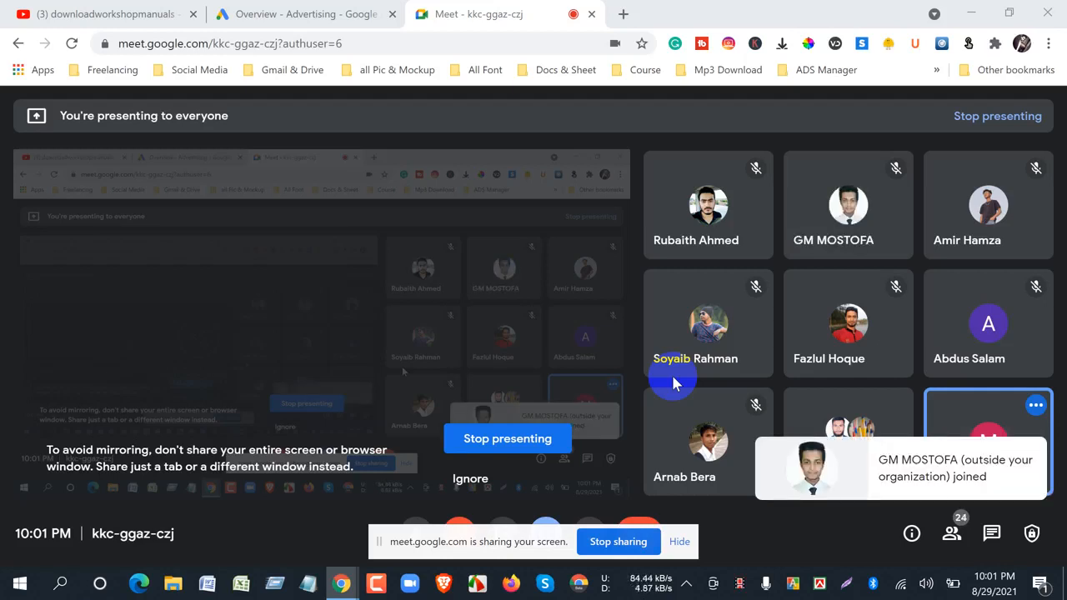
- Dismiss the screen-mirroring warning, the screen-sharing bar and the system load notice in the Meet call
click(471, 480)
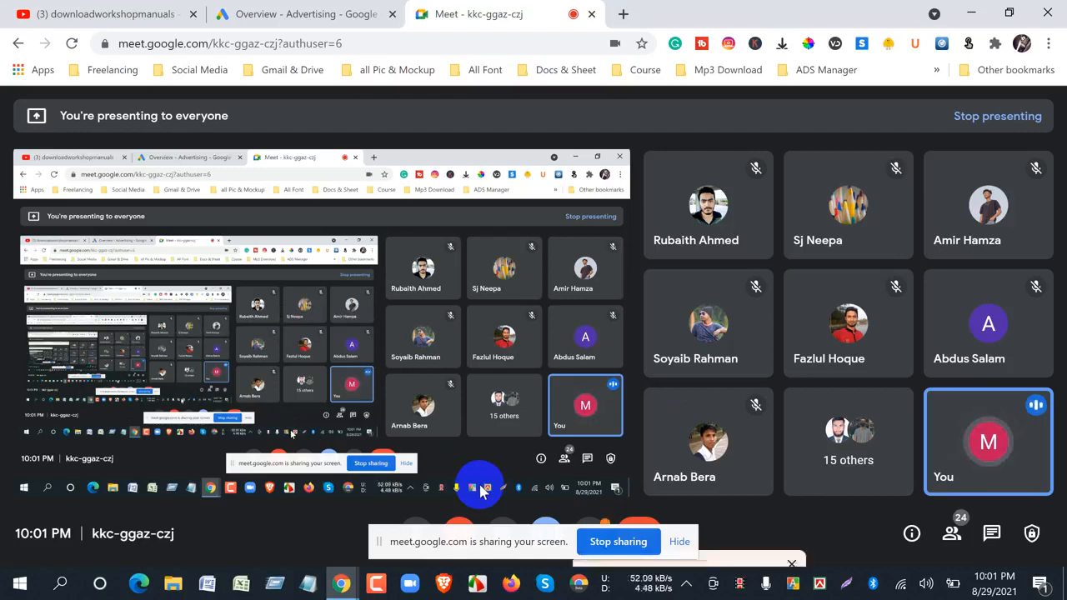
click(679, 541)
click(691, 454)
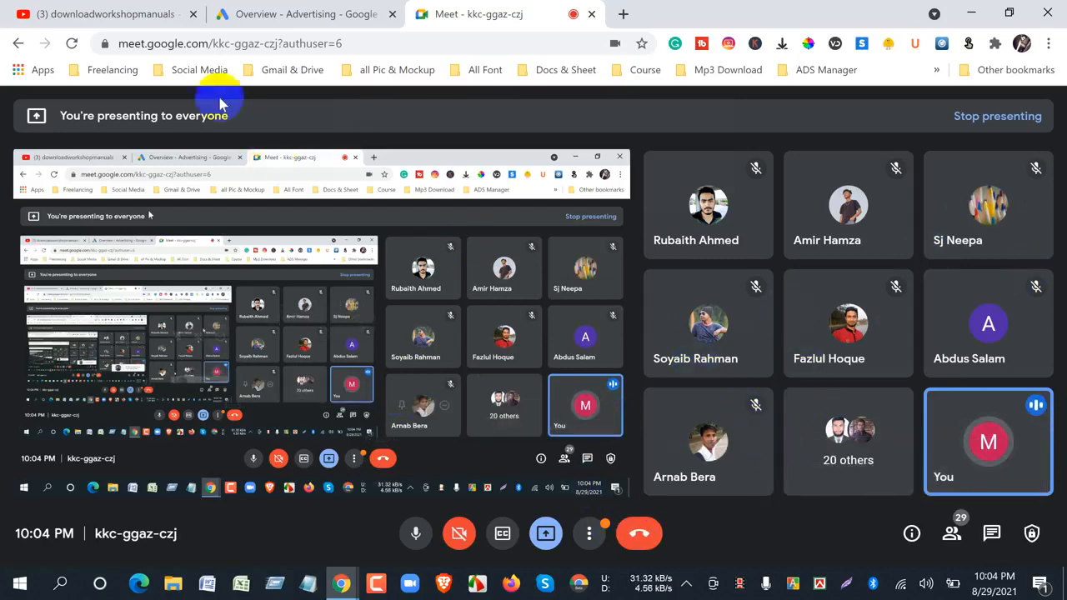
- Admit the waiting participant to the Meet call after a brief look at the YouTube channel page
click(38, 13)
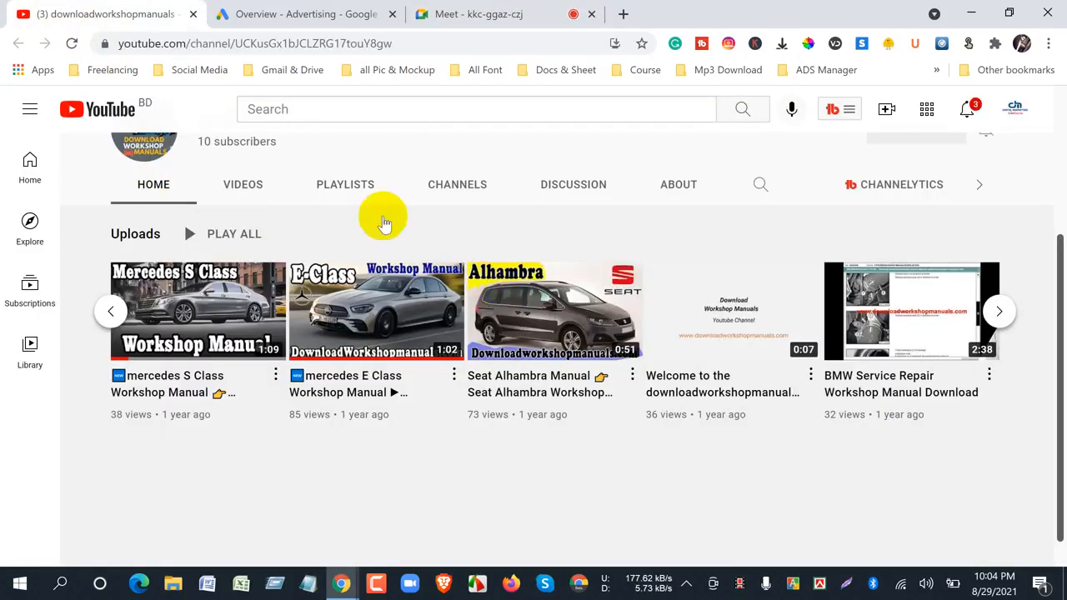
scroll(318, 405, up, 3)
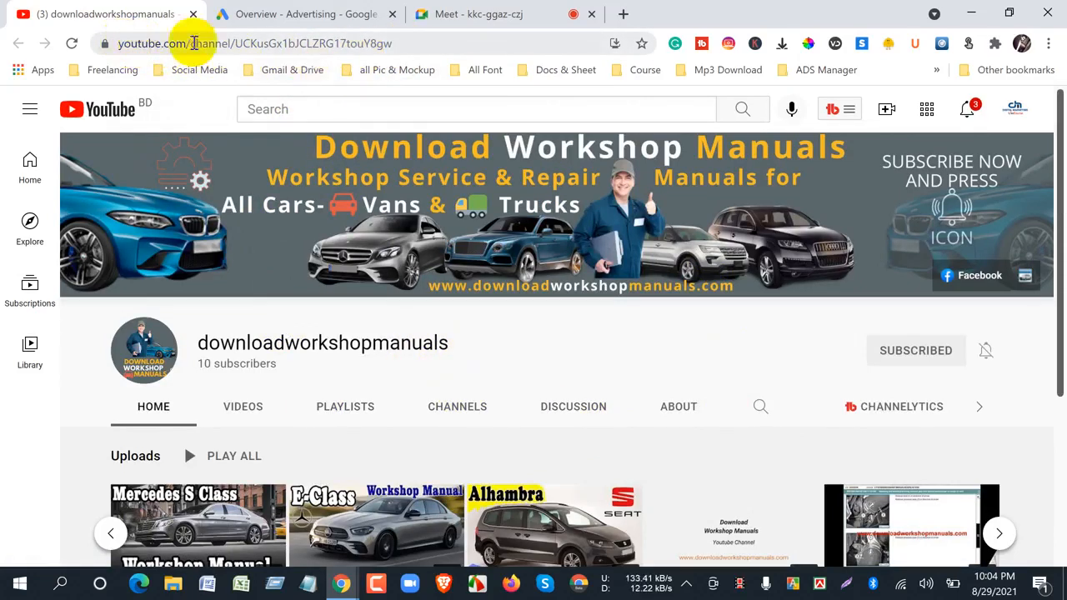
click(479, 14)
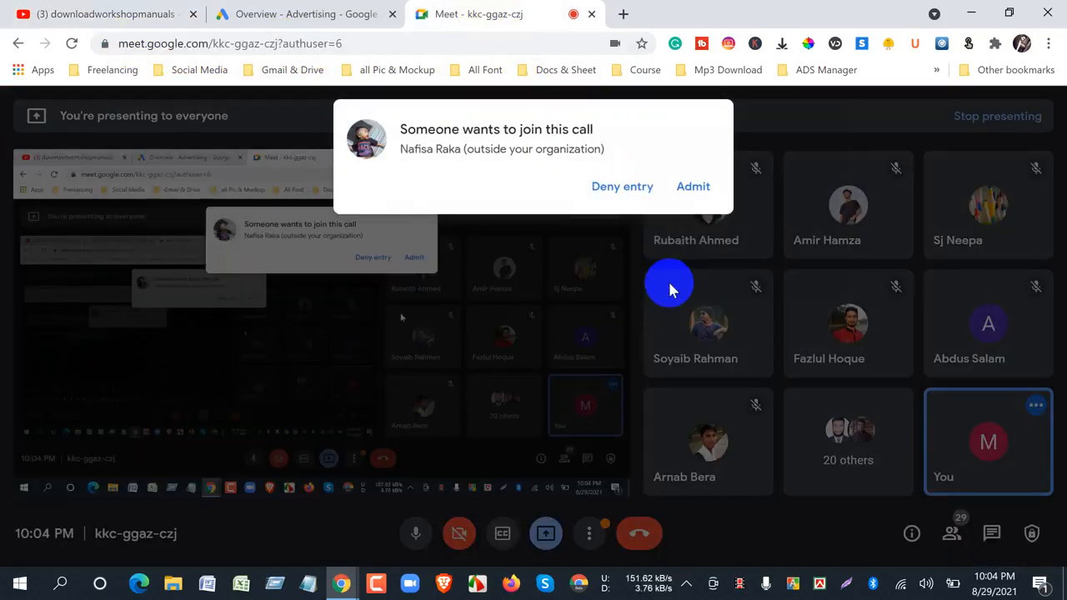
click(694, 186)
- Examine the downloadworkshopmanuals YouTube channel's header, web address and uploaded videos, checking back on the Meet call
click(95, 10)
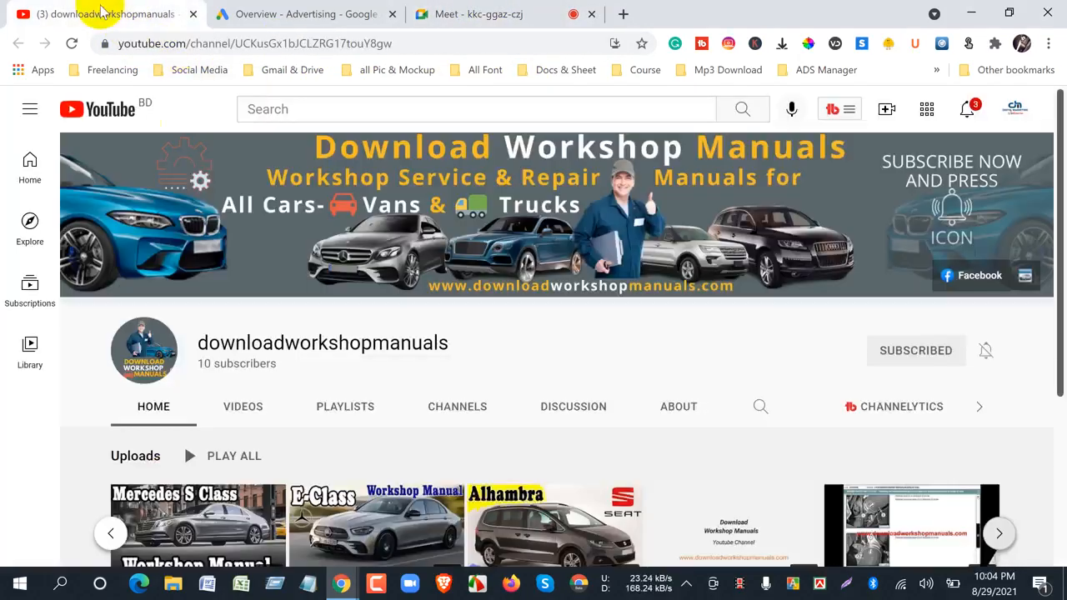
scroll(374, 350, down, 3)
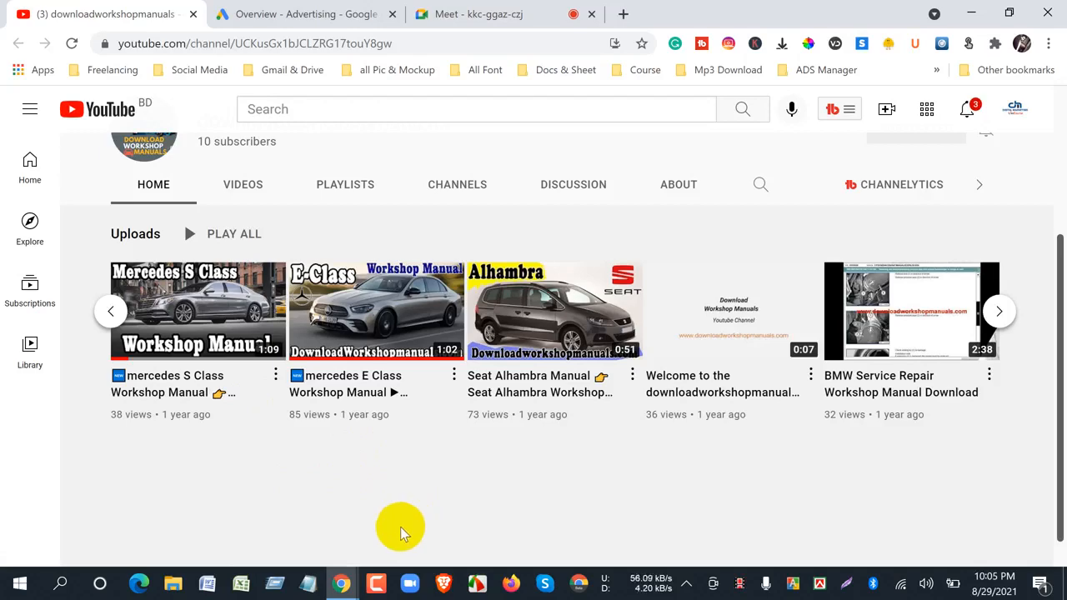
scroll(401, 526, up, 3)
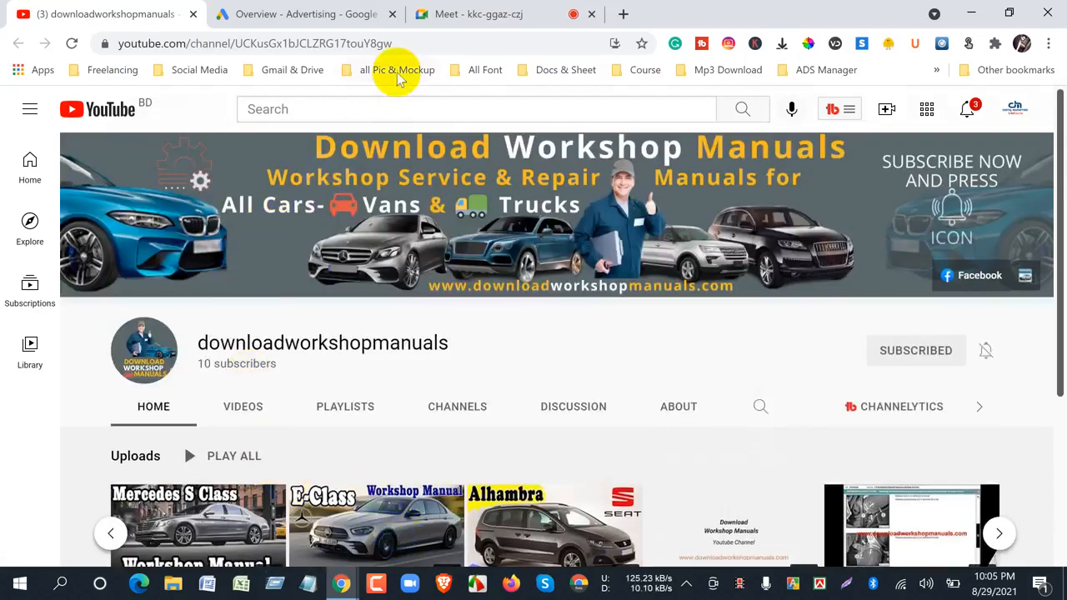
drag(409, 45, 62, 76)
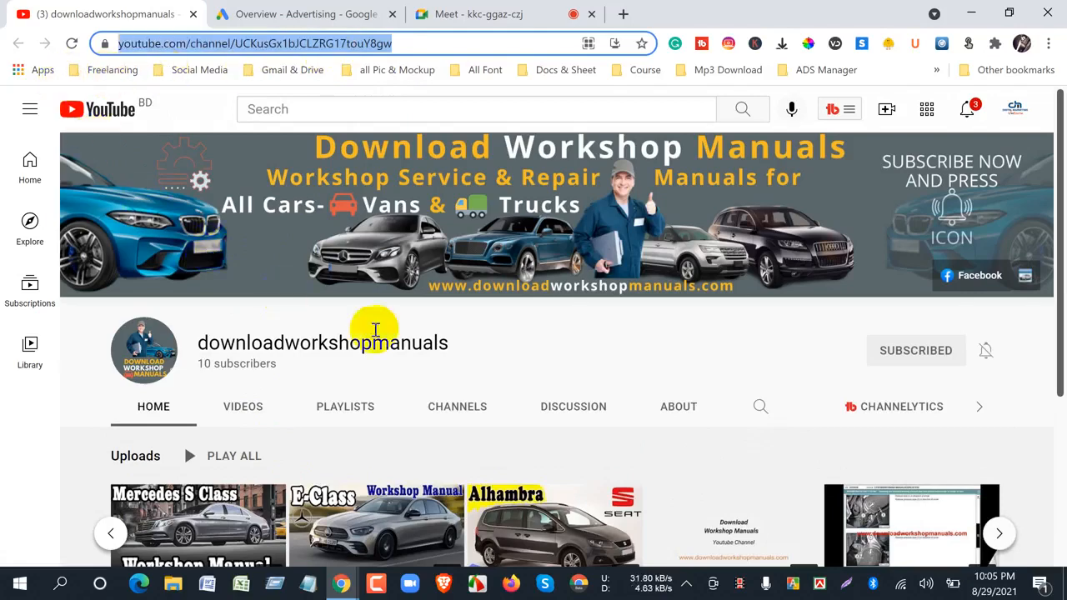
click(289, 13)
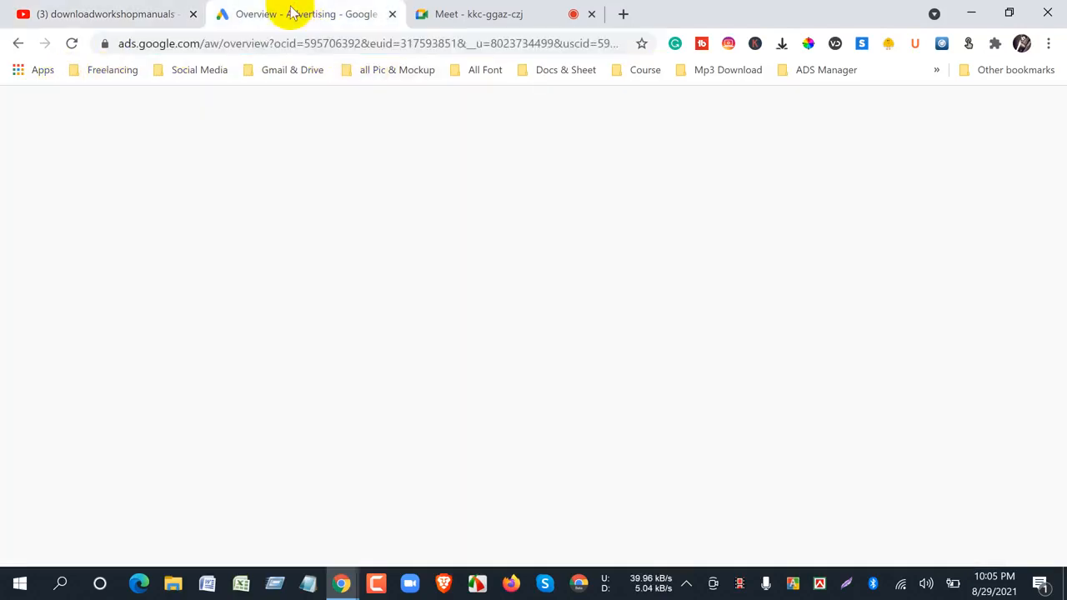
click(427, 20)
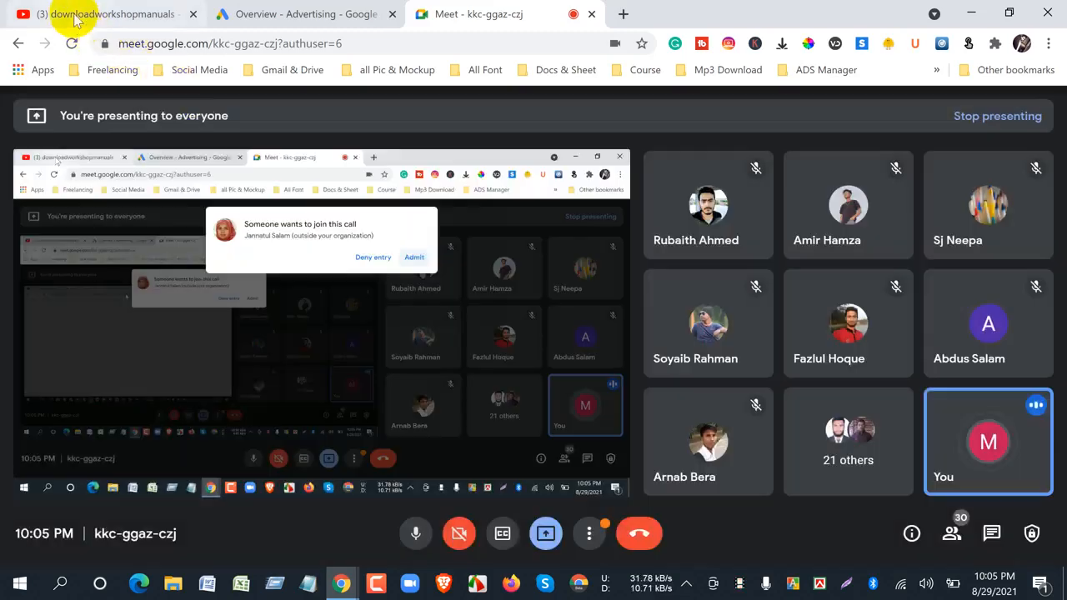
click(75, 14)
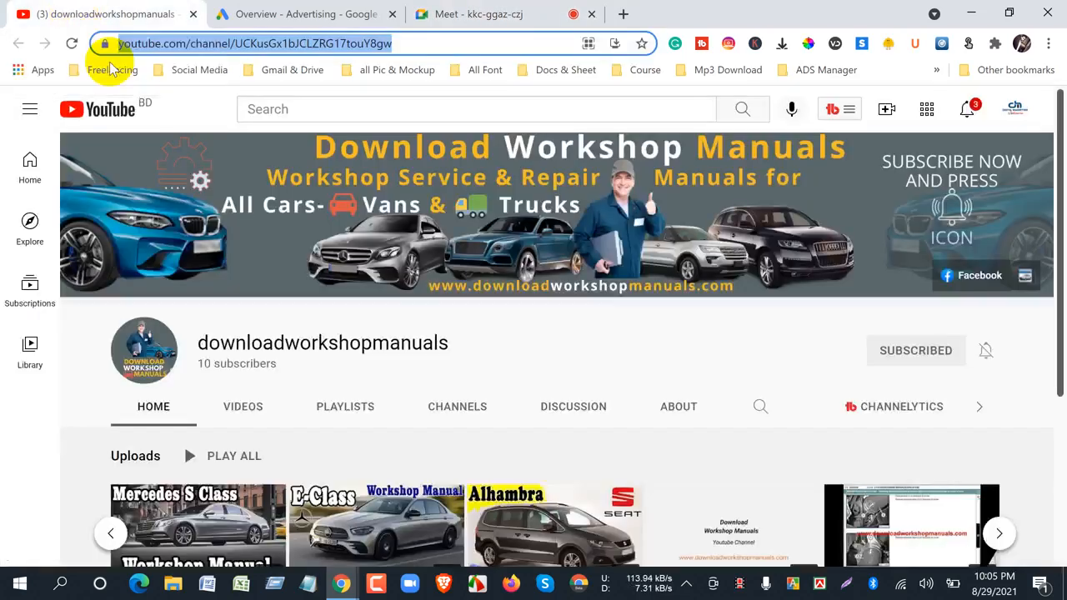
scroll(262, 377, down, 3)
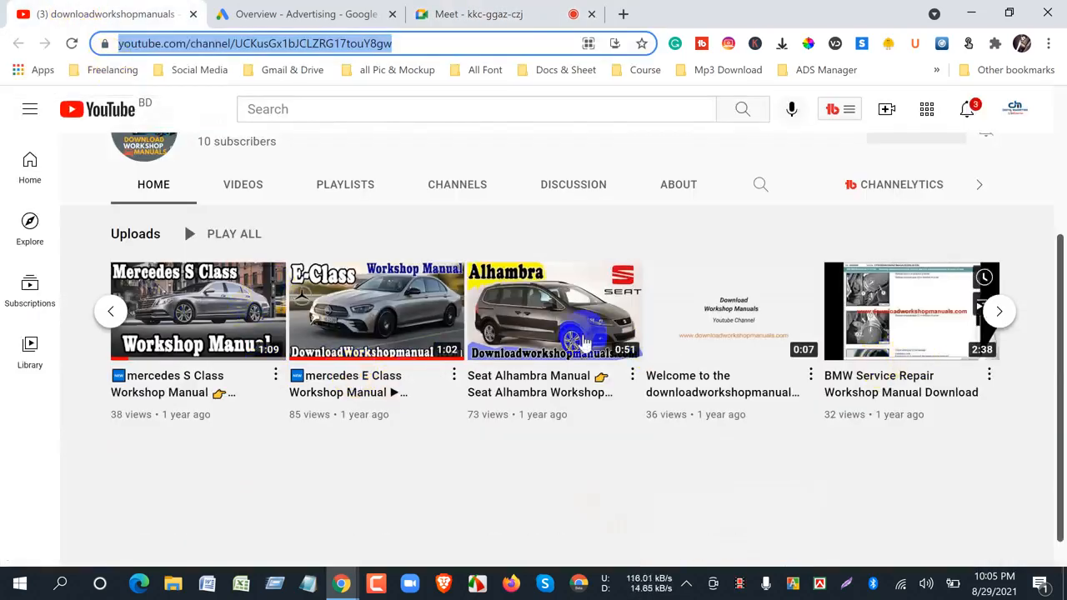
click(115, 311)
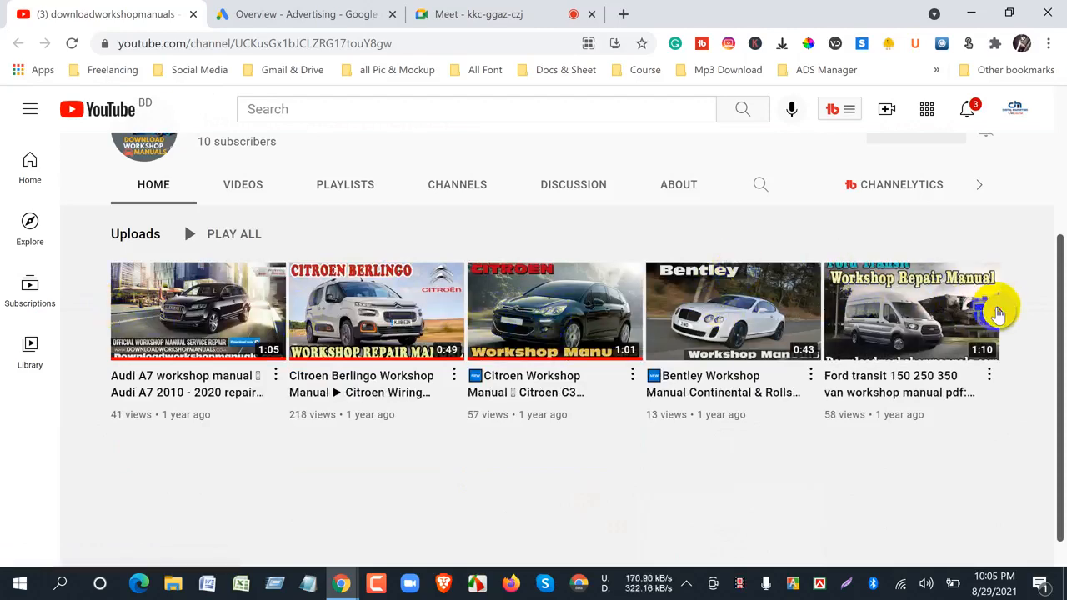
click(998, 311)
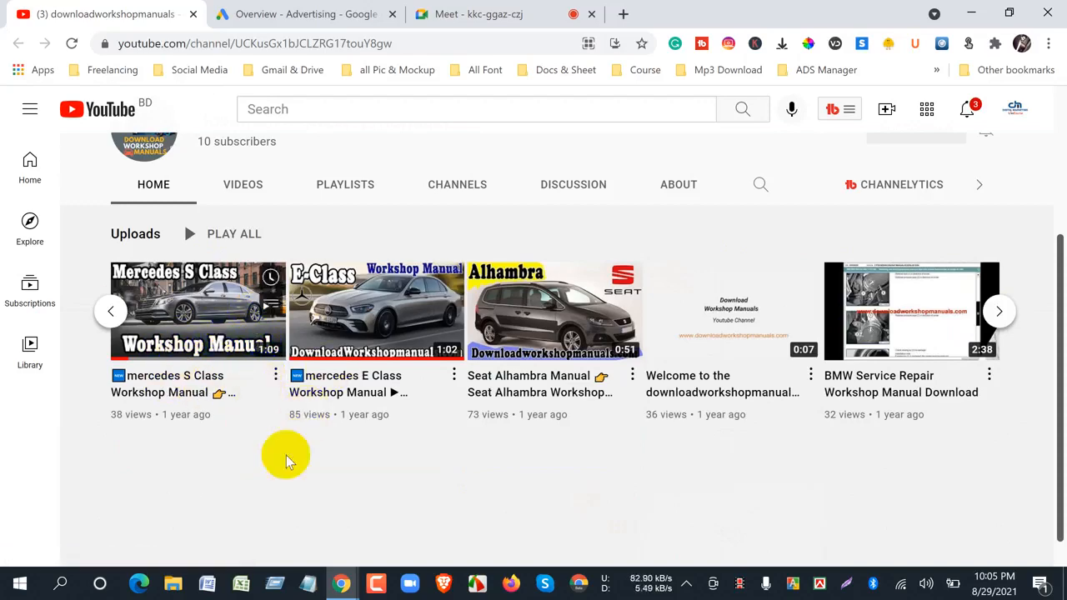
scroll(255, 479, up, 3)
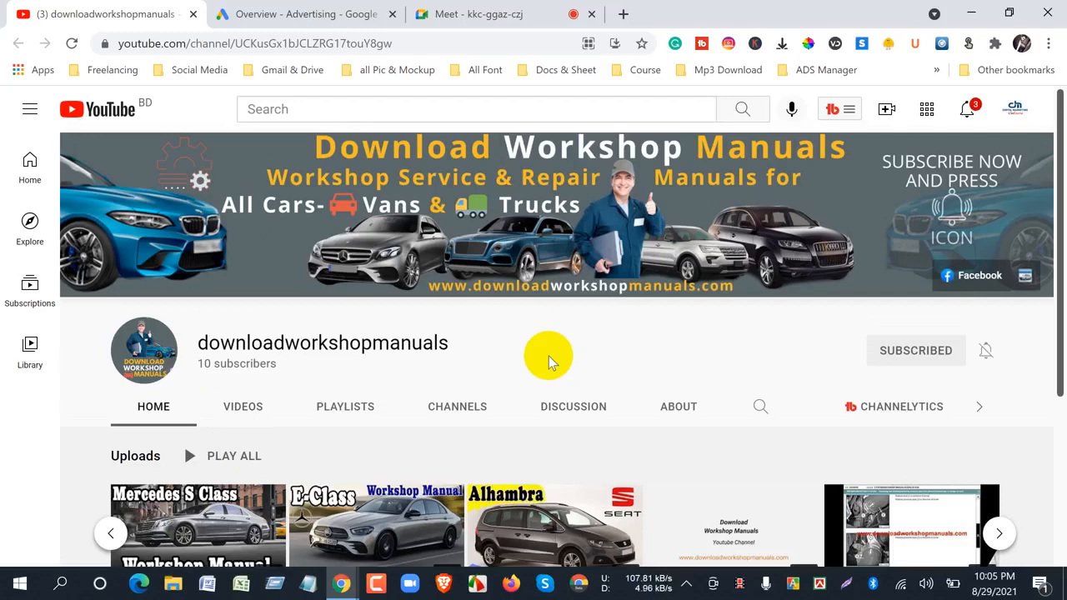
click(475, 23)
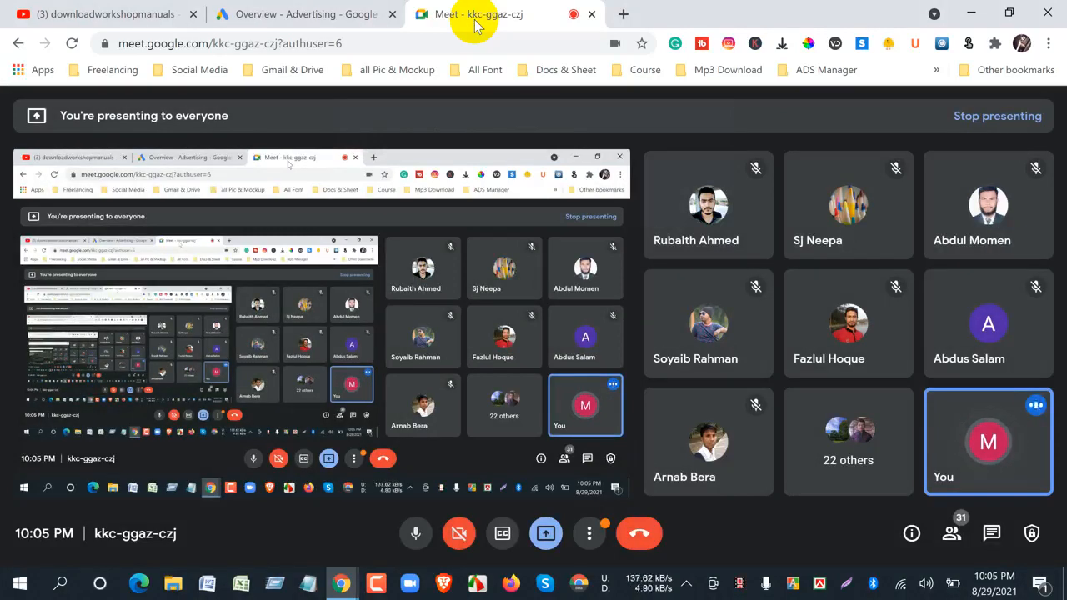
- Switch to Google Ads and examine the overview's performance chart and the wording of the payment method notice
click(292, 15)
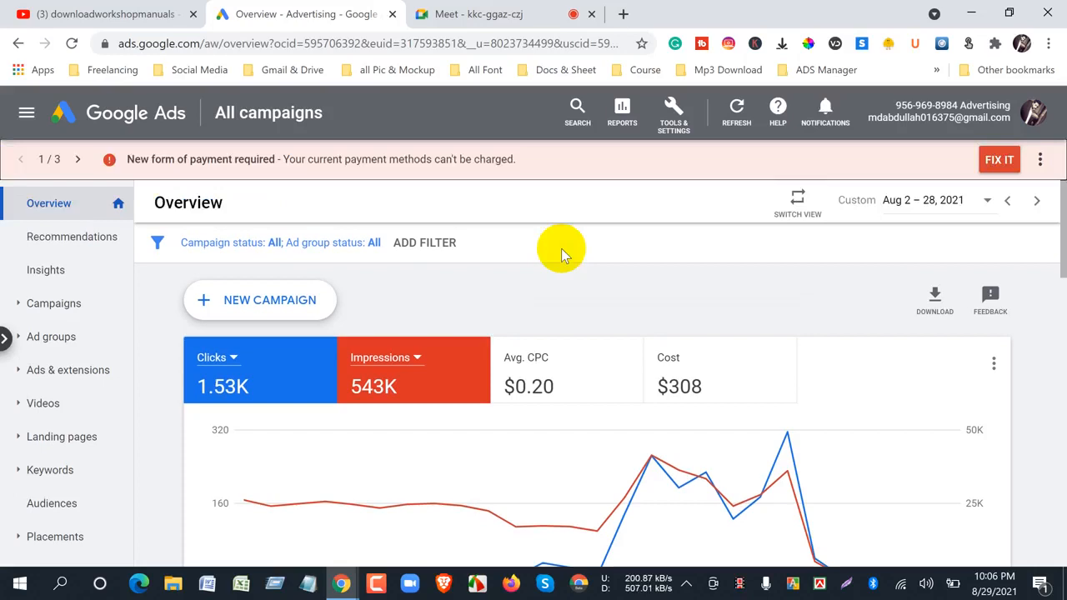
scroll(566, 270, down, 3)
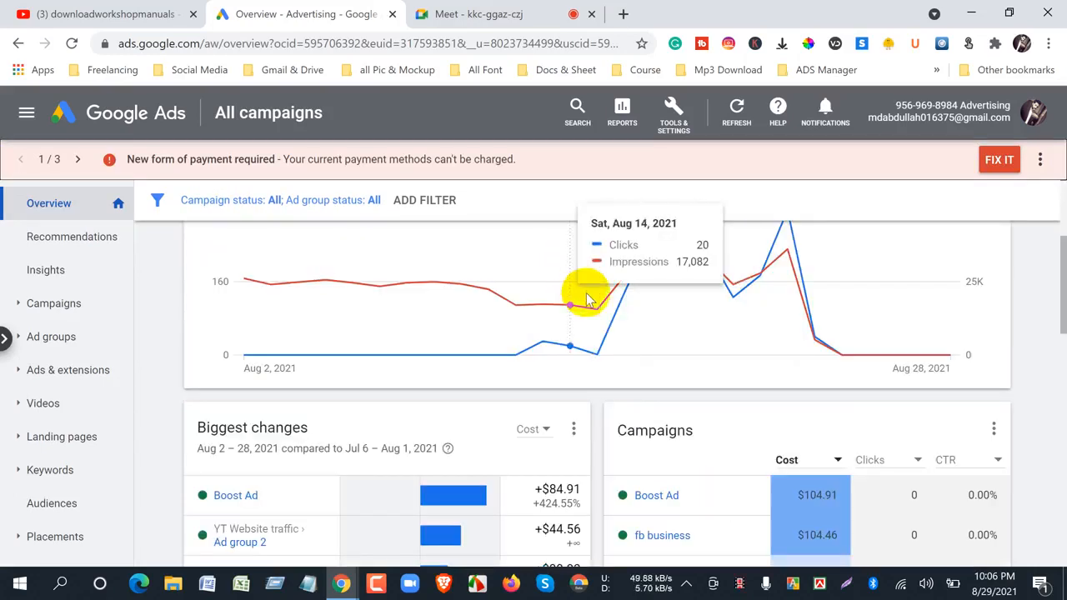
scroll(588, 298, up, 3)
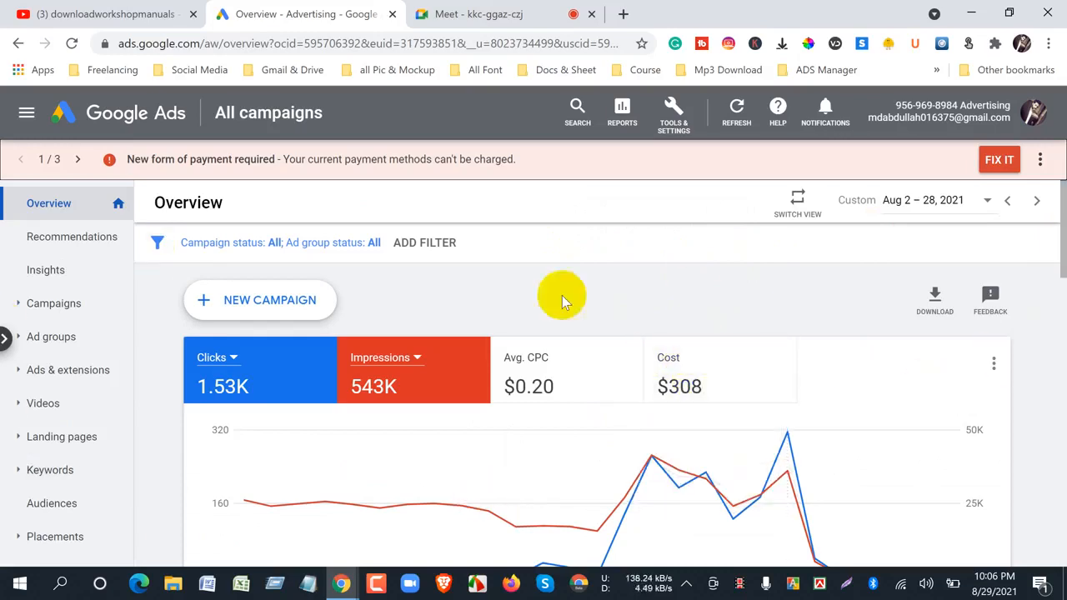
drag(130, 160, 546, 162)
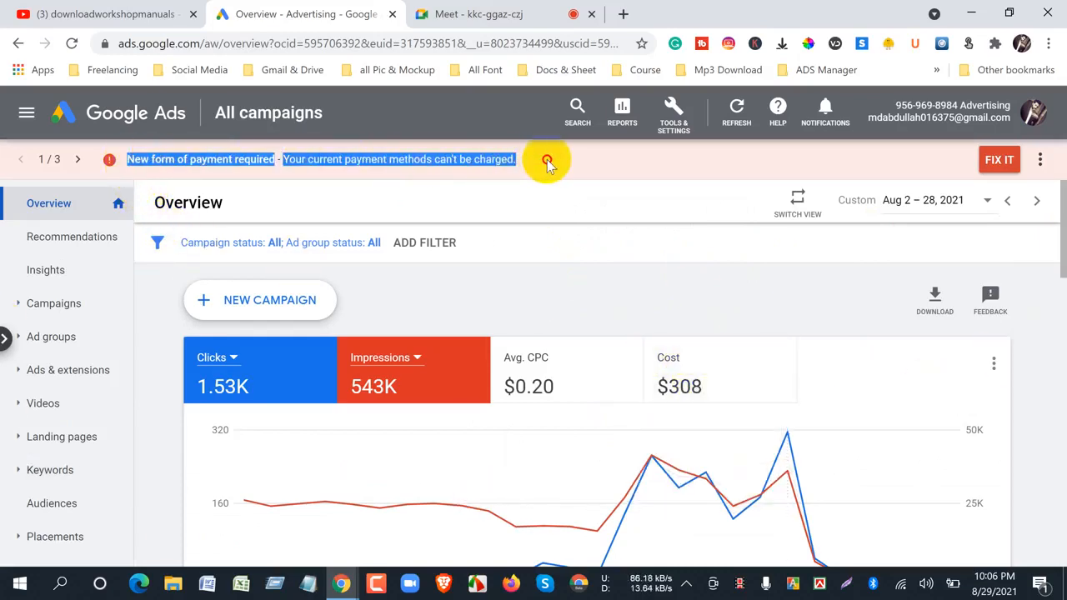
click(445, 297)
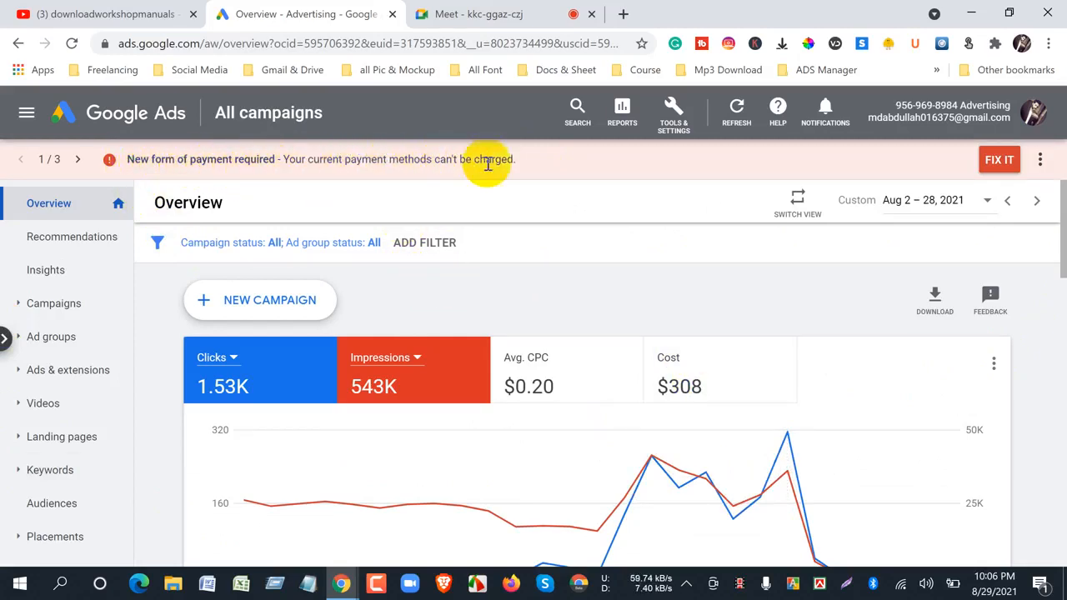
drag(518, 162, 117, 159)
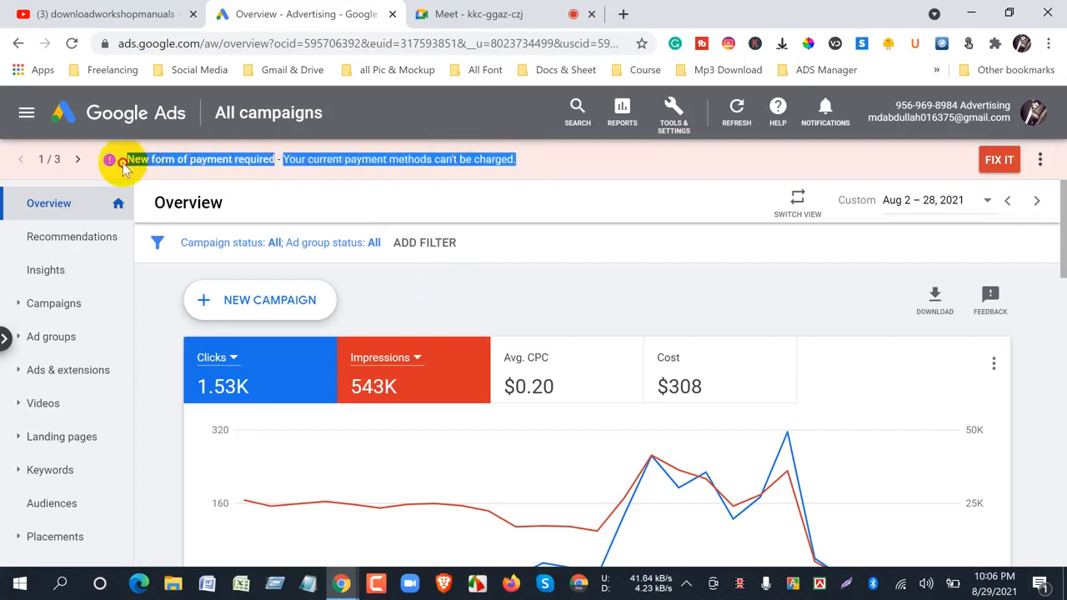
click(544, 284)
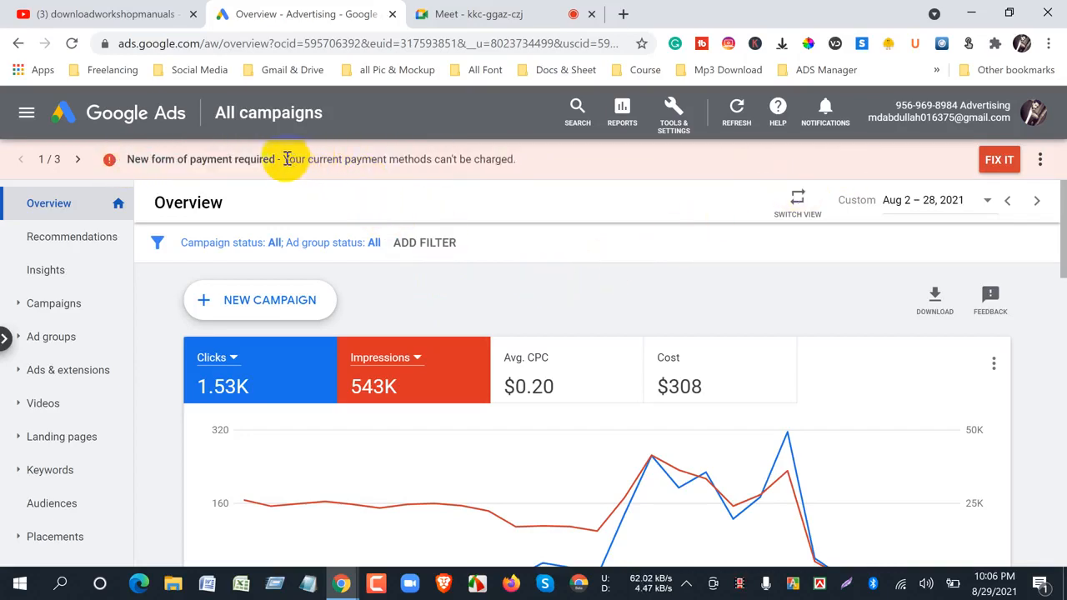
drag(284, 160, 523, 166)
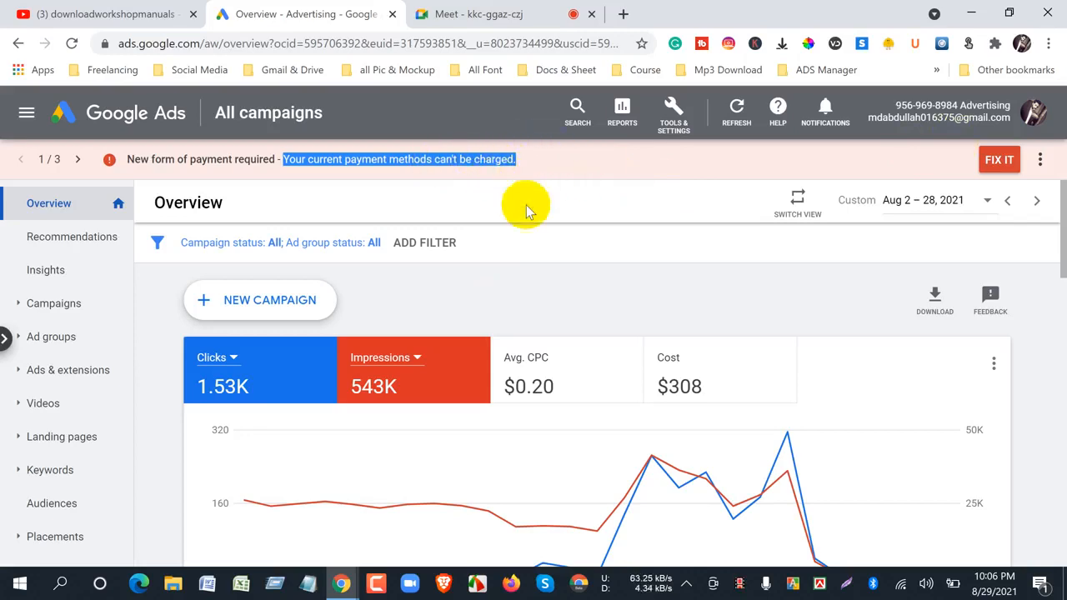
click(528, 231)
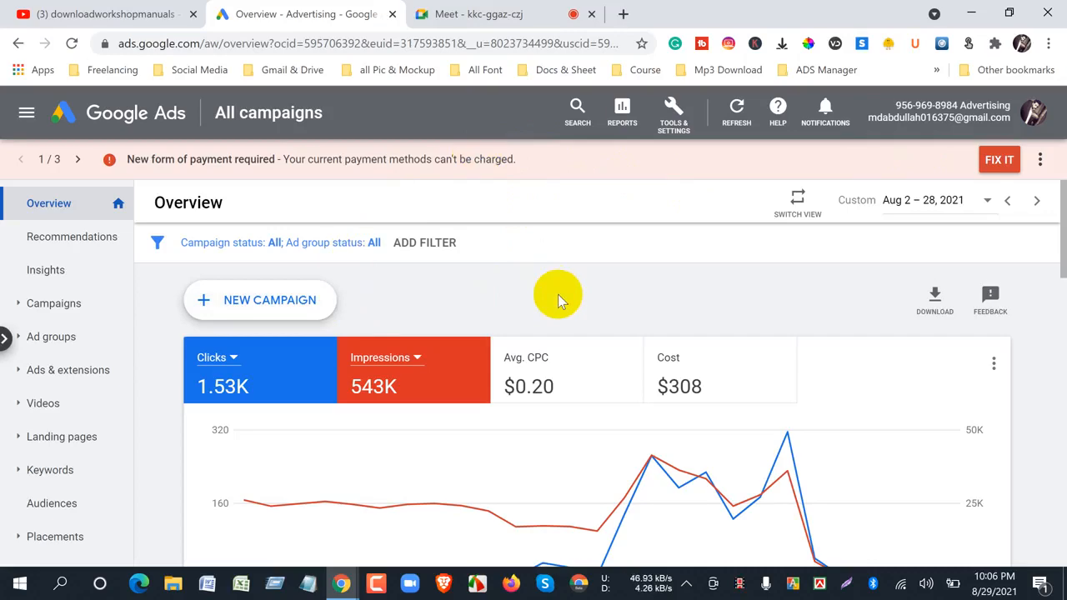
- Start a new Google Ads campaign with Brand awareness and reach as its goal
click(50, 14)
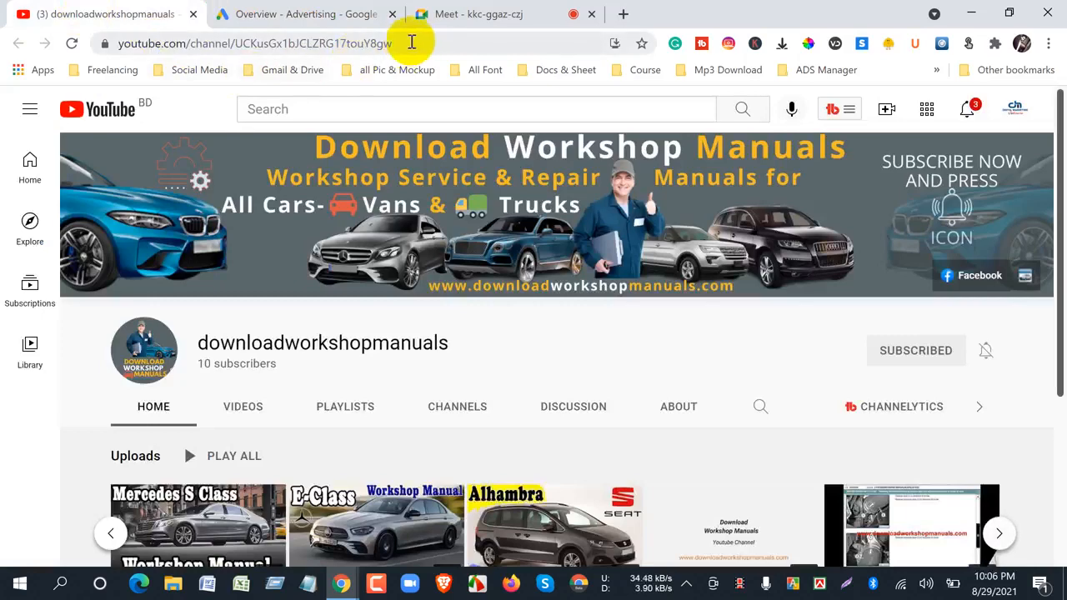
scroll(482, 352, down, 2)
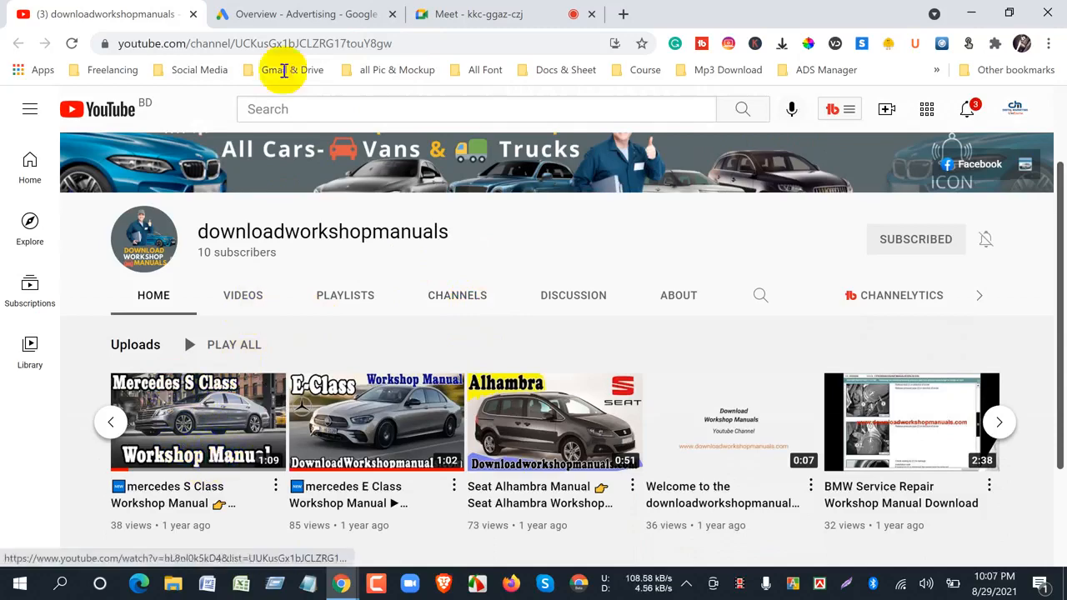
click(286, 15)
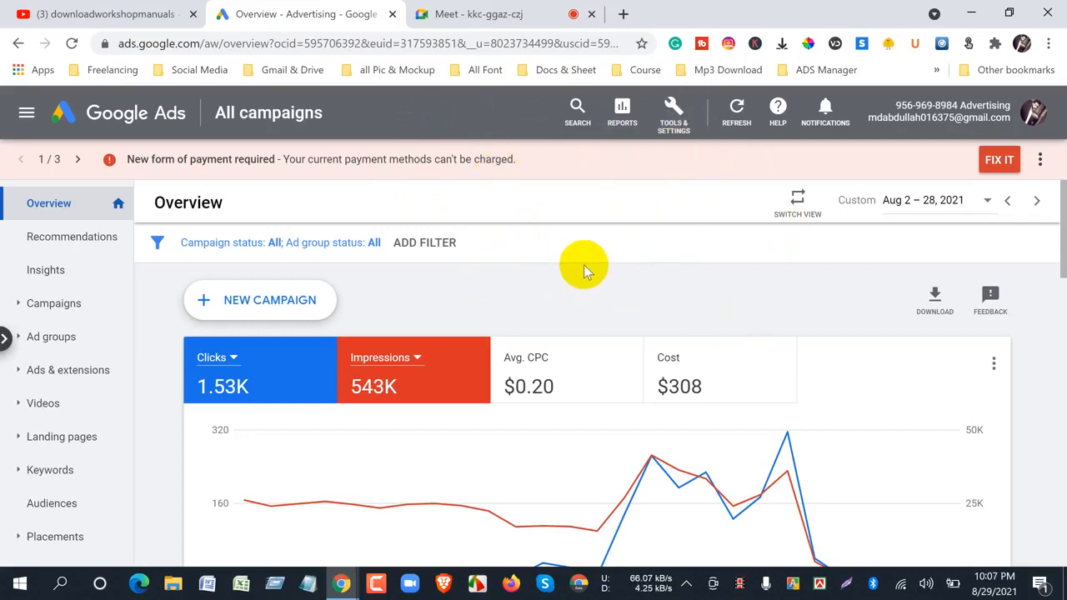
click(239, 305)
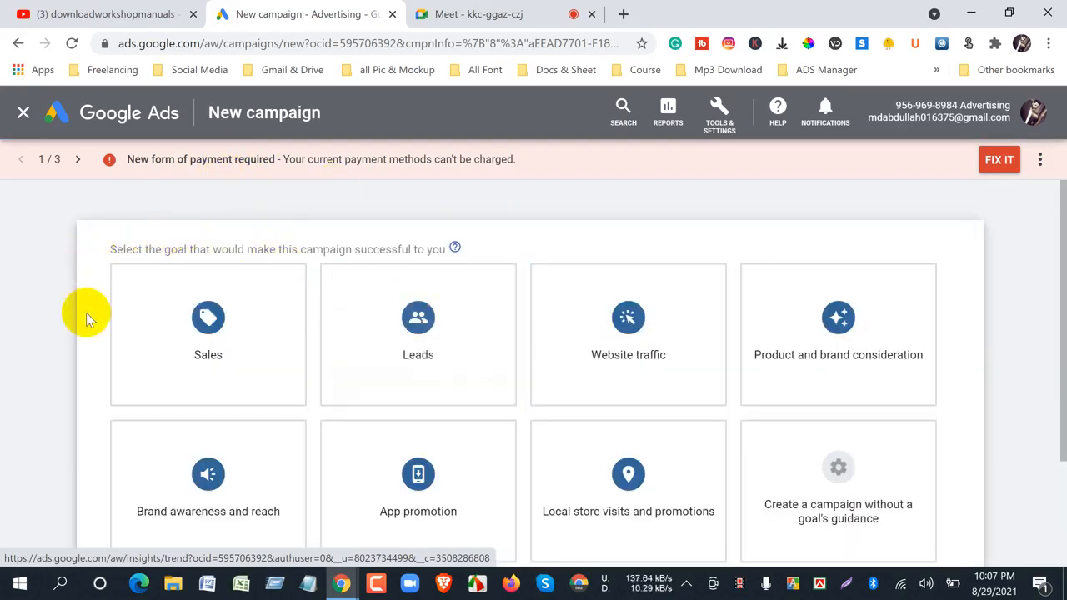
scroll(89, 317, down, 2)
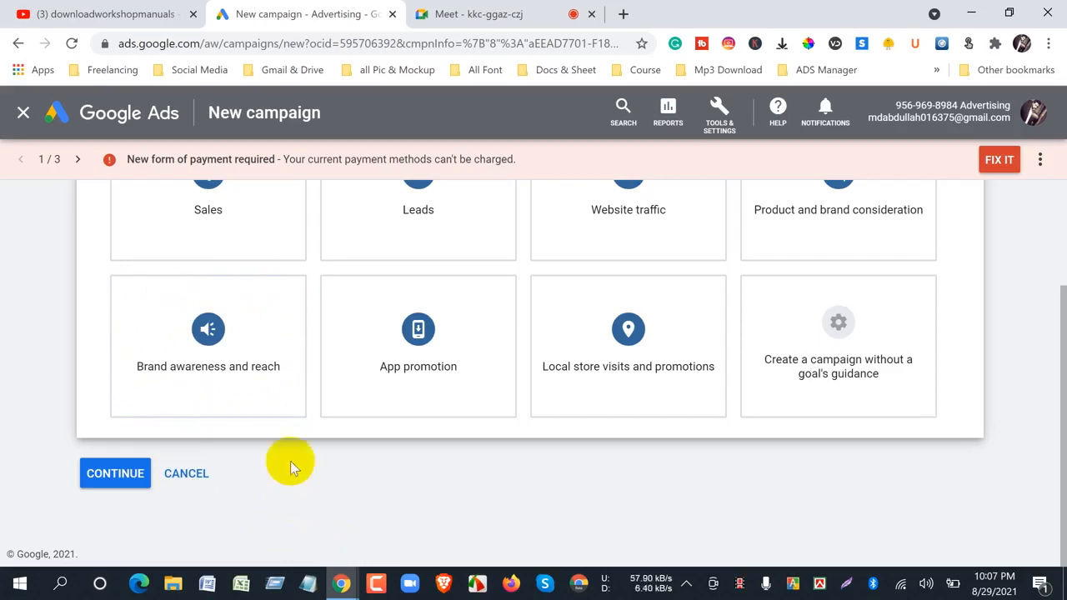
click(211, 346)
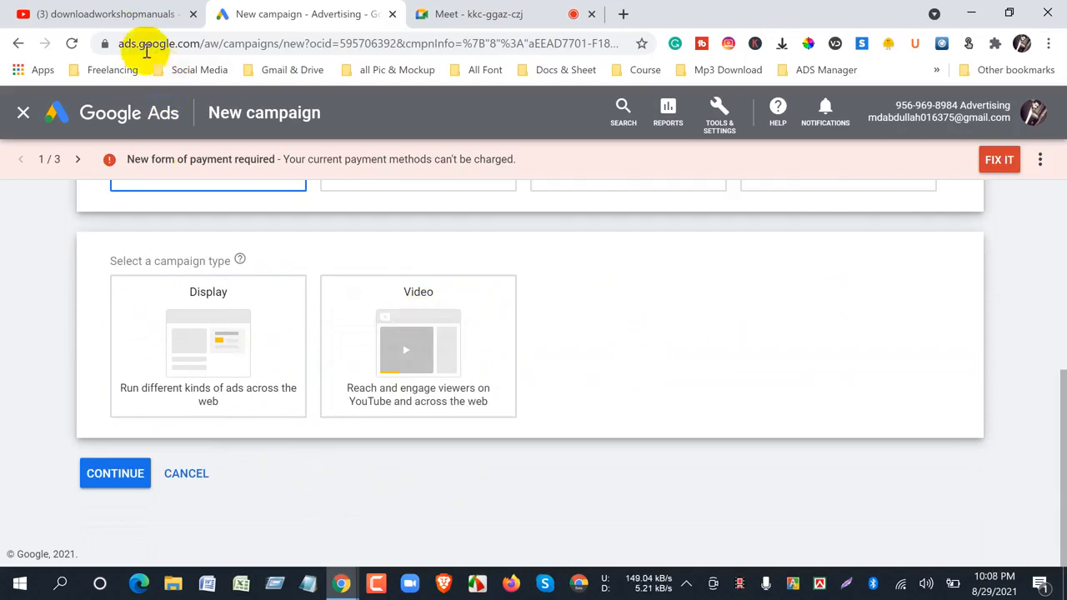
- Set the campaign type to Video and highlight the Skippable in-stream campaign subtype
click(137, 13)
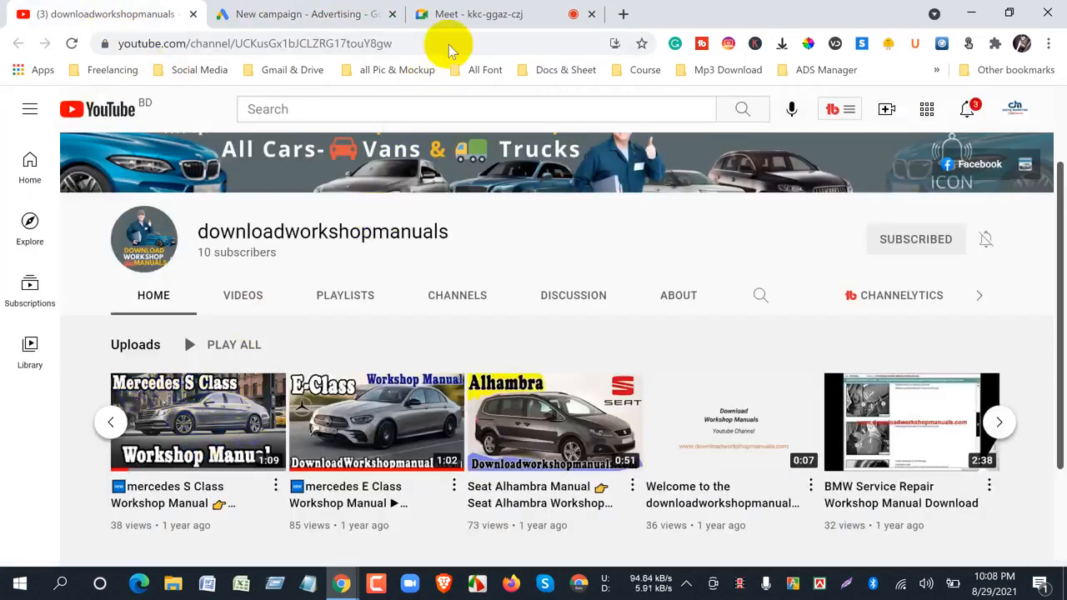
click(310, 17)
click(391, 309)
click(445, 324)
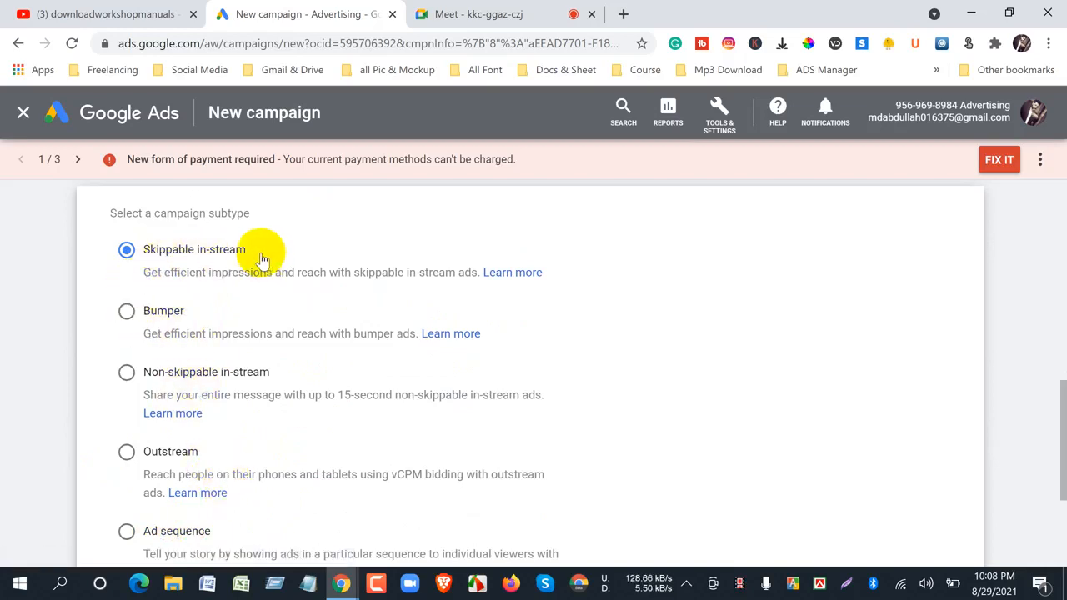
drag(255, 250, 145, 258)
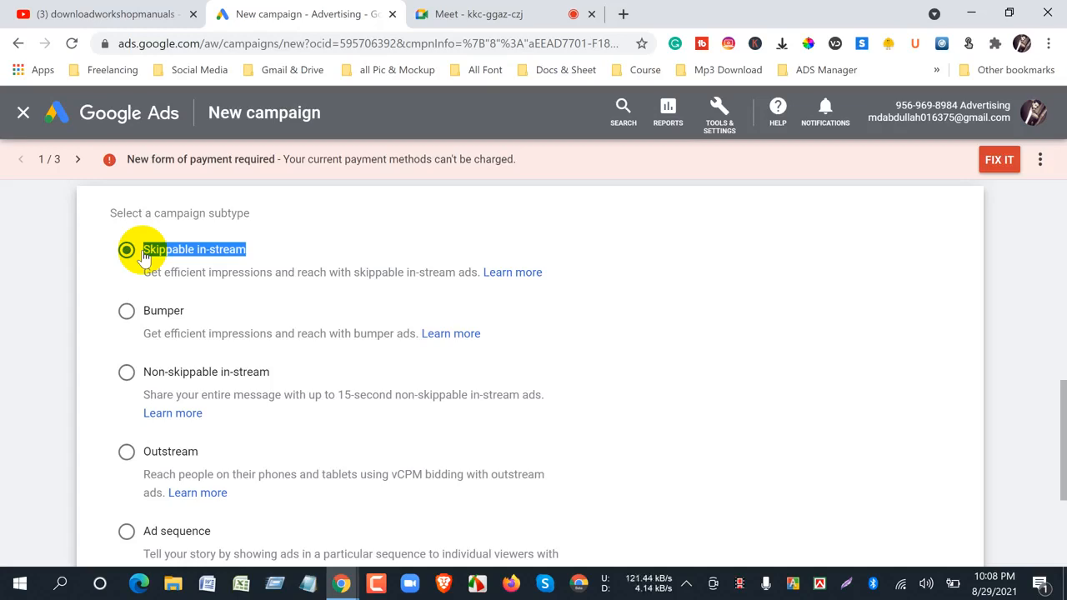
- Examine the YouTube channel's uploaded videos alongside the Skippable in-stream subtype option in the new Google Ads campaign
click(101, 14)
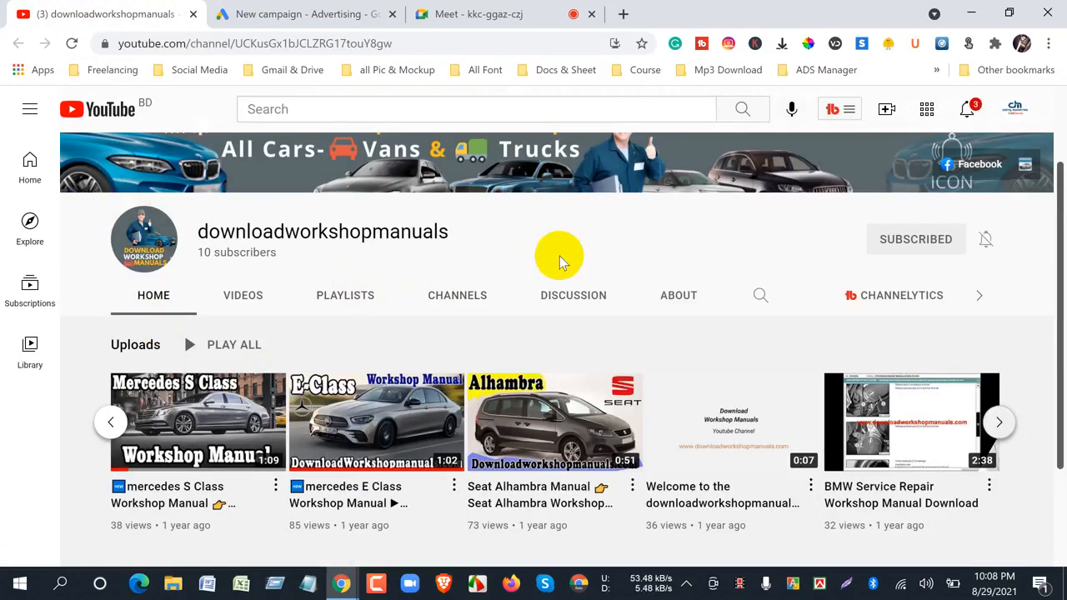
scroll(560, 262, down, 1)
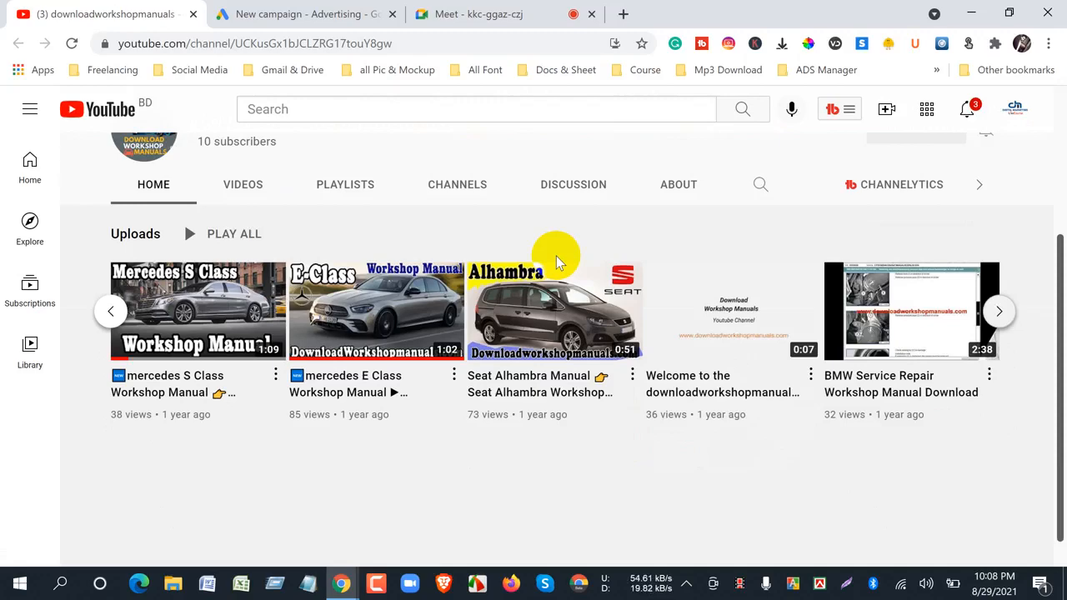
click(287, 15)
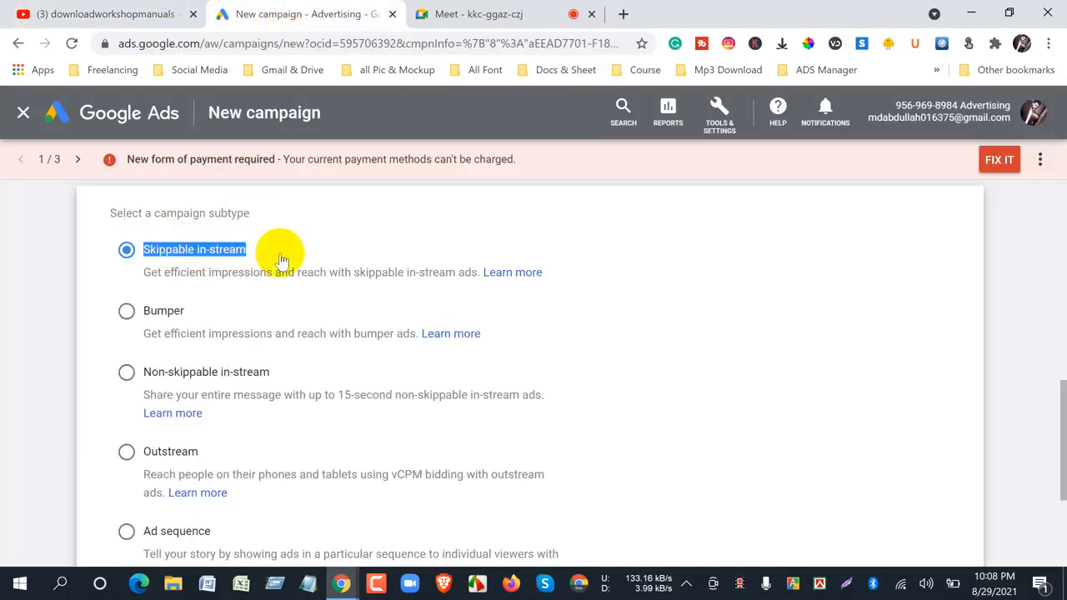
click(99, 232)
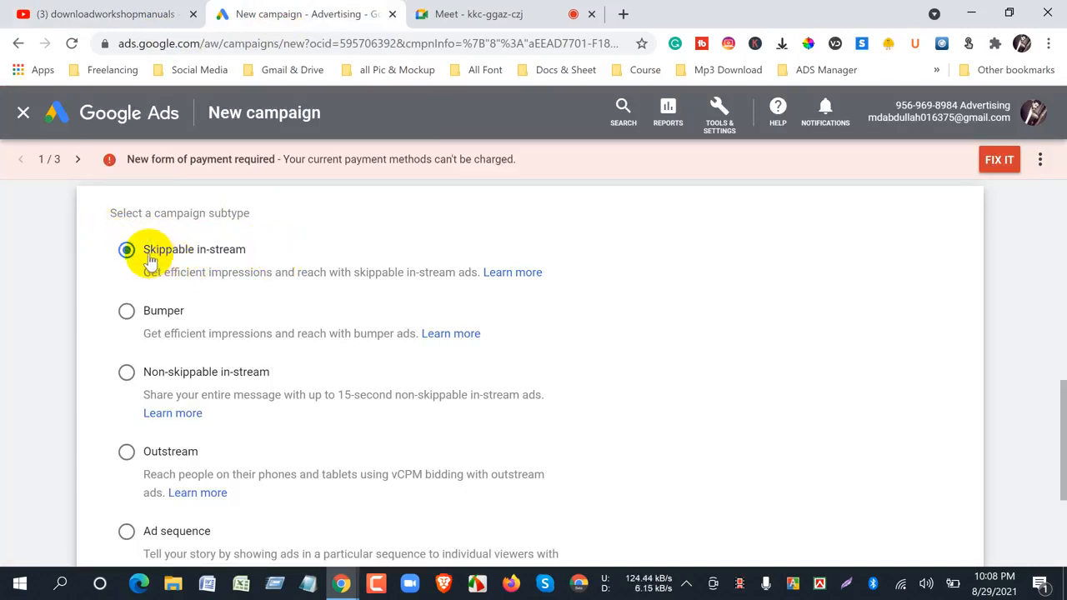
click(68, 22)
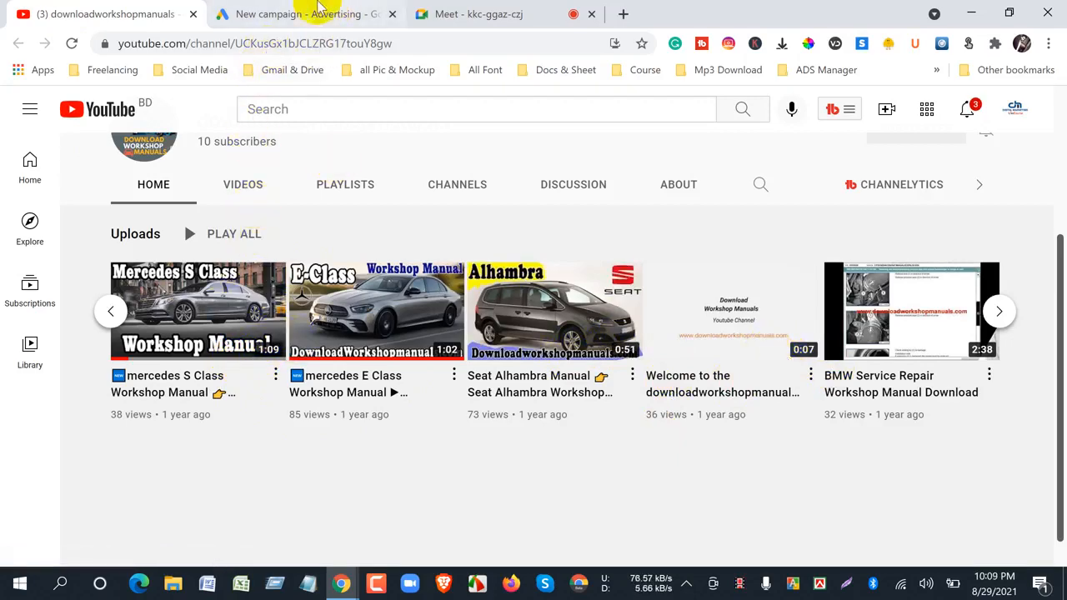
click(291, 15)
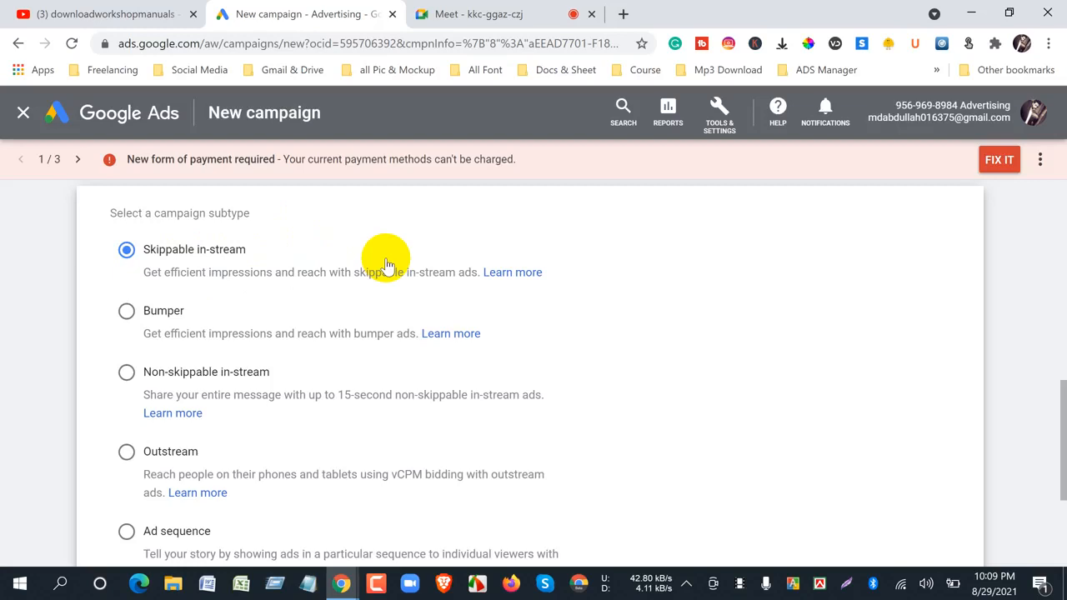
click(21, 12)
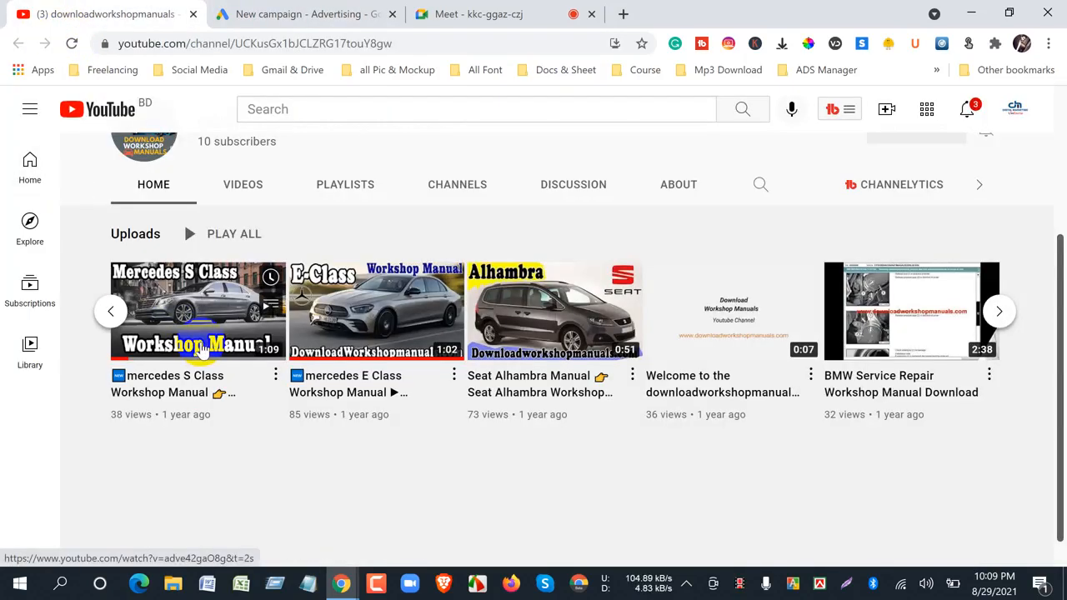
click(271, 16)
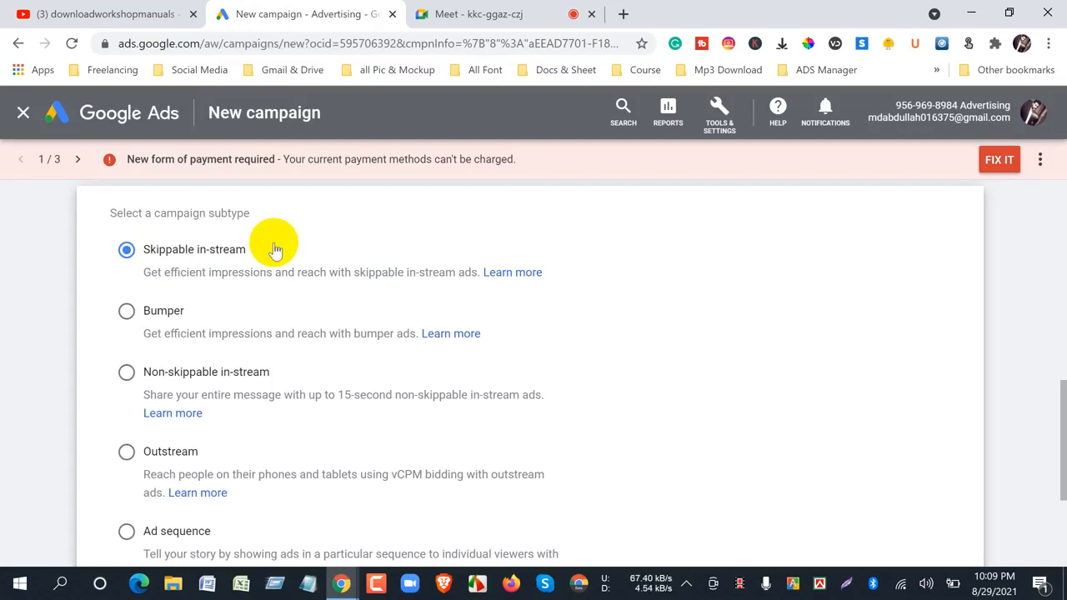
click(75, 14)
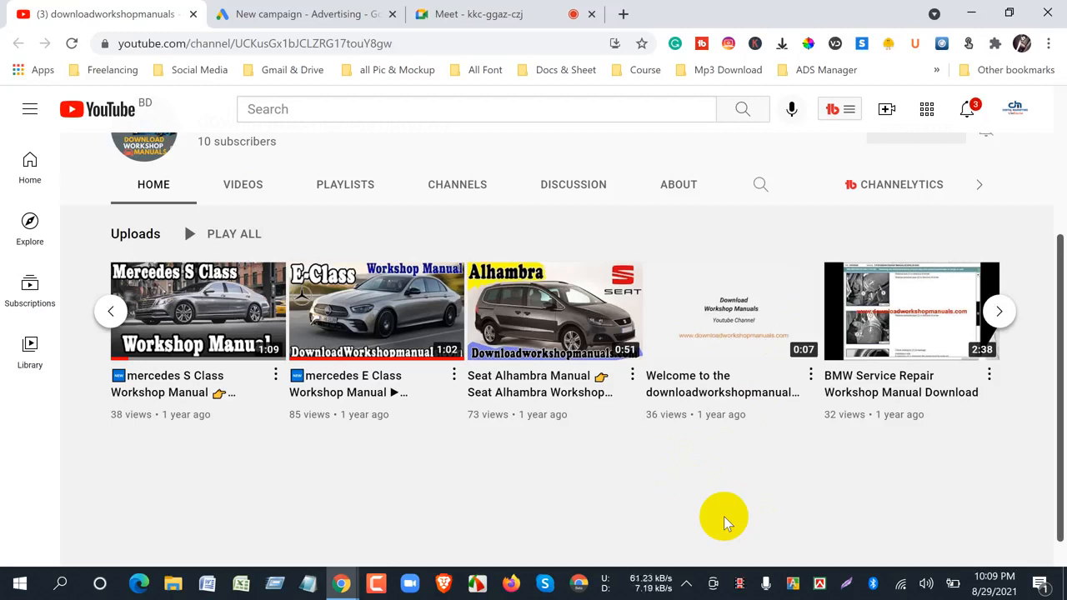
click(255, 14)
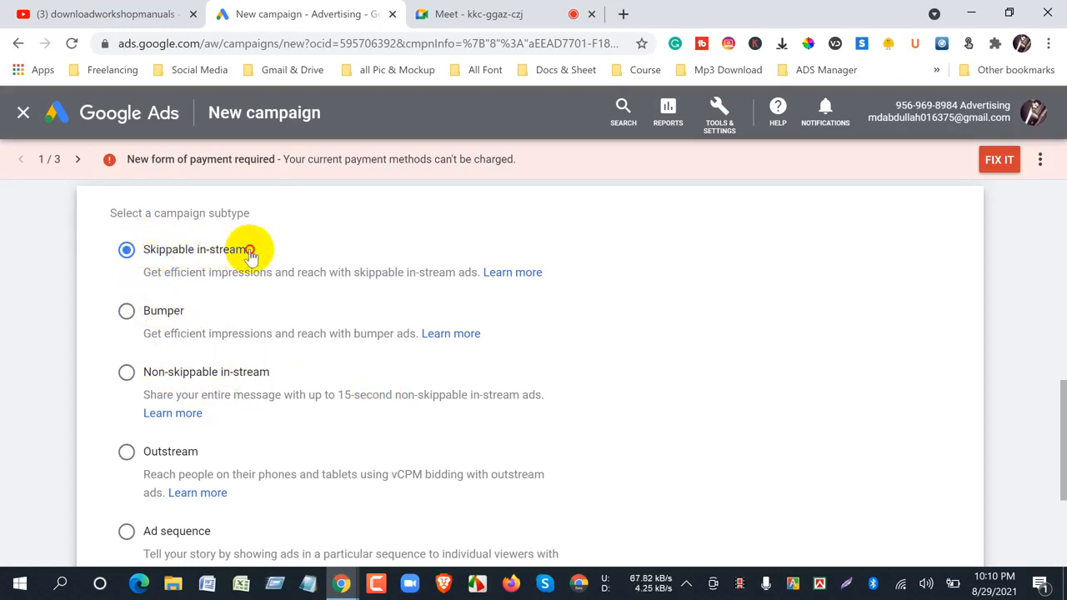
drag(250, 250, 146, 250)
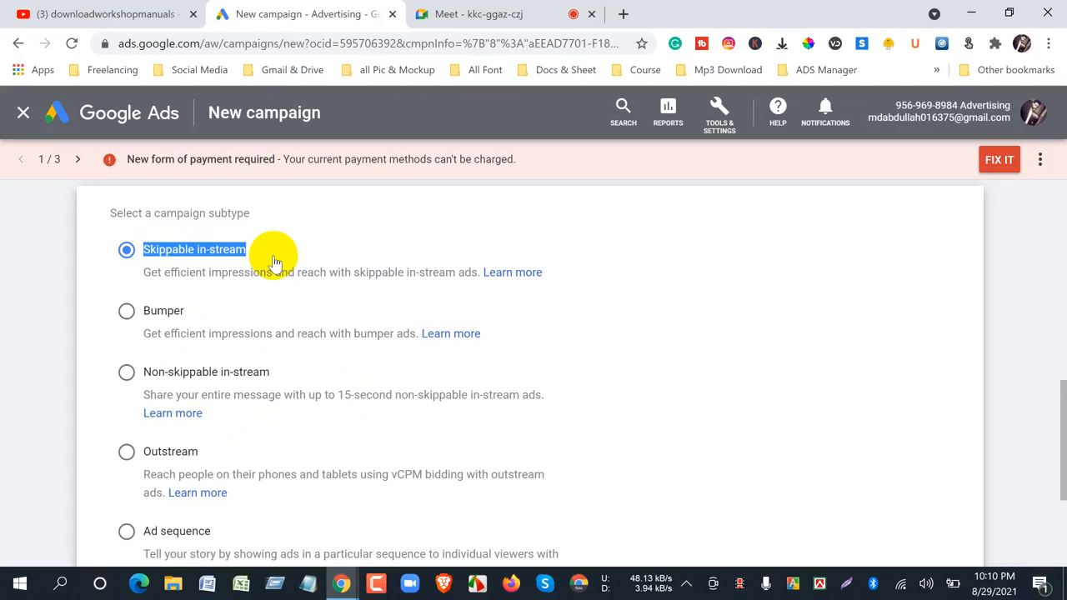
click(238, 232)
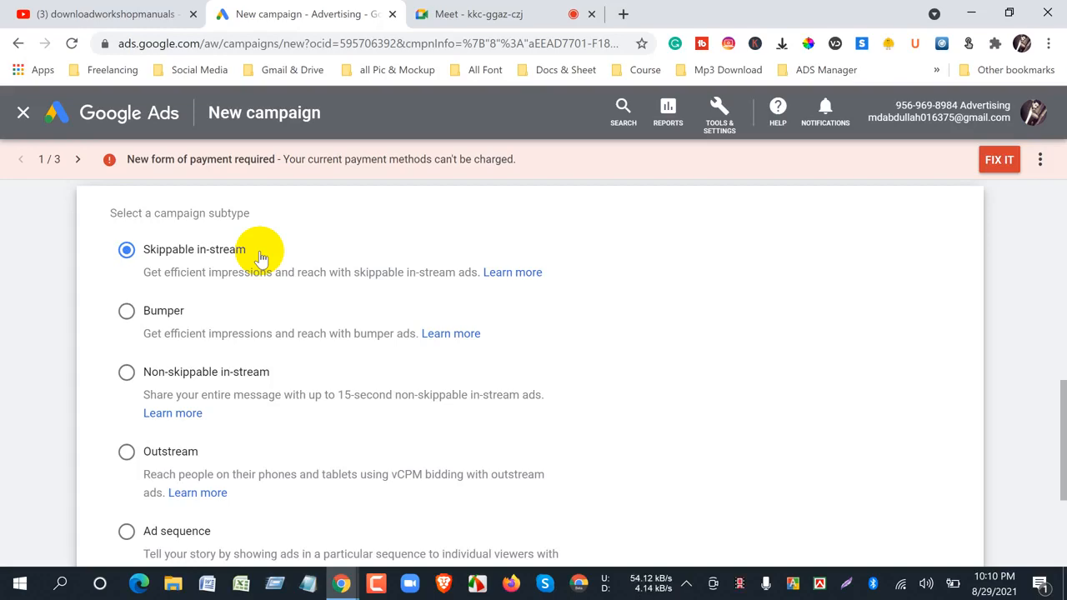
- Review the new campaign's Brand awareness and reach goal, Video campaign type and Skippable in-stream subtype selections
scroll(260, 259, up, 7)
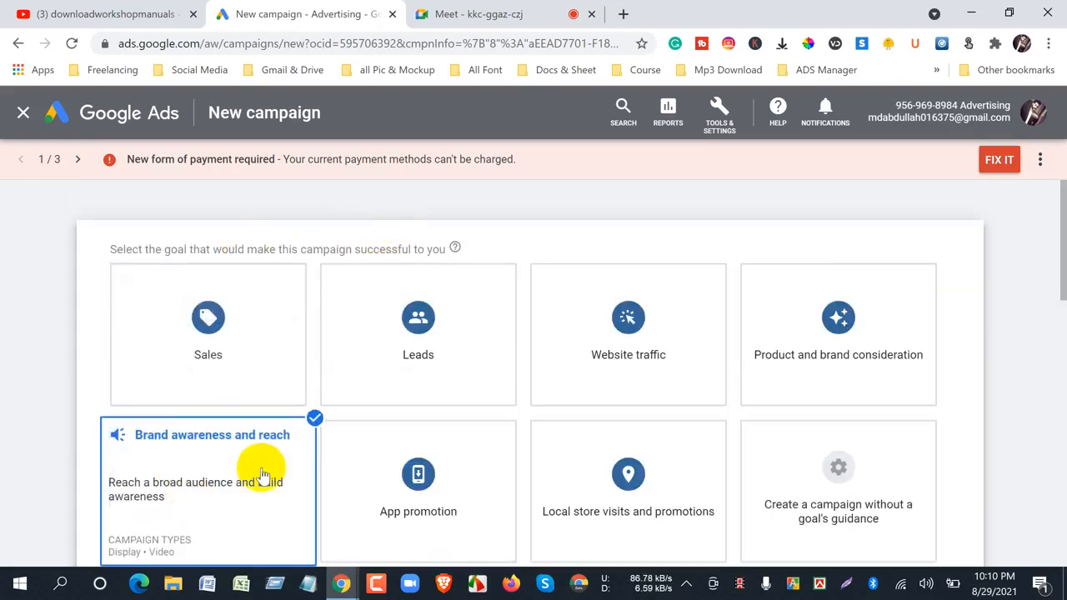
scroll(73, 413, down, 5)
scroll(131, 355, up, 3)
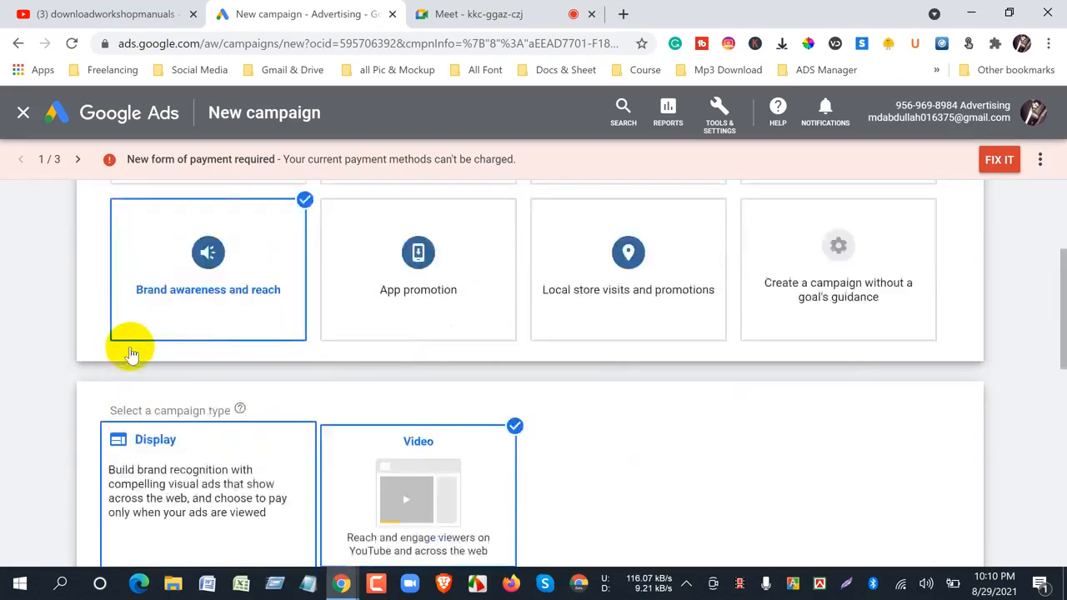
scroll(131, 354, up, 3)
scroll(125, 421, down, 3)
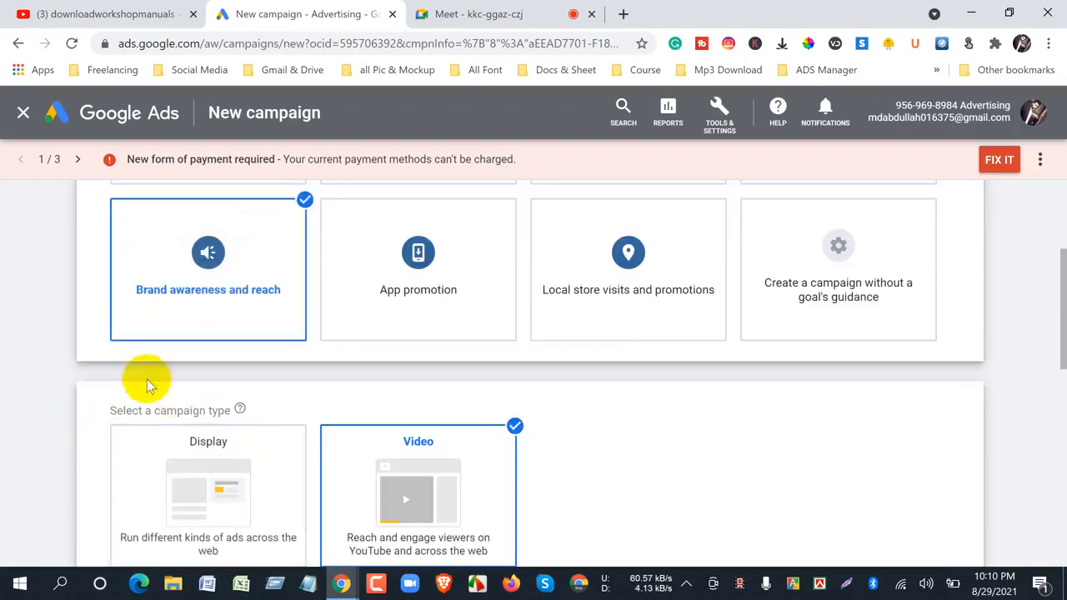
scroll(125, 396, down, 3)
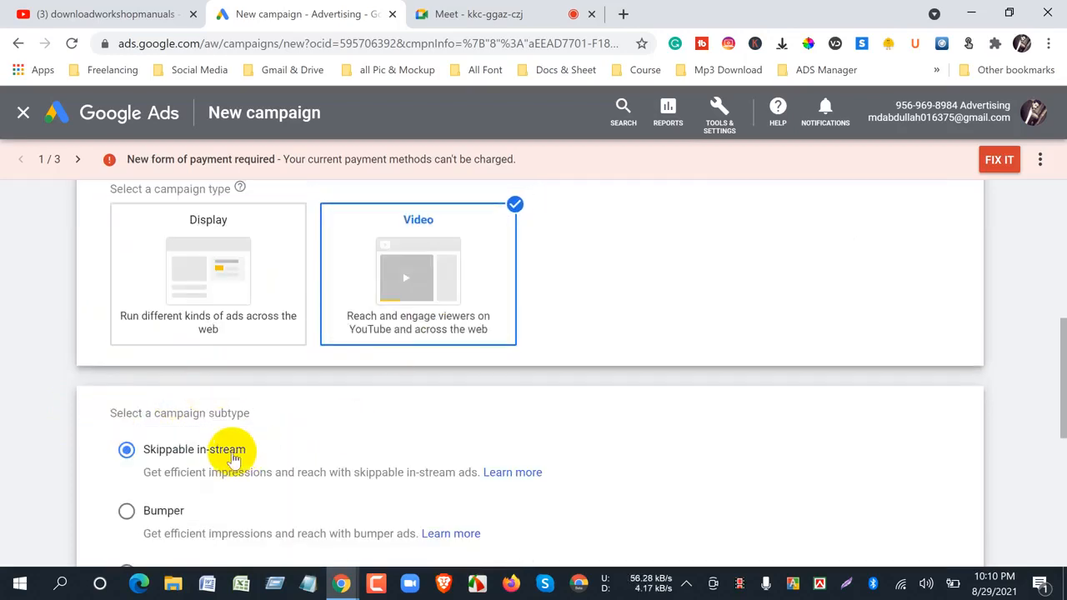
scroll(609, 450, up, 3)
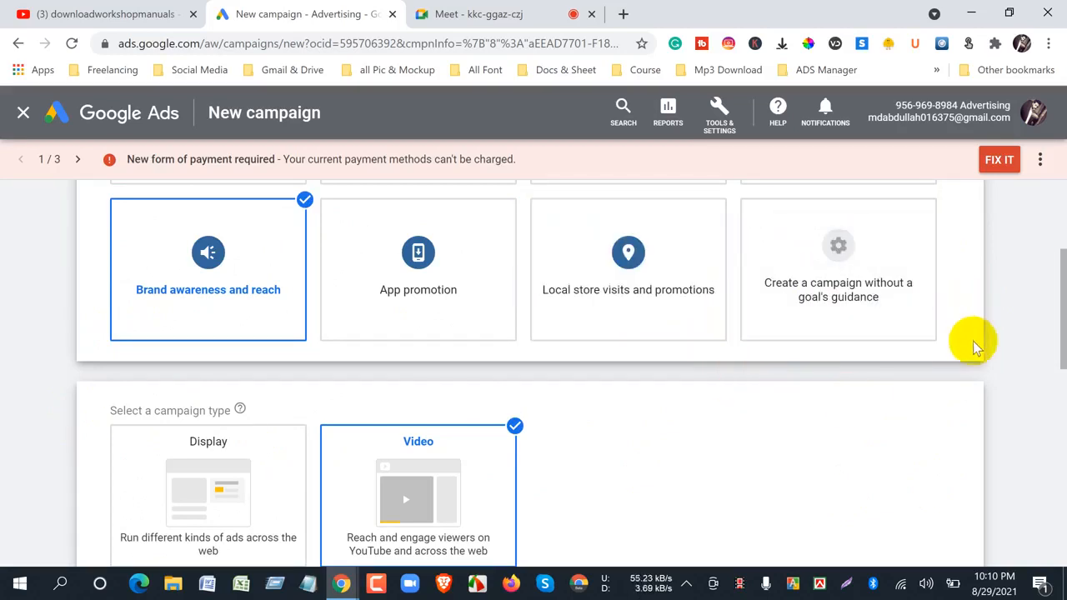
scroll(976, 383, down, 4)
scroll(953, 395, up, 4)
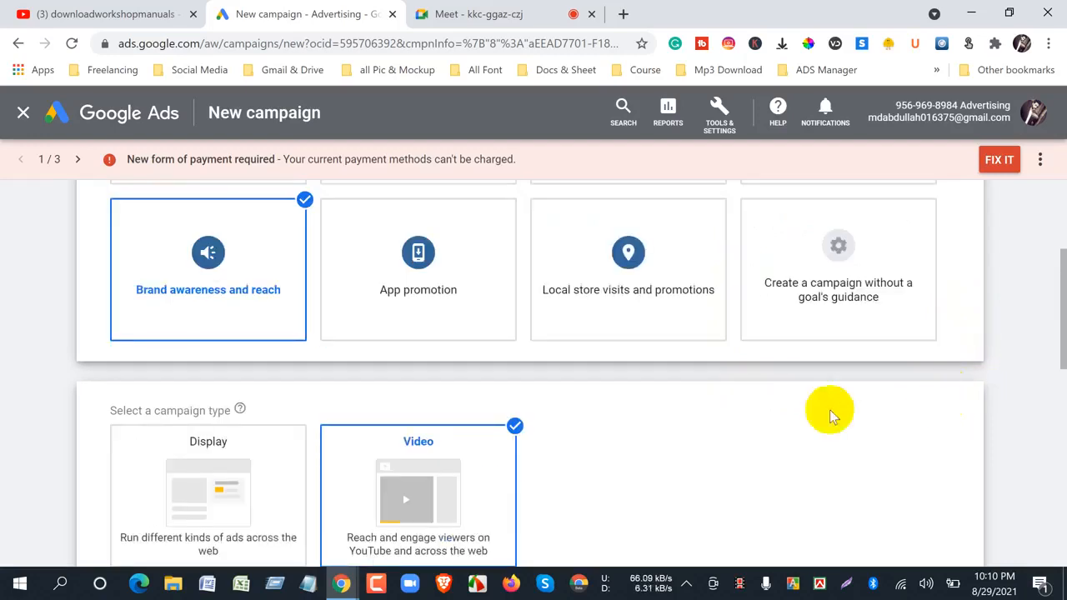
scroll(690, 426, down, 4)
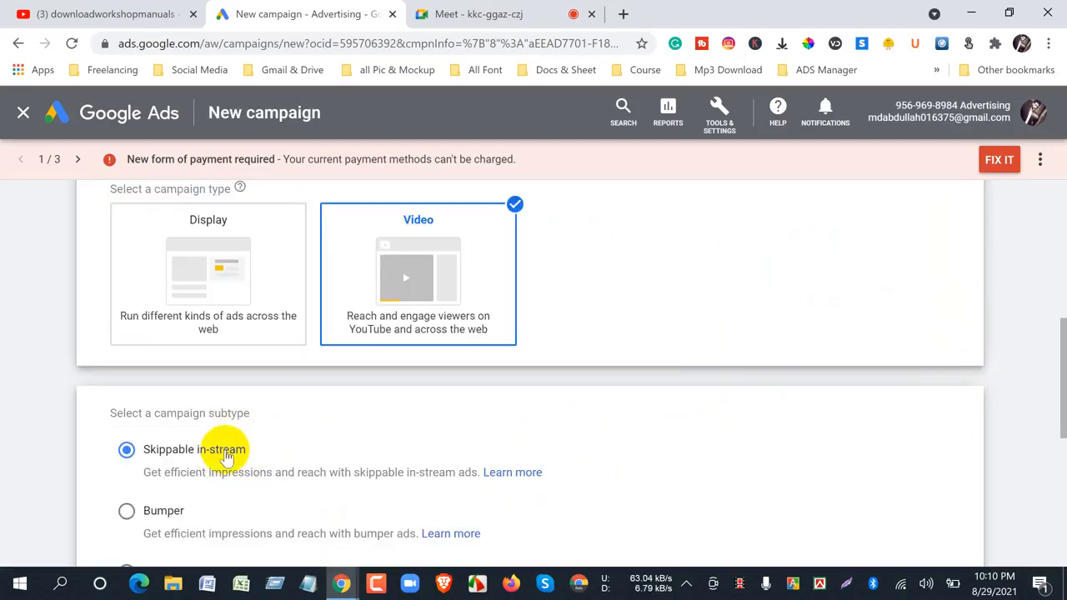
- Continue to the video campaign's settings page, checking the YouTube channel's uploads while it loads
scroll(305, 441, down, 5)
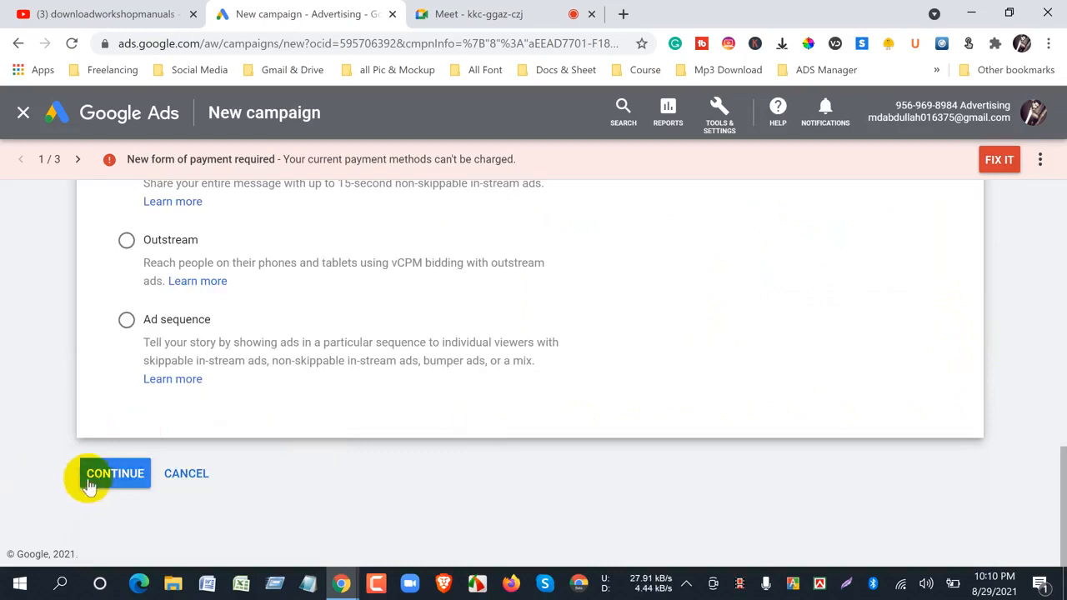
click(115, 474)
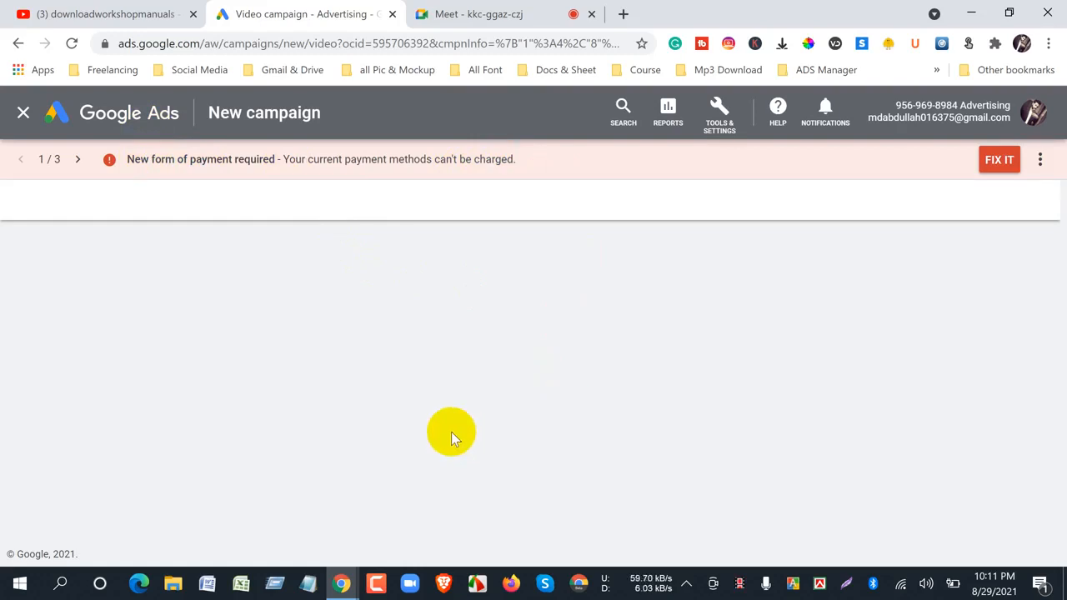
click(42, 16)
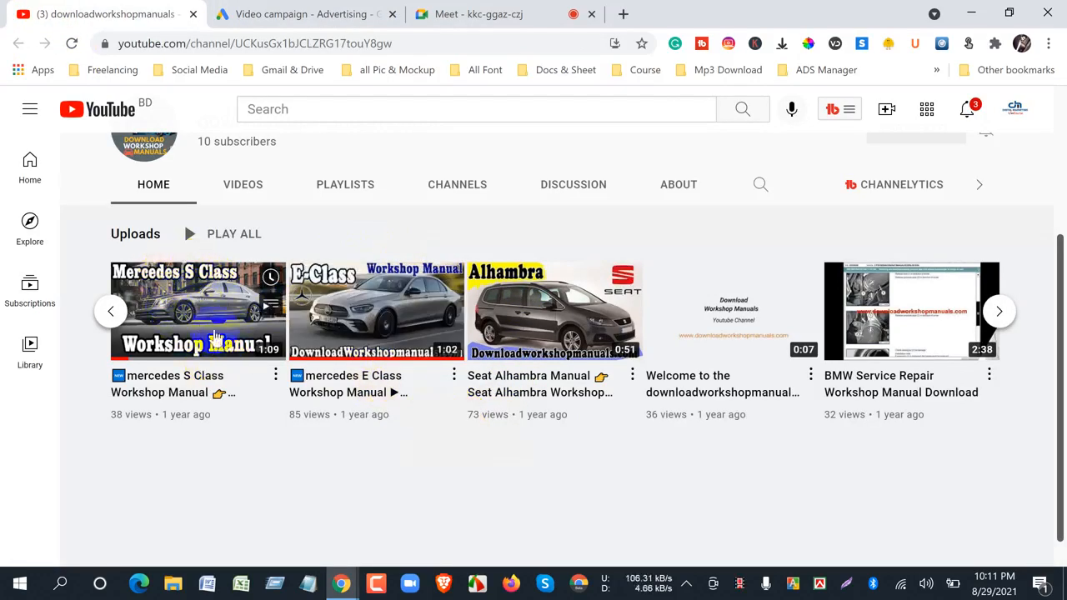
click(307, 13)
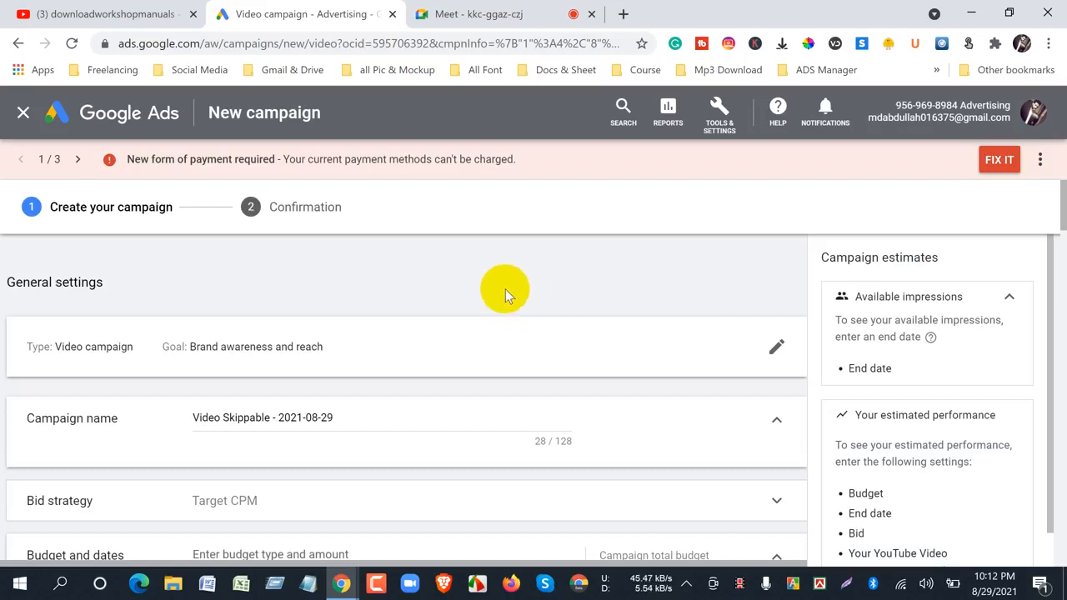
- Rename the campaign as "Mercedes S class Video Skippable Ad" in the general settings
scroll(507, 291, down, 3)
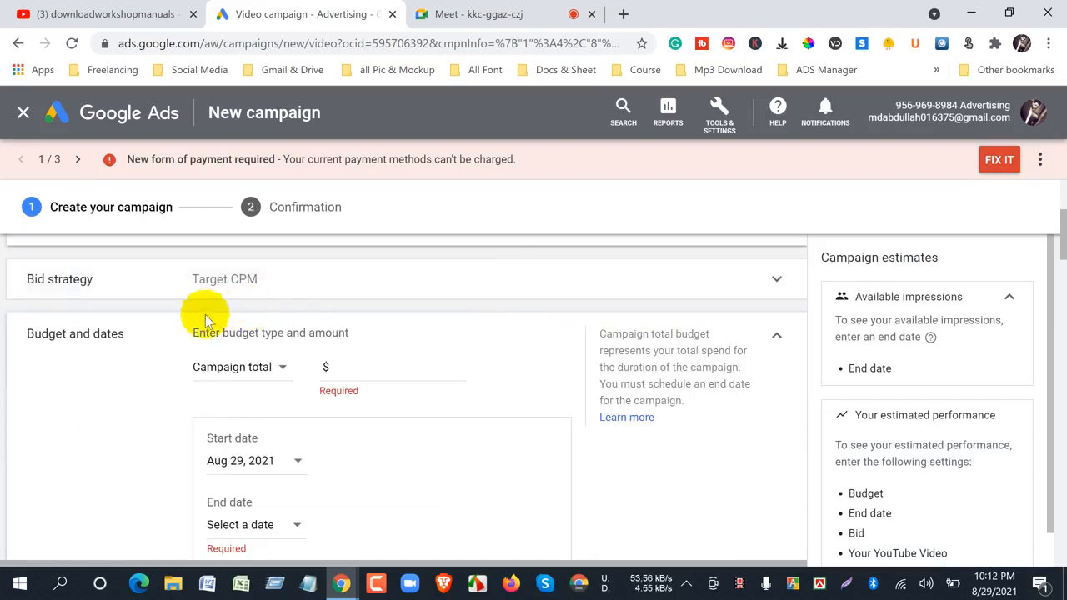
scroll(216, 325, up, 3)
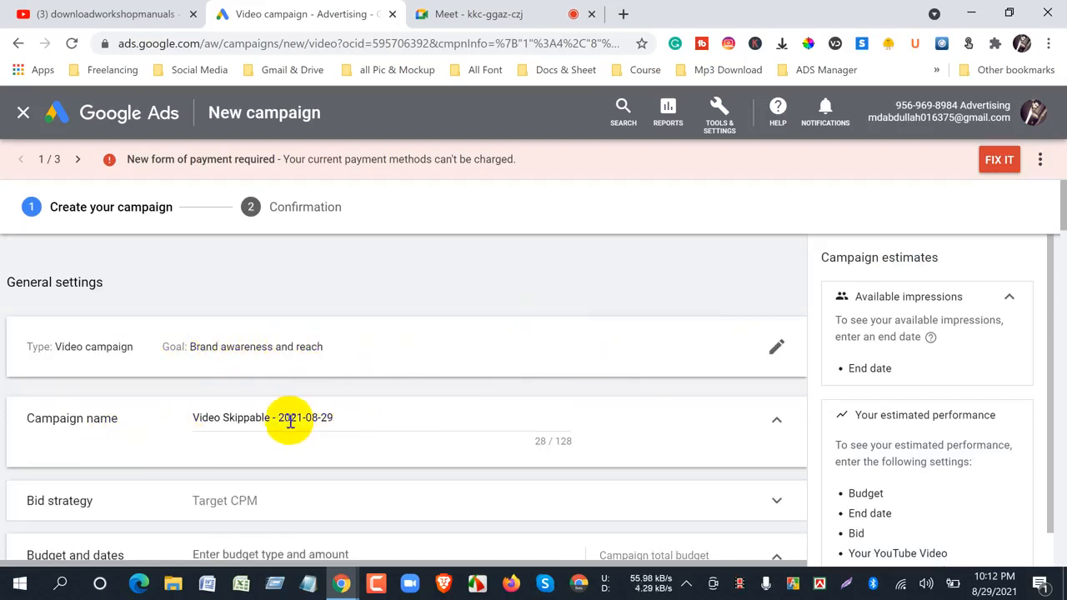
drag(268, 418, 340, 416)
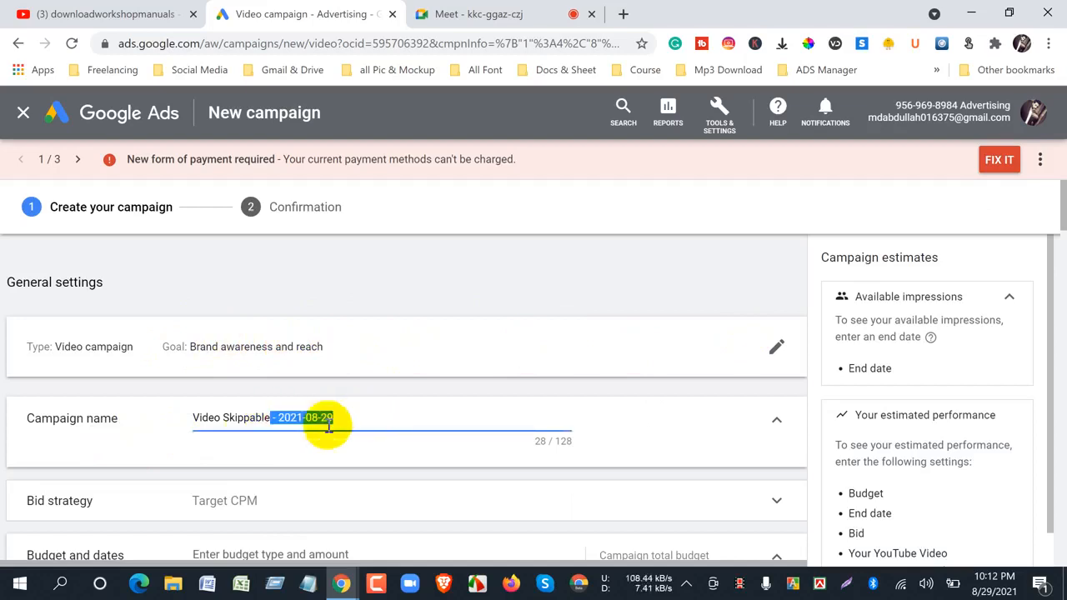
key(BackSpace)
click(193, 421)
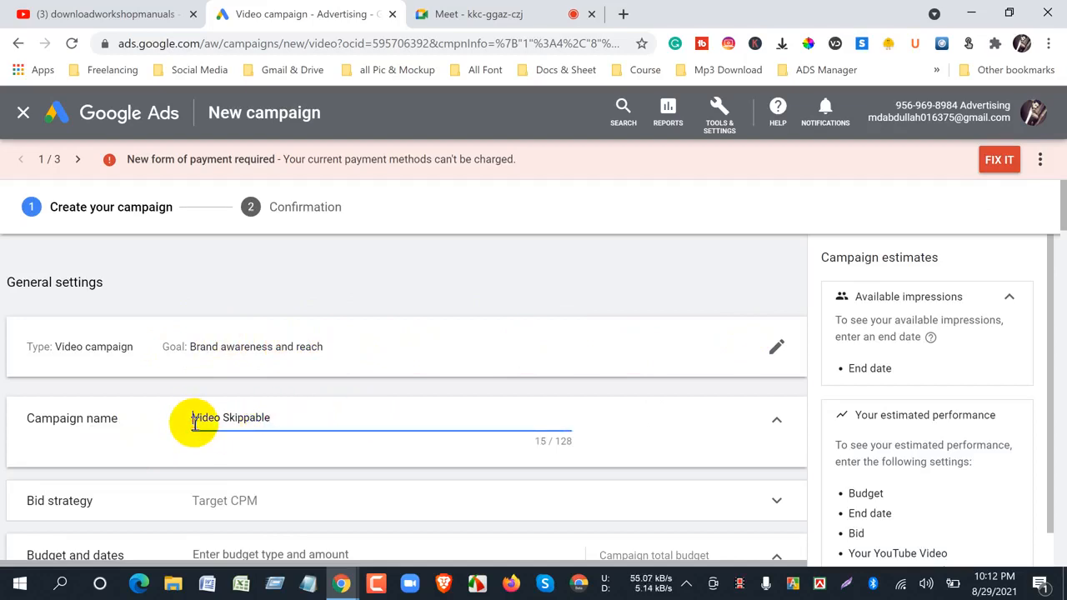
text(Mercede)
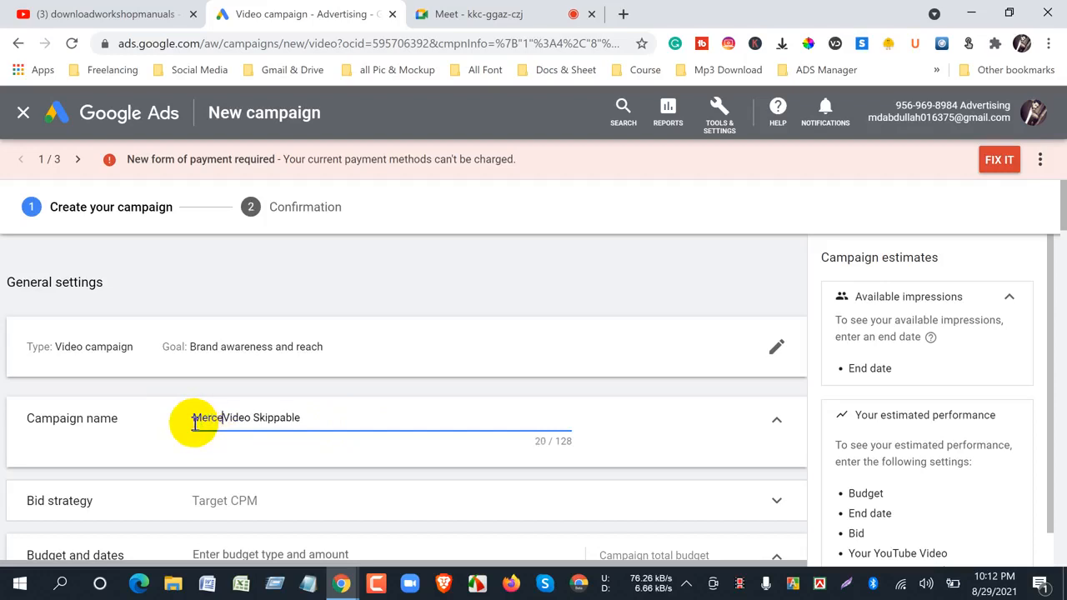
text(s S class)
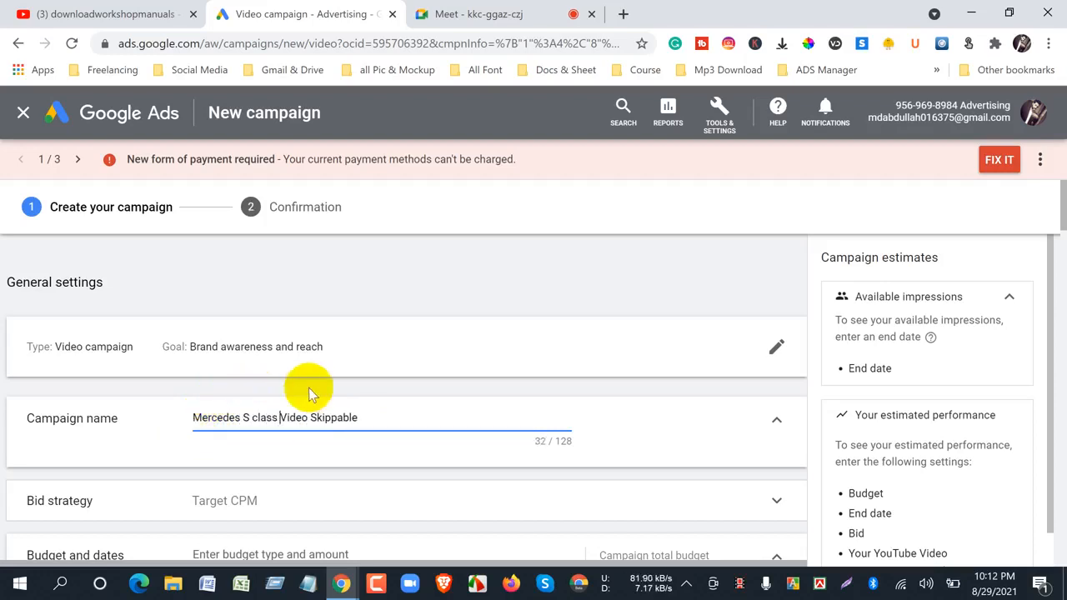
click(379, 417)
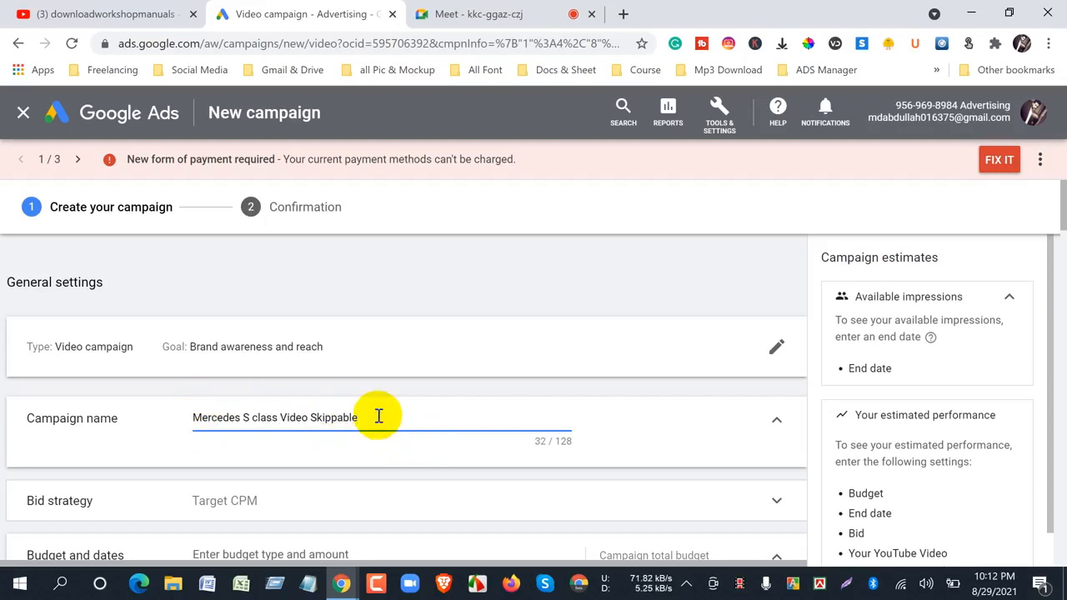
text(Ad)
- Examine the Target CPM bid strategy's details and unavailable alternatives, and collapse the bid strategy section again
scroll(373, 417, down, 3)
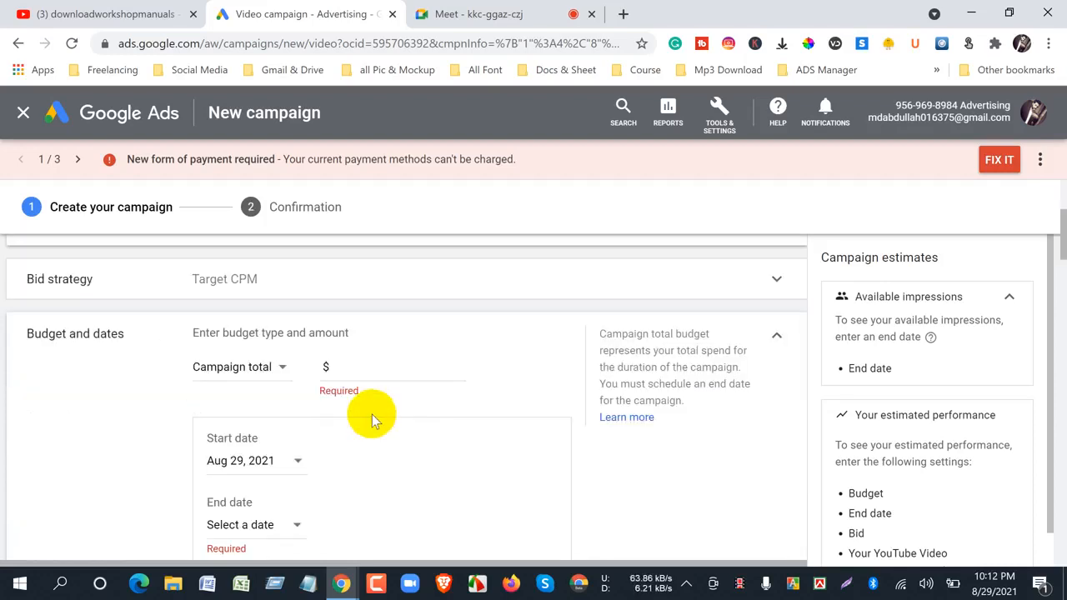
scroll(303, 387, up, 3)
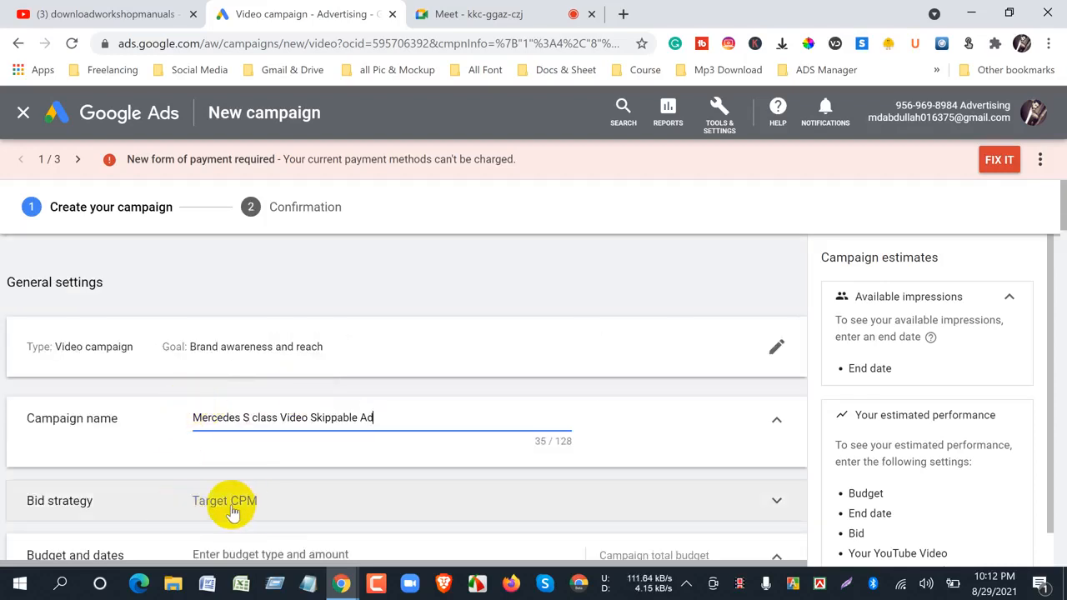
scroll(1055, 219, down, 2)
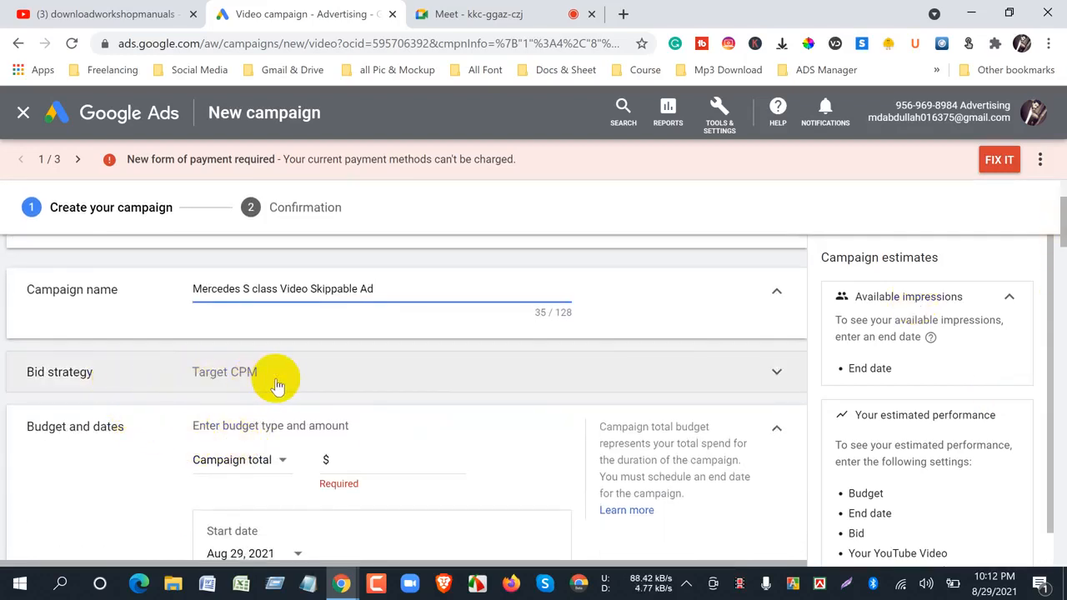
click(277, 382)
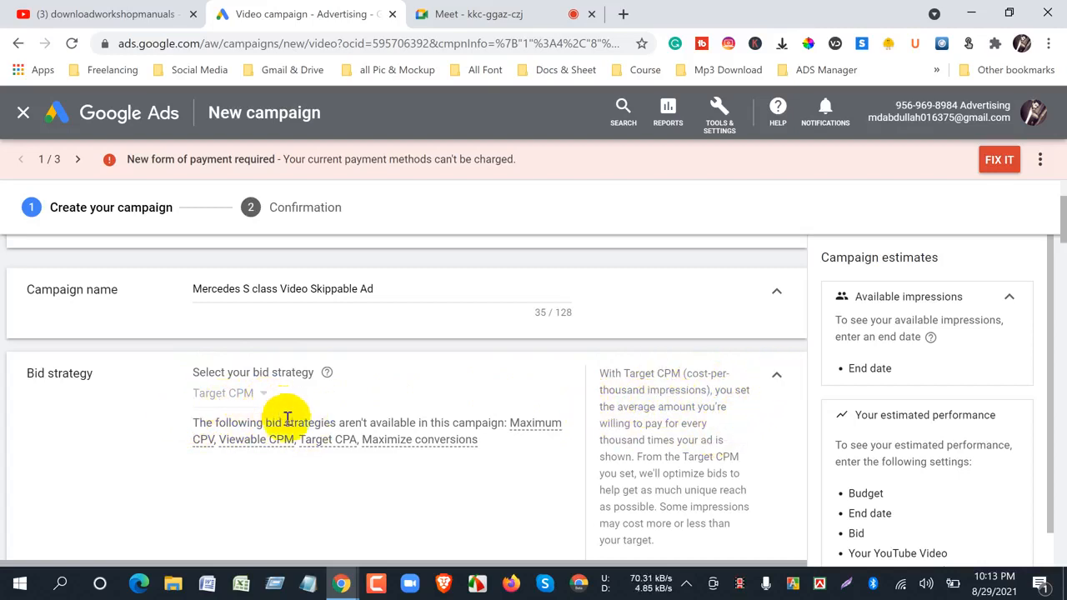
click(773, 383)
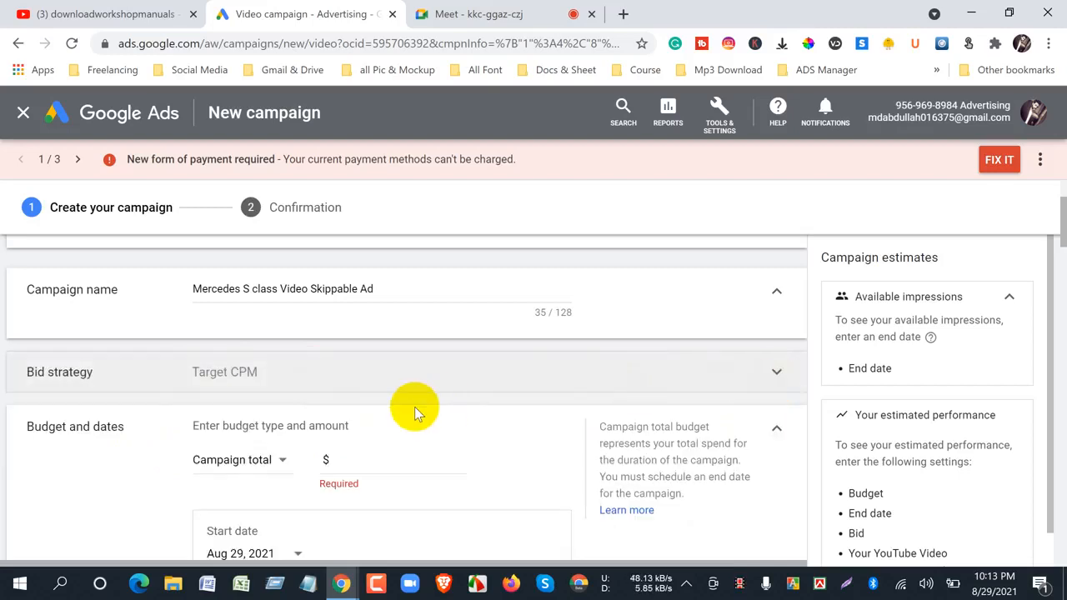
- Switch the budget type in the Budget and dates section to Daily
scroll(414, 406, down, 3)
scroll(414, 407, up, 3)
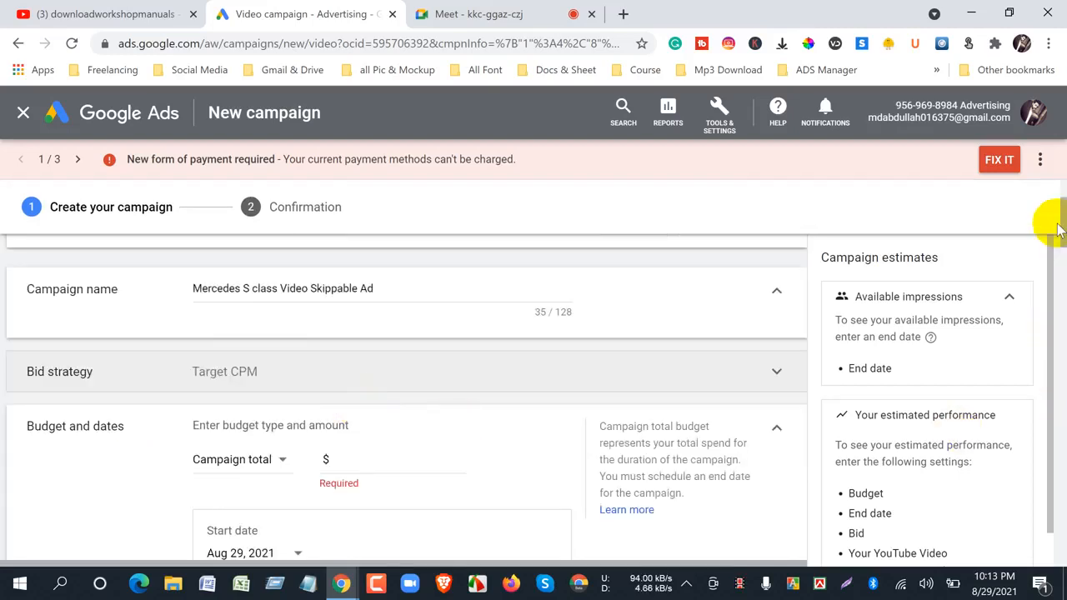
drag(1055, 223, 1057, 245)
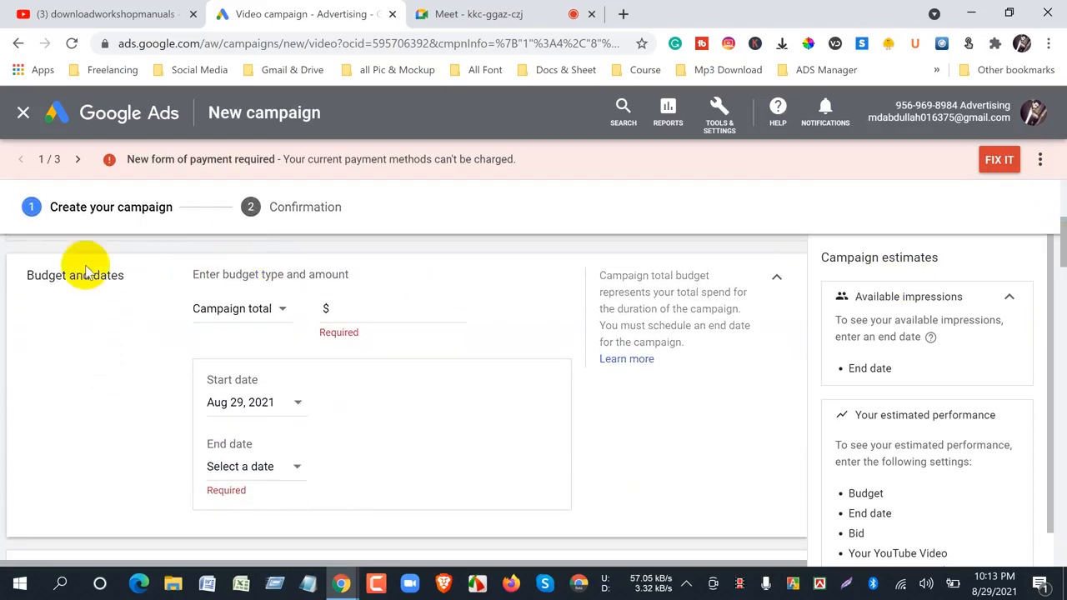
click(281, 311)
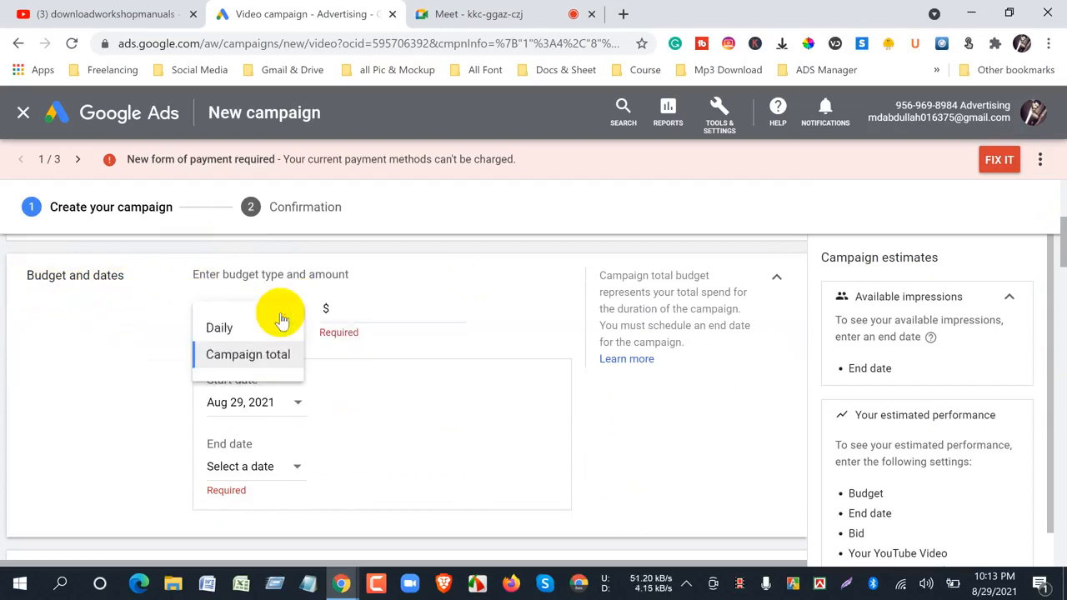
click(120, 364)
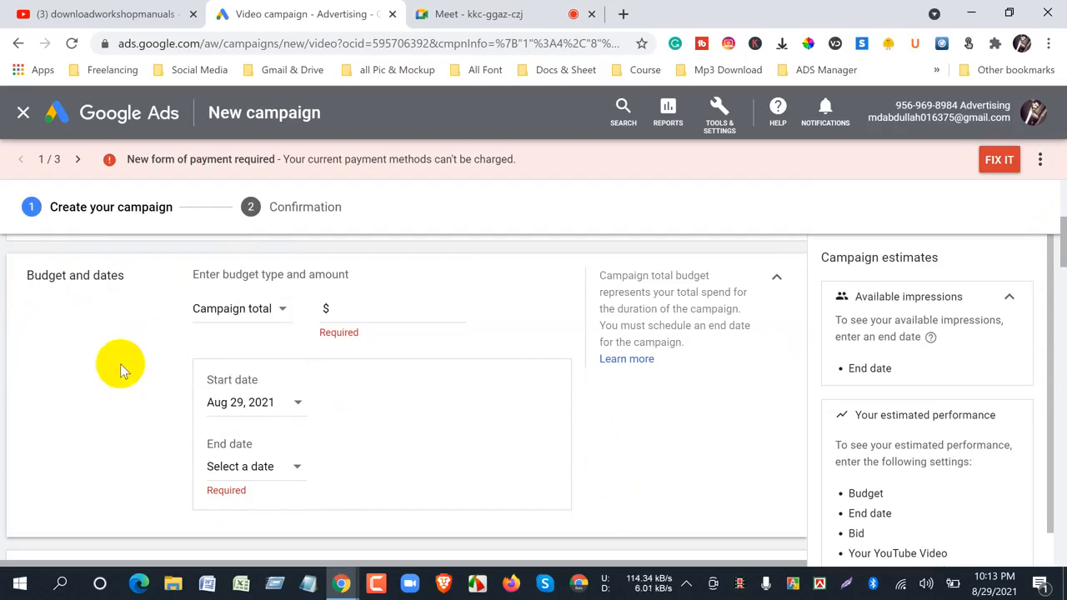
click(283, 312)
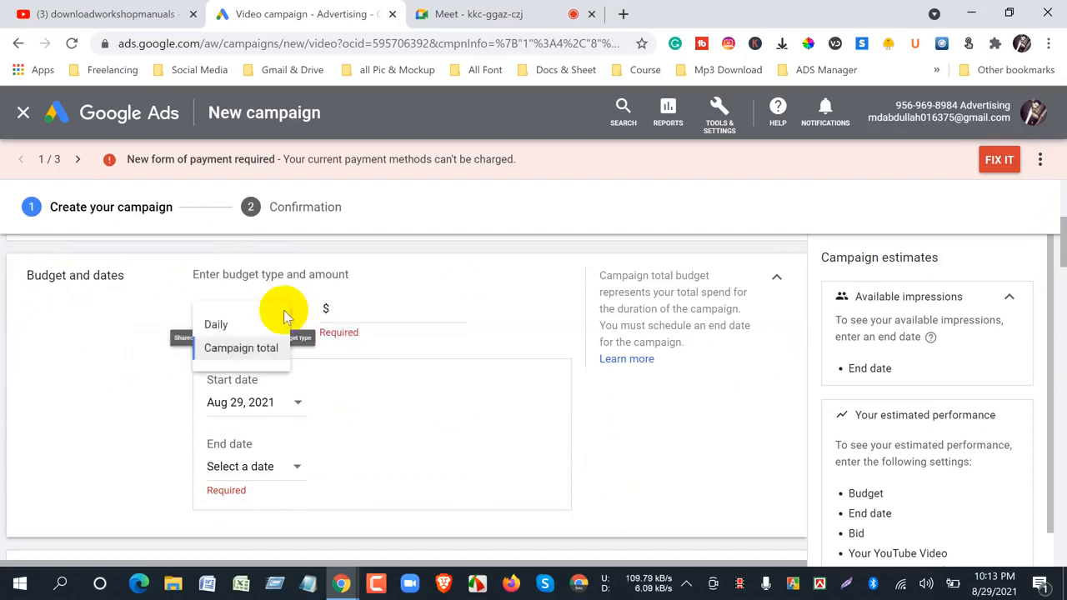
click(219, 328)
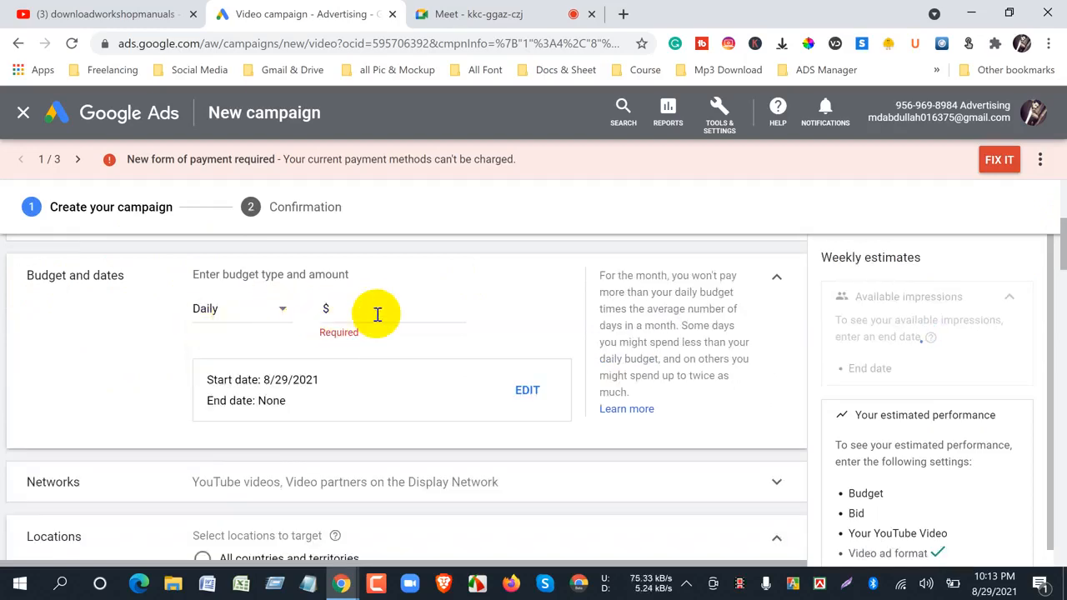
- Return the campaign's budget type to Campaign total after comparing both options
click(283, 312)
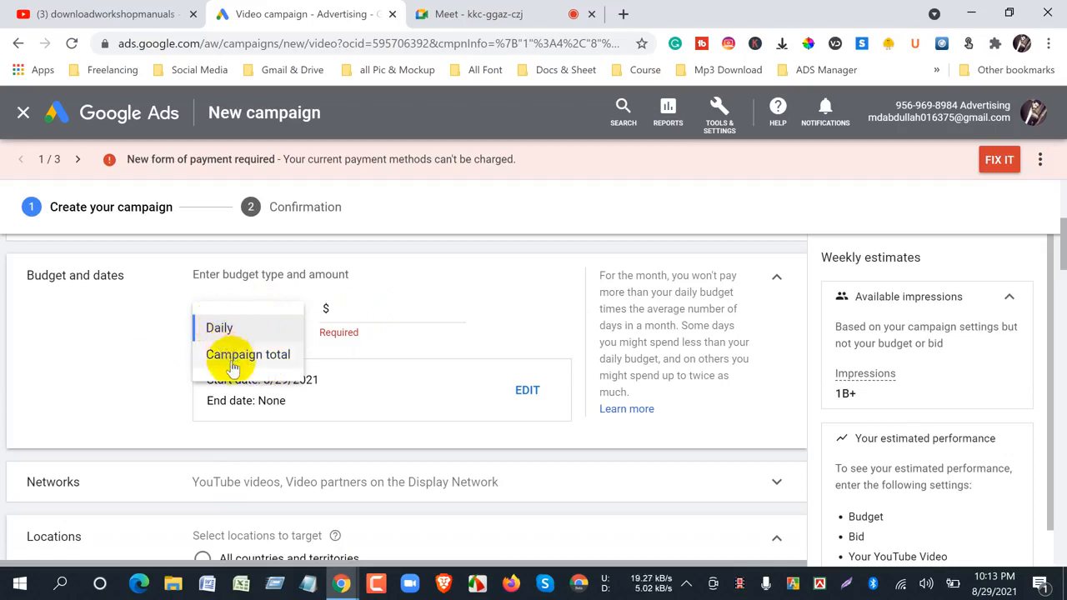
click(131, 356)
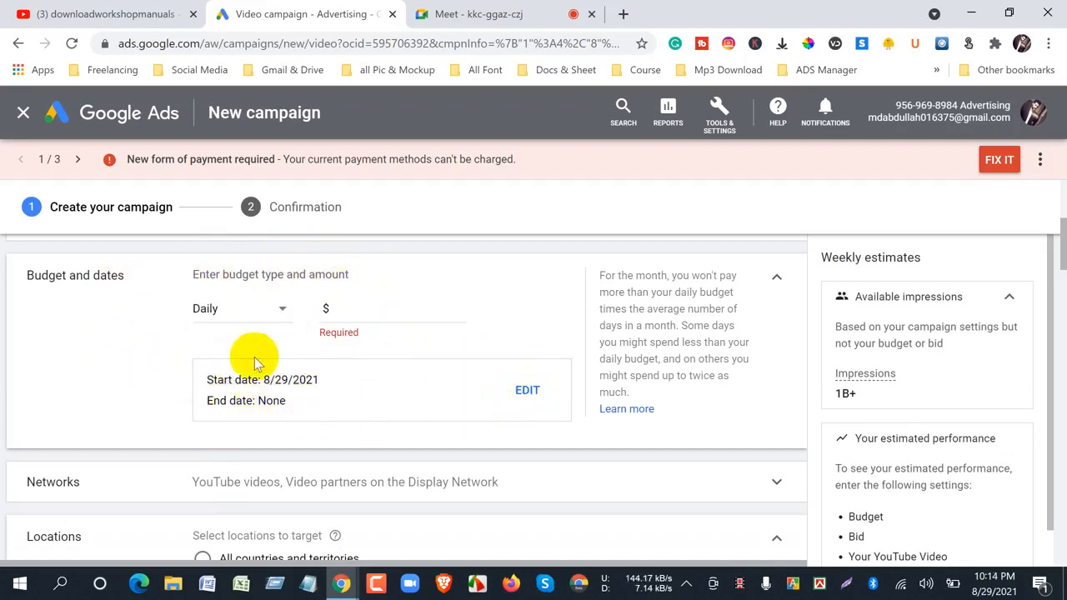
click(286, 313)
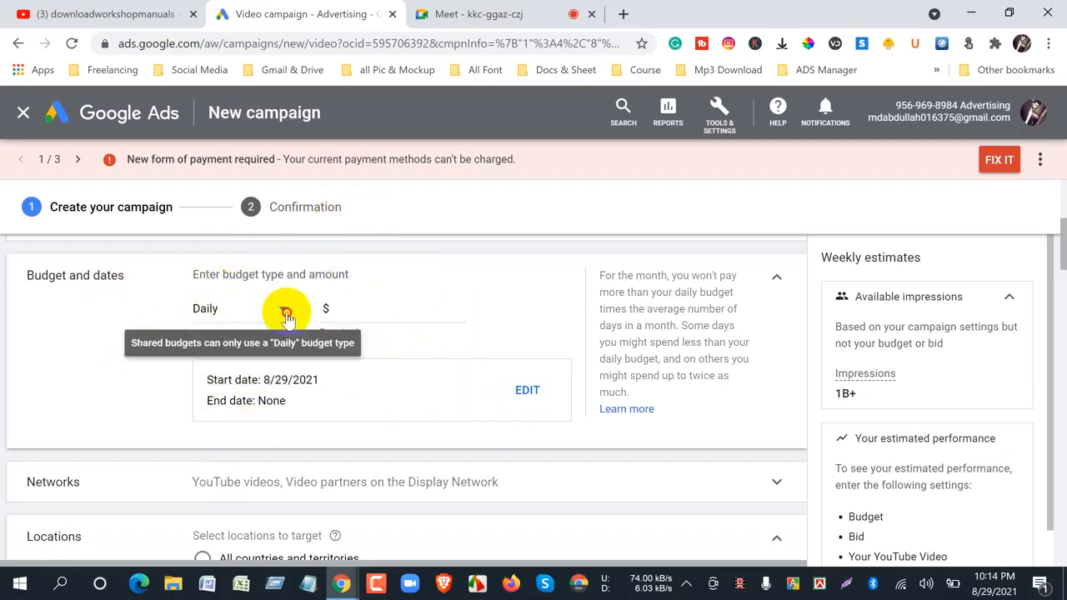
click(238, 354)
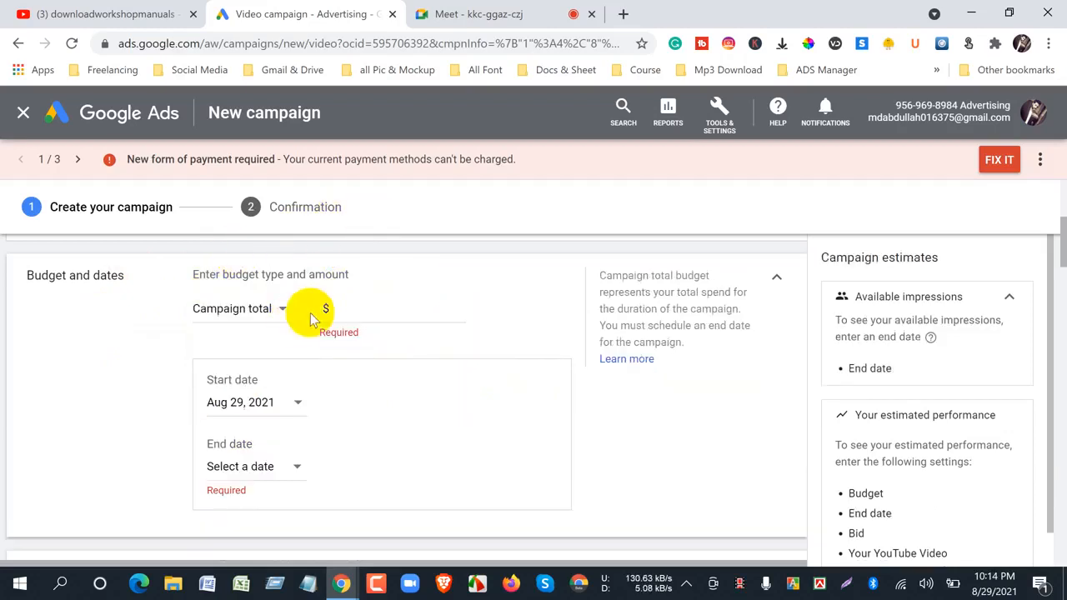
click(260, 310)
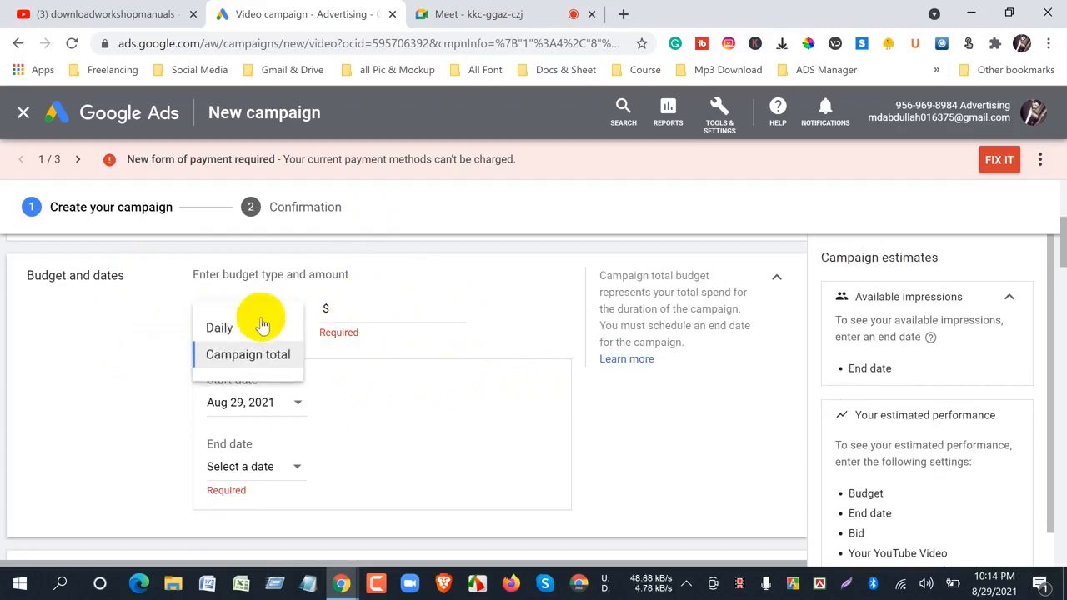
click(238, 357)
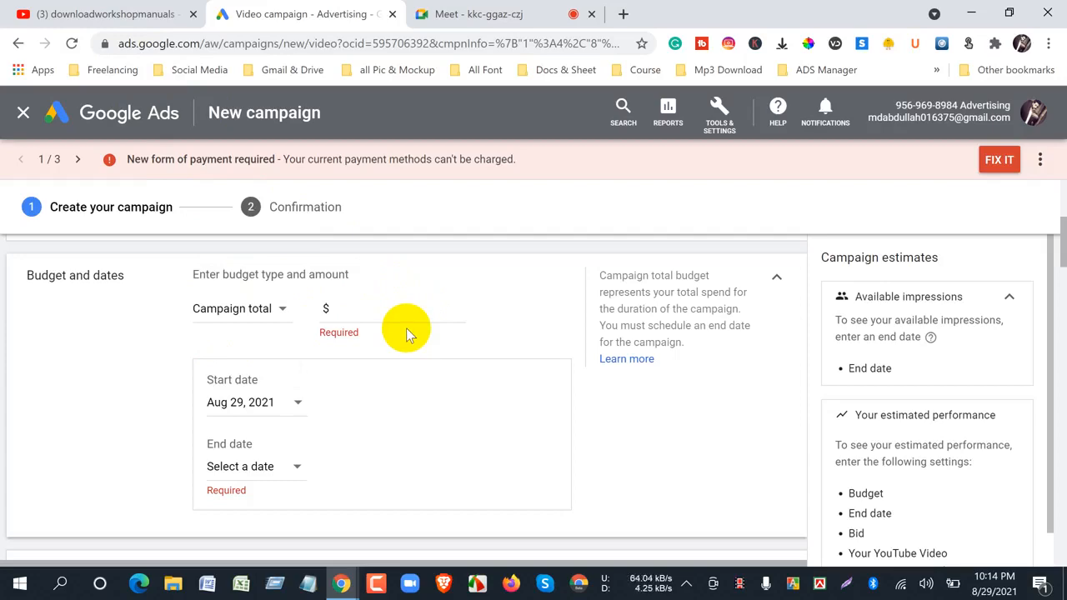
- Check the Google Meet call and return to the Google Ads campaign settings
click(472, 14)
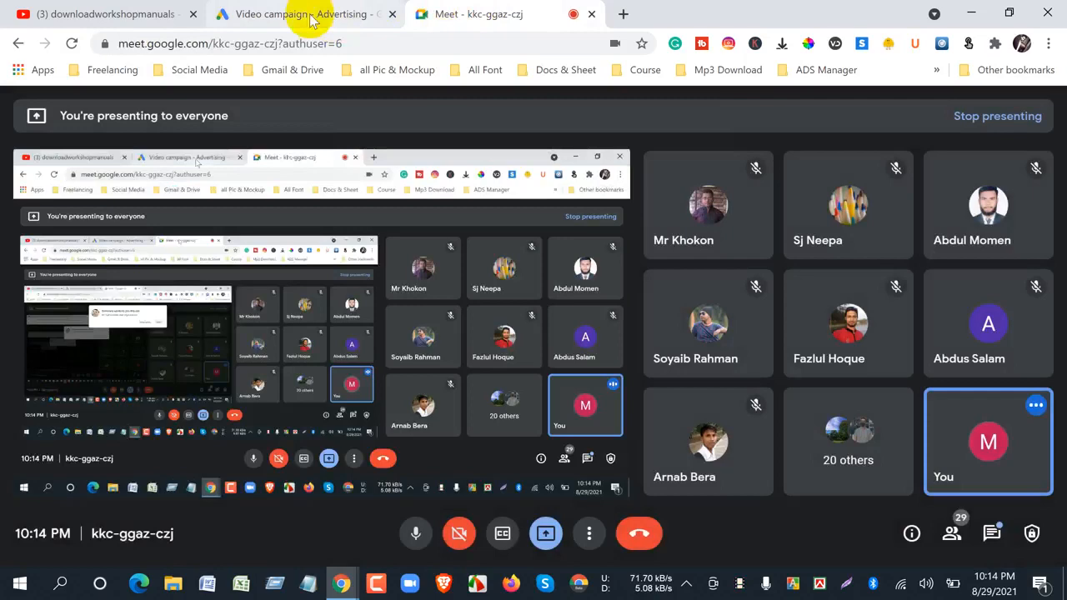
click(305, 15)
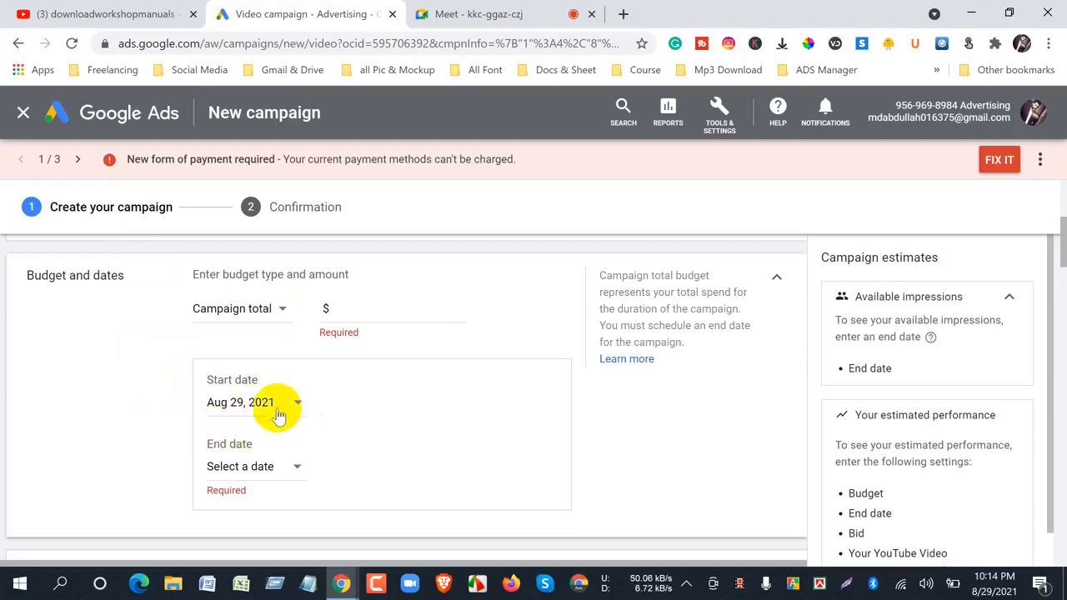
- Set the campaign's end date to Sep 18, 2021 and its total budget to $200
click(297, 472)
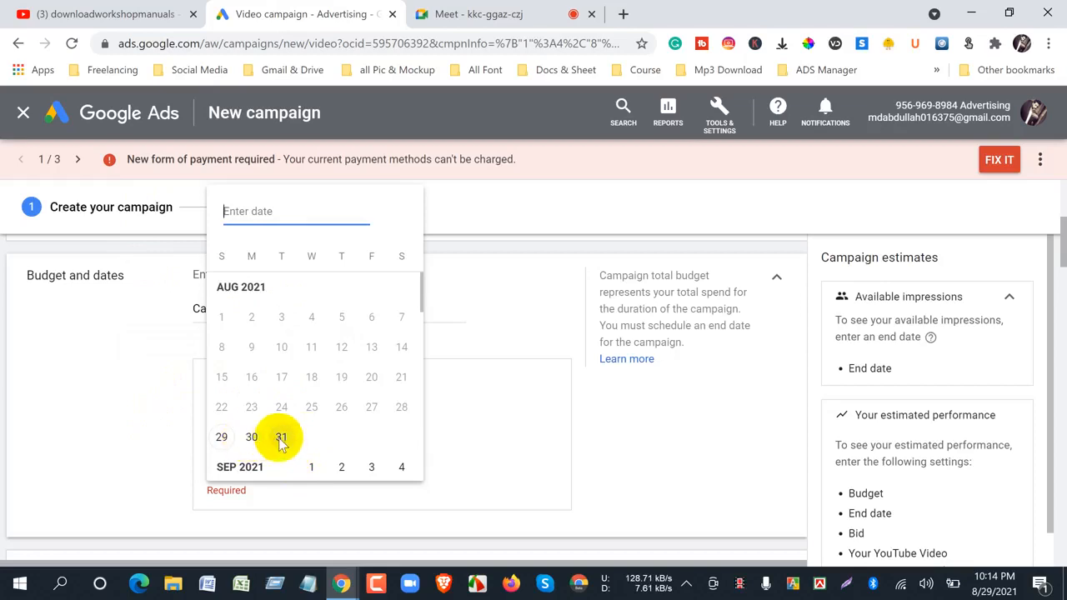
scroll(329, 440, down, 1)
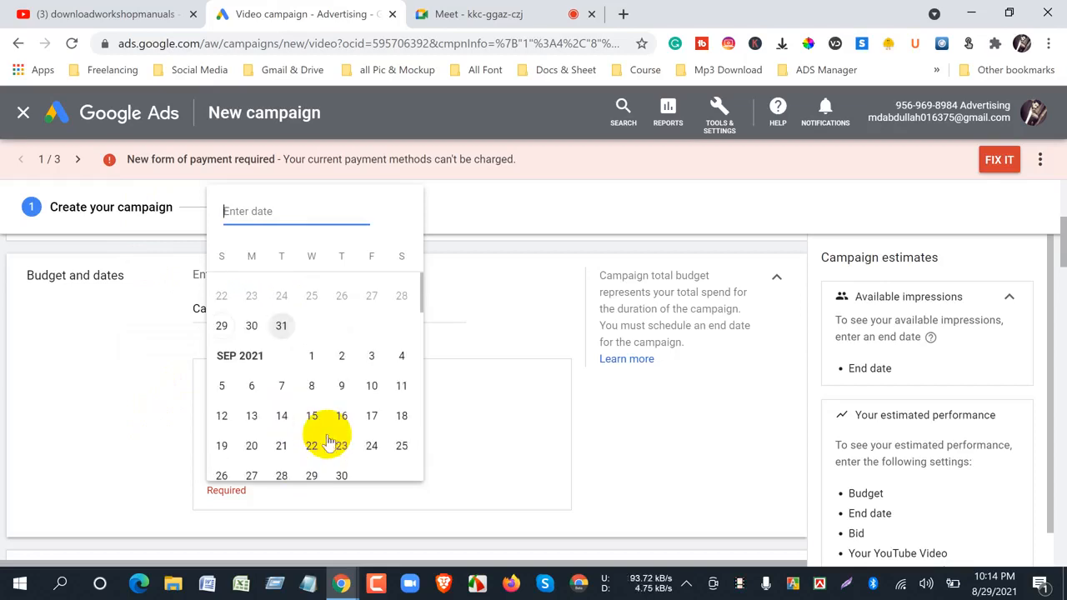
click(401, 416)
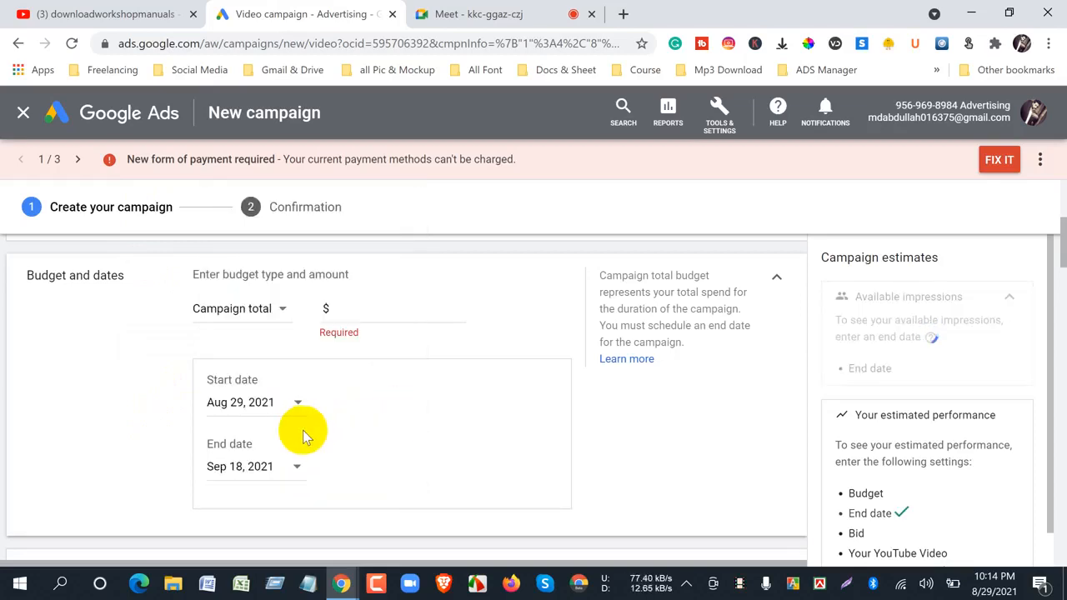
click(355, 307)
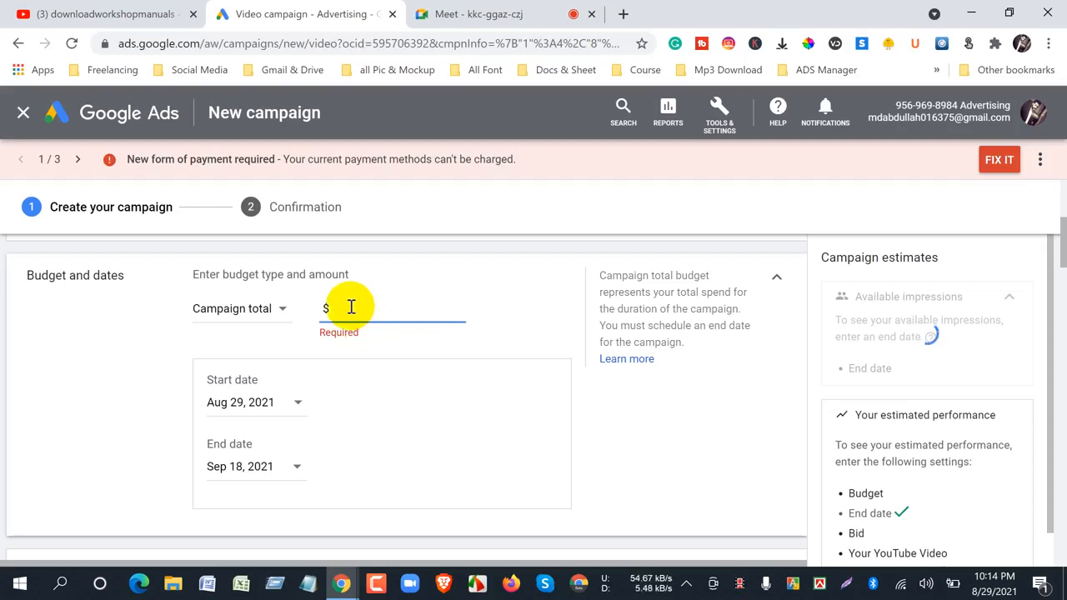
text(200)
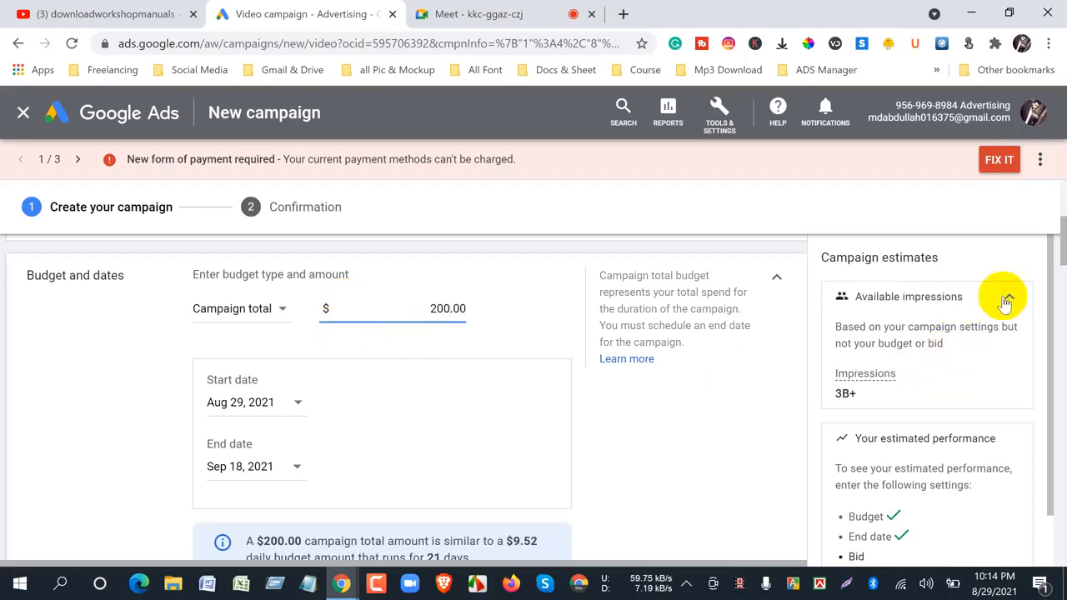
- Change the campaign's end date to Sep 17, 2021
mouse_move(1063, 253)
mouse_down()
mouse_move(1062, 264)
mouse_move(1056, 246)
mouse_up()
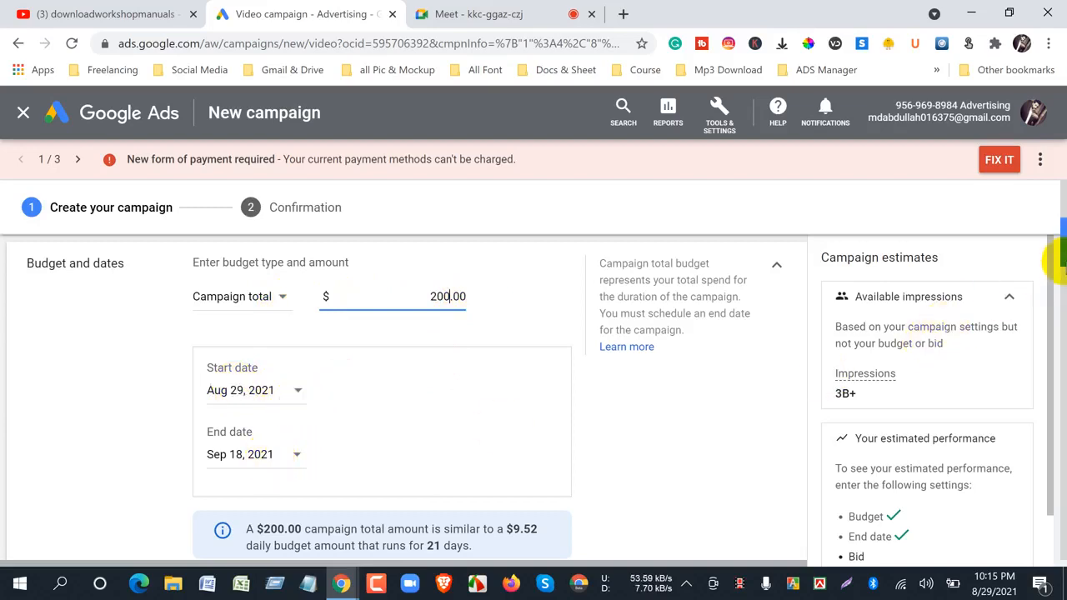
scroll(1058, 254, down, 2)
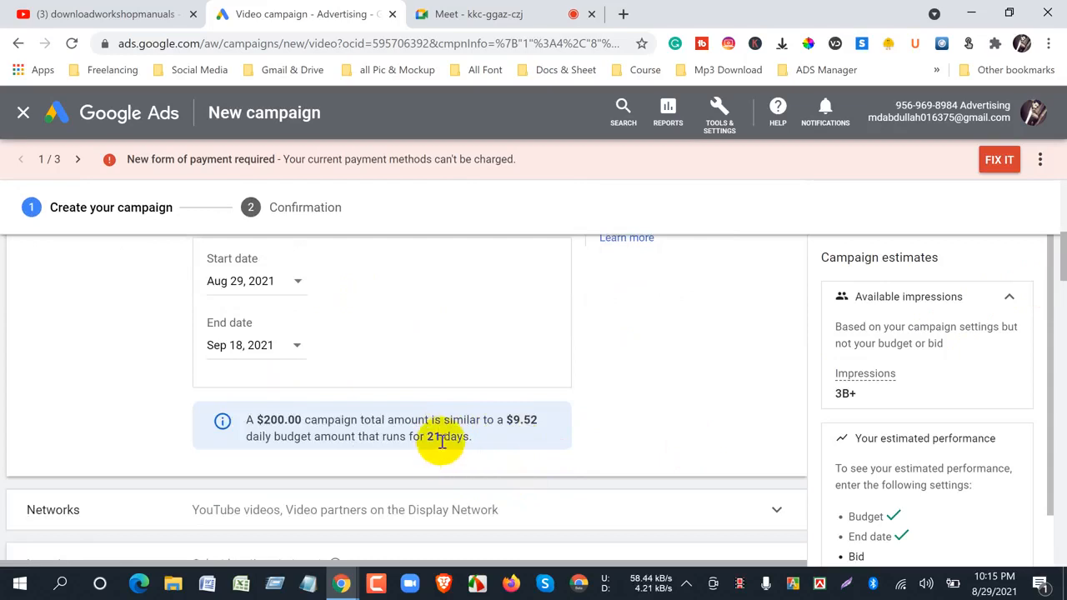
click(295, 347)
click(374, 248)
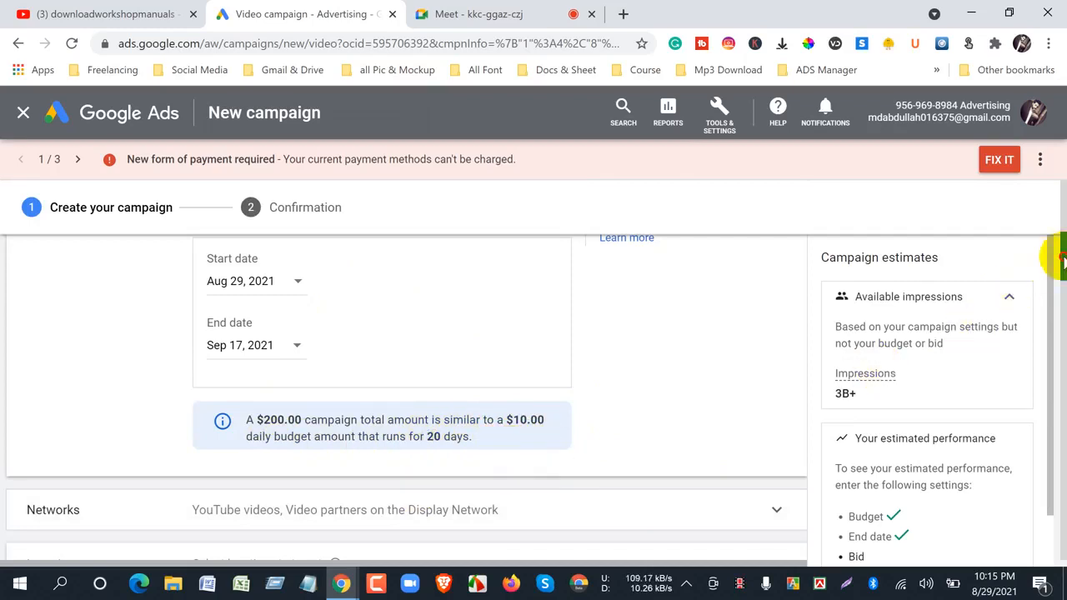
- Expand the Networks settings and examine the options, switching Video partners on the Display Network off and back on
scroll(1063, 260, down, 1)
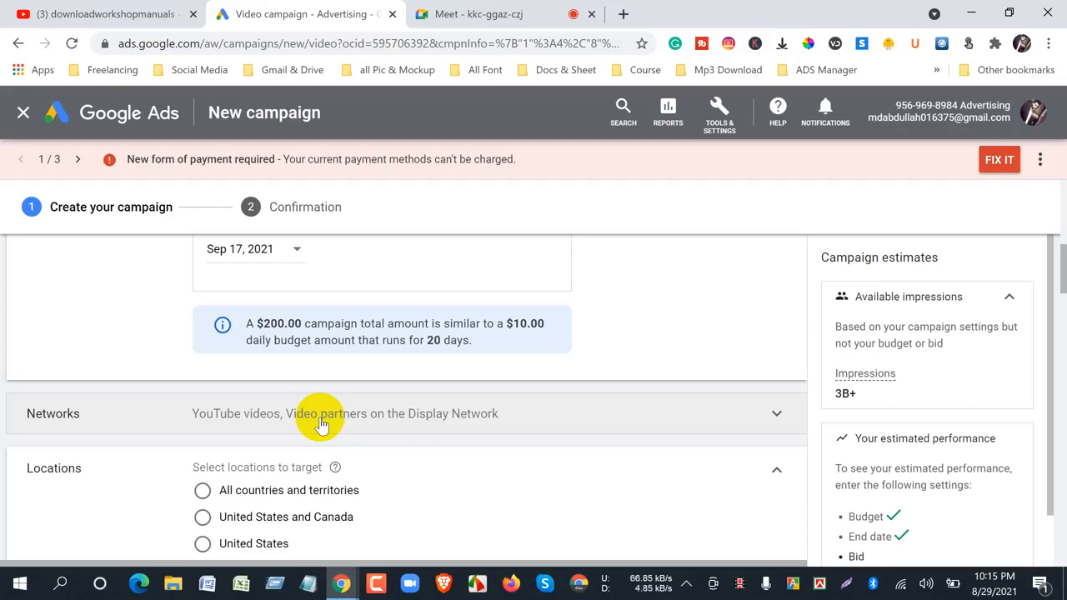
click(776, 414)
scroll(763, 400, down, 3)
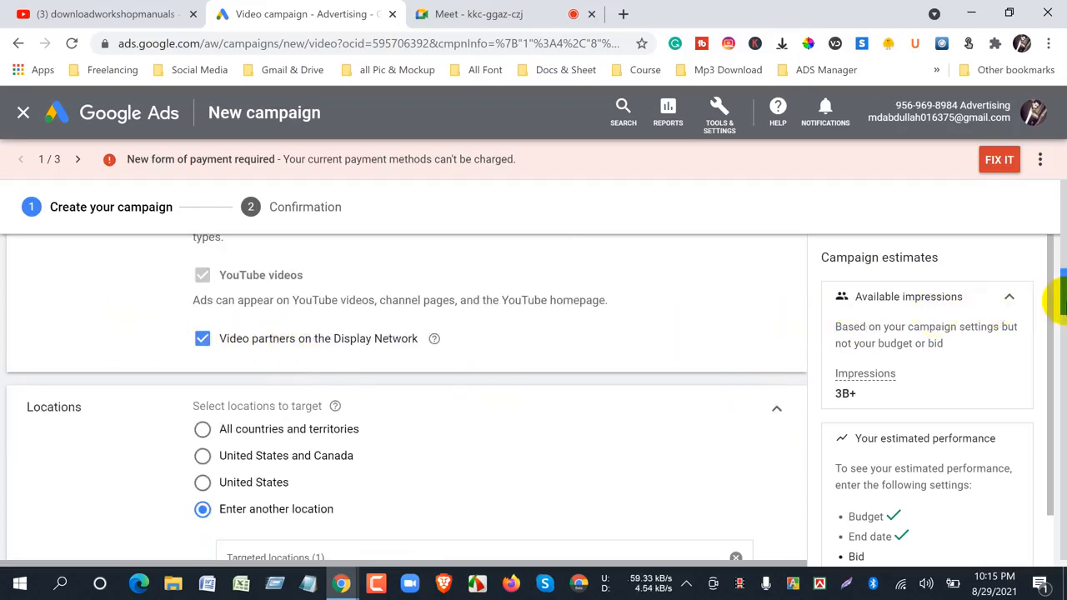
scroll(1055, 296, up, 2)
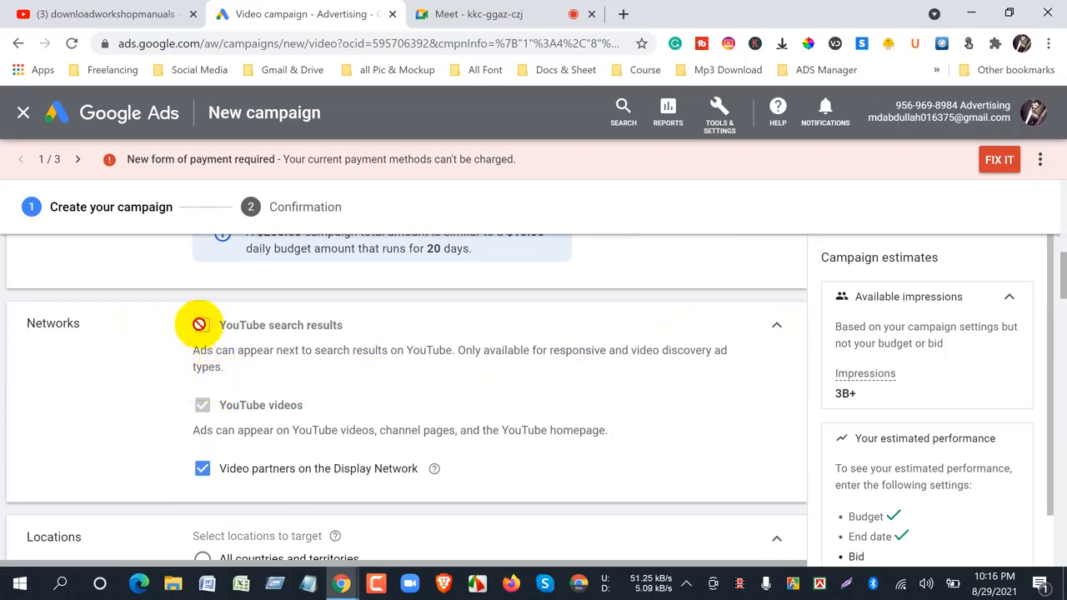
mouse_move(199, 324)
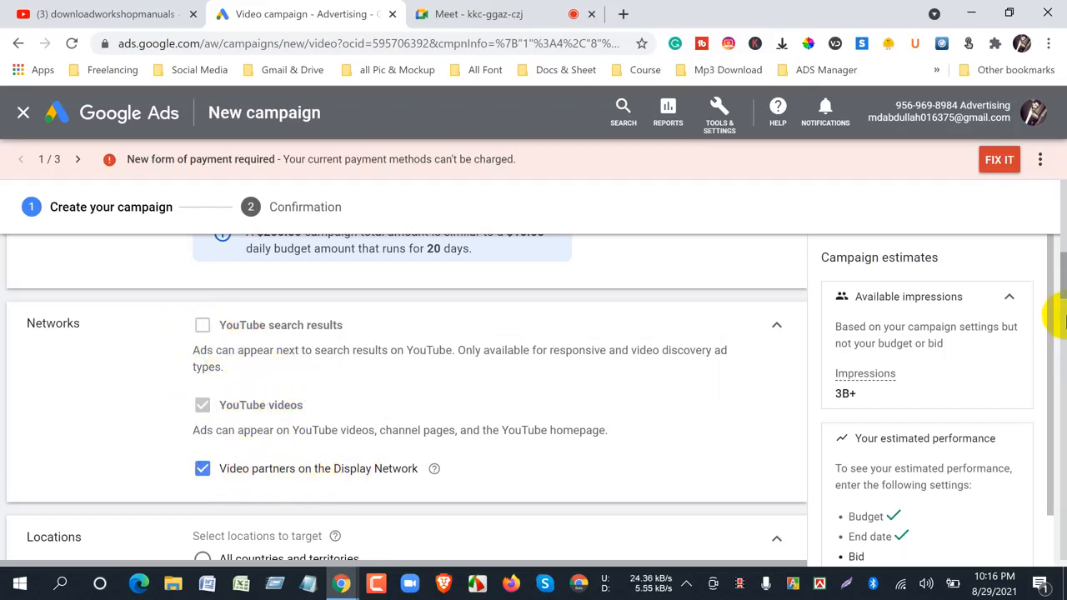
drag(1061, 288, 1062, 295)
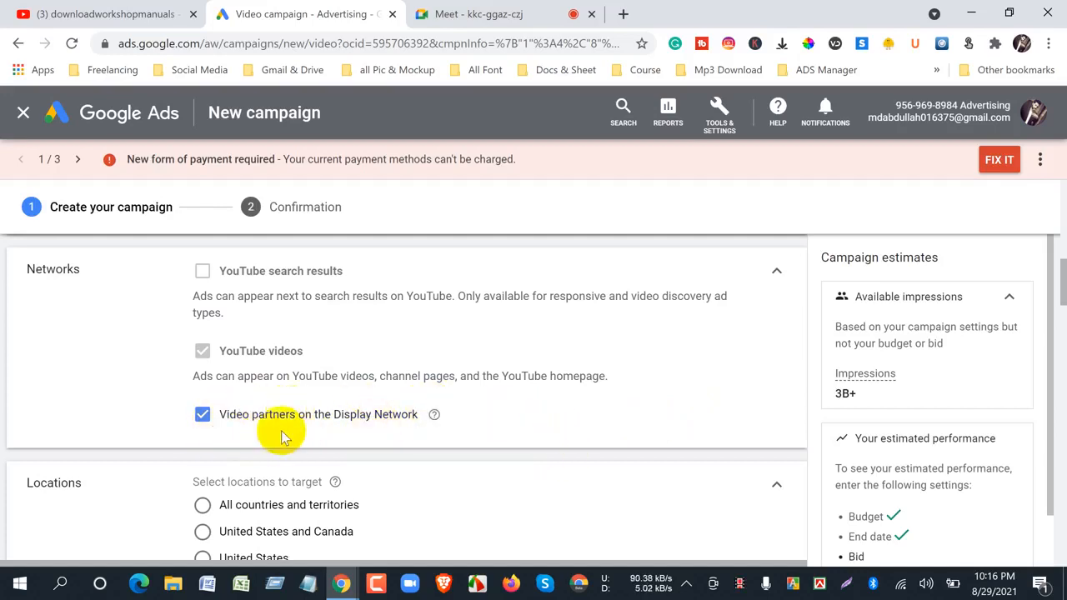
click(202, 414)
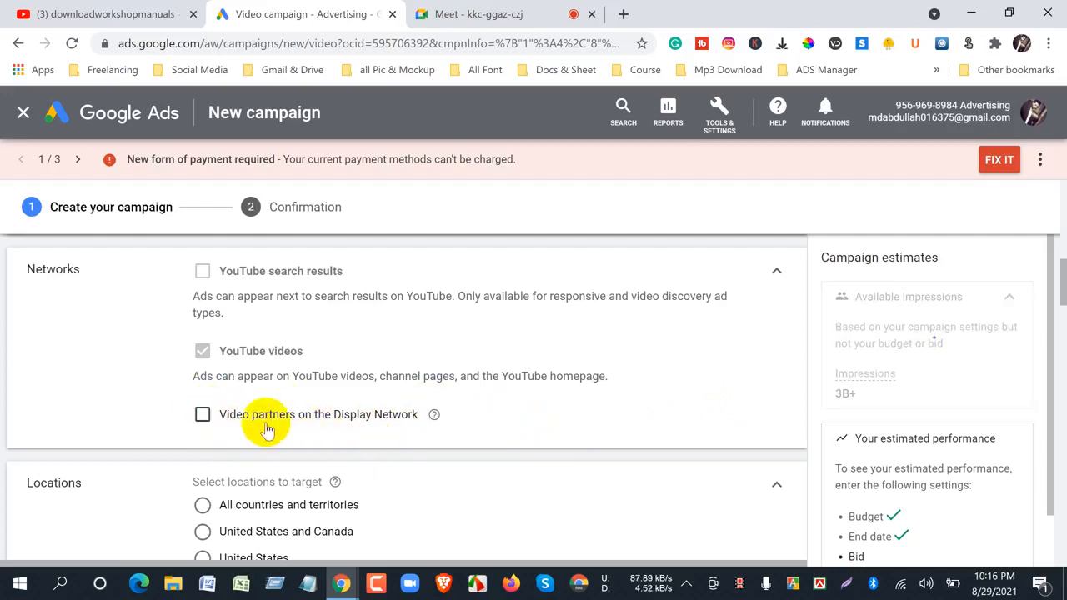
click(202, 415)
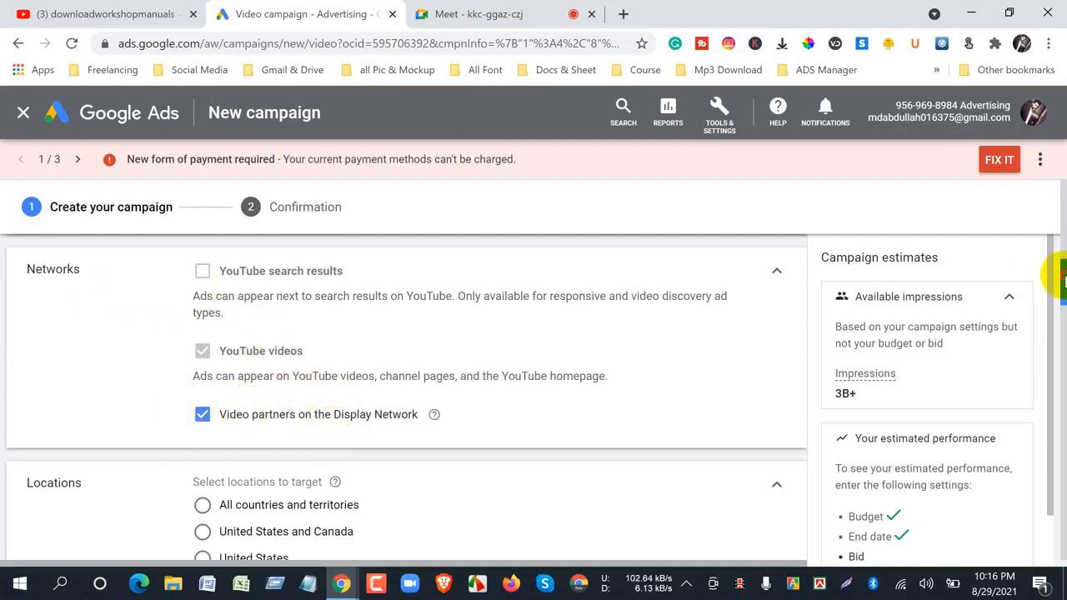
- Replace Bangladesh with the United States as the campaign's targeted location
scroll(1058, 275, down, 3)
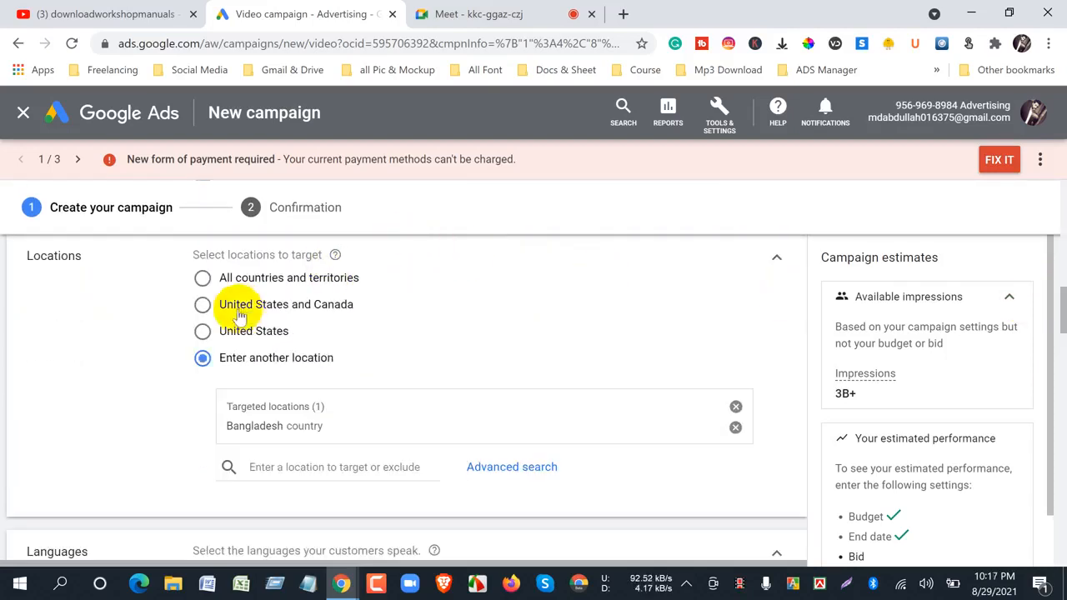
click(735, 407)
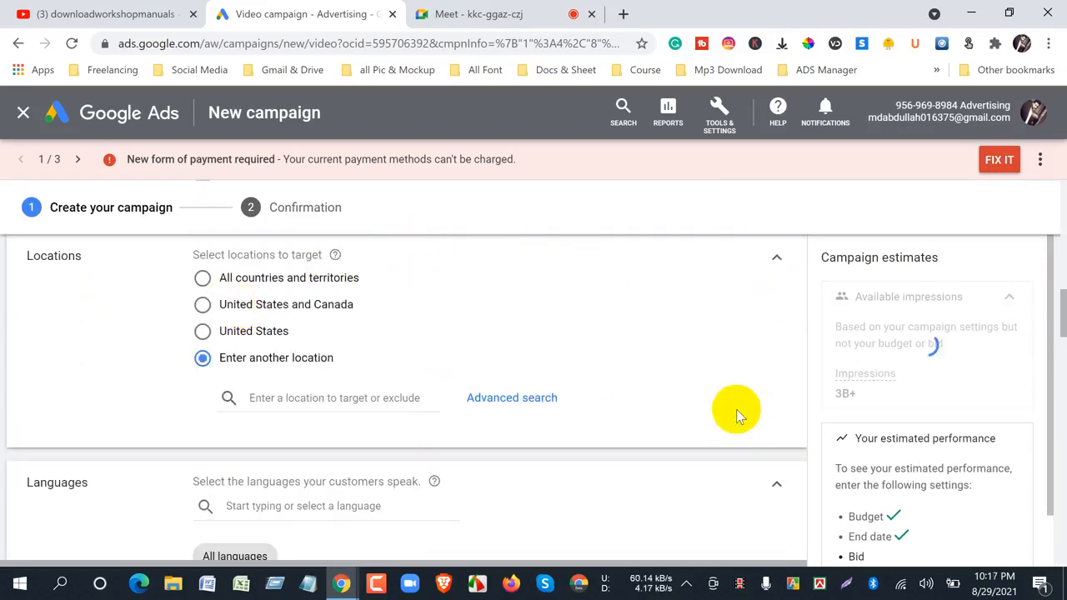
click(289, 398)
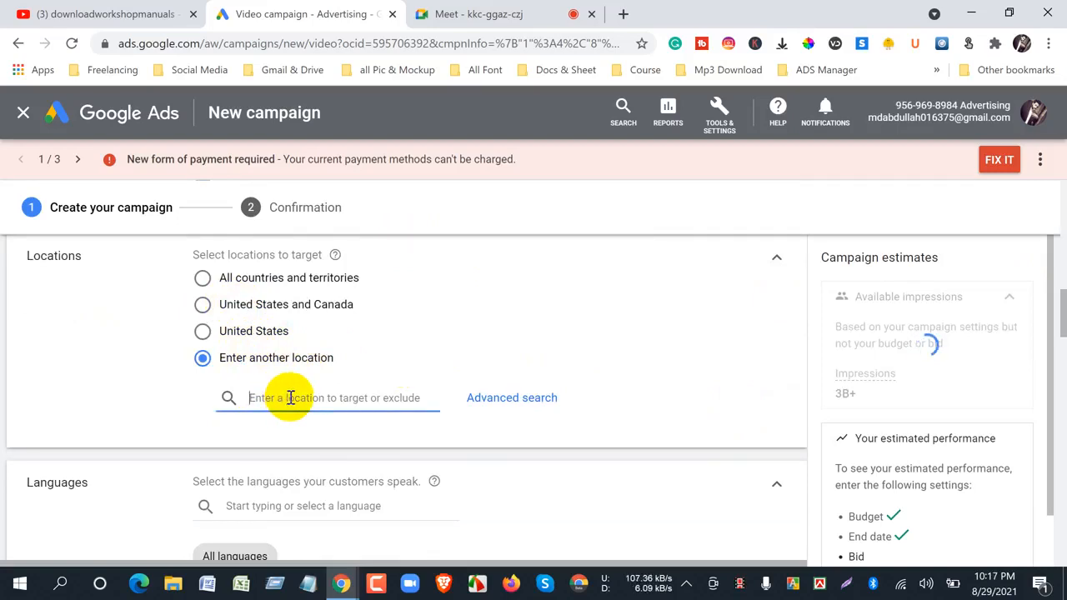
text(united)
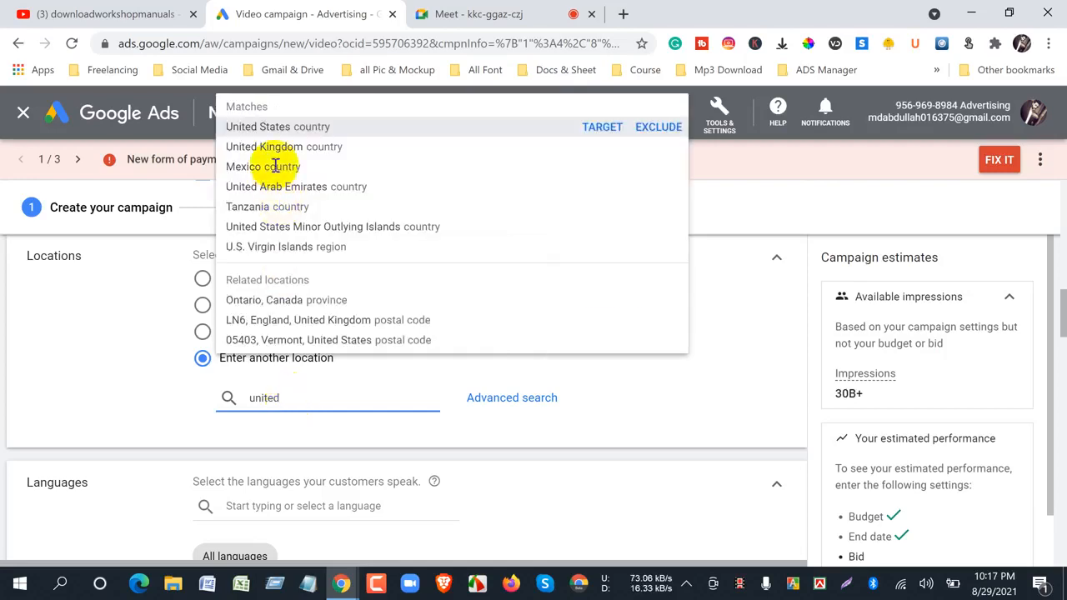
click(280, 126)
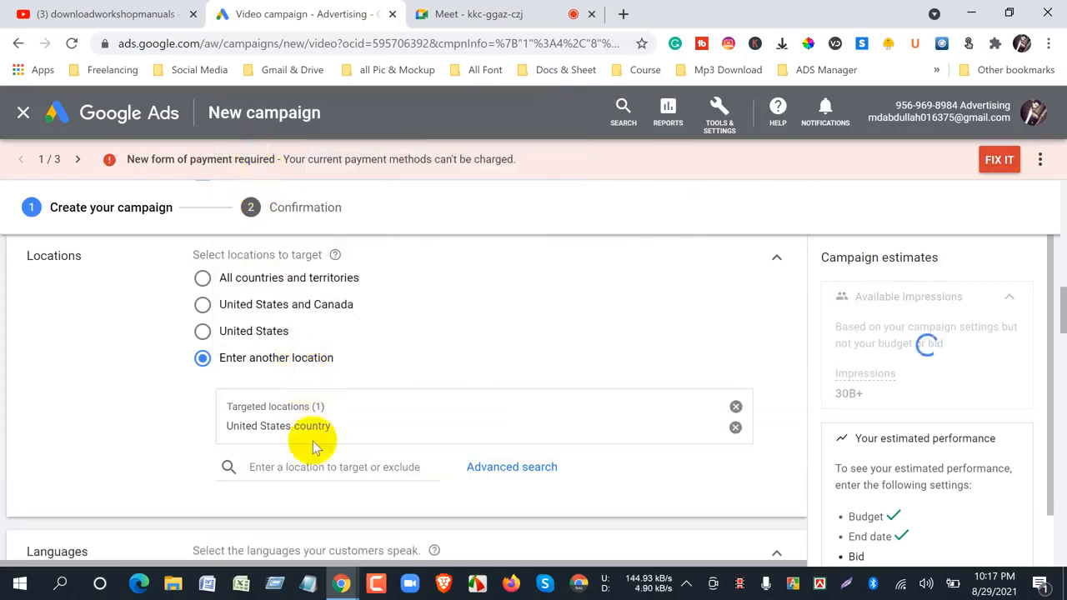
- Add the United Kingdom and Australia as countries to the campaign's targeted locations
click(307, 467)
text(u)
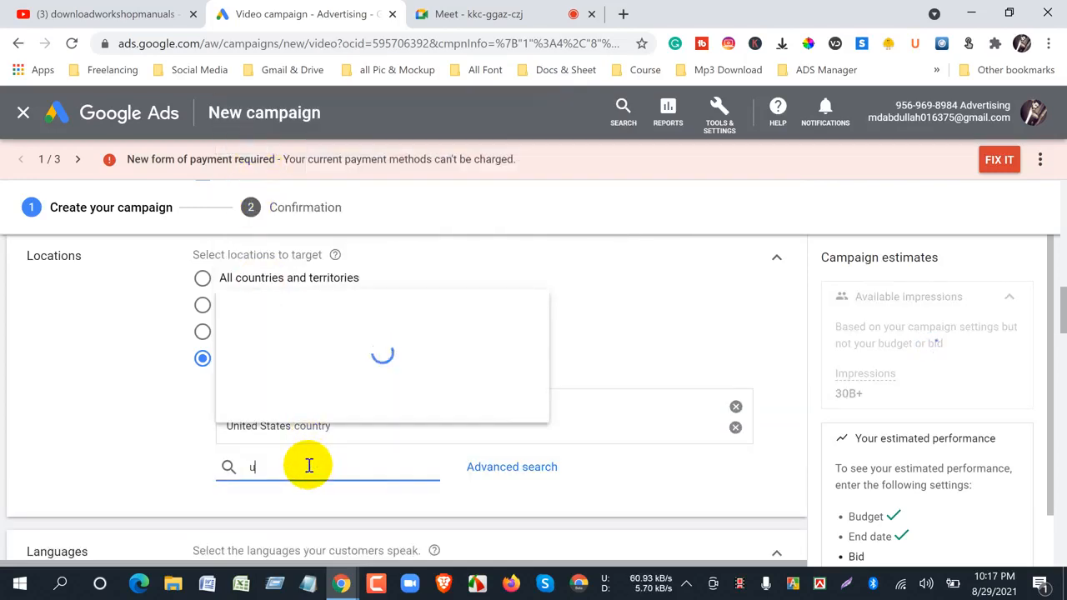
text(nited)
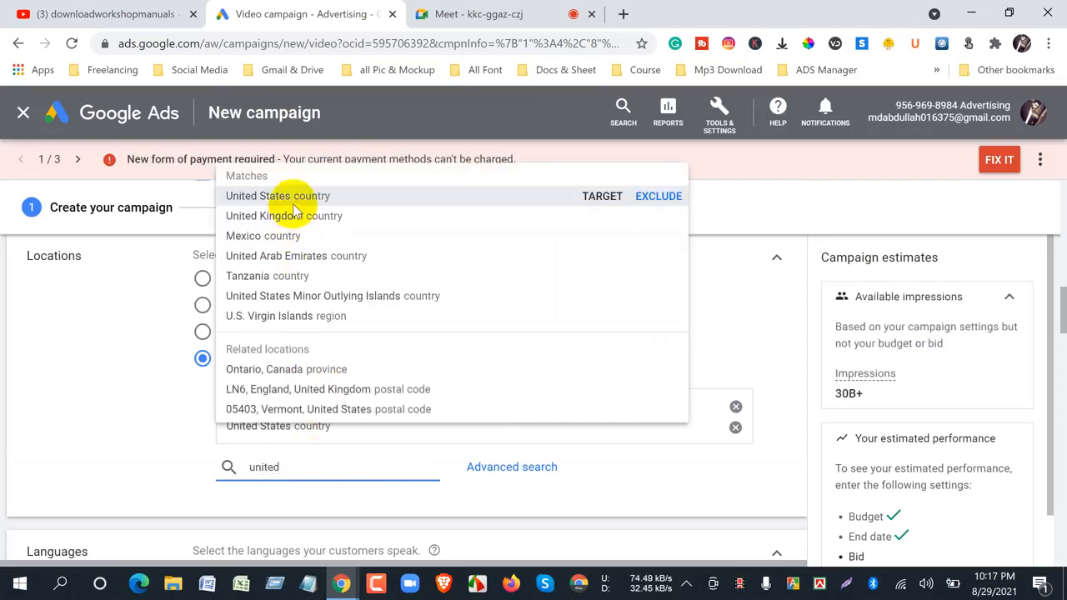
click(292, 216)
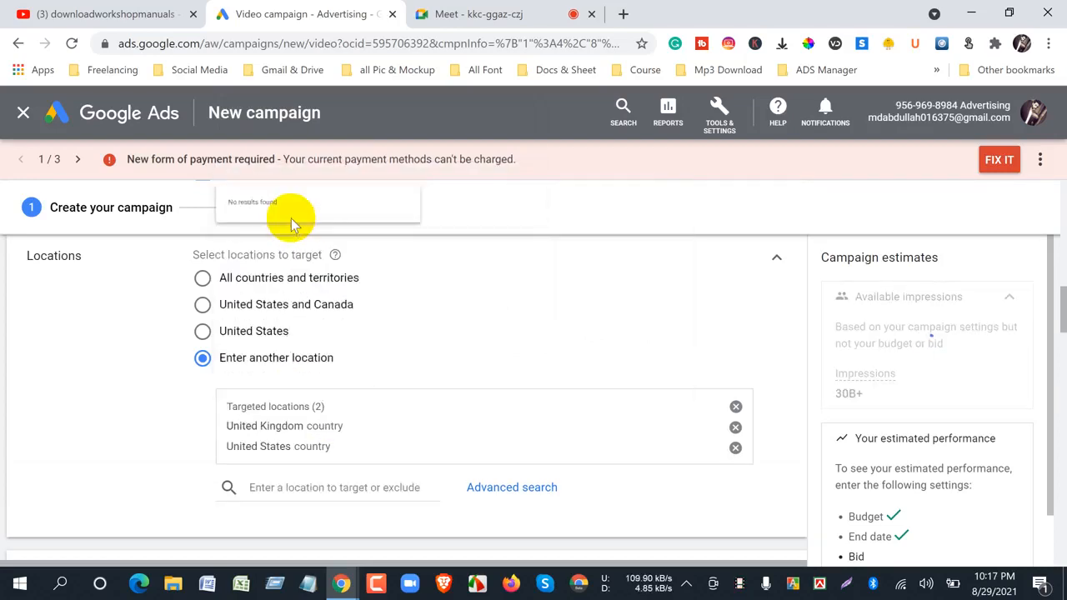
click(310, 487)
text(austra)
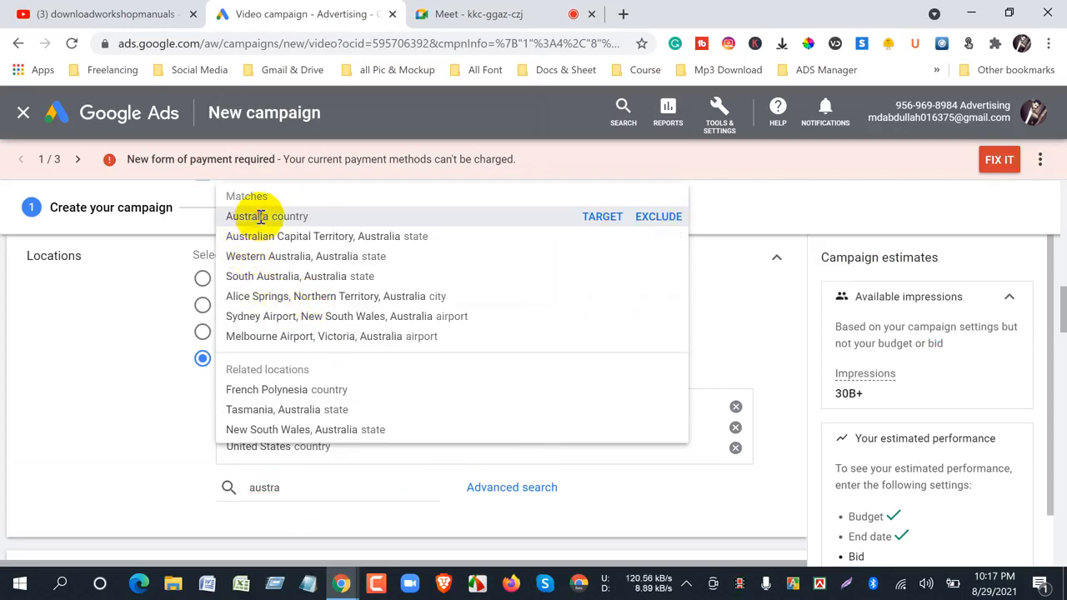
click(260, 216)
- Expand the inventory type settings under Content exclusions, try Expanded inventory, and review its description and excluded content
scroll(191, 416, down, 3)
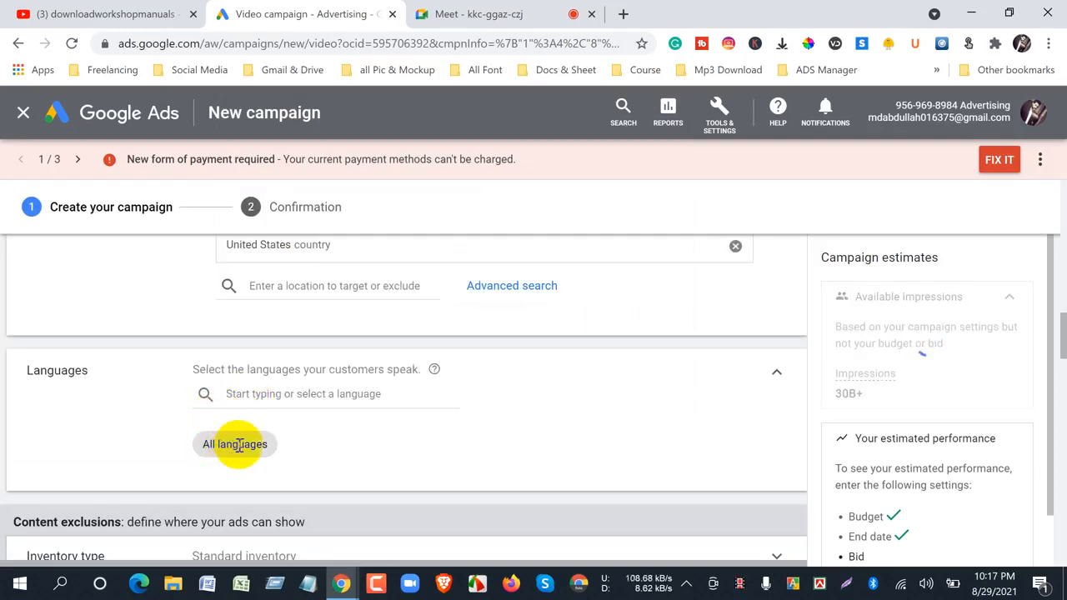
scroll(302, 374, up, 3)
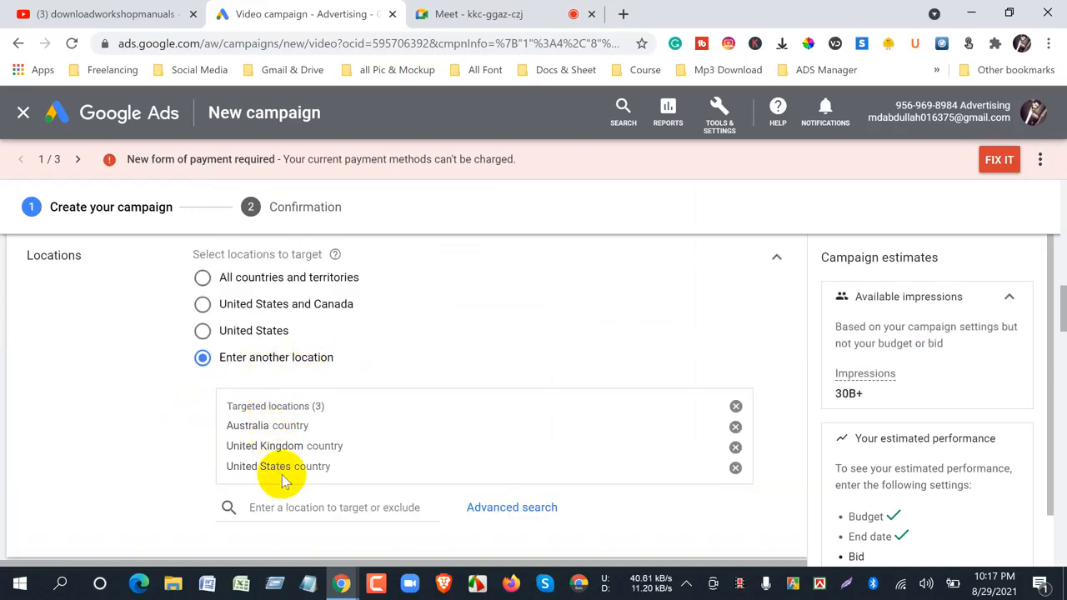
scroll(147, 396, down, 3)
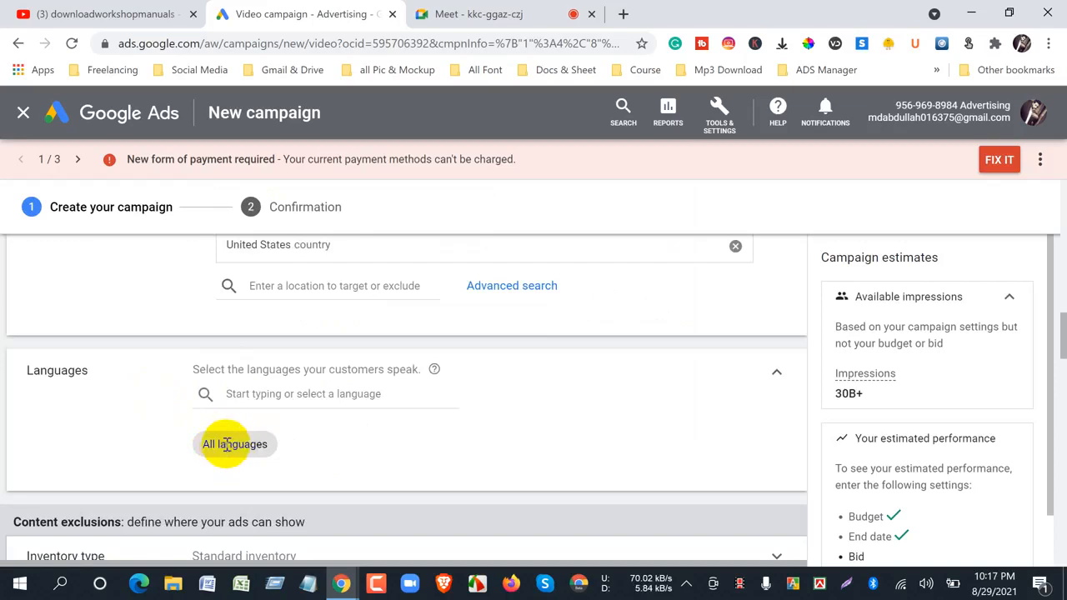
drag(1065, 350, 1059, 369)
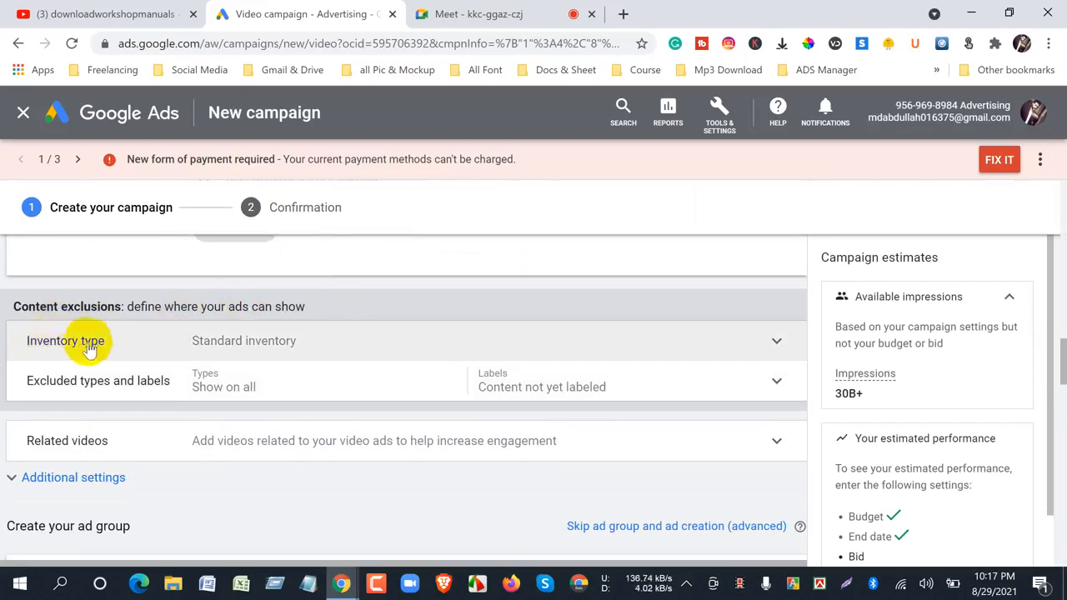
click(777, 340)
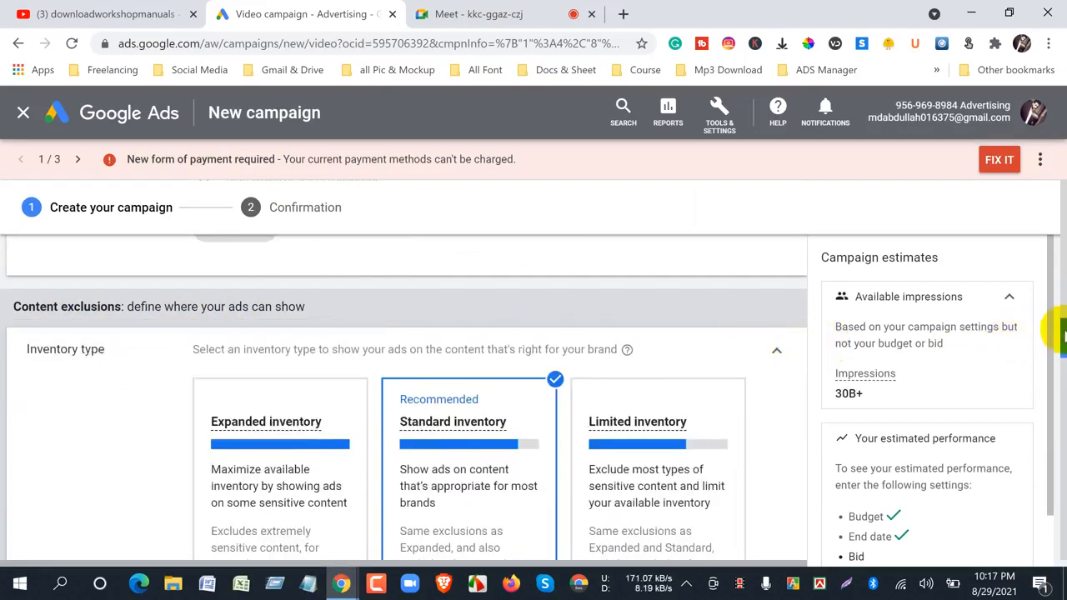
drag(1061, 336, 1063, 342)
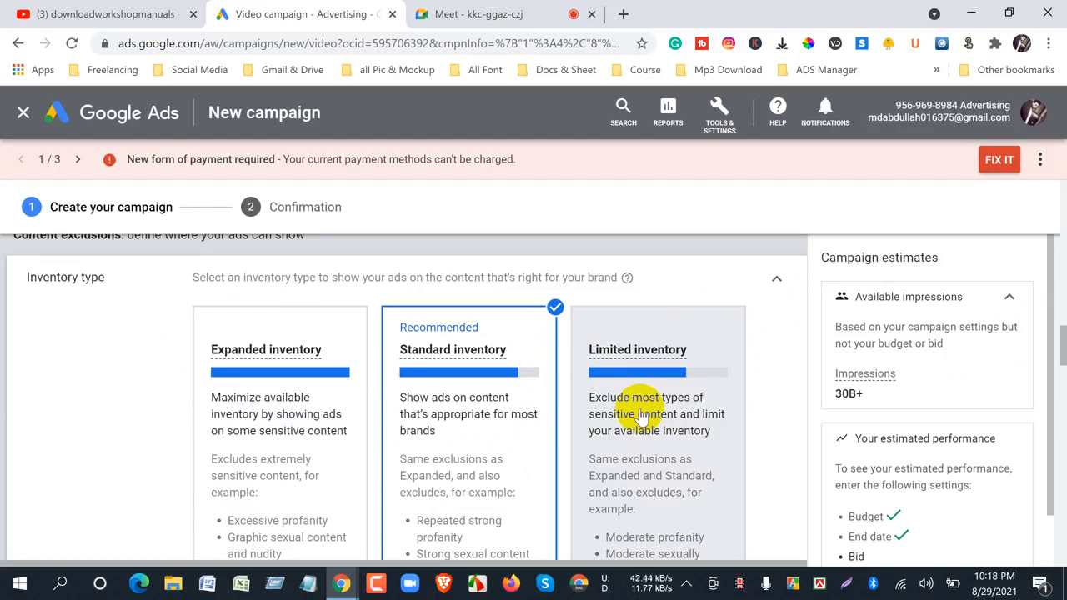
click(247, 361)
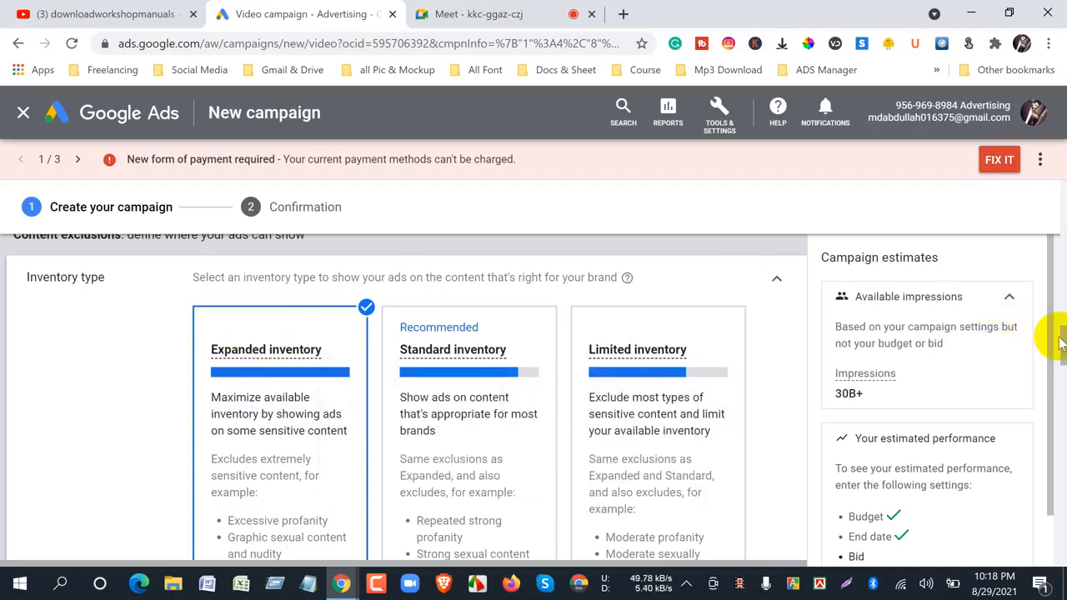
mouse_move(277, 373)
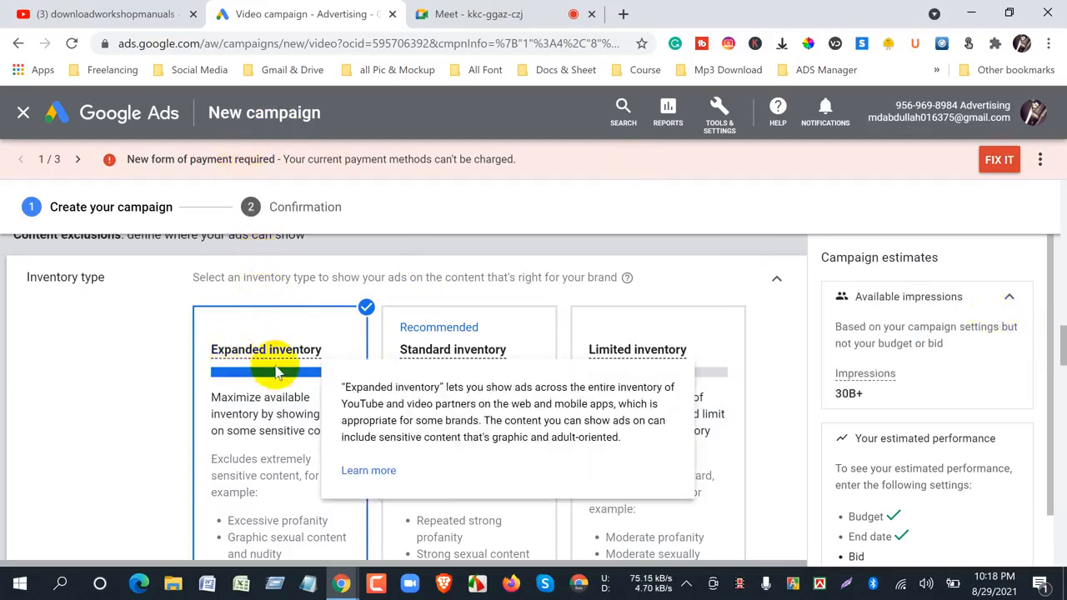
scroll(275, 377, down, 3)
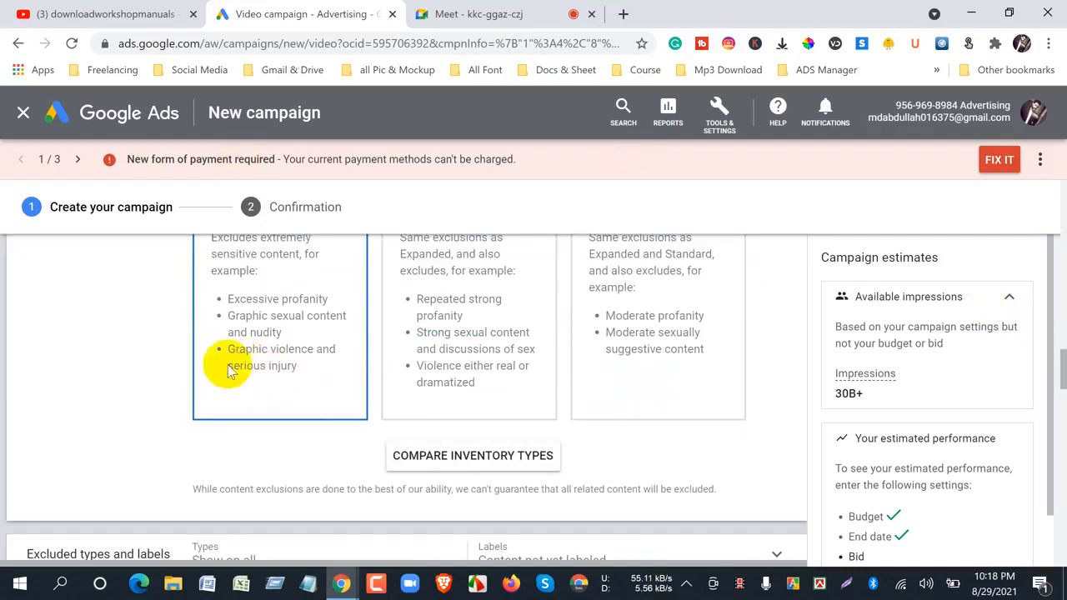
scroll(230, 371, up, 3)
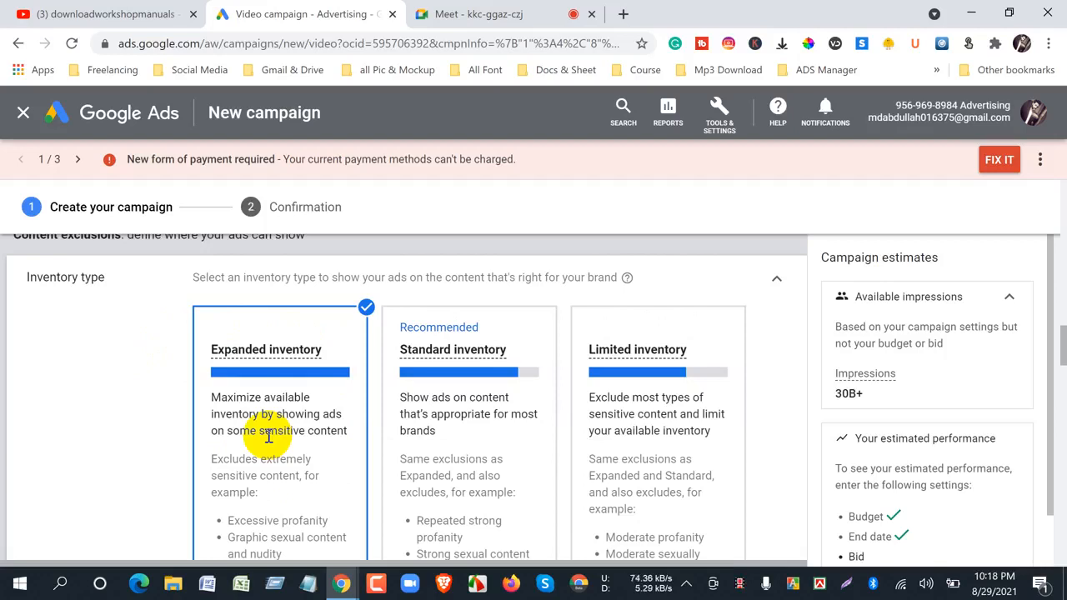
- Set the inventory type to Standard inventory, review the exclusions of the inventory options, and collapse the section
click(477, 355)
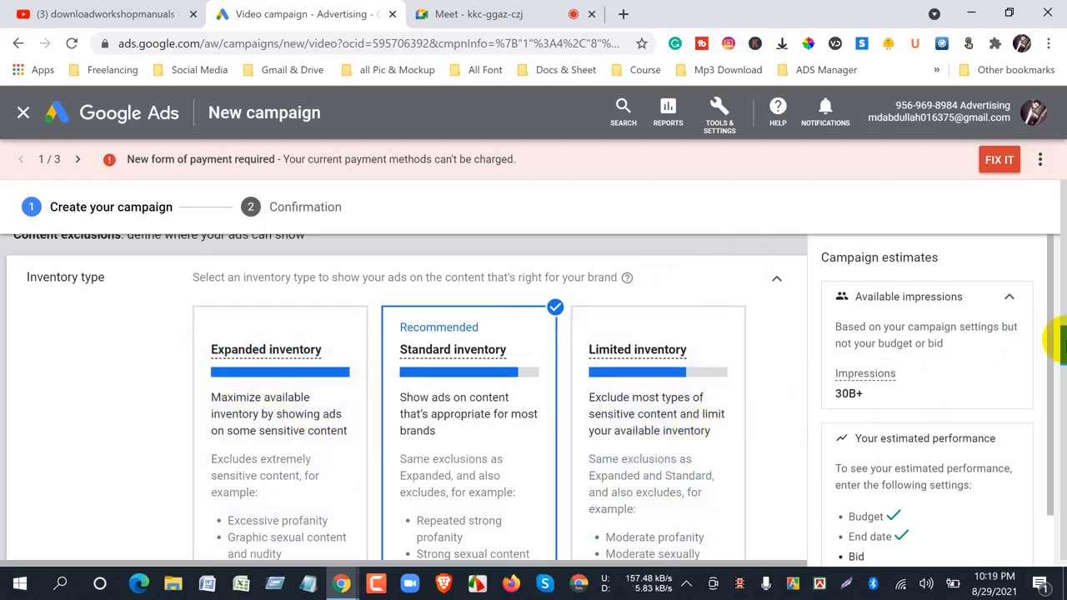
scroll(1049, 340, down, 1)
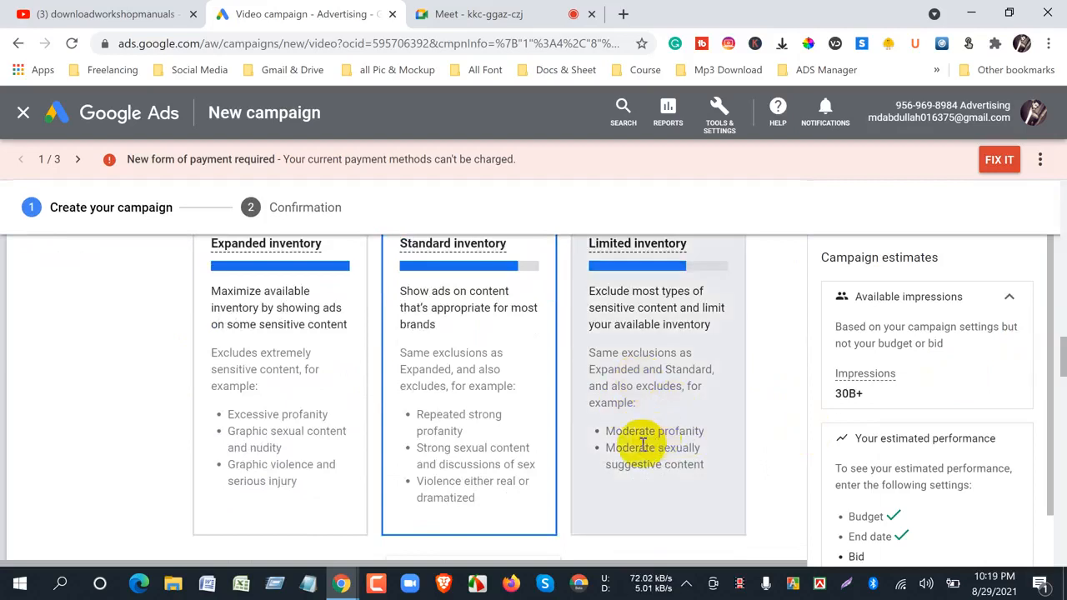
scroll(450, 463, up, 2)
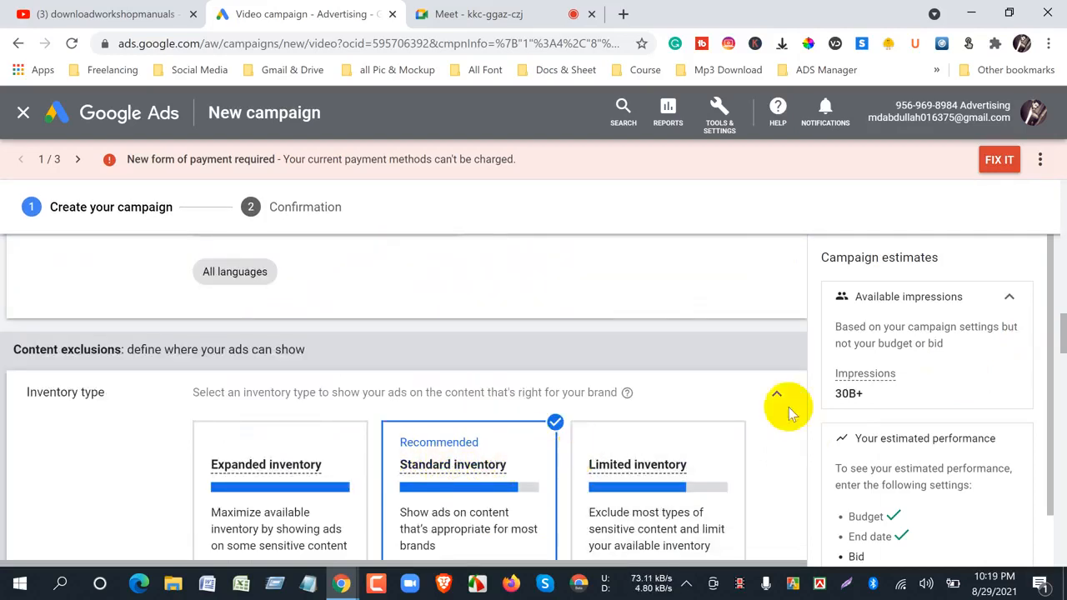
scroll(1058, 346, down, 1)
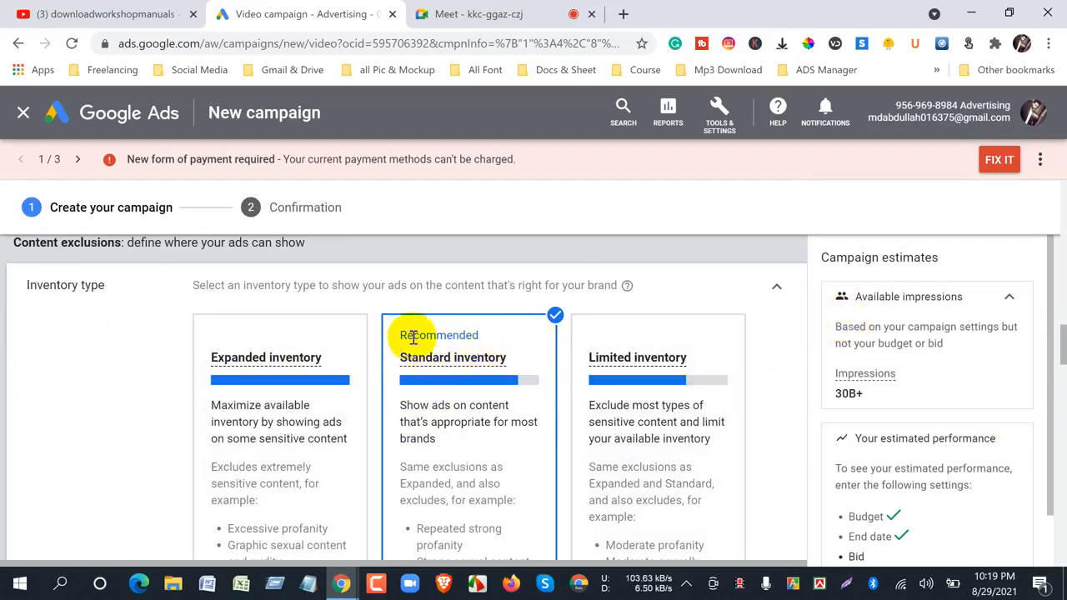
click(776, 292)
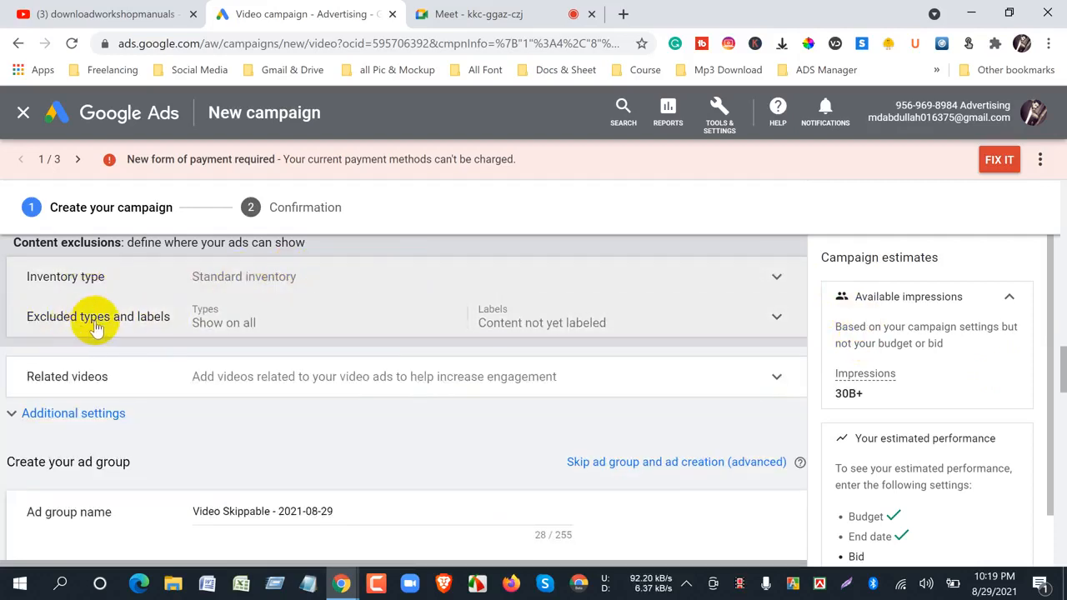
- In the excluded types and labels, toggle DL-G: General audiences on and off, and stop excluding Content not yet labeled
click(140, 325)
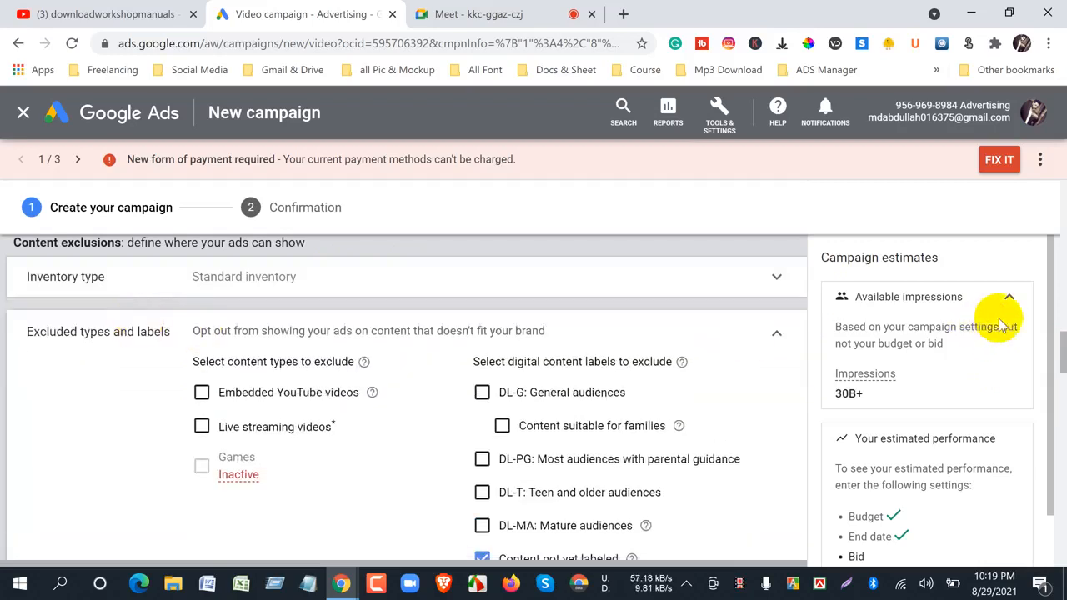
scroll(1060, 350, down, 3)
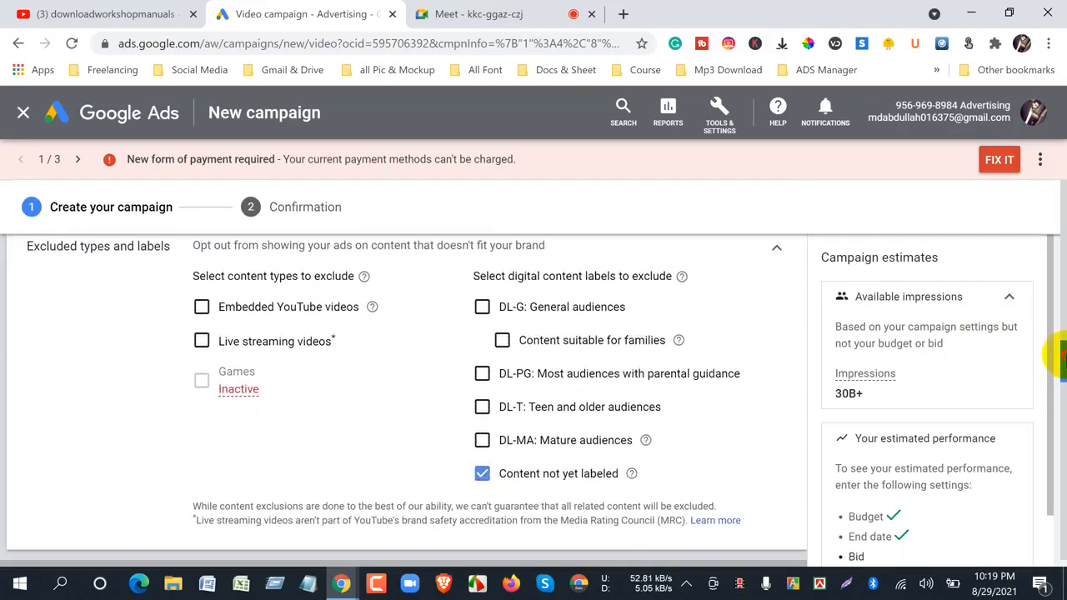
scroll(1059, 359, up, 1)
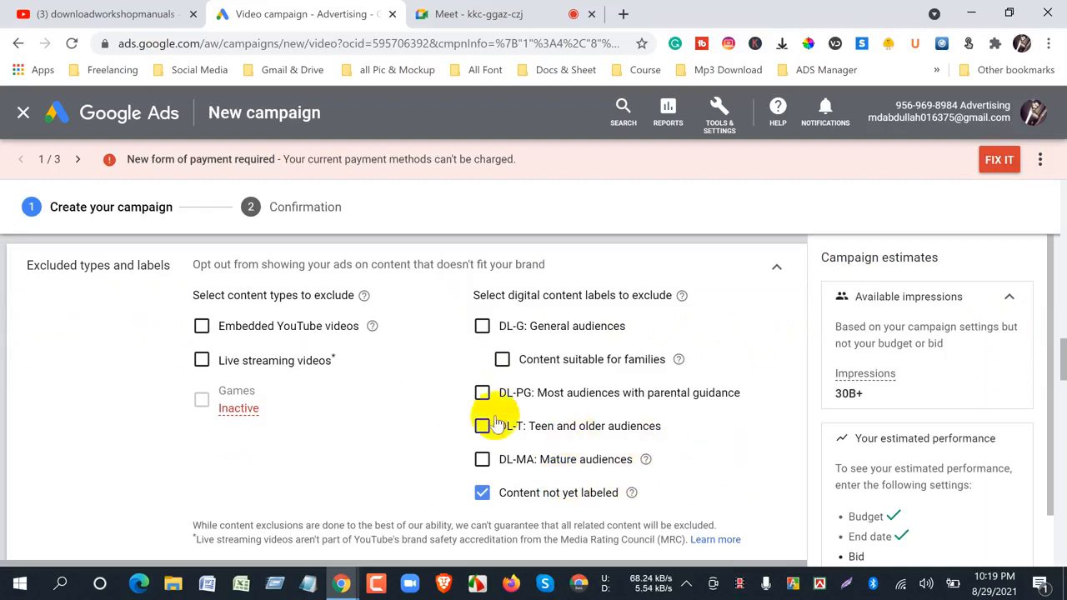
click(484, 329)
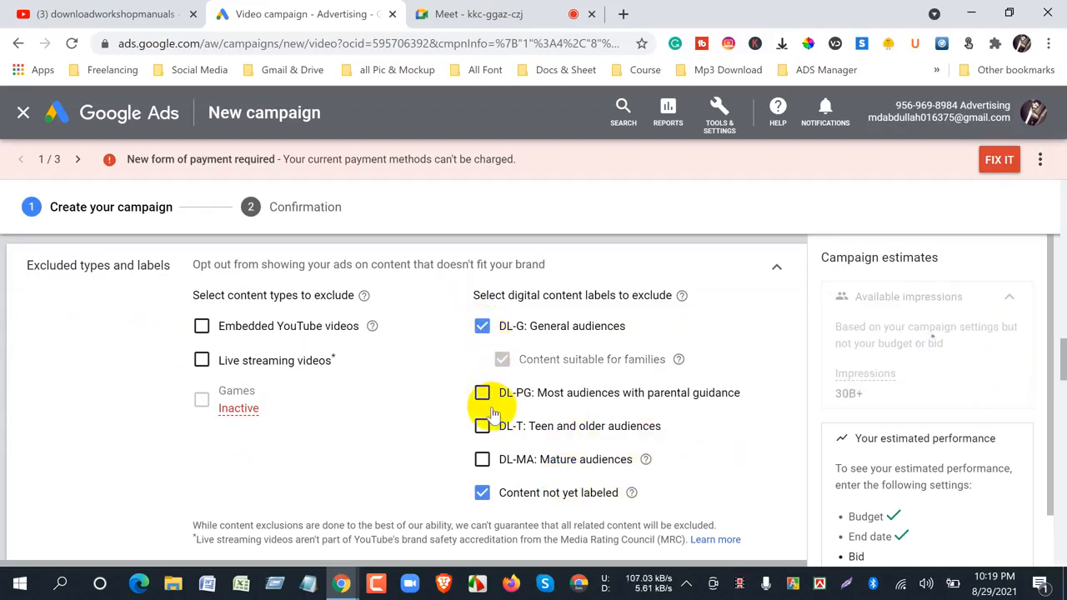
click(483, 327)
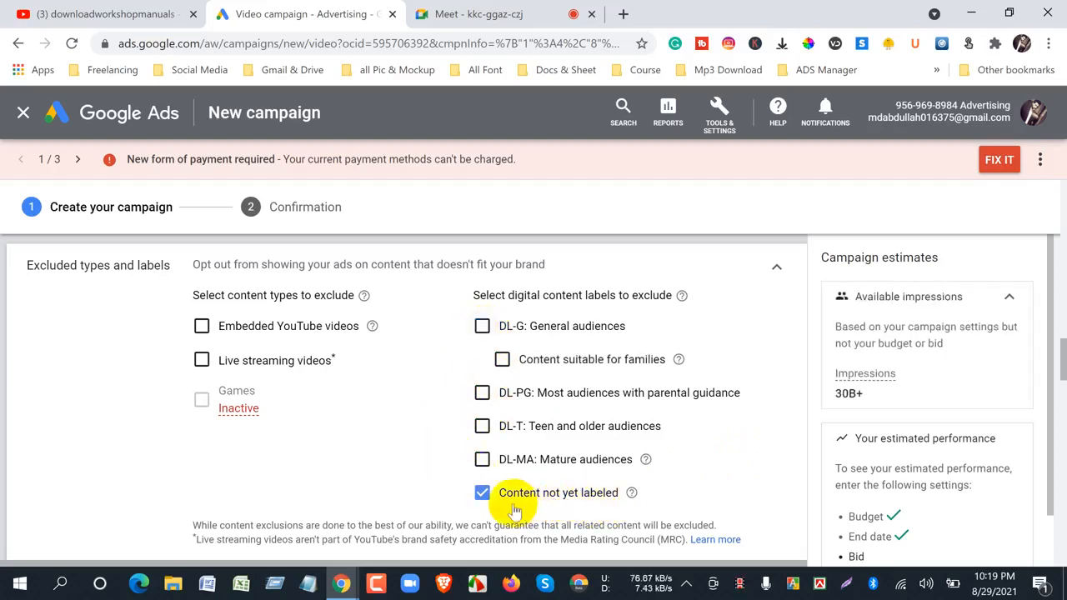
click(483, 494)
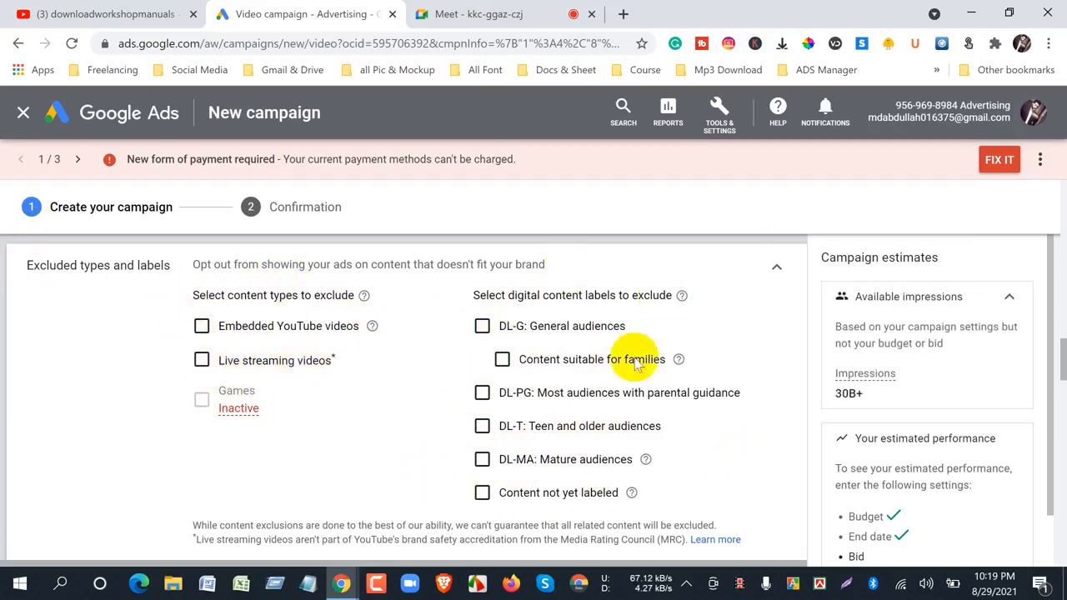
click(775, 269)
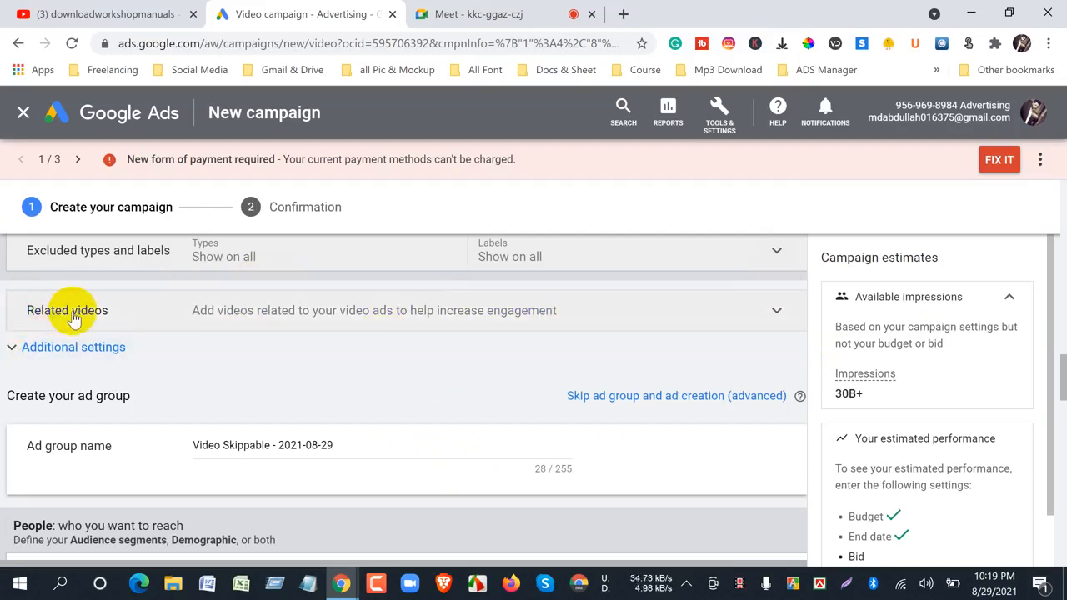
- Open the dialog for adding related videos to the campaign and examine its required video slots and ad preview
click(149, 315)
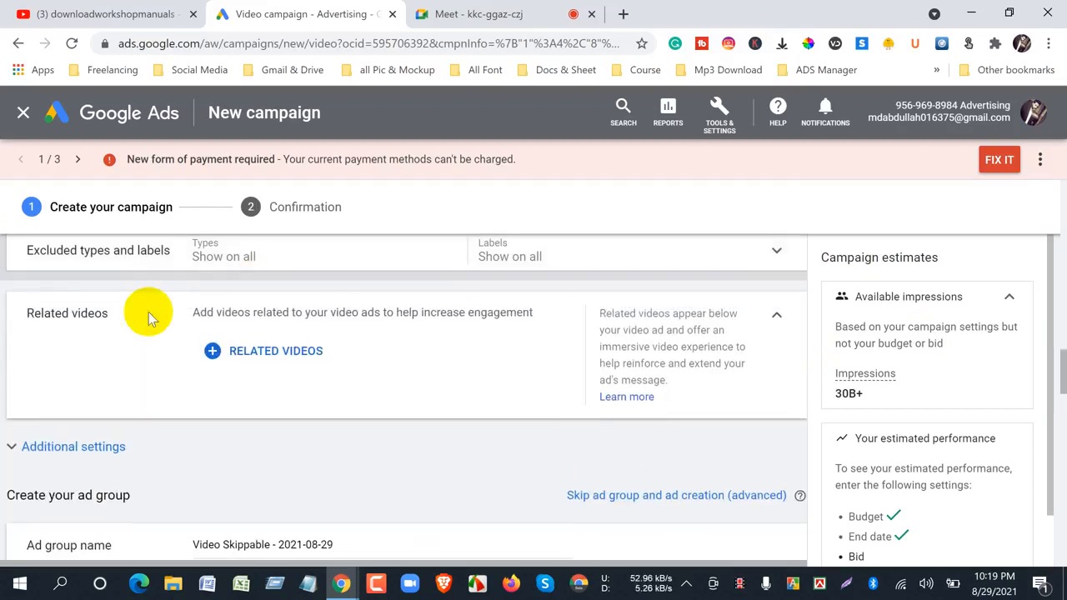
click(246, 360)
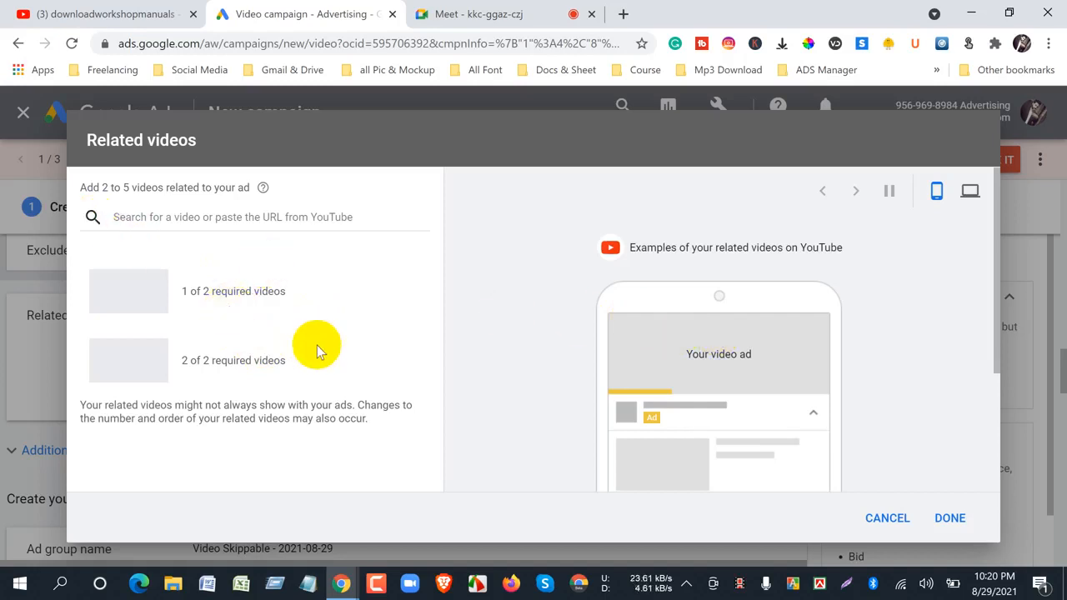
scroll(316, 345, down, 2)
scroll(335, 347, up, 2)
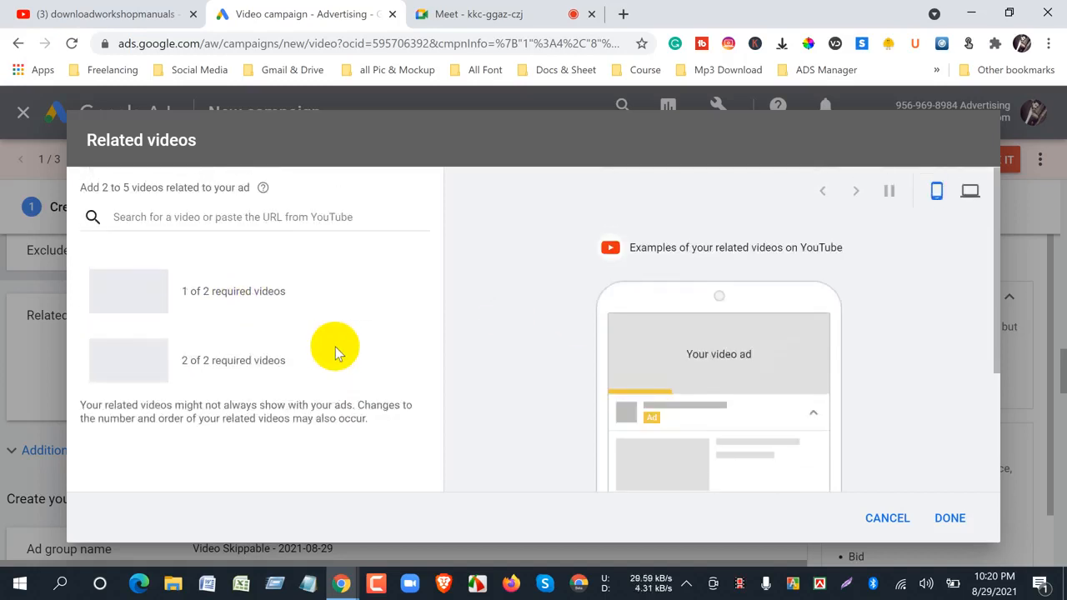
scroll(335, 347, down, 2)
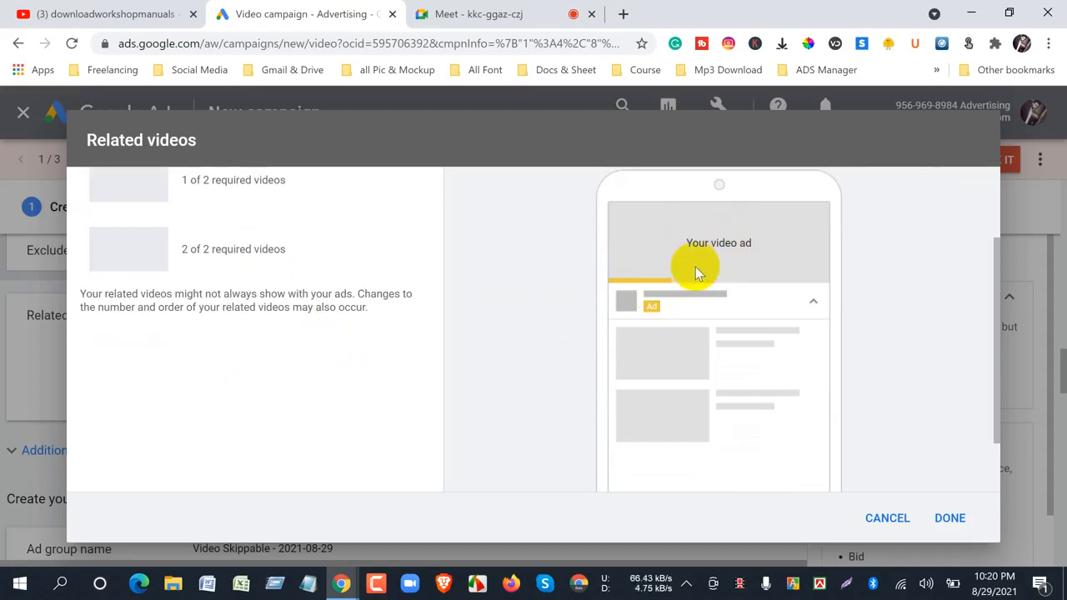
scroll(317, 312, up, 2)
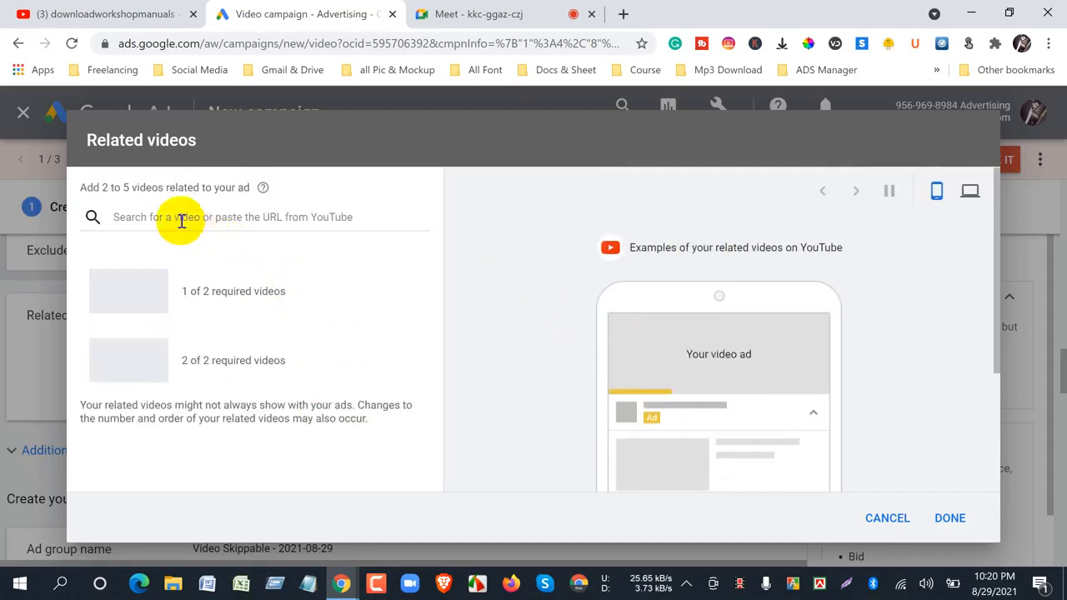
- Switch to the YouTube channel, copy the Mercedes E Class Workshop Manual video's URL, and return to Google Ads
click(108, 13)
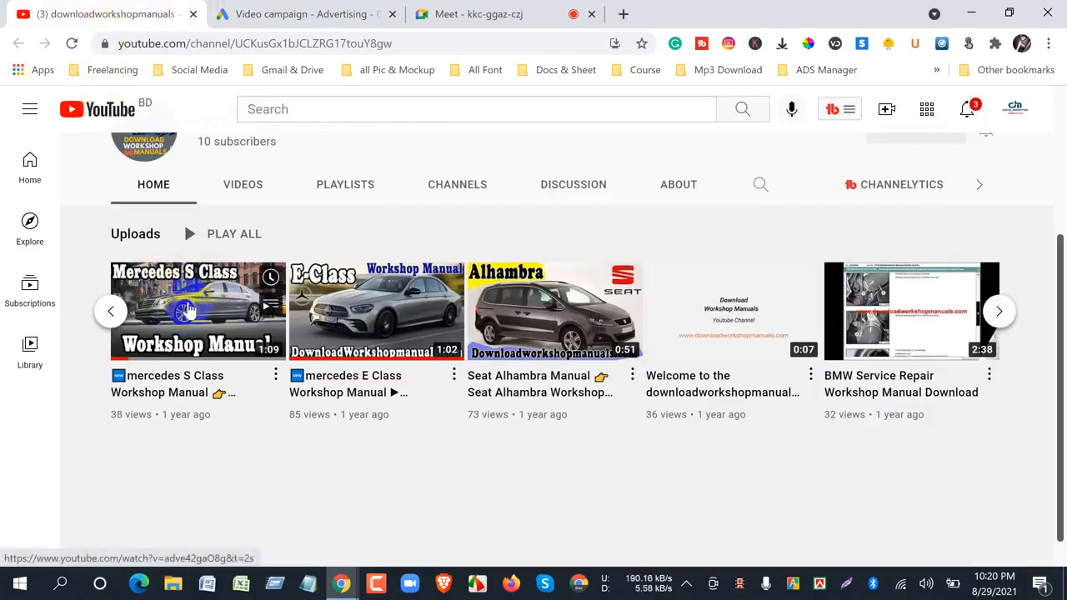
click(392, 327)
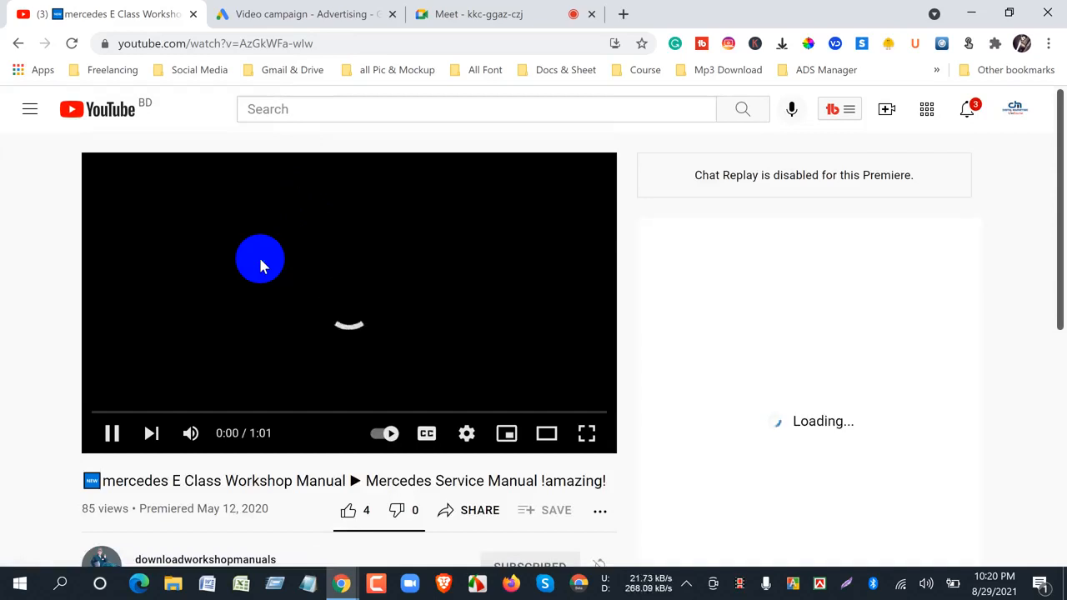
right_click(260, 265)
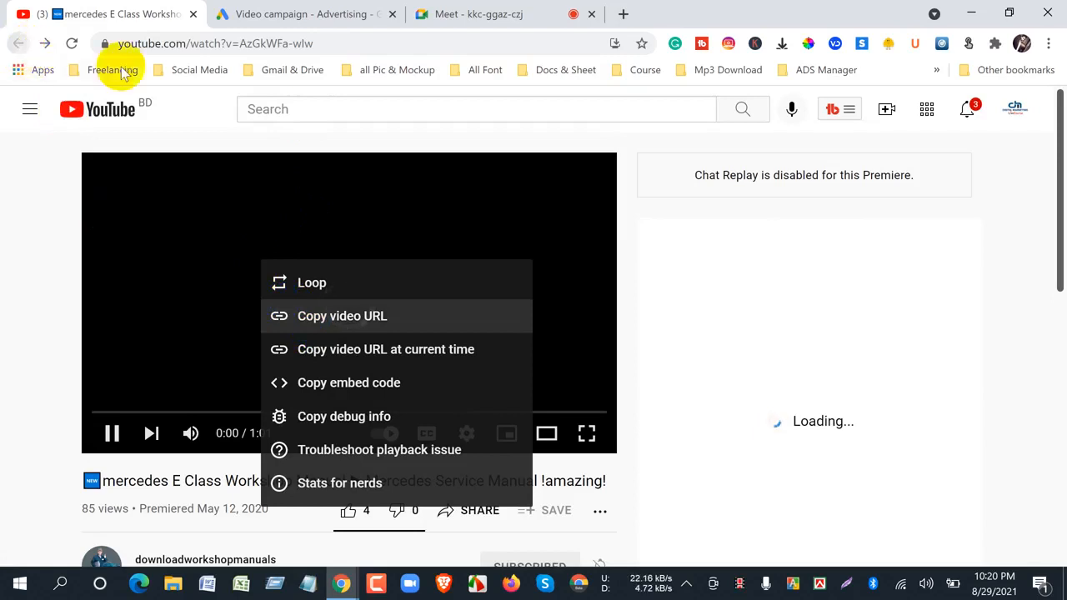
click(317, 13)
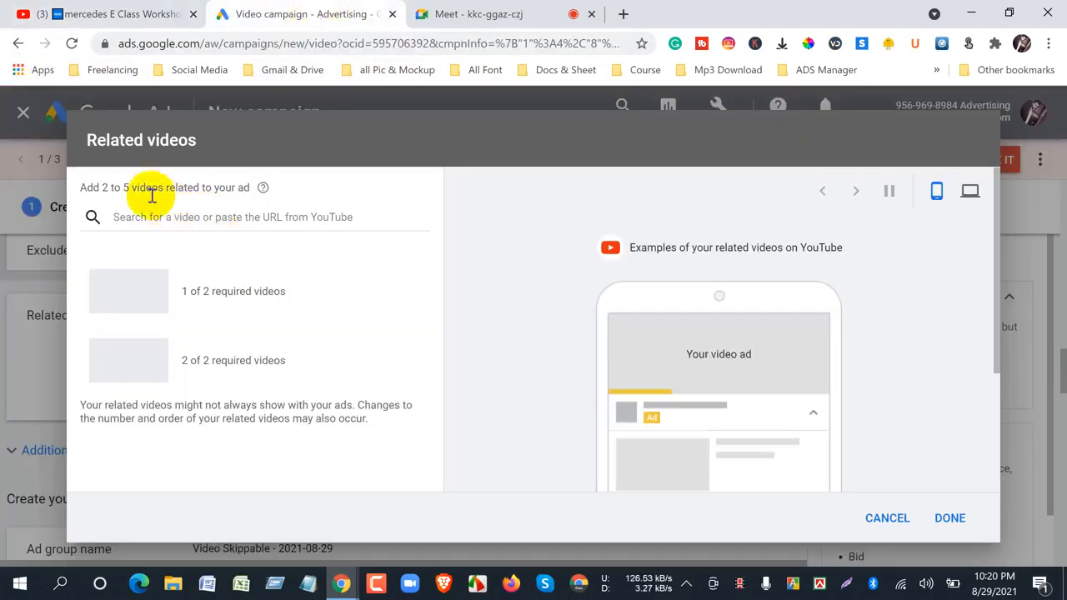
drag(123, 188, 280, 194)
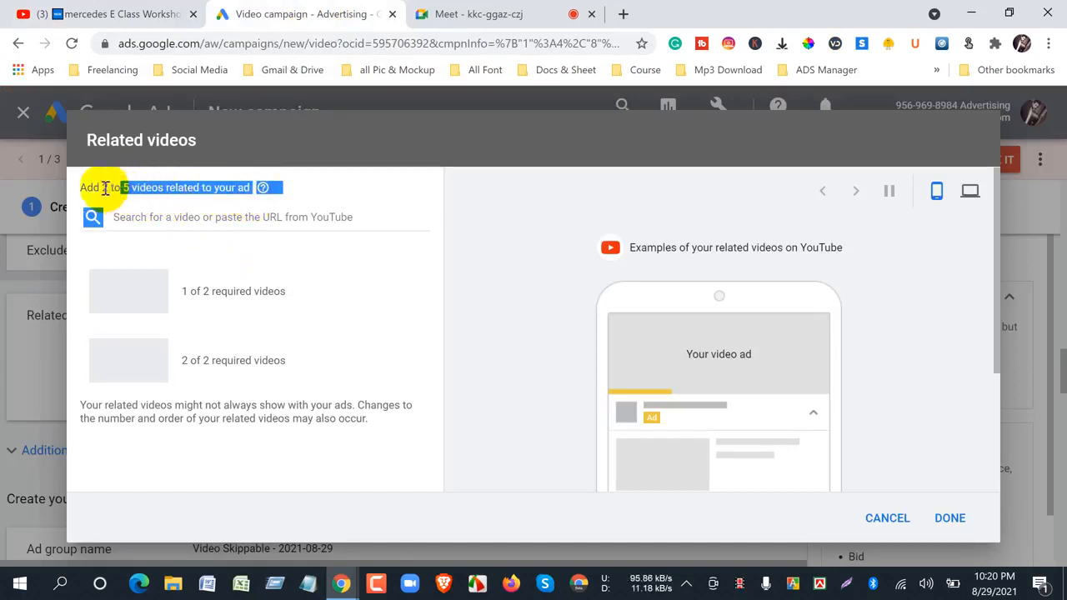
right_click(180, 223)
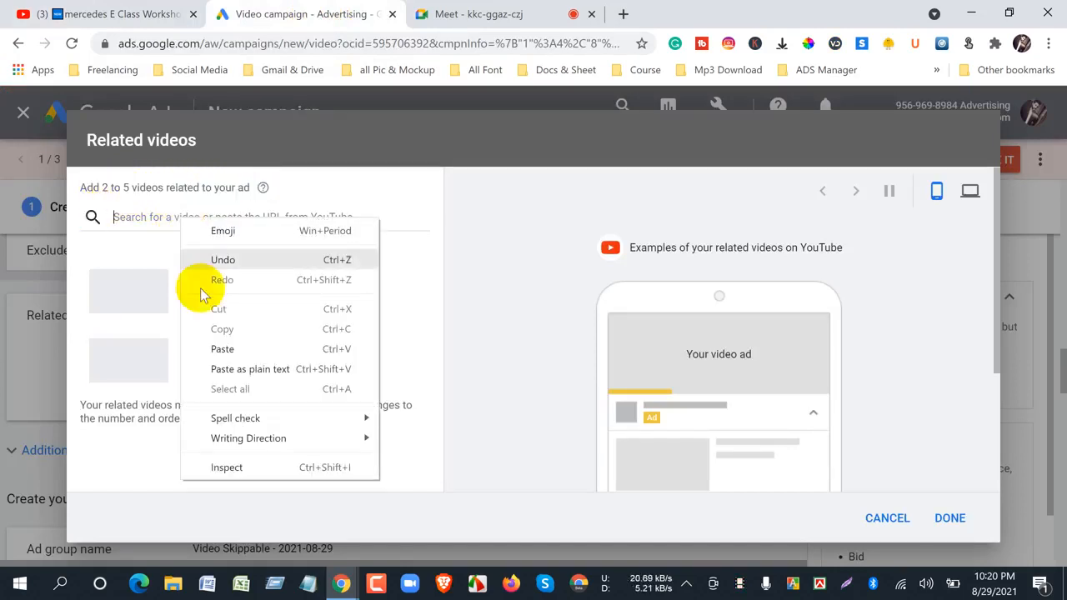
click(207, 345)
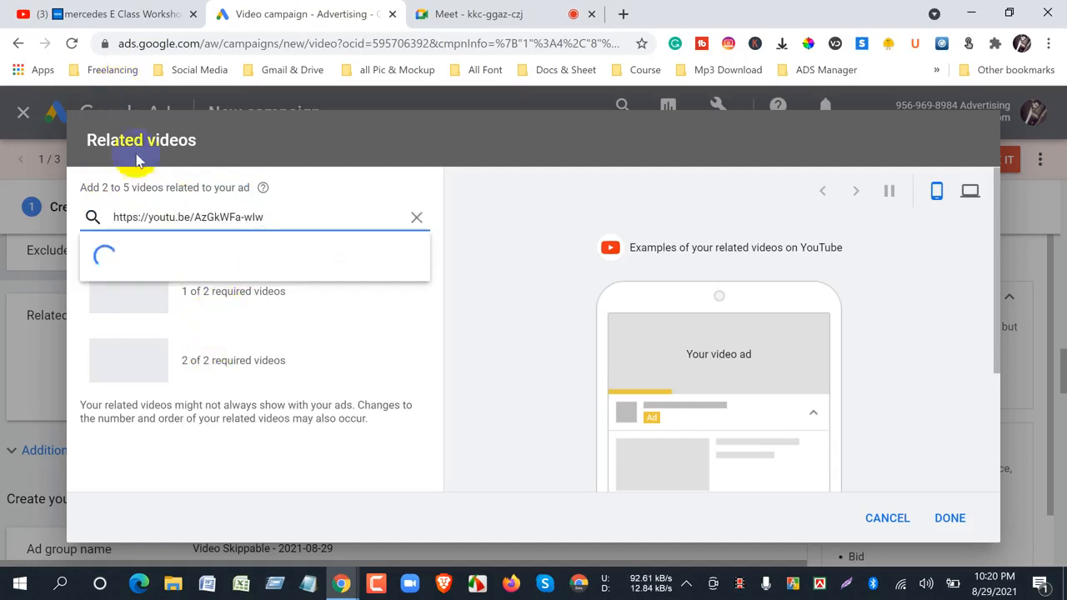
click(192, 262)
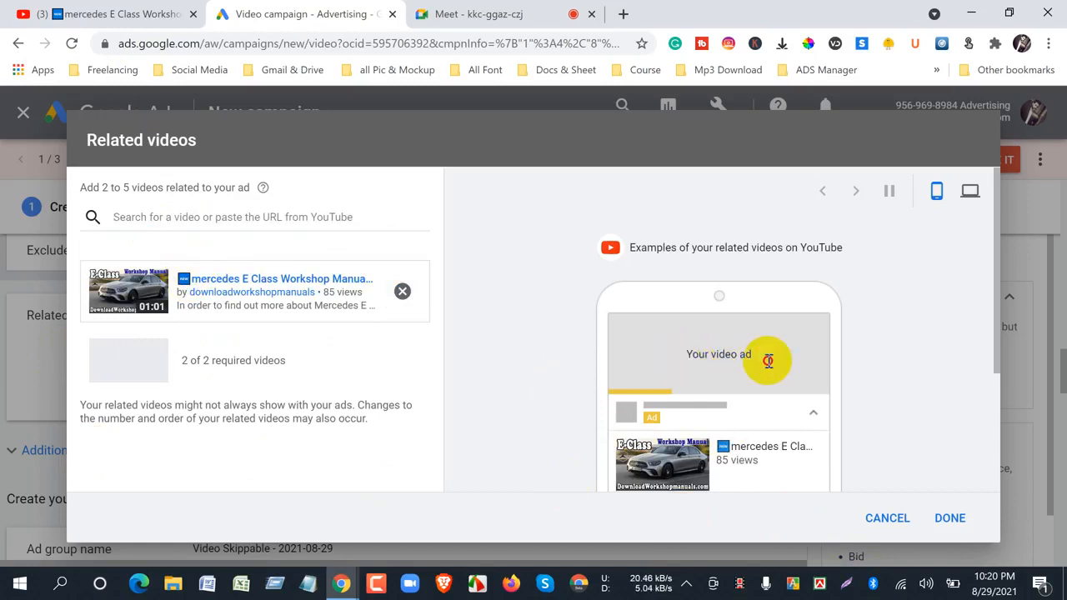
- Examine how the added related video appears beneath the ad in the mobile preview and which video slot is still empty
triple_click(742, 342)
mouse_move(741, 342)
mouse_down()
mouse_move(807, 331)
mouse_move(668, 350)
mouse_move(739, 361)
mouse_up()
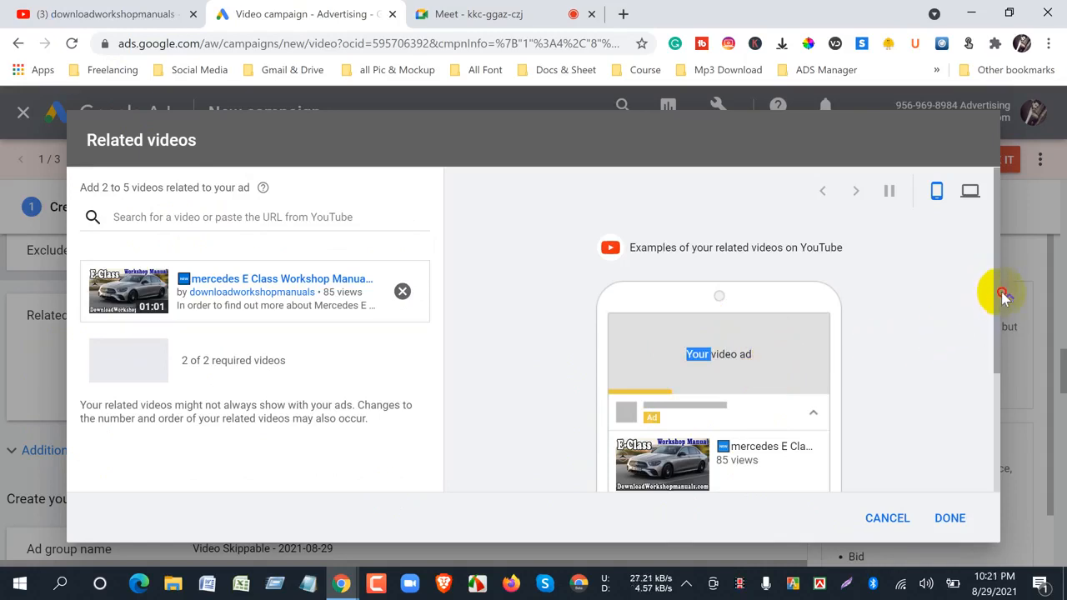
scroll(1002, 304, down, 2)
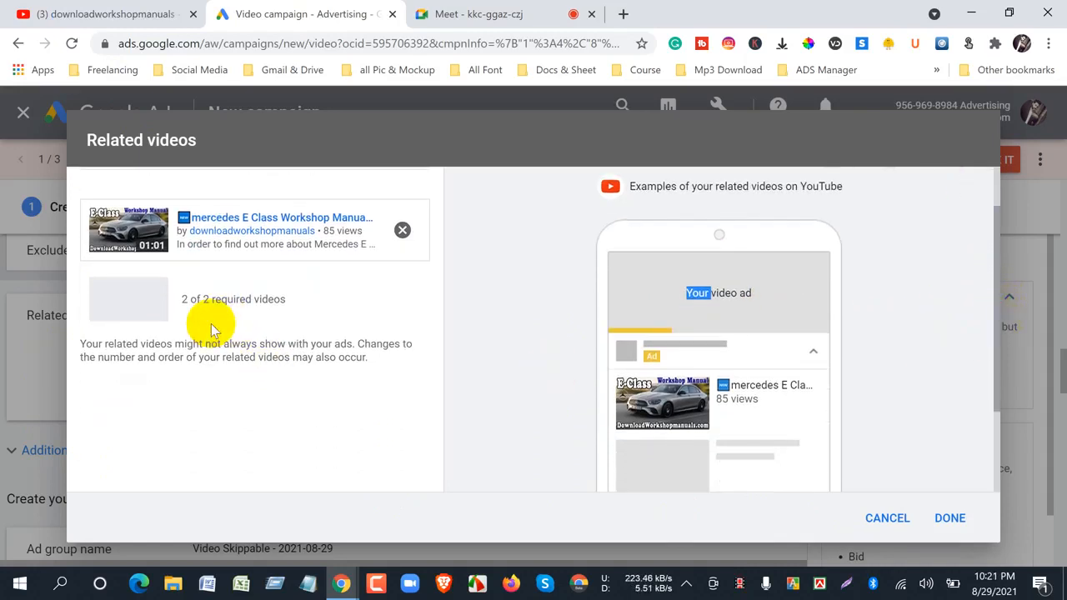
scroll(268, 405, up, 2)
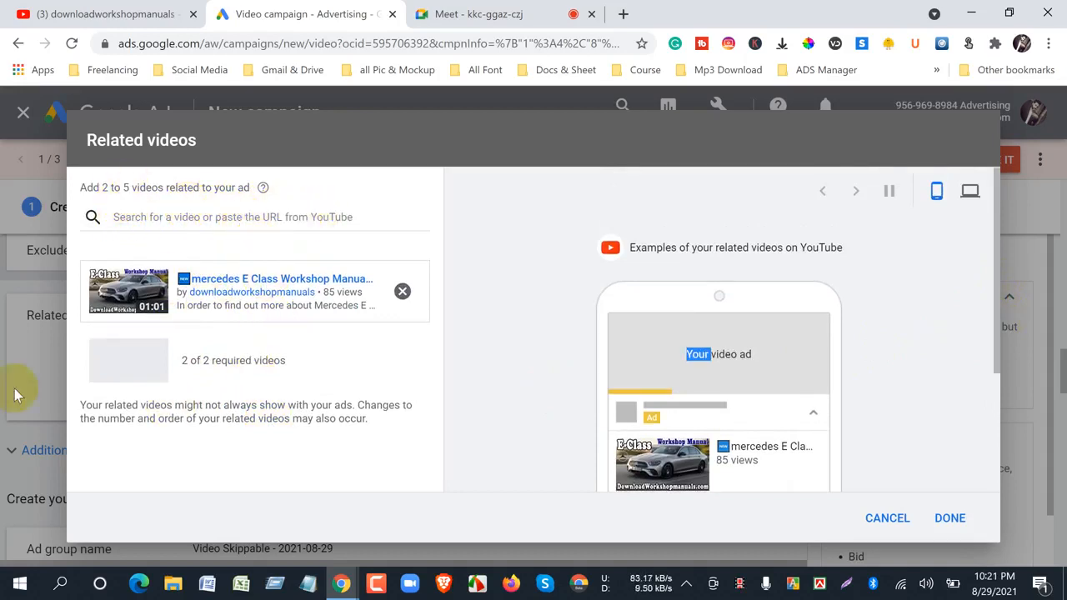
scroll(647, 420, down, 2)
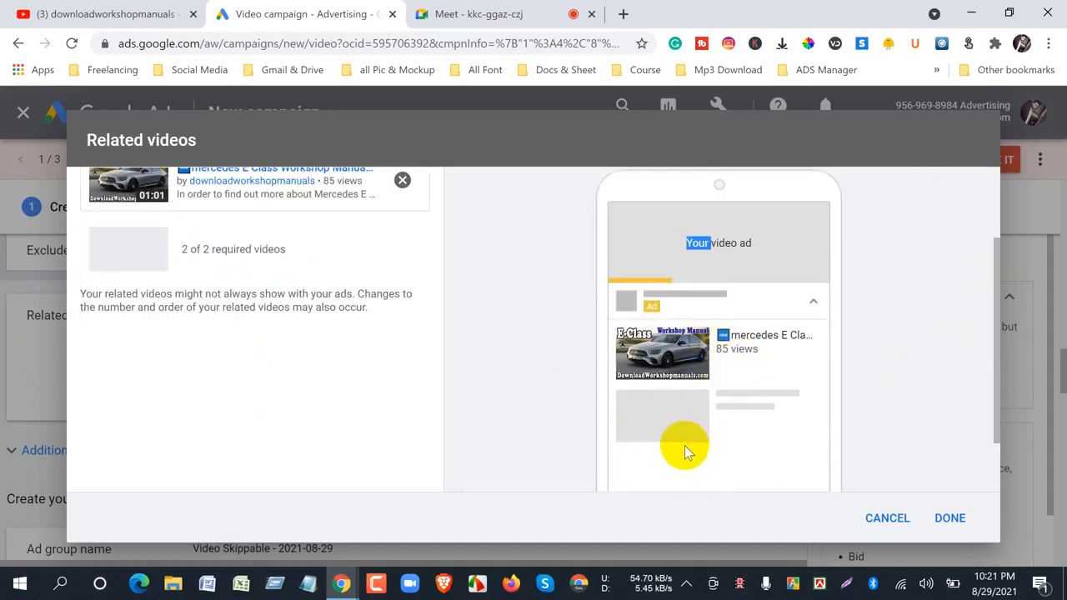
scroll(687, 450, up, 2)
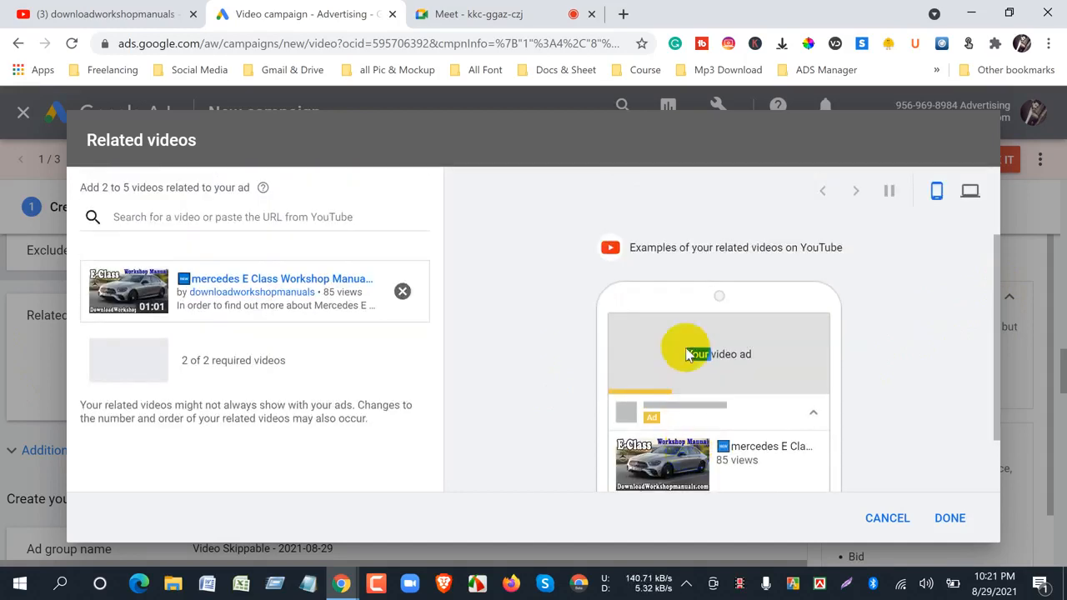
scroll(727, 372, down, 2)
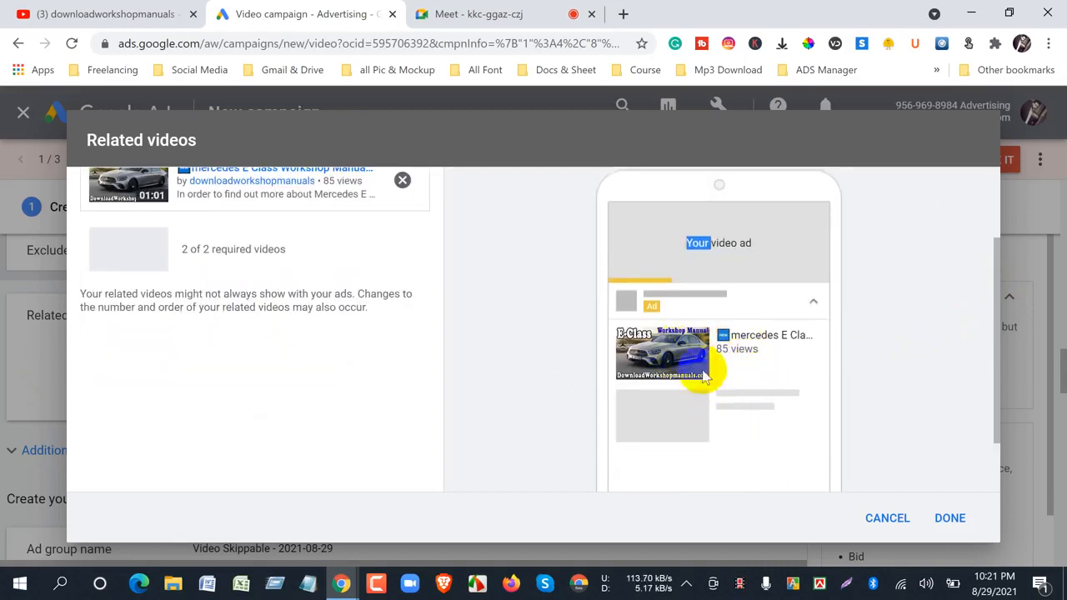
scroll(723, 456, up, 2)
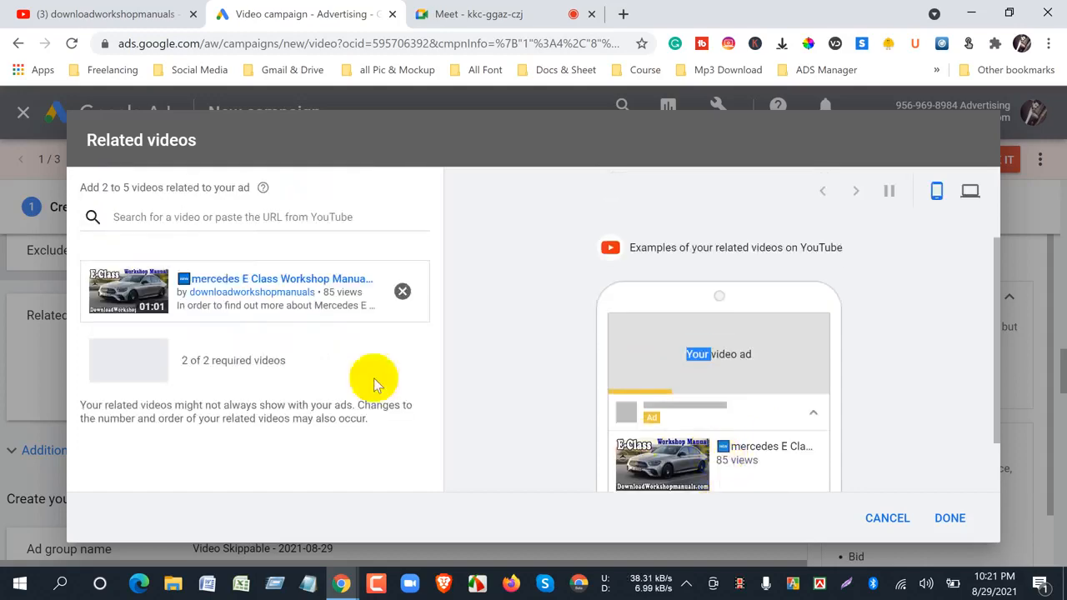
- Switch to the YouTube channel, open the Citroen Berlingo Workshop Manual video, and copy its URL
click(108, 13)
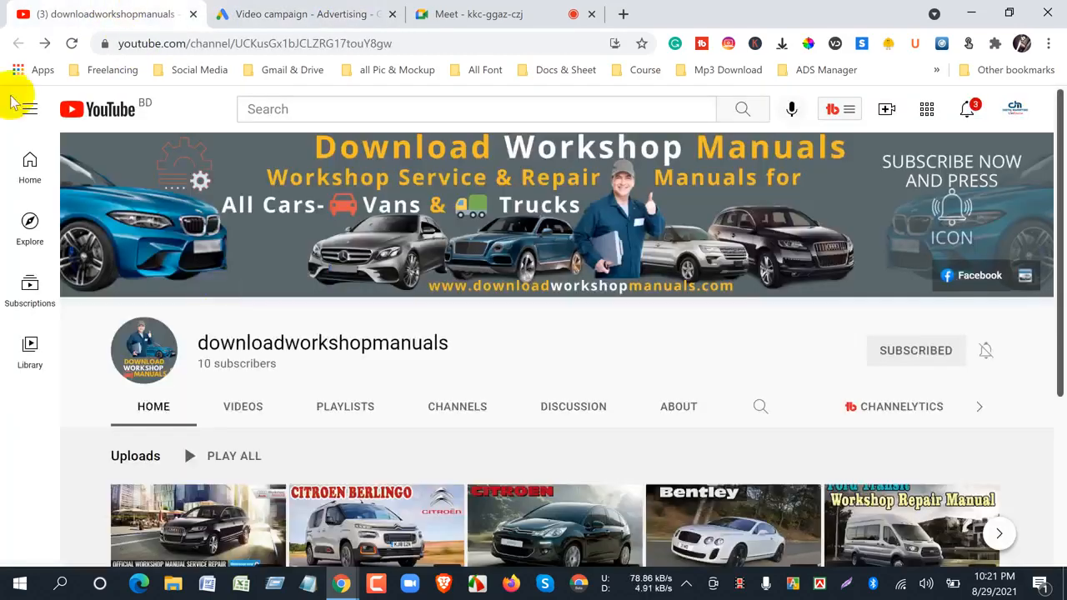
scroll(412, 419, down, 1)
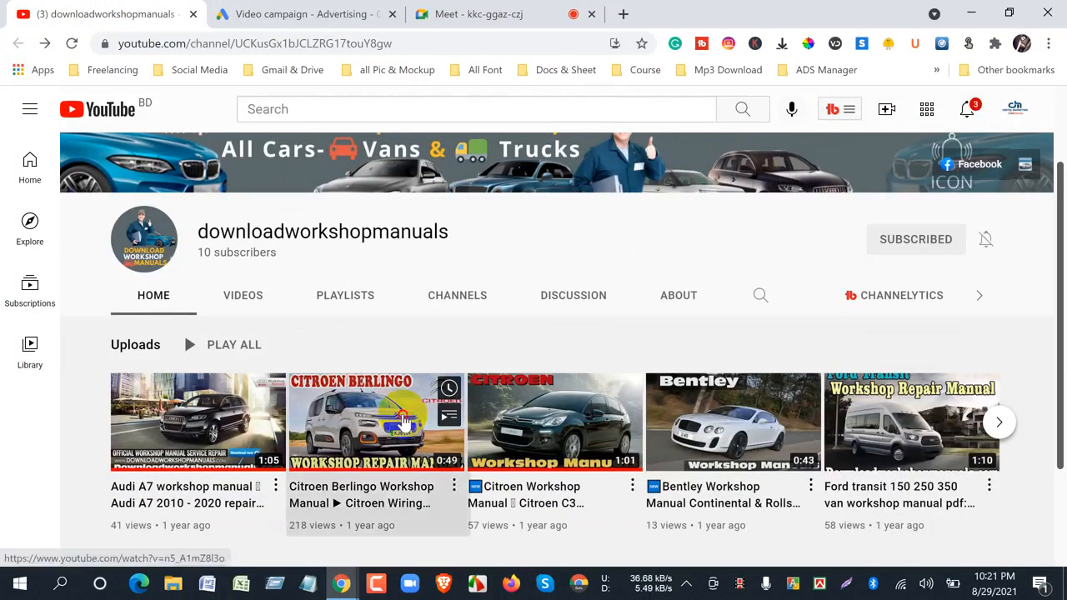
click(413, 419)
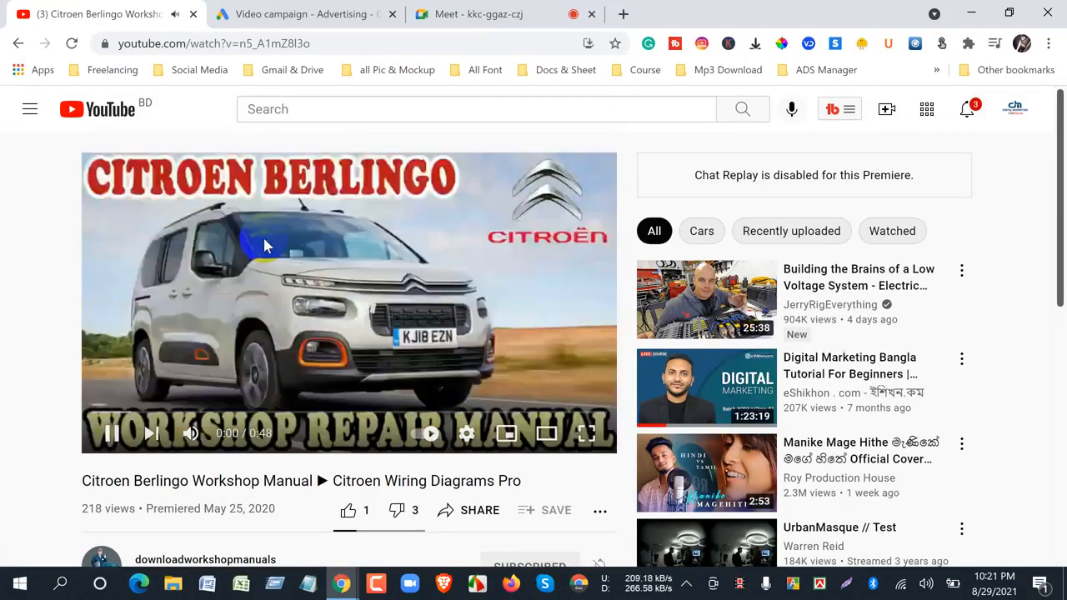
right_click(265, 243)
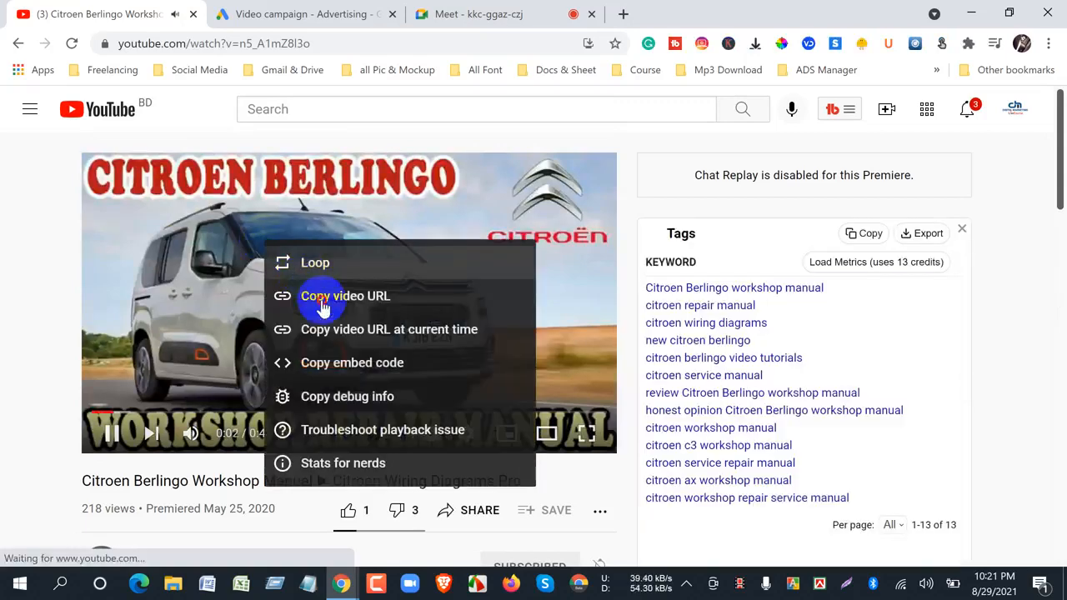
click(323, 300)
- Examine the Citroen Berlingo video page, including its description, tags, and the suggested videos beside it
scroll(146, 455, down, 3)
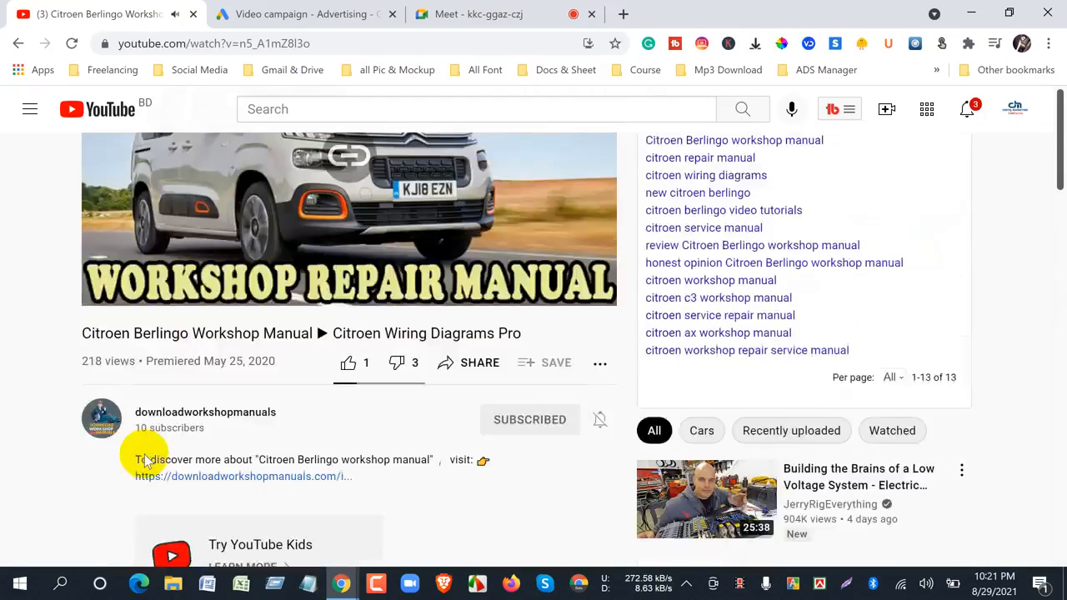
scroll(133, 250, up, 2)
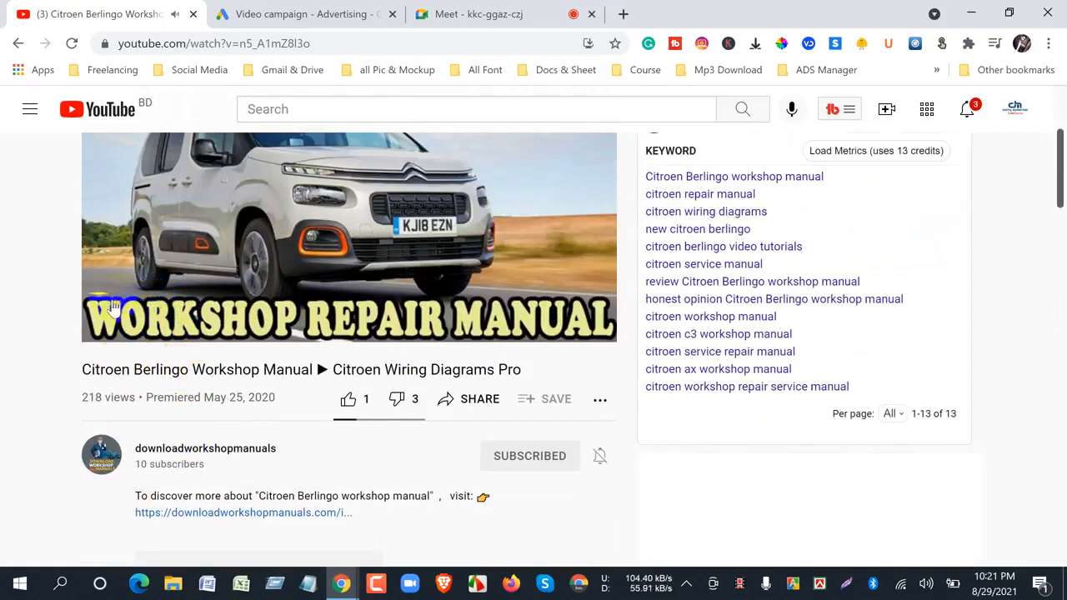
mouse_move(115, 325)
scroll(655, 489, down, 10)
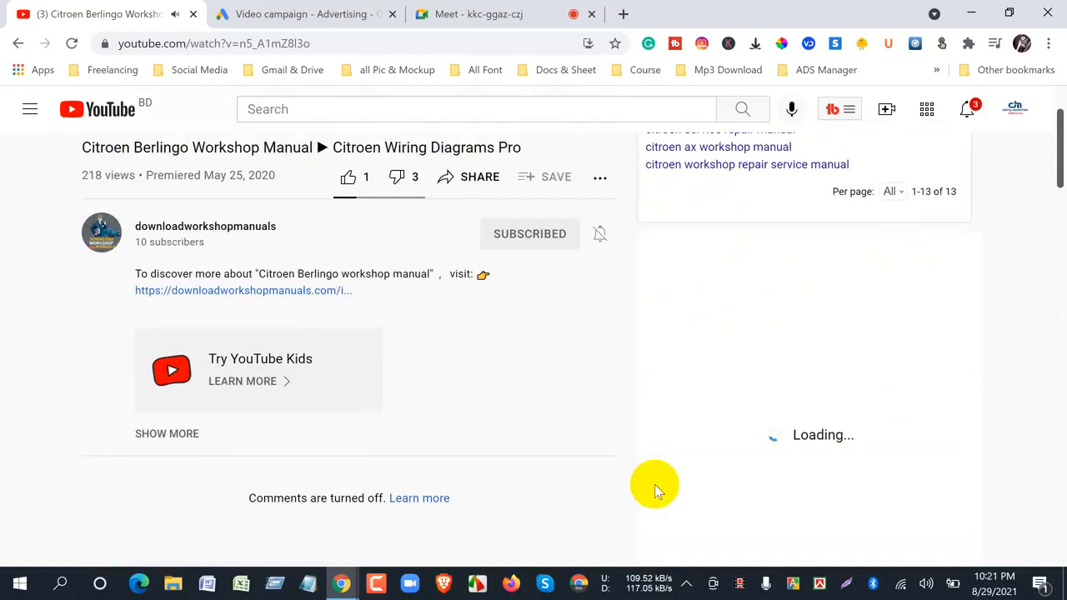
scroll(750, 471, down, 4)
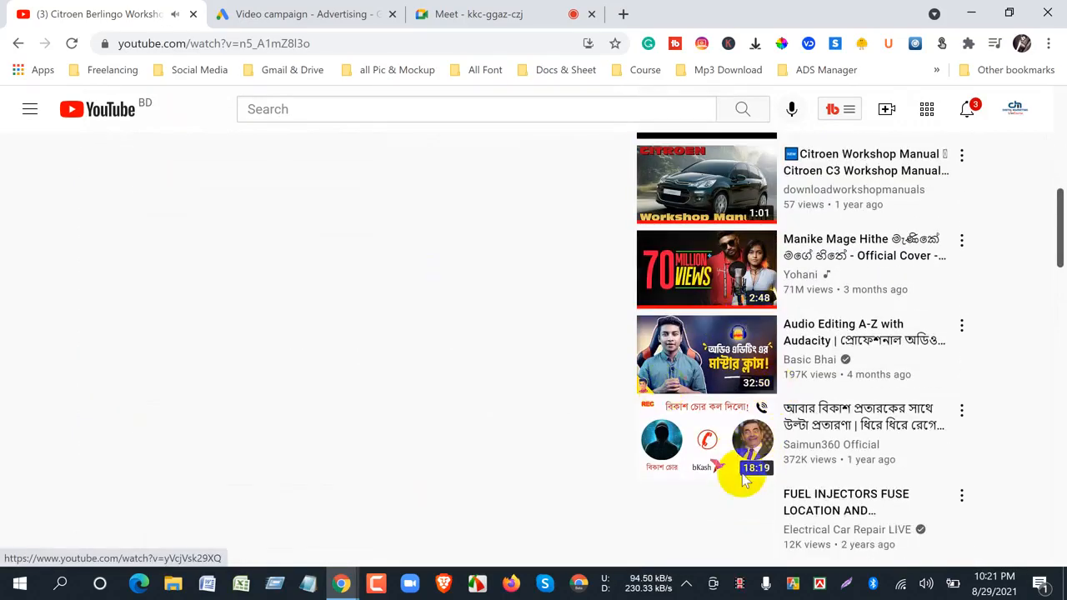
scroll(738, 471, down, 2)
scroll(738, 477, up, 15)
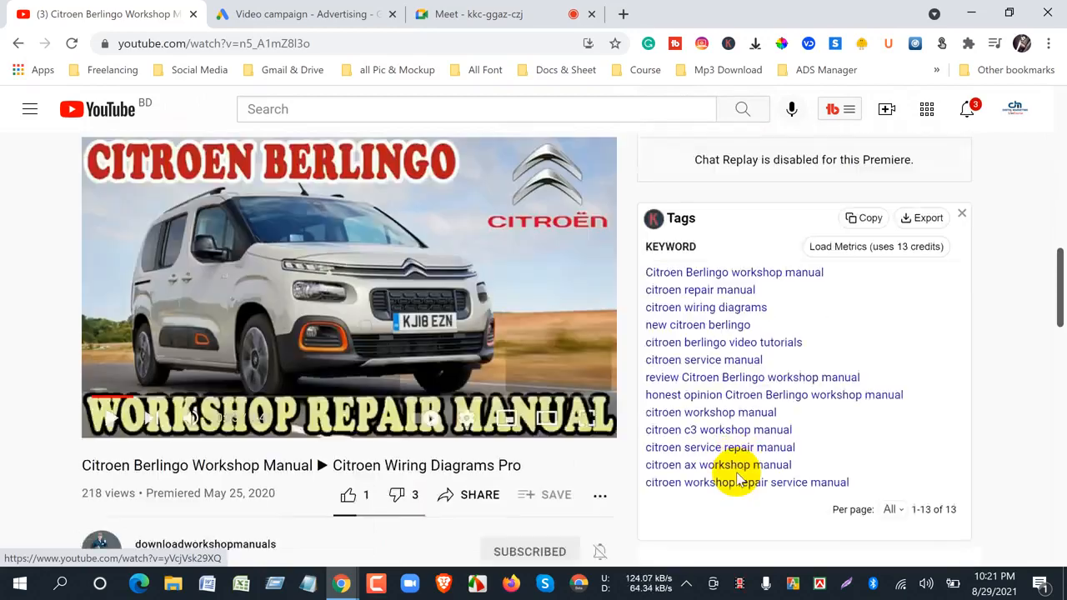
scroll(476, 413, down, 3)
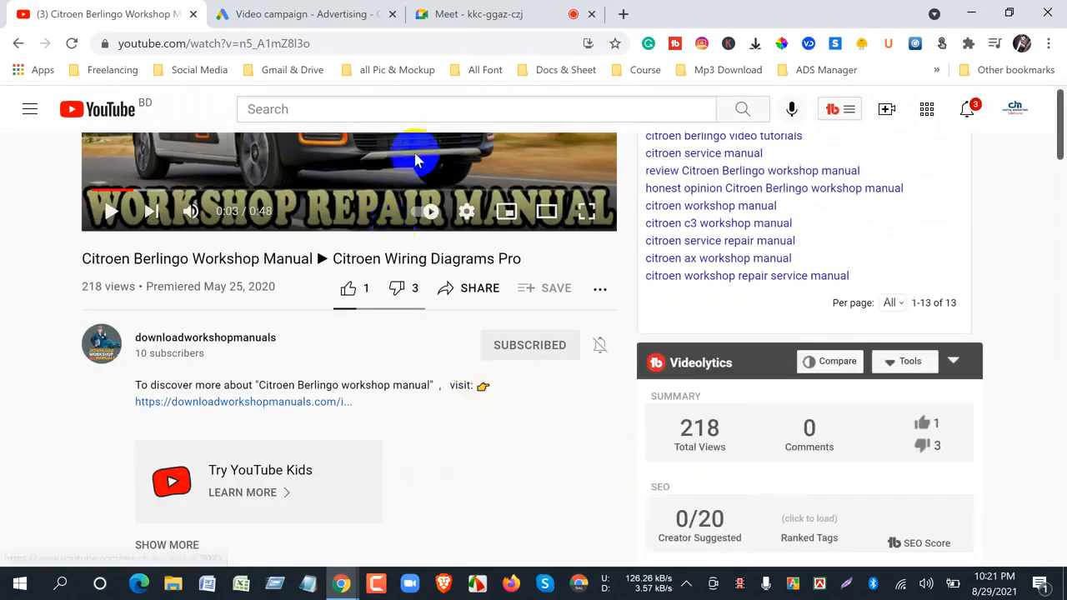
scroll(731, 420, down, 4)
scroll(731, 420, down, 12)
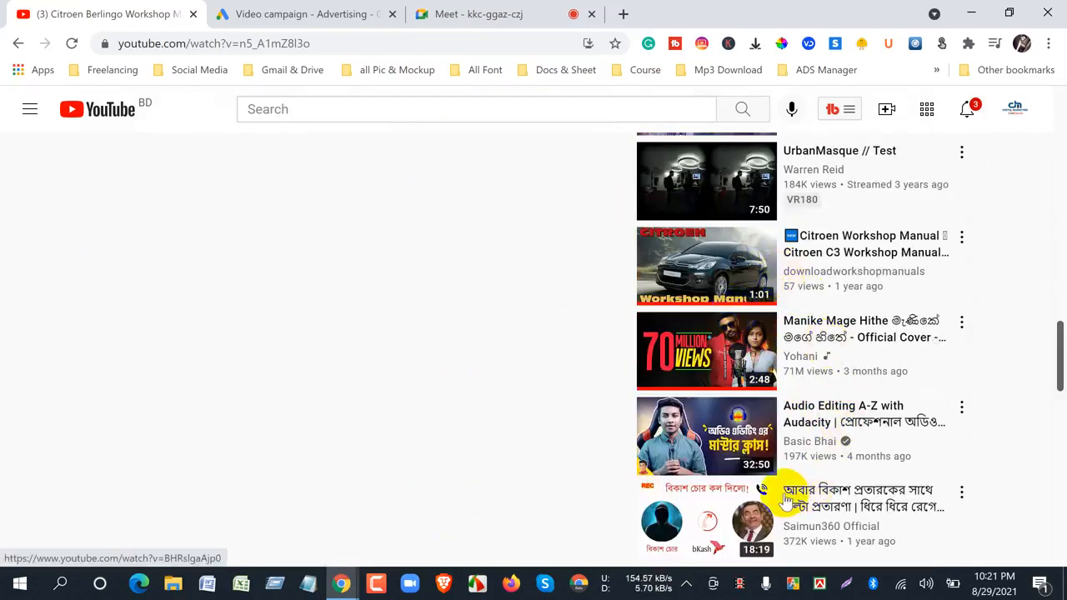
scroll(729, 421, up, 2)
scroll(729, 421, up, 3)
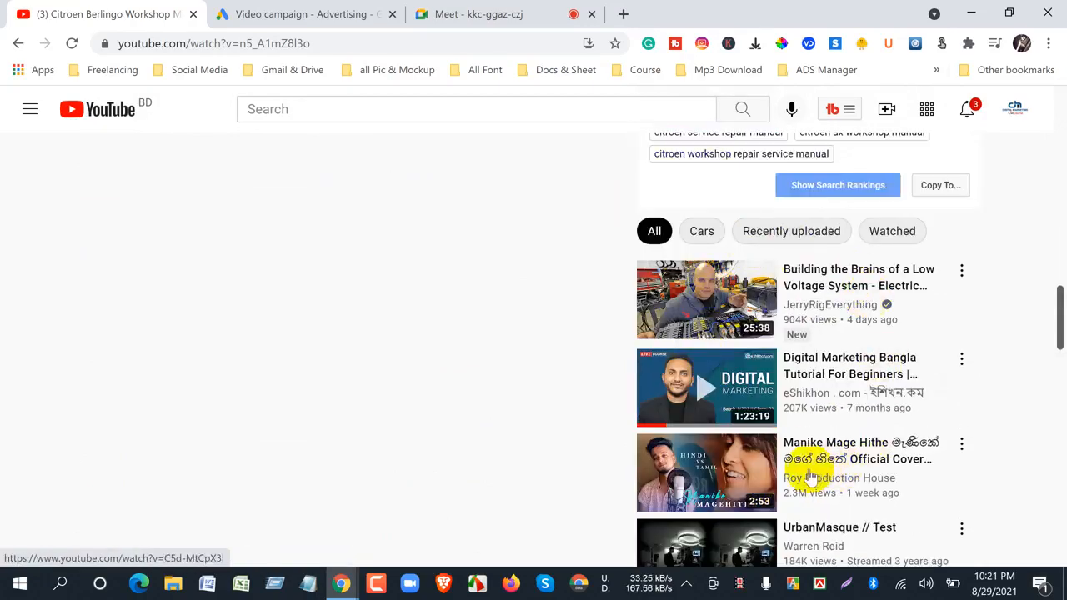
scroll(810, 476, down, 3)
scroll(798, 476, up, 3)
scroll(791, 473, up, 10)
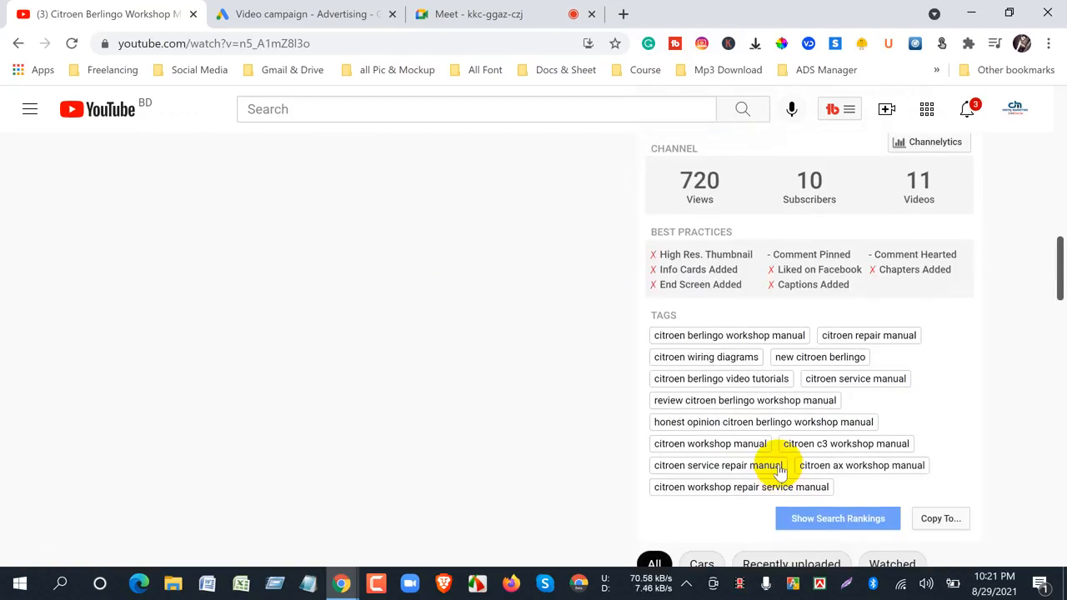
scroll(781, 469, up, 5)
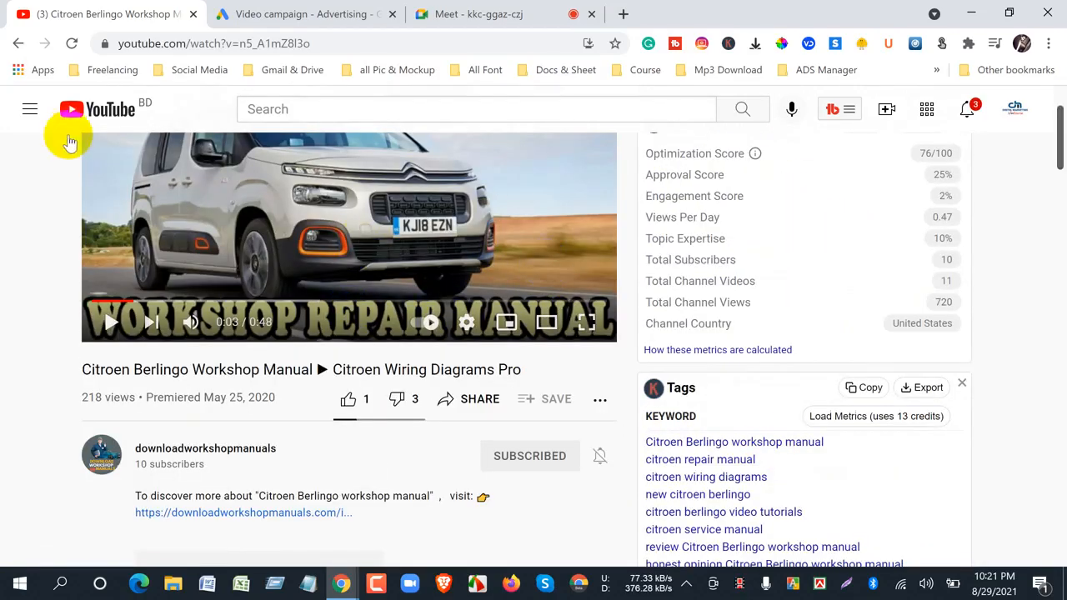
- Go back to the channel page, return to Google Ads, and add the Citroen Berlingo video as the second related video using its copied URL
click(17, 44)
click(254, 15)
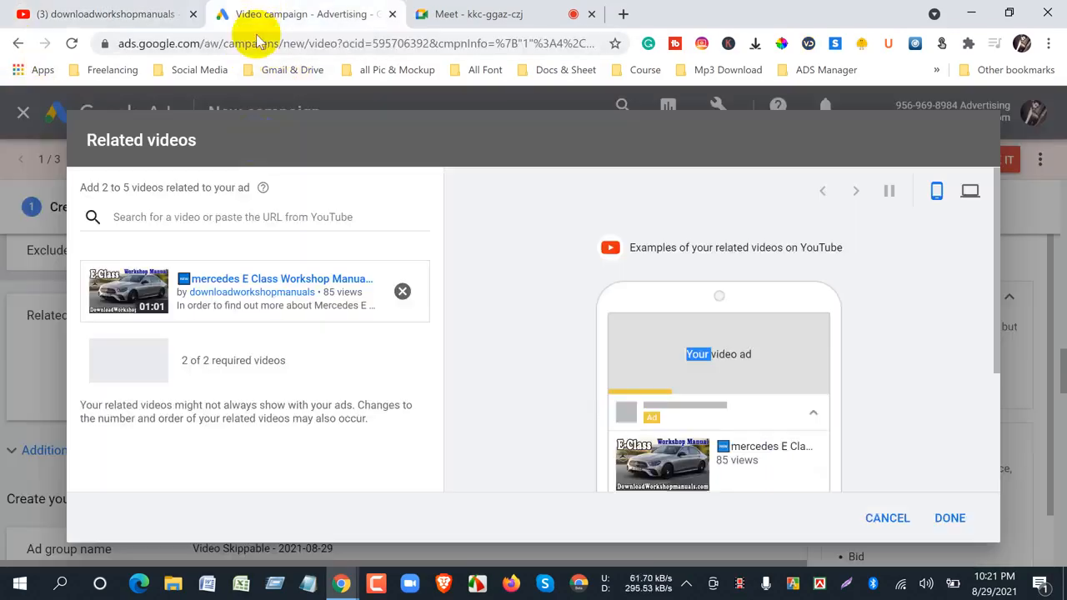
right_click(201, 217)
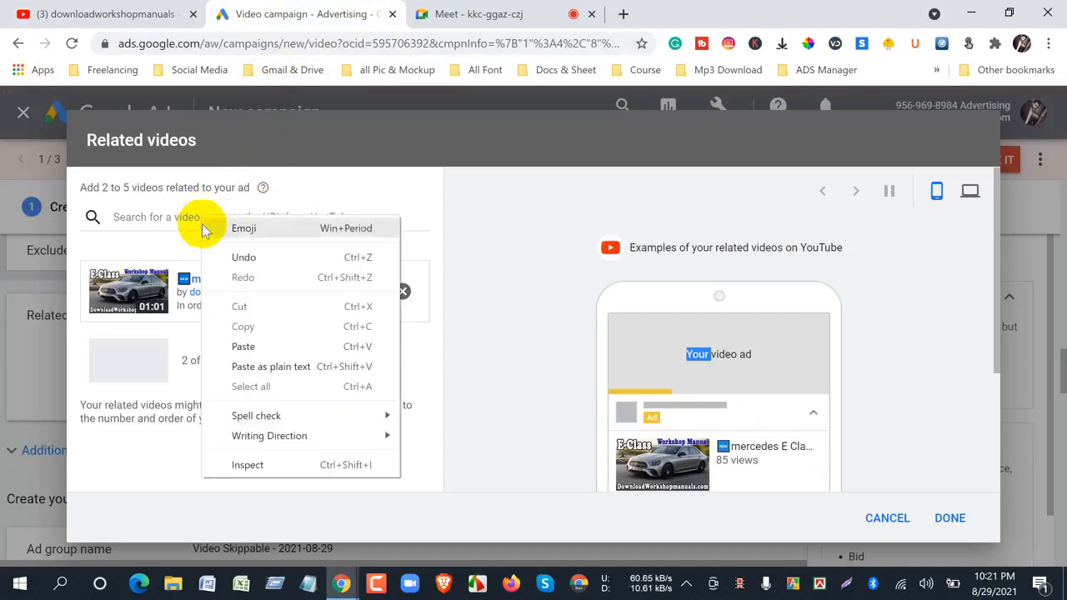
click(228, 345)
key(ctrl+v)
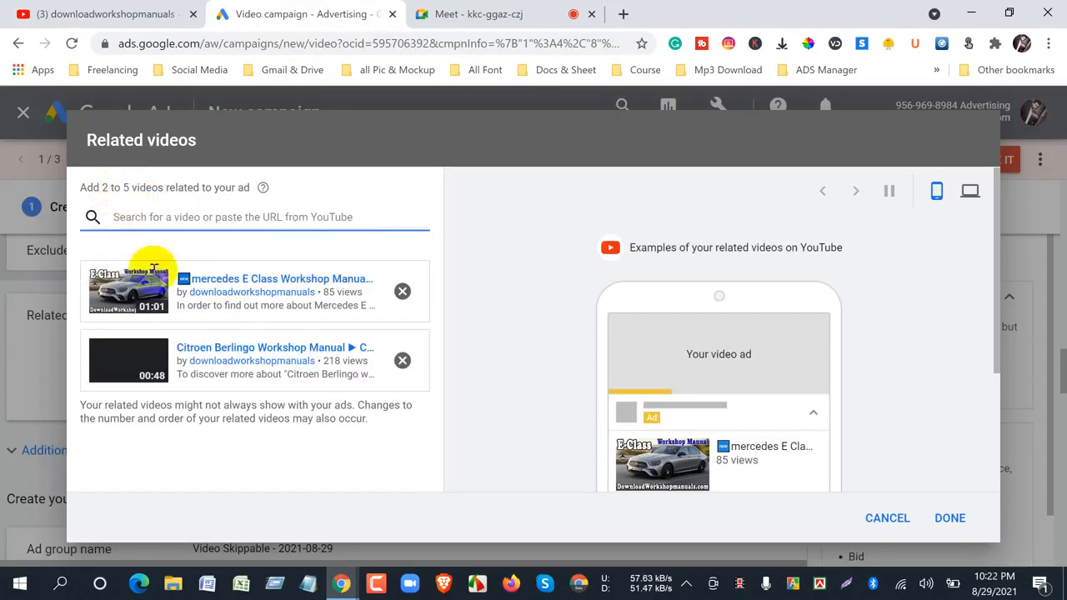
- Check both related videos in the mobile ad preview and confirm the related videos selection
scroll(664, 429, down, 2)
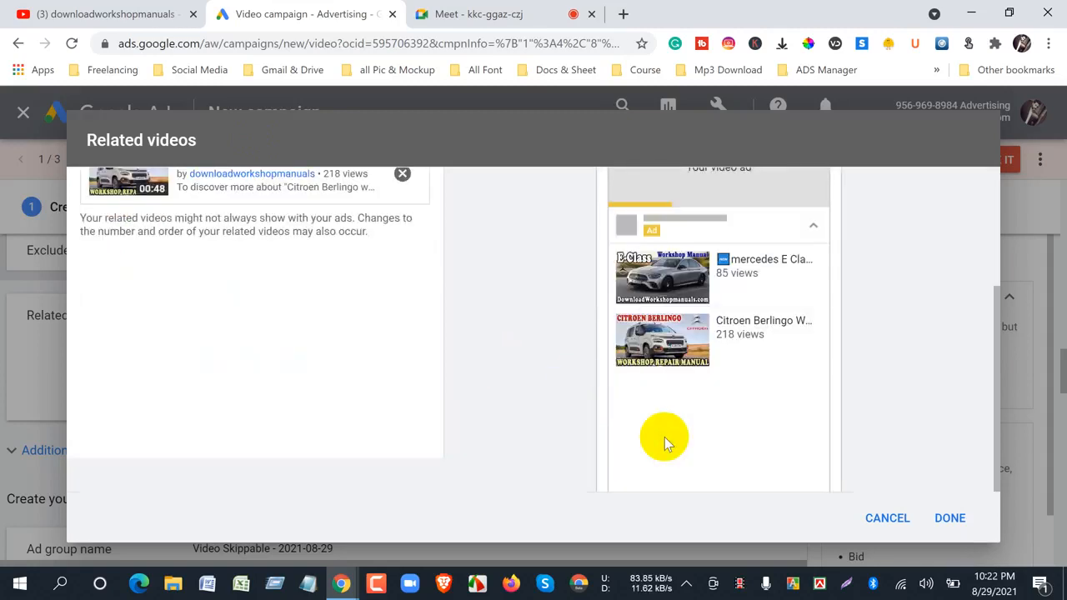
scroll(679, 379, up, 2)
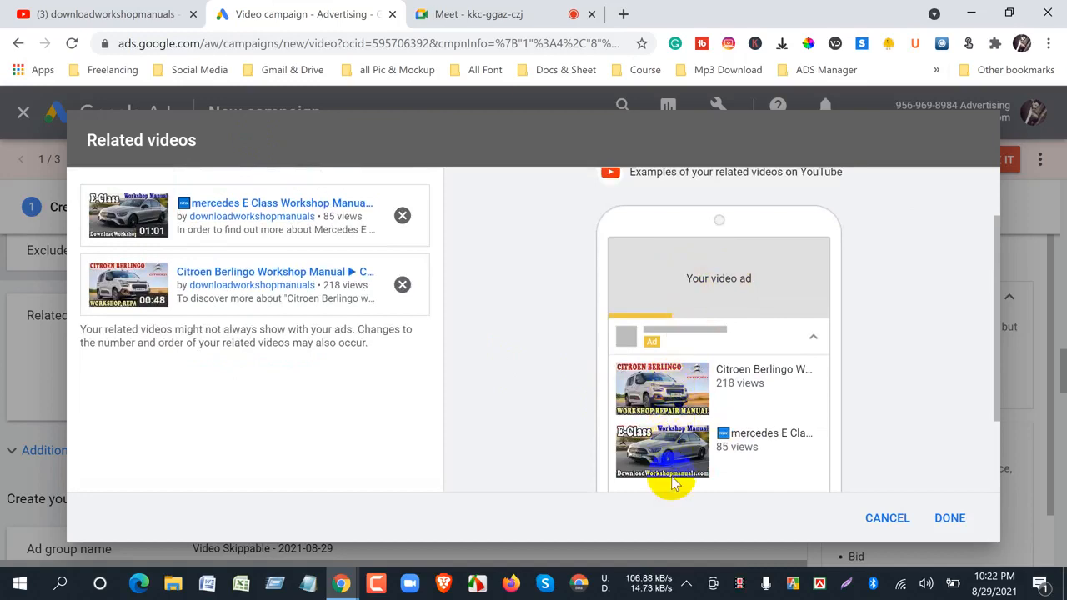
click(950, 518)
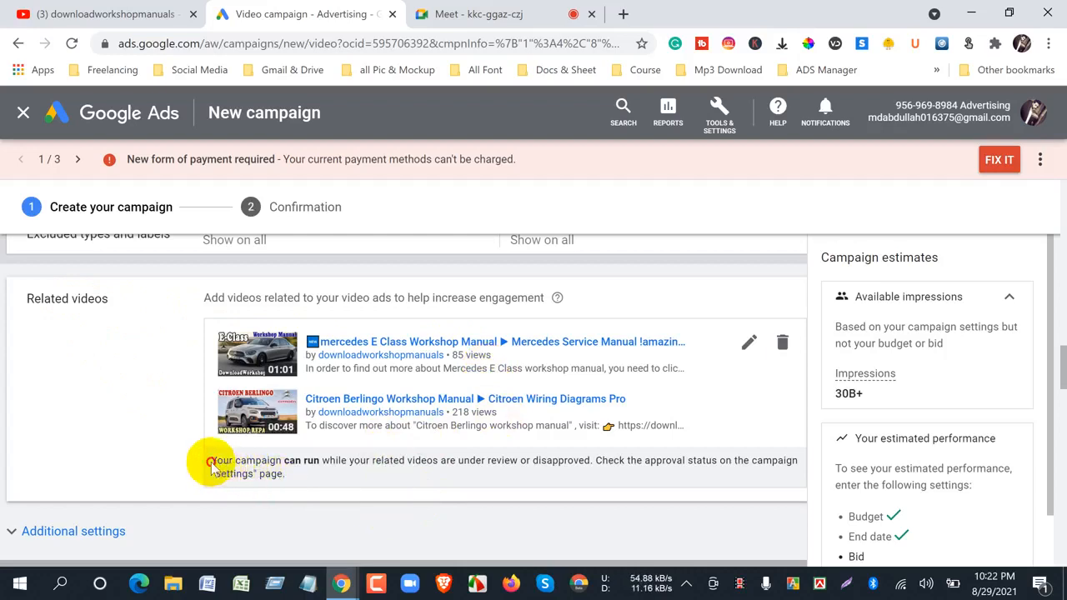
- Review the notice about running the campaign while related videos are under review, and look into the Tools & Settings options
drag(212, 466, 596, 471)
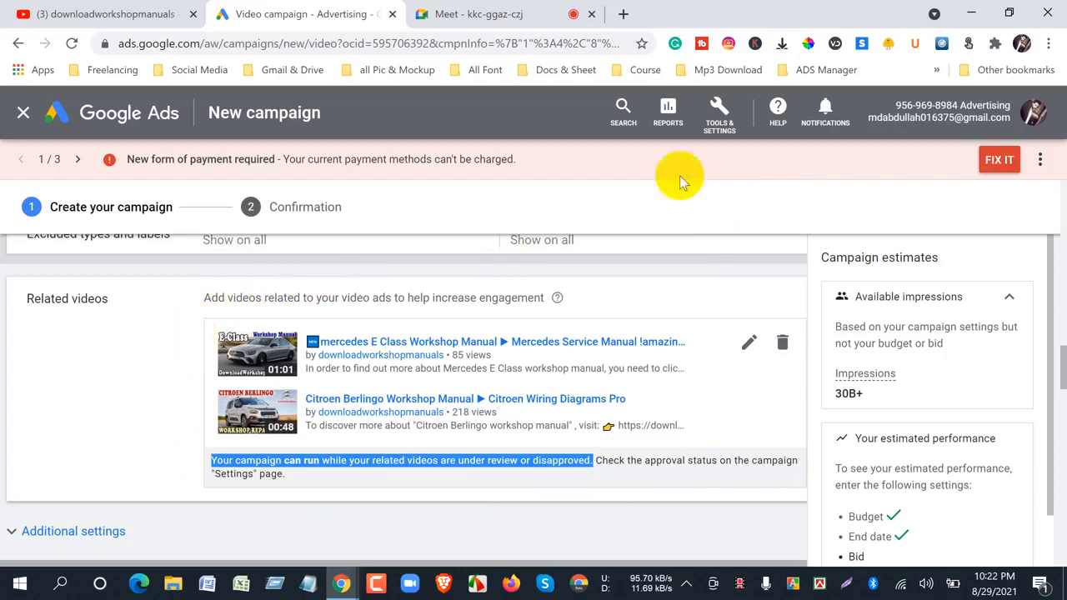
click(721, 115)
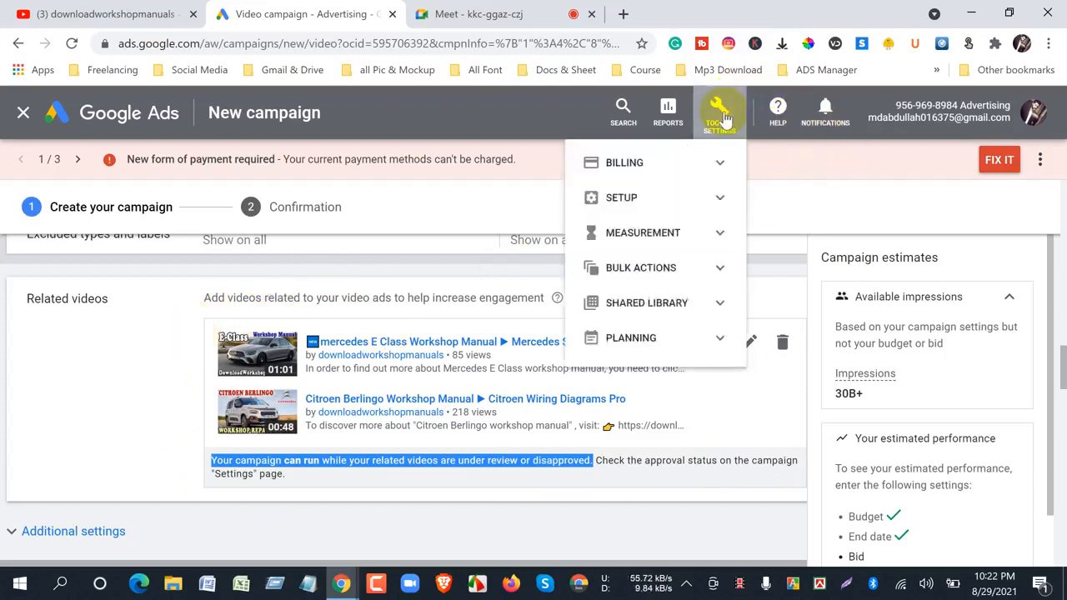
click(126, 410)
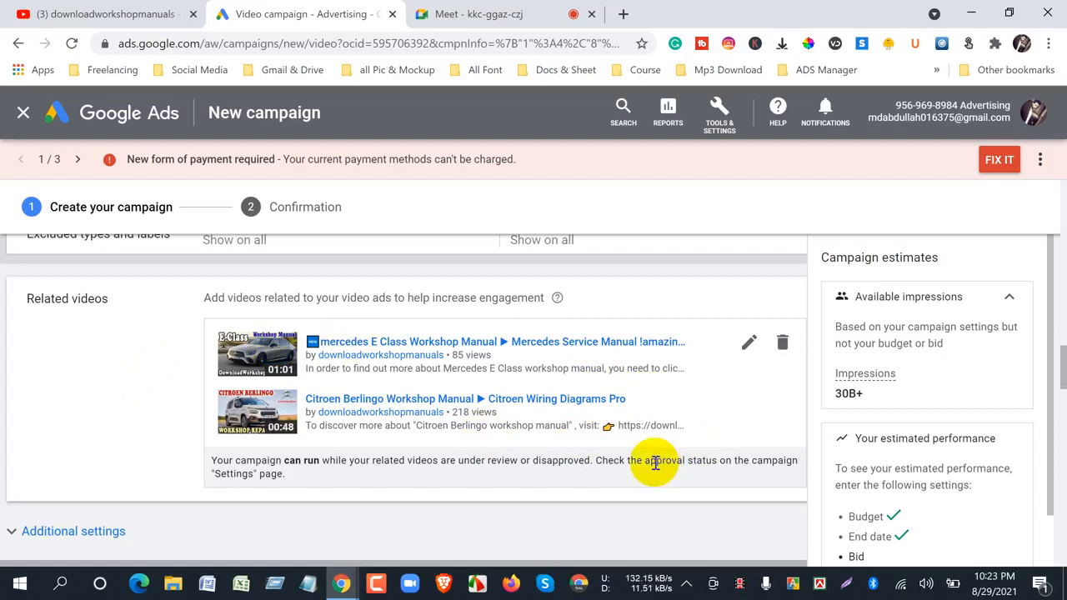
- Remove all related videos from the campaign and collapse the Related videos section
click(783, 344)
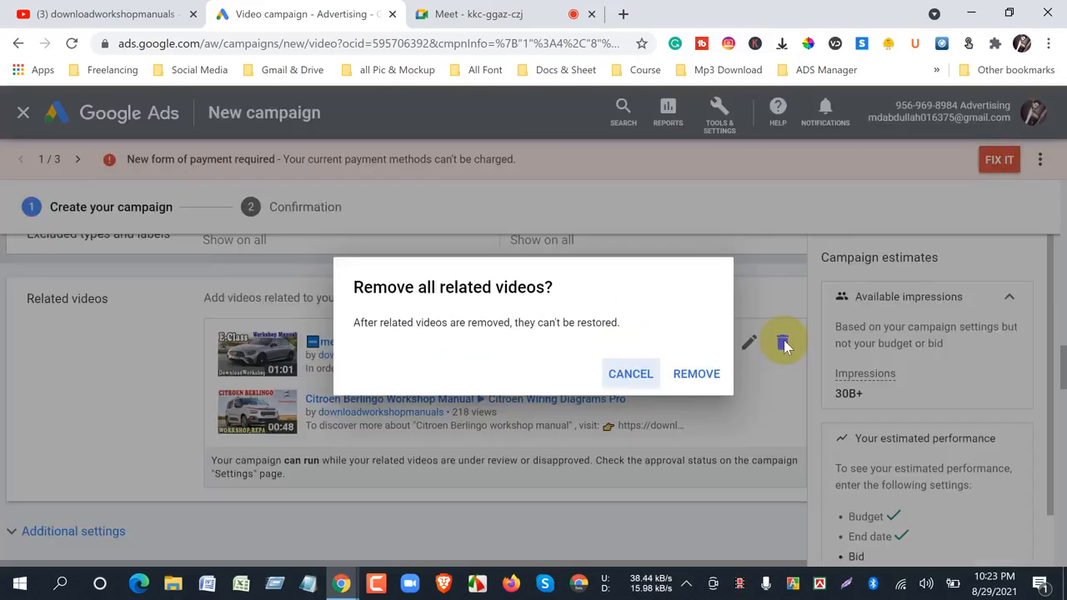
click(702, 374)
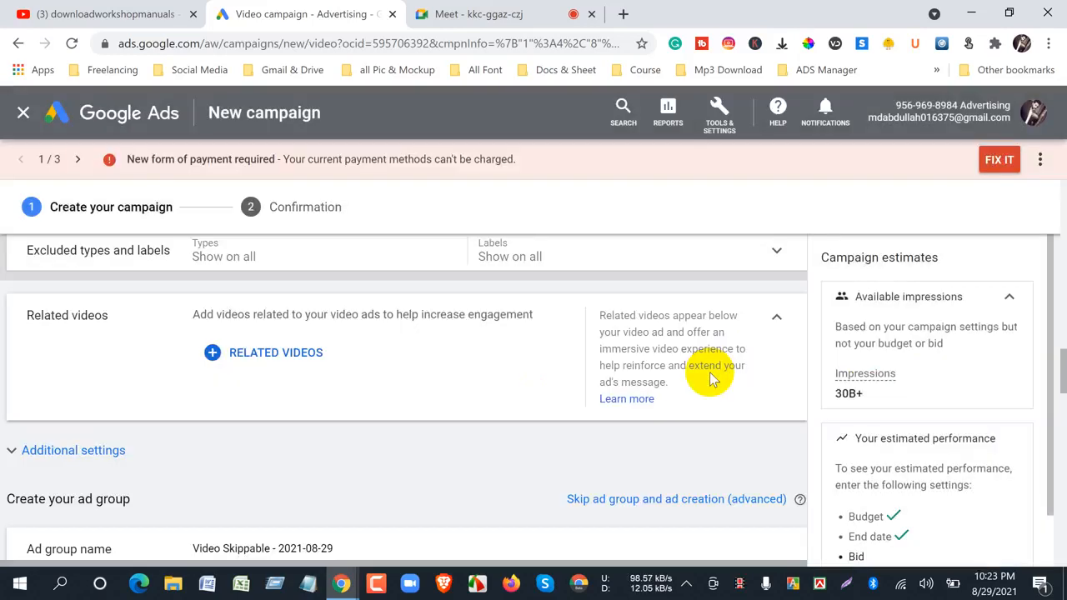
scroll(400, 425, up, 3)
scroll(485, 426, down, 3)
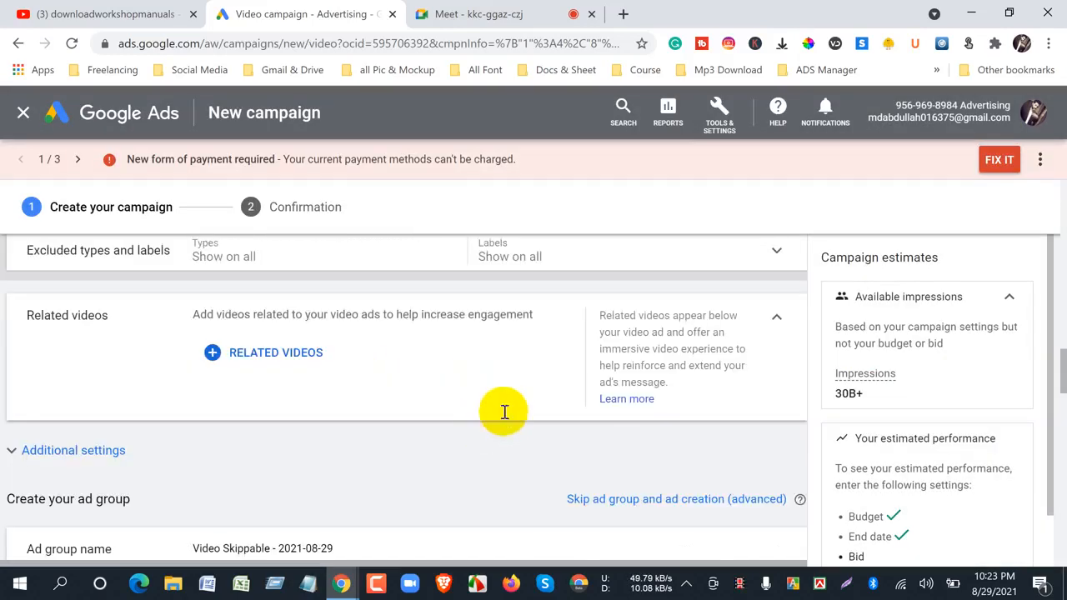
click(775, 322)
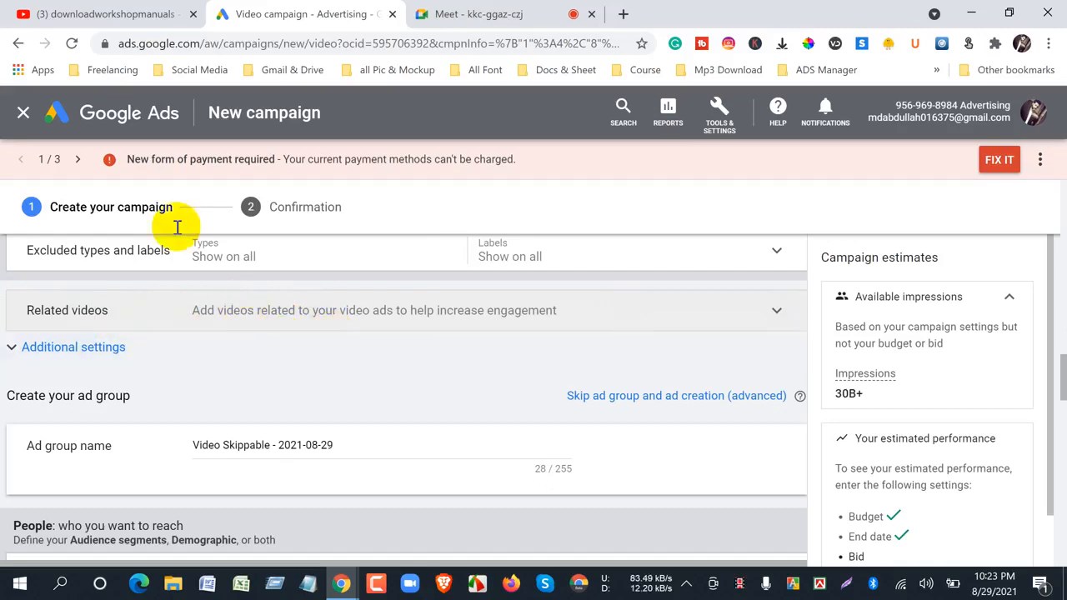
- Look through the uploads on the downloadworkshopmanuals YouTube channel, including the Mercedes S Class video, and return to Google Ads
click(143, 13)
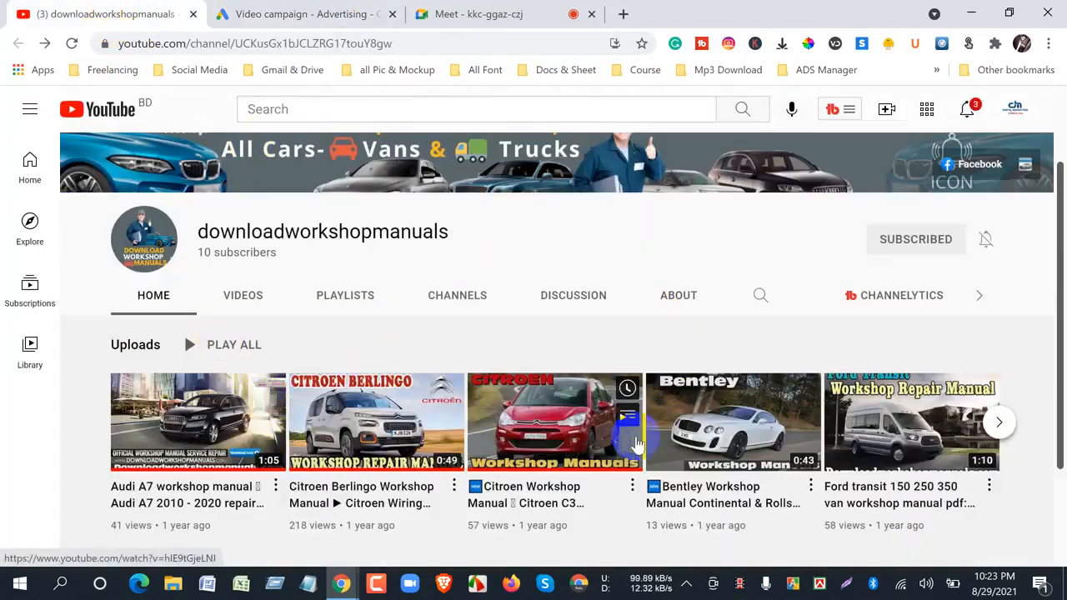
click(267, 16)
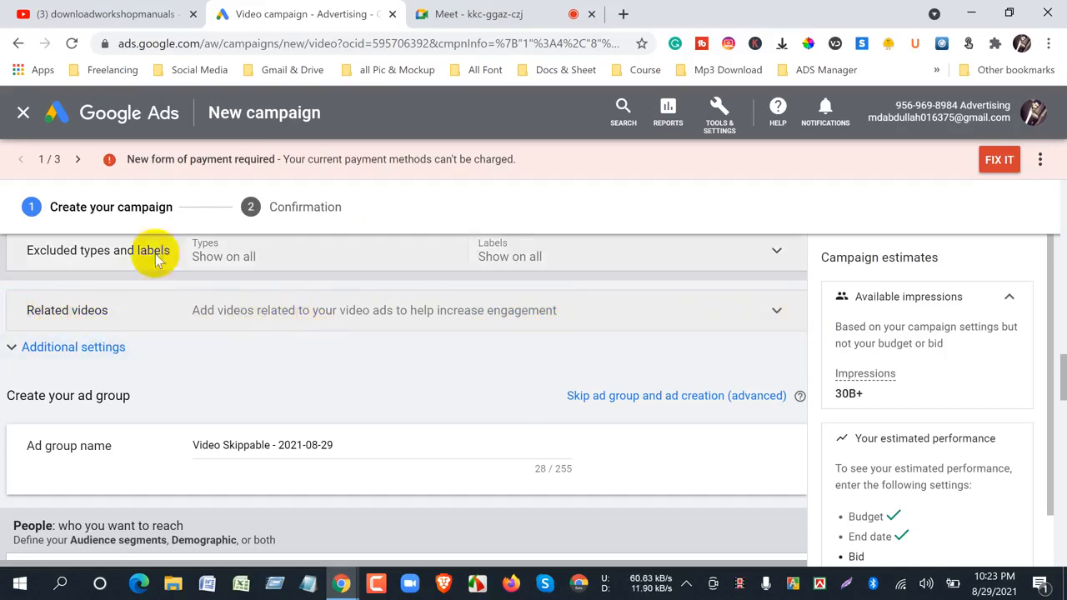
click(27, 12)
scroll(207, 421, down, 2)
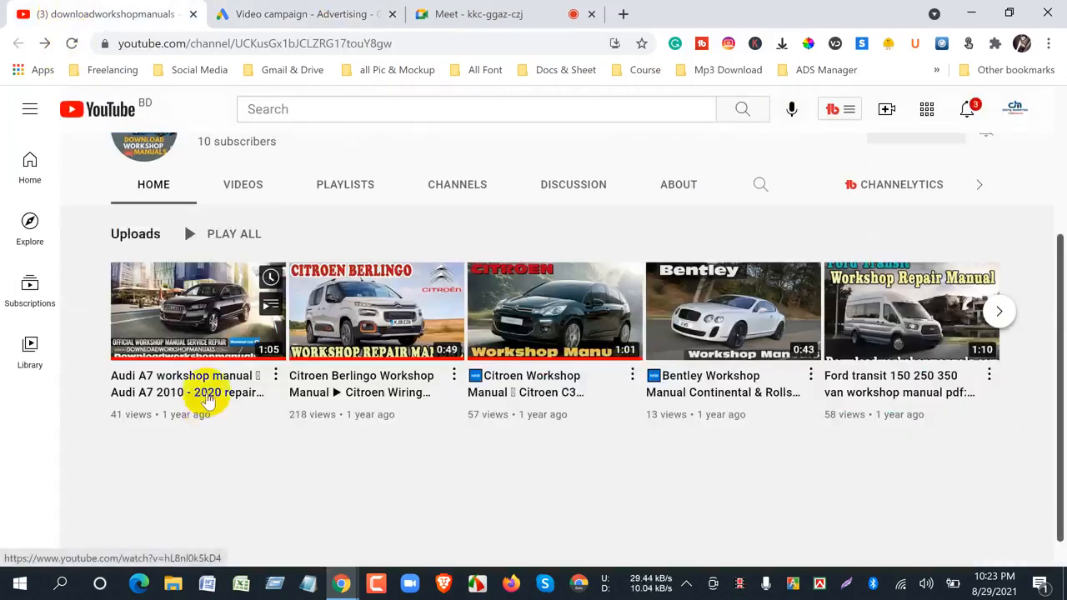
click(999, 312)
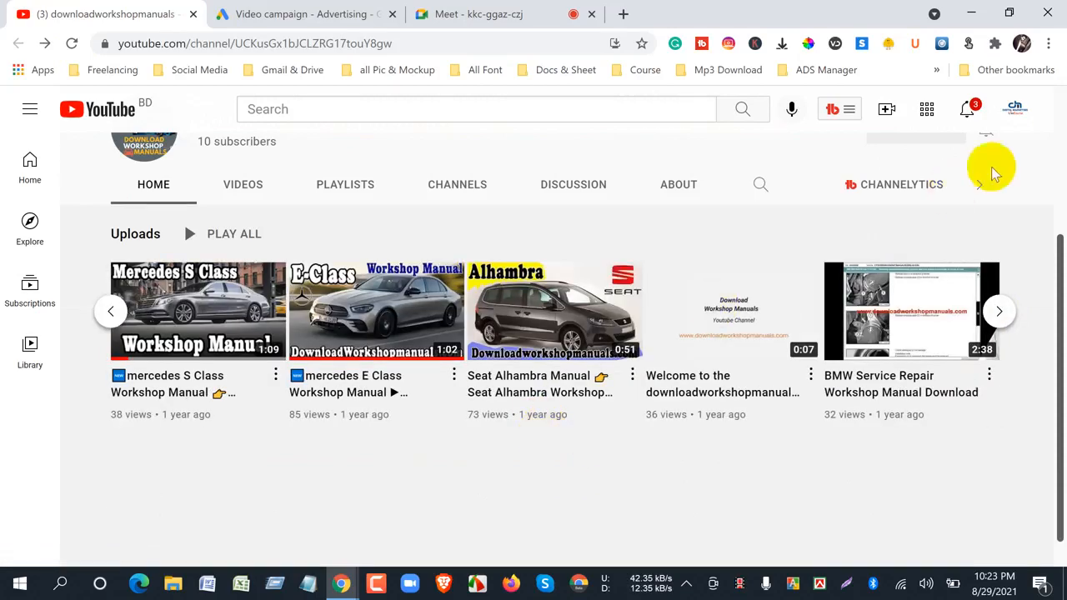
click(967, 115)
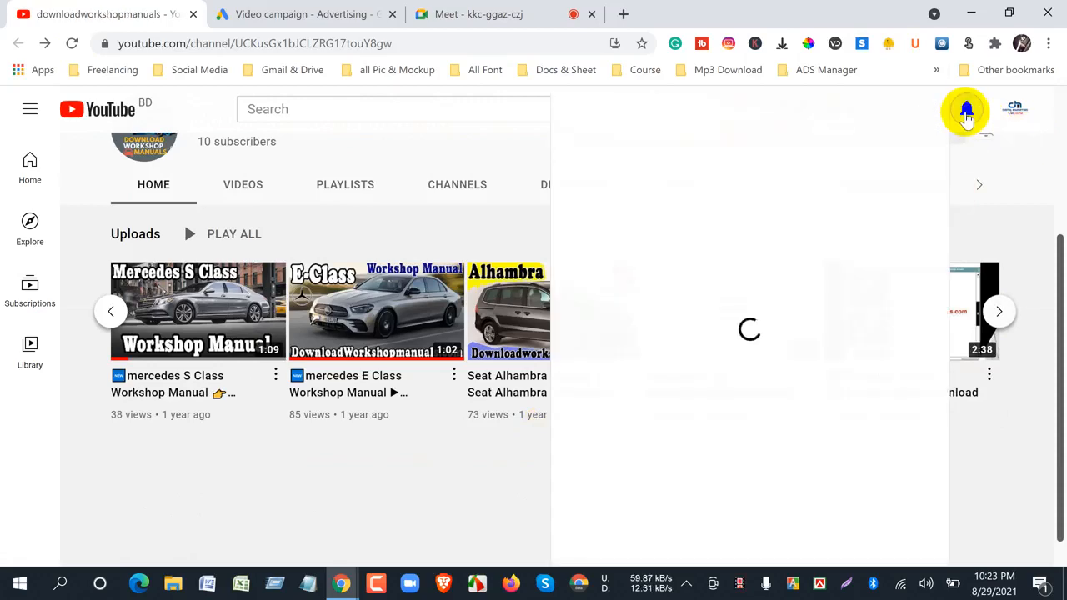
click(386, 515)
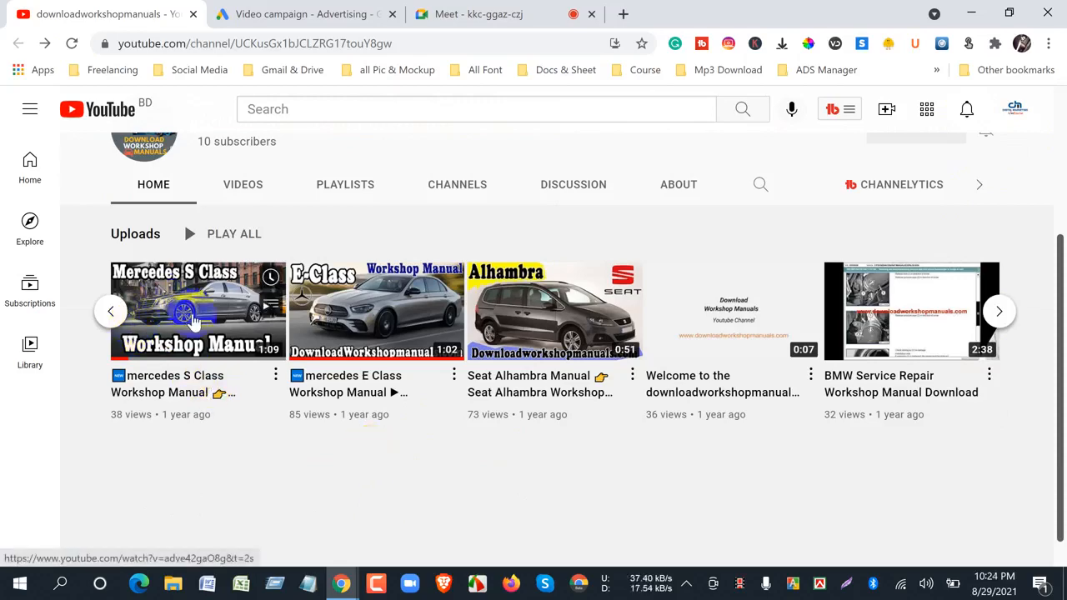
click(309, 14)
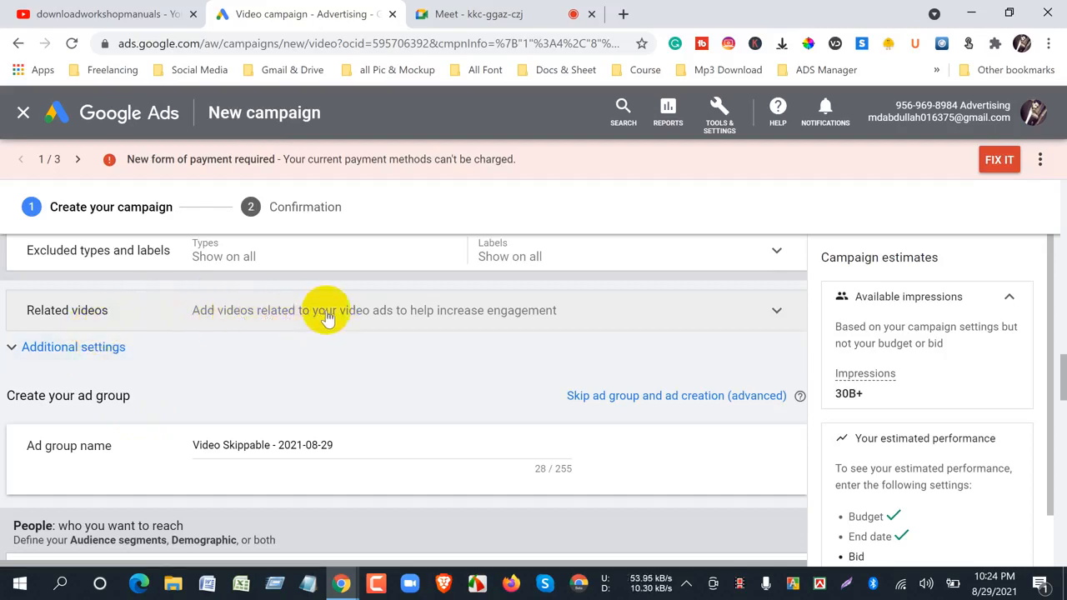
- Expand the campaign's additional settings and review the Conversions and Devices options
click(13, 351)
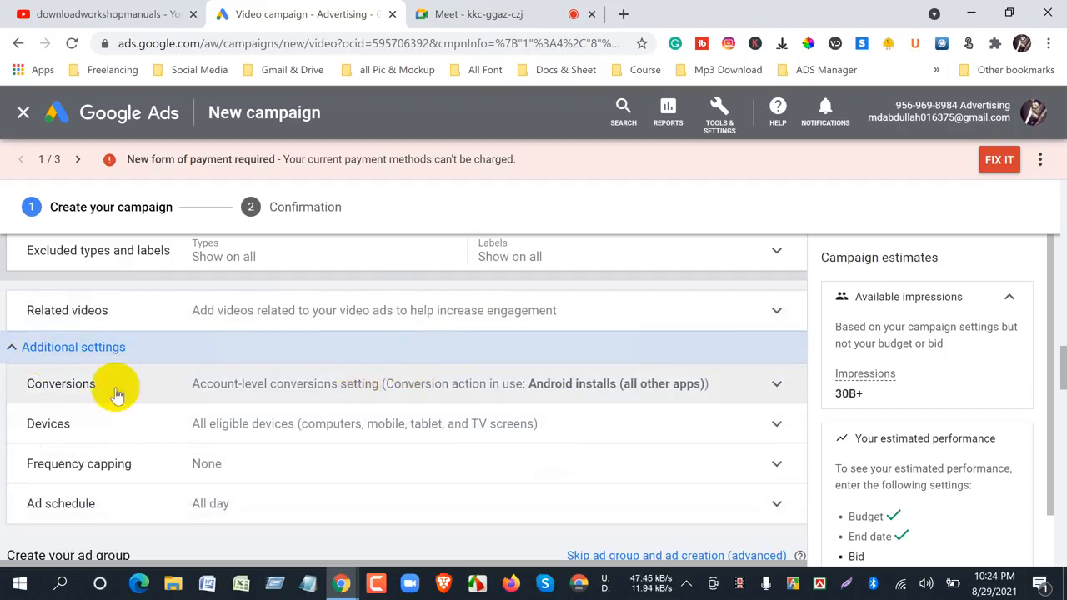
click(778, 384)
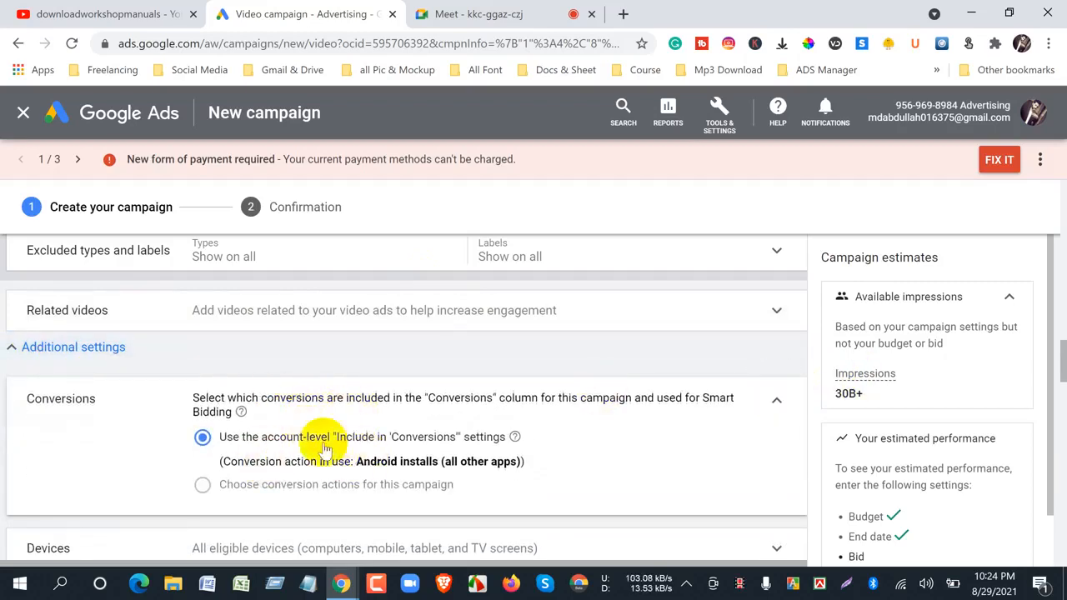
click(777, 401)
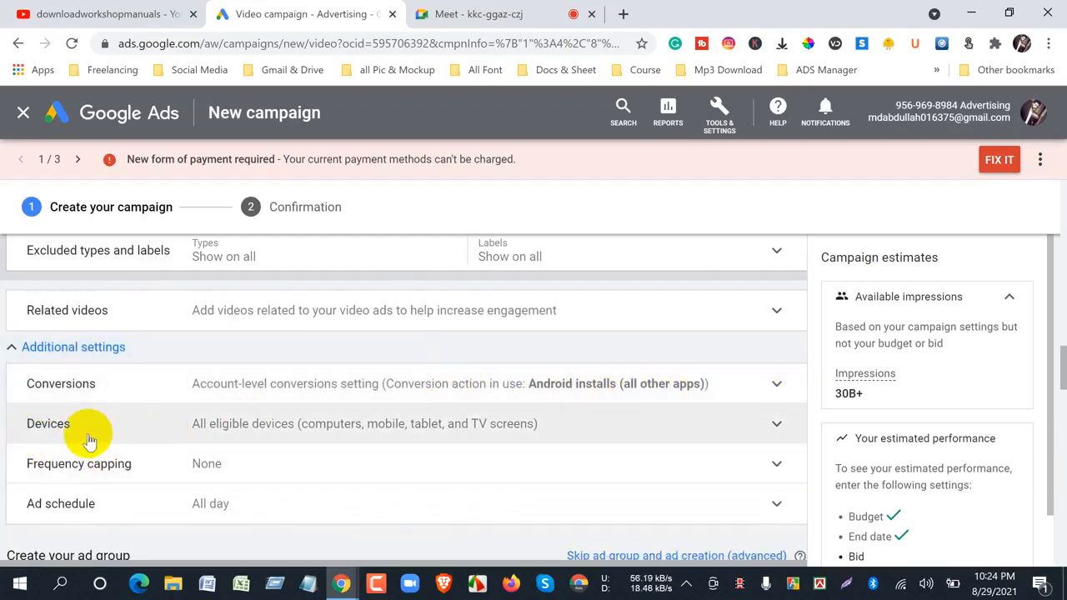
click(89, 436)
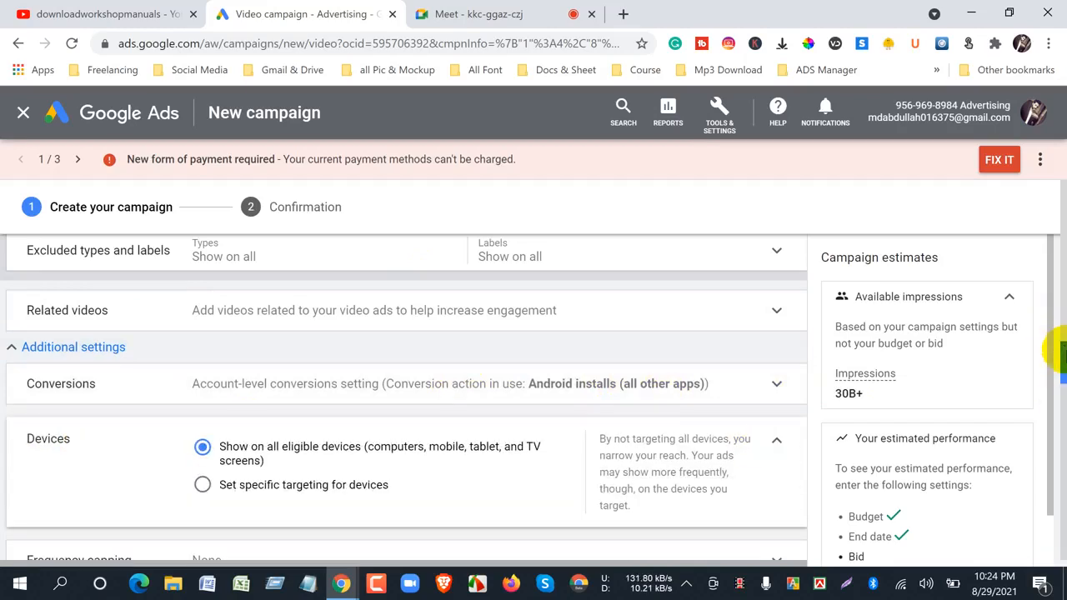
drag(1060, 354, 1060, 366)
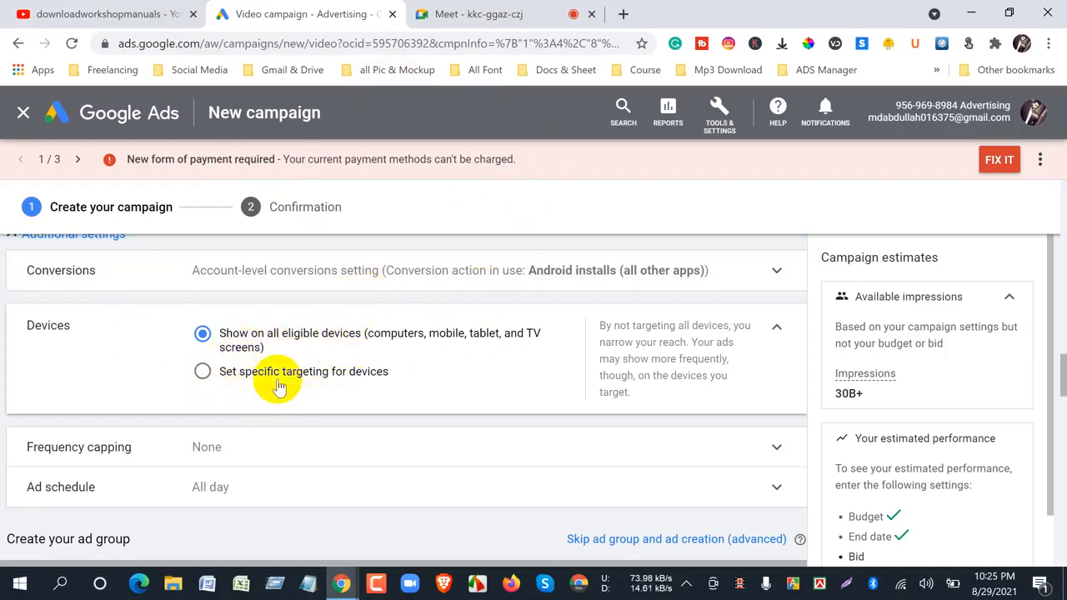
- Switch to Google Meet, admit everyone waiting to join, check the in-call messages, and return to Google Ads
click(442, 14)
click(614, 267)
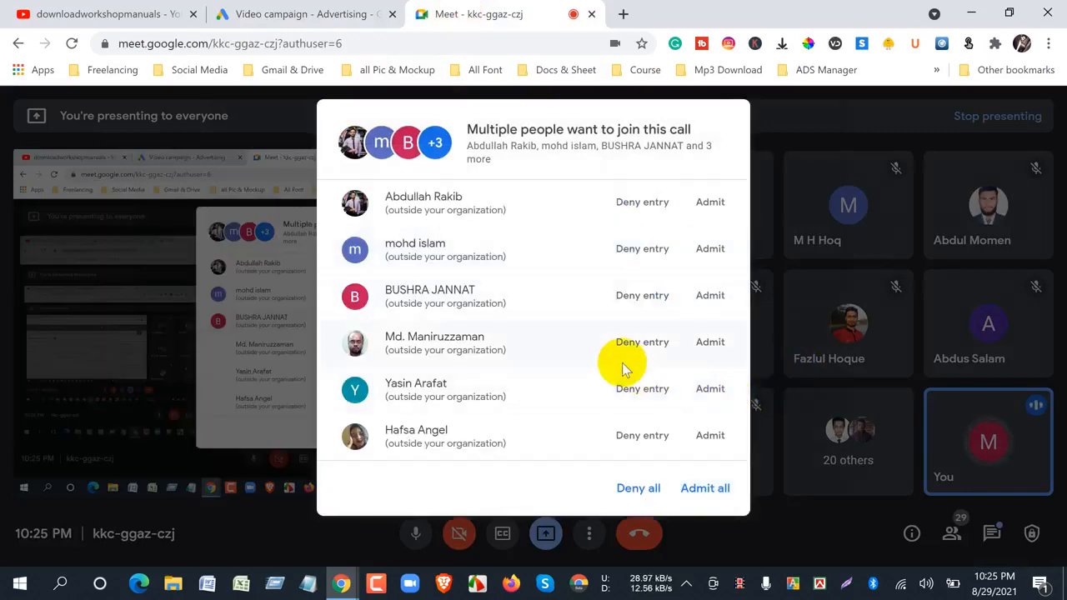
click(705, 488)
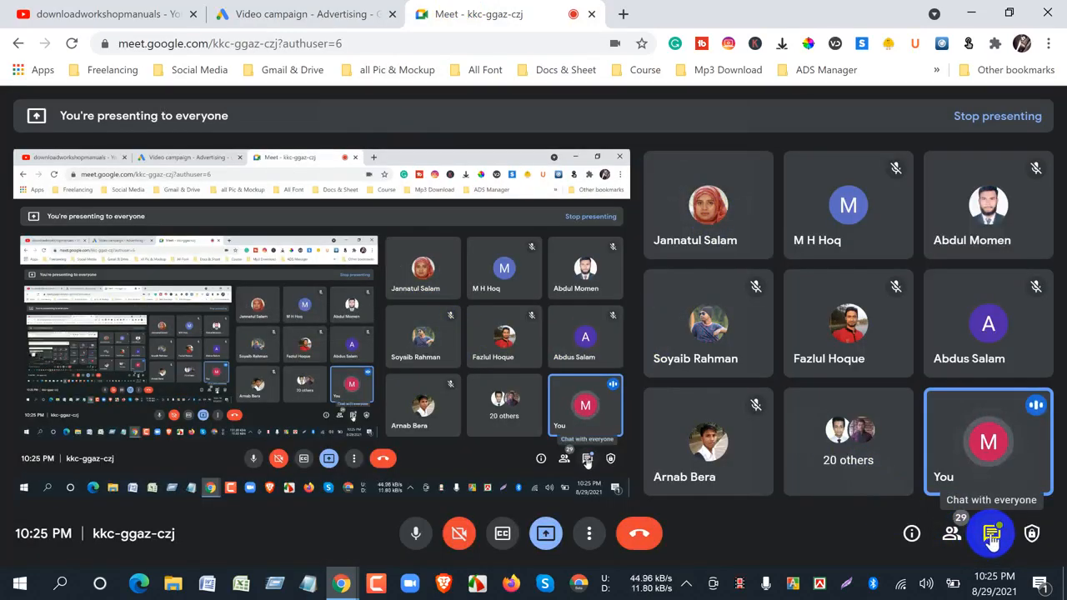
click(992, 540)
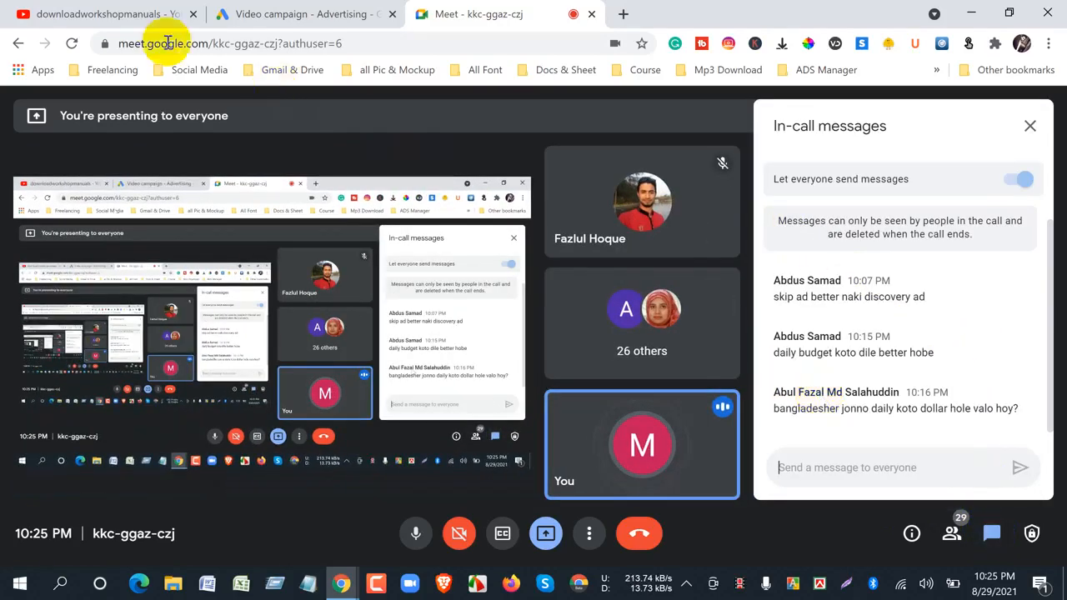
click(261, 14)
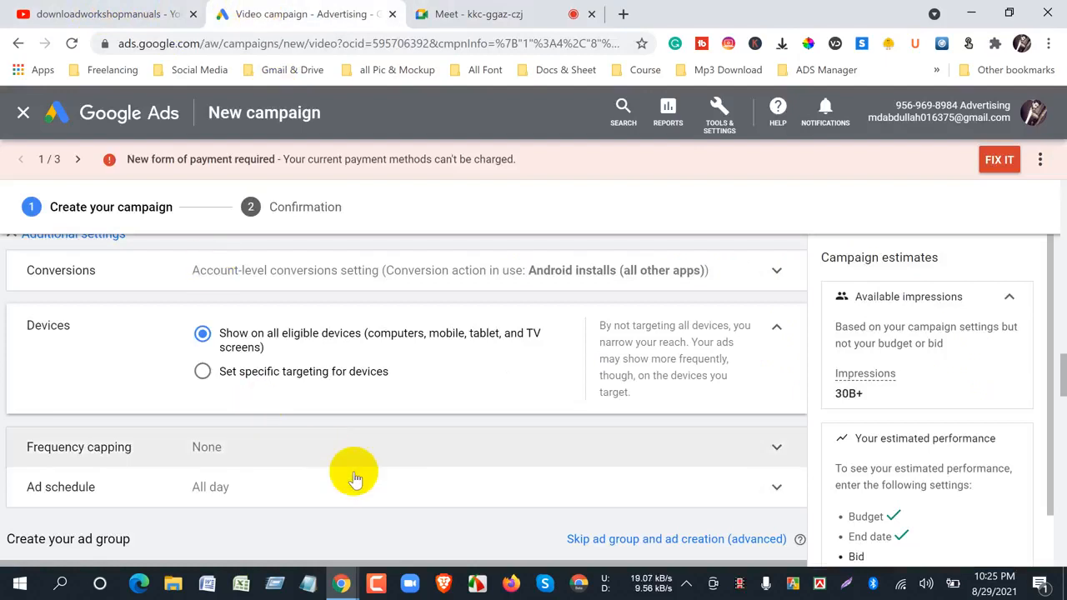
- Collapse the Devices settings, expand Frequency capping, and check the Google Meet chat for new messages
click(778, 331)
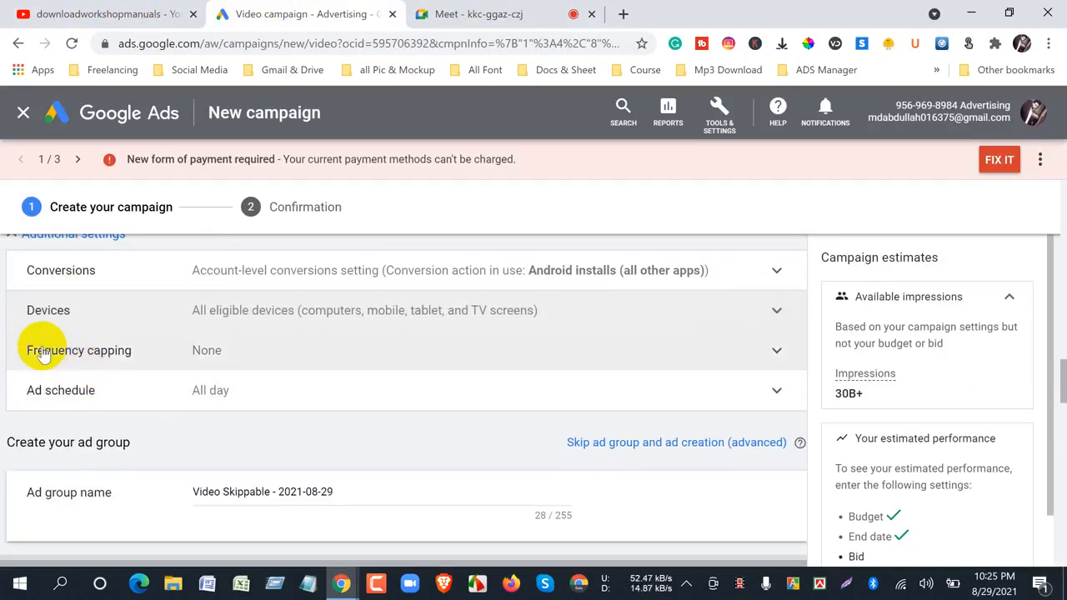
click(137, 352)
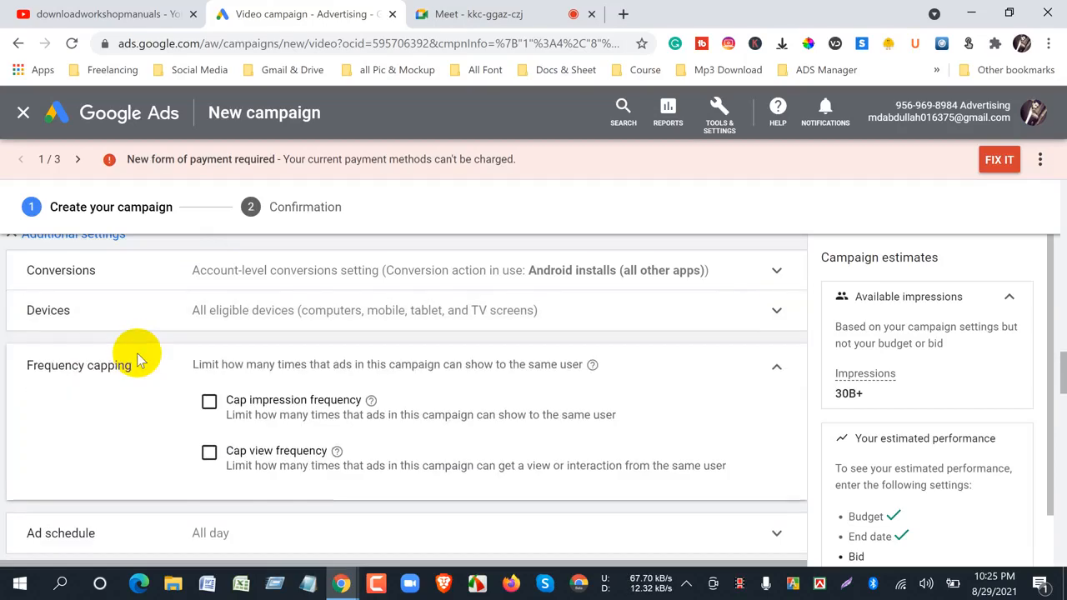
click(456, 14)
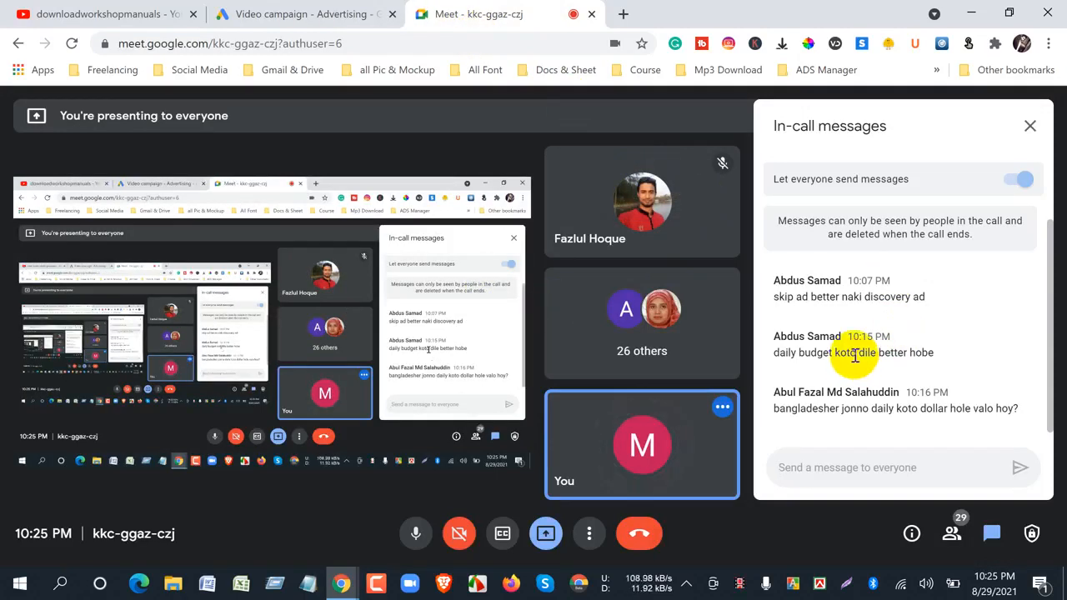
click(260, 11)
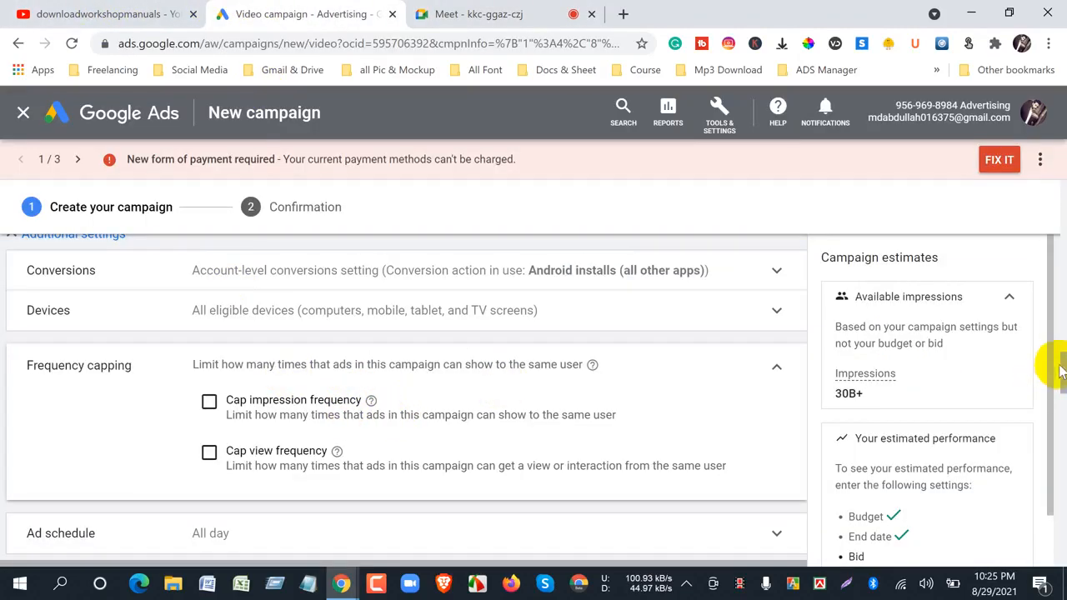
- Admit the group waiting to join the Google Meet call, and go back to the frequency capping options in Google Ads
click(466, 14)
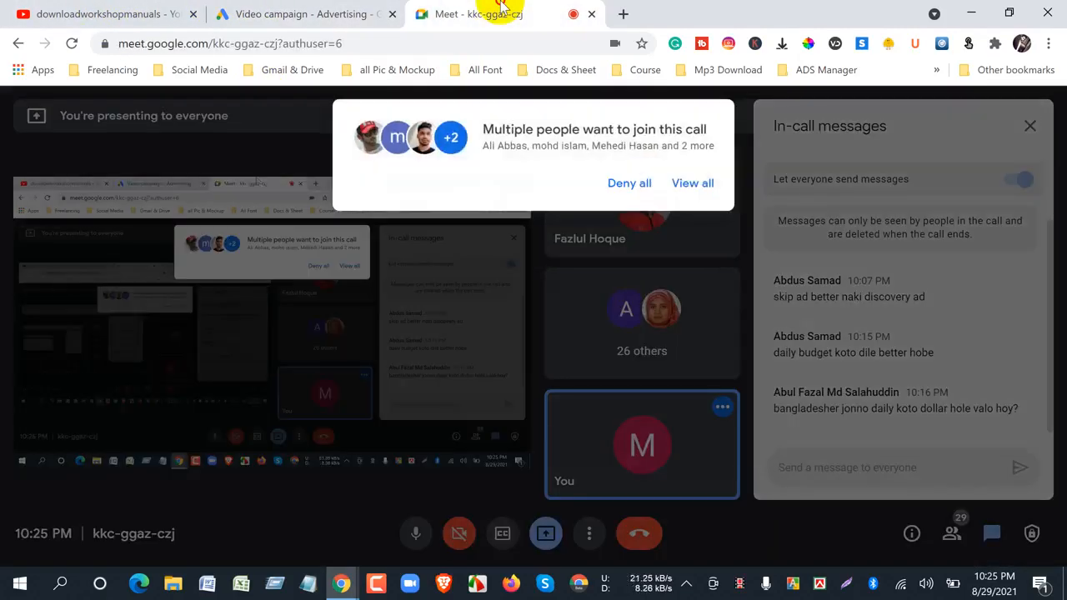
click(693, 183)
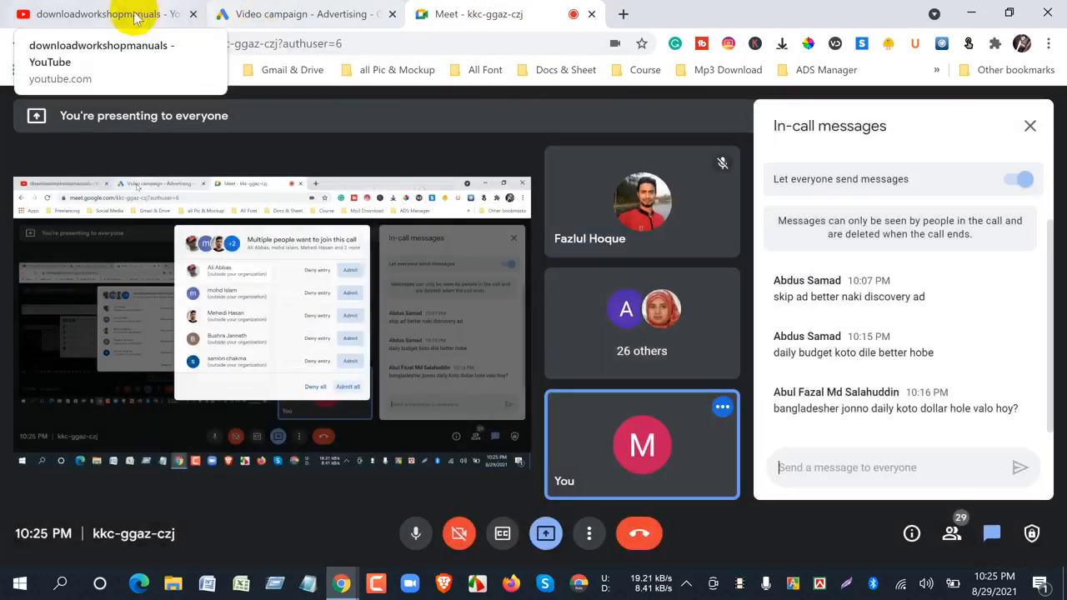
click(99, 10)
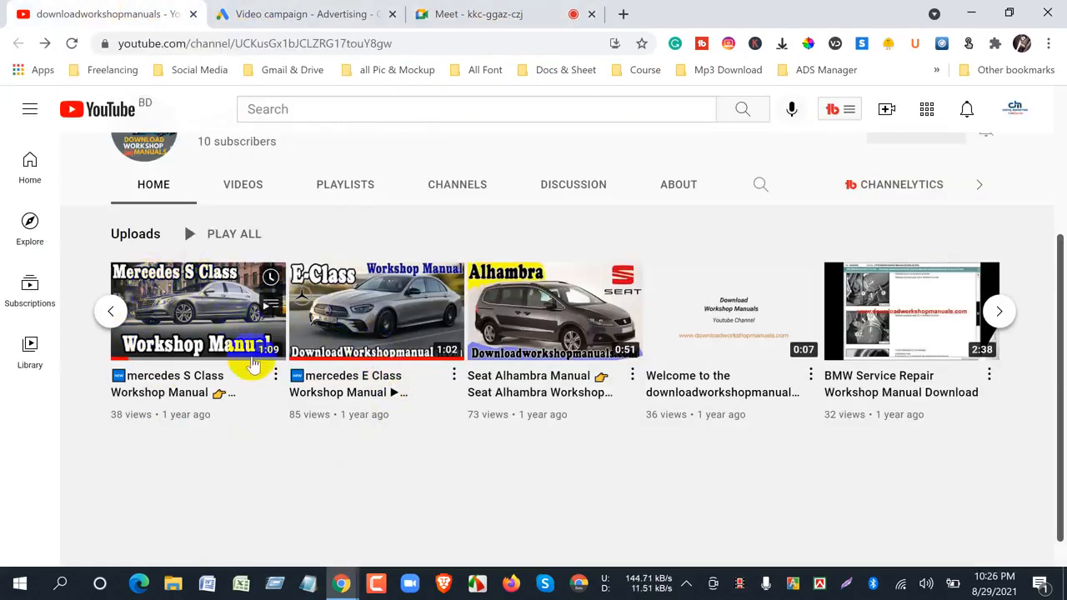
click(267, 16)
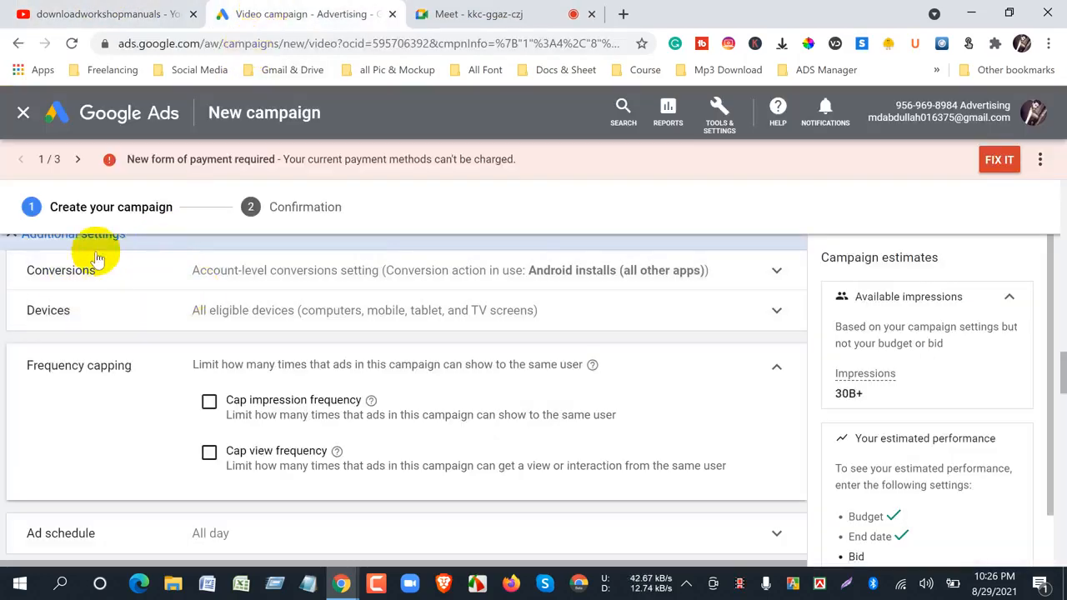
drag(27, 366, 133, 371)
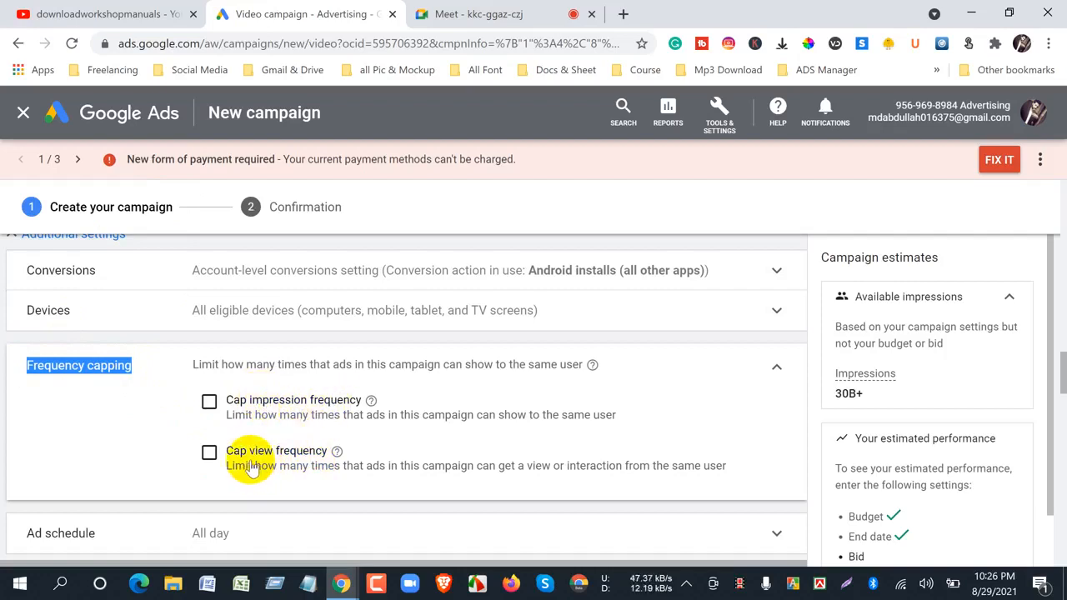
click(102, 414)
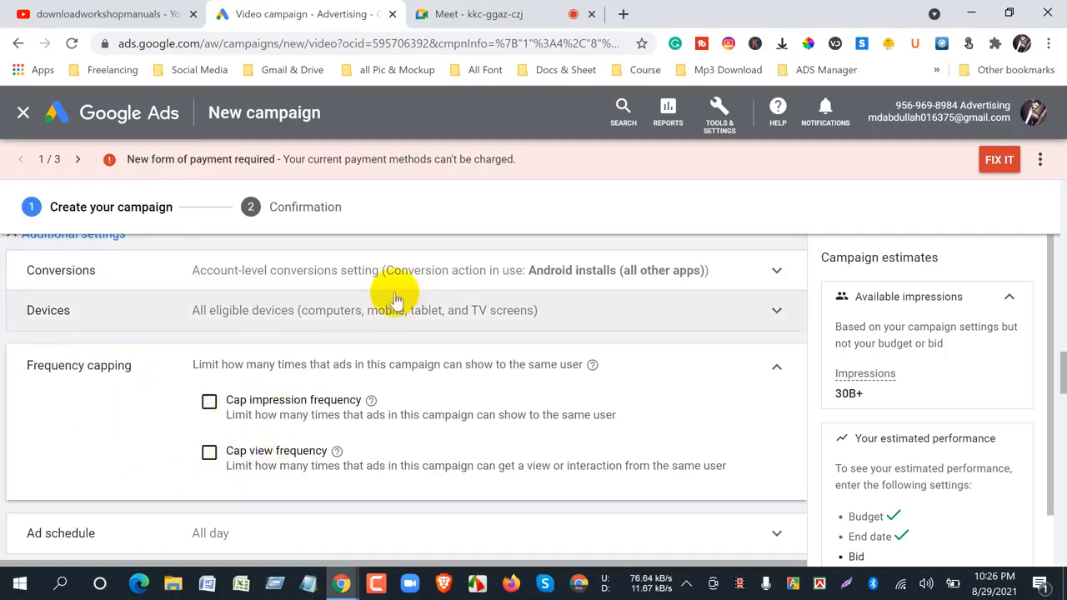
- Admit the single person waiting to join the Google Meet call and return to the Google Ads campaign
click(490, 14)
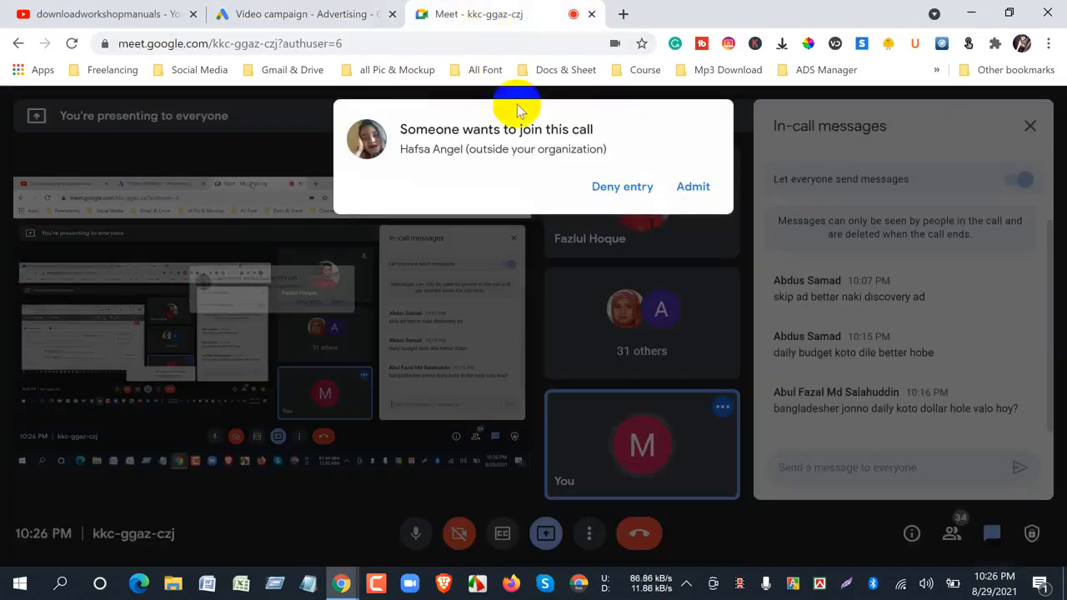
click(692, 183)
click(278, 15)
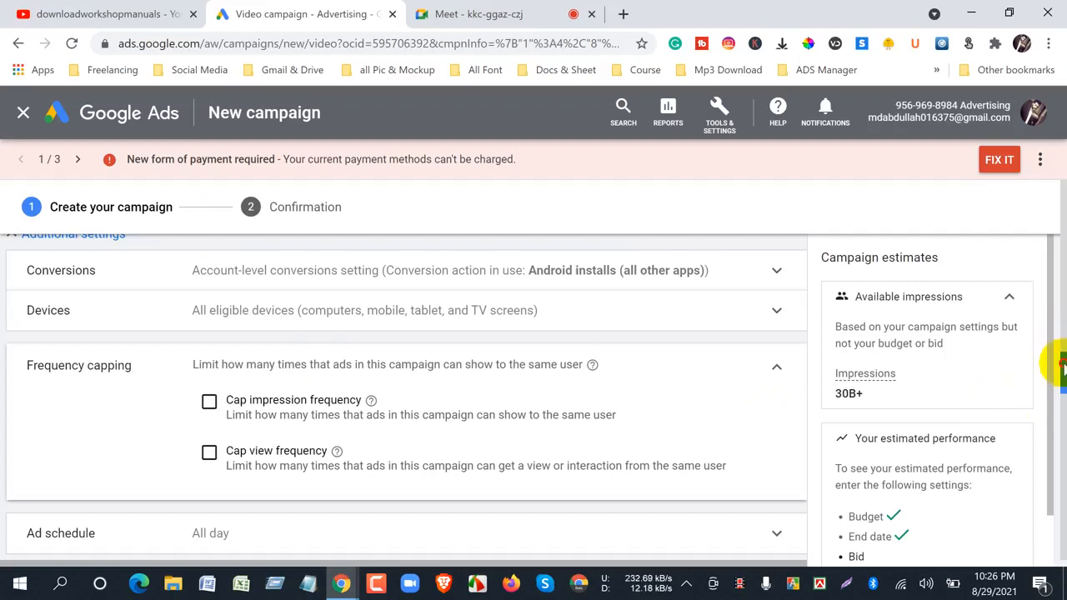
- Enable Cap view frequency under Frequency capping and review its views cap and per-day frequency fields
scroll(1060, 366, down, 1)
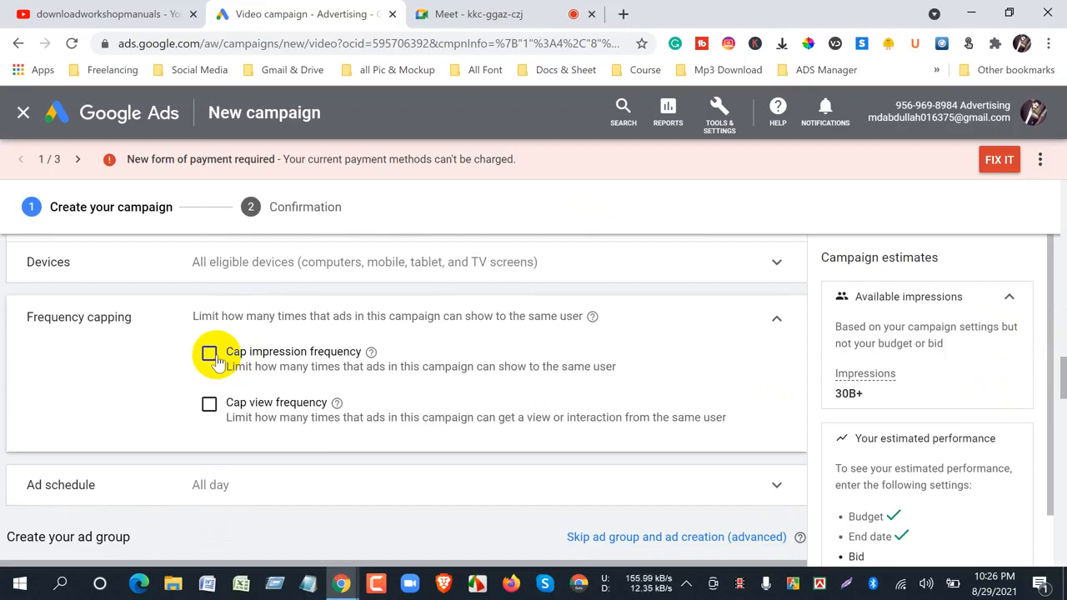
click(209, 406)
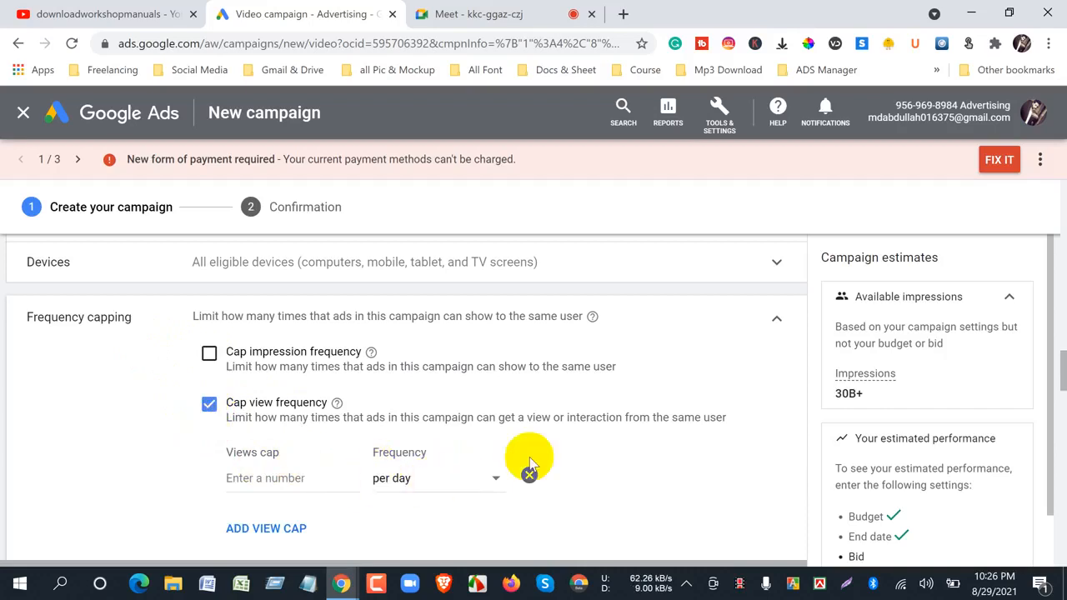
drag(1059, 369, 1059, 367)
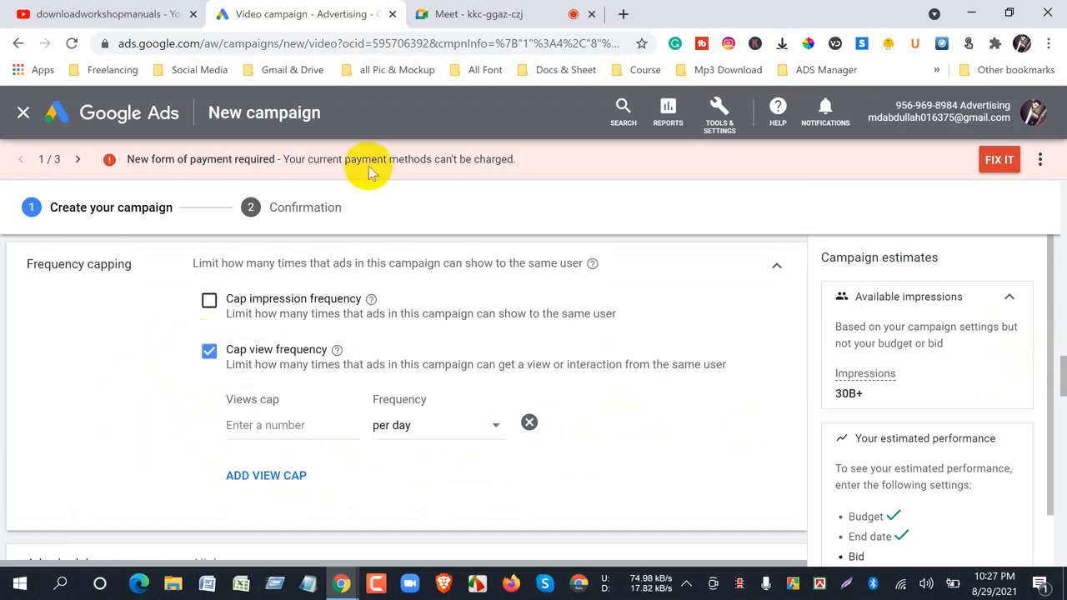
- Switch to the Google Meet call, admit the participant waiting to join, and check the call again for further join requests
click(426, 13)
click(690, 188)
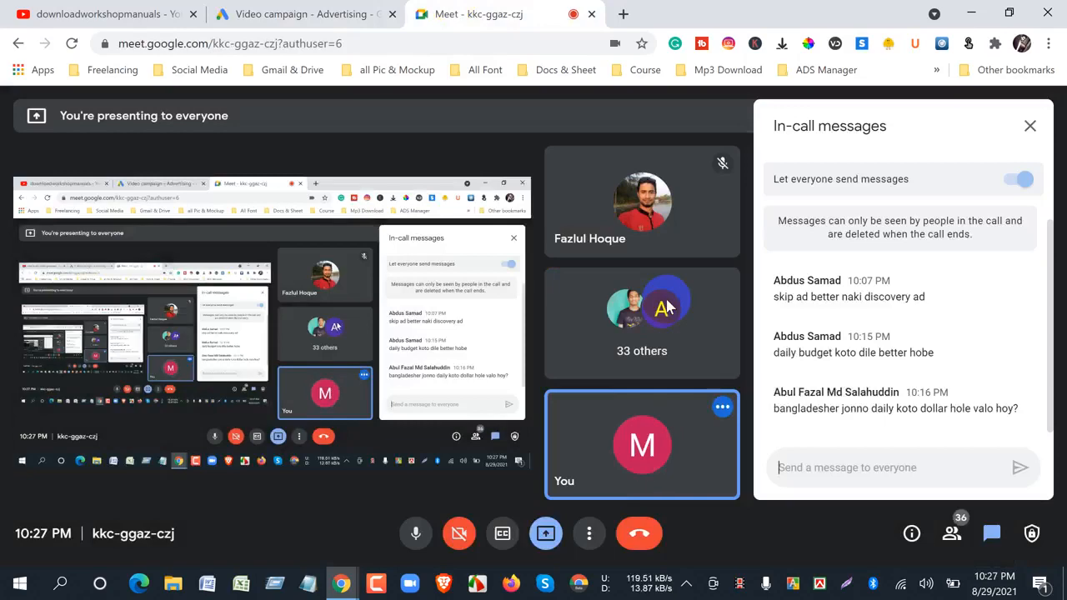
click(285, 14)
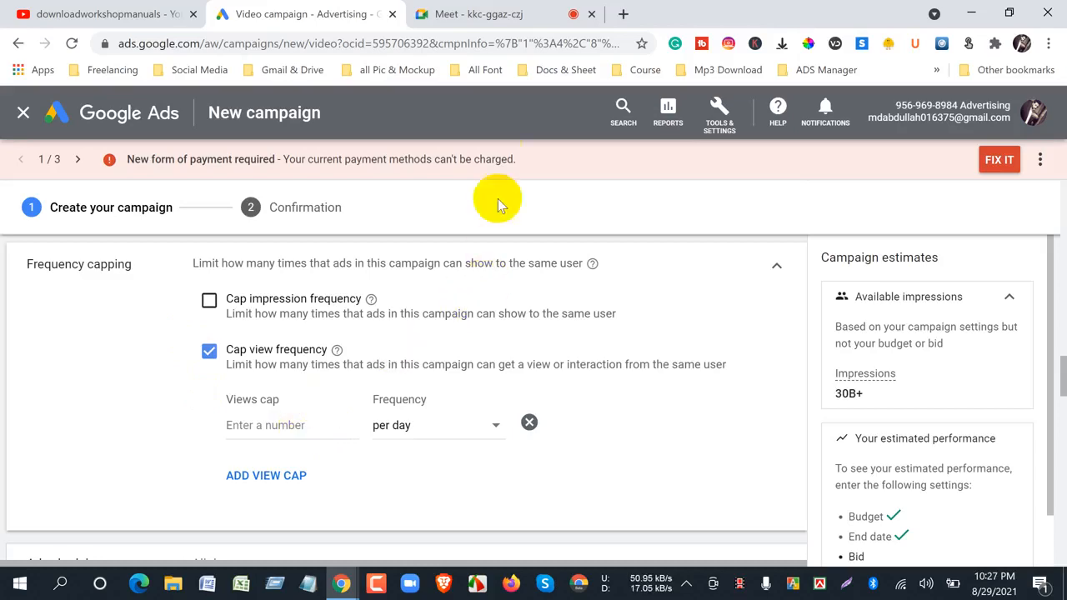
click(464, 23)
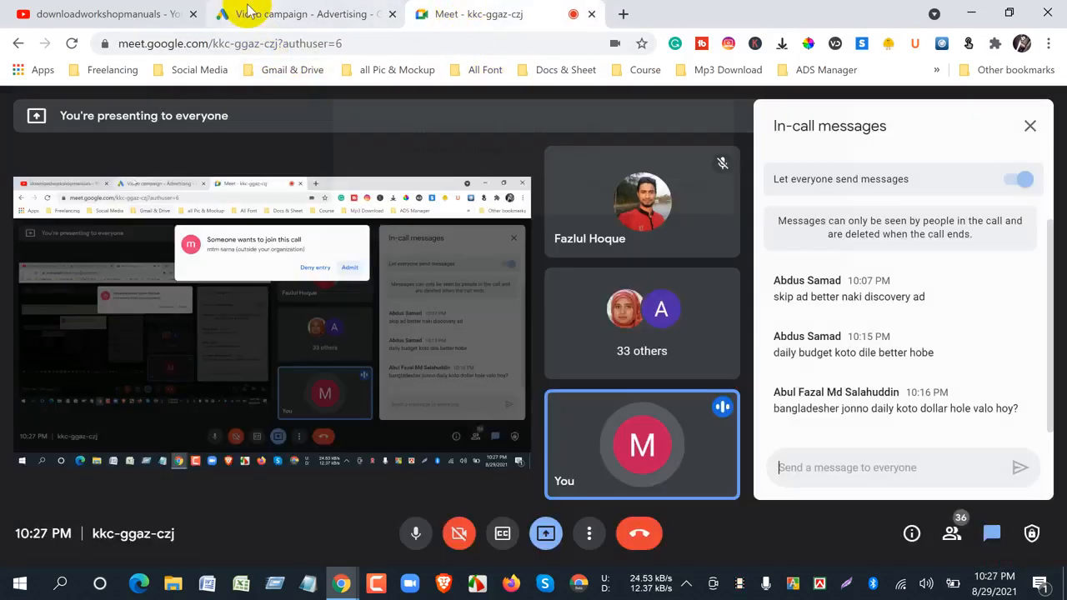
- Return to the Google Ads campaign and set the views cap under Cap view frequency to 3 per day
click(248, 12)
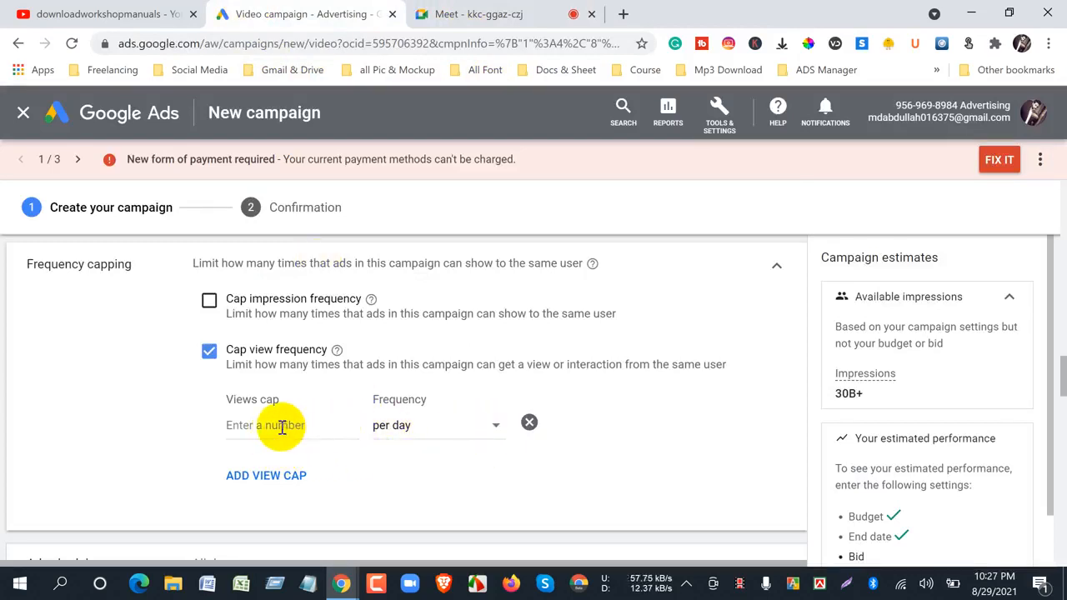
text(3)
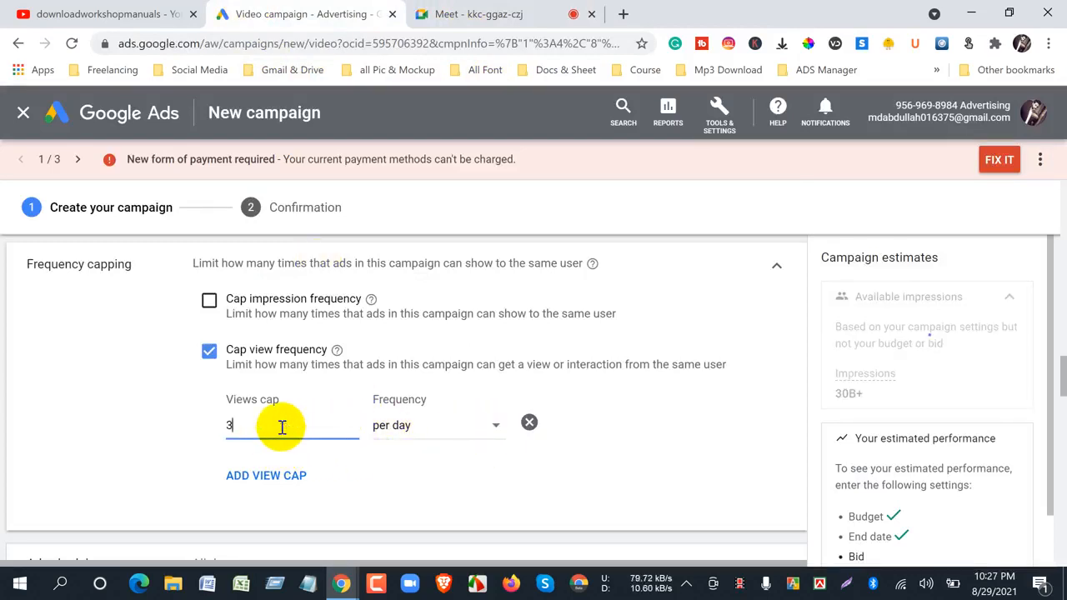
click(123, 450)
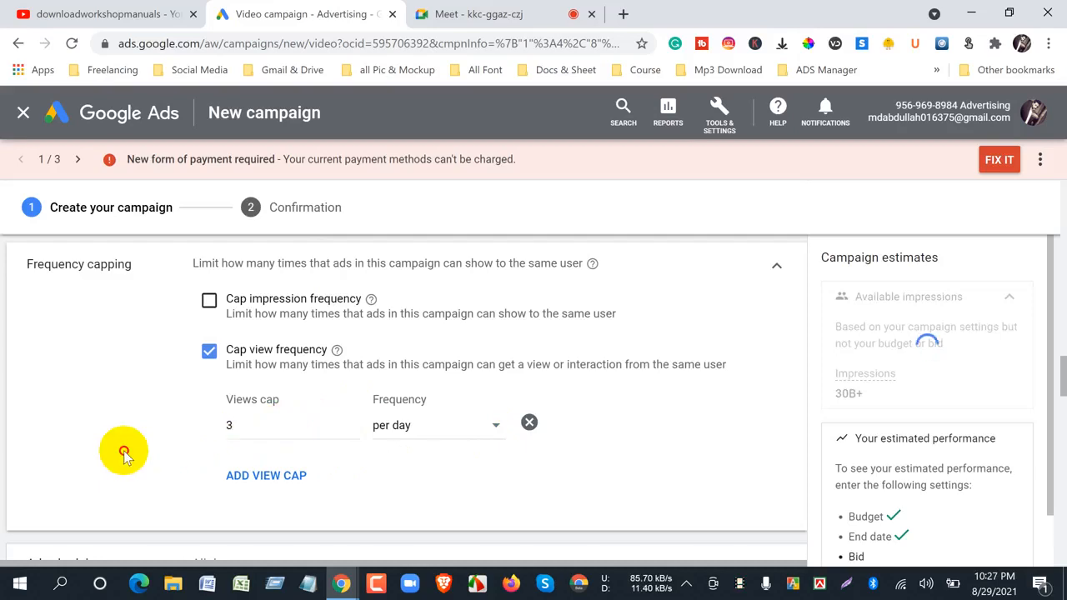
- View the YouTube channel's uploaded videos and check the Google Meet call, returning to the frequency capping settings in Google Ads
click(35, 12)
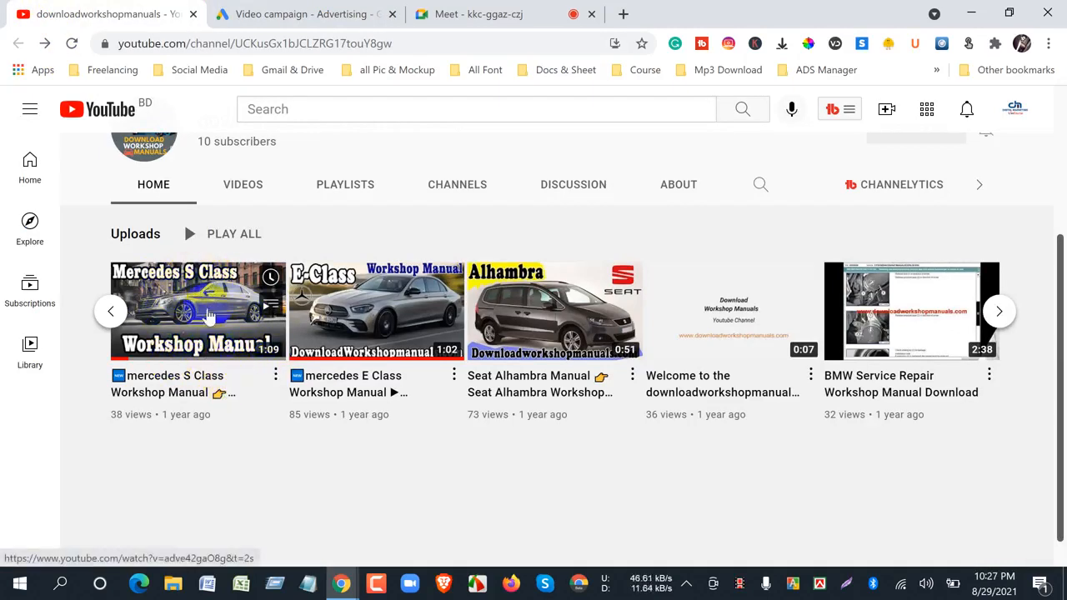
click(332, 15)
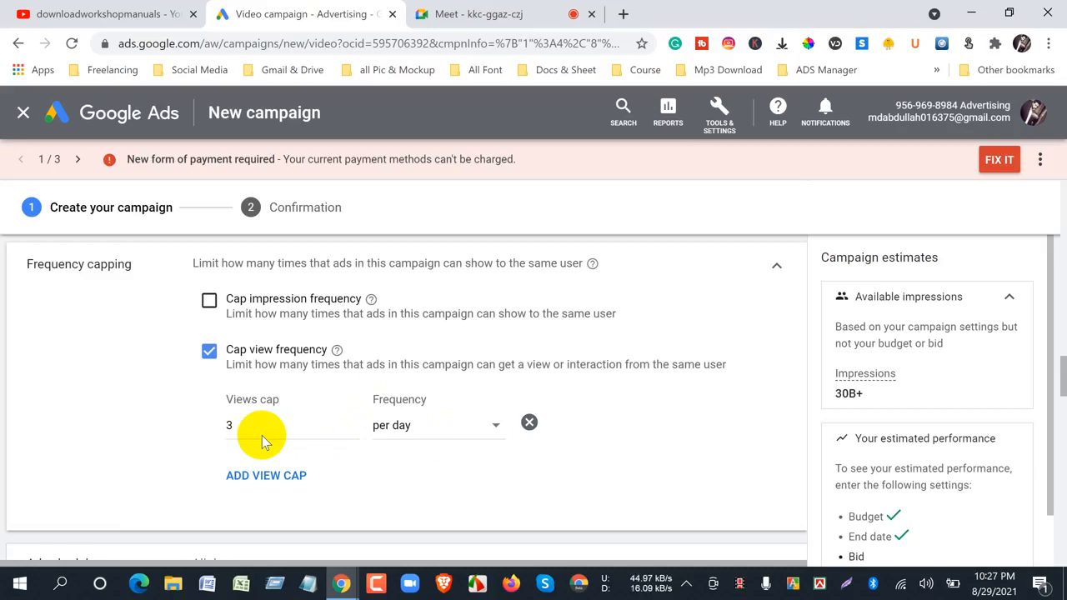
click(466, 16)
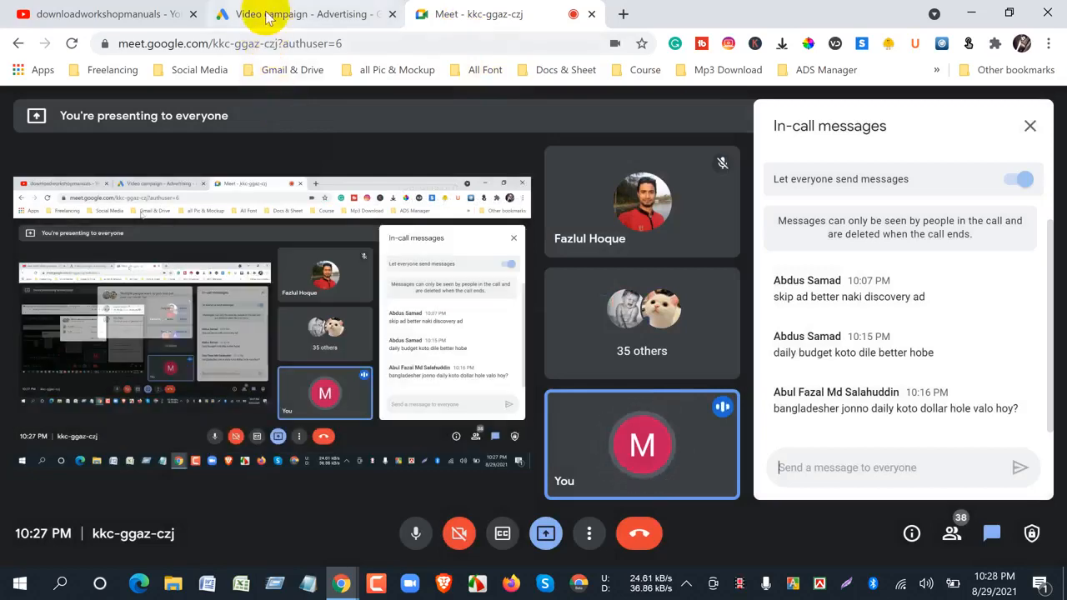
click(275, 13)
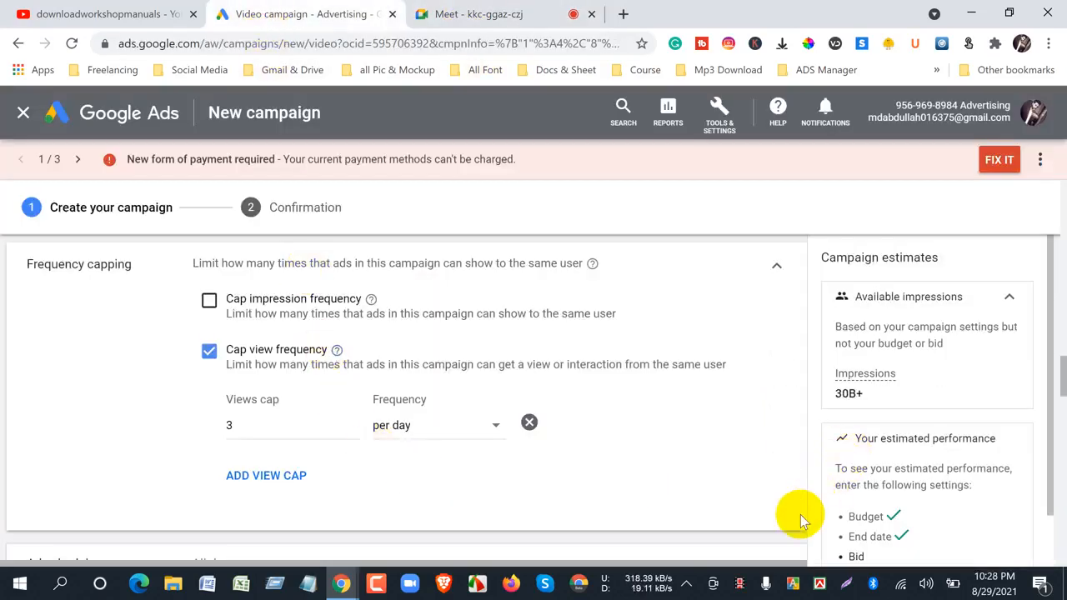
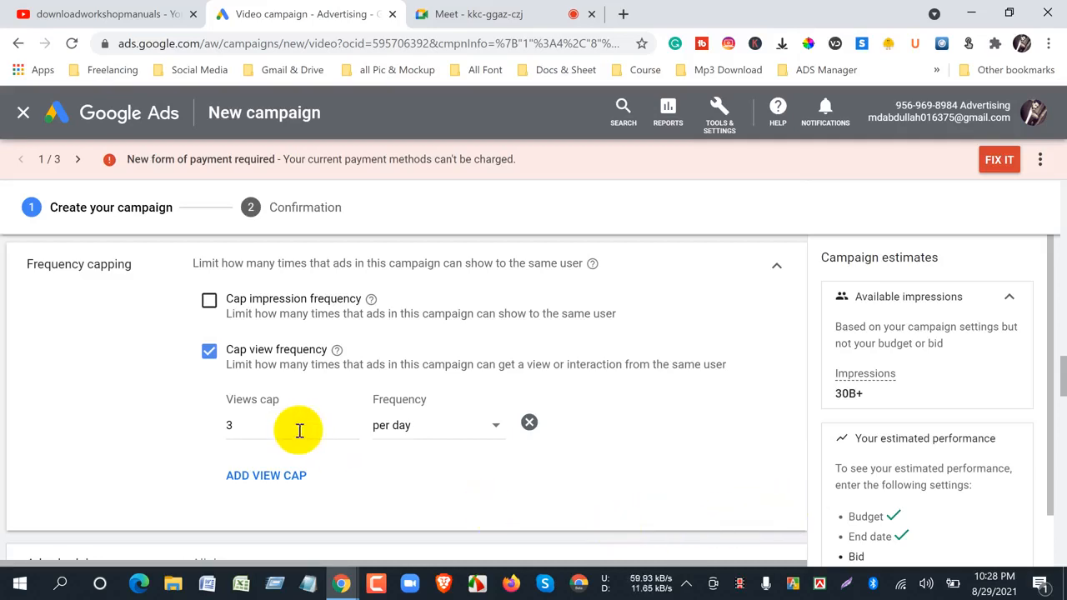
- Check the Google Meet call for join requests and messages, returning to the frequency capping settings in Google Ads
click(246, 430)
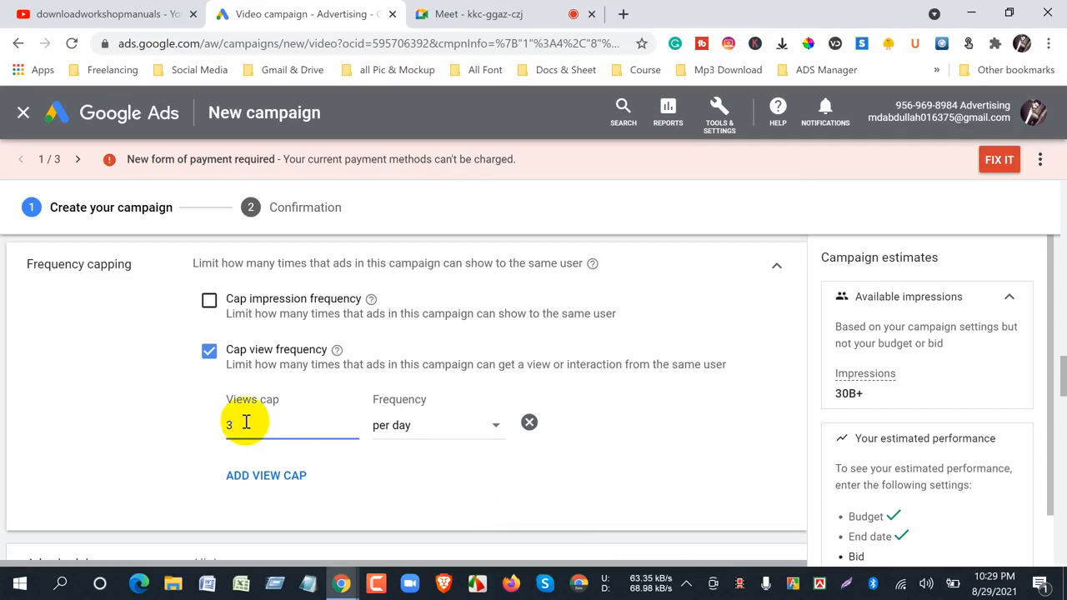
click(496, 23)
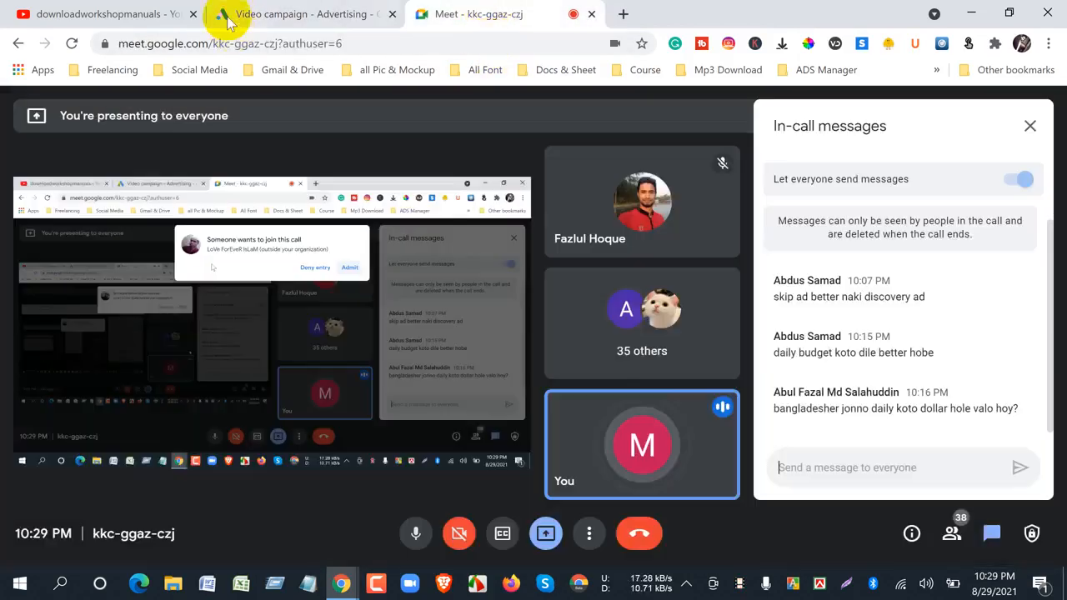
click(230, 17)
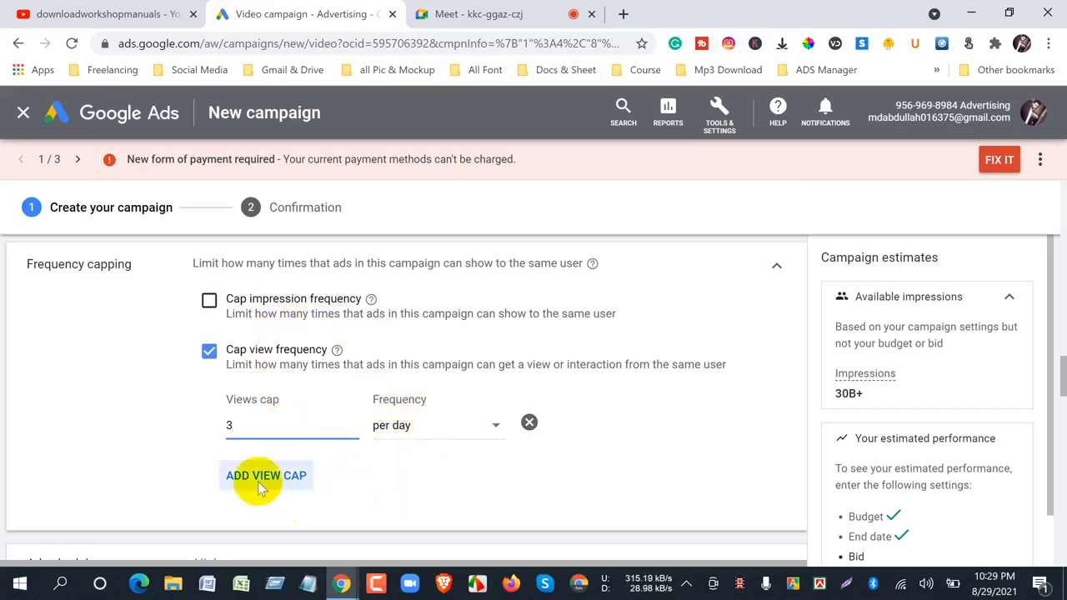
click(472, 16)
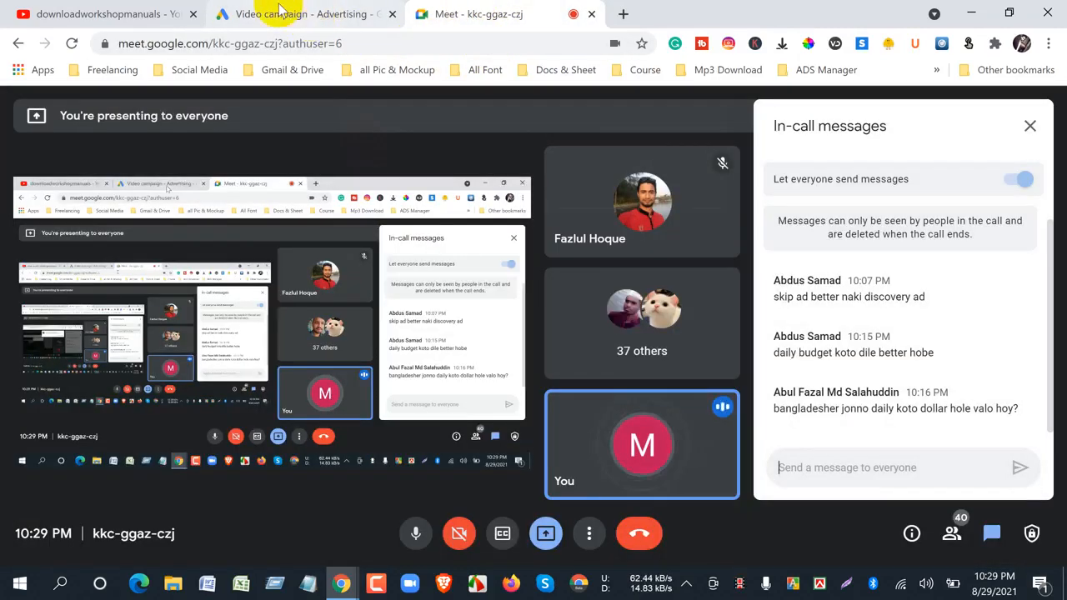
click(262, 13)
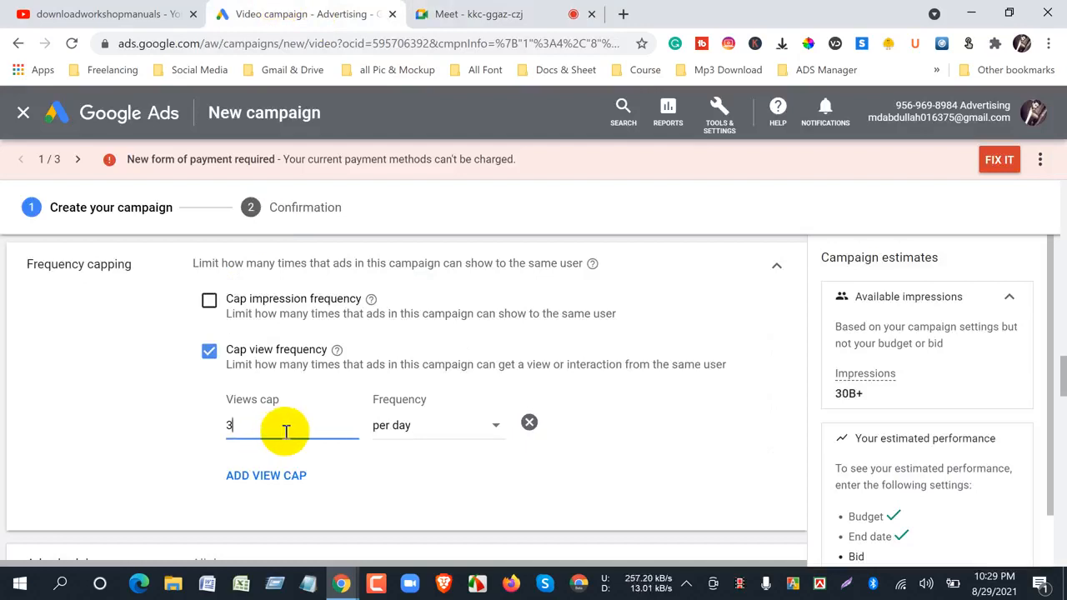
- Remove the 3-per-day view cap, and turn Cap view frequency off and on again
click(530, 423)
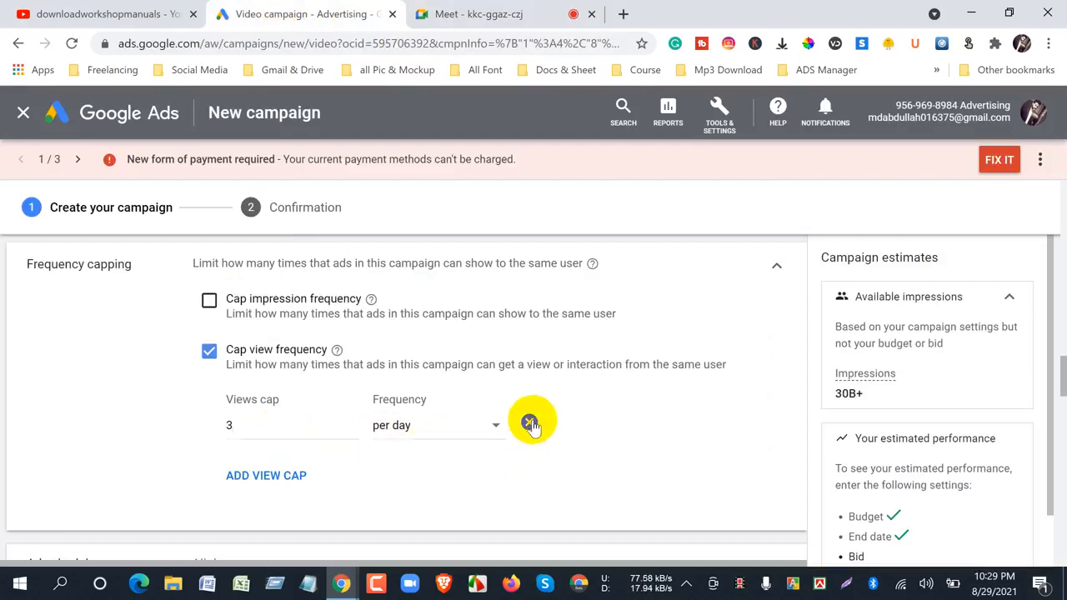
click(210, 354)
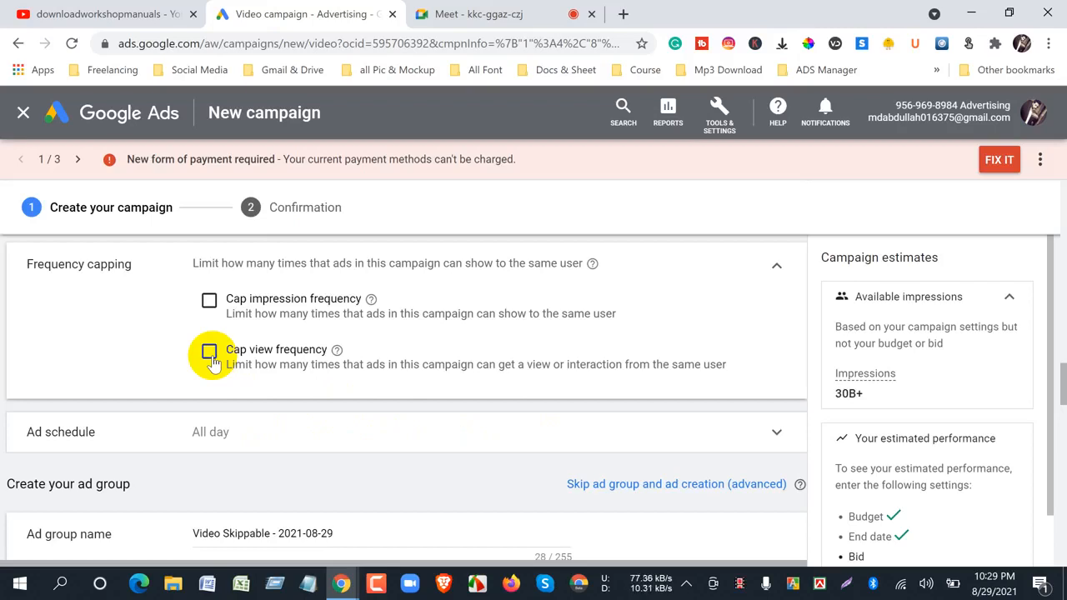
click(209, 352)
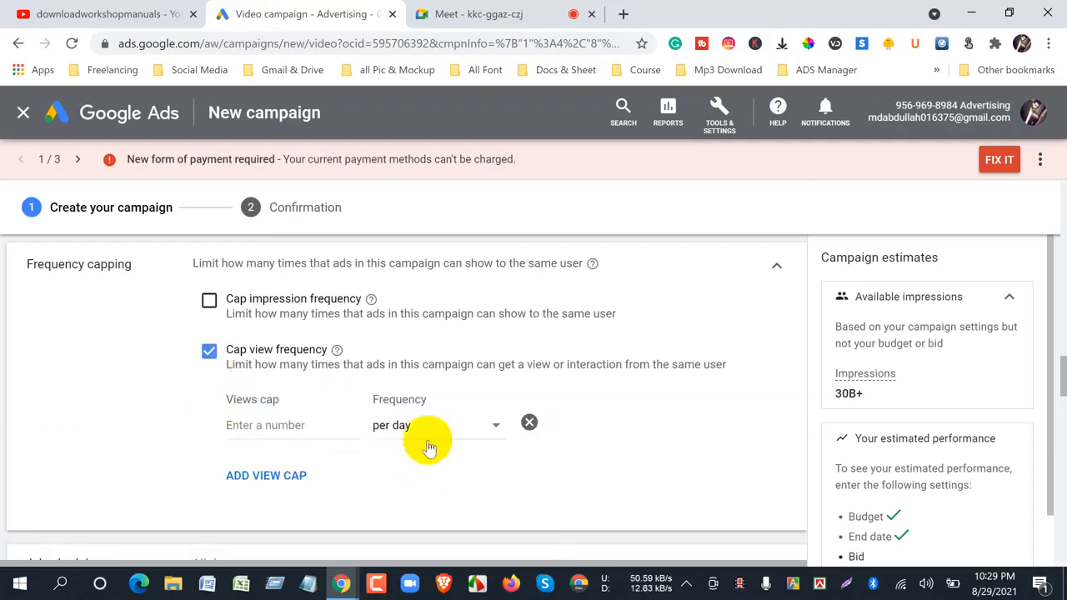
- Set the view cap to 10 views per week, viewing the YouTube channel's uploads before choosing the frequency
click(289, 427)
text(10)
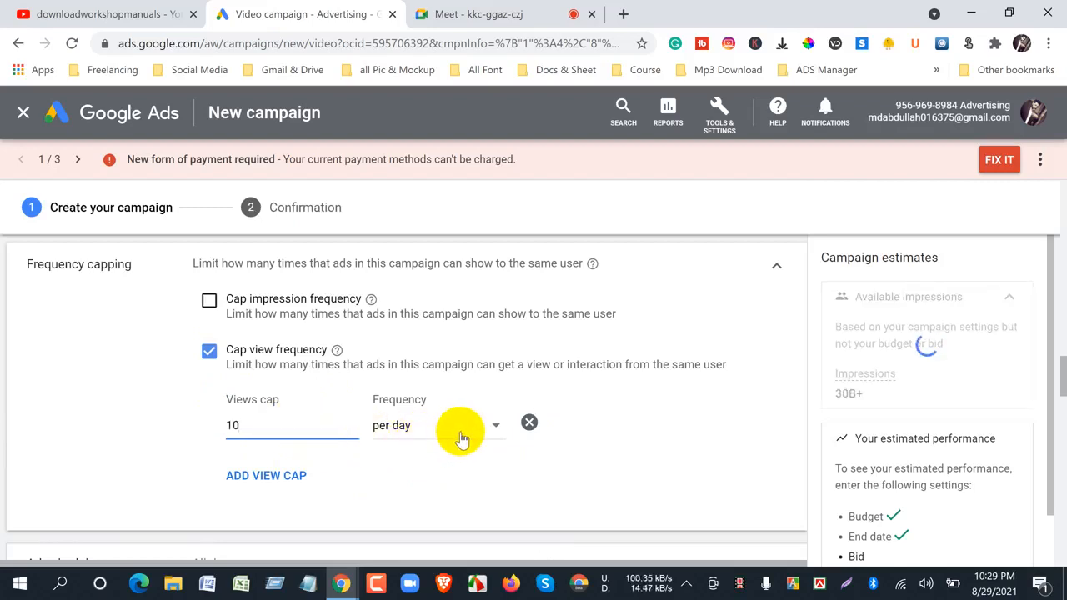
click(498, 430)
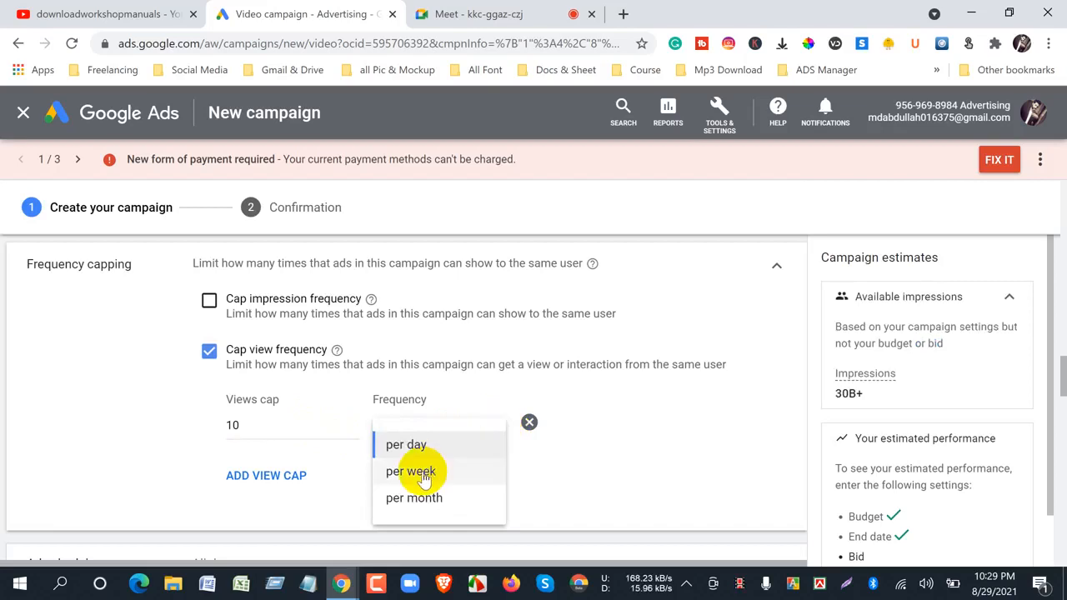
click(73, 15)
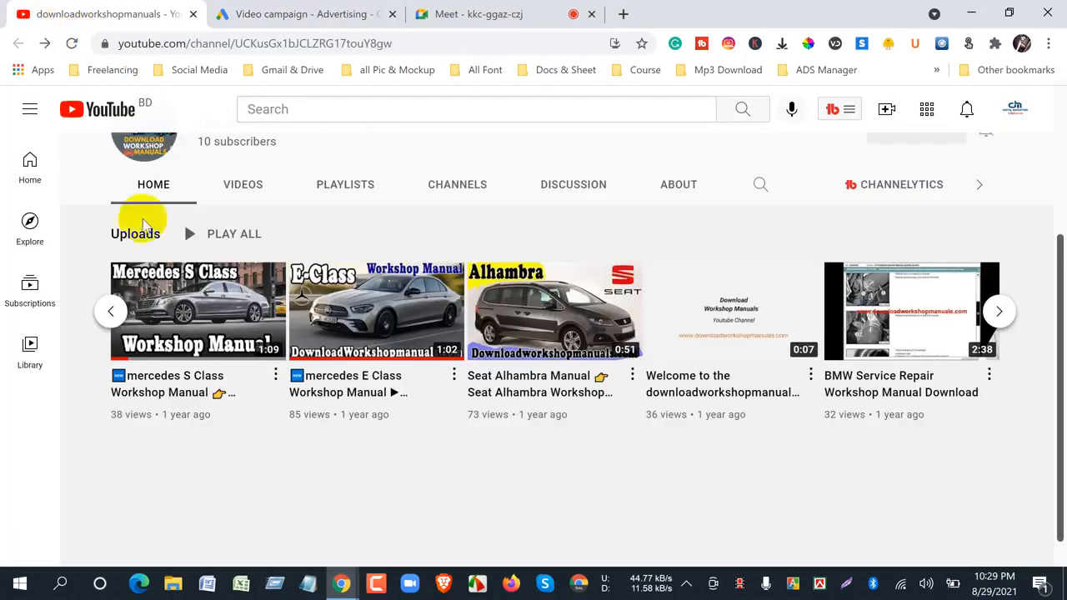
click(324, 19)
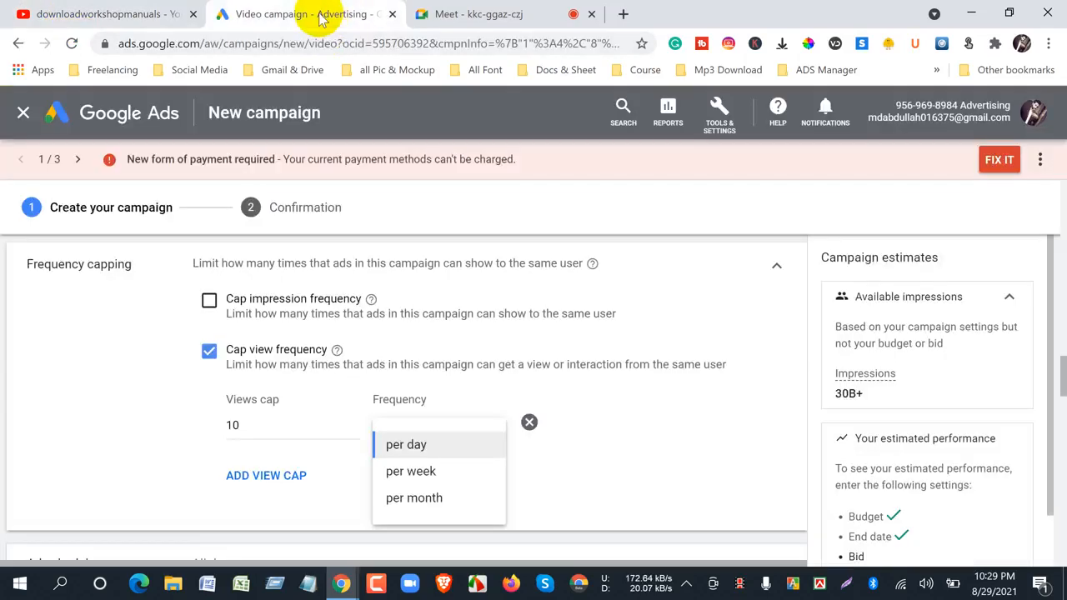
click(397, 474)
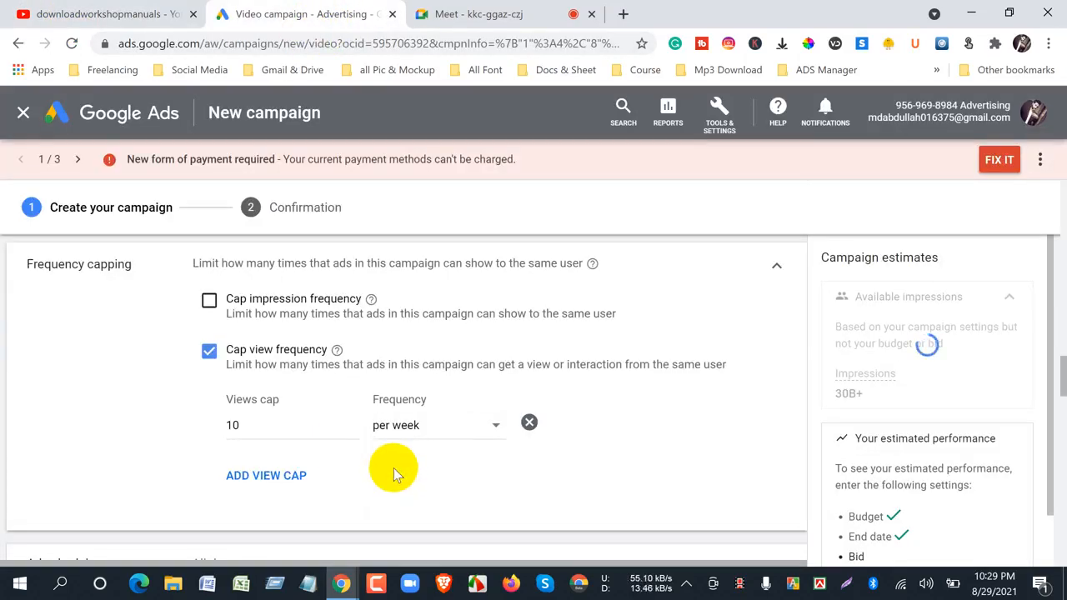
- Set the weekly views cap to 30, and view the channel's uploaded videos on YouTube before returning to Google Ads
drag(255, 424, 200, 427)
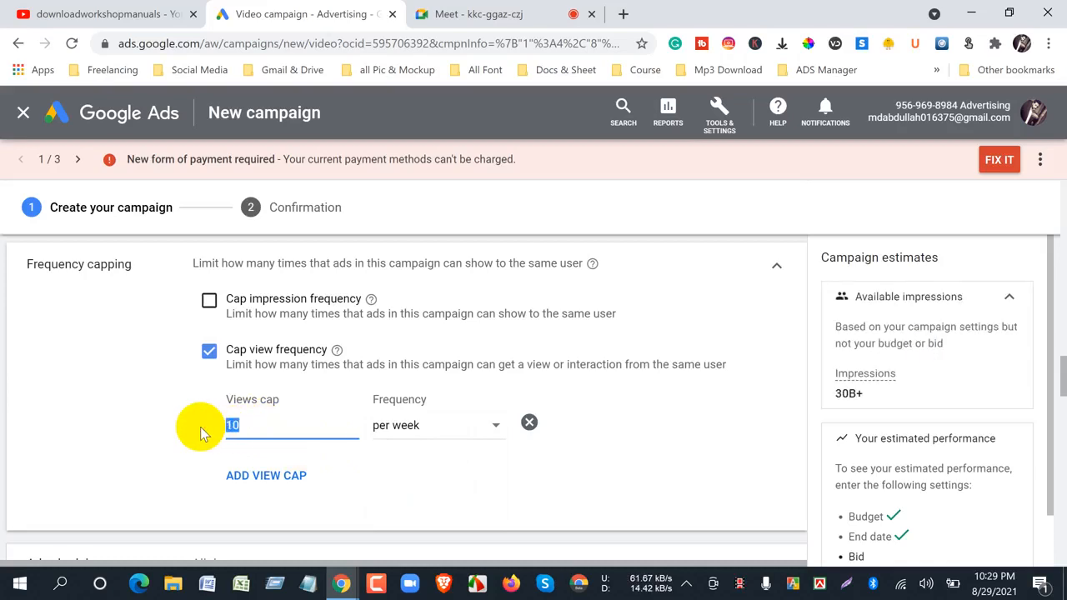
text(30)
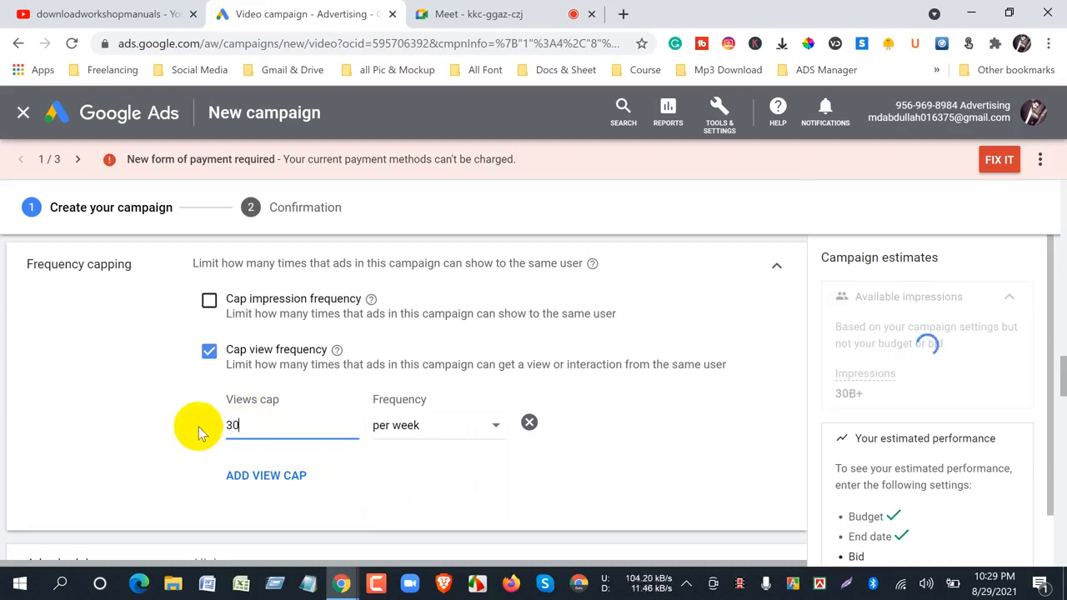
click(198, 427)
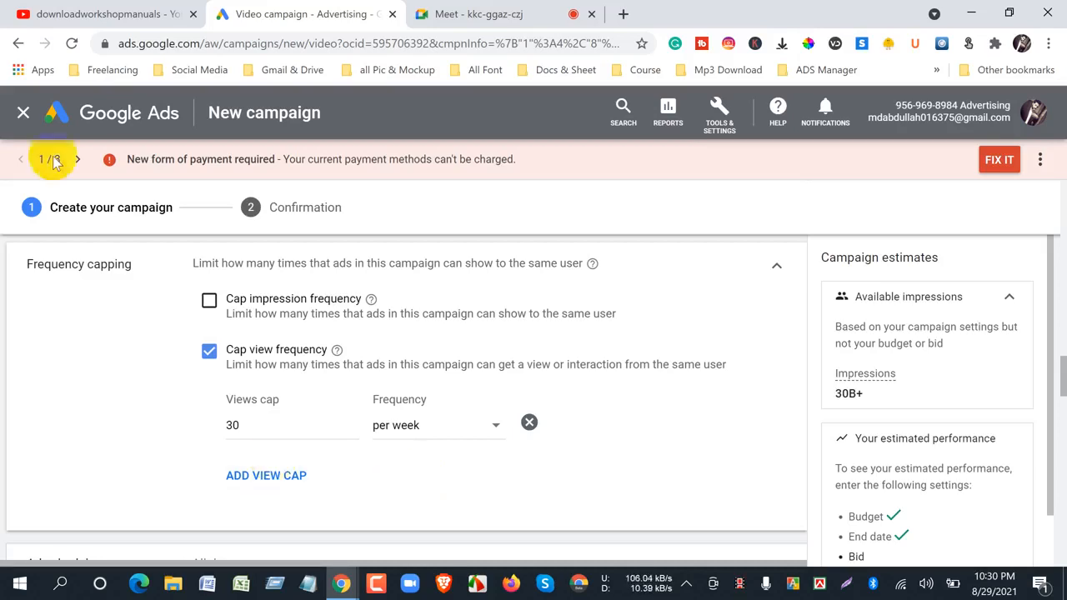
click(42, 12)
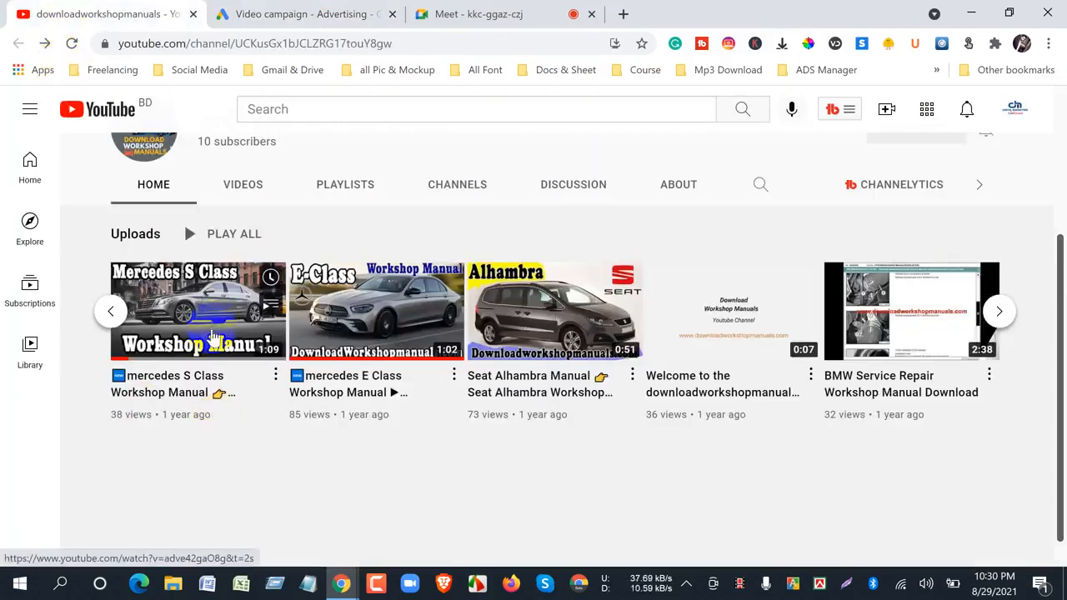
click(242, 11)
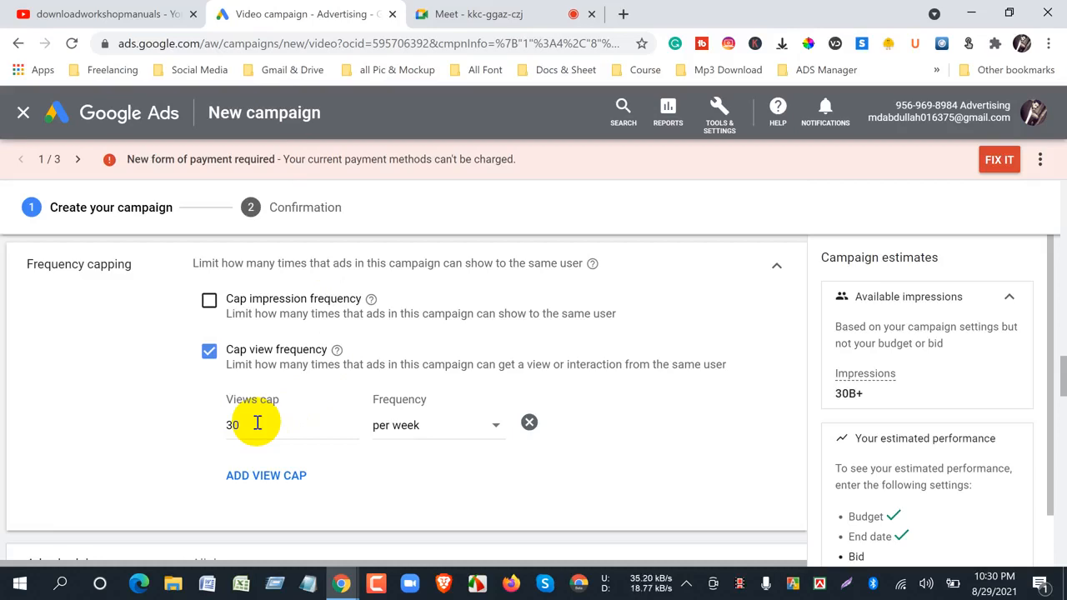
- Remove the weekly view cap and disable Cap view frequency, looking at the YouTube channel's uploads again
click(530, 423)
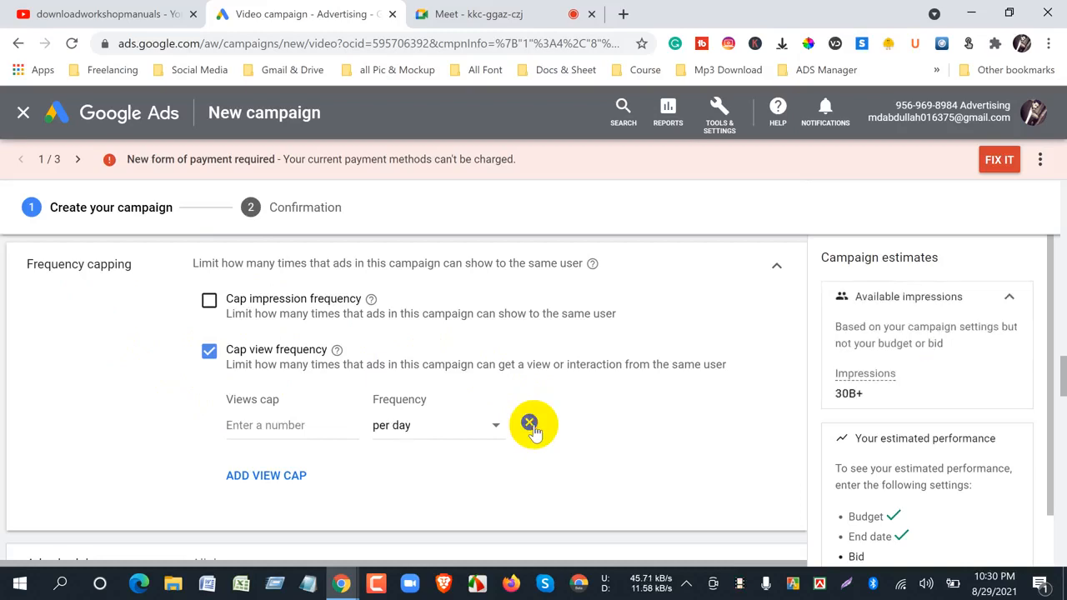
click(209, 351)
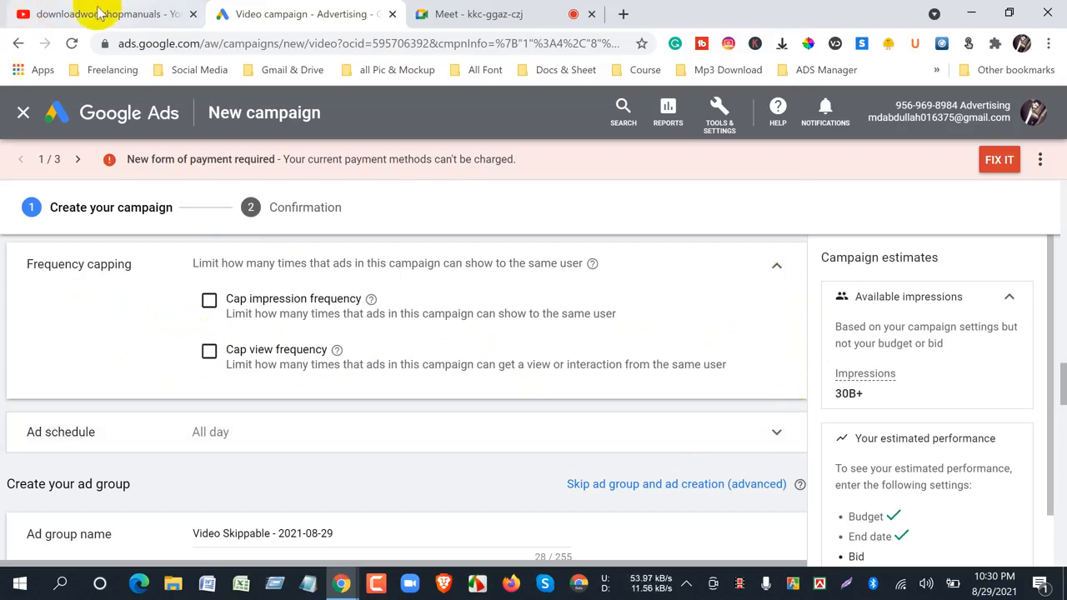
click(50, 14)
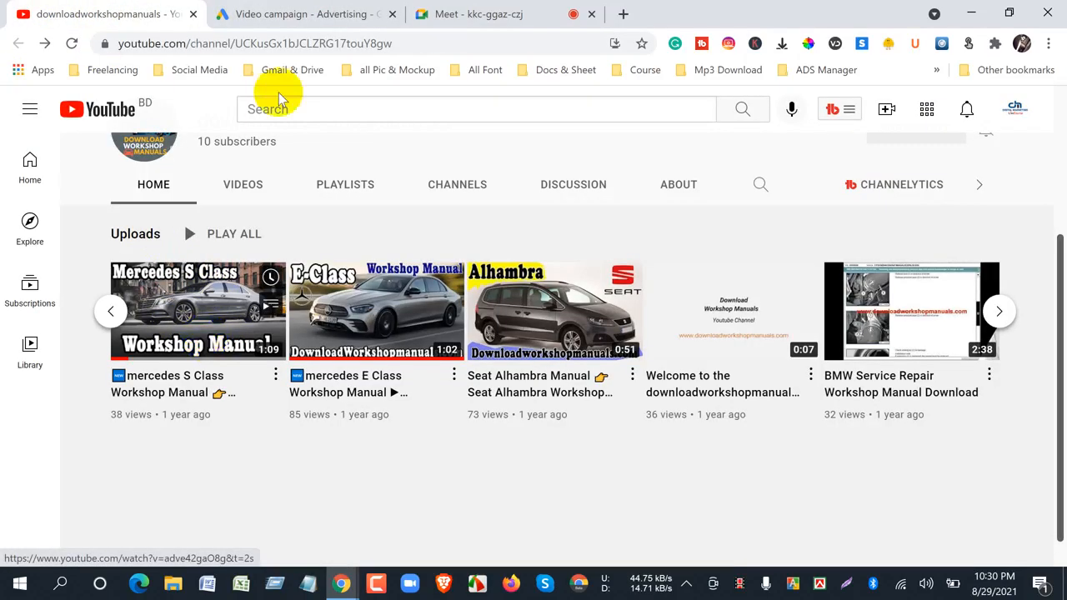
click(286, 15)
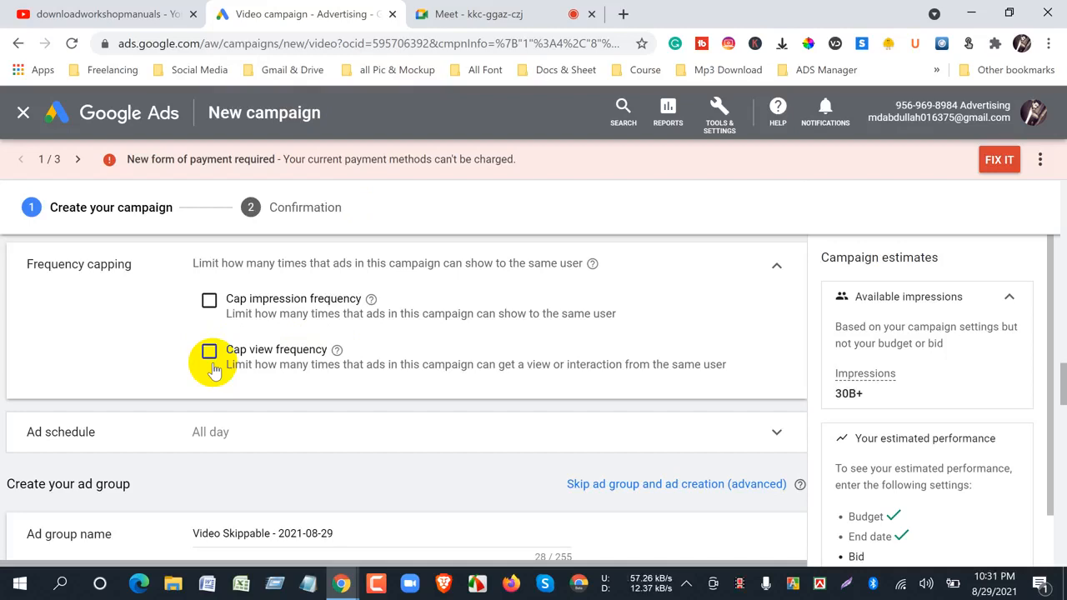
- Try Cap view frequency with a views cap of 5 per day, and disable it again under Frequency capping
drag(27, 264, 125, 264)
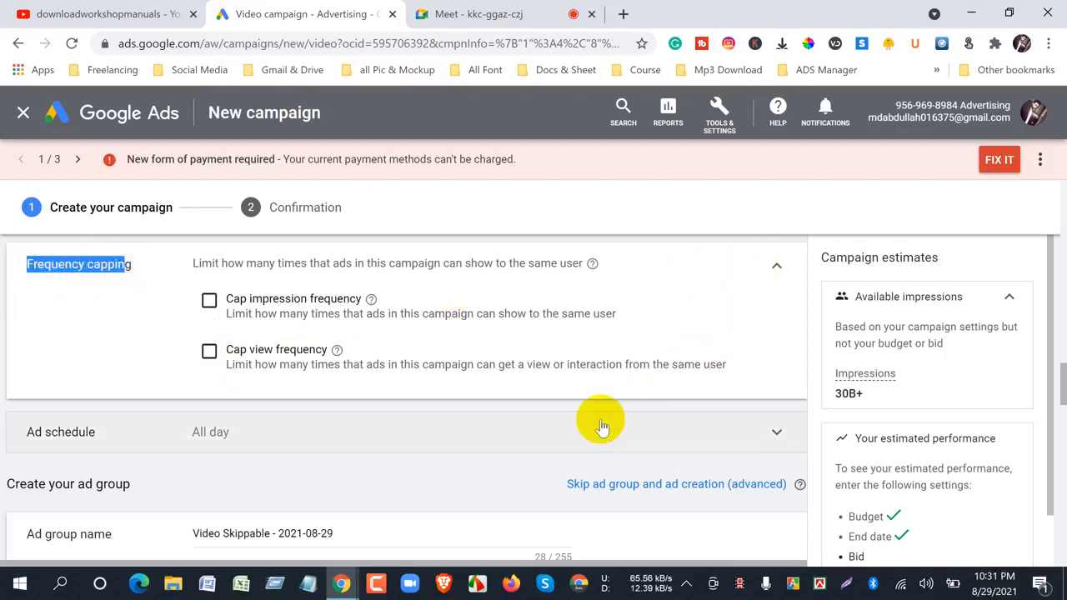
click(540, 406)
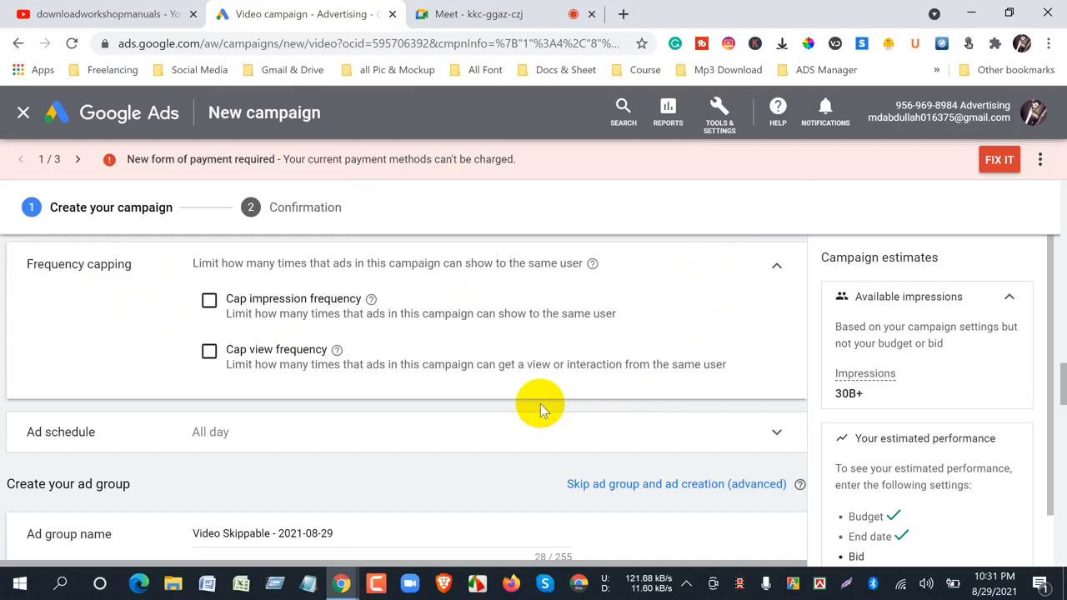
click(208, 353)
click(262, 426)
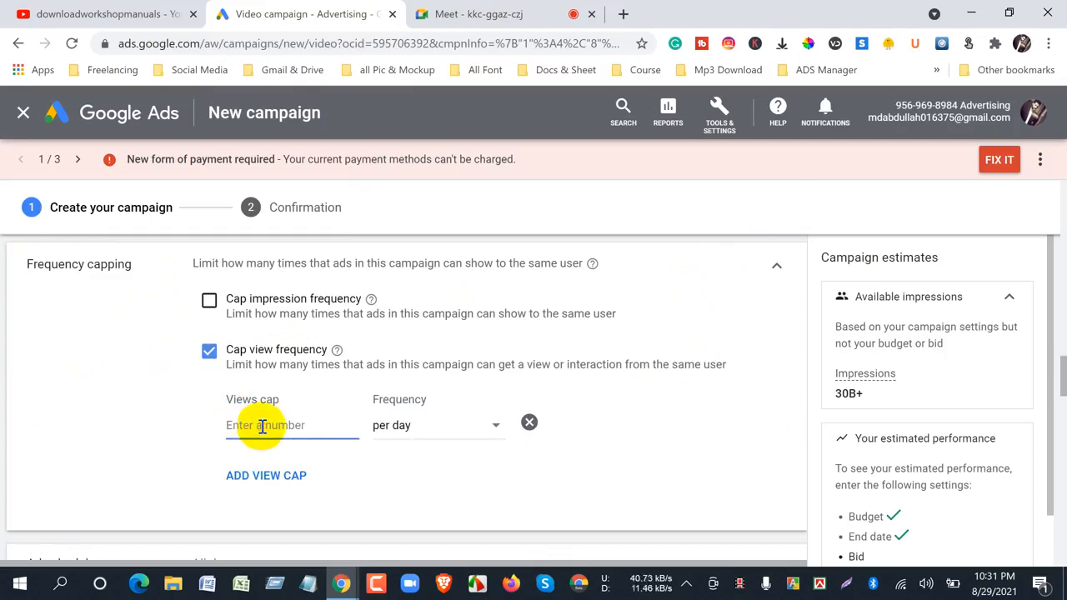
text(5)
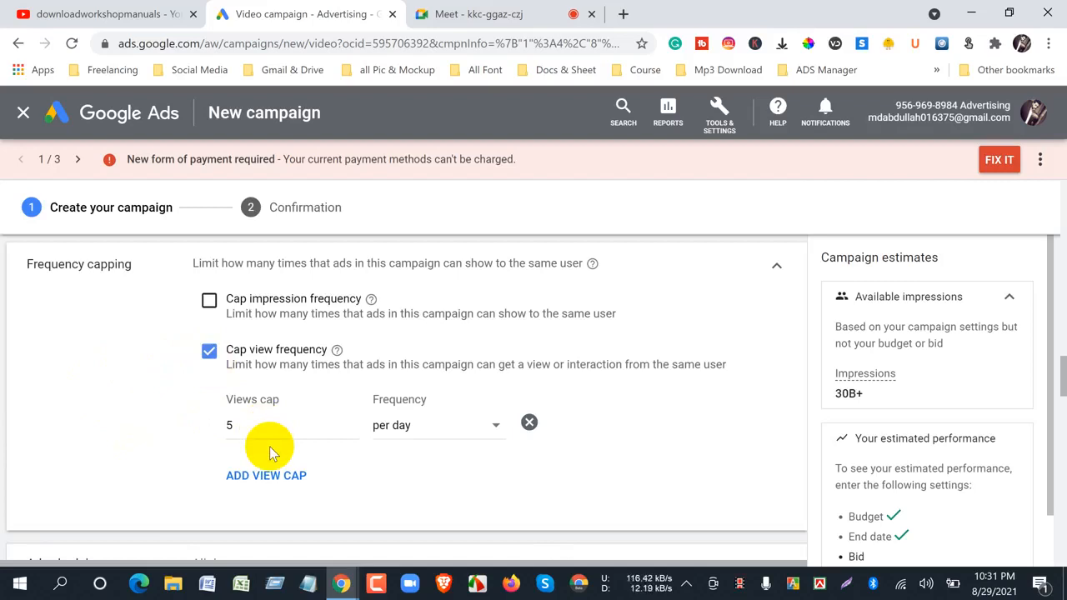
click(210, 355)
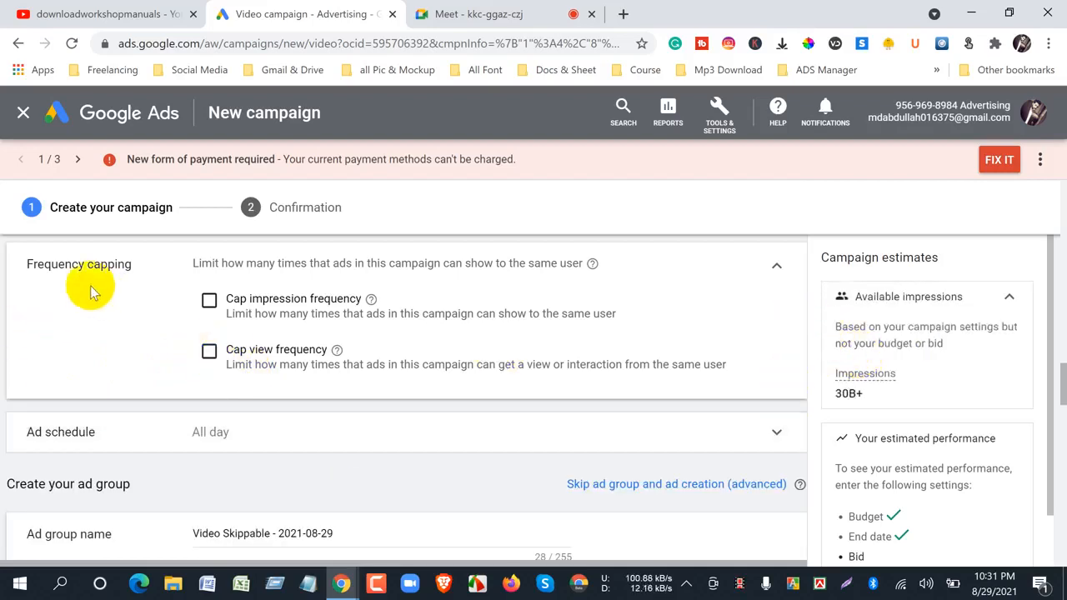
drag(25, 263, 133, 263)
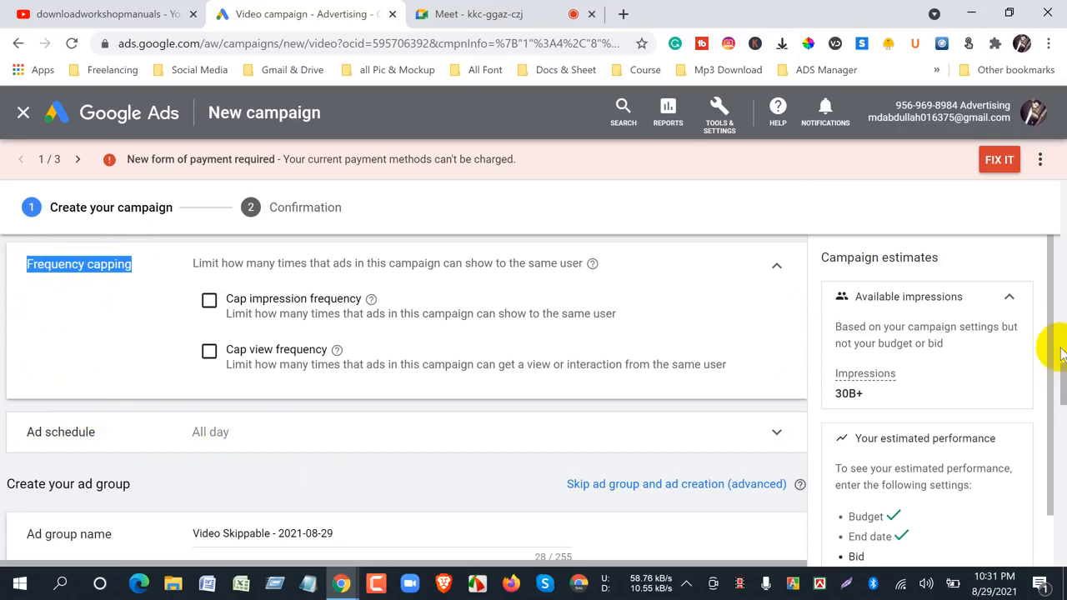
- Replace the default ad group name with "mercedes s class"
drag(1062, 379, 1063, 386)
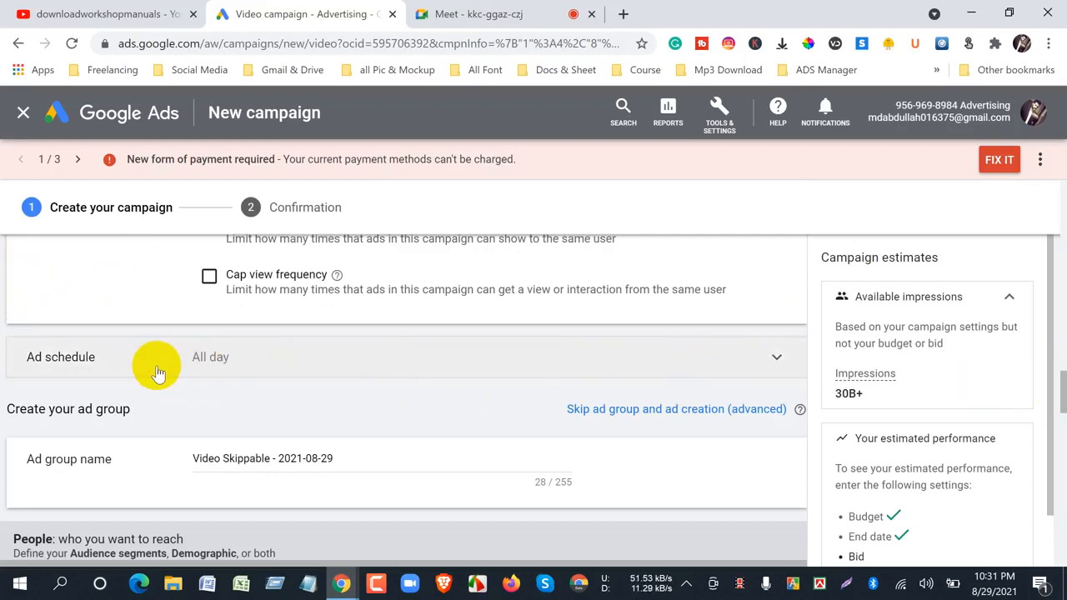
drag(1060, 386, 1060, 403)
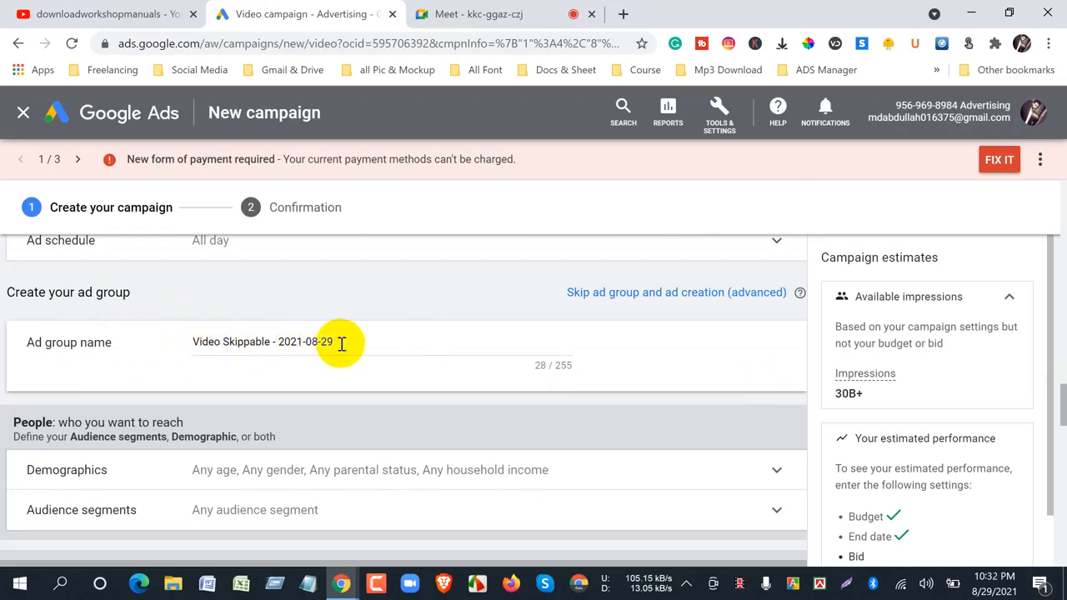
drag(342, 342, 162, 345)
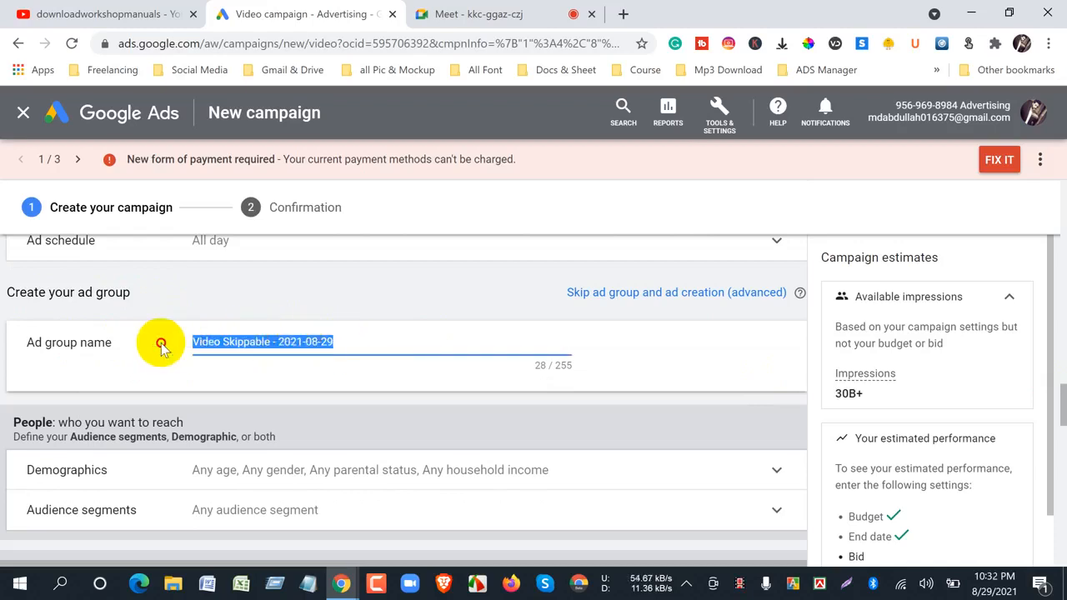
text(merc)
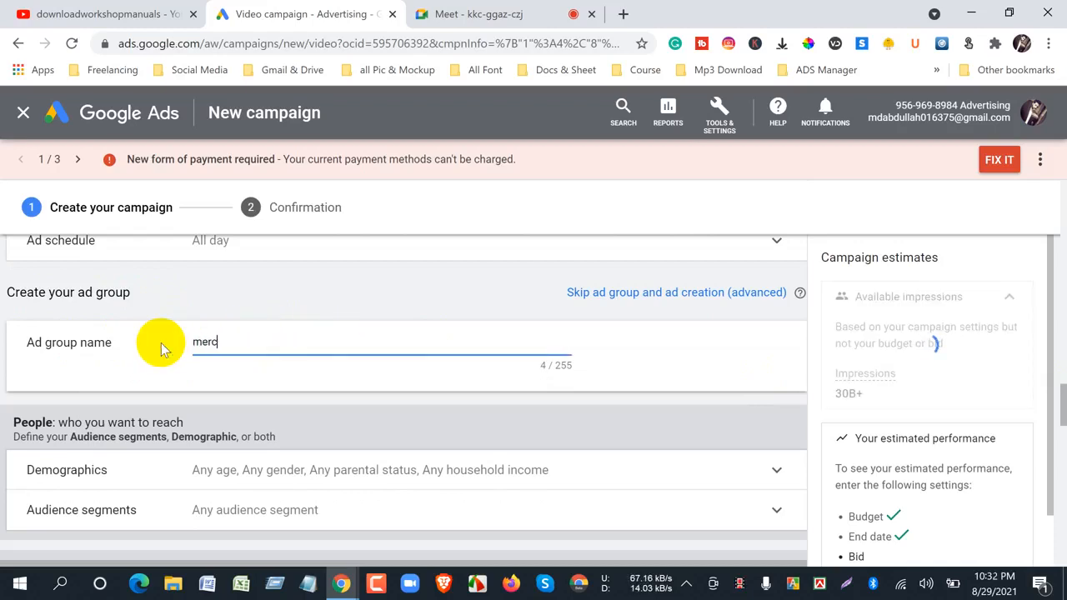
text(edes s class)
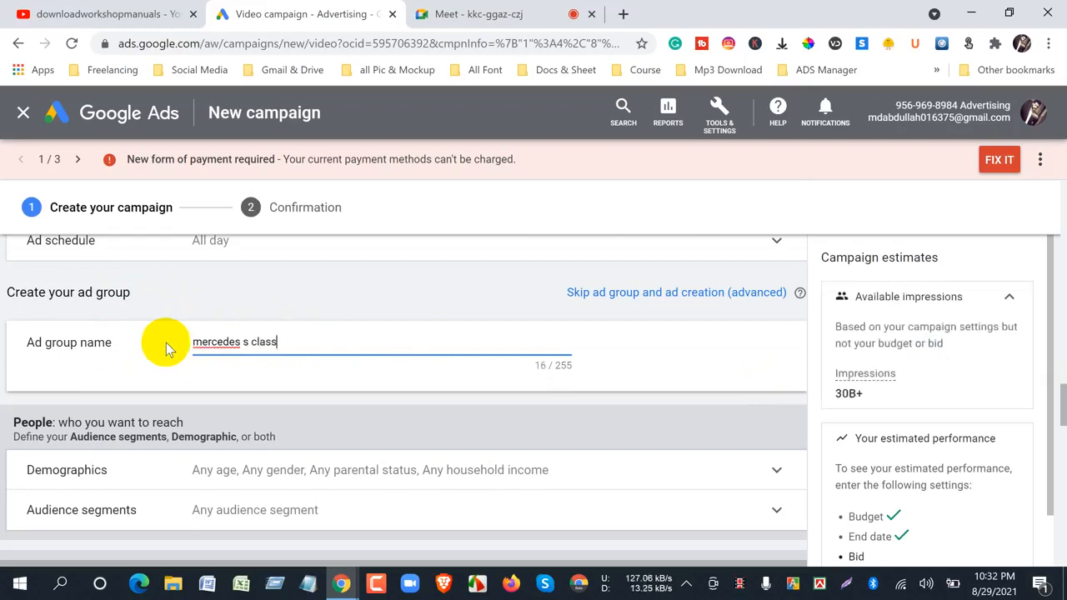
- Exclude Unknown gender, age, parental status and household income, plus the Lower 50% income group, from the ad group's demographic targeting
scroll(166, 343, down, 3)
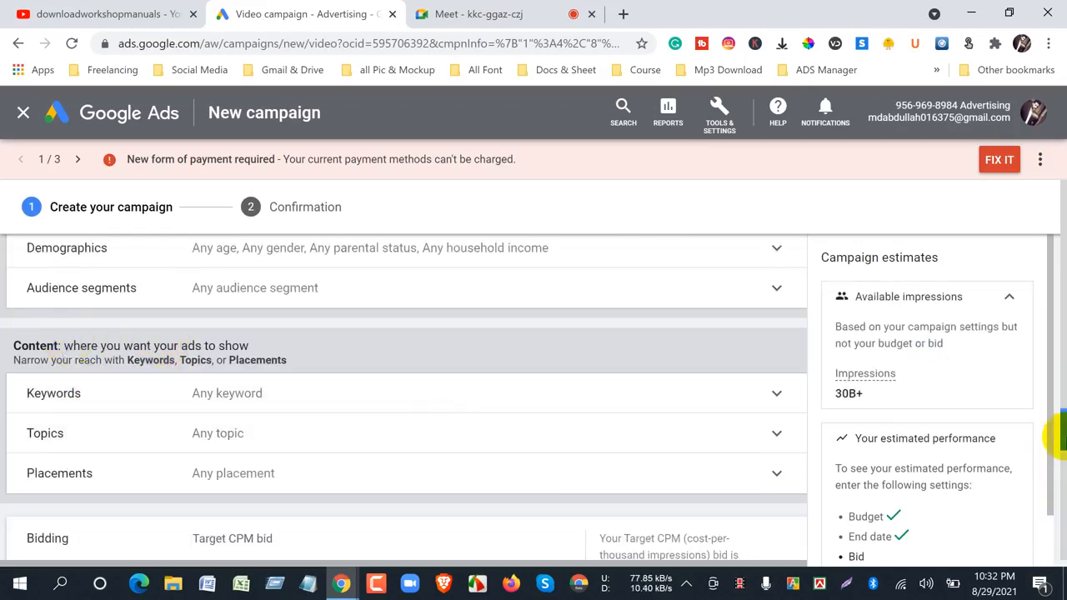
drag(1063, 434, 1056, 417)
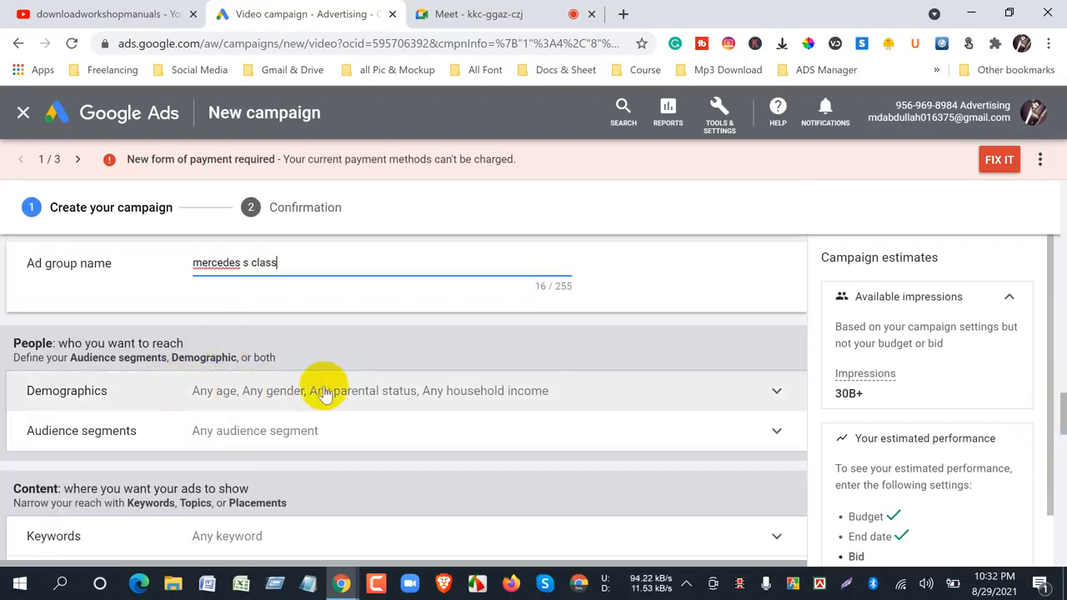
click(775, 395)
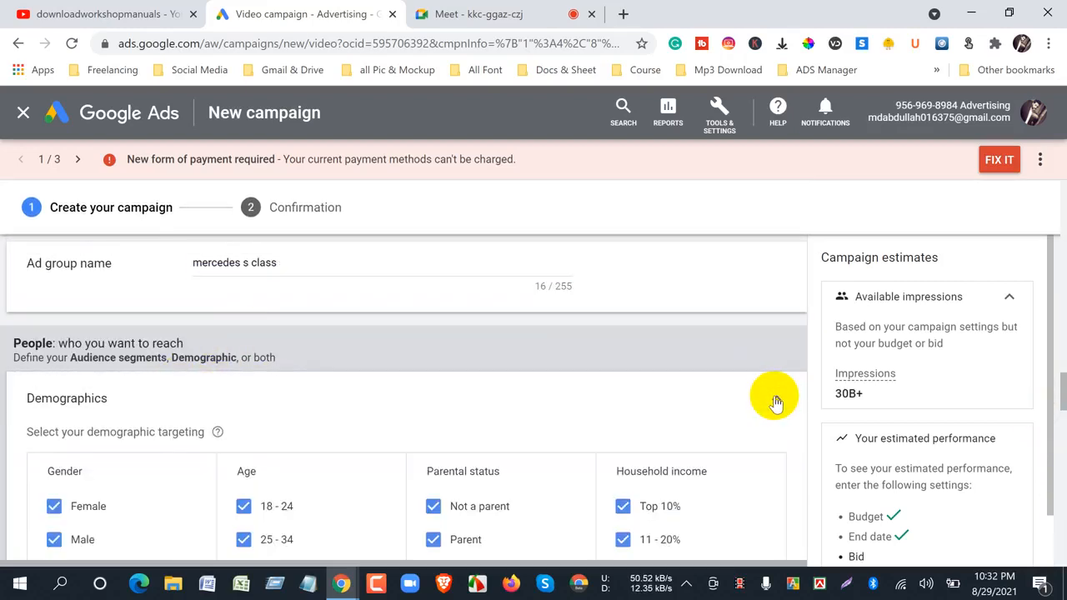
scroll(776, 396, down, 3)
click(243, 490)
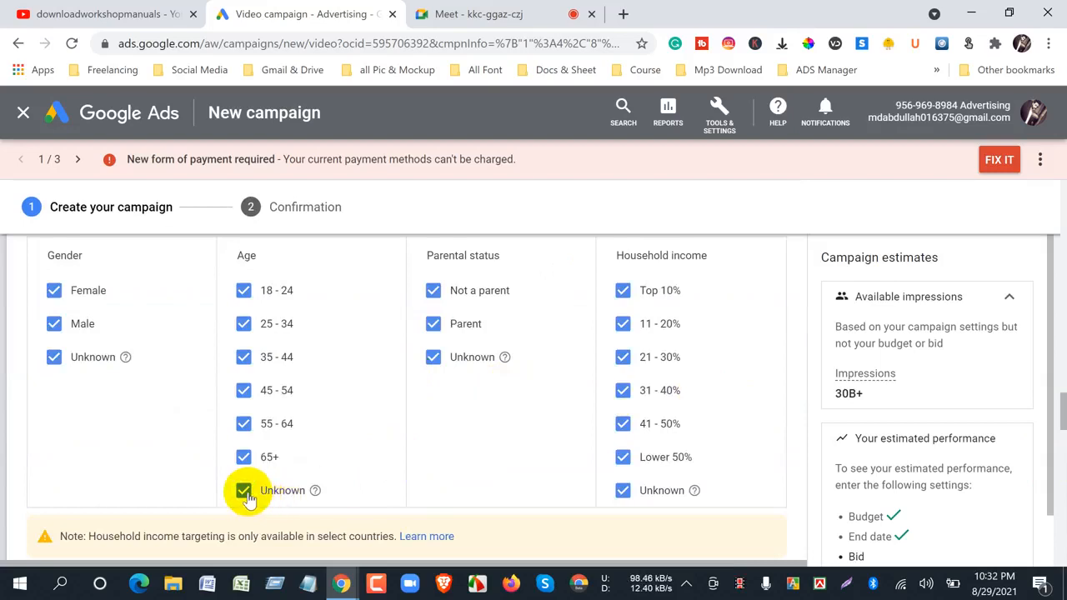
click(53, 367)
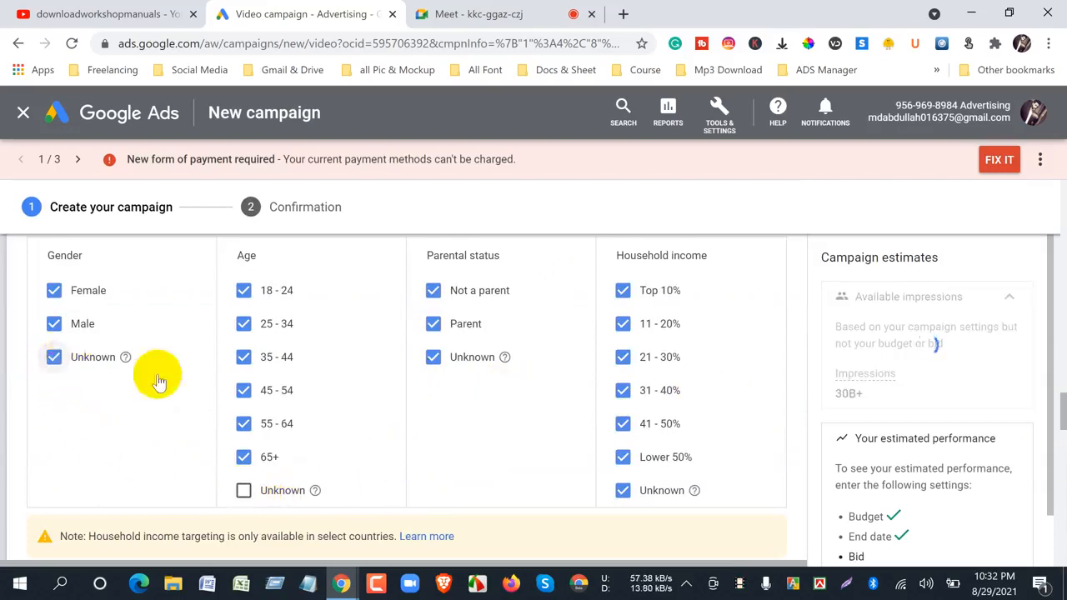
click(435, 360)
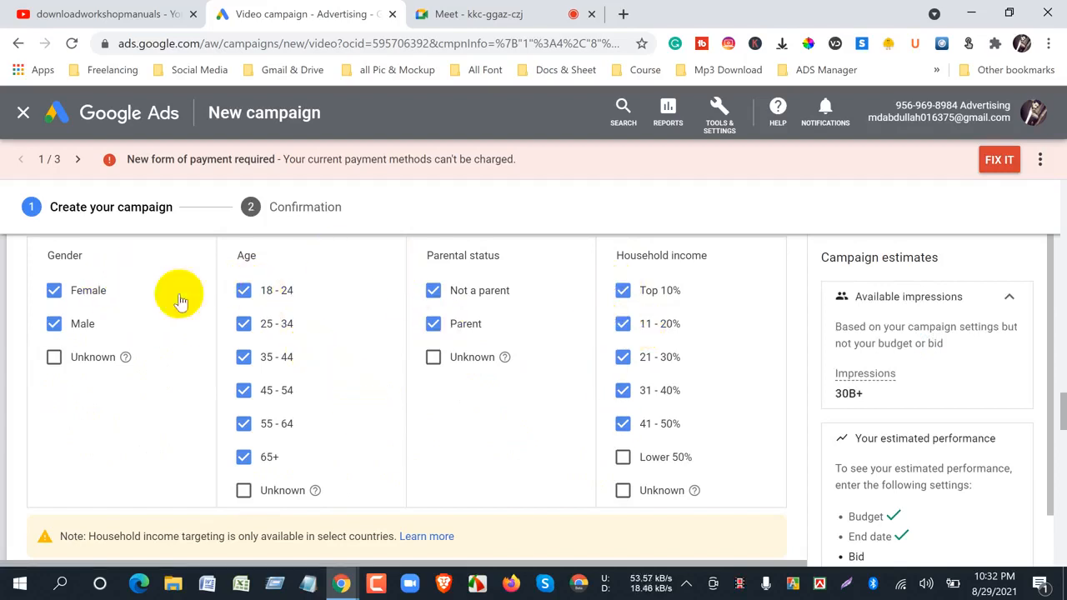
- View the channel's uploads on YouTube, and try excluding the 18 - 24 age group in Google Ads before including it again
click(87, 14)
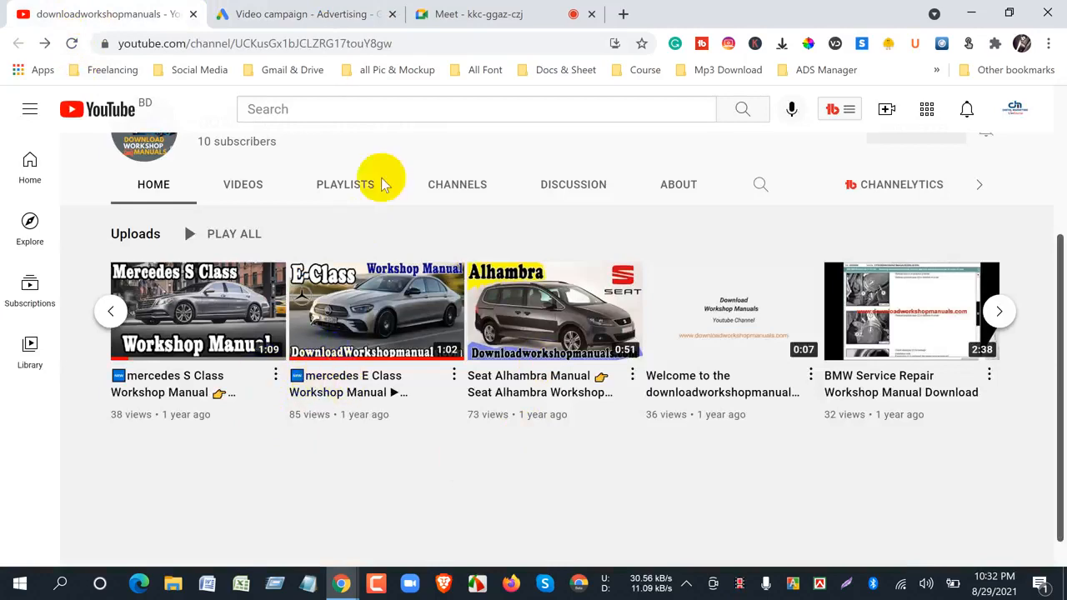
click(291, 10)
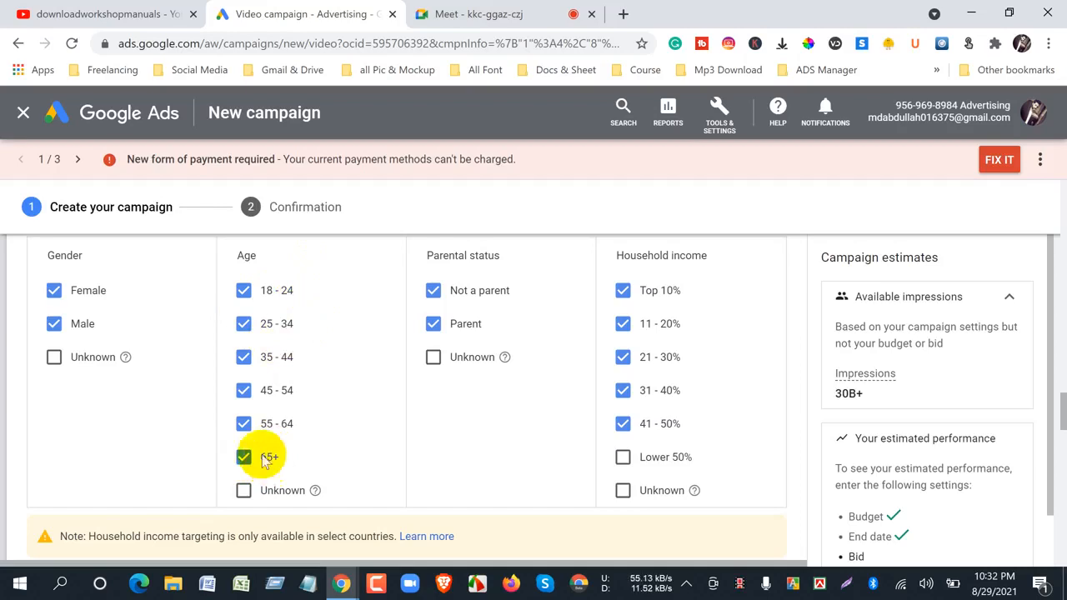
click(241, 294)
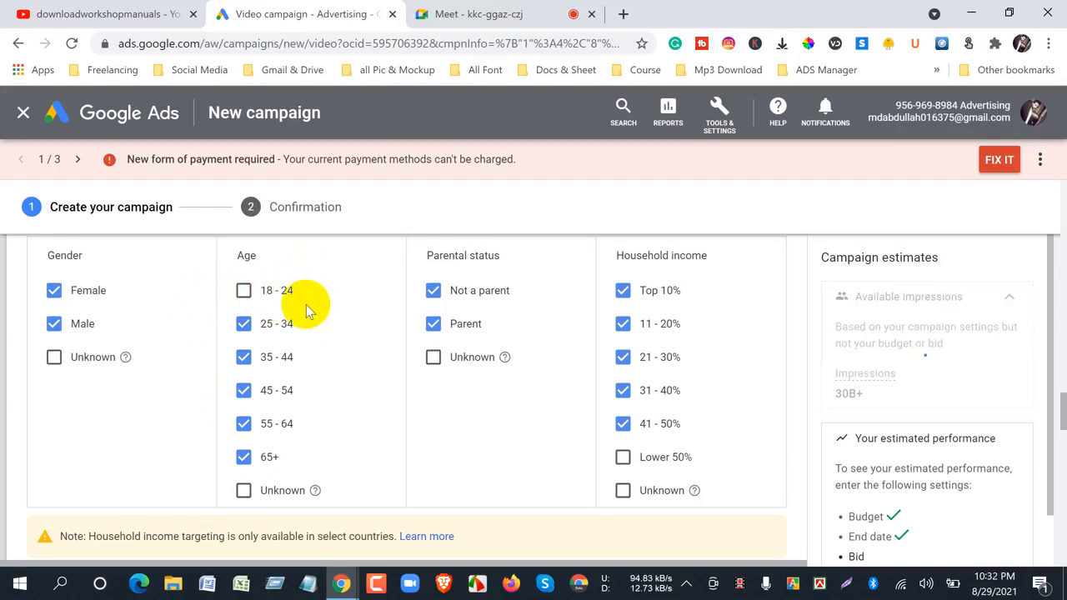
click(242, 297)
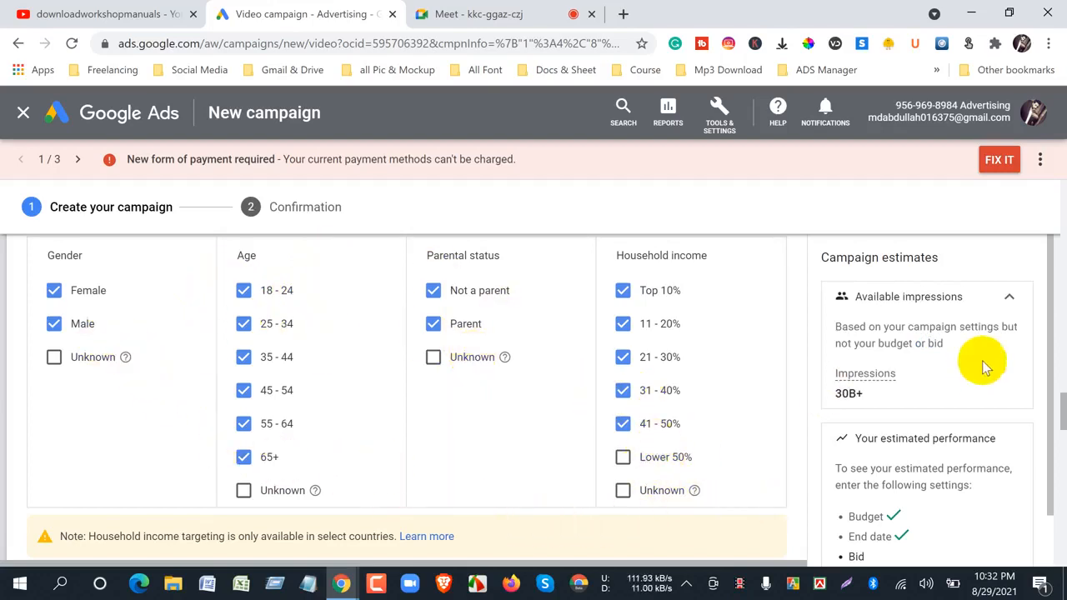
- Open the Audience segments settings and look through the recent and suggested segments
scroll(1060, 399, down, 2)
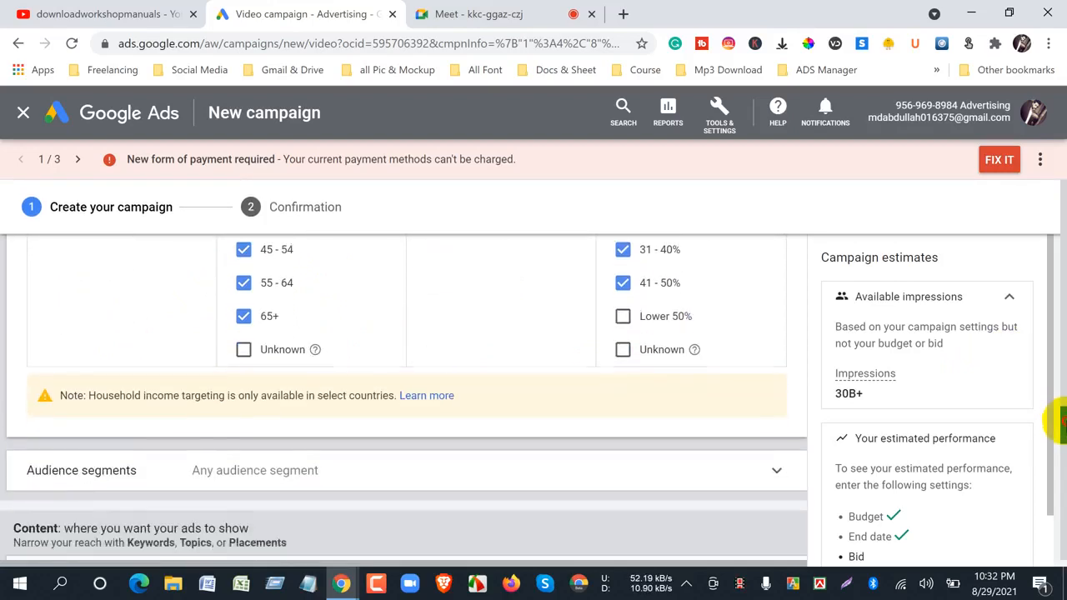
scroll(1057, 421, down, 2)
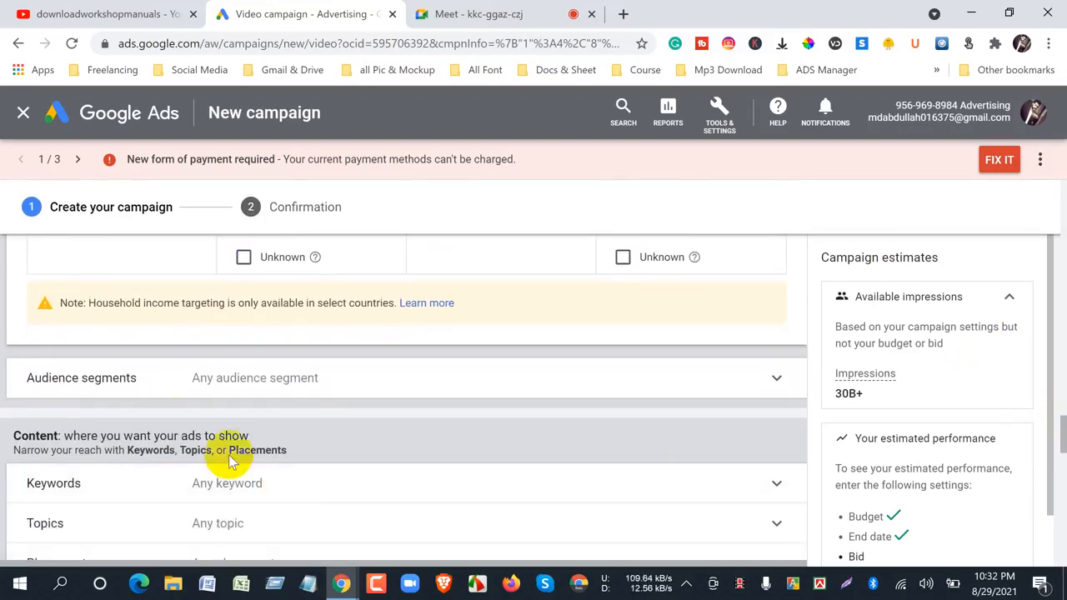
click(113, 381)
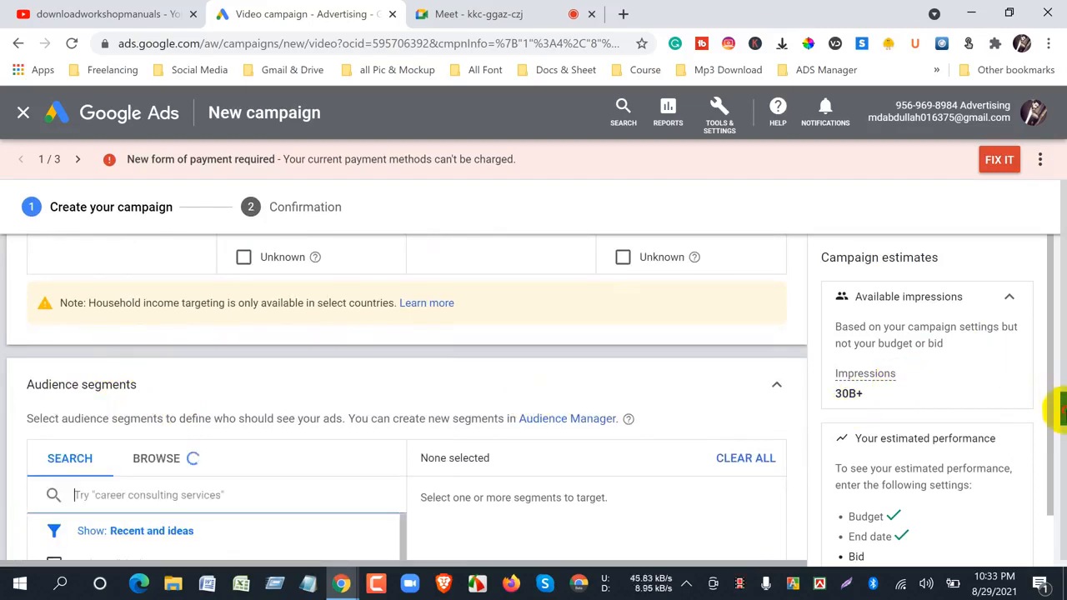
scroll(1058, 420, down, 5)
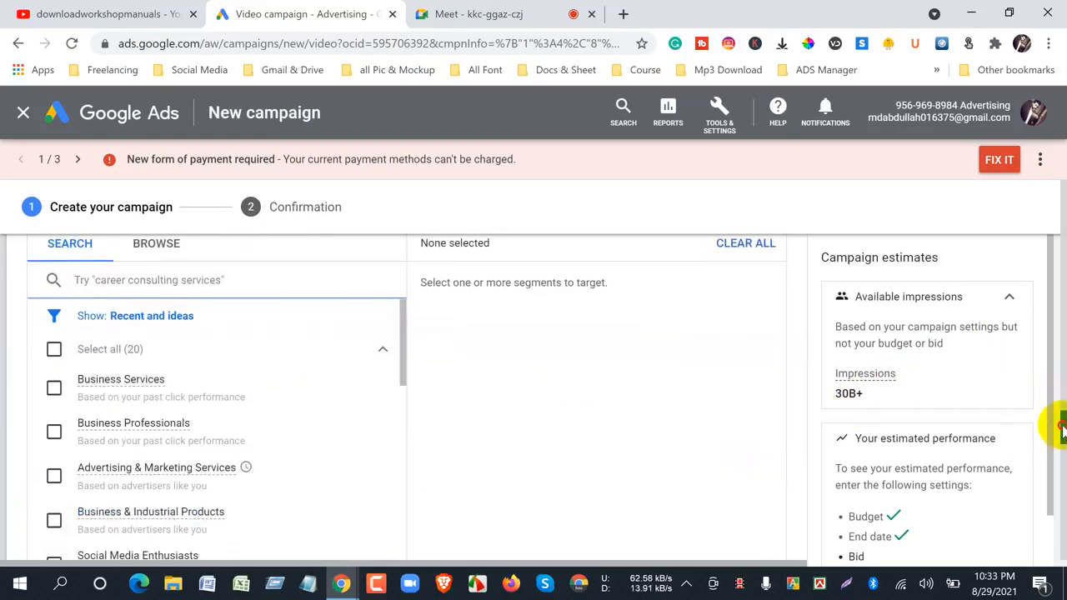
scroll(1060, 429, down, 1)
scroll(1061, 431, up, 1)
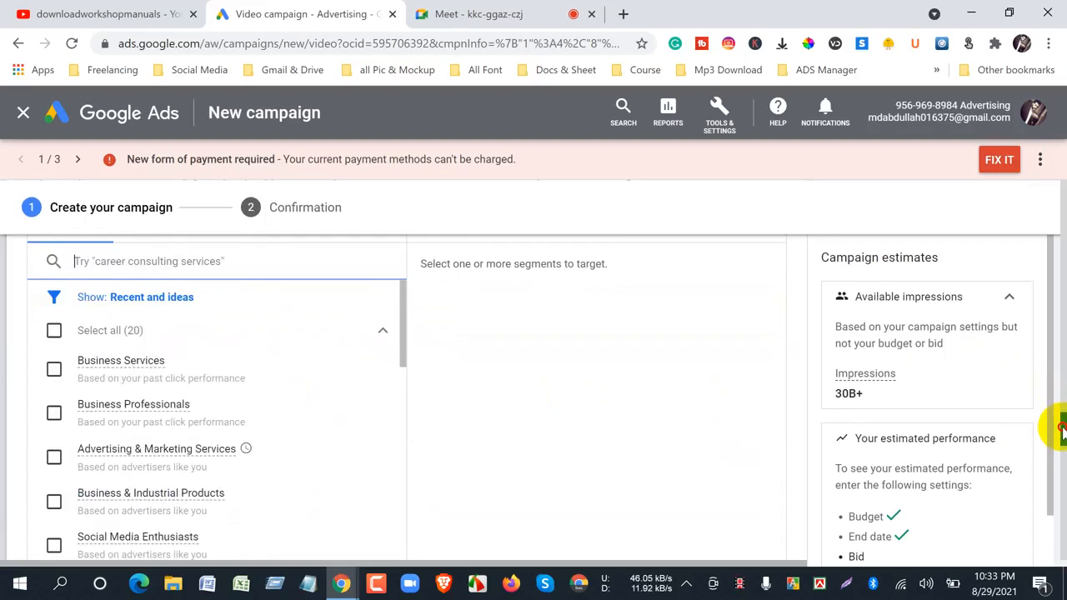
scroll(1060, 429, up, 1)
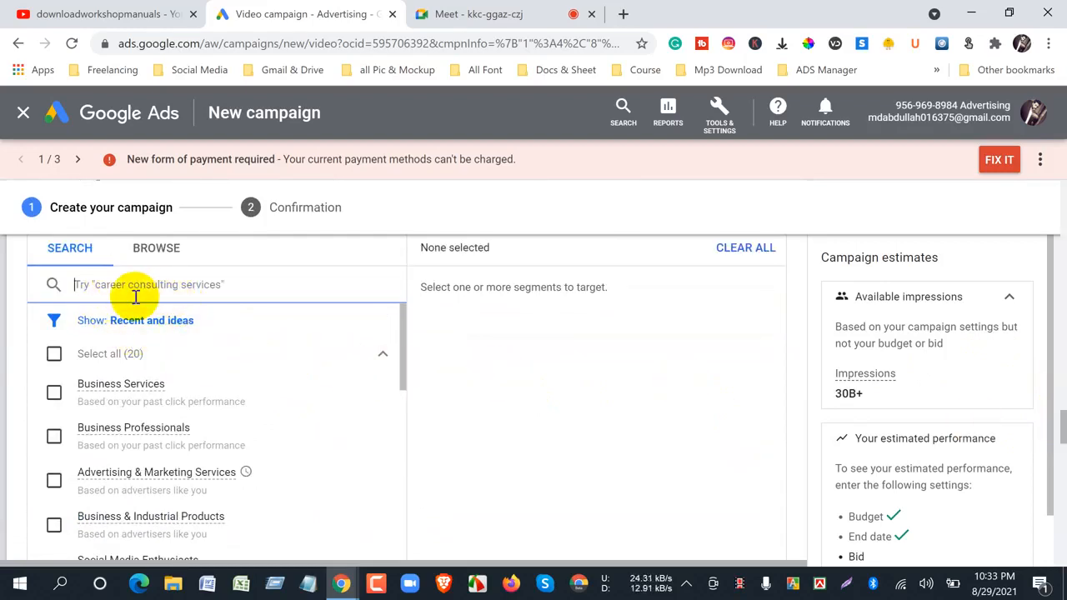
- Open the Mercedes S Class video on YouTube, load the website linked in its description separately, and copy the site's address
click(39, 15)
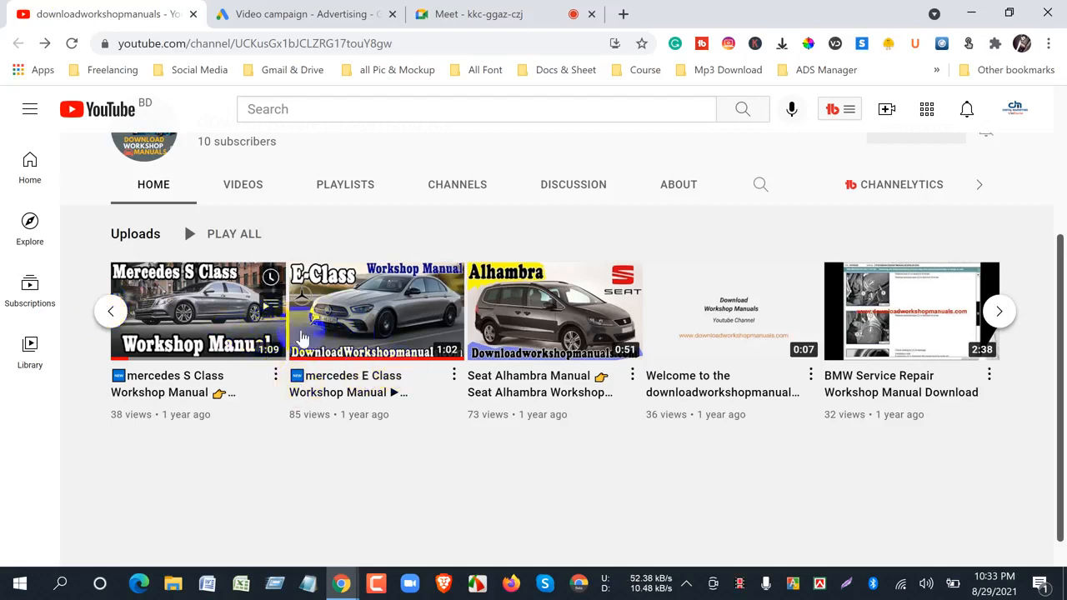
click(191, 336)
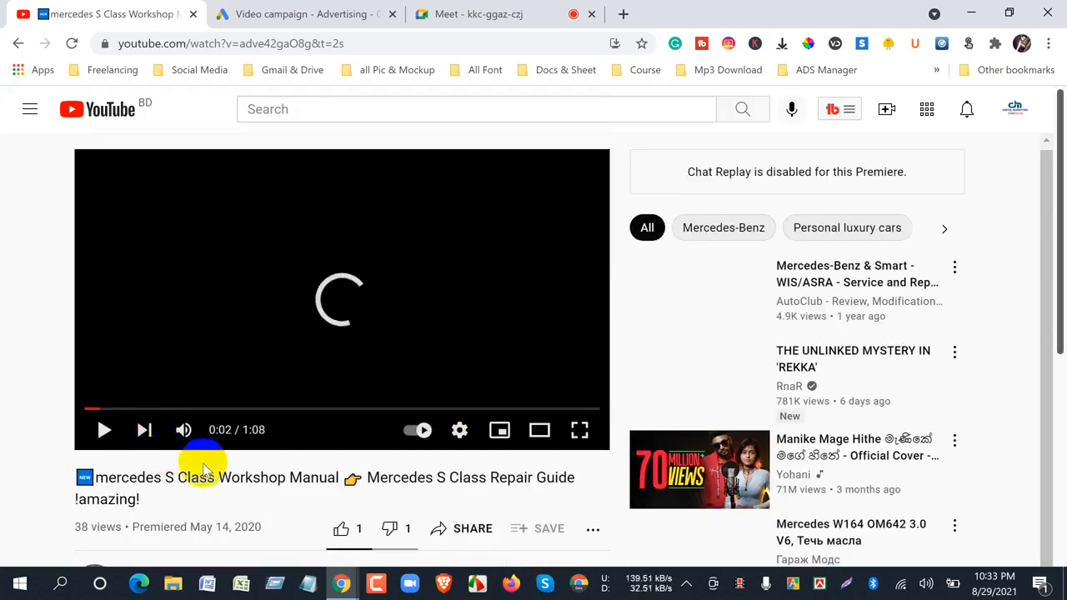
scroll(202, 471, down, 2)
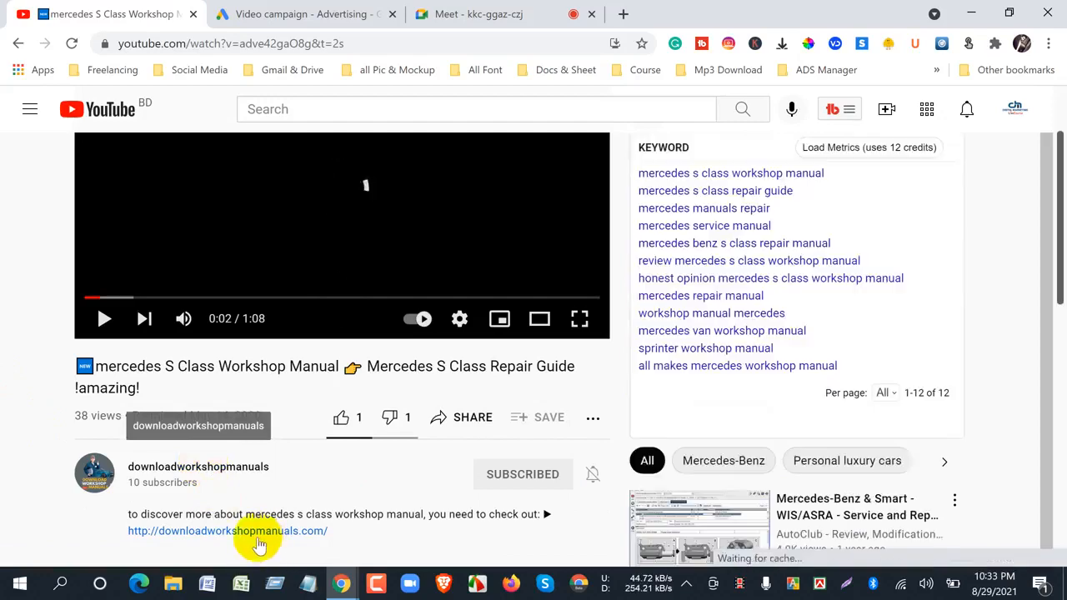
right_click(254, 541)
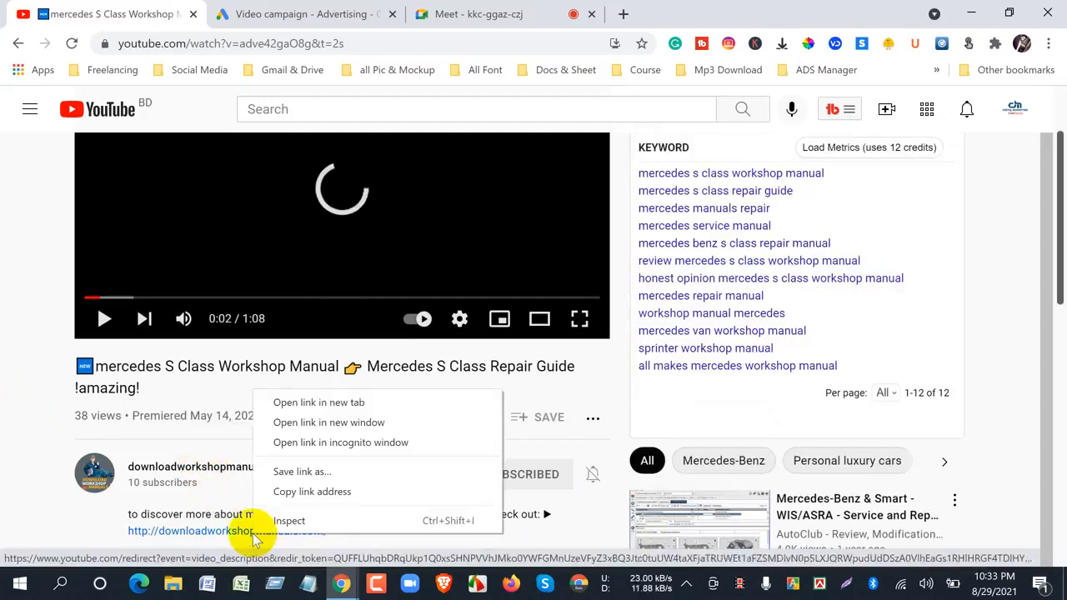
click(275, 404)
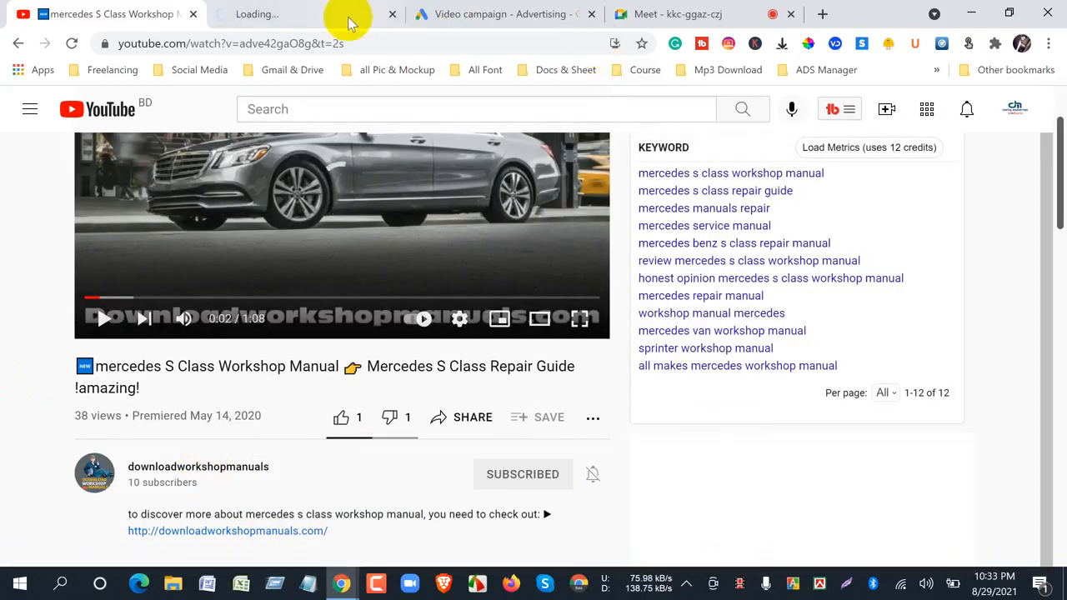
click(305, 13)
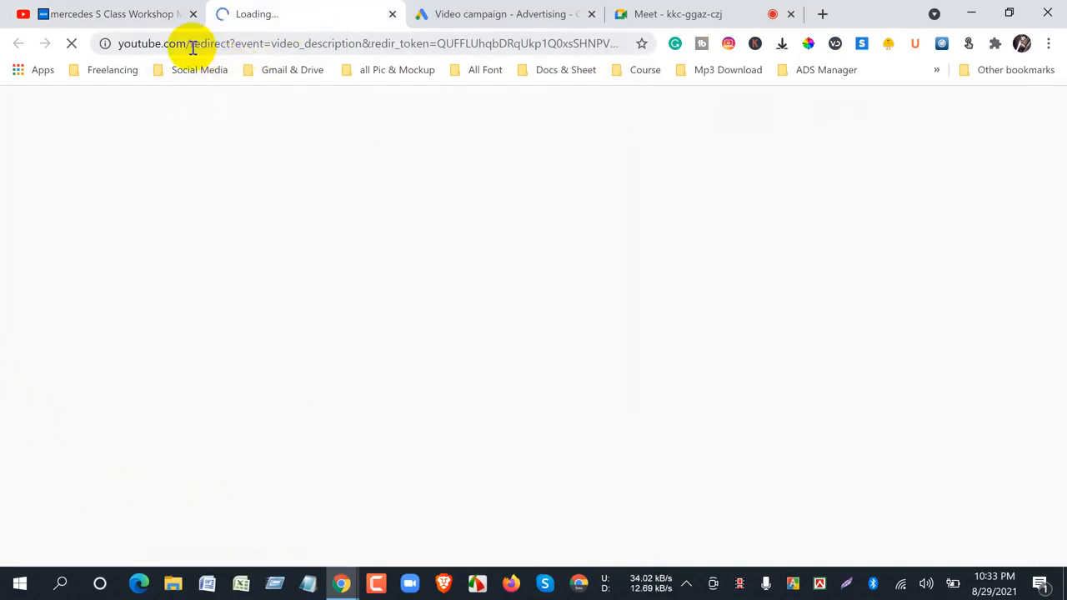
click(311, 50)
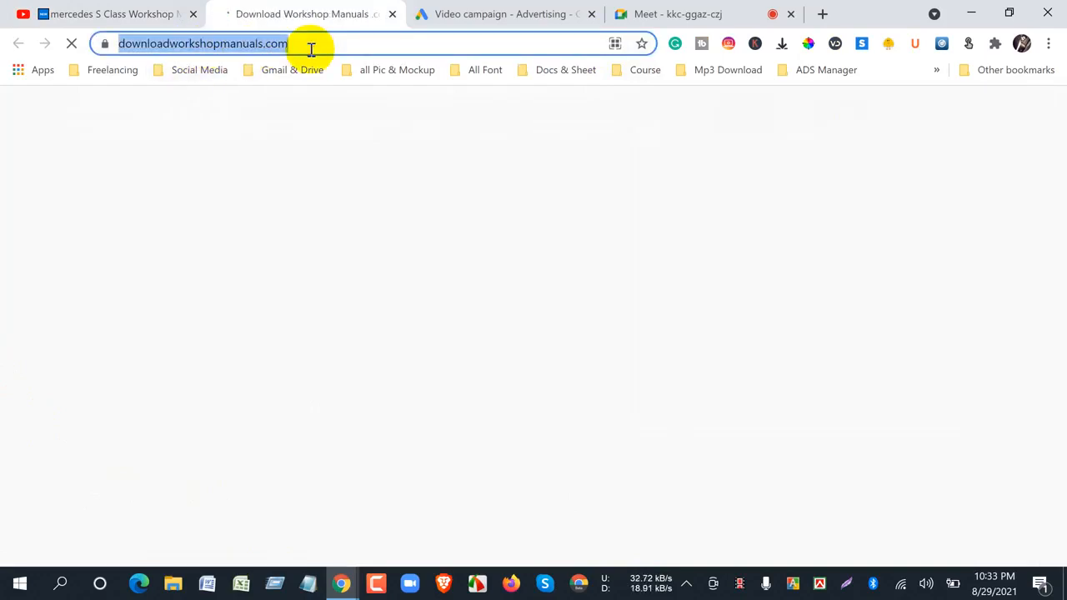
right_click(310, 50)
click(352, 141)
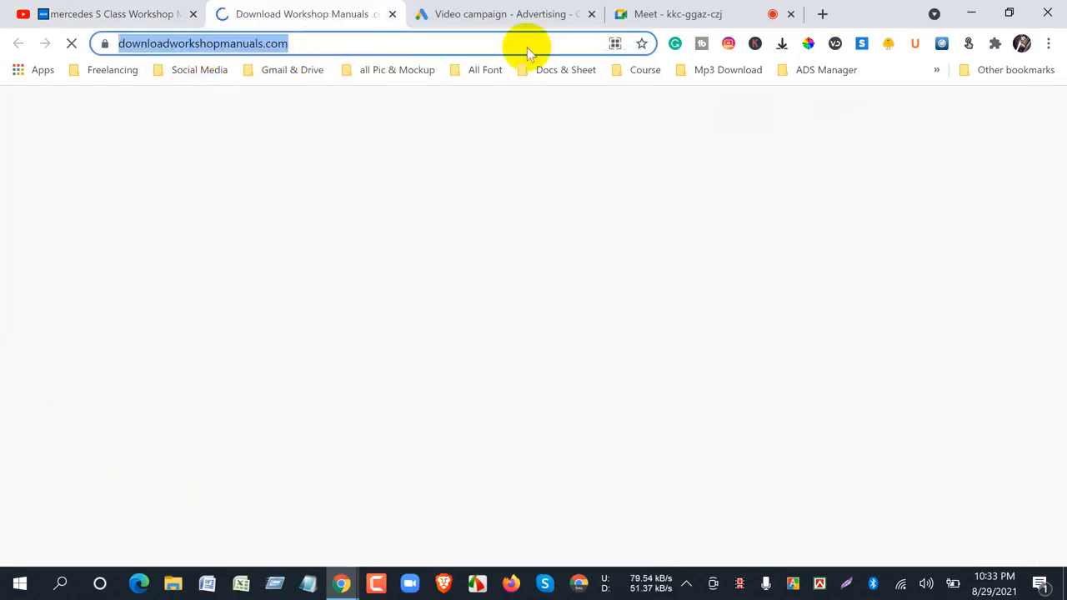
click(540, 10)
click(84, 284)
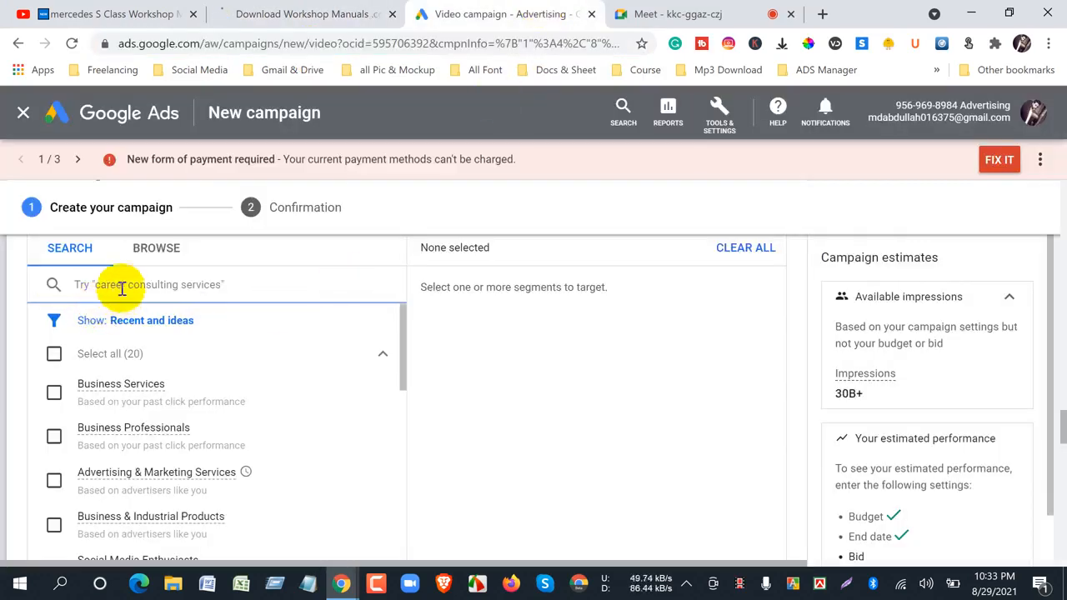
click(146, 260)
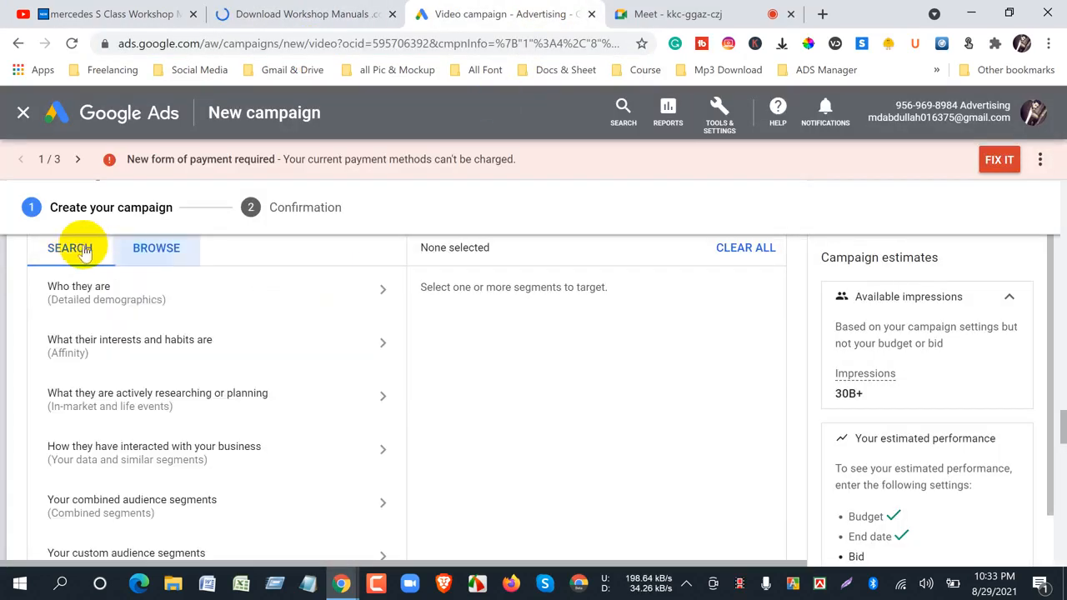
click(72, 250)
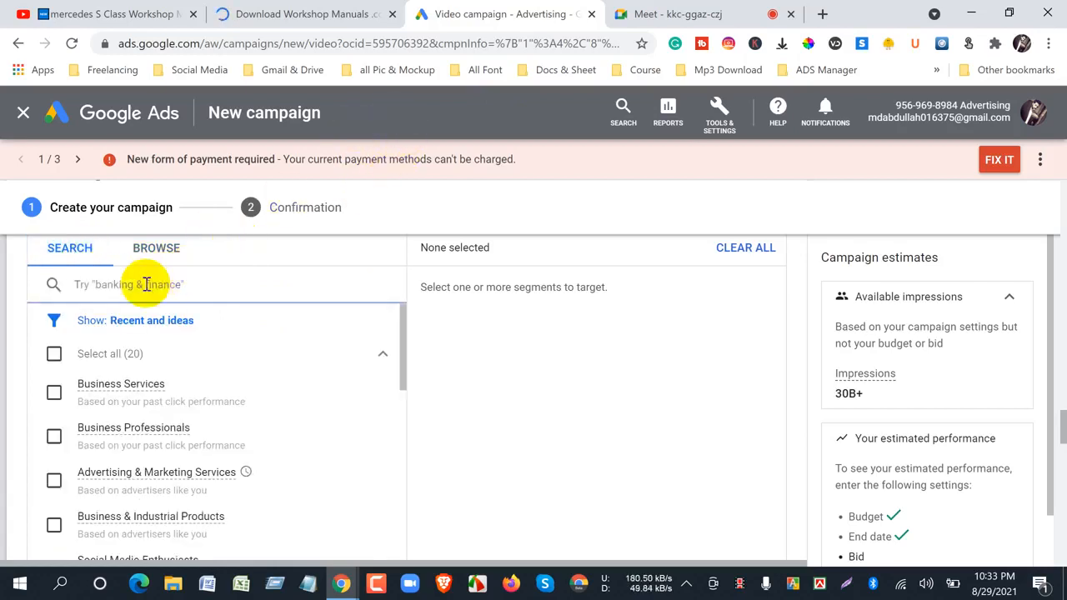
right_click(146, 284)
click(193, 417)
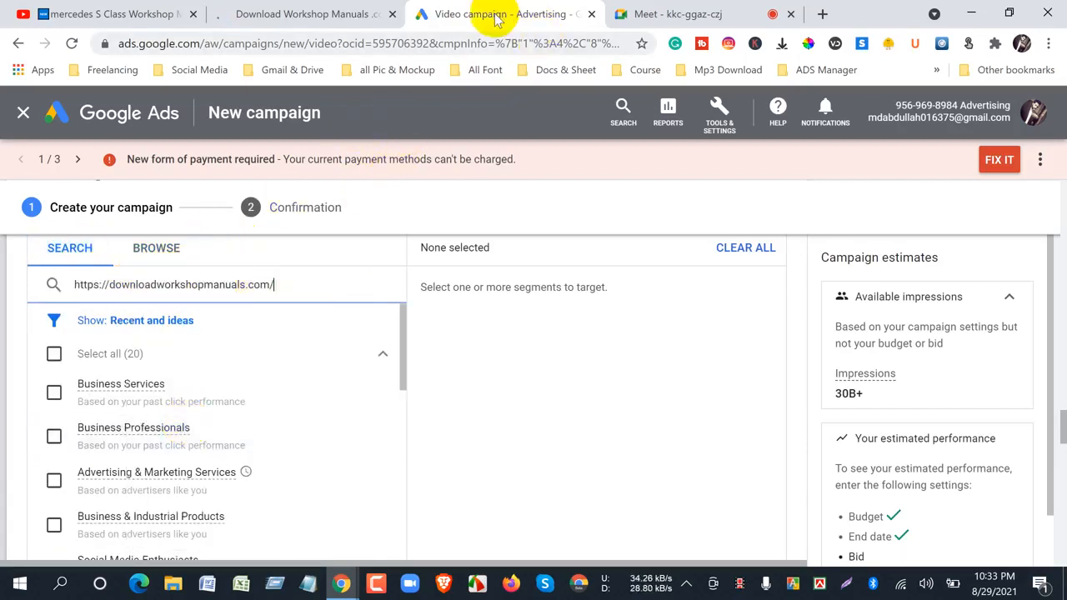
click(633, 15)
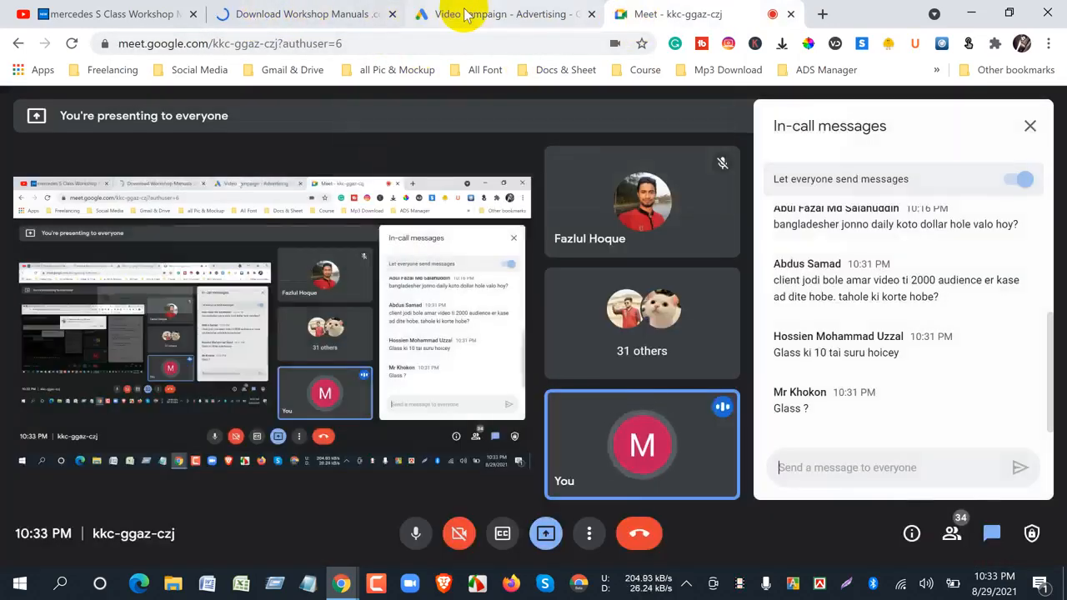
click(476, 15)
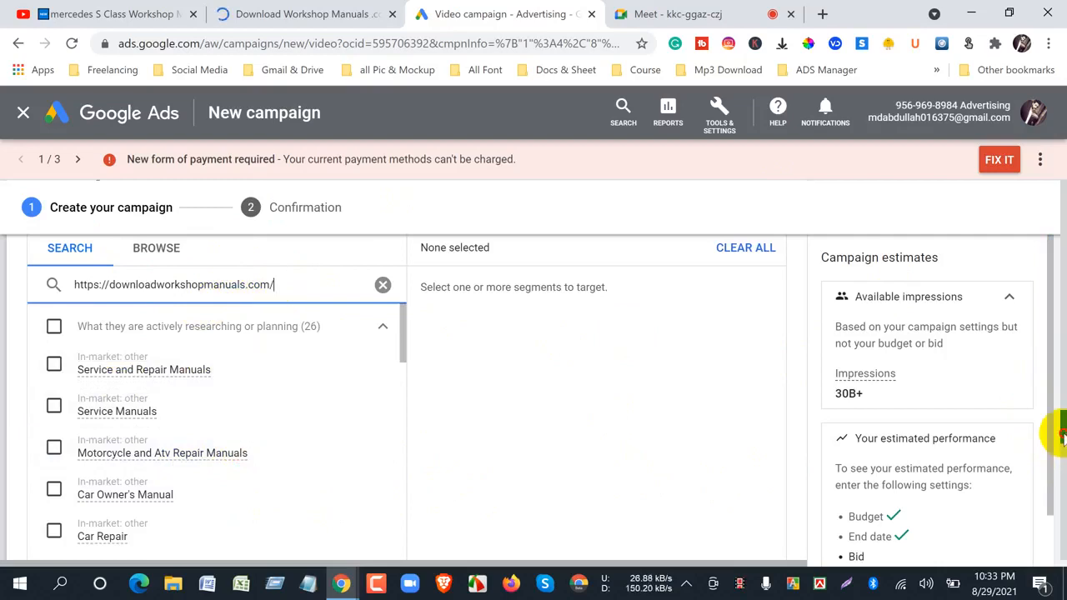
- Add the in-market segment Service and Repair Manuals, and compare it with the YouTube video and the Download Workshop Manuals website
scroll(1060, 438, down, 1)
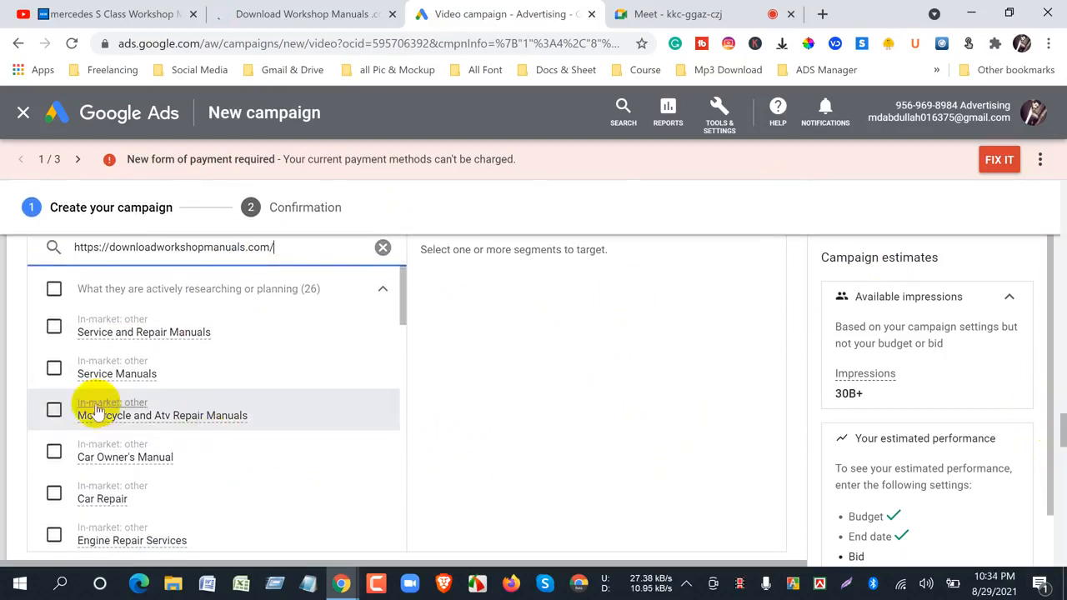
click(52, 330)
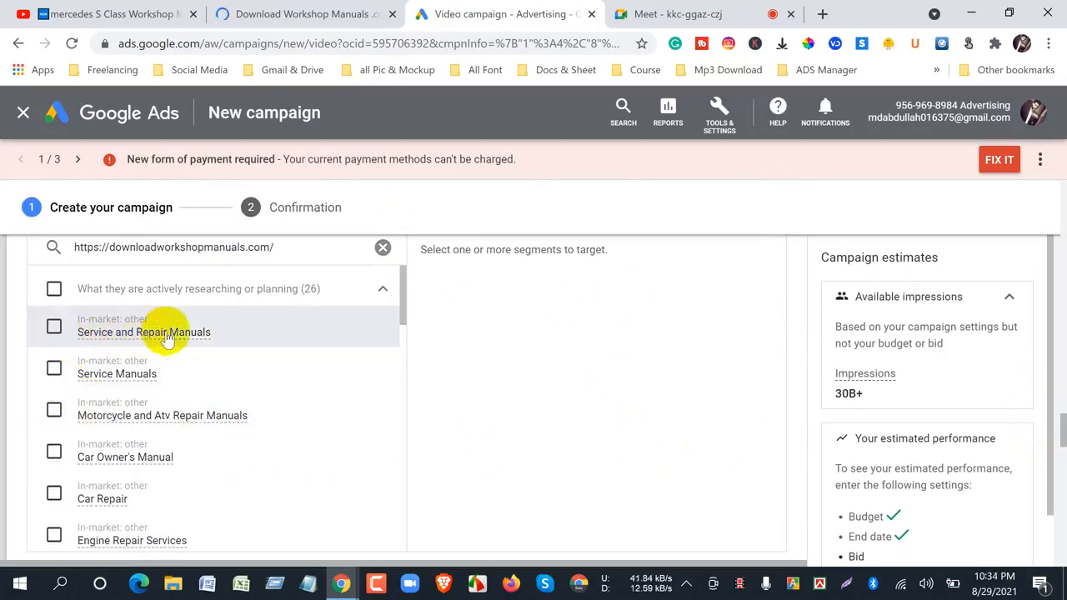
click(105, 10)
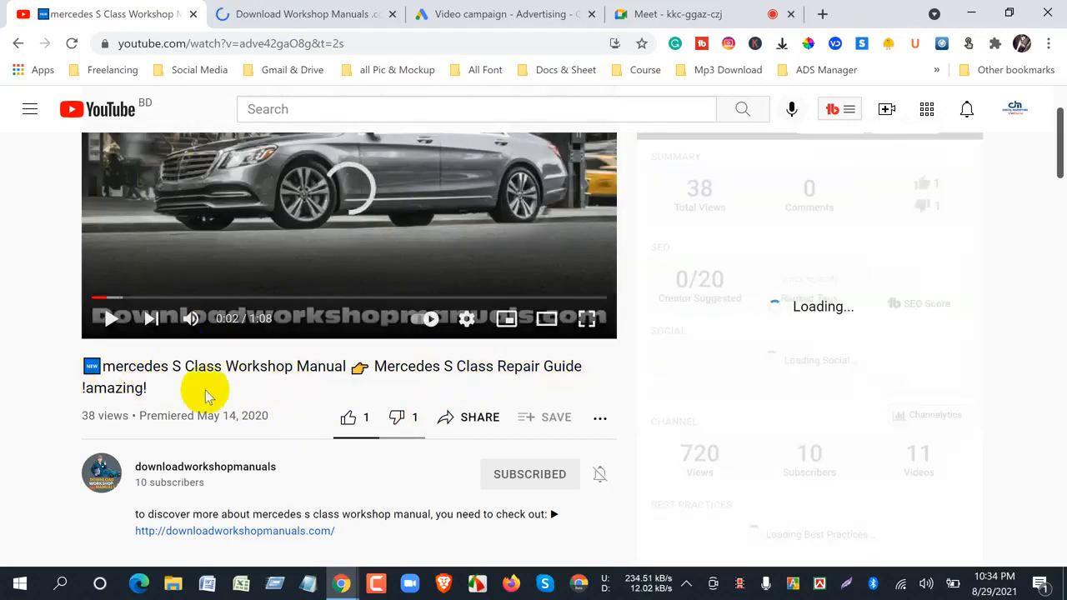
click(271, 14)
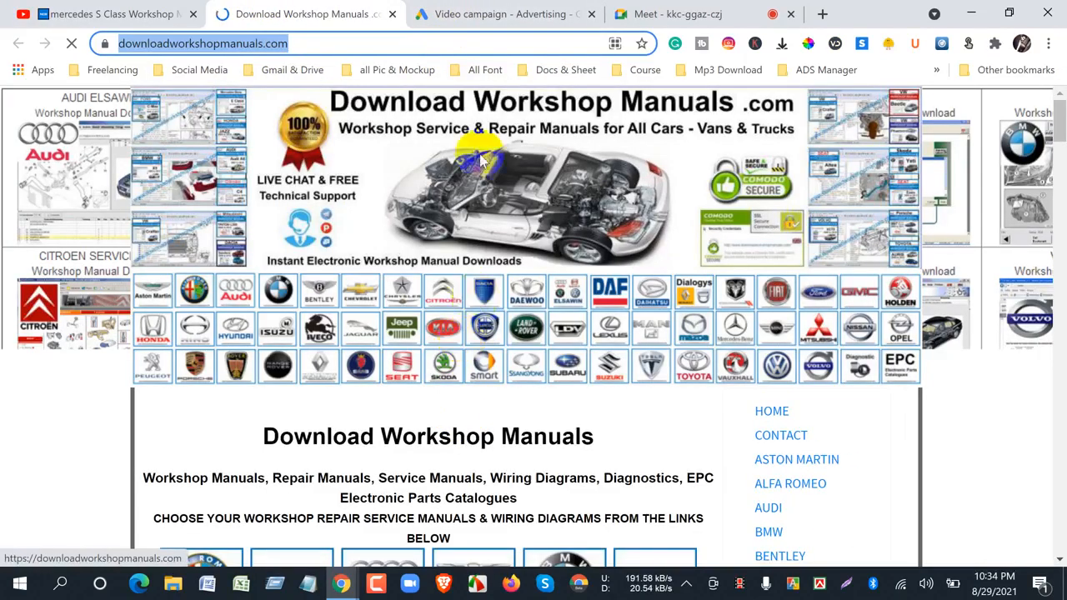
click(454, 14)
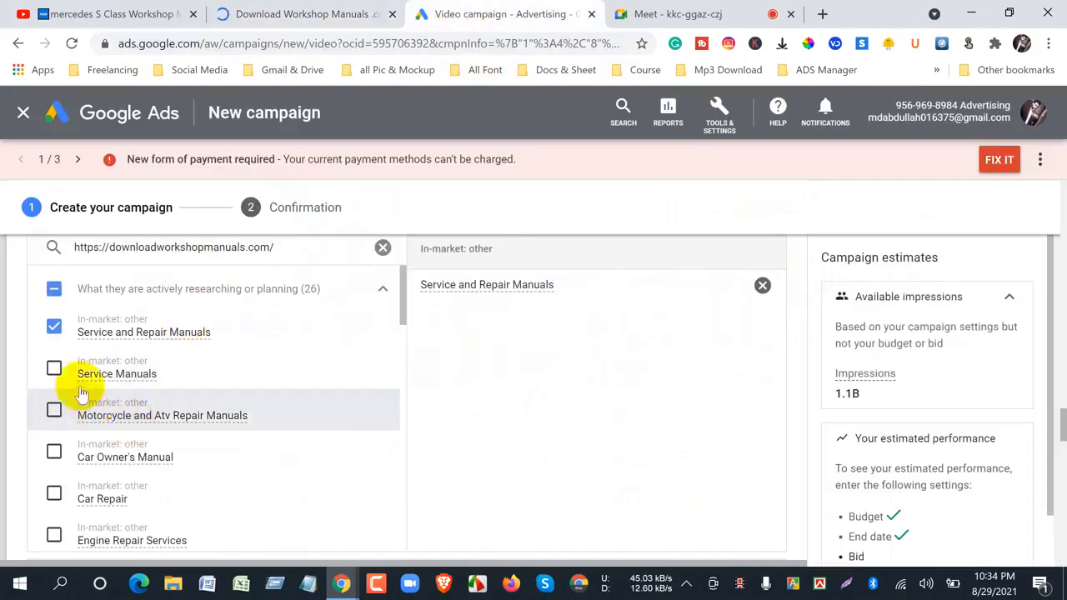
- Add the in-market segments Service Manuals, Car Repair, Vehicle Diagnostics and Services, Car Engine Repair, Engine Repair Services and Car Maintenance
click(55, 369)
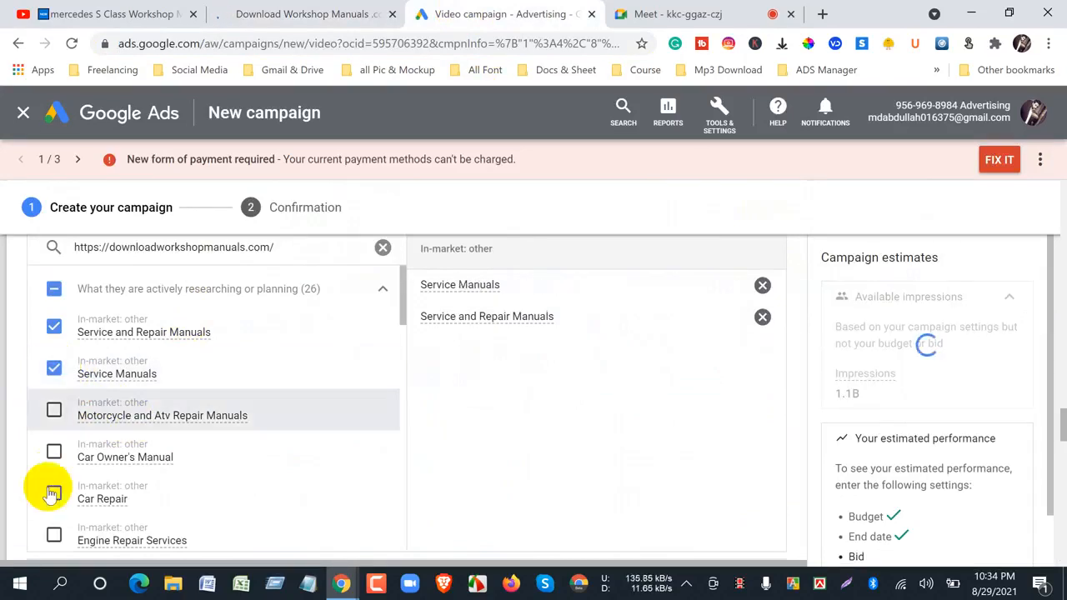
click(117, 499)
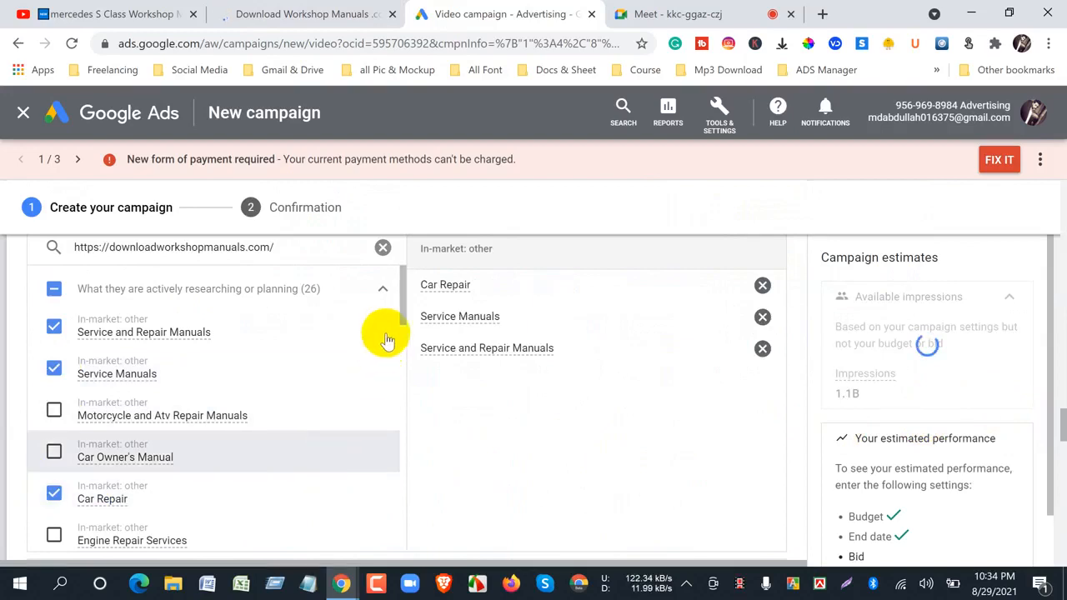
drag(404, 302, 415, 348)
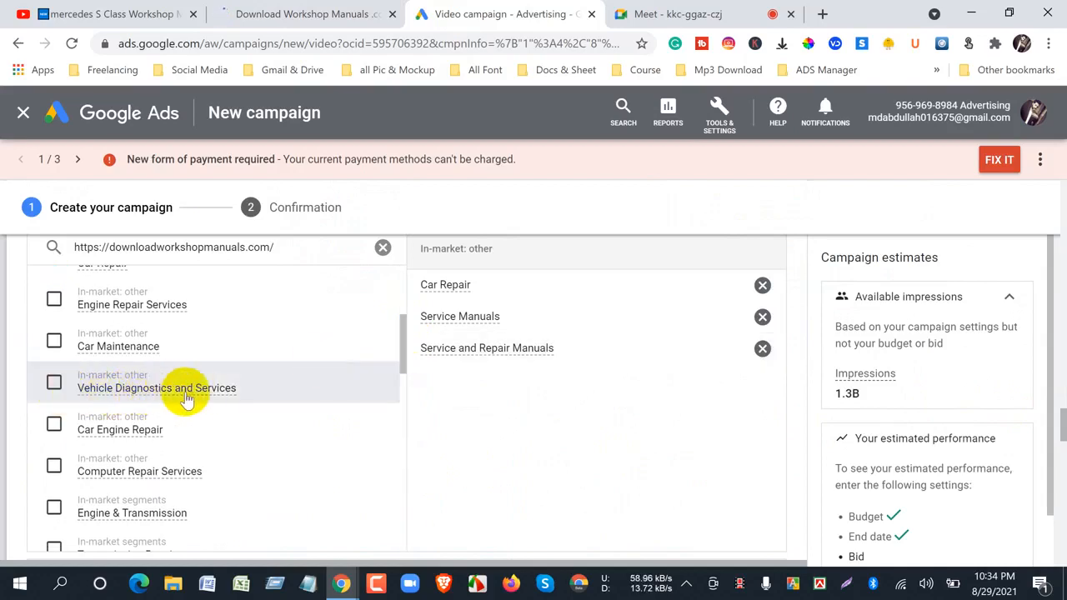
click(53, 383)
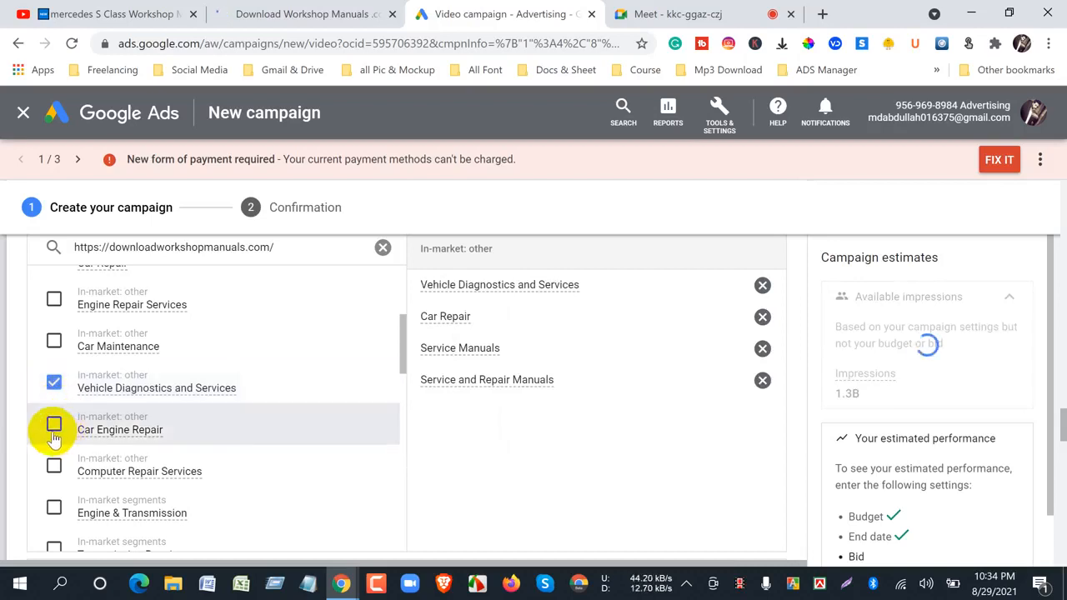
click(53, 429)
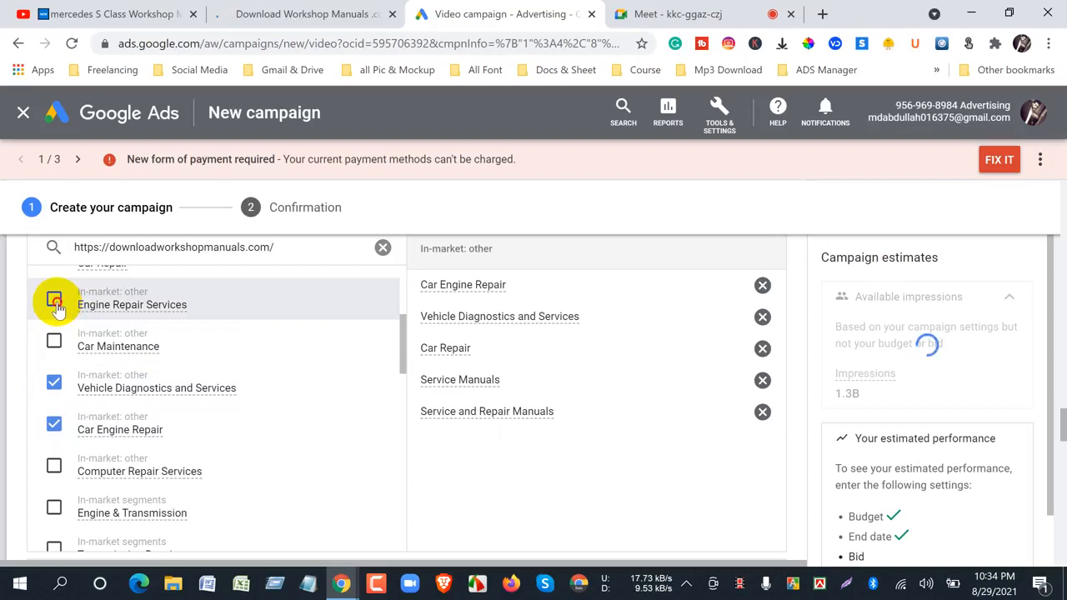
click(54, 302)
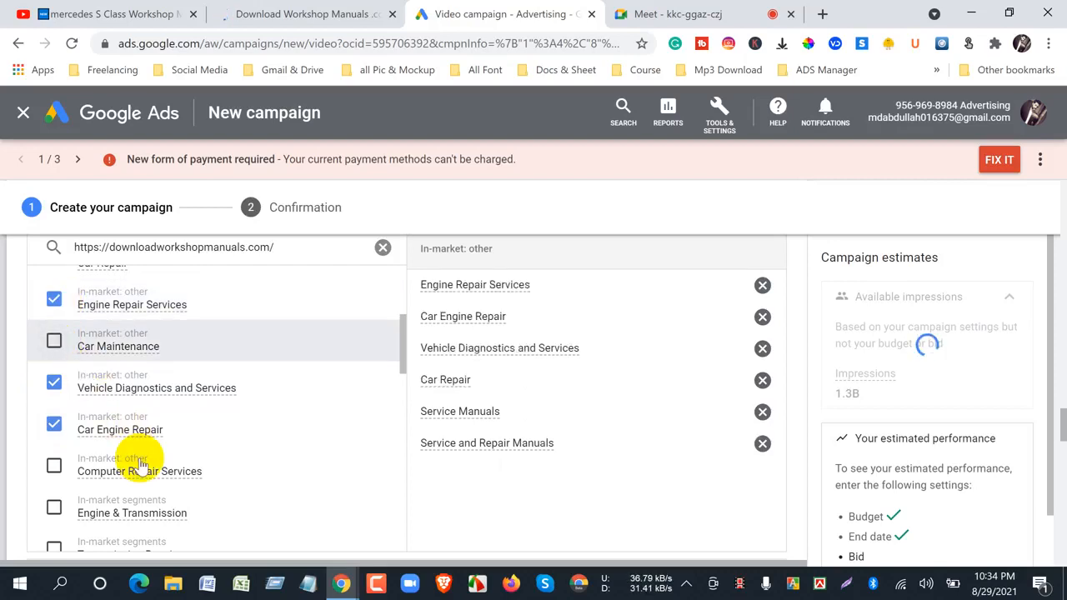
- Examine the details of the Auto Parts & Accessories segment and add the Auto Repair & Maintenance in-market segment
scroll(140, 466, down, 3)
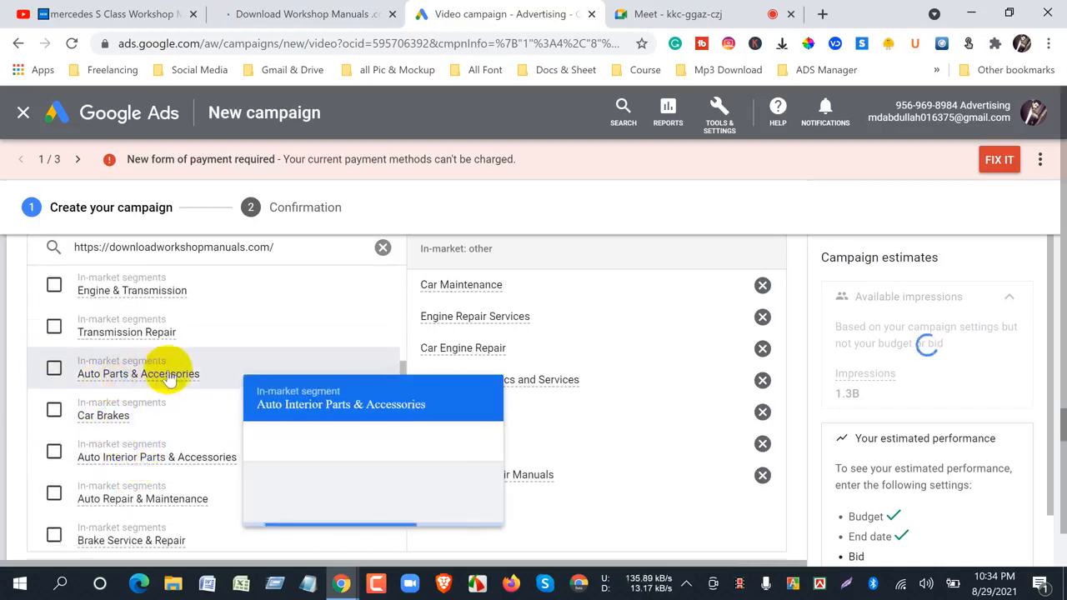
mouse_move(172, 374)
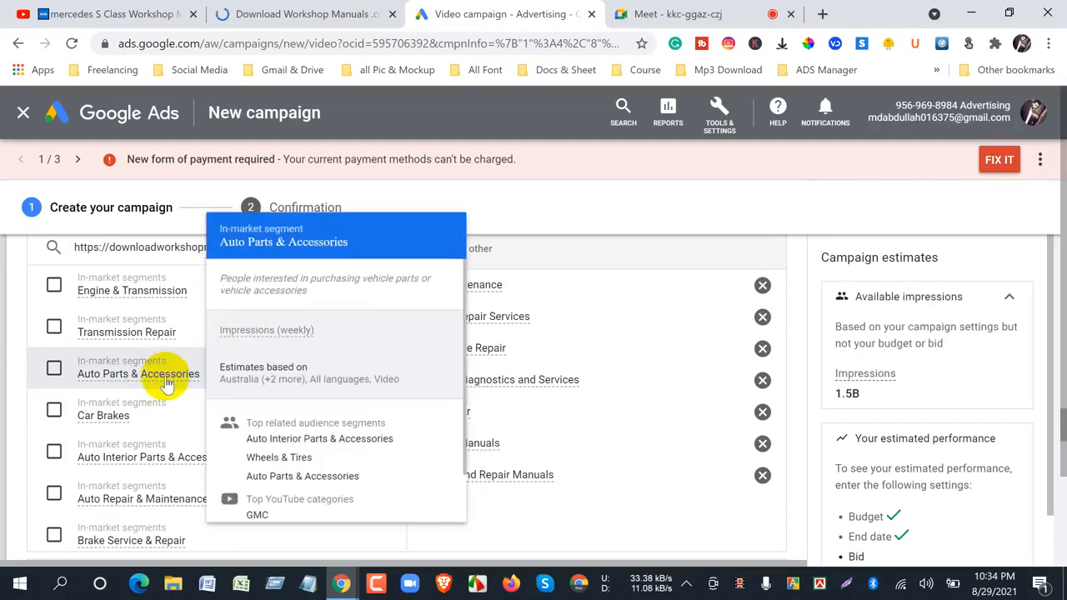
scroll(309, 392, down, 1)
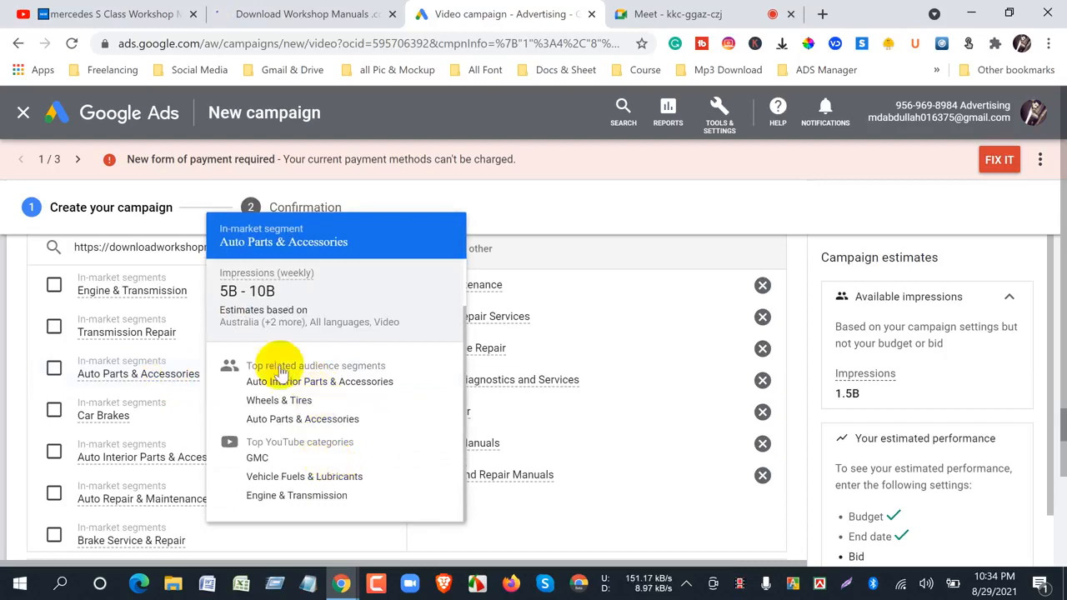
scroll(149, 507, down, 2)
mouse_move(142, 399)
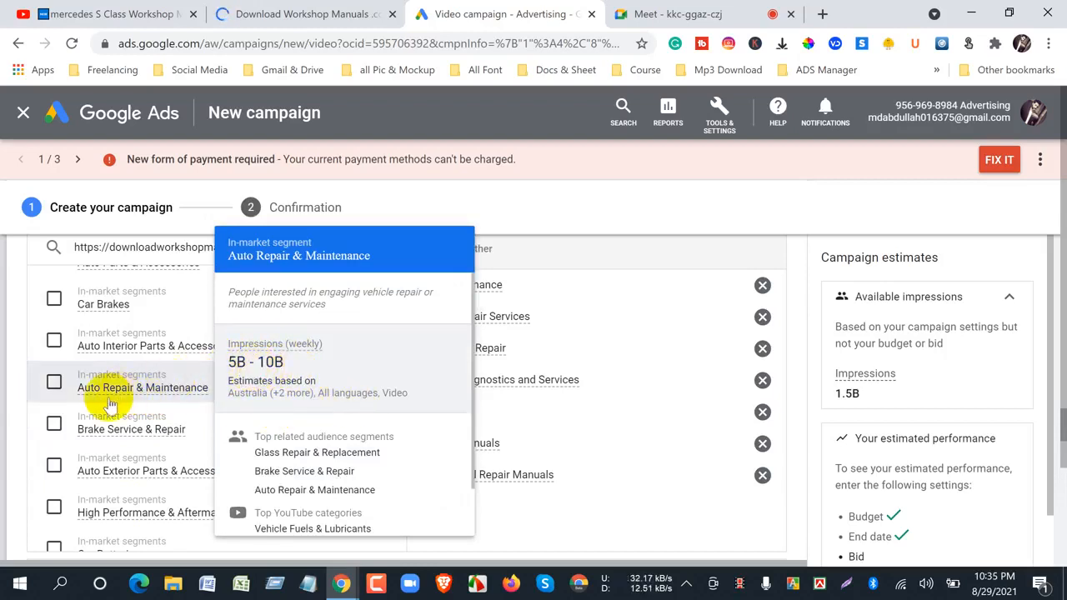
click(55, 383)
- Check the details of the Auto Interior Parts & Accessories in-market segment and add it to the selected audience
mouse_move(118, 350)
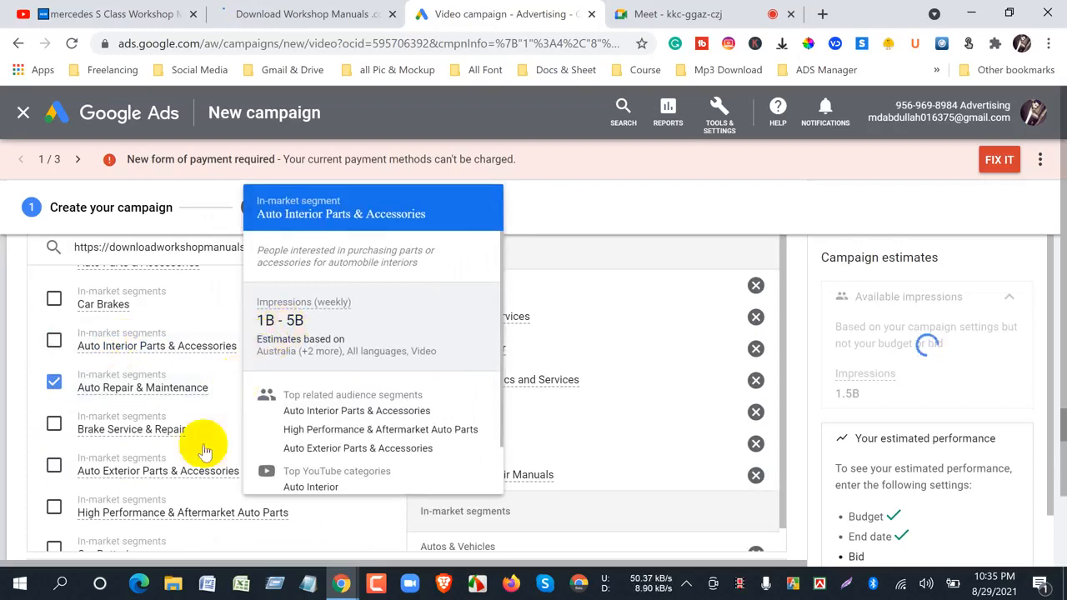
scroll(161, 470, down, 1)
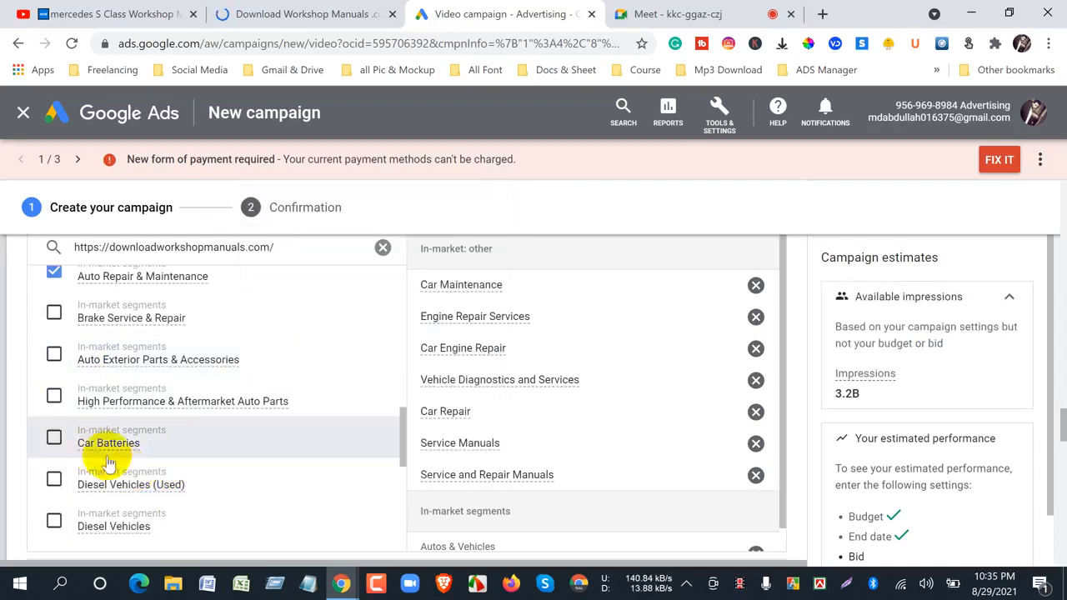
scroll(167, 503, up, 1)
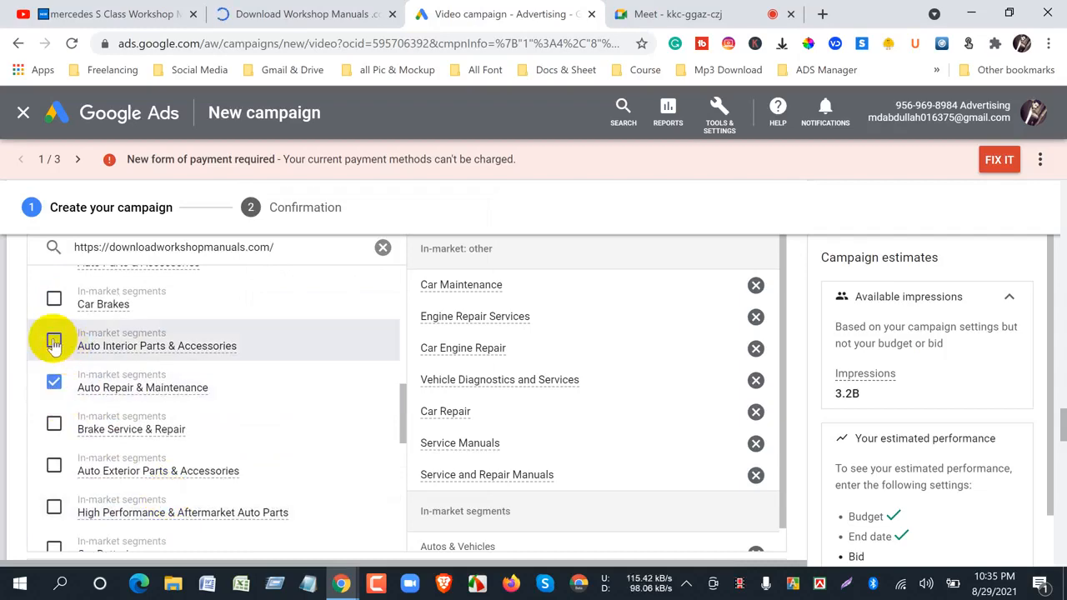
mouse_move(203, 346)
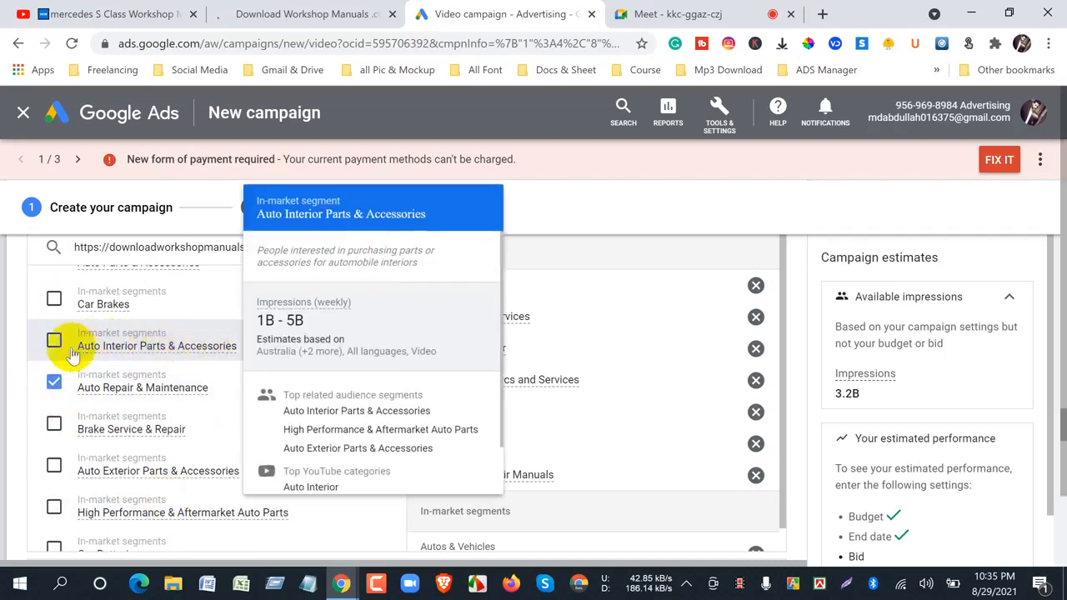
click(53, 340)
- Add the broader Auto Parts & Accessories in-market segment to the selected audience
scroll(150, 459, up, 1)
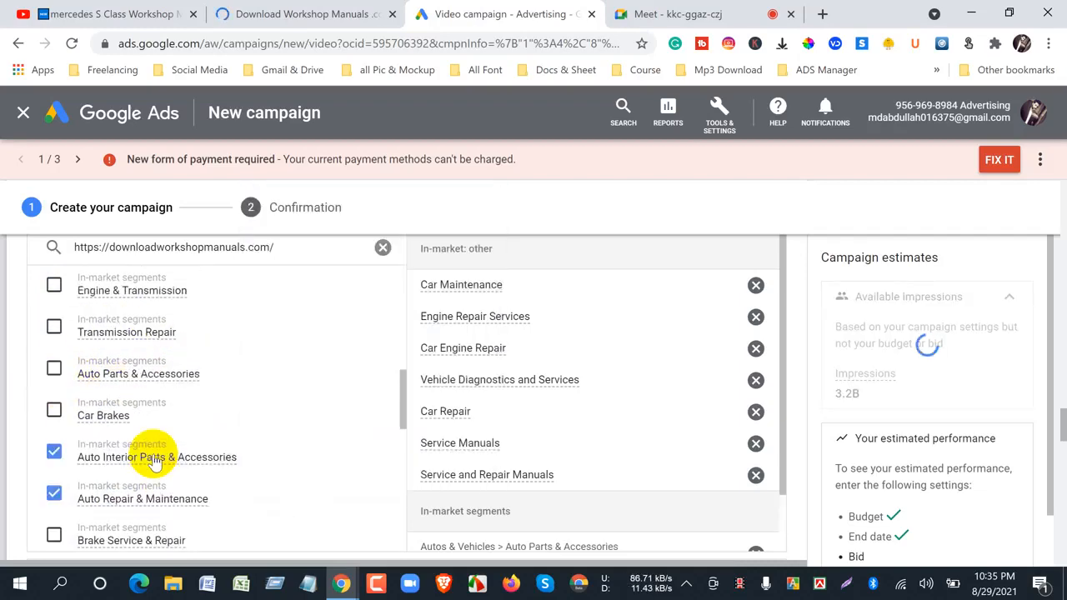
scroll(155, 458, up, 1)
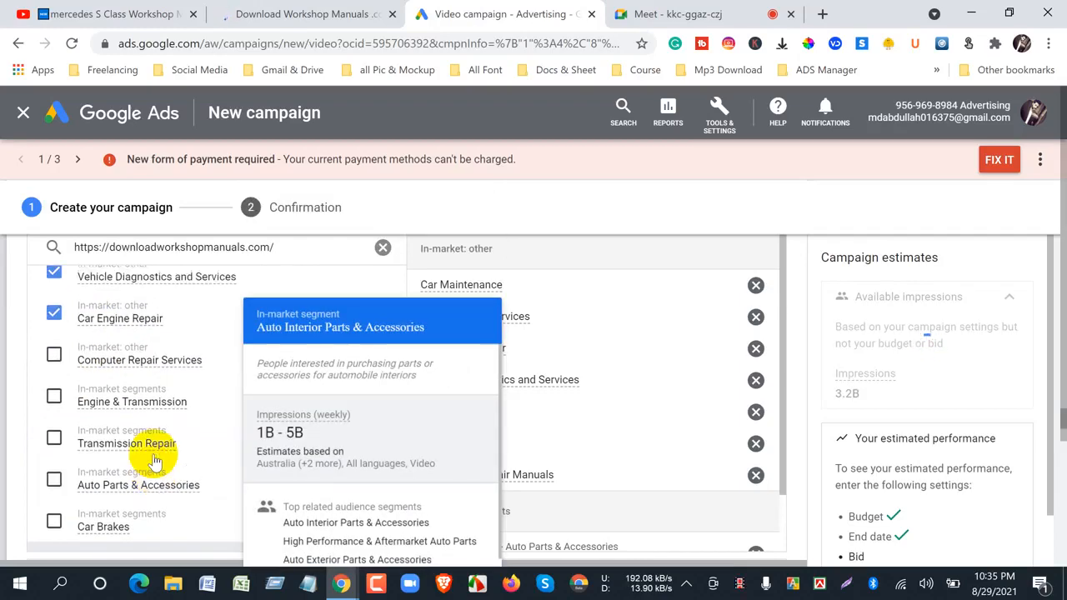
scroll(95, 425, down, 2)
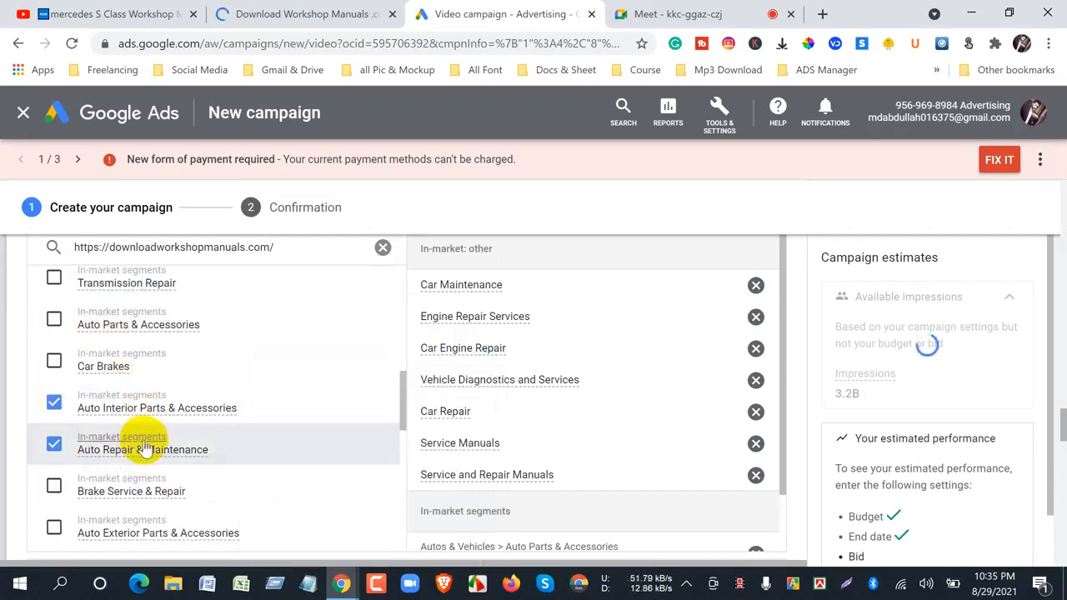
scroll(125, 417, down, 2)
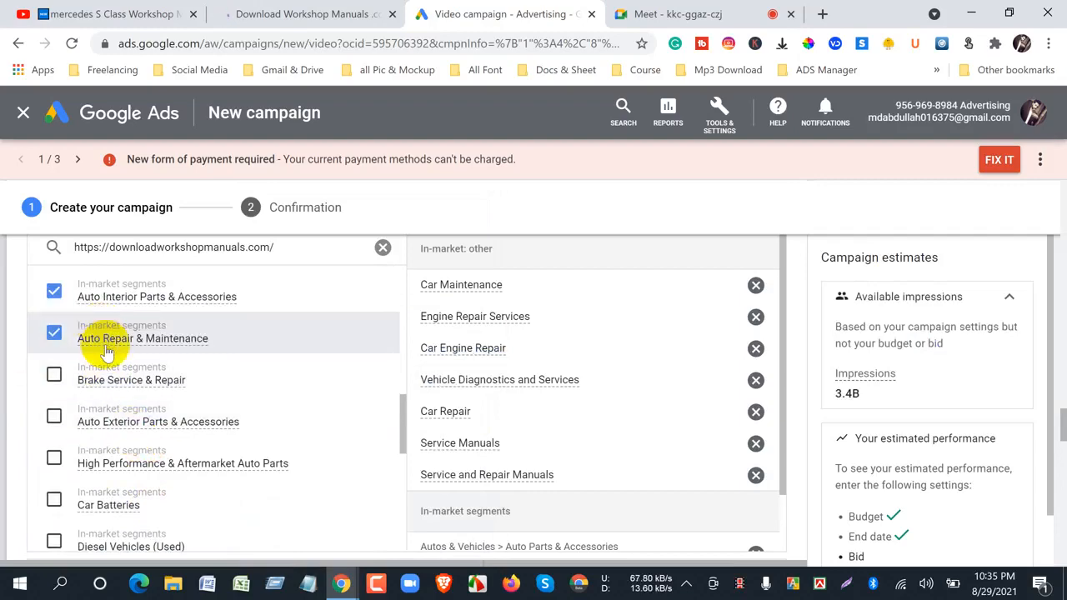
scroll(102, 342, up, 2)
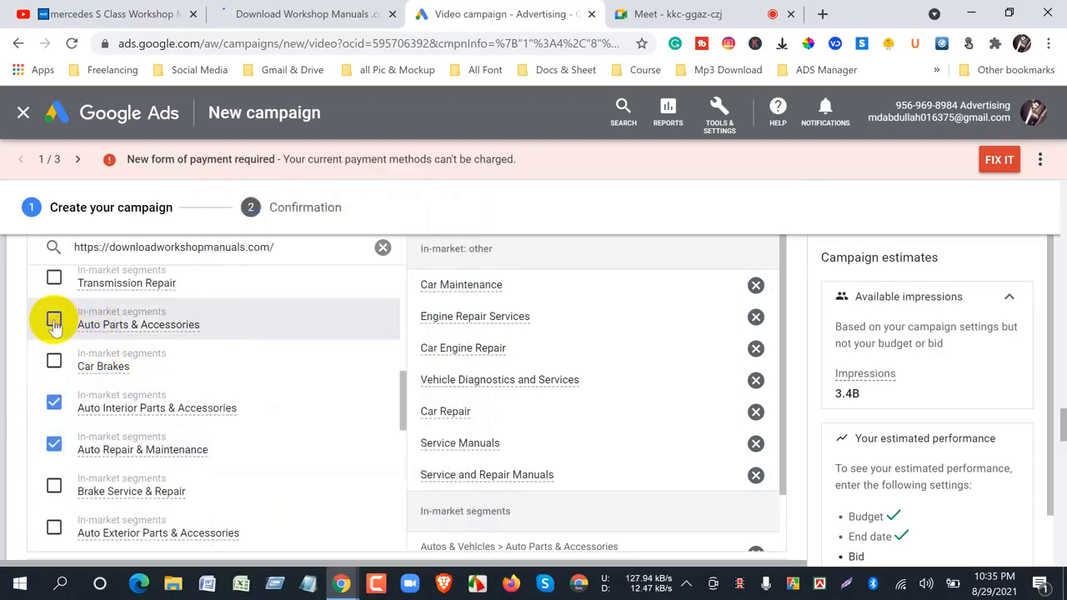
- Deselect the Auto Repair & Maintenance in-market segment and select it again
click(55, 445)
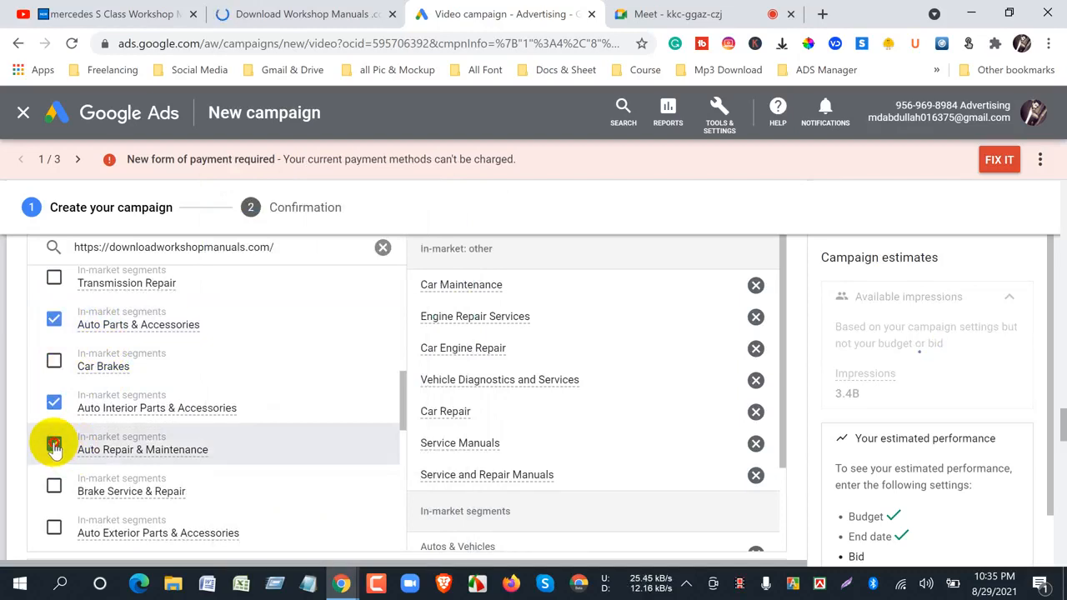
drag(54, 447, 121, 454)
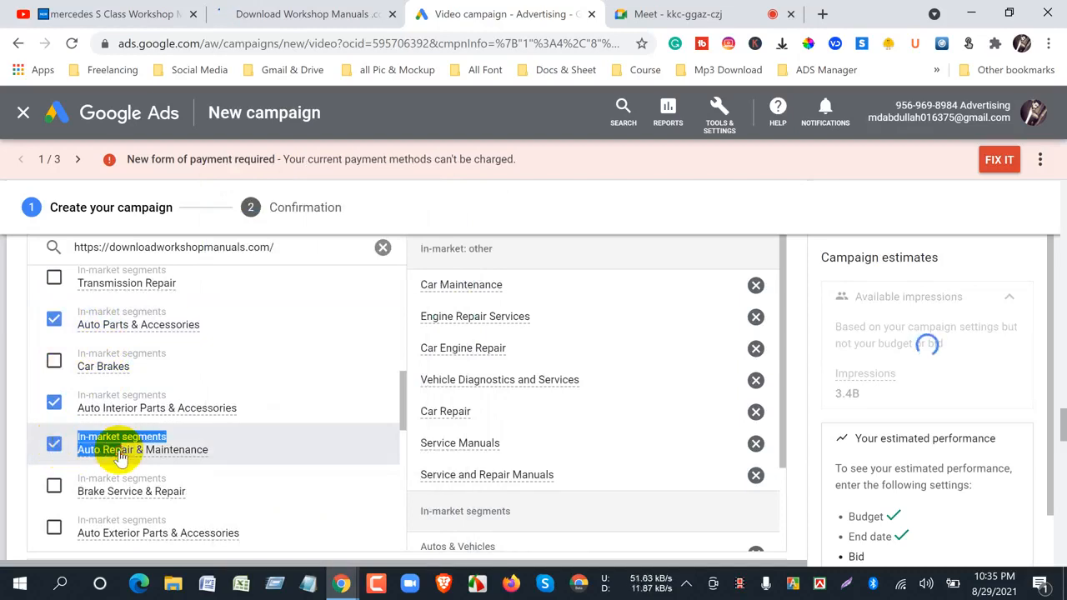
scroll(161, 442, up, 2)
scroll(161, 442, down, 2)
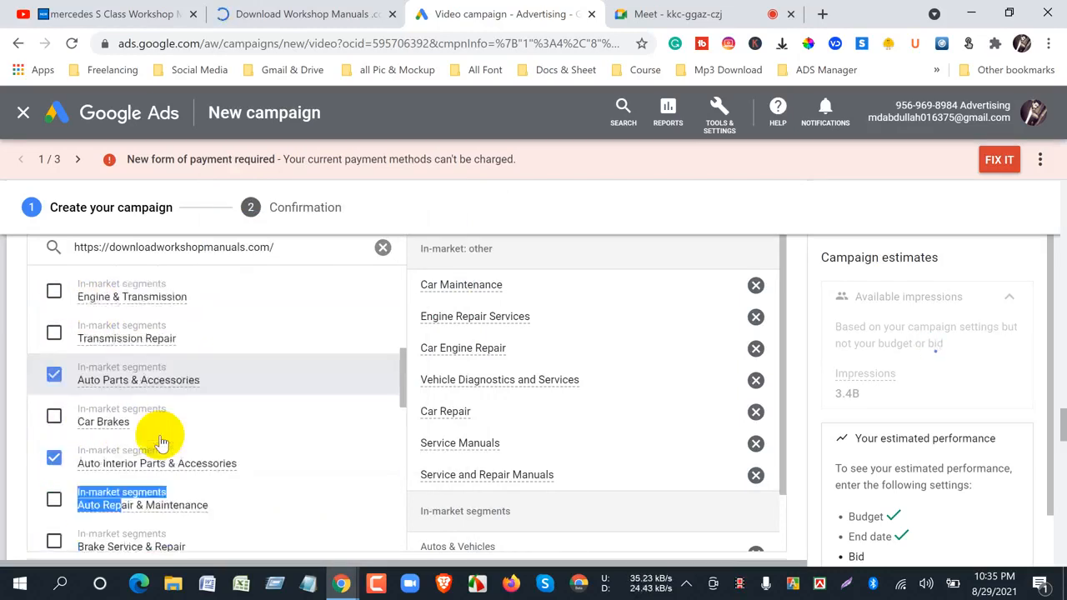
click(52, 447)
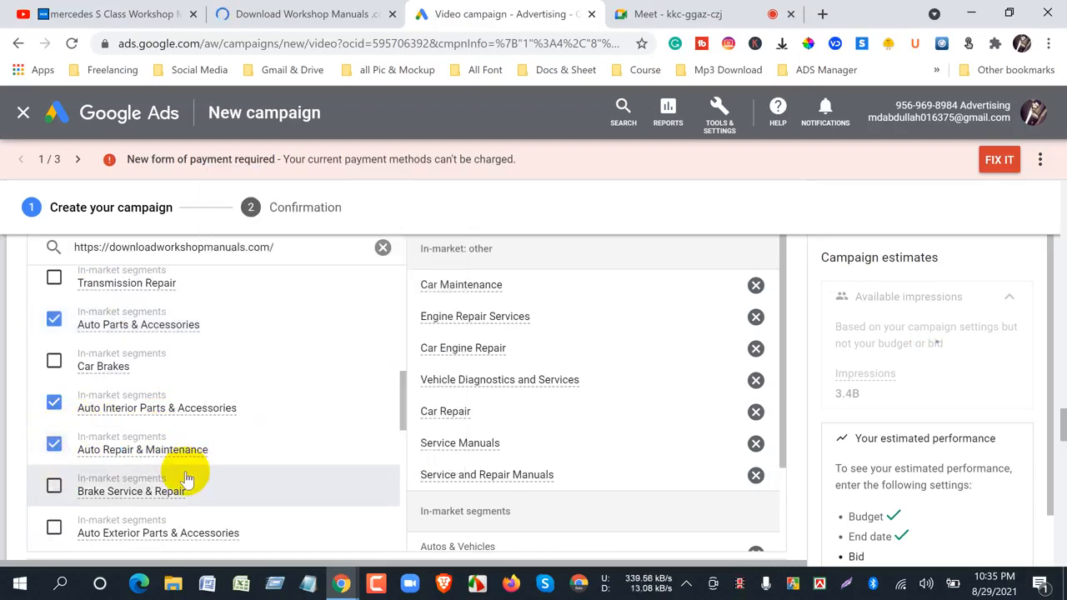
- Review the details of the Car Owner's Manual in-market segment and add it to the selected audience
scroll(187, 479, up, 2)
scroll(187, 479, up, 2)
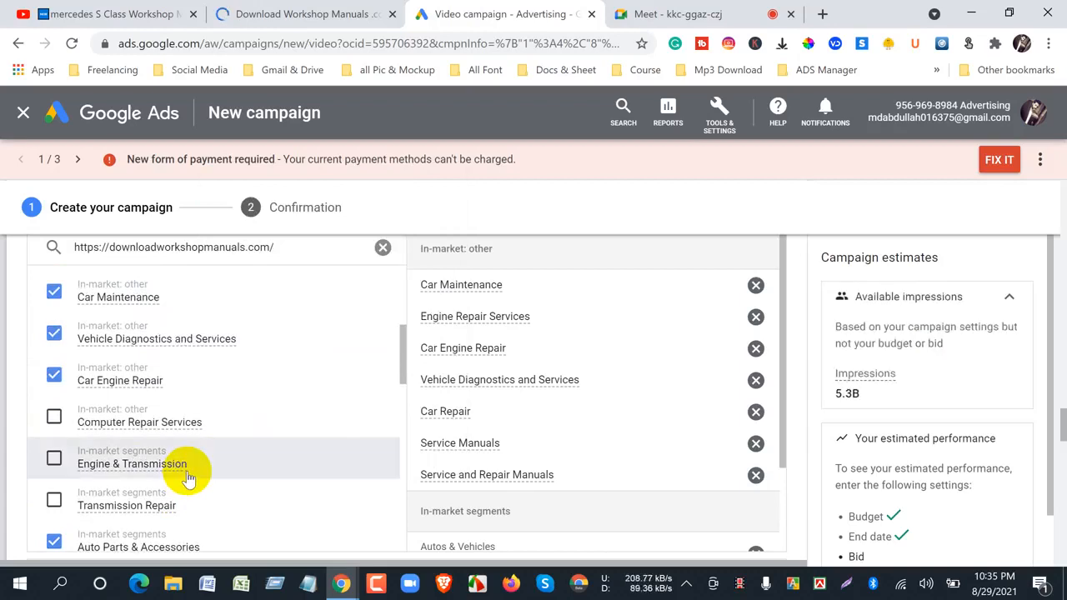
scroll(186, 476, up, 2)
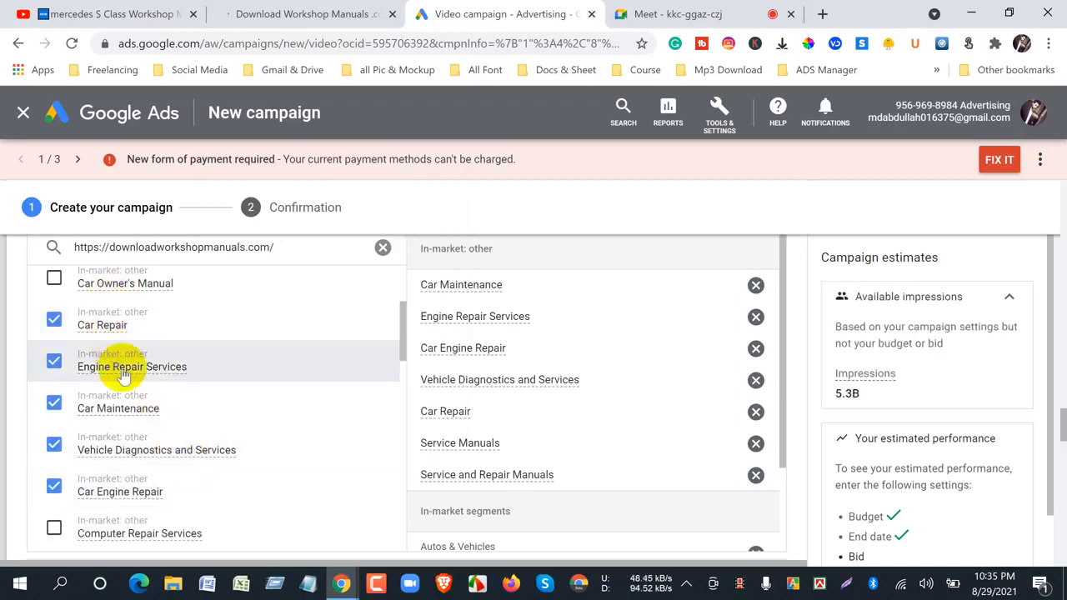
scroll(142, 468, up, 2)
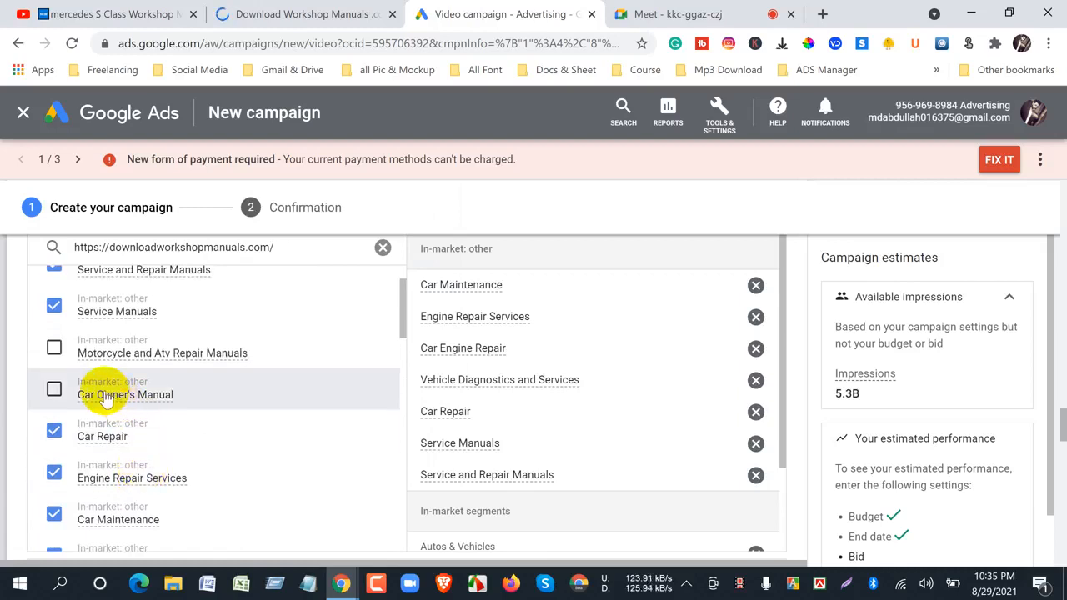
mouse_move(106, 399)
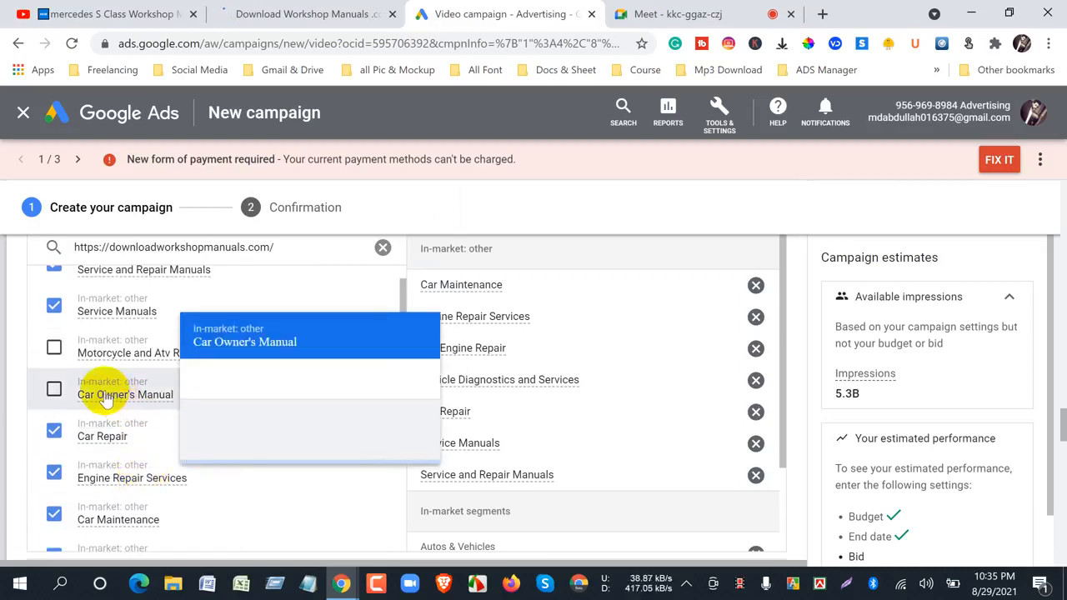
click(54, 392)
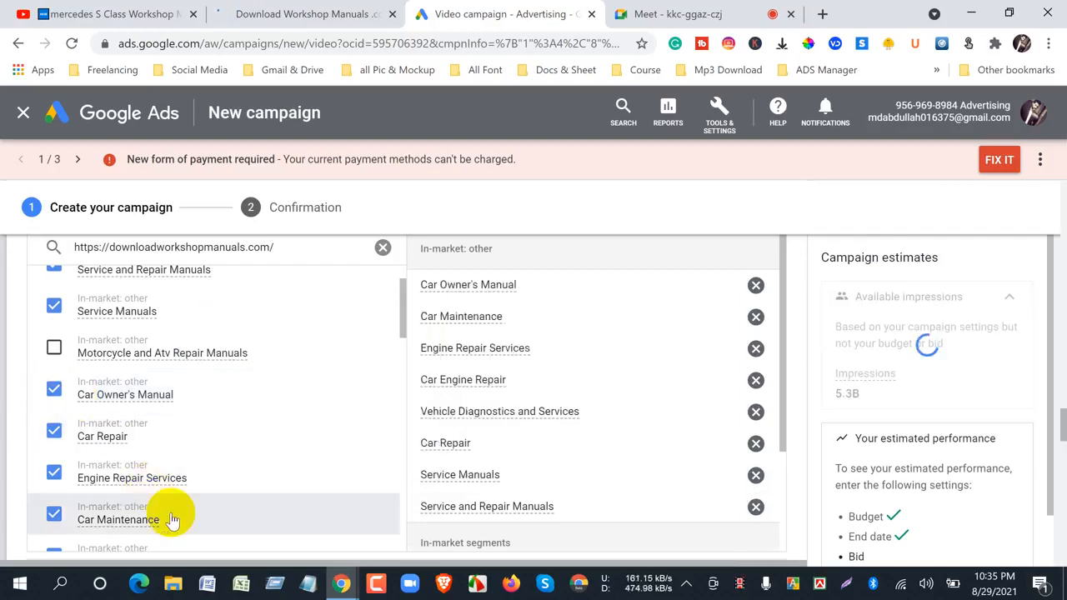
- Review the list of selected audience segments, examining the details of Car Engine Repair, Vehicle Diagnostics and Services, and Car Repair
scroll(150, 466, up, 1)
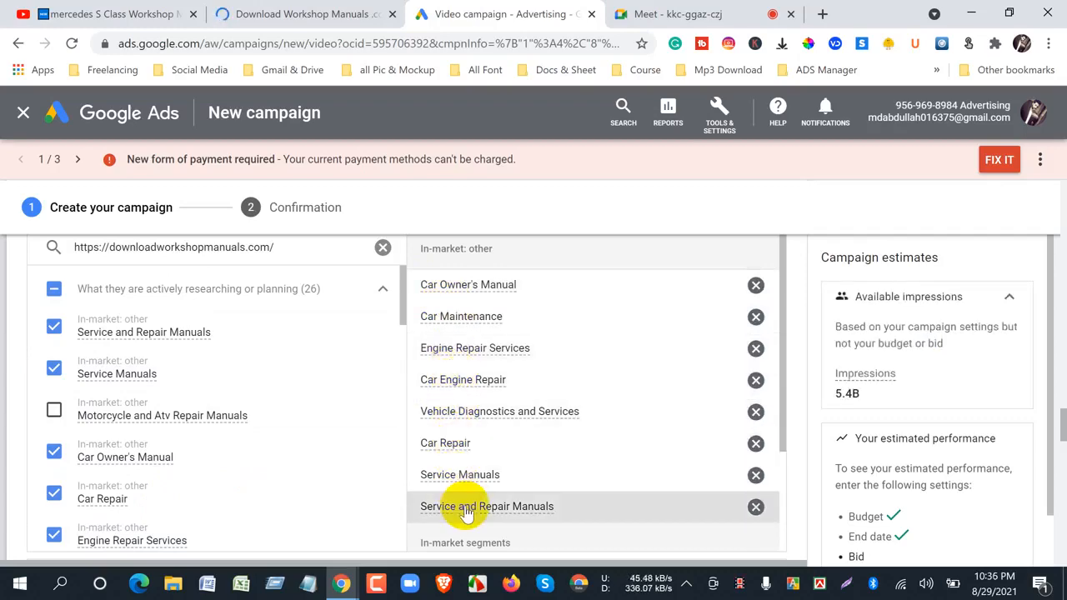
scroll(465, 510, down, 2)
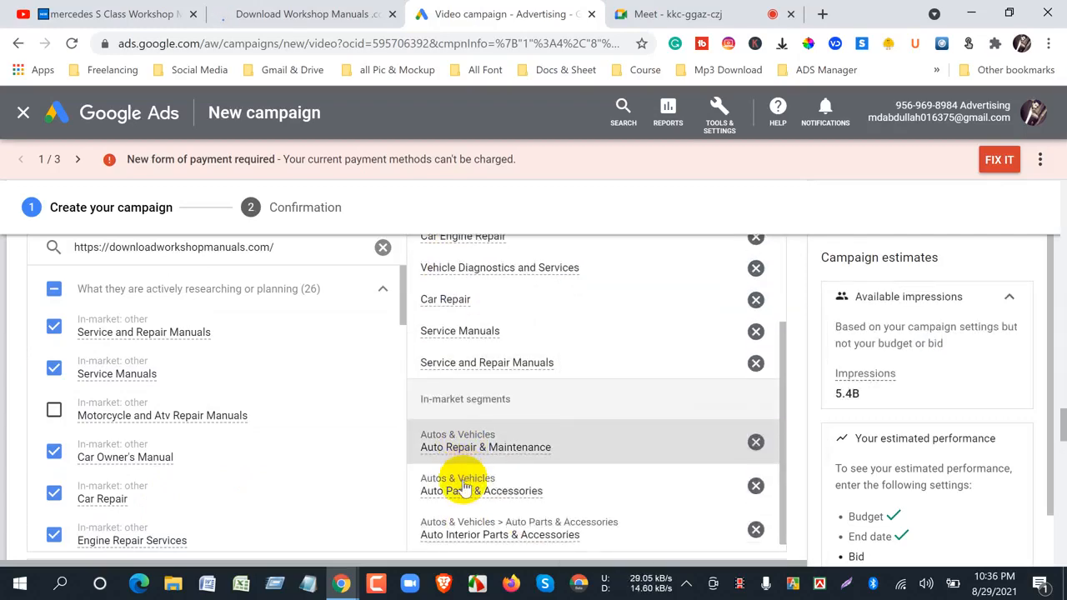
scroll(463, 483, down, 5)
scroll(417, 490, up, 7)
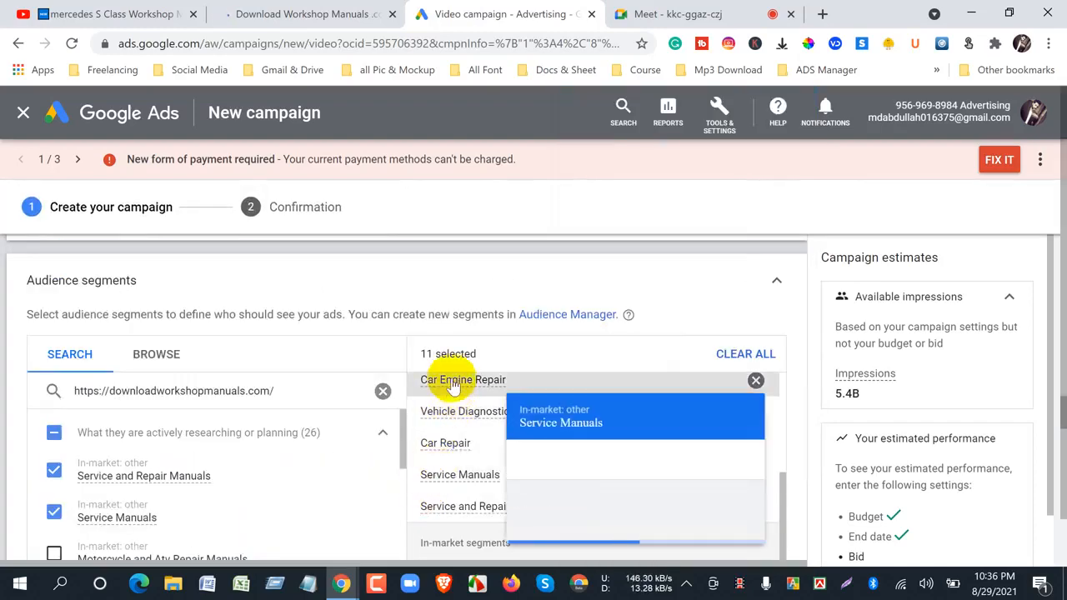
mouse_move(453, 388)
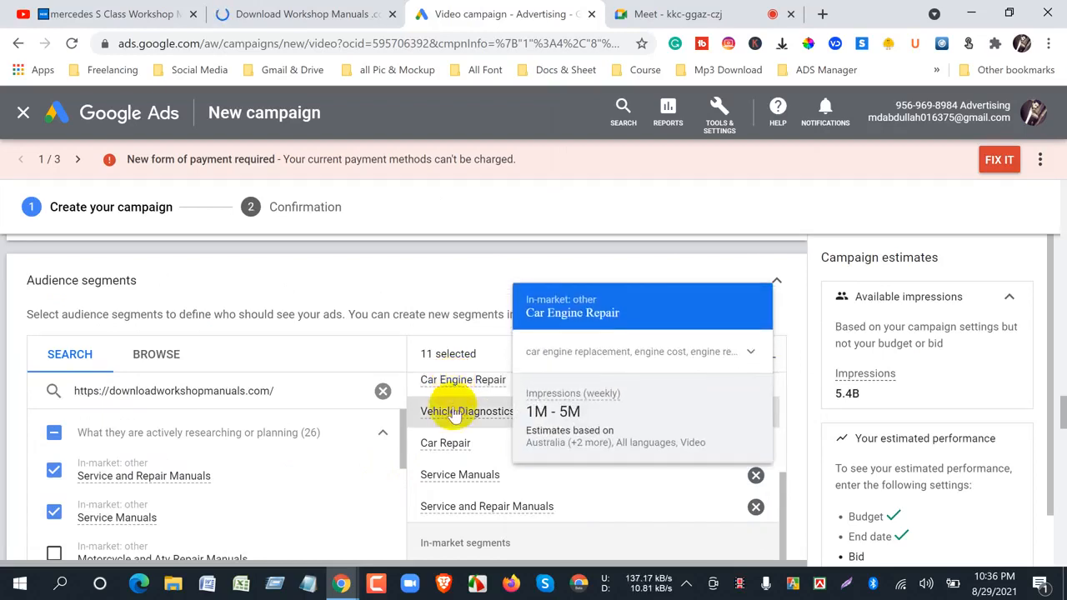
mouse_move(455, 417)
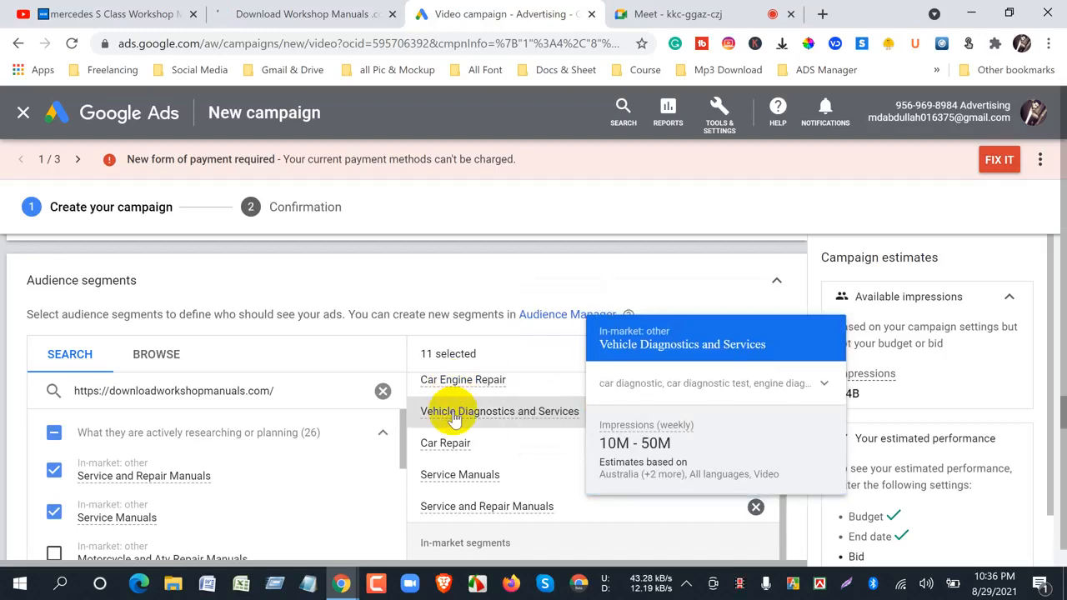
mouse_move(450, 450)
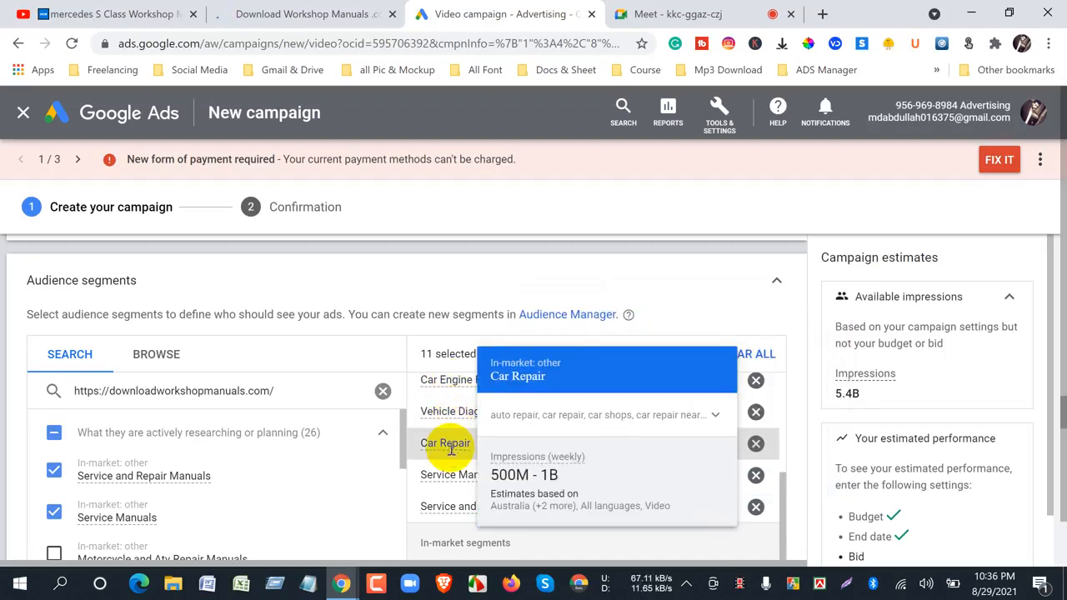
scroll(450, 450, down, 1)
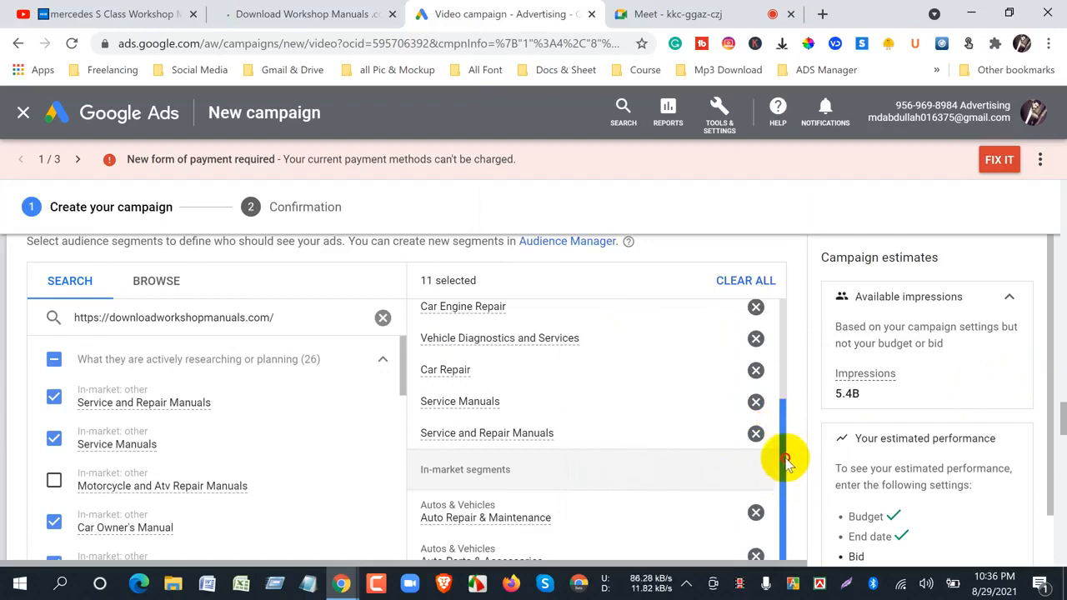
- Review the selected audience segments from top to bottom, along with the audience expansion setting beneath them
drag(785, 448, 783, 329)
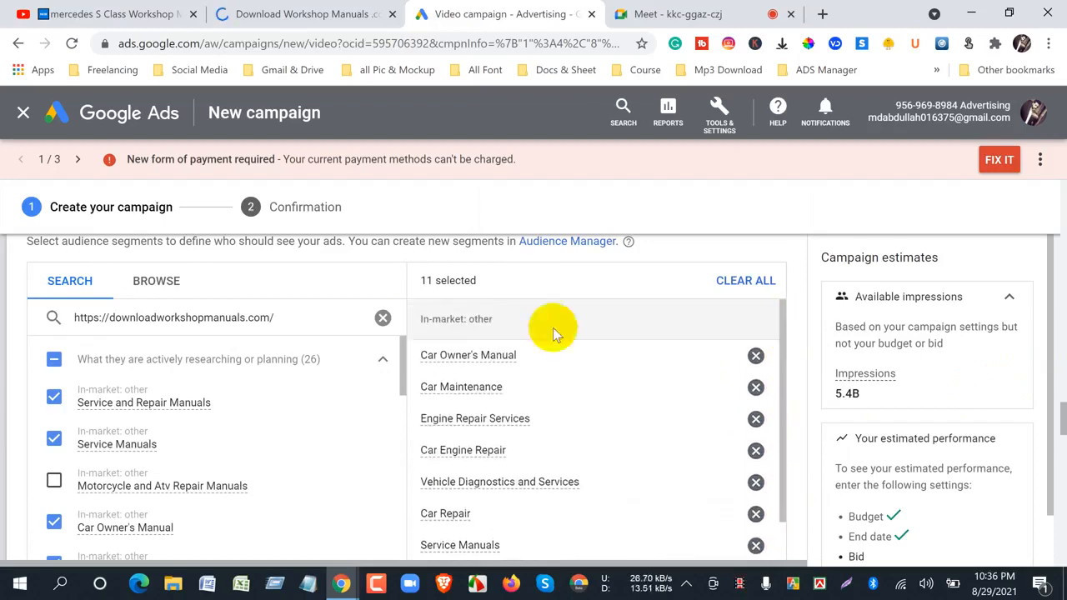
scroll(209, 450, down, 4)
scroll(674, 424, down, 2)
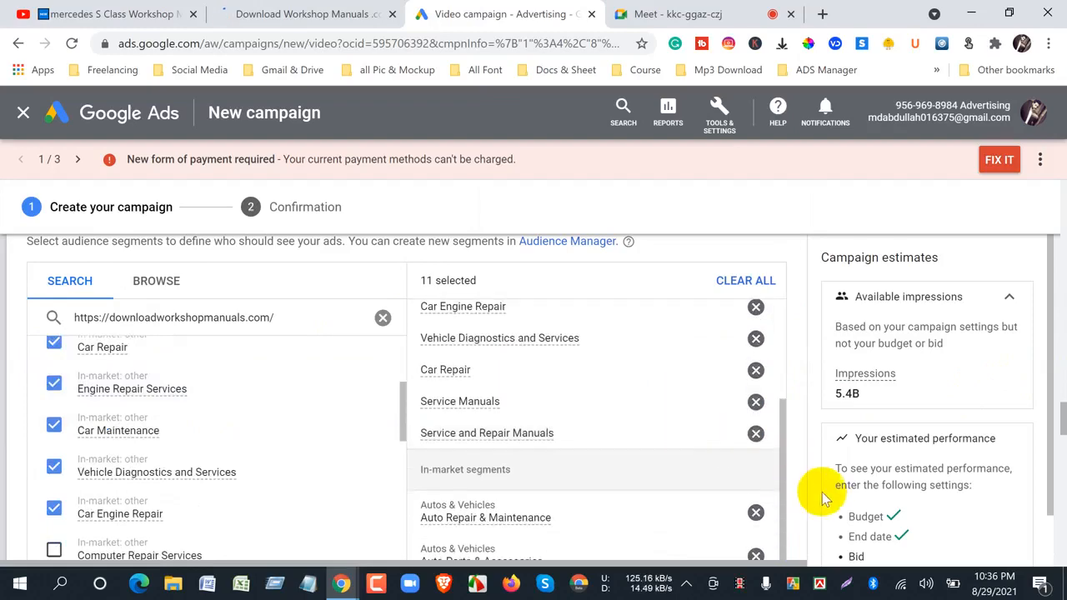
scroll(823, 498, down, 1)
scroll(805, 502, down, 5)
scroll(805, 502, up, 5)
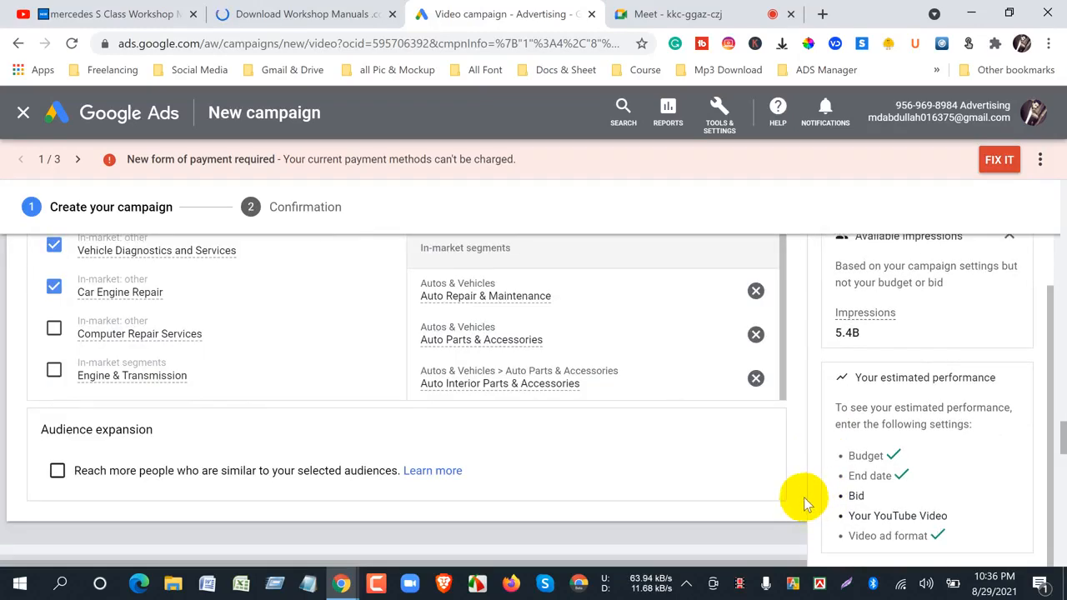
scroll(805, 492, up, 3)
scroll(793, 428, down, 3)
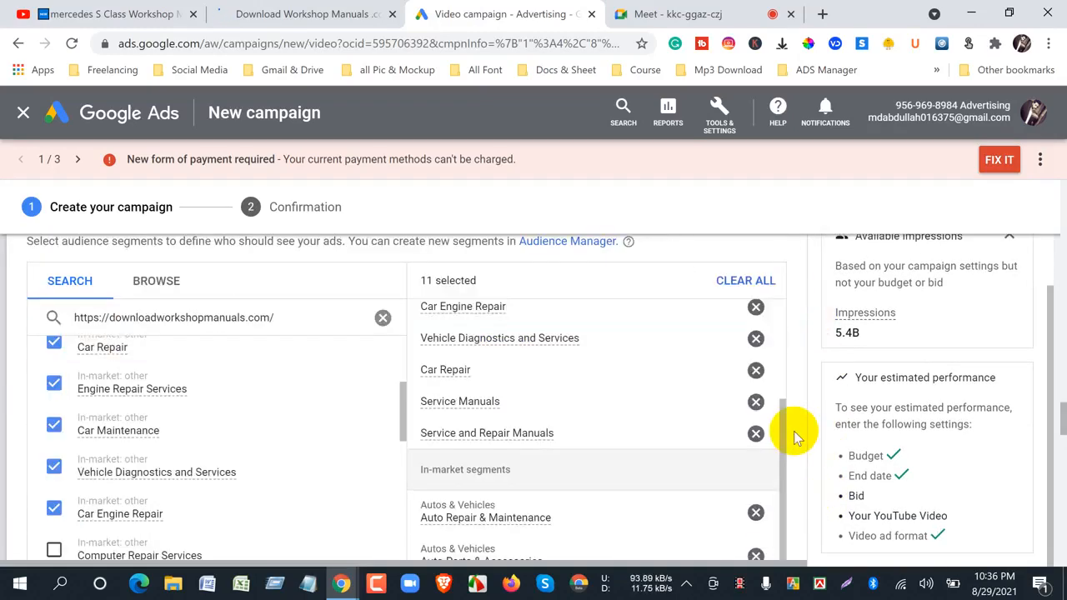
scroll(794, 433, down, 3)
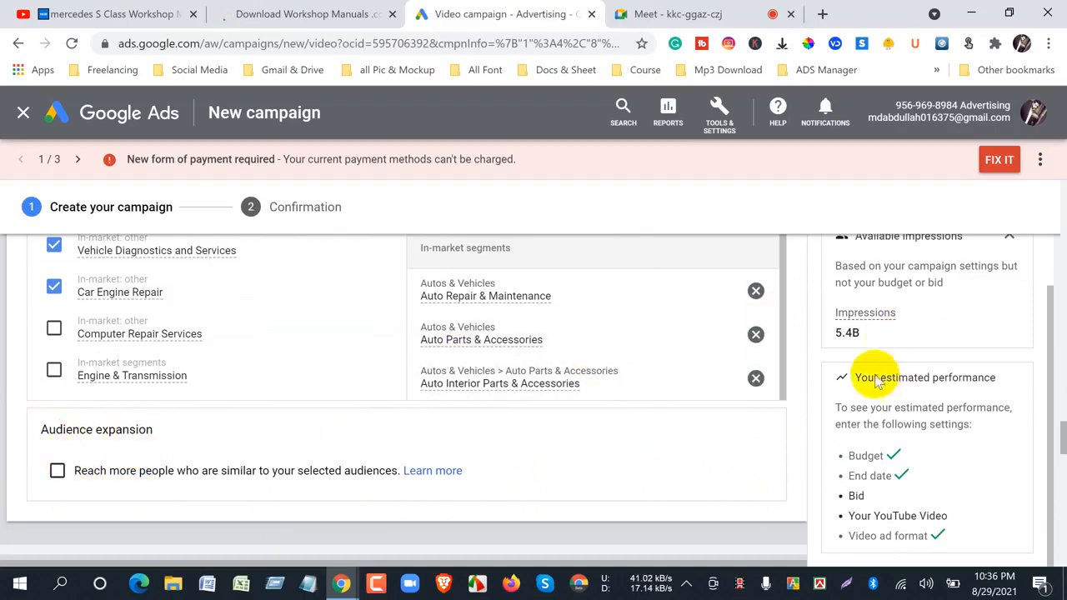
- Turn on audience expansion to reach people similar to the selected audiences, toggling it to compare the available impressions
double_click(846, 334)
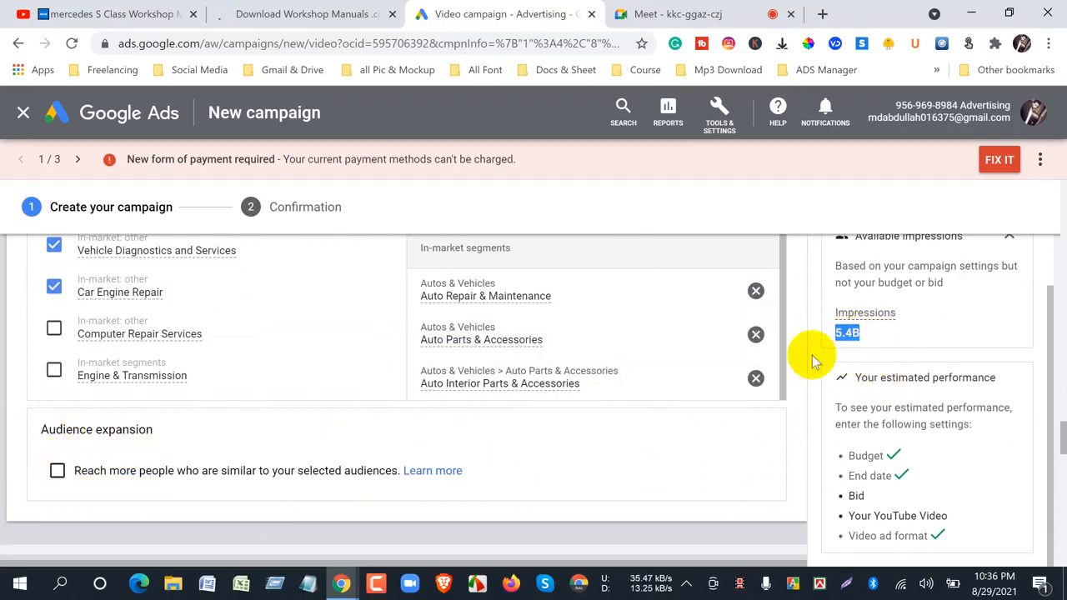
click(56, 472)
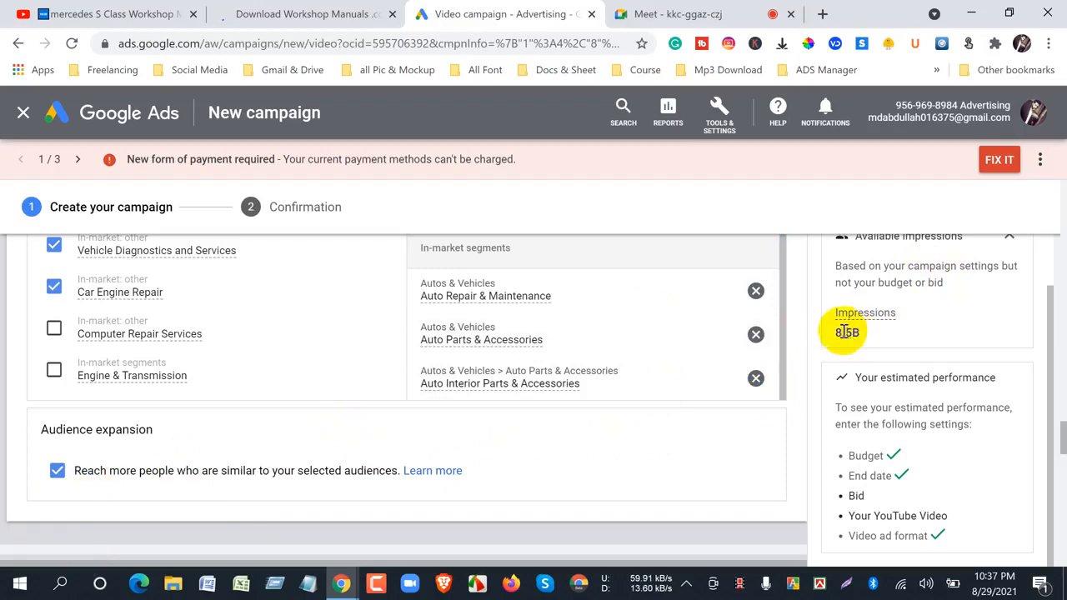
drag(838, 333, 856, 334)
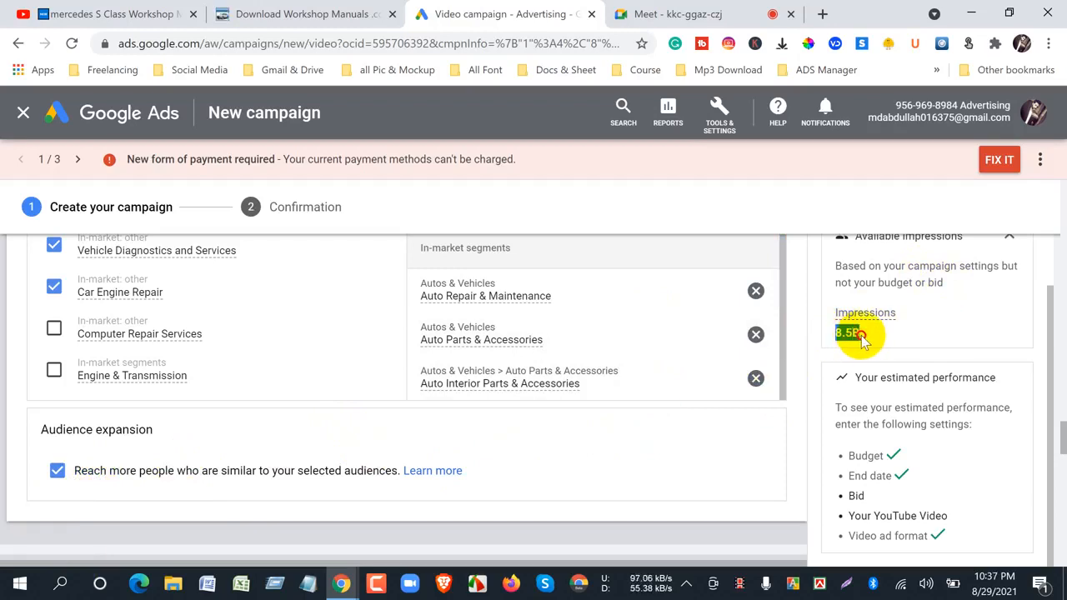
click(57, 471)
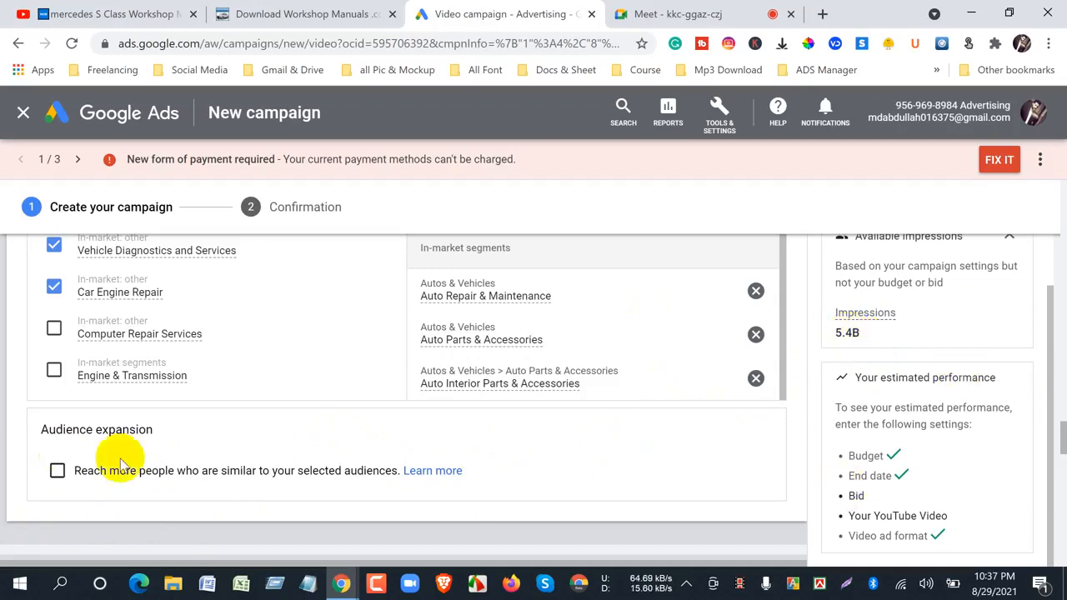
click(56, 472)
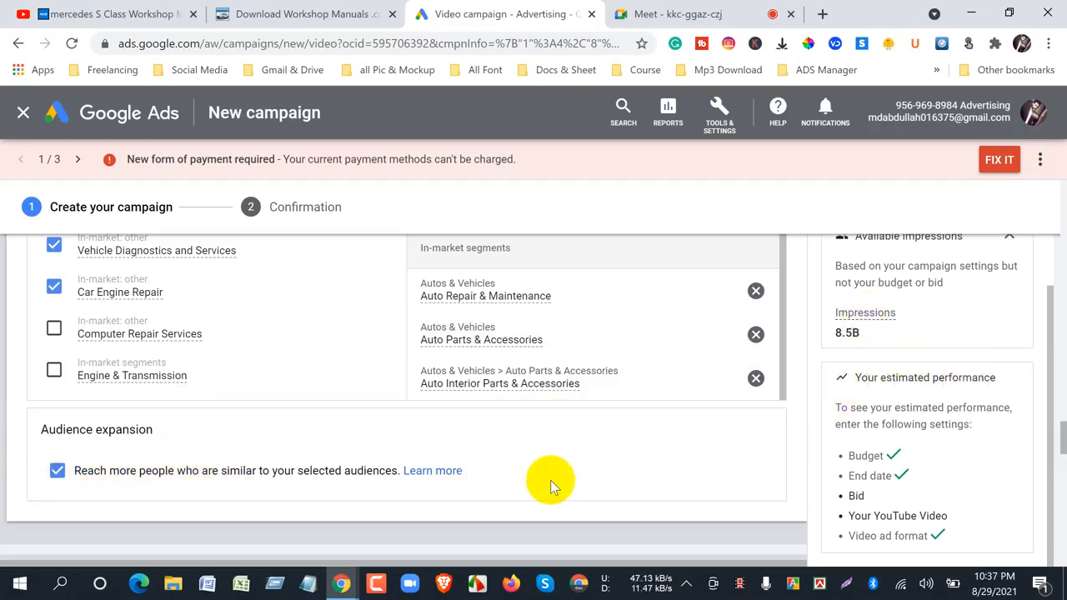
- Recheck the demographics and selected segments, and expand the Keywords content targeting section to examine its keyword entry and keyword ideas areas
scroll(548, 483, up, 3)
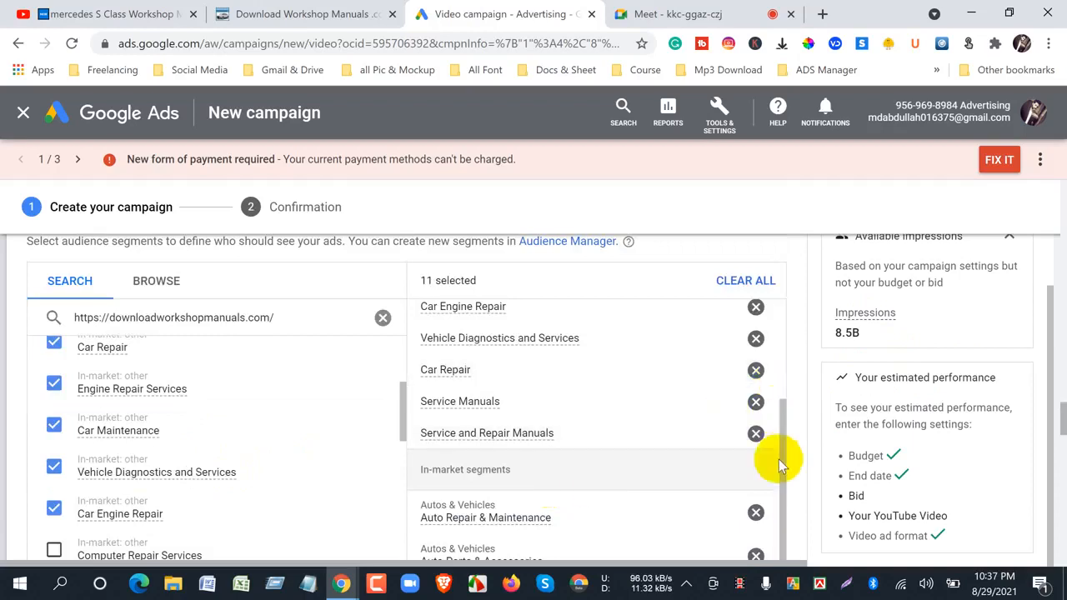
scroll(824, 515, up, 1)
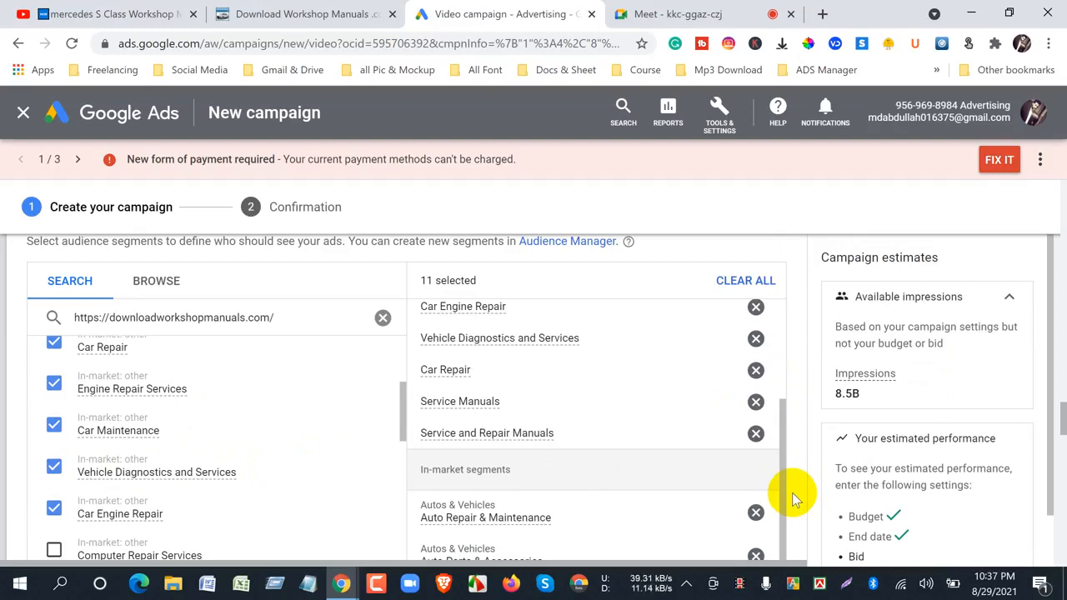
scroll(793, 492, up, 3)
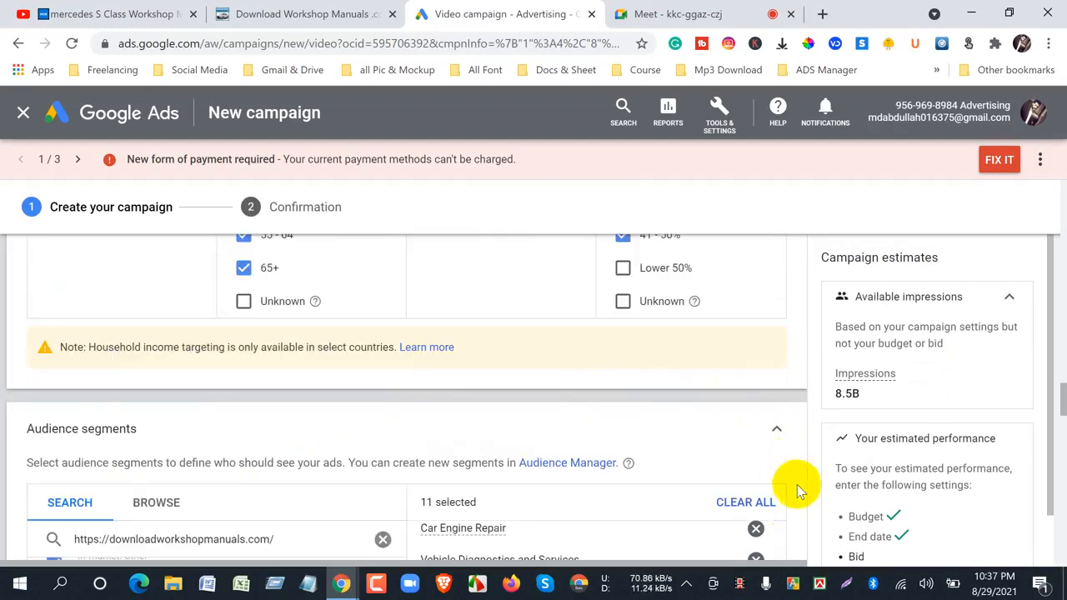
scroll(796, 491, down, 5)
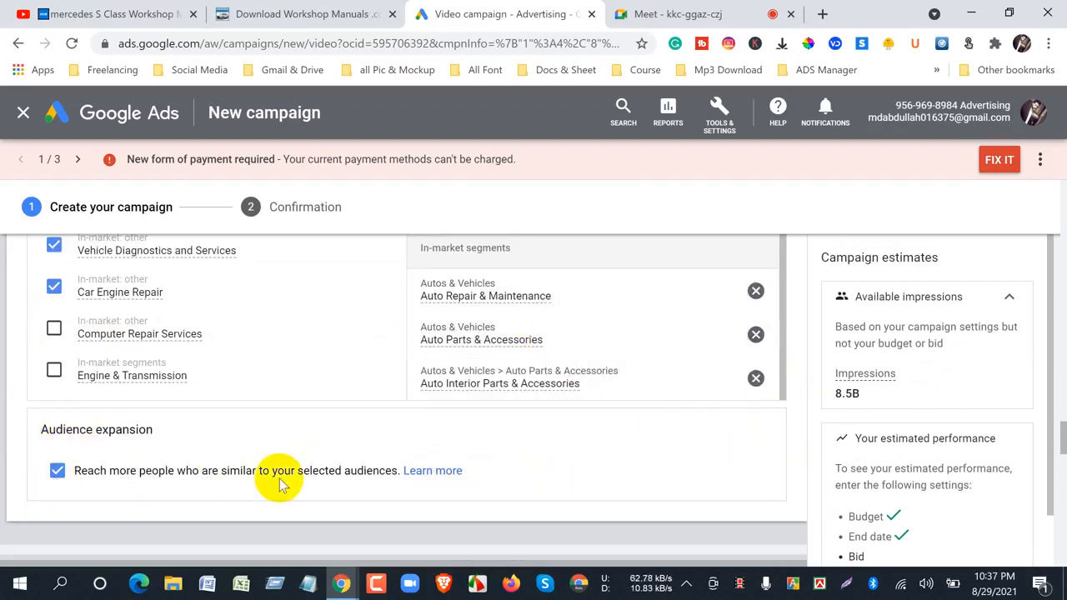
scroll(250, 483, down, 3)
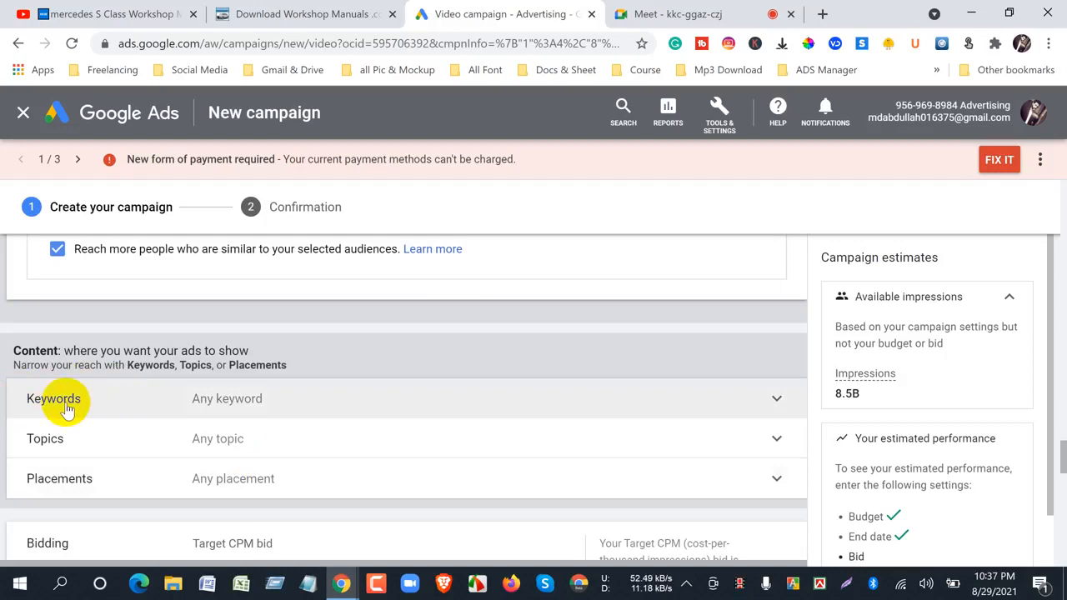
click(770, 401)
scroll(293, 438, down, 3)
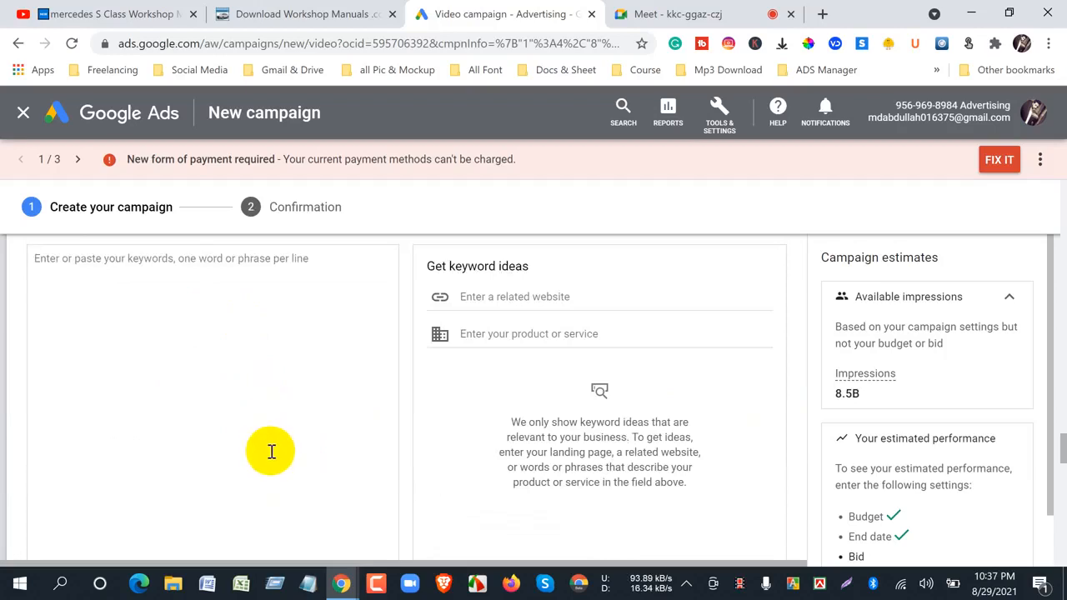
scroll(271, 451, up, 3)
scroll(271, 451, down, 3)
scroll(271, 446, up, 3)
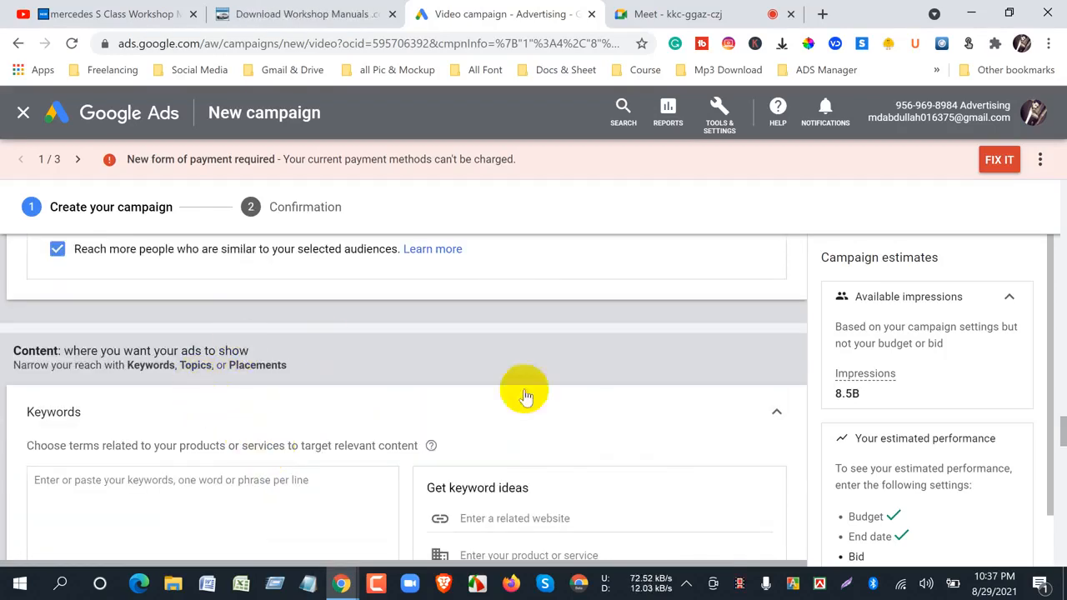
- View the Mercedes S Class video on YouTube, and return to Google Ads to recheck the selected segments and the keyword entry box
click(46, 13)
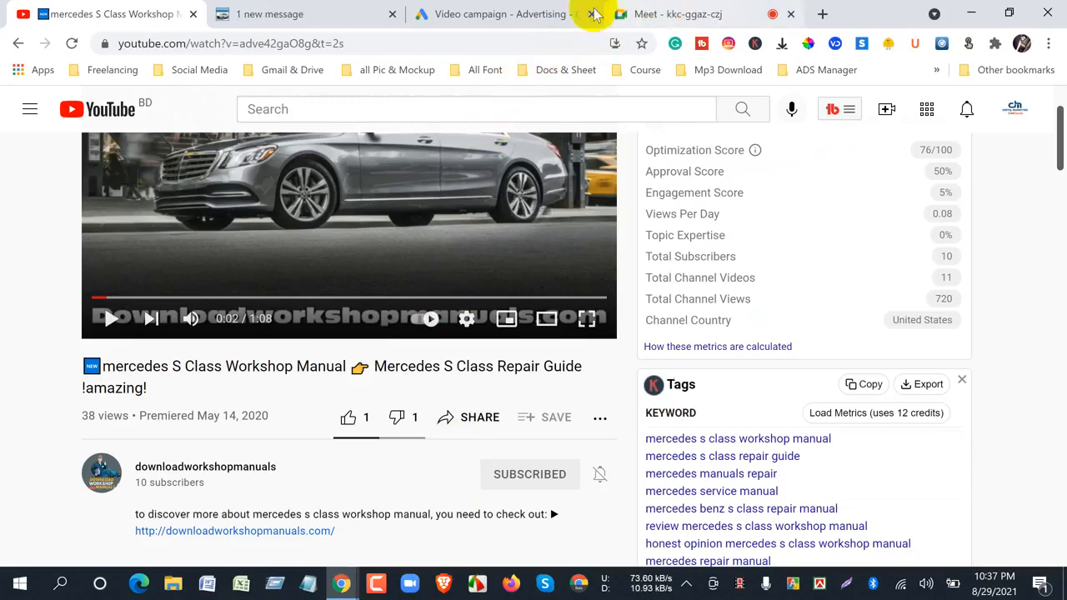
click(479, 15)
scroll(459, 449, up, 3)
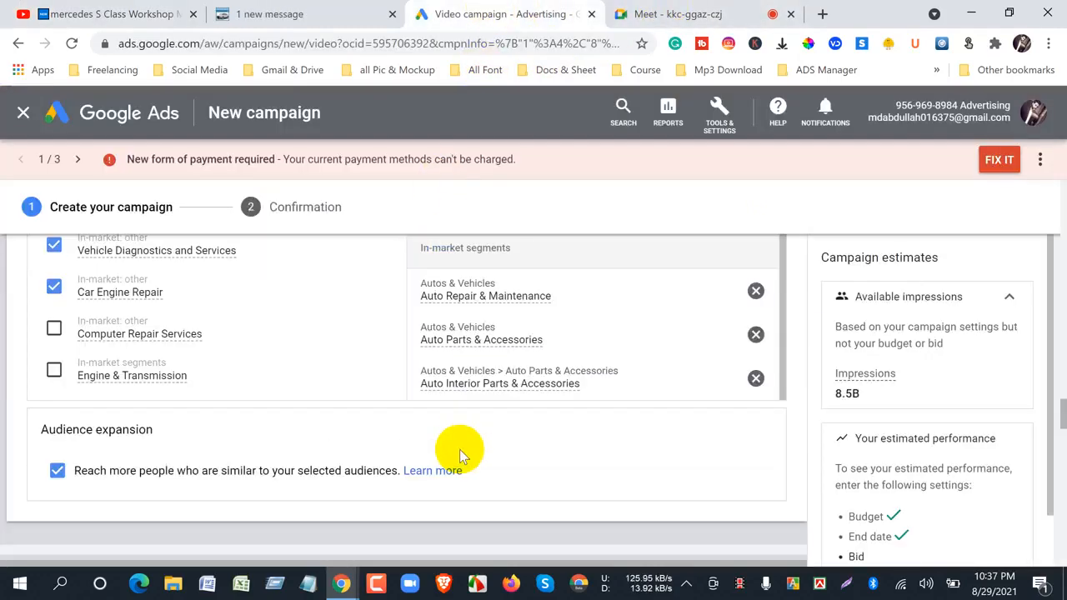
scroll(468, 424, up, 3)
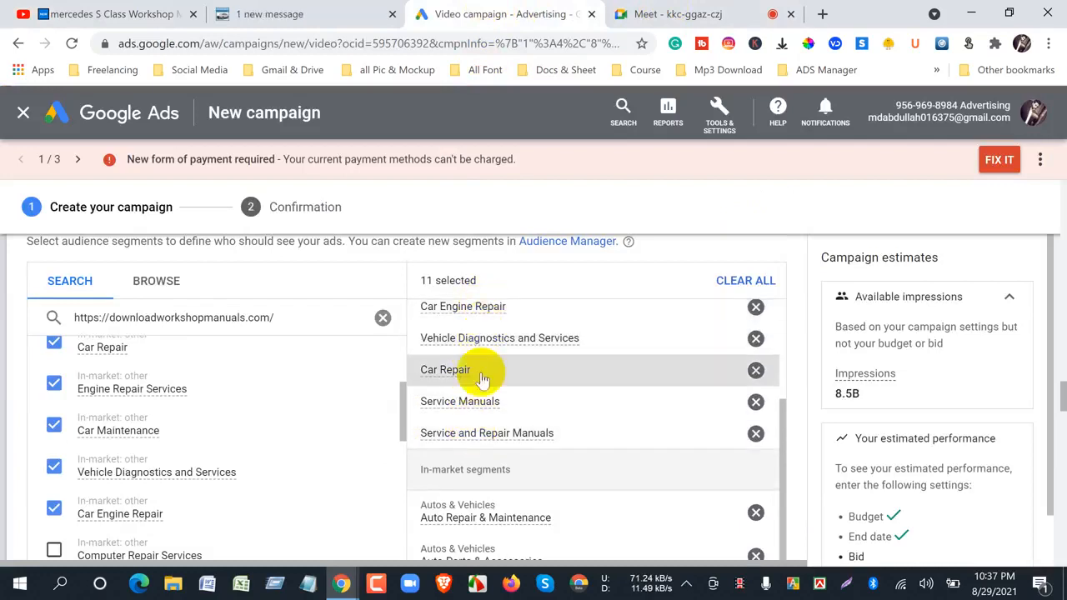
scroll(489, 449, down, 3)
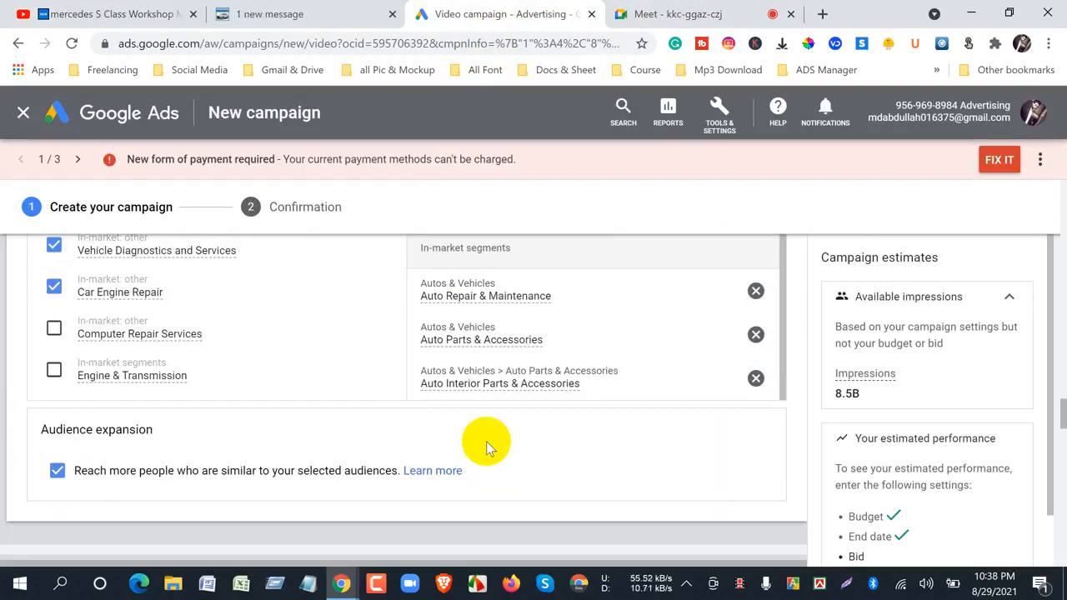
scroll(486, 441, down, 3)
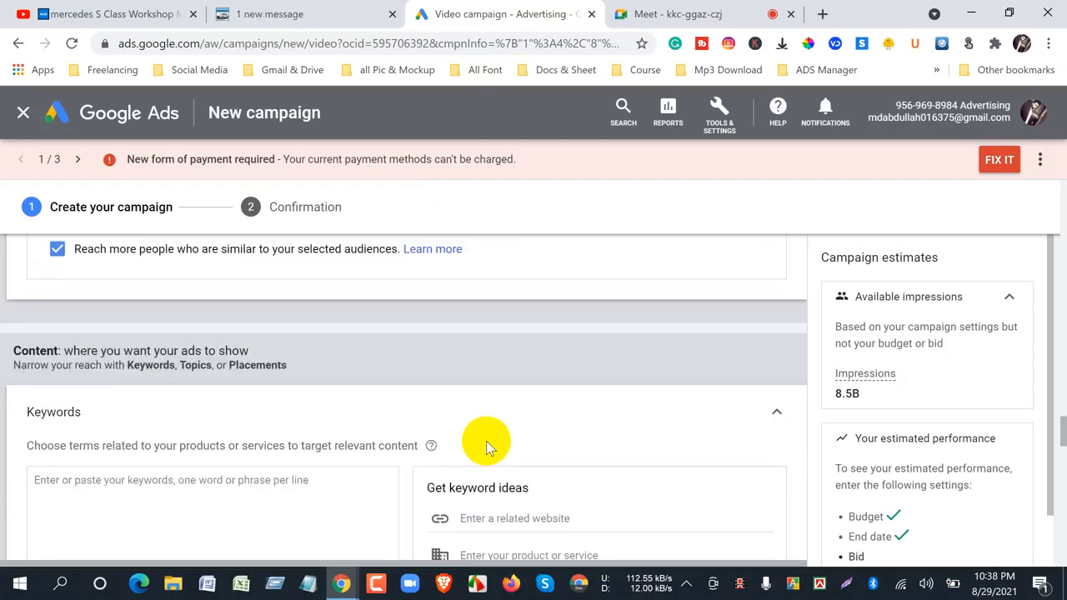
scroll(317, 482, down, 3)
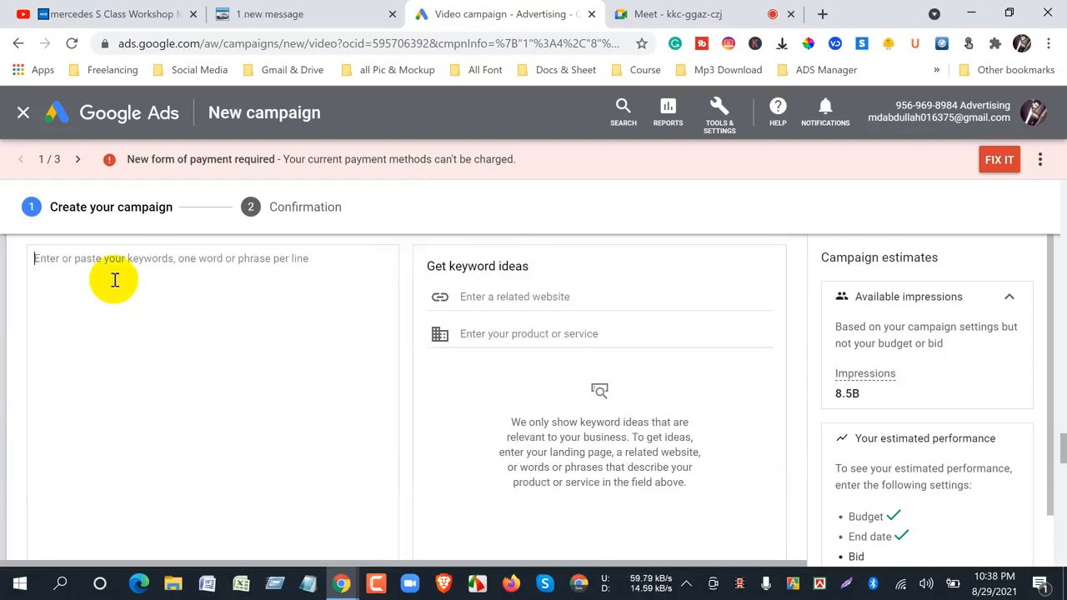
- Check the Google Meet in-call messages and the Mercedes video's YouTube page, and return to the Google Ads campaign
click(650, 13)
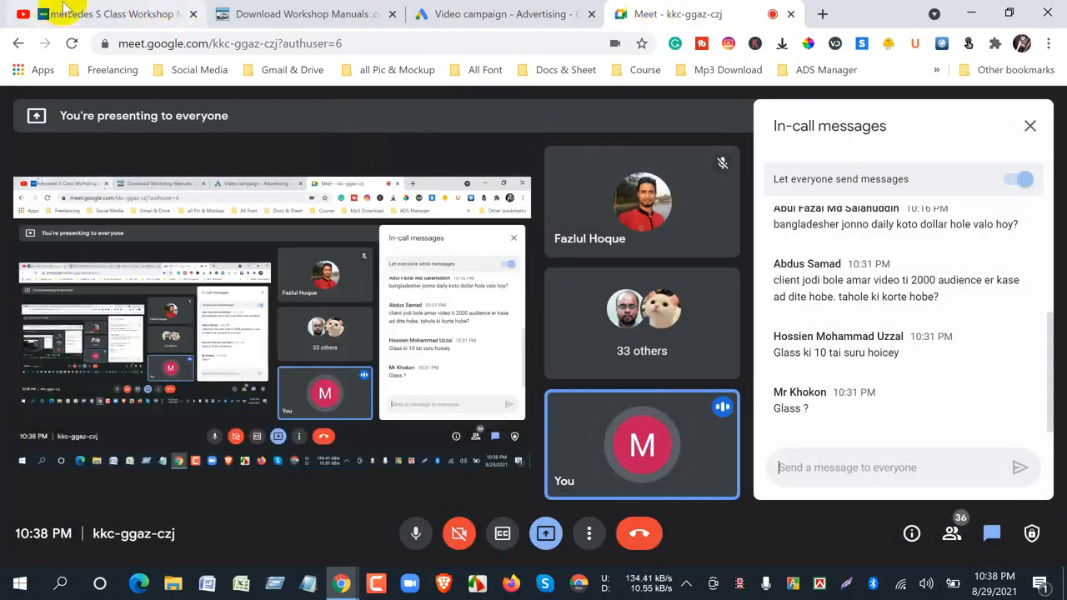
click(416, 14)
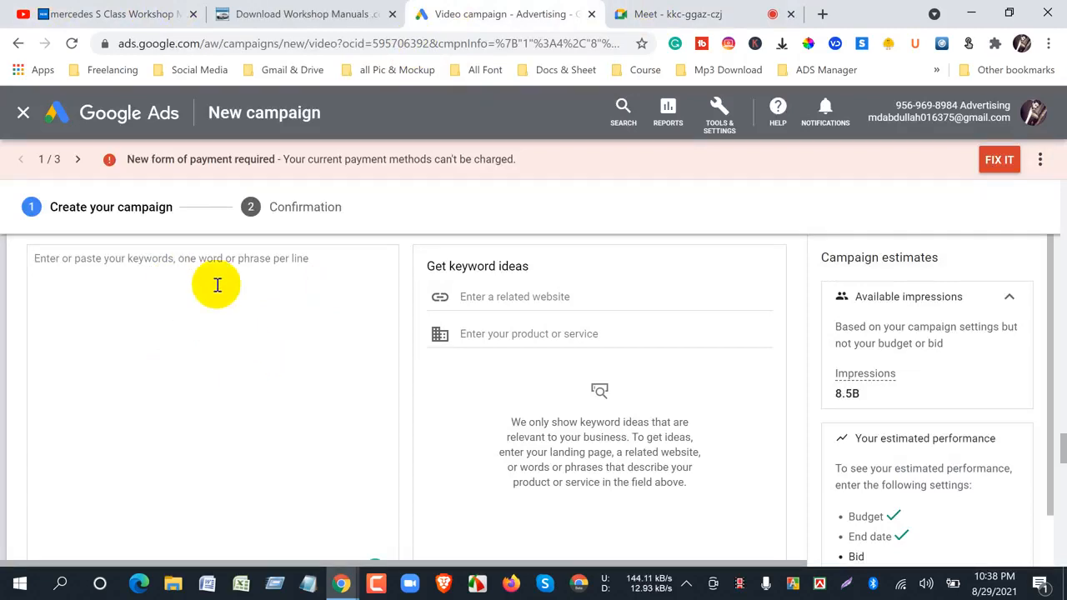
click(71, 10)
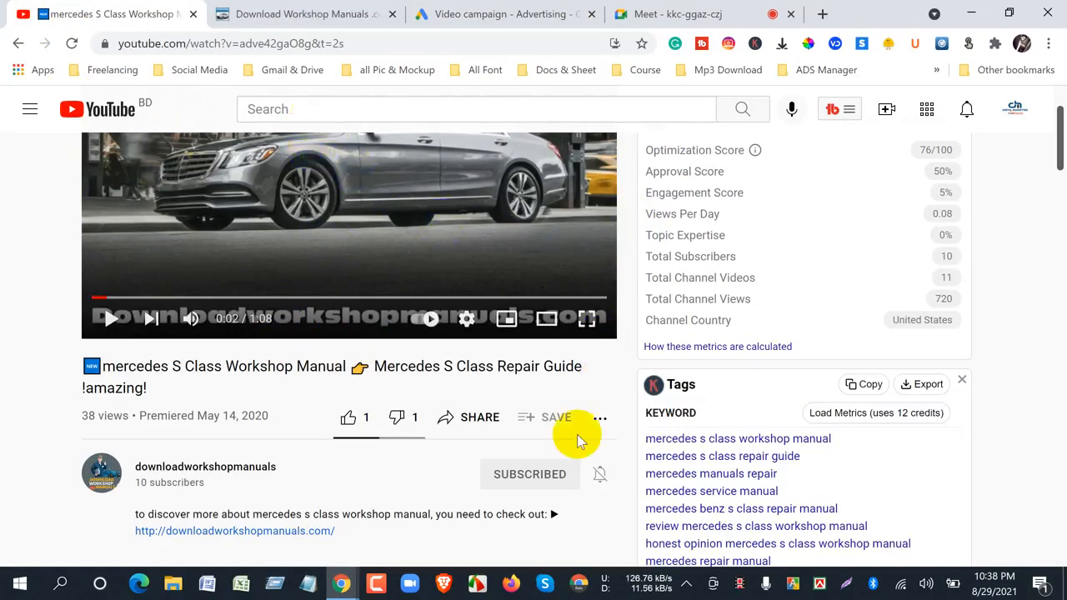
click(667, 14)
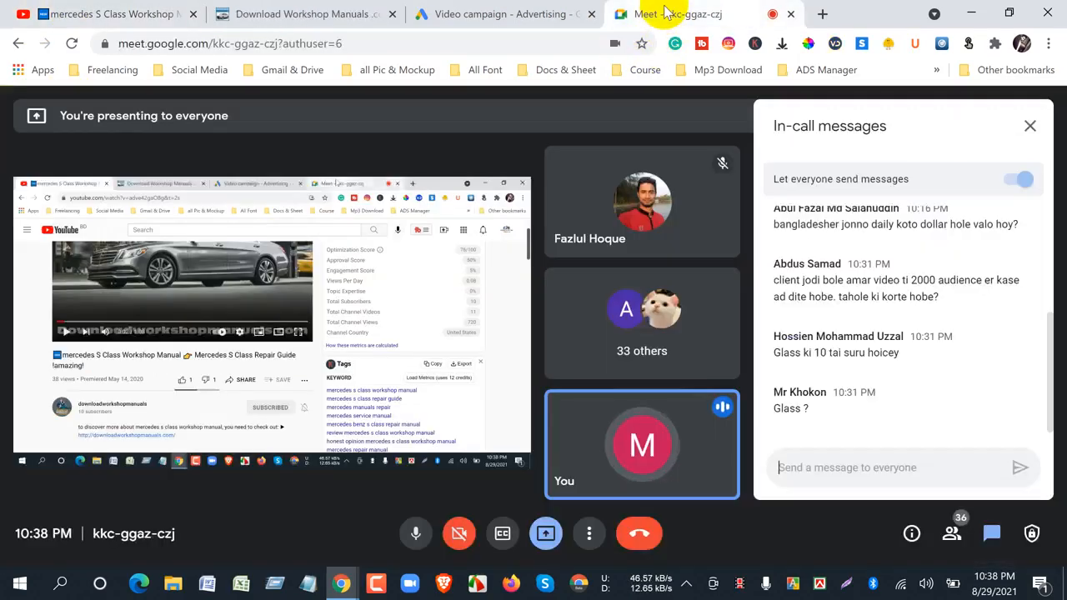
click(417, 14)
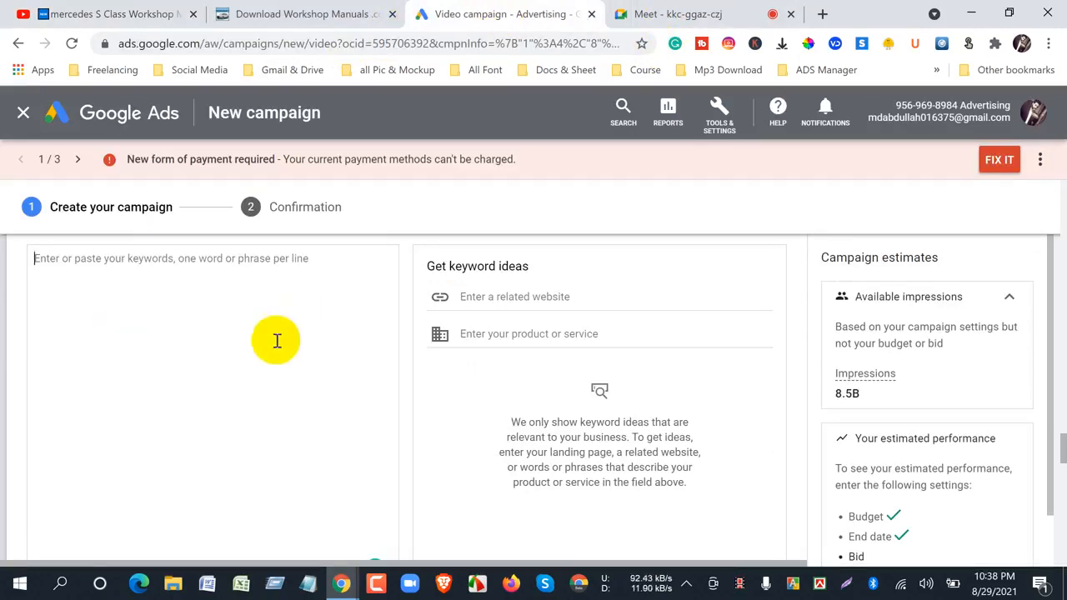
- Look over the Keywords targeting section and collapse it without entering any keywords
scroll(248, 467, up, 3)
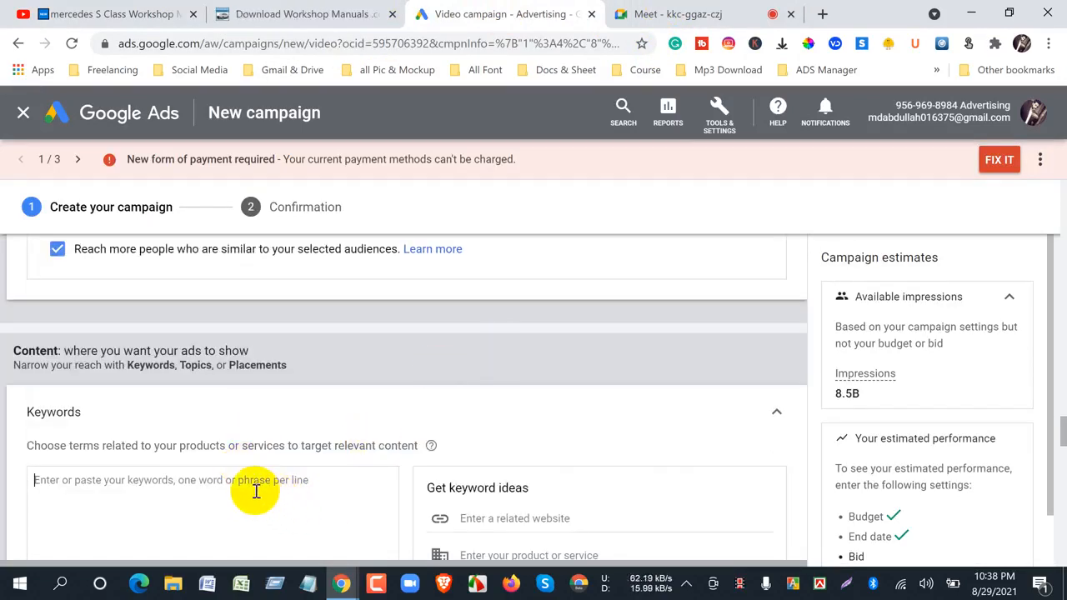
scroll(255, 495, down, 3)
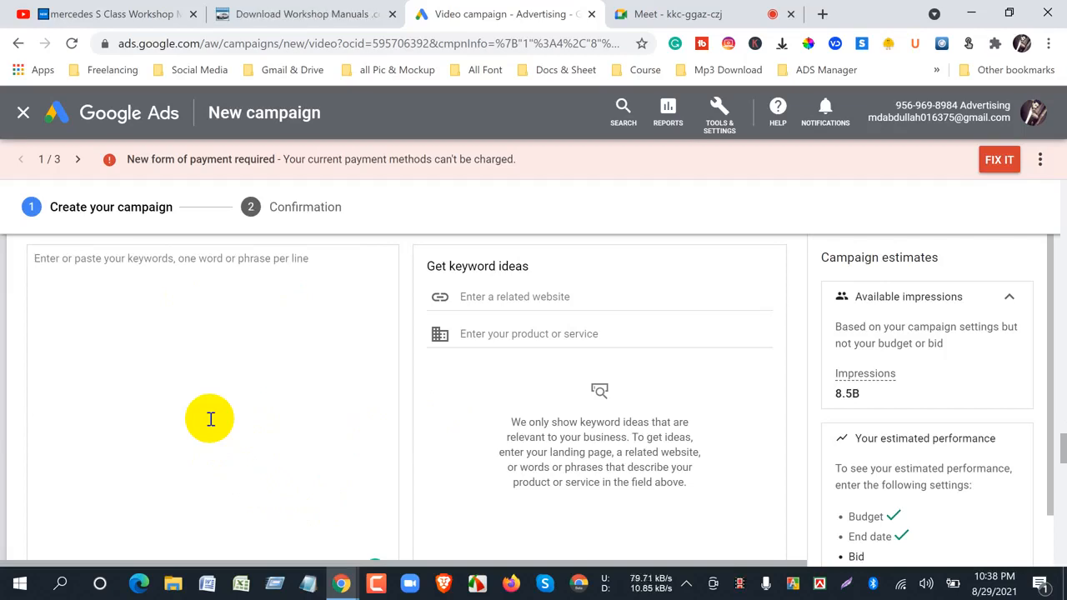
scroll(218, 423, up, 3)
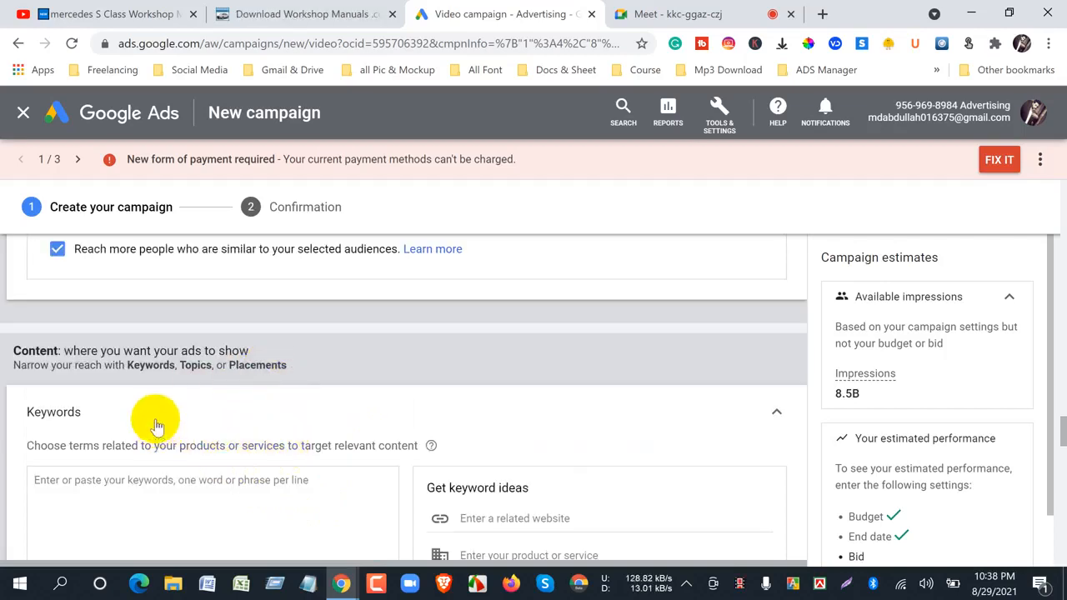
click(778, 415)
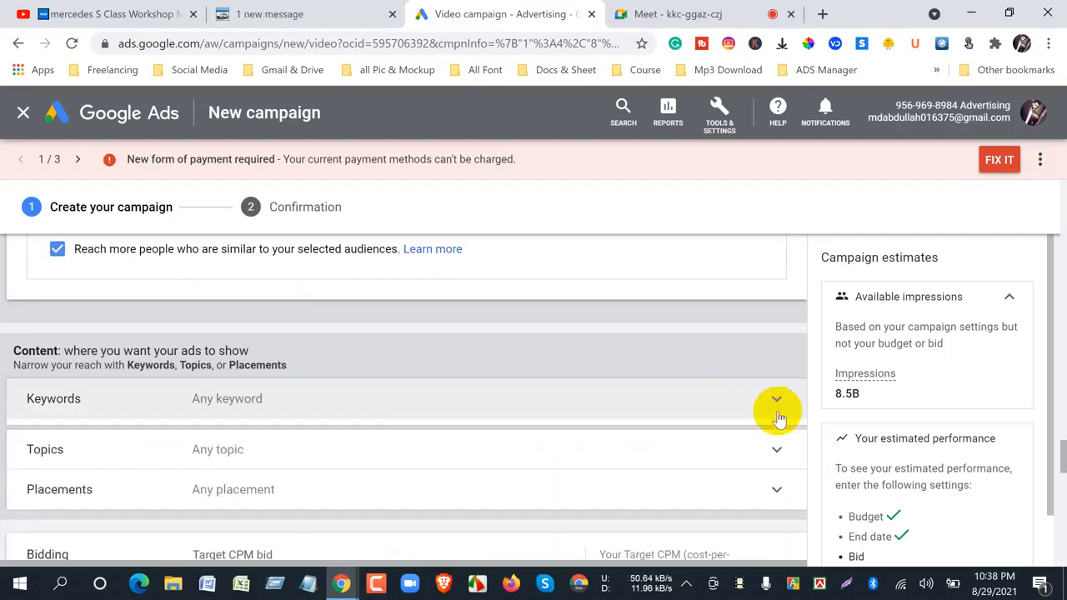
- Expand the Topics content targeting section and look over the available topic categories
click(226, 442)
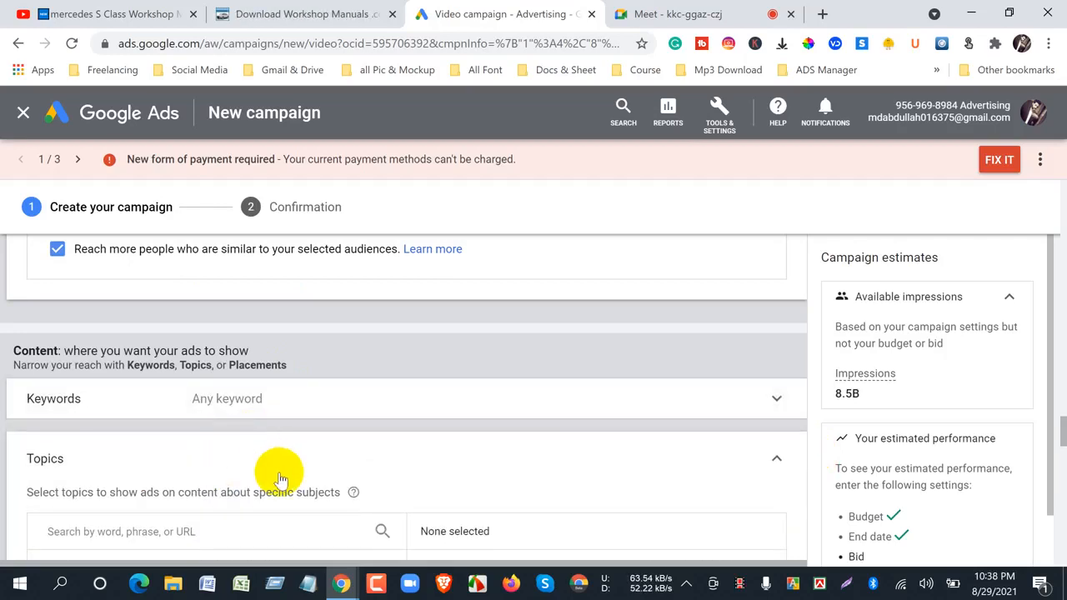
scroll(279, 479, down, 3)
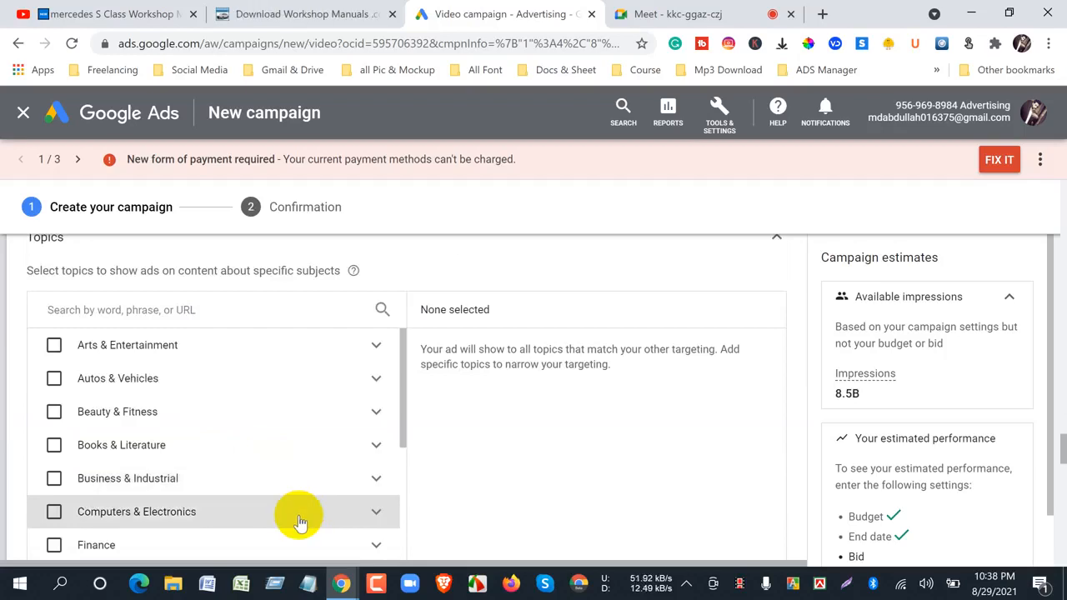
scroll(283, 511, up, 6)
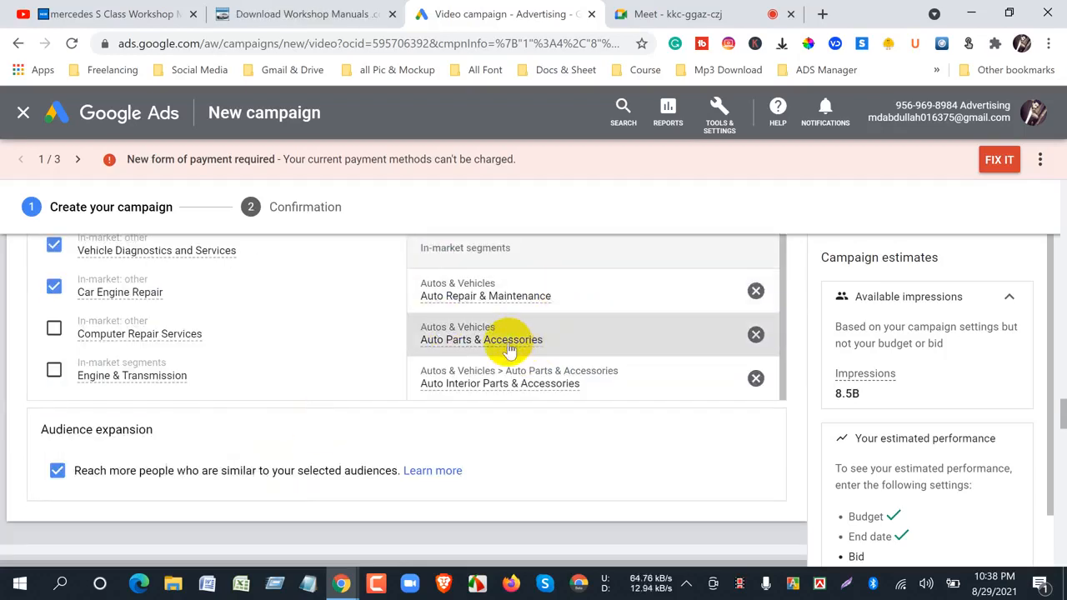
- Check the Mercedes S Class video on YouTube and return to the Google Ads campaign
mouse_move(505, 337)
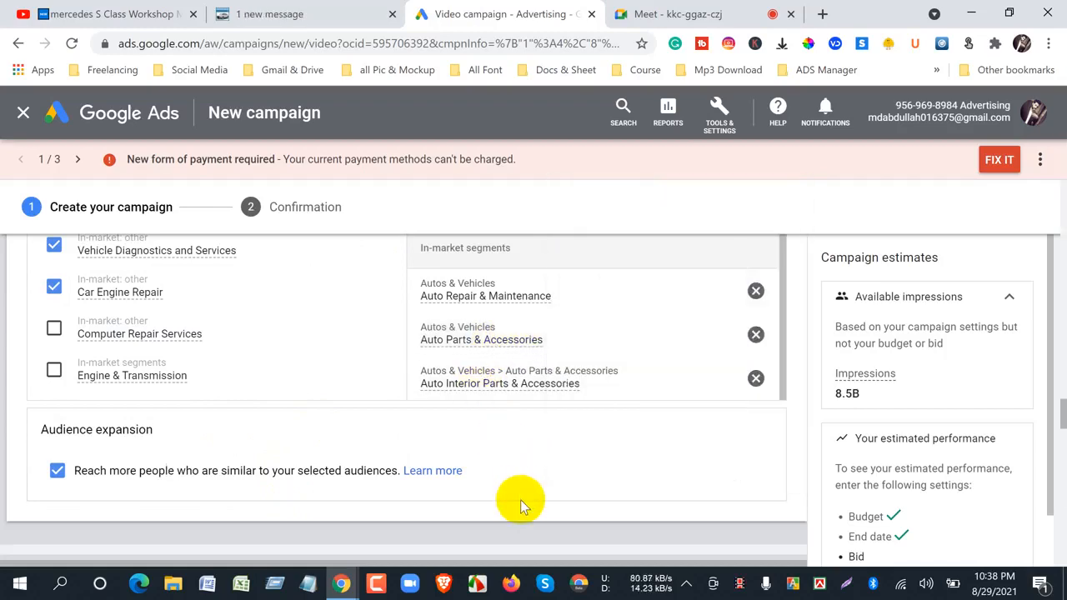
click(71, 17)
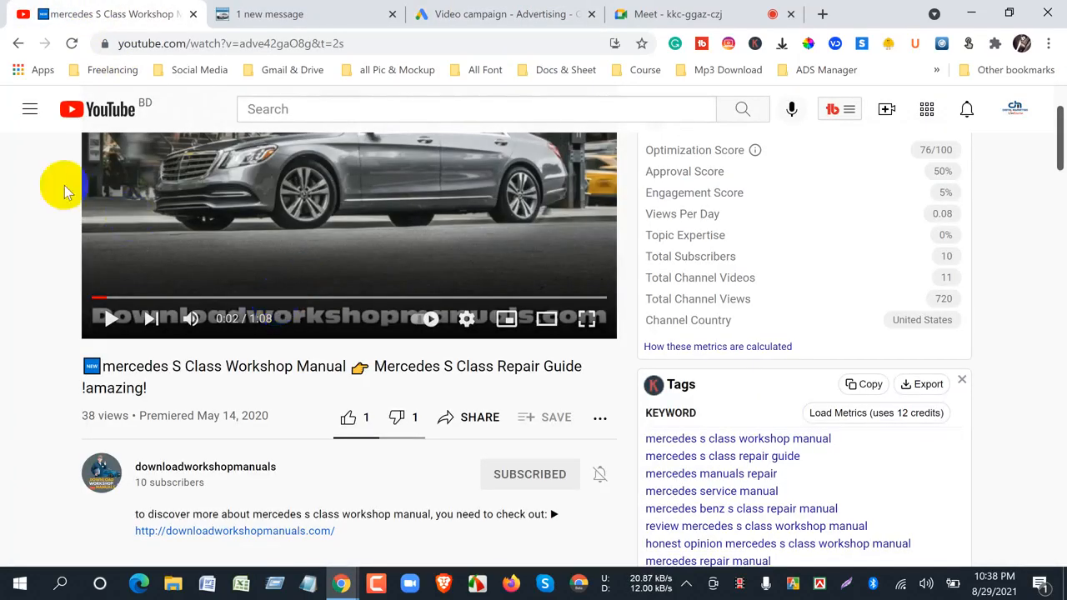
click(506, 17)
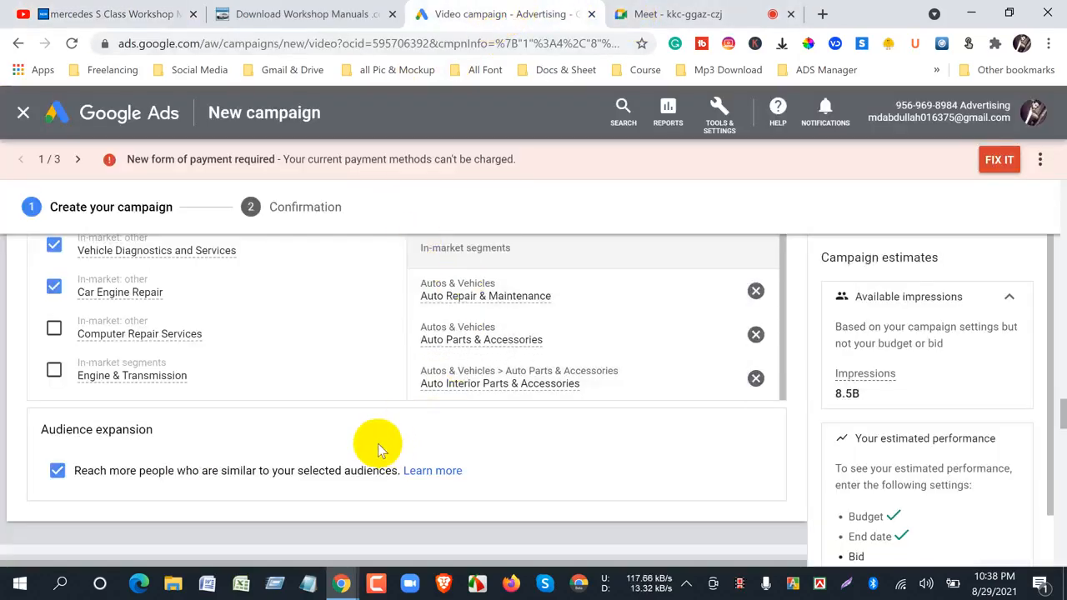
- Look over the subtopics under Autos & Vehicles in the Topics section, and check the Google Meet in-call messages
scroll(377, 446, down, 3)
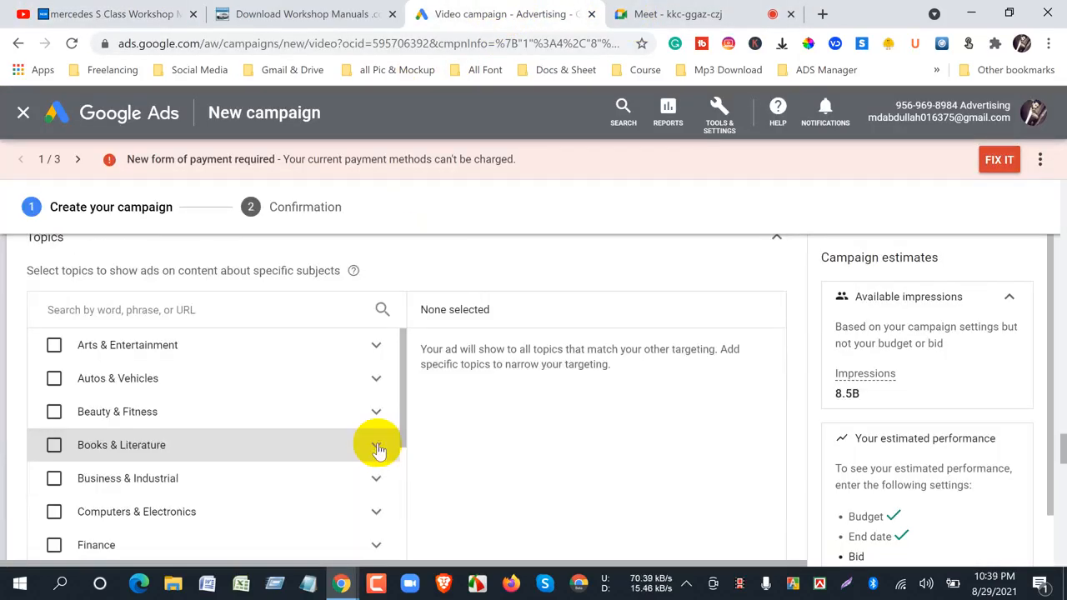
click(375, 388)
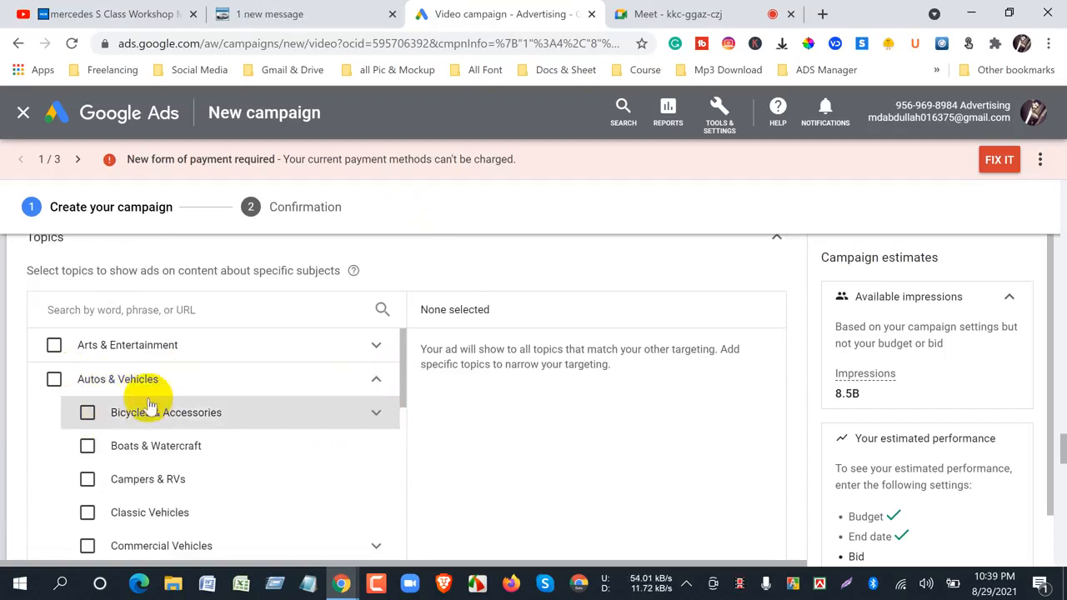
scroll(154, 469, down, 1)
scroll(154, 469, down, 2)
scroll(172, 465, down, 2)
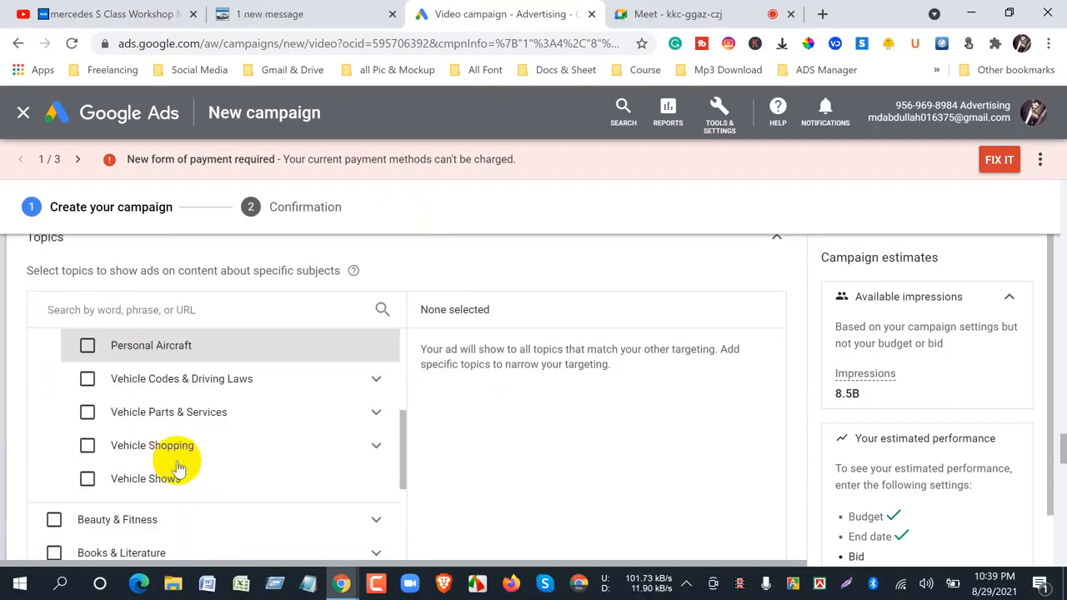
scroll(167, 467, up, 3)
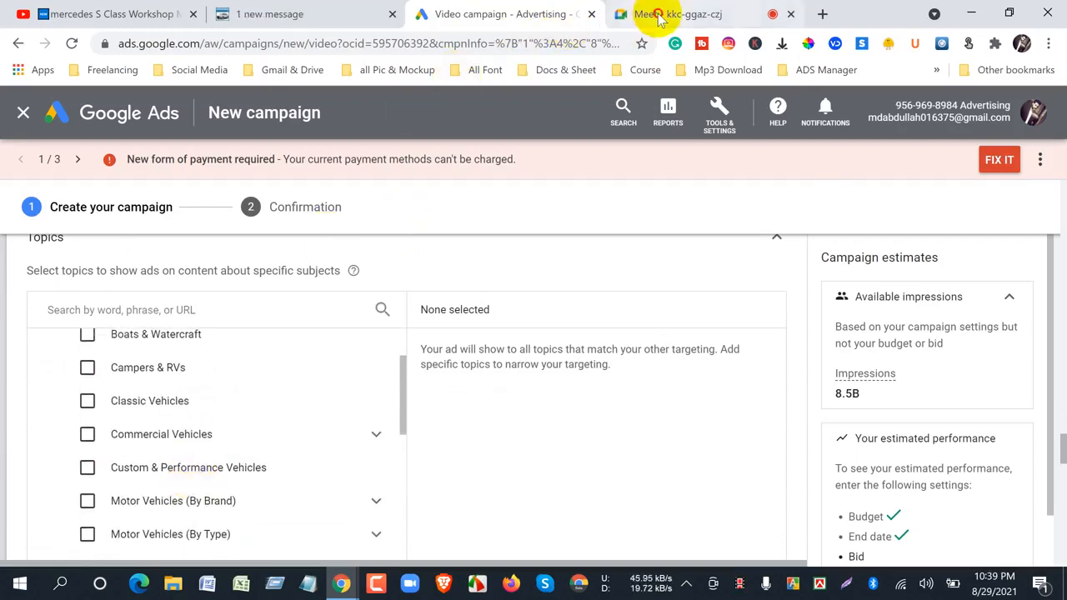
click(657, 15)
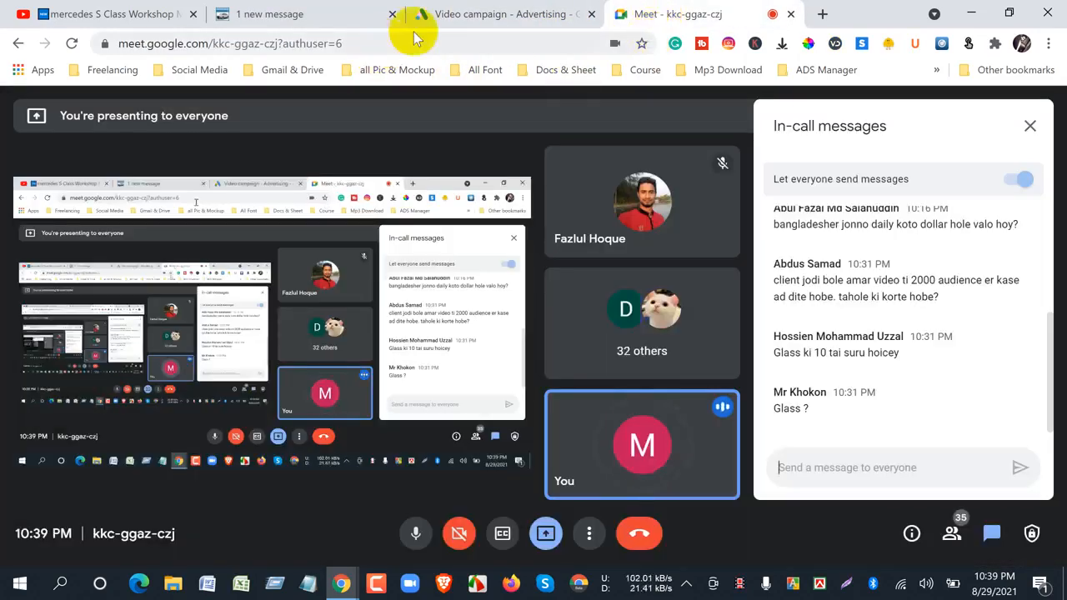
click(446, 23)
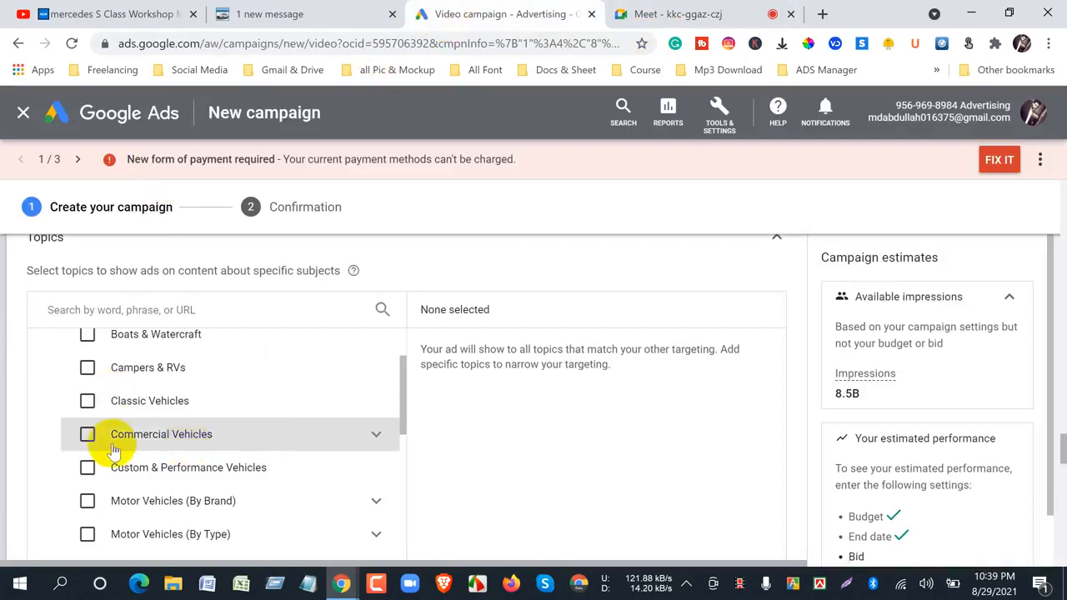
- Select the whole Autos & Vehicles topic for content targeting and collapse its subtopics
scroll(108, 446, up, 2)
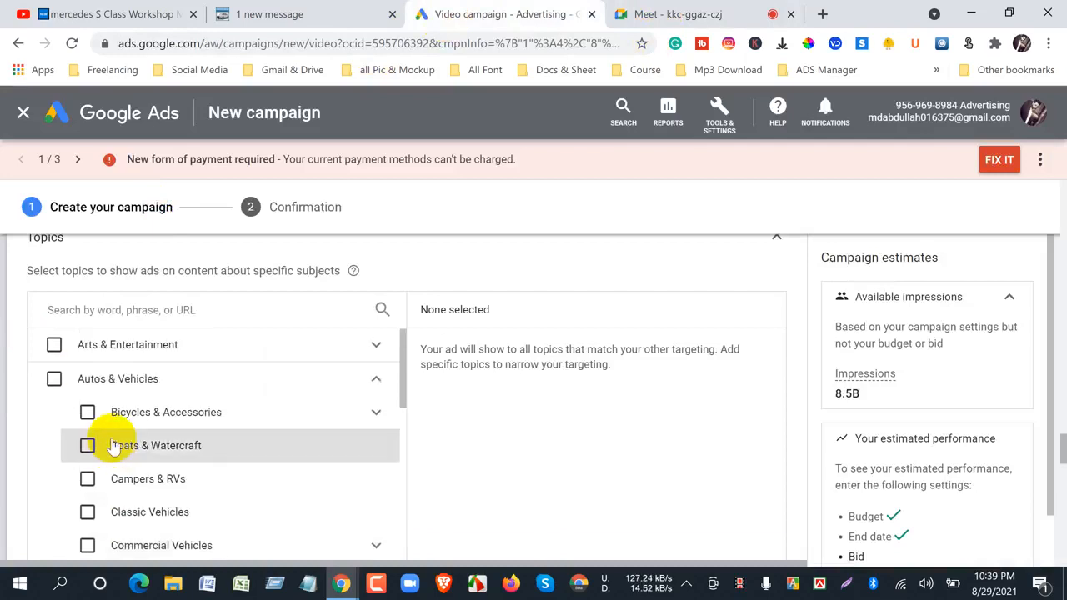
click(53, 380)
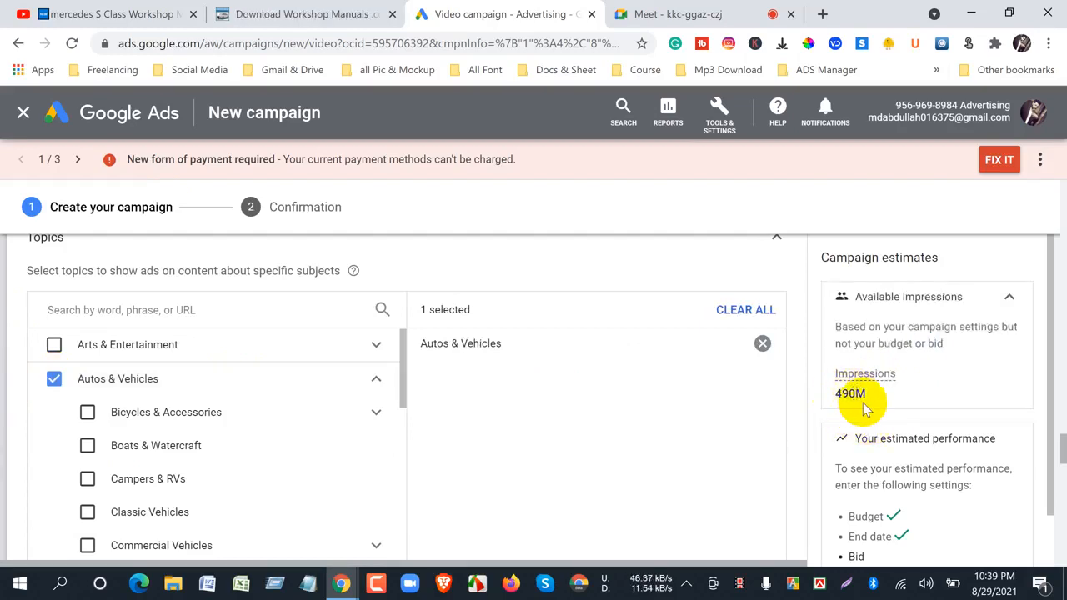
click(377, 384)
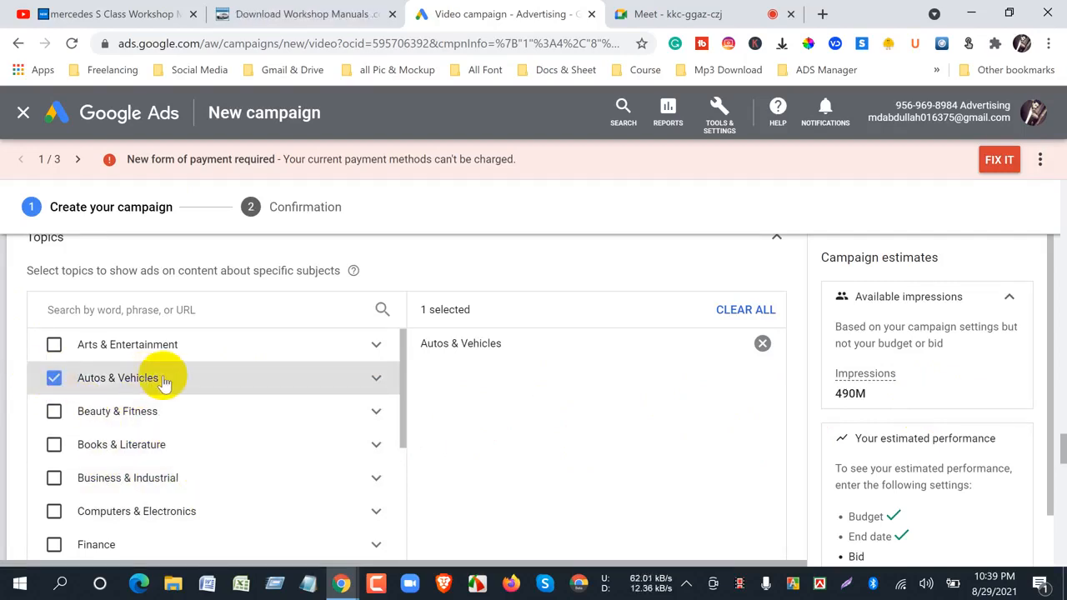
- Review the selected audience segments and topic against the available impressions in the campaign estimates
scroll(187, 443, up, 3)
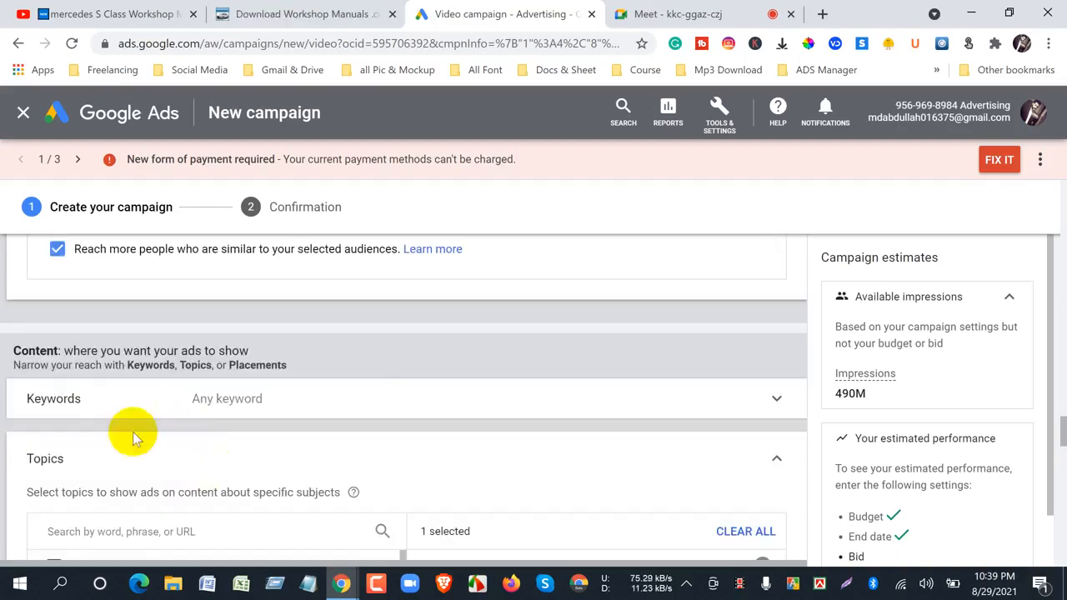
scroll(295, 421, down, 3)
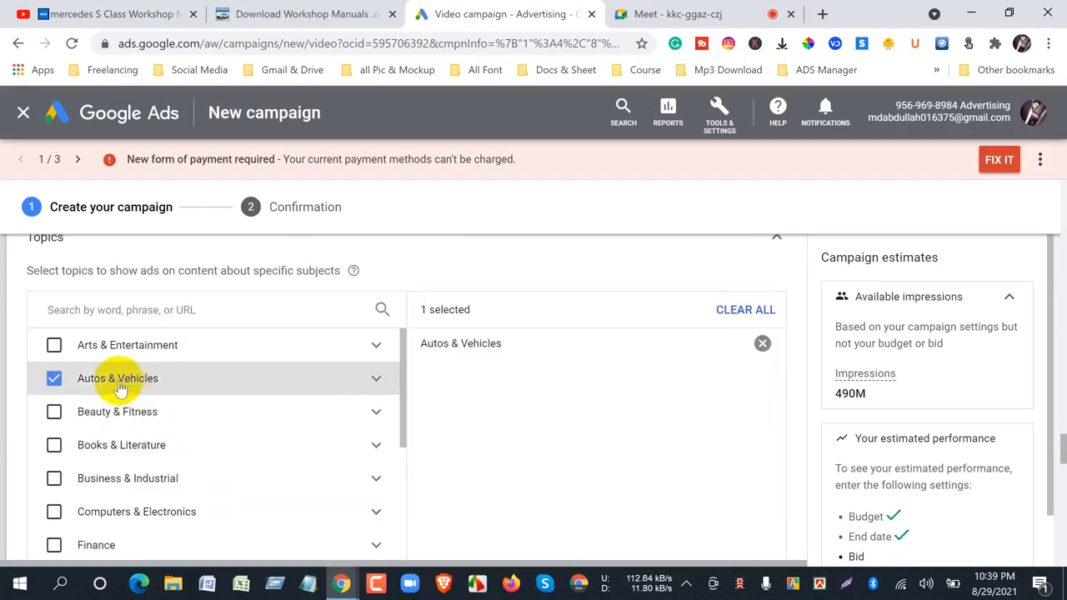
scroll(325, 415, up, 6)
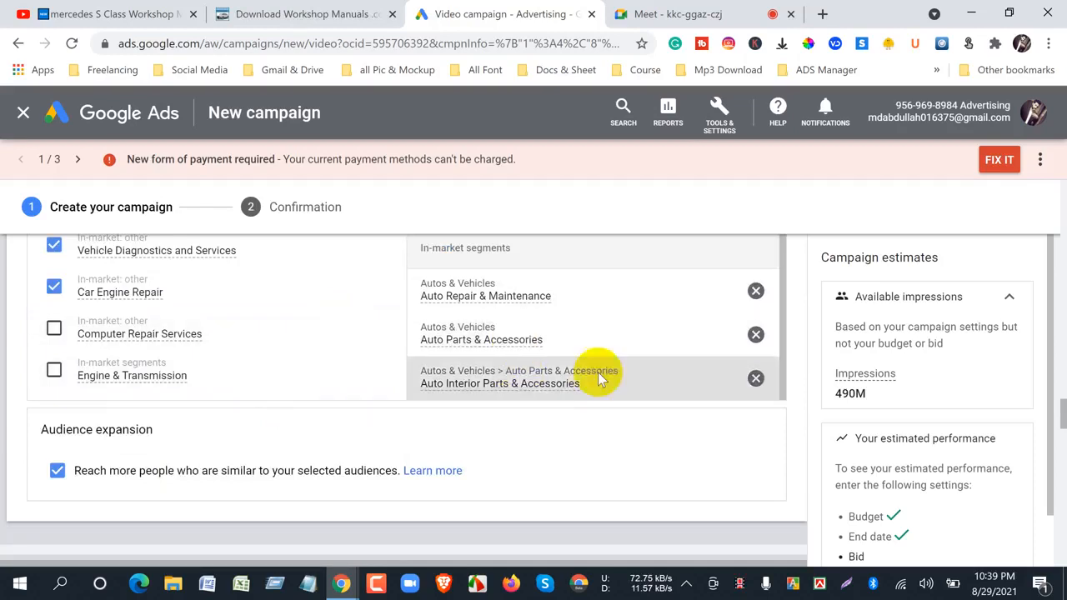
scroll(549, 419, down, 3)
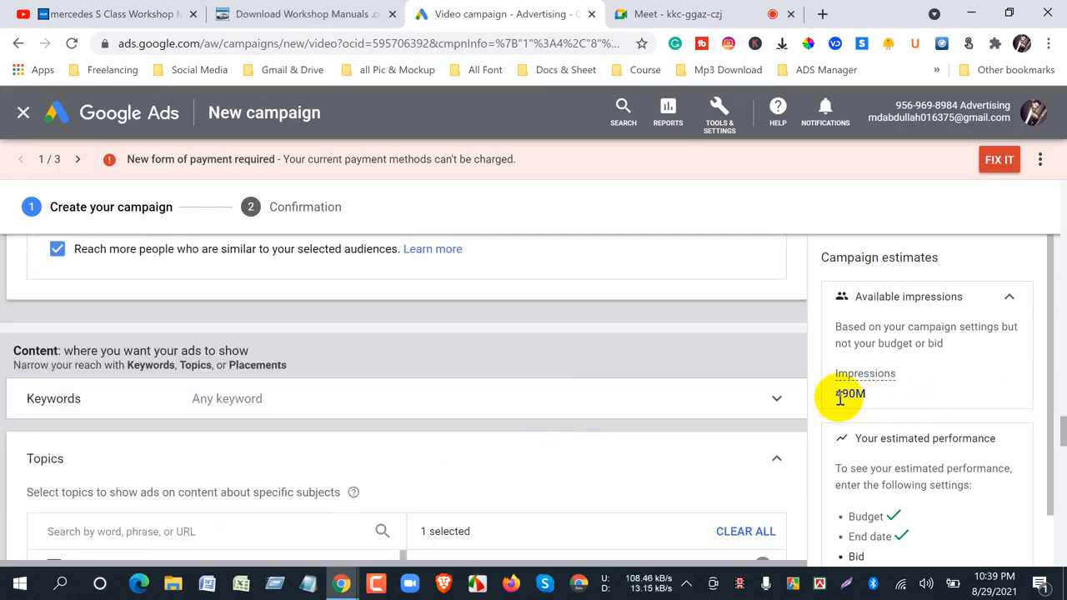
drag(834, 393, 867, 400)
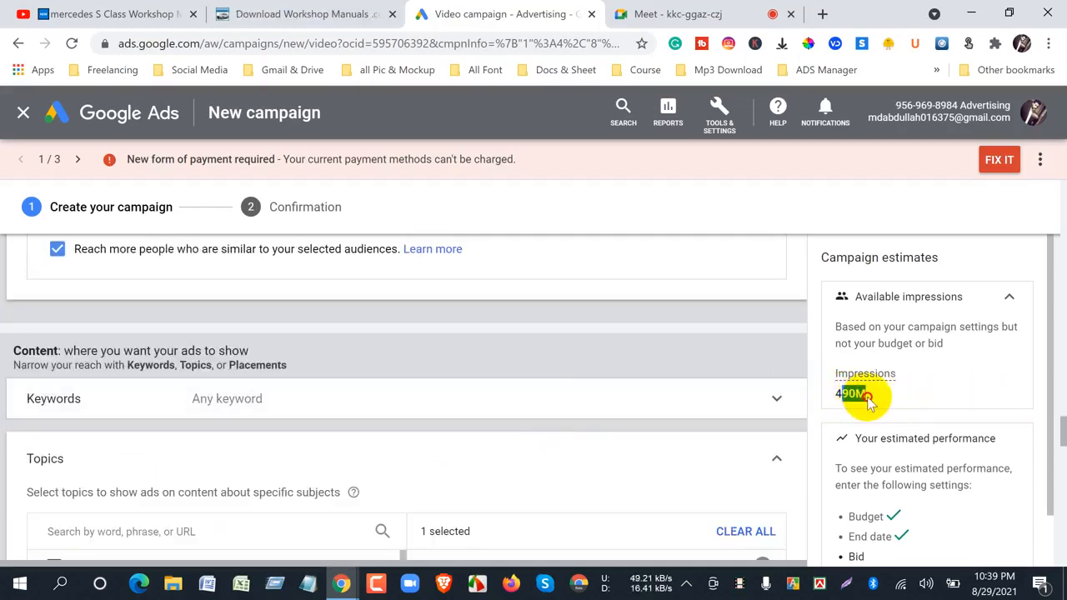
click(825, 420)
drag(836, 397, 850, 395)
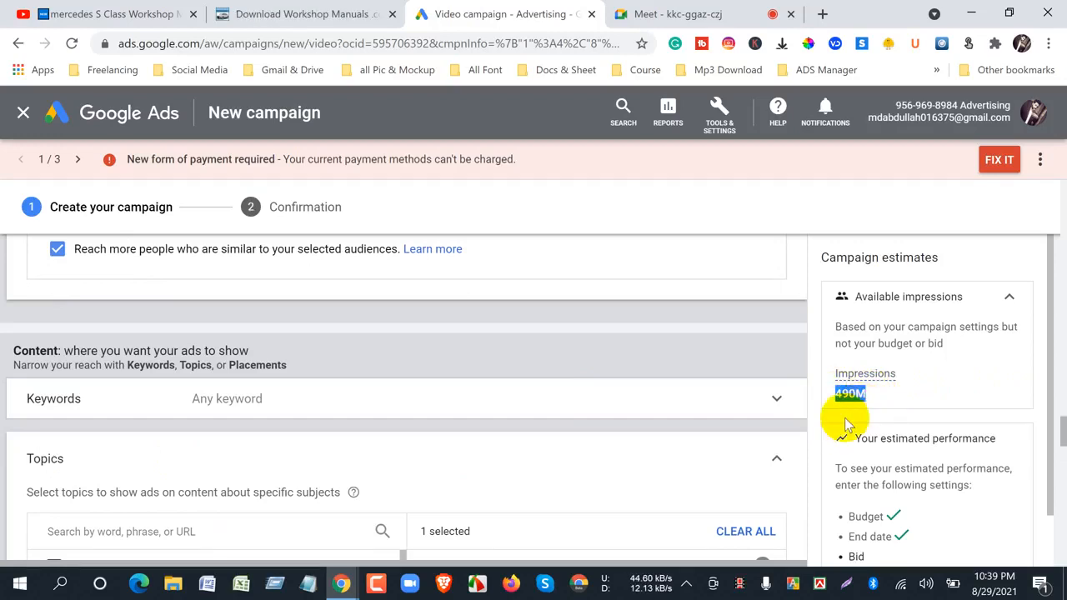
click(834, 420)
- Look over the remaining topic categories in the Topics list without selecting any more
scroll(333, 467, down, 3)
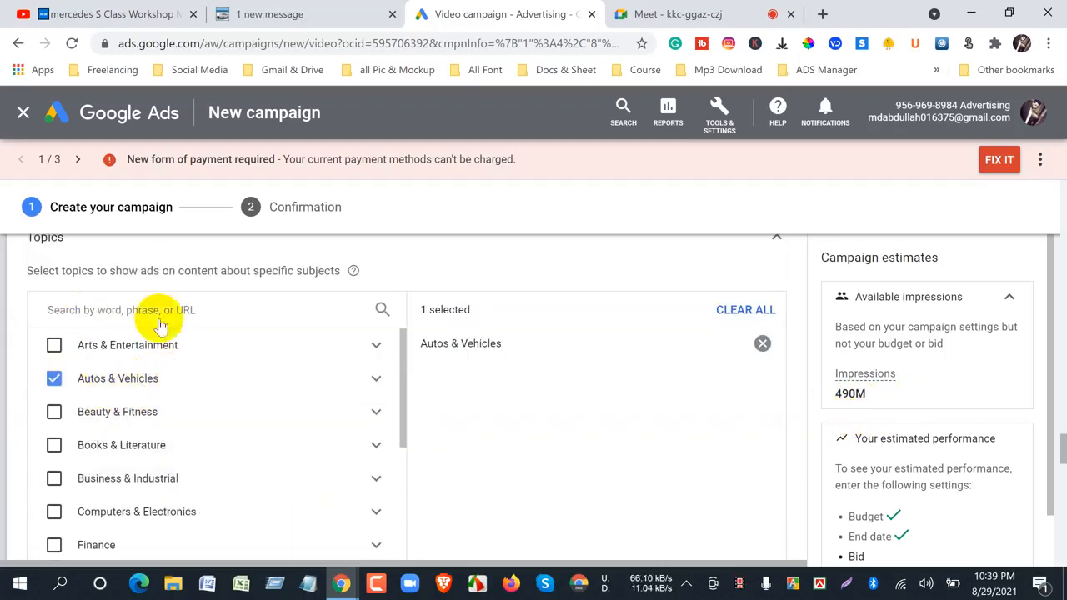
scroll(100, 366, up, 3)
scroll(165, 452, down, 5)
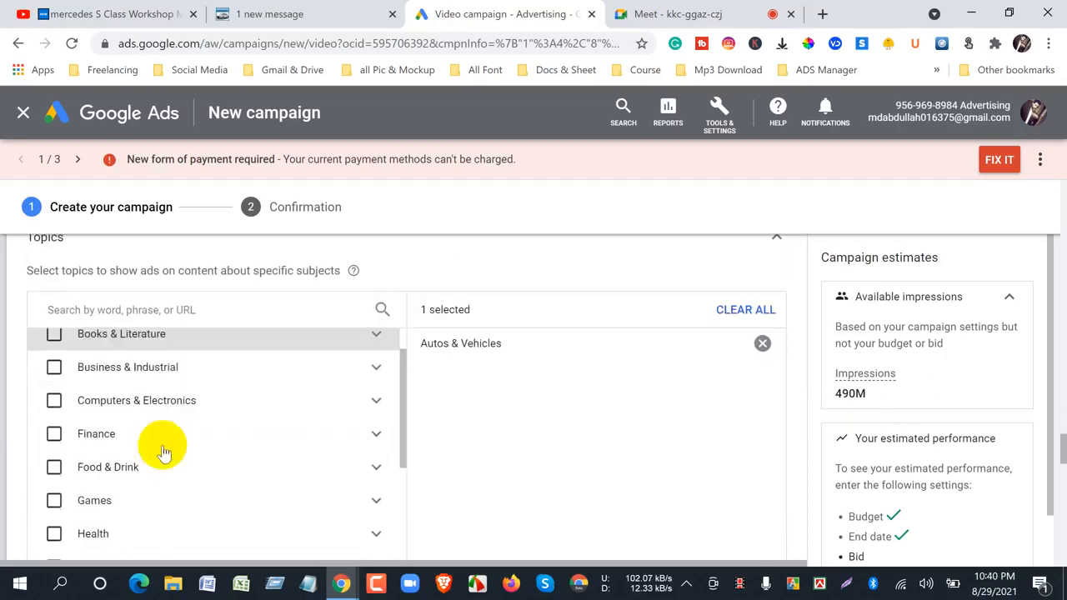
scroll(12, 442, down, 3)
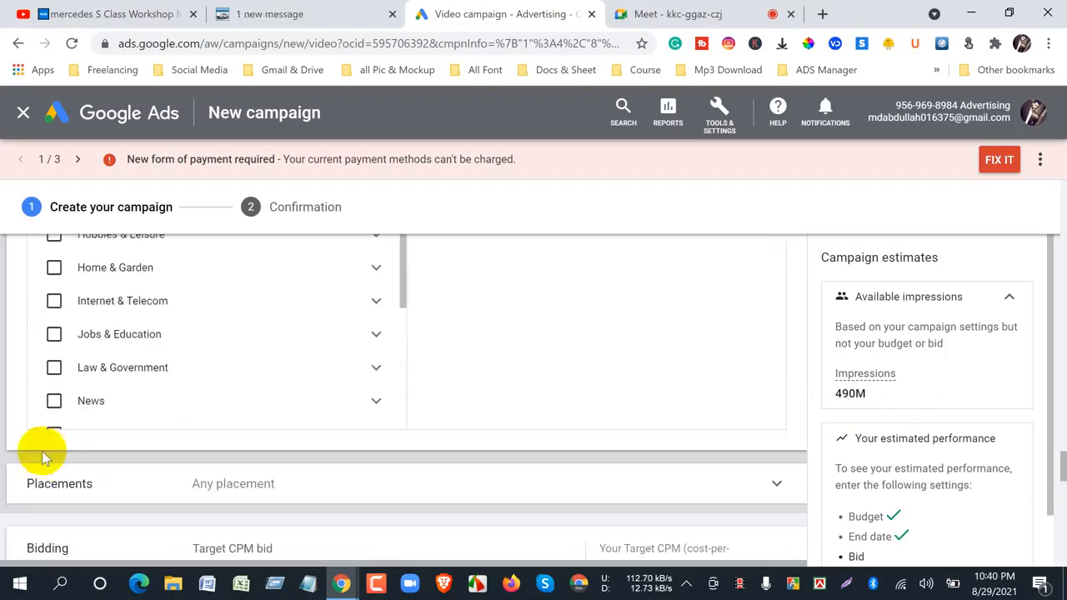
- Expand the Placements section, examine the placement types on offer, and collapse it without selecting any placement
click(200, 490)
scroll(30, 448, down, 3)
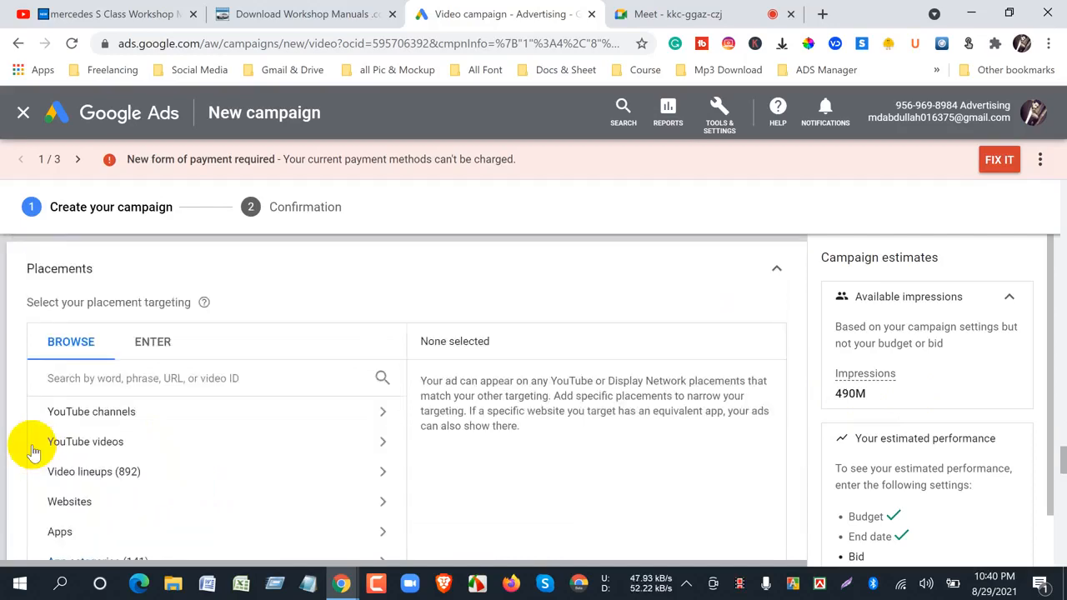
scroll(32, 446, down, 3)
scroll(30, 442, up, 3)
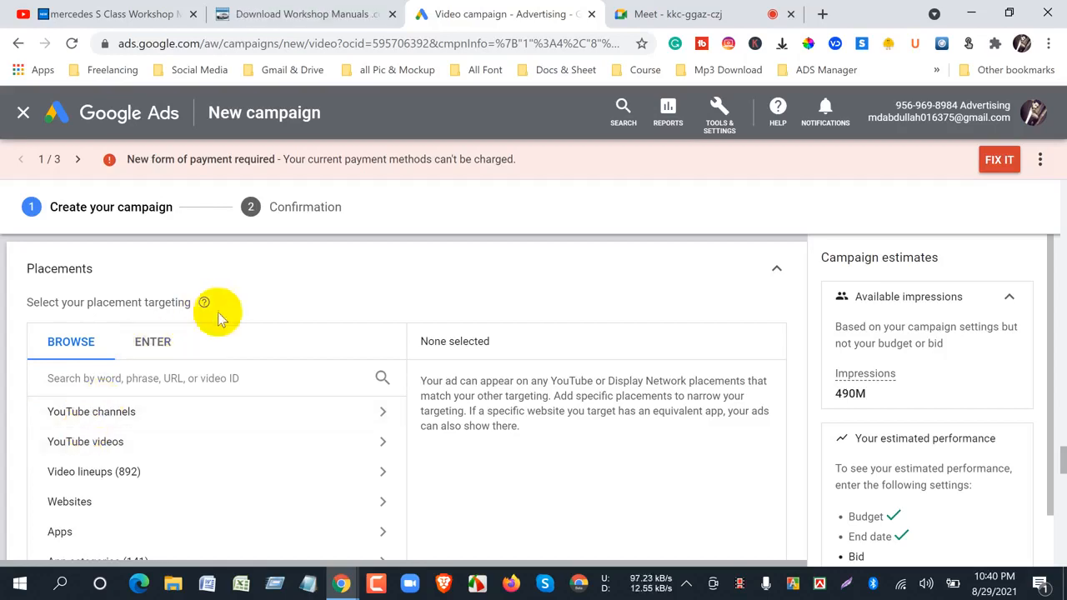
scroll(221, 316, down, 3)
scroll(268, 470, up, 3)
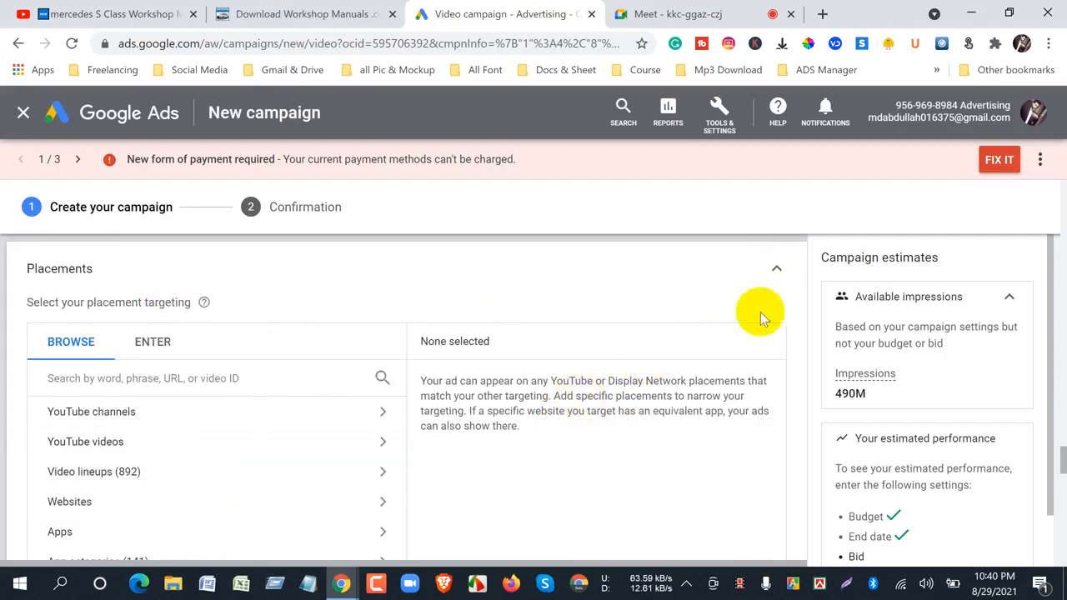
click(776, 275)
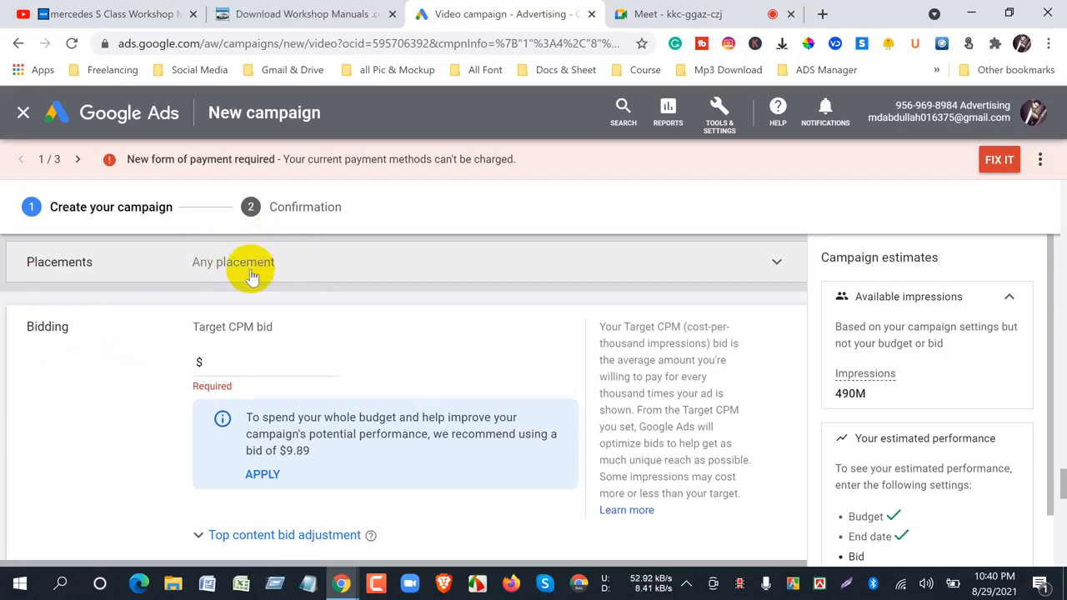
- View the Mercedes video's YouTube page again, and return to Google Ads to examine the Bidding section
click(89, 14)
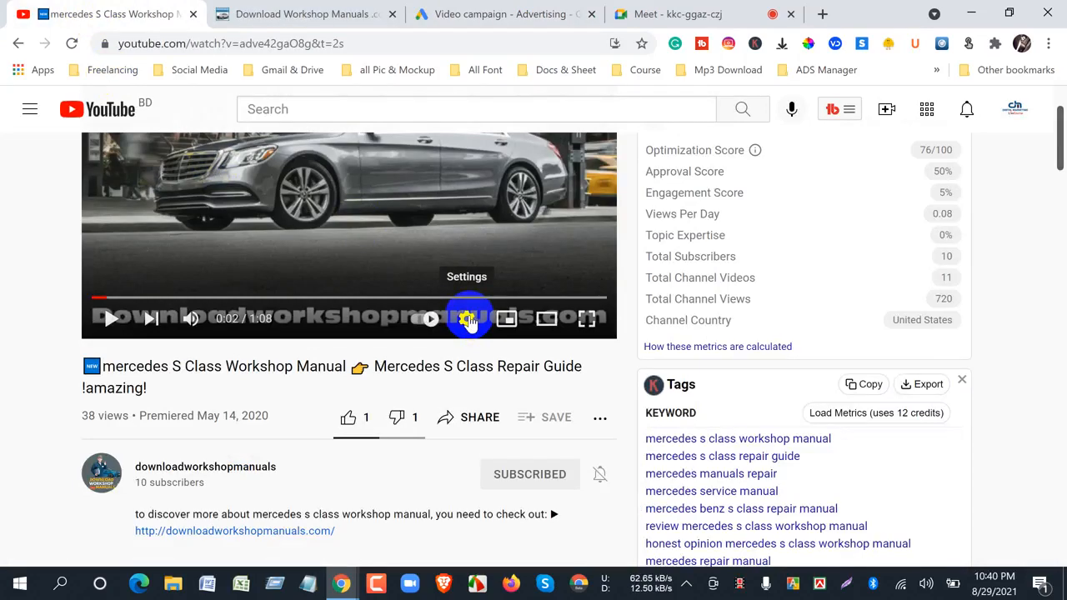
click(490, 14)
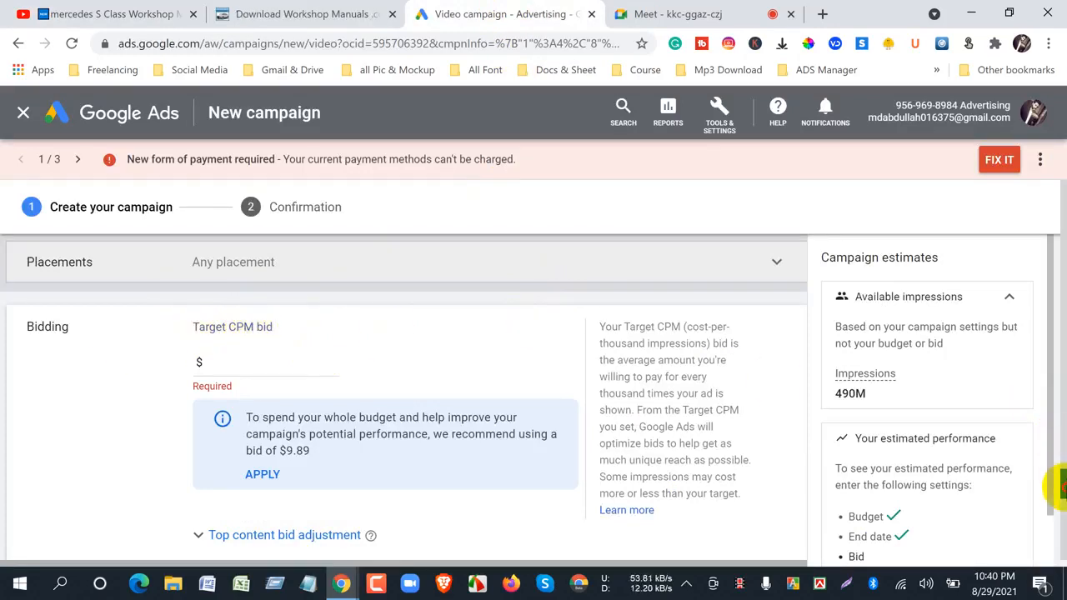
drag(1063, 487, 1064, 488)
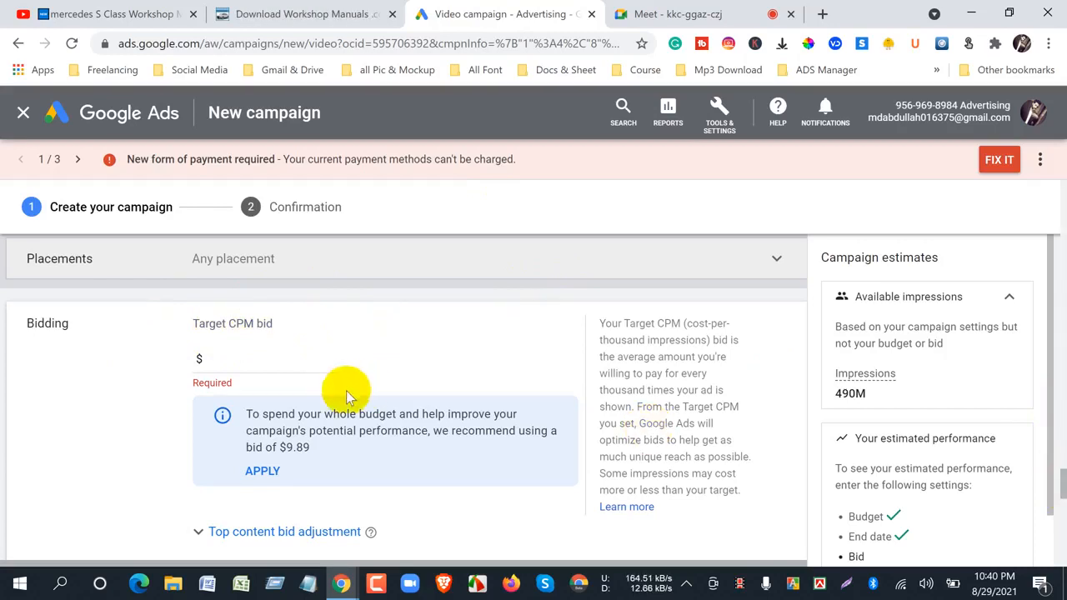
- Set the Target CPM bid to $0.30 and highlight the recommended bid for comparison
click(235, 359)
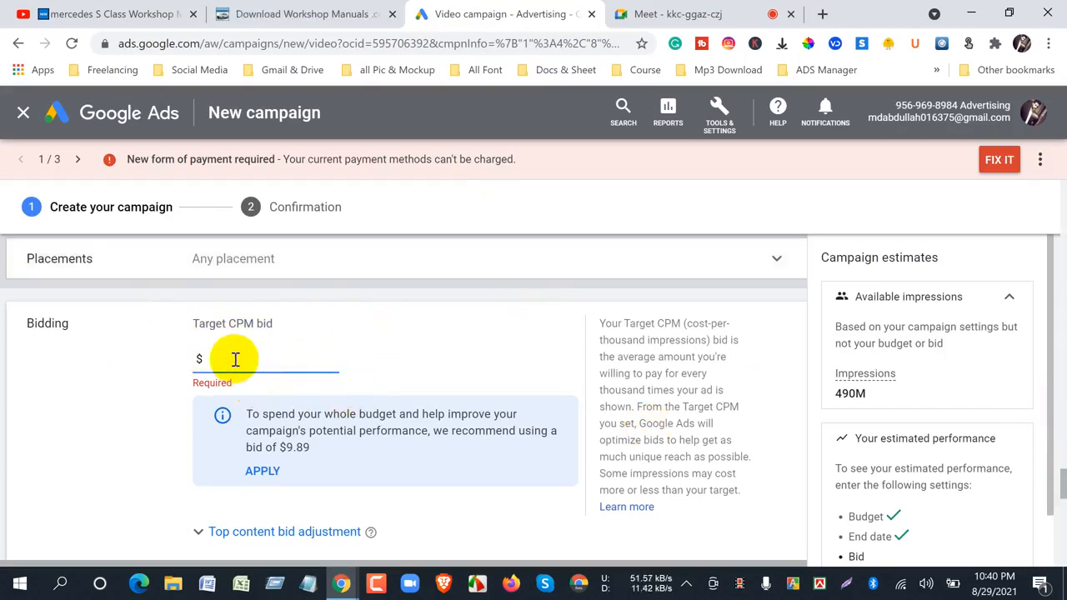
text(0.)
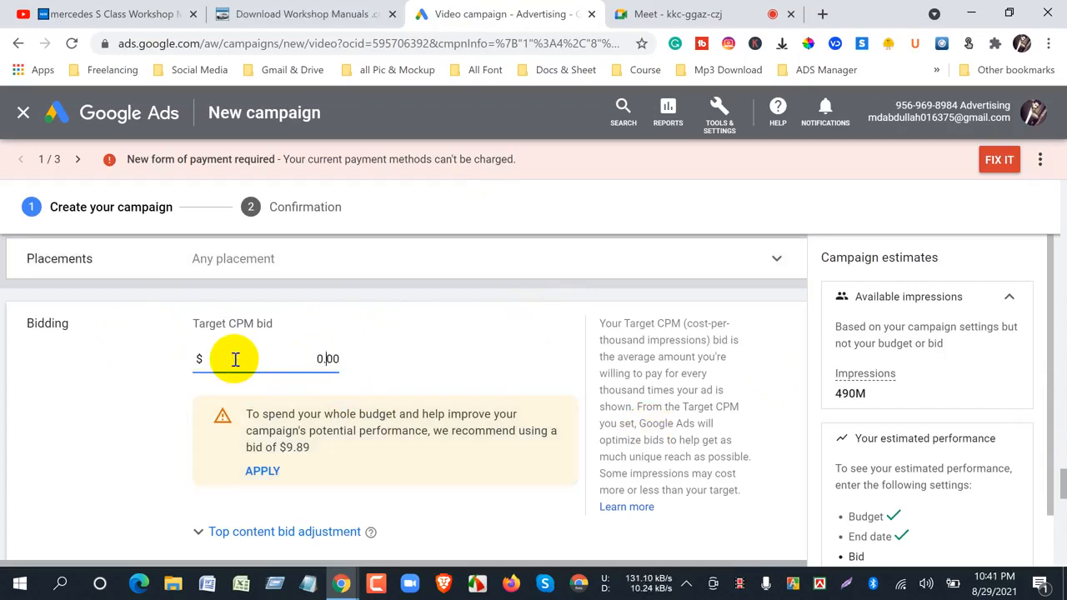
text(20)
key(BackSpace)
text(3)
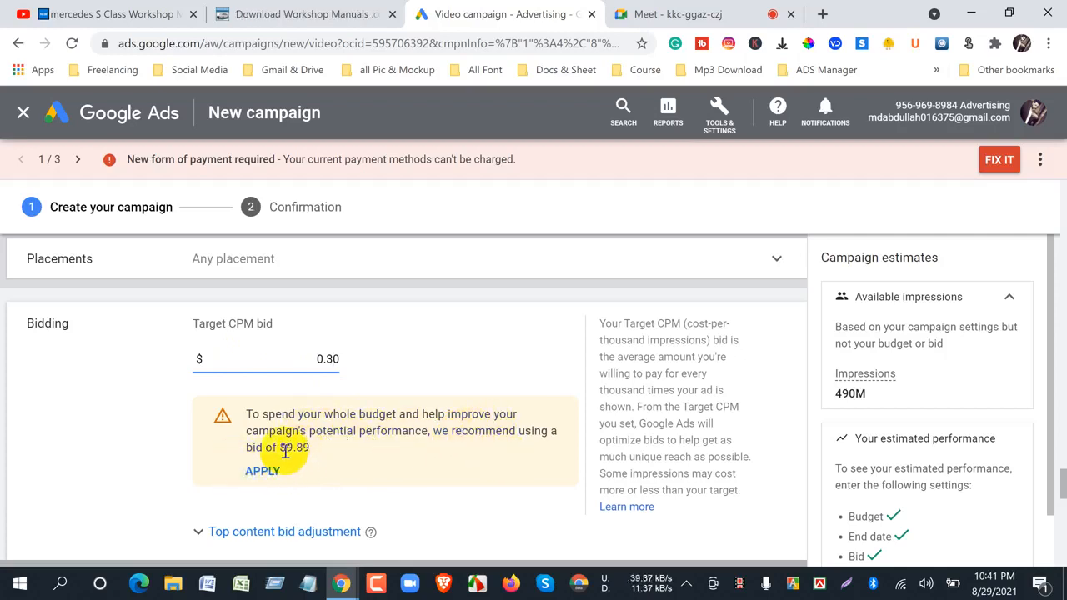
drag(284, 450, 312, 449)
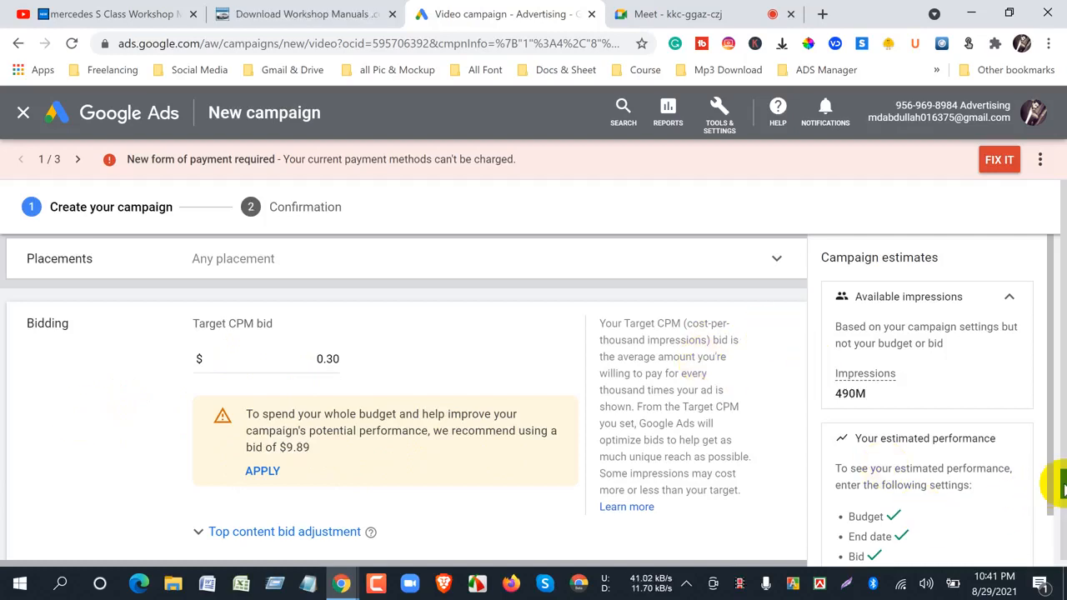
- Look at the rest of the Bidding section, and switch to YouTube to view the Mercedes video from the start of its page
scroll(1060, 488, down, 1)
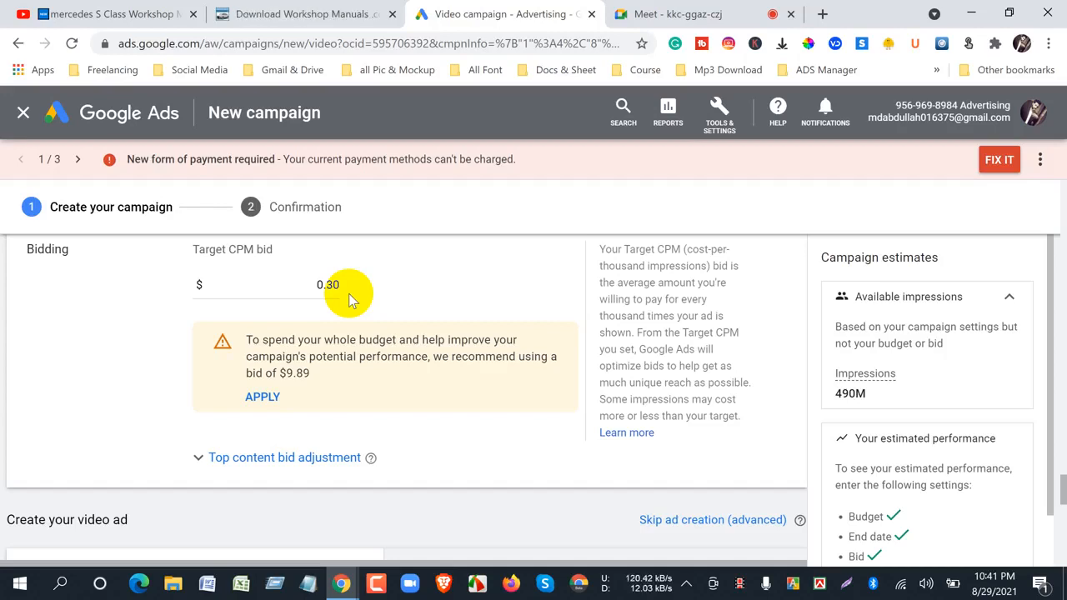
click(92, 16)
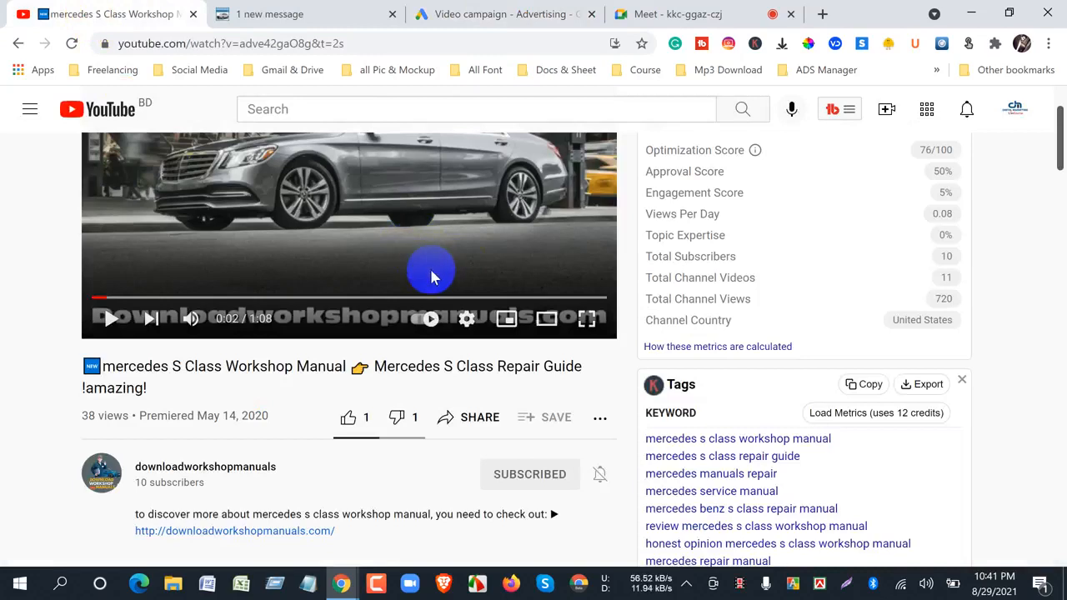
scroll(450, 388, up, 2)
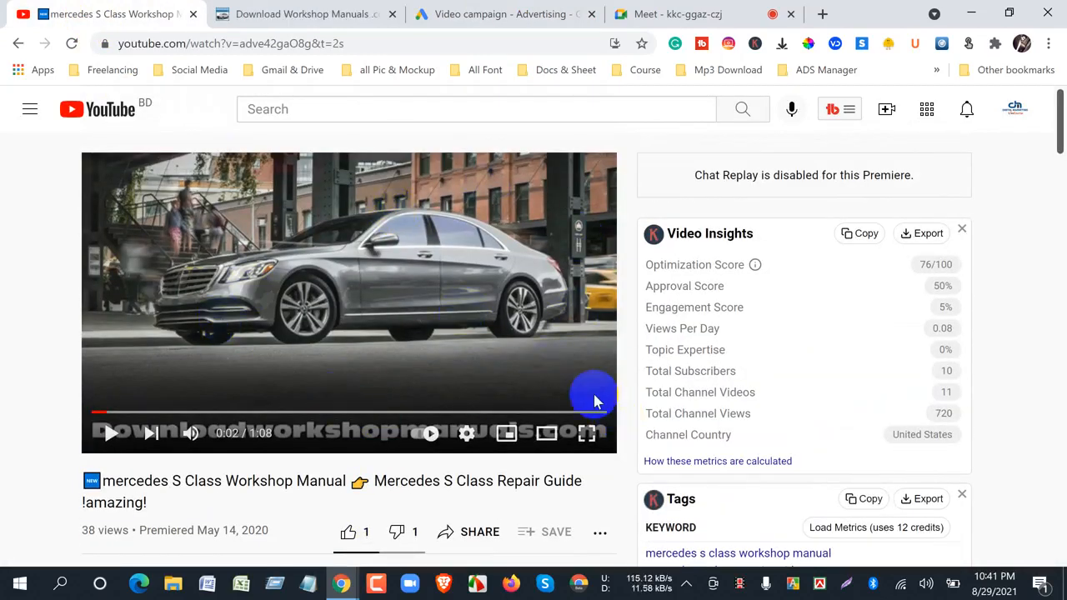
- Check the Meet call, return to the Google Ads campaign, and expand the top content bid adjustment under Bidding
click(675, 14)
click(492, 25)
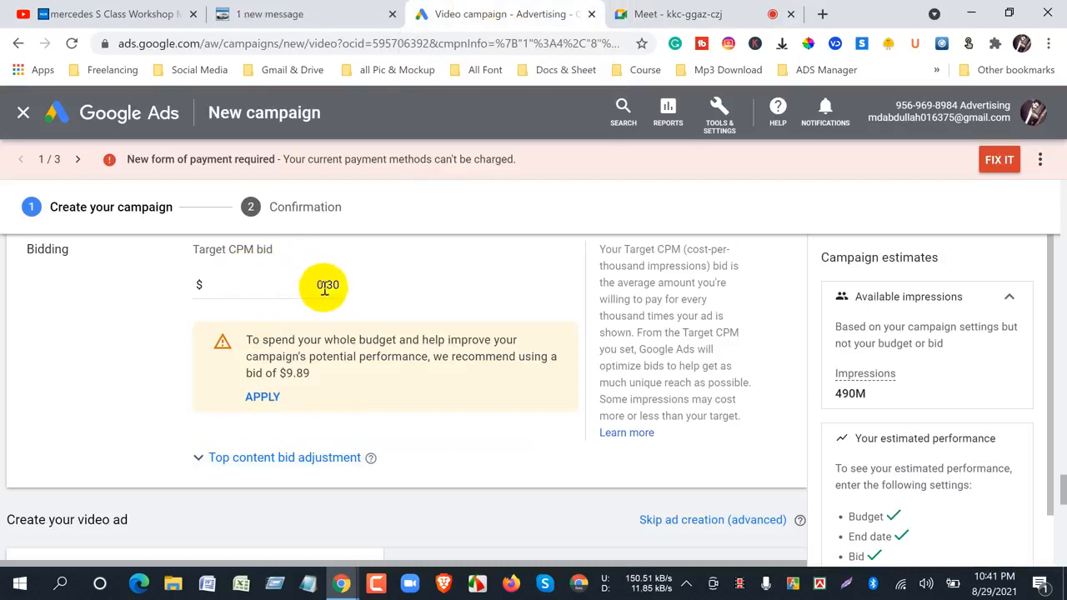
double_click(248, 250)
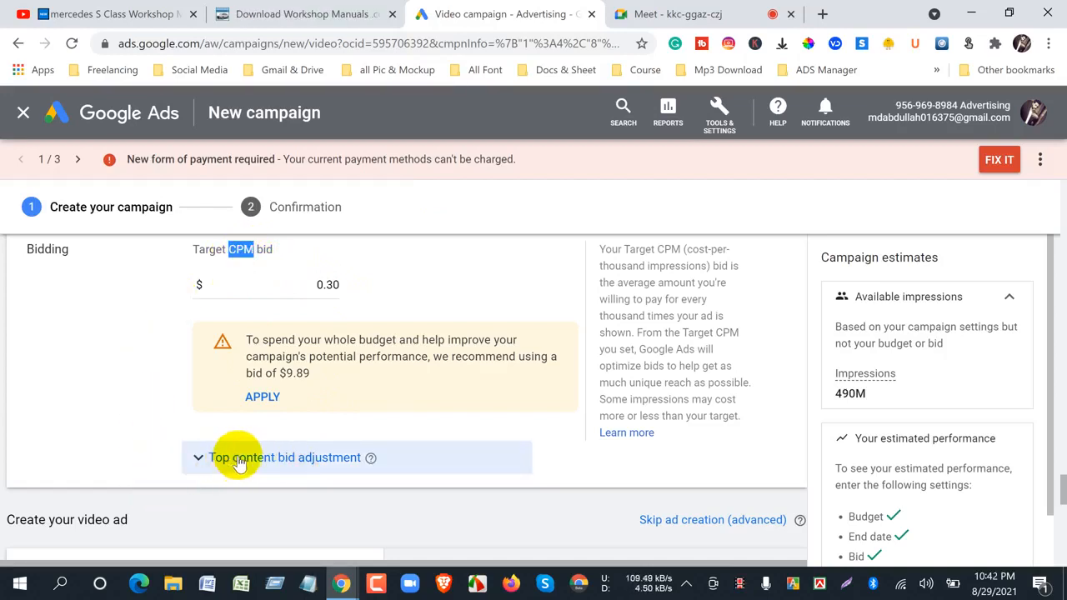
click(291, 464)
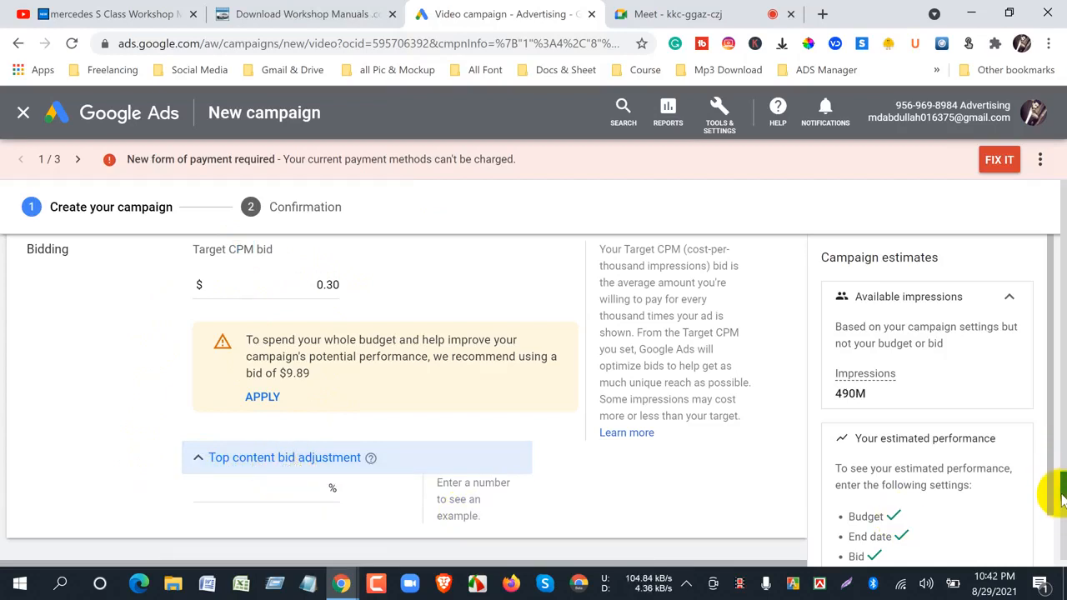
- Set the top content bid adjustment to 10% and highlight the resulting bid amount in the example
scroll(1062, 500, down, 1)
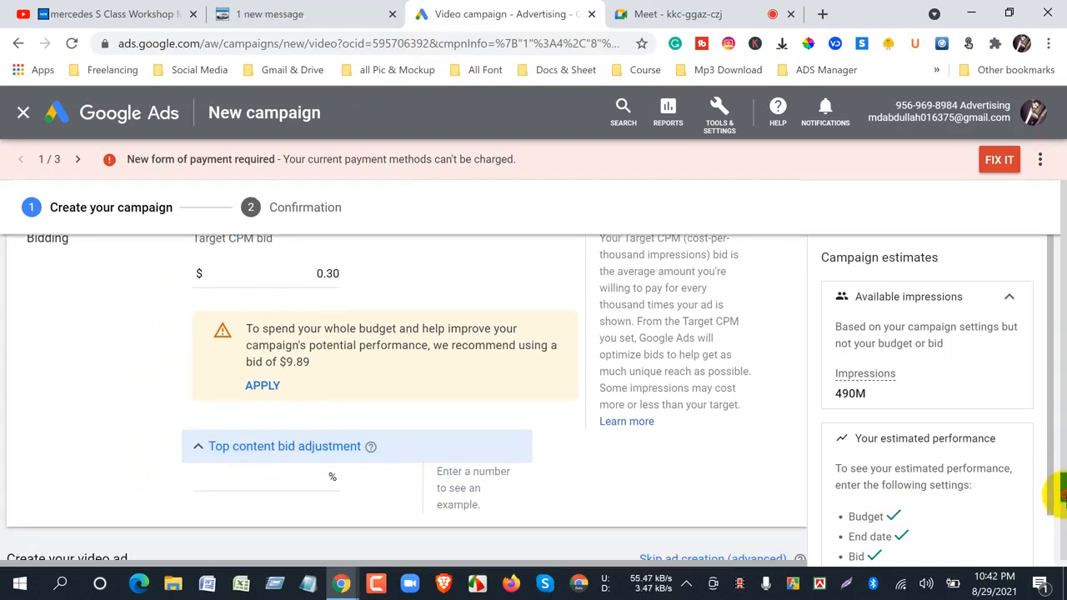
scroll(1060, 492, up, 2)
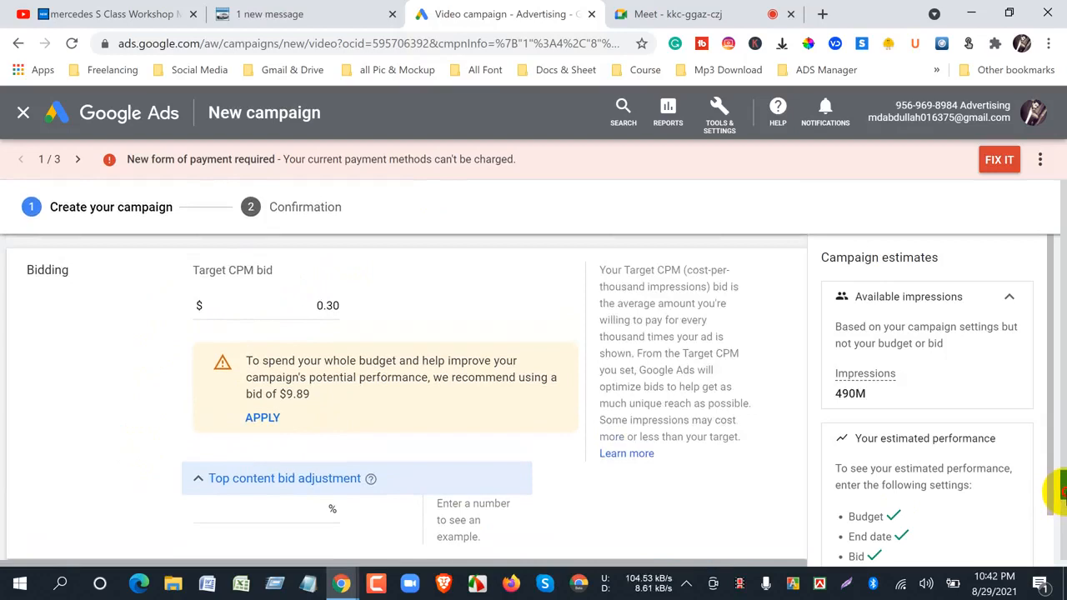
scroll(1058, 492, down, 2)
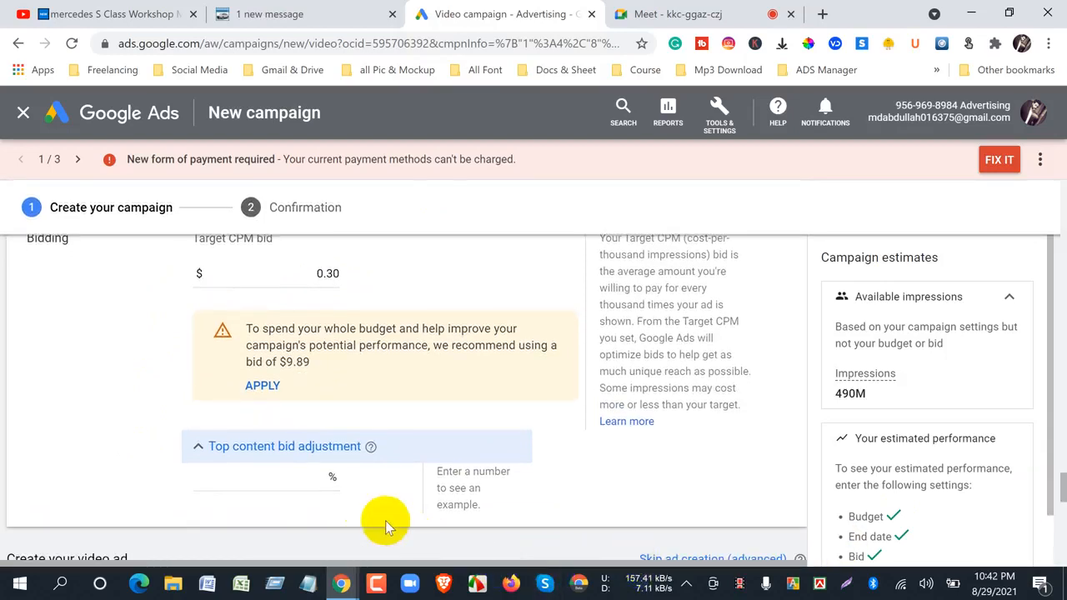
click(319, 480)
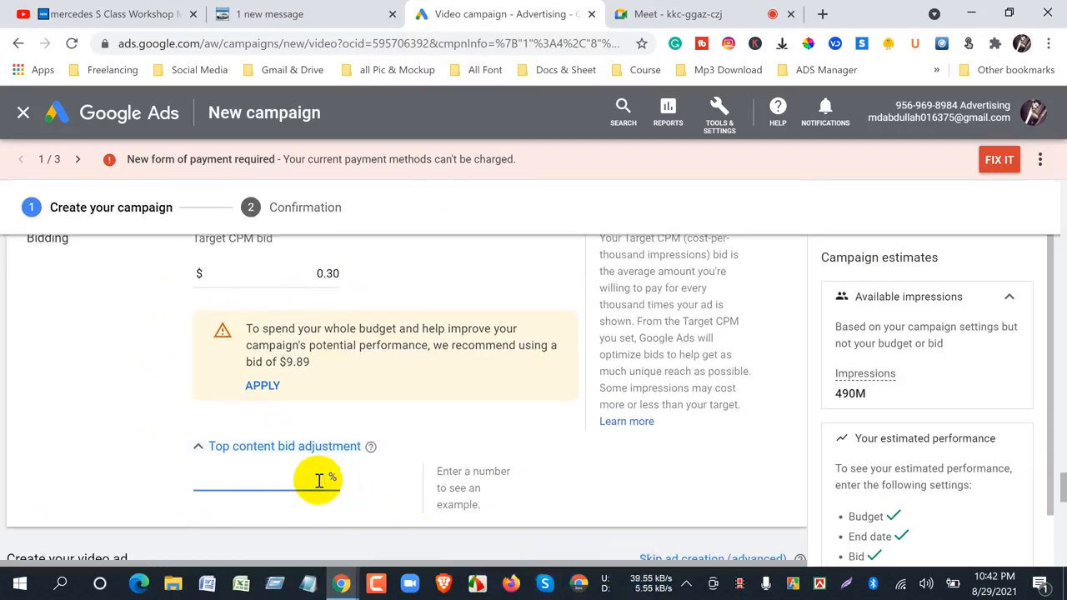
text(10)
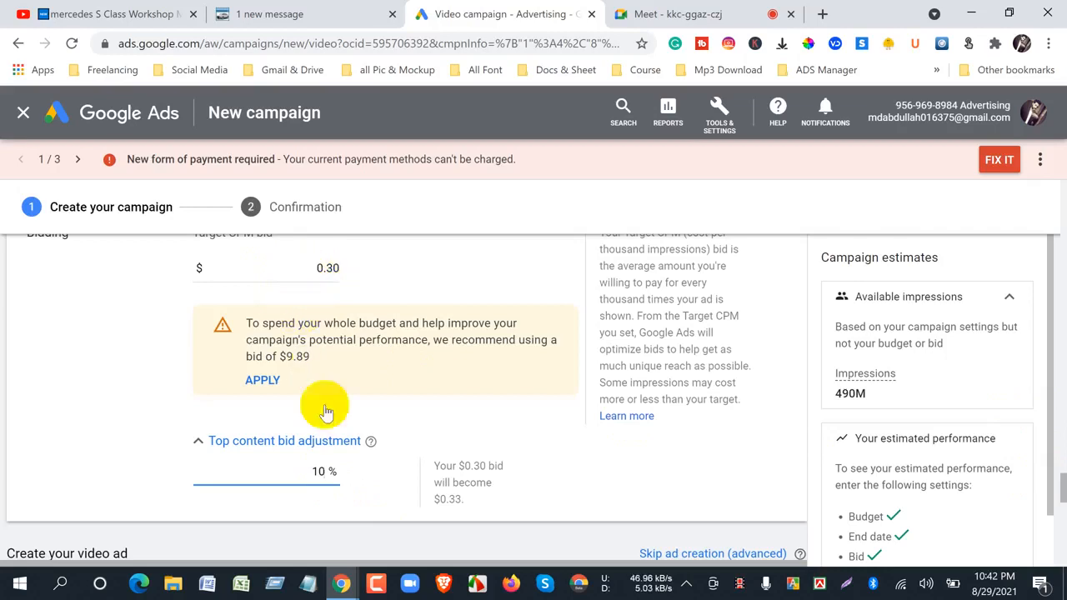
click(128, 435)
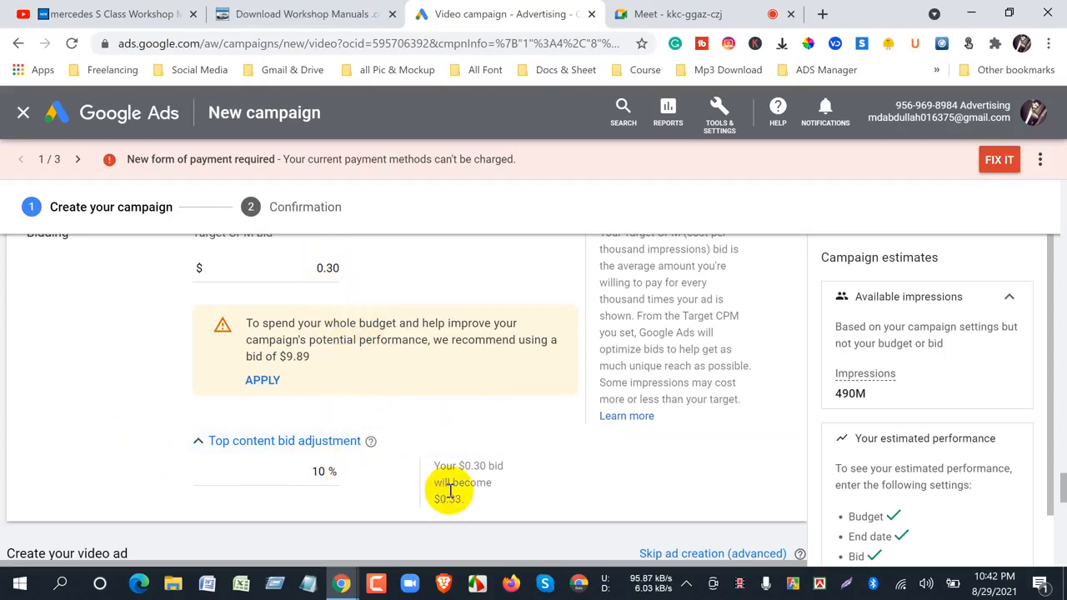
drag(448, 500, 460, 501)
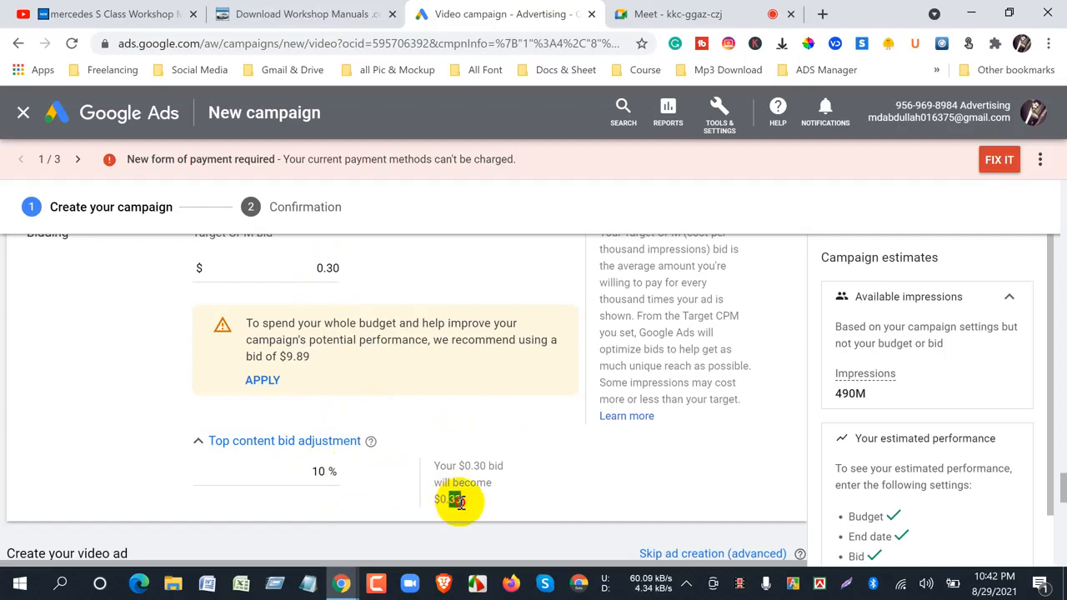
- Change the top content bid adjustment to 20%, and raise it to 30%
click(317, 471)
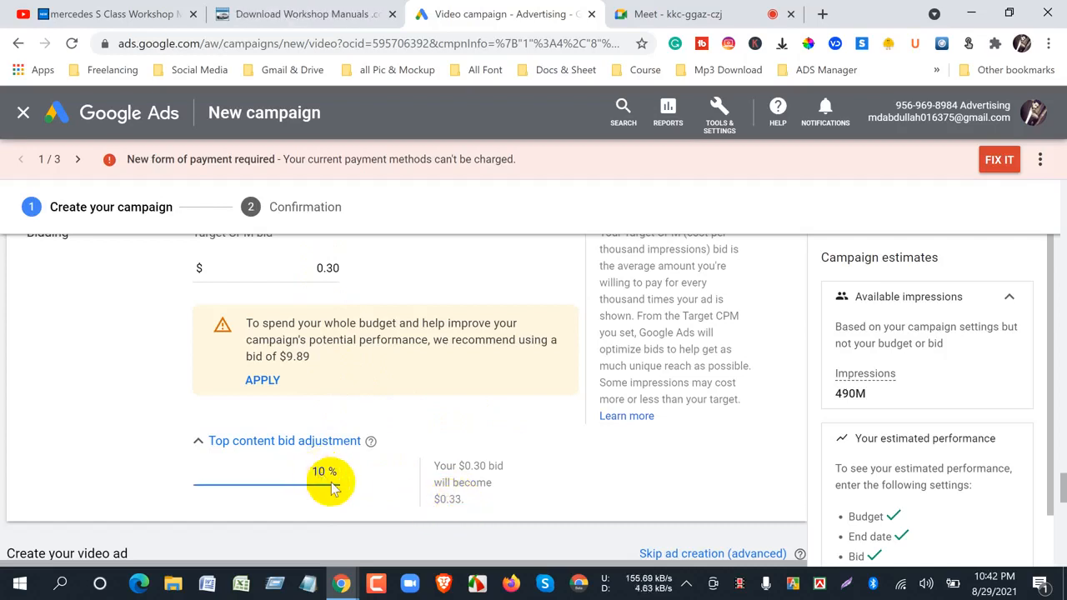
key(BackSpace)
text(2)
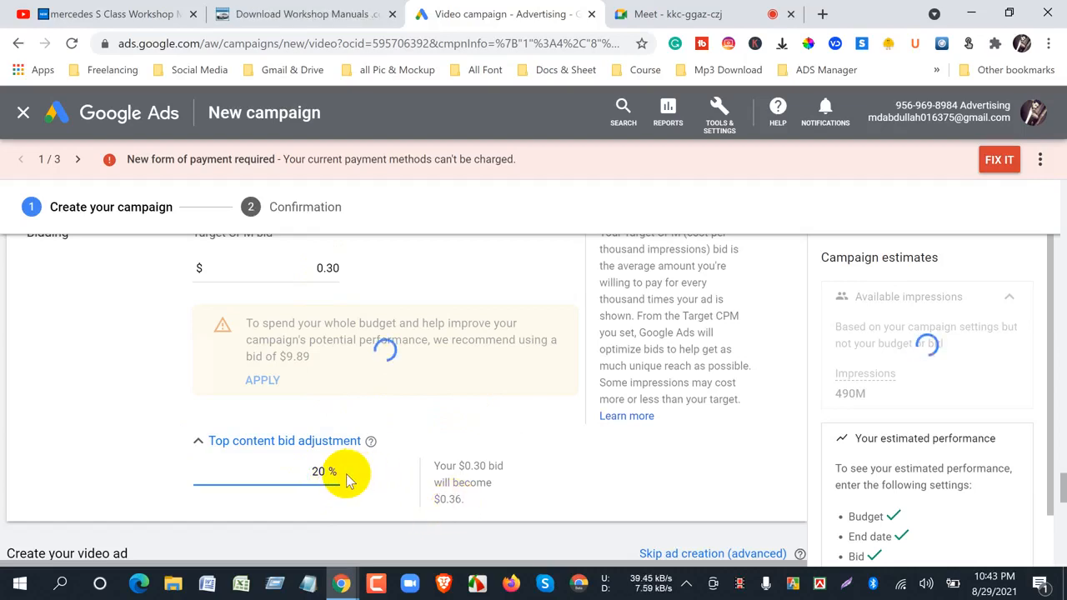
key(BackSpace)
text(3)
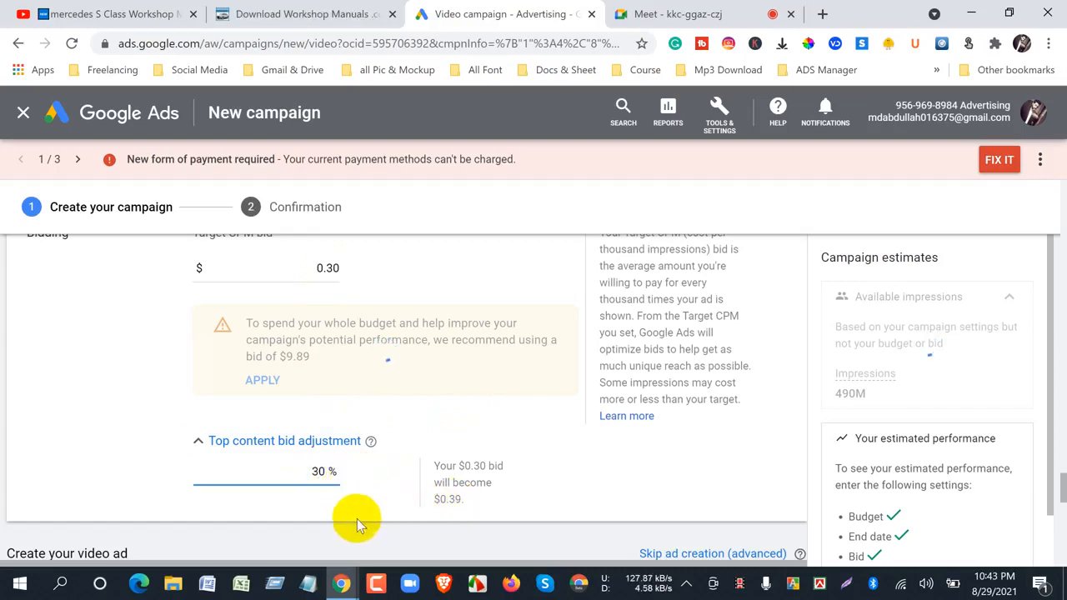
click(334, 529)
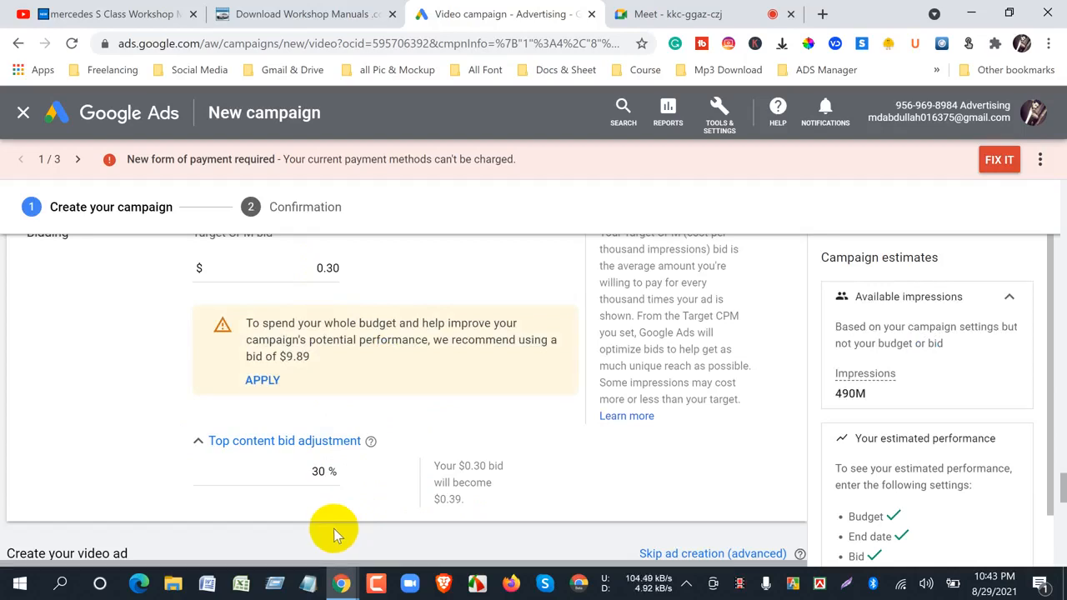
- Check the Meet call, and return to Google Ads to highlight the adjusted bid in the example text
click(696, 14)
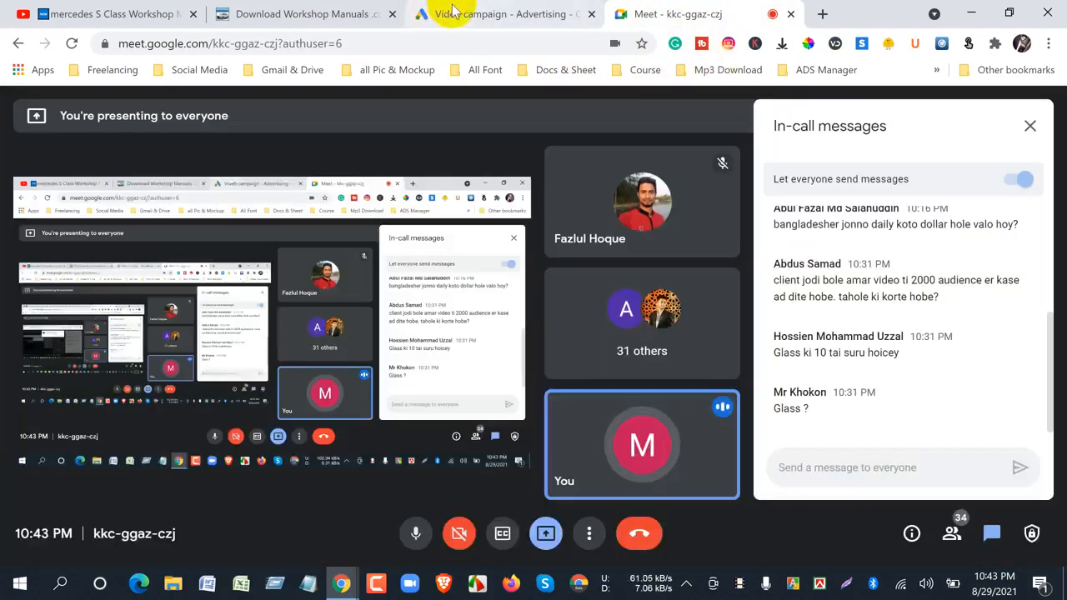
click(465, 17)
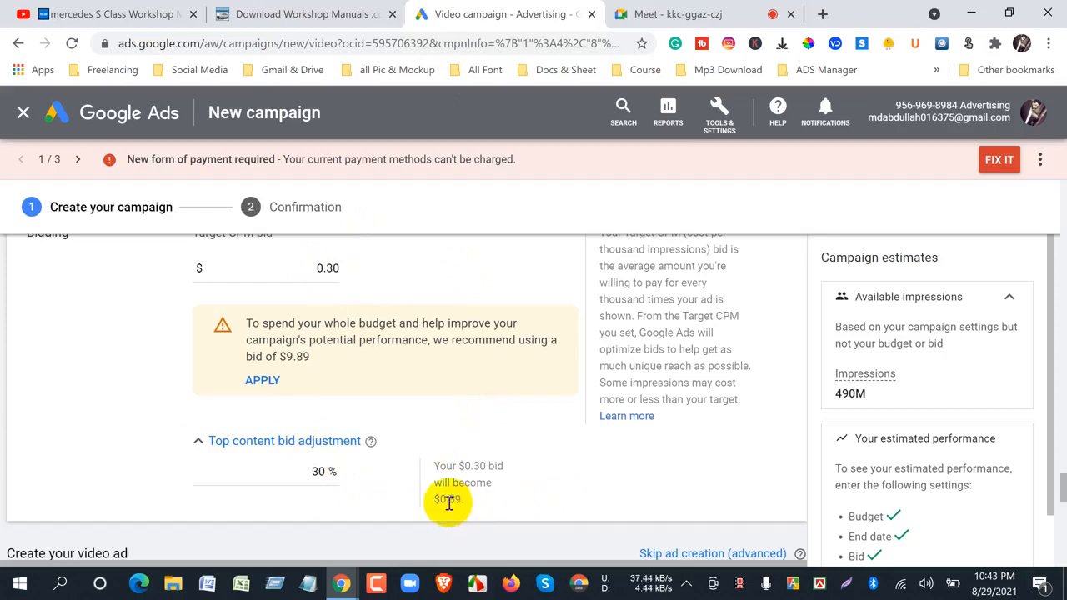
drag(448, 501, 461, 498)
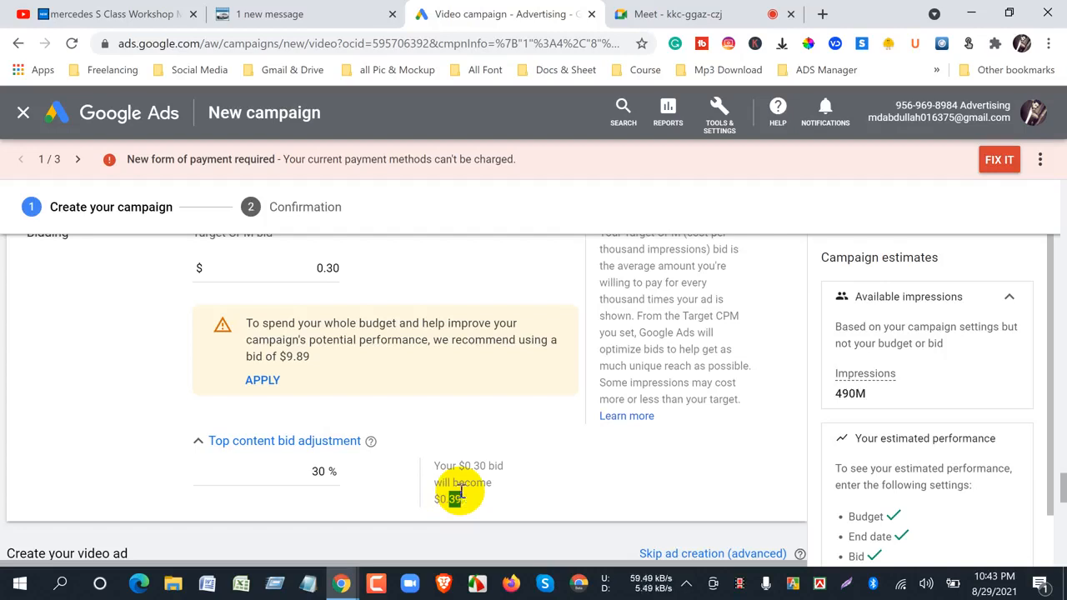
click(133, 407)
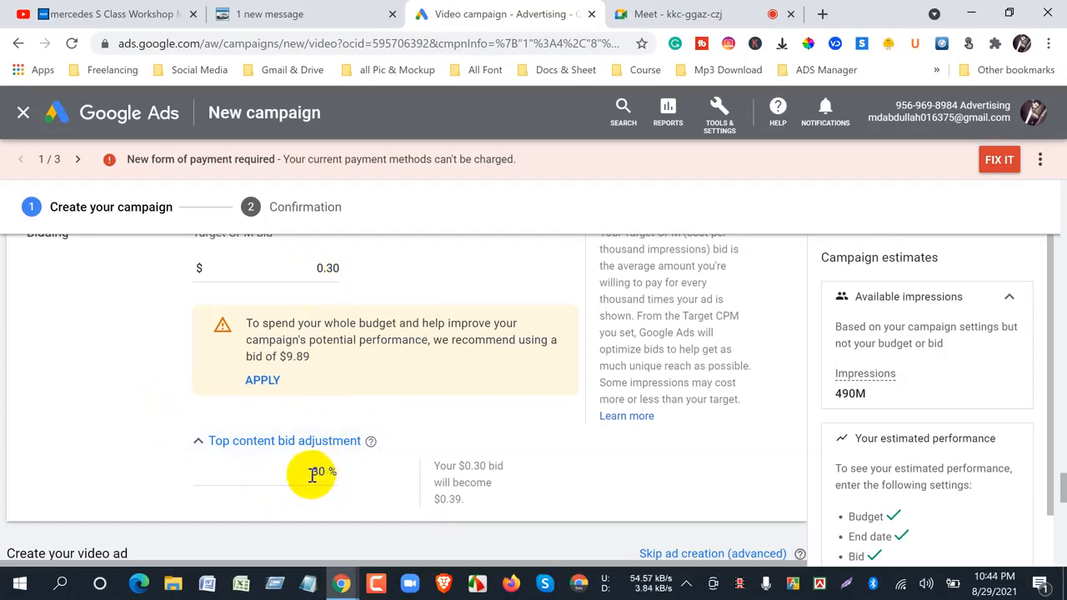
- Lower the top content bid adjustment to 20%
drag(309, 474, 328, 481)
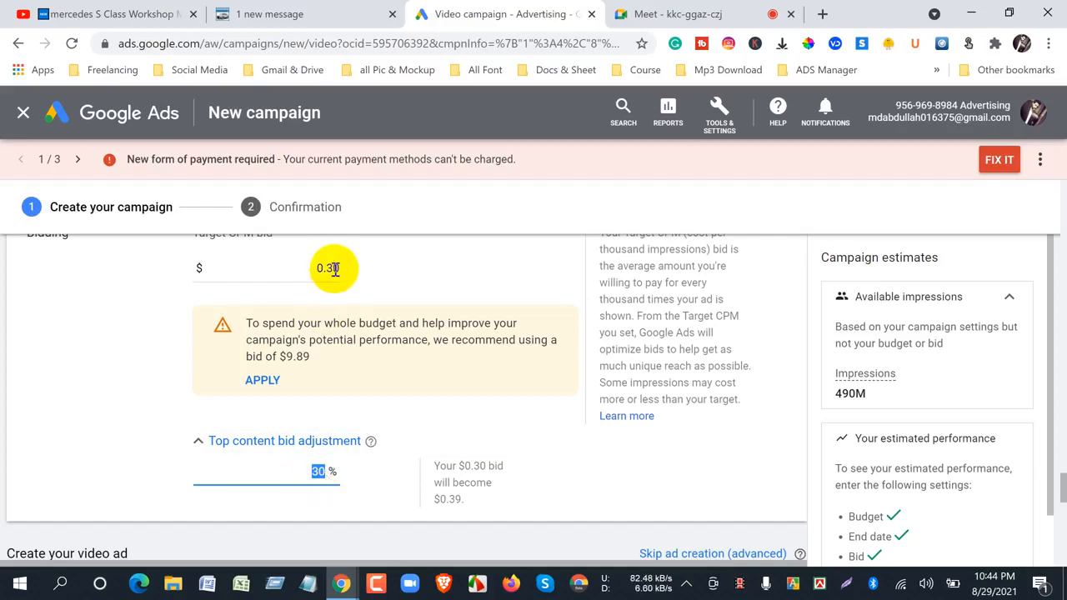
click(322, 481)
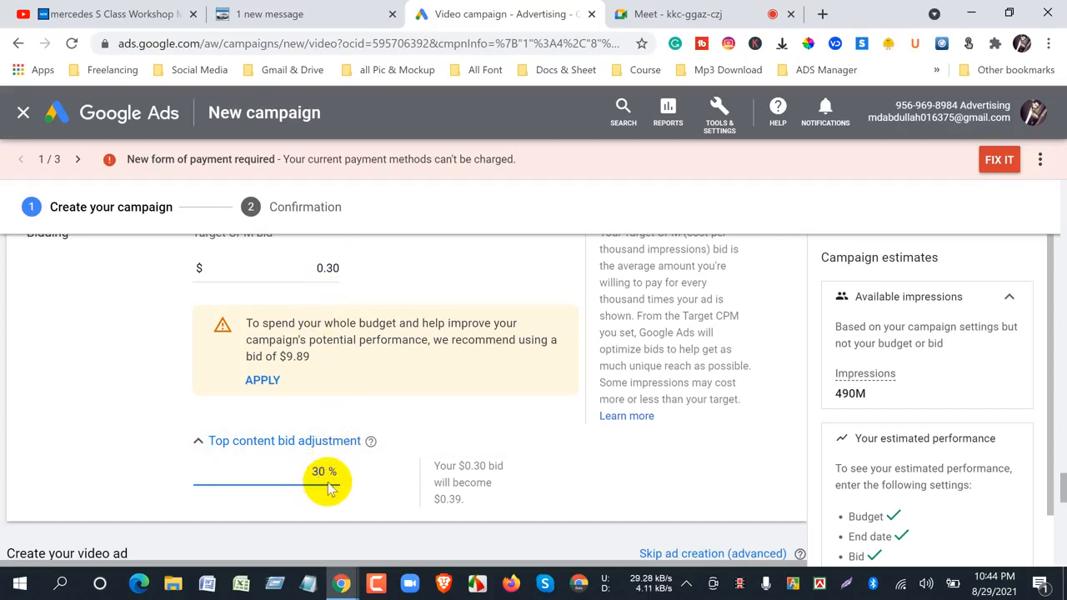
key(BackSpace)
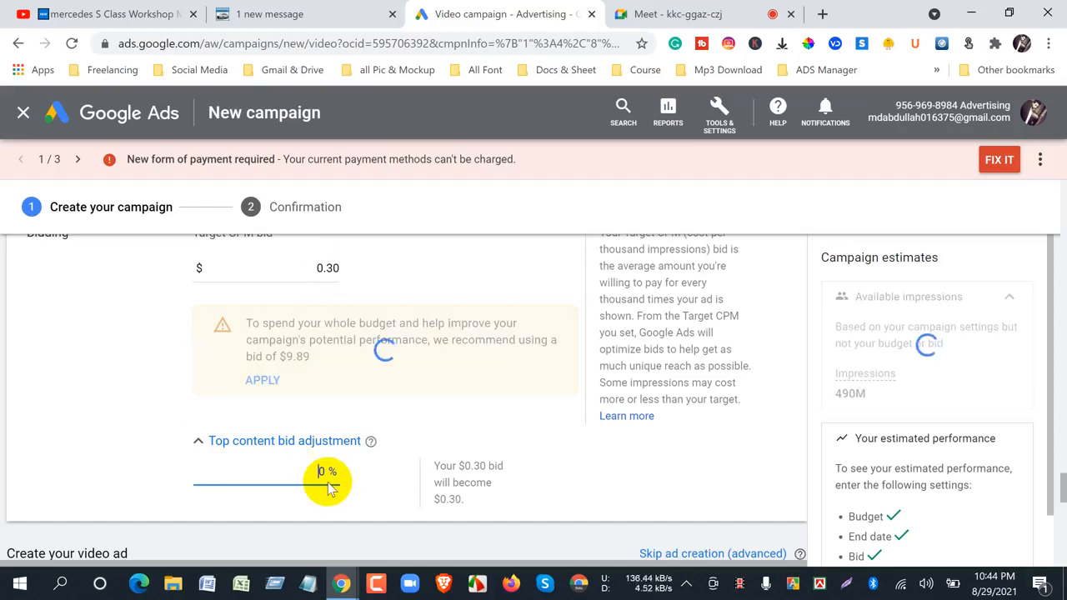
text(2)
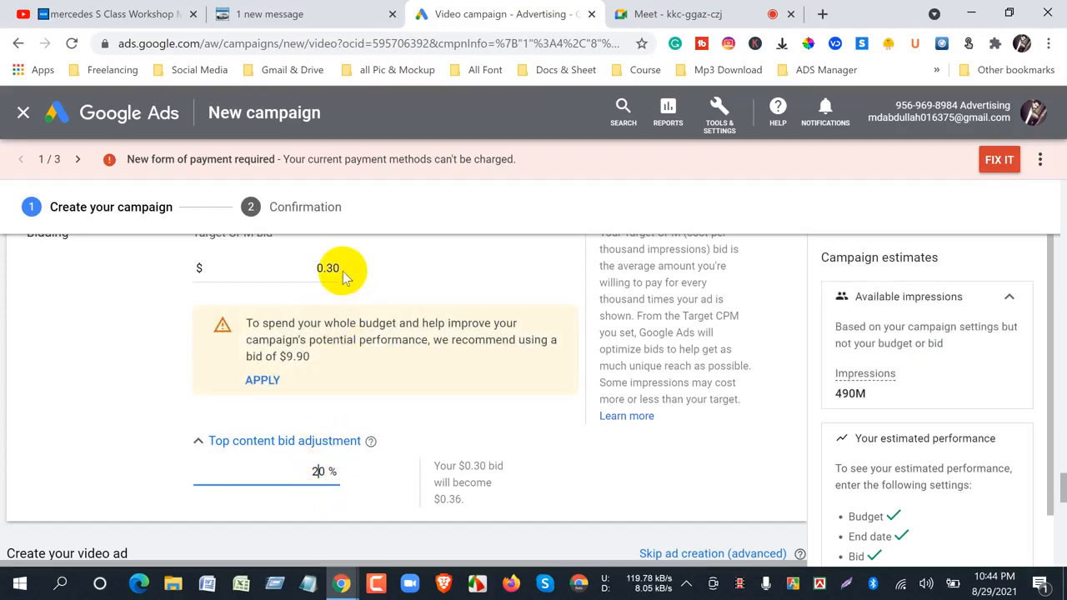
click(313, 531)
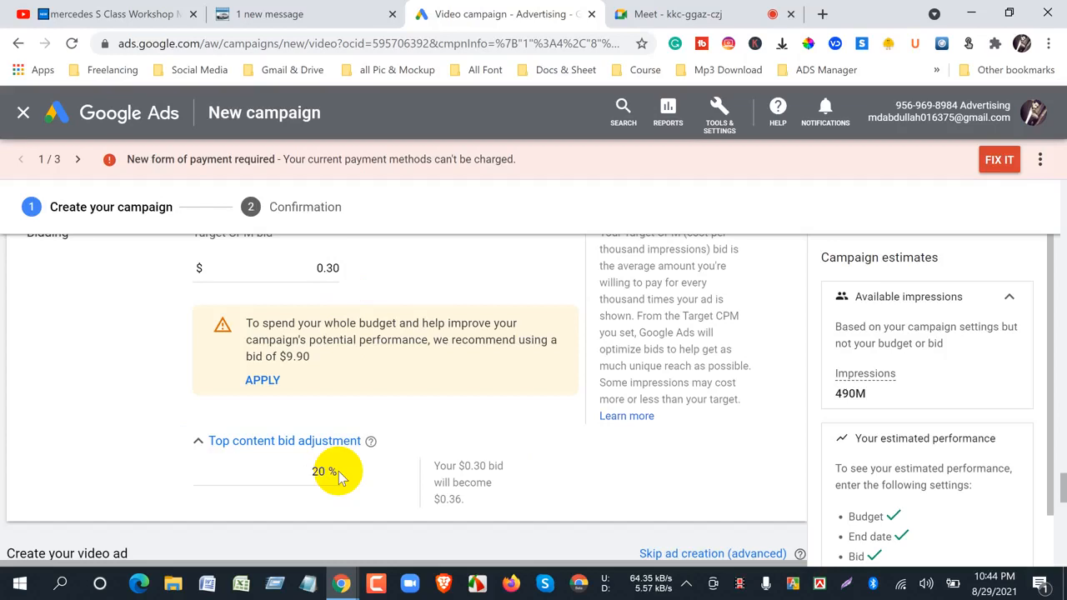
- Clear the top content bid adjustment and enter 20% again
drag(309, 472, 343, 479)
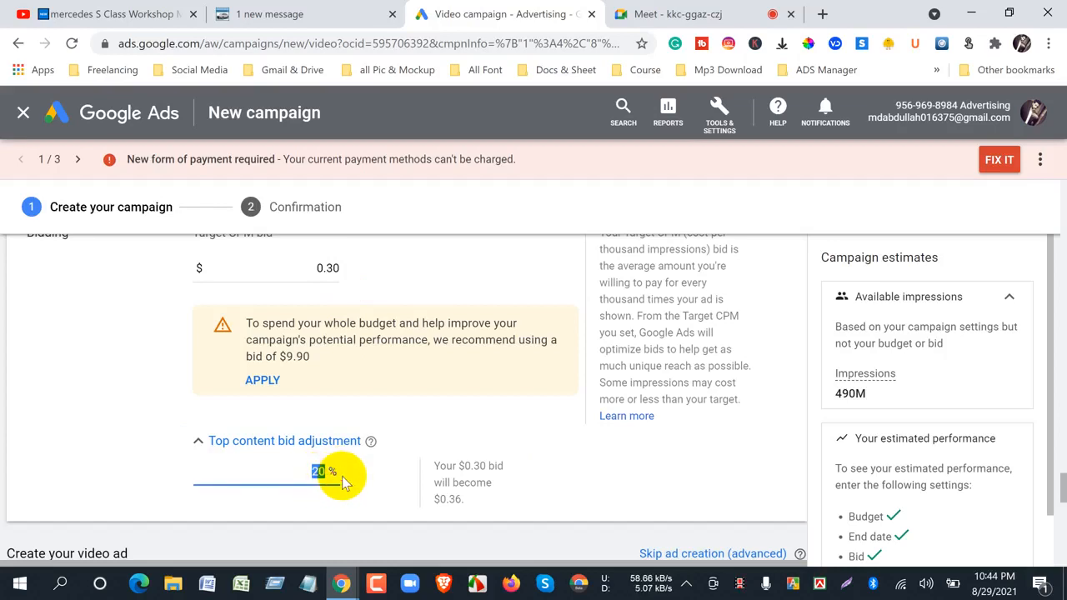
key(BackSpace)
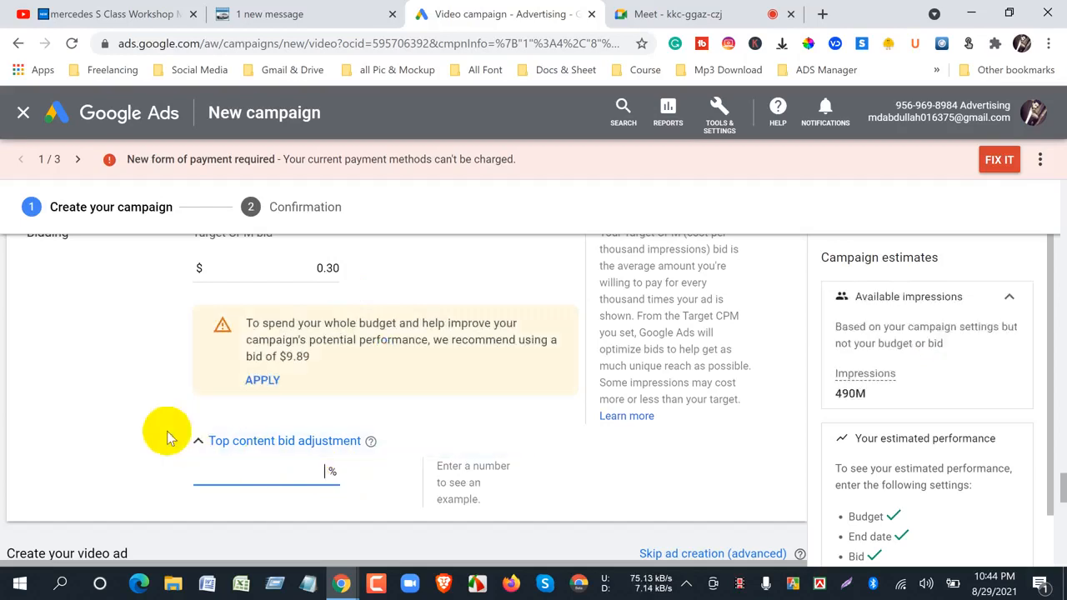
scroll(167, 438, up, 3)
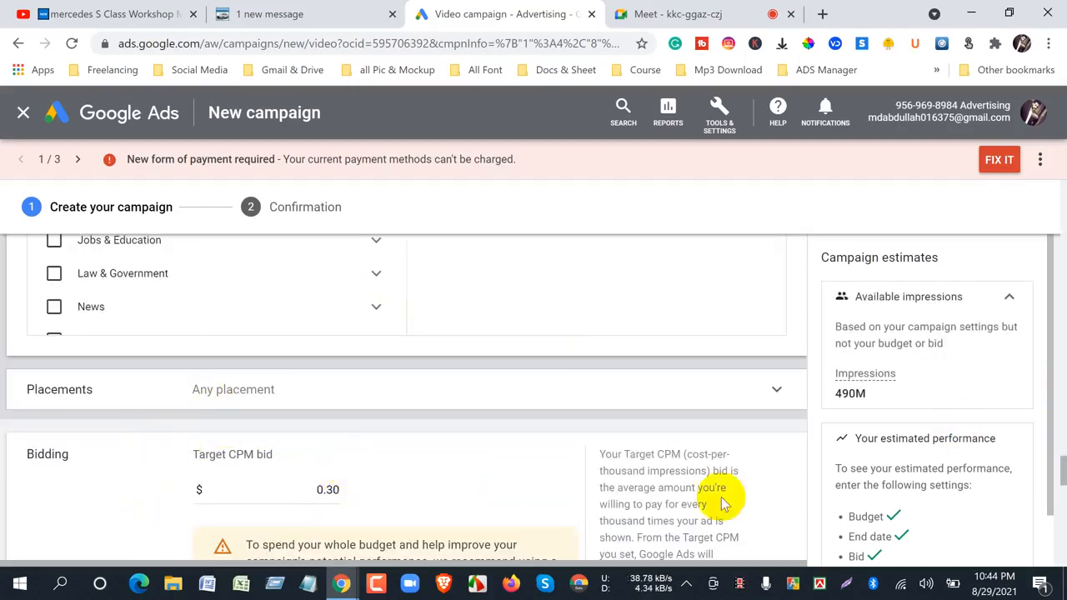
scroll(354, 470, down, 3)
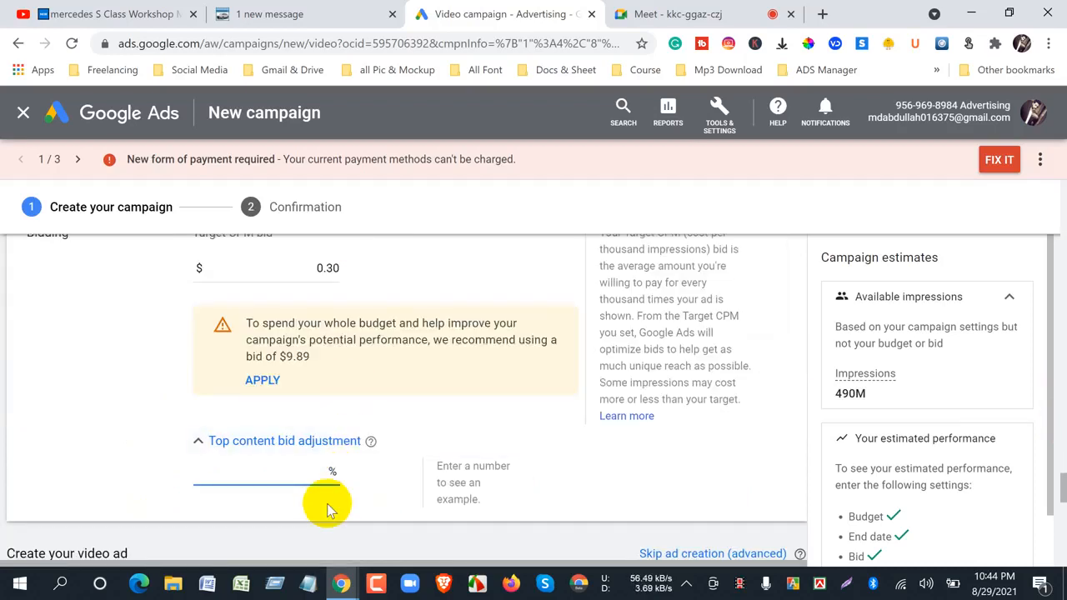
click(329, 467)
text(20)
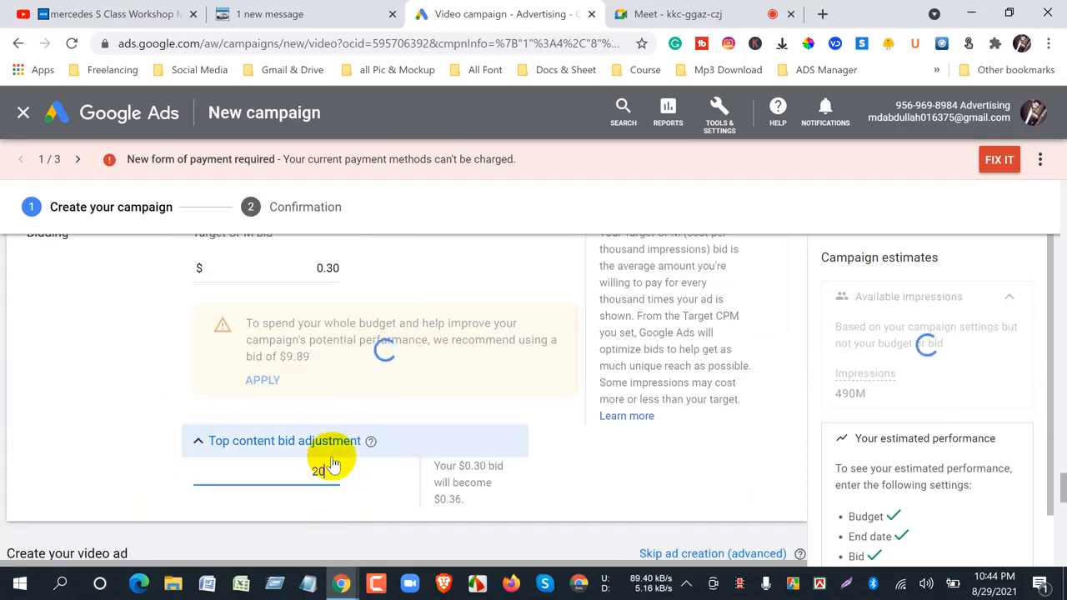
click(193, 478)
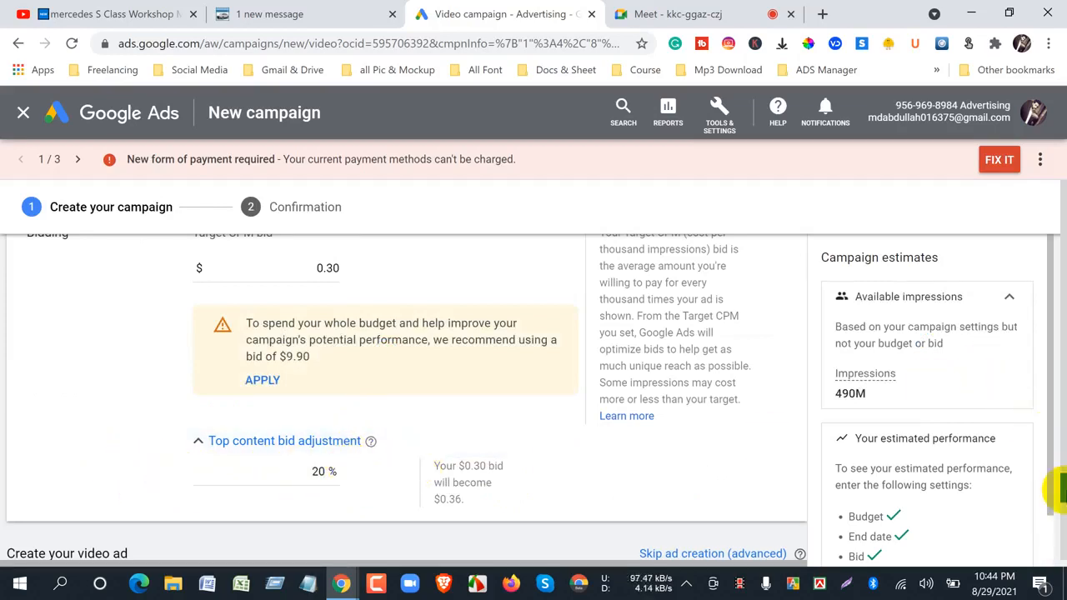
- Review the campaign-level settings from the general settings through budget, networks, locations, languages, content exclusions and frequency capping, collapsing the Networks section
drag(1055, 489, 1058, 209)
scroll(215, 424, up, 3)
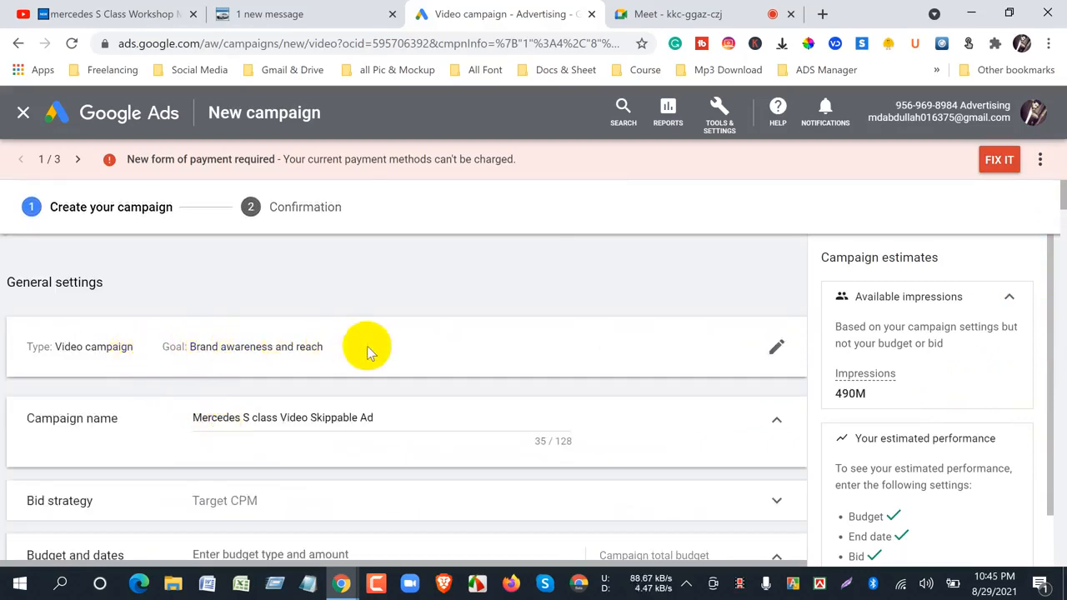
scroll(278, 423, down, 3)
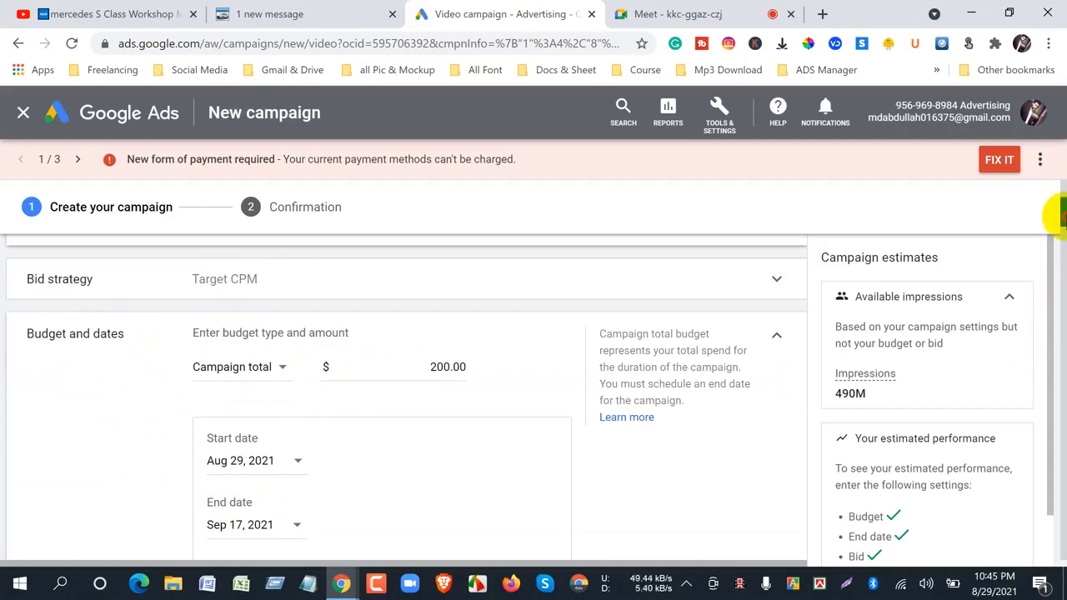
scroll(1060, 215, down, 2)
scroll(1057, 222, down, 1)
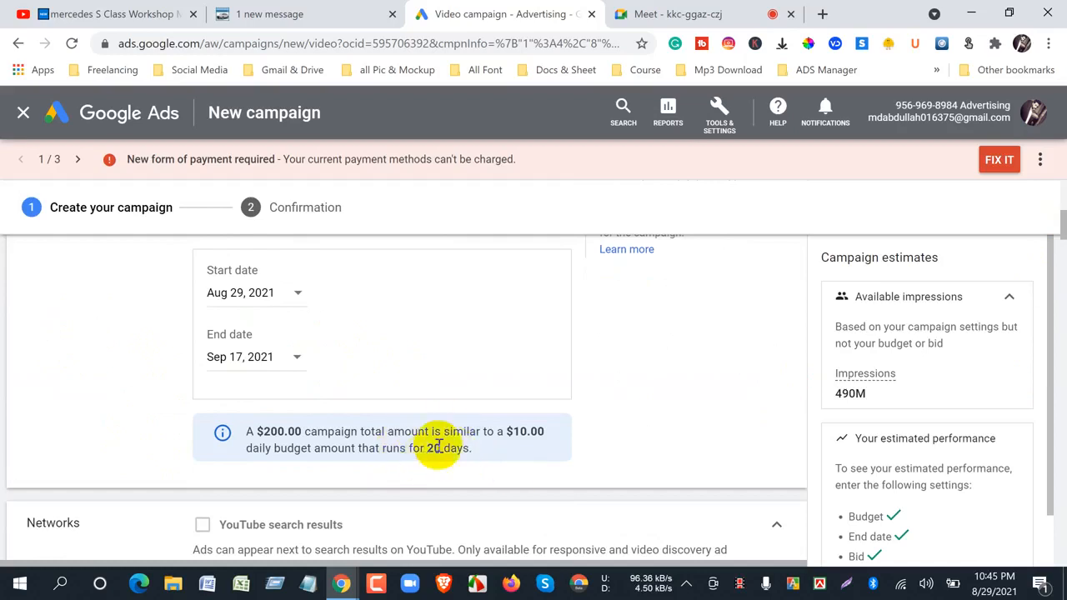
scroll(429, 500, down, 4)
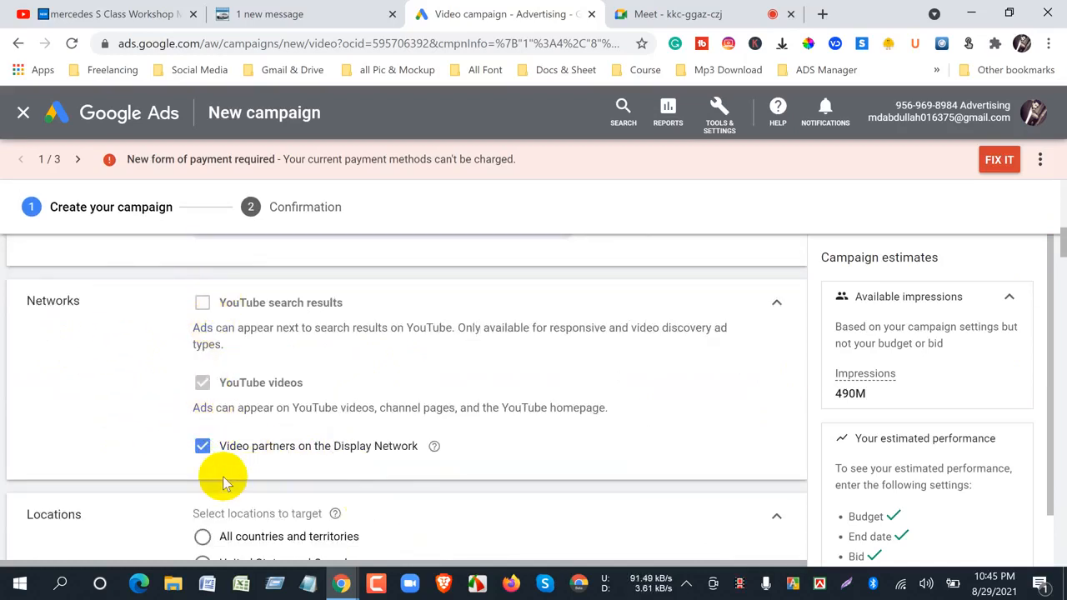
click(779, 306)
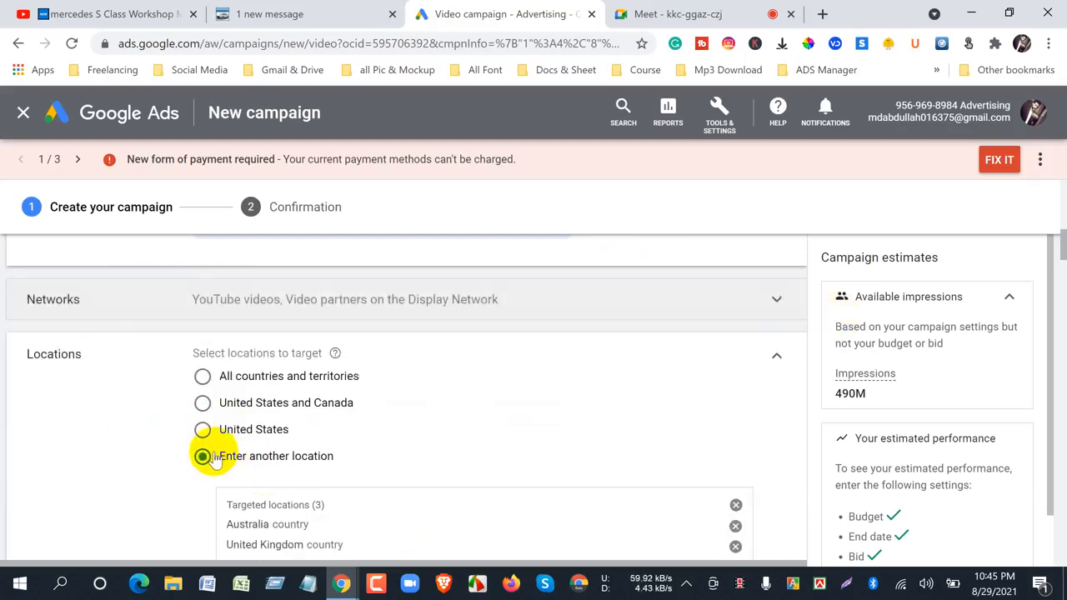
scroll(215, 459, down, 3)
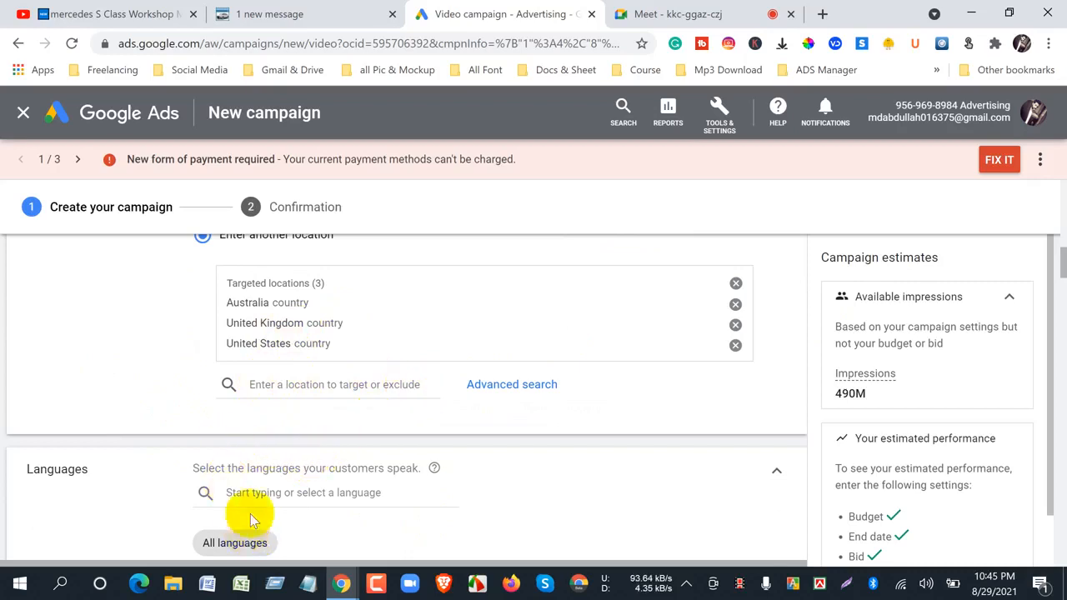
scroll(252, 519, down, 3)
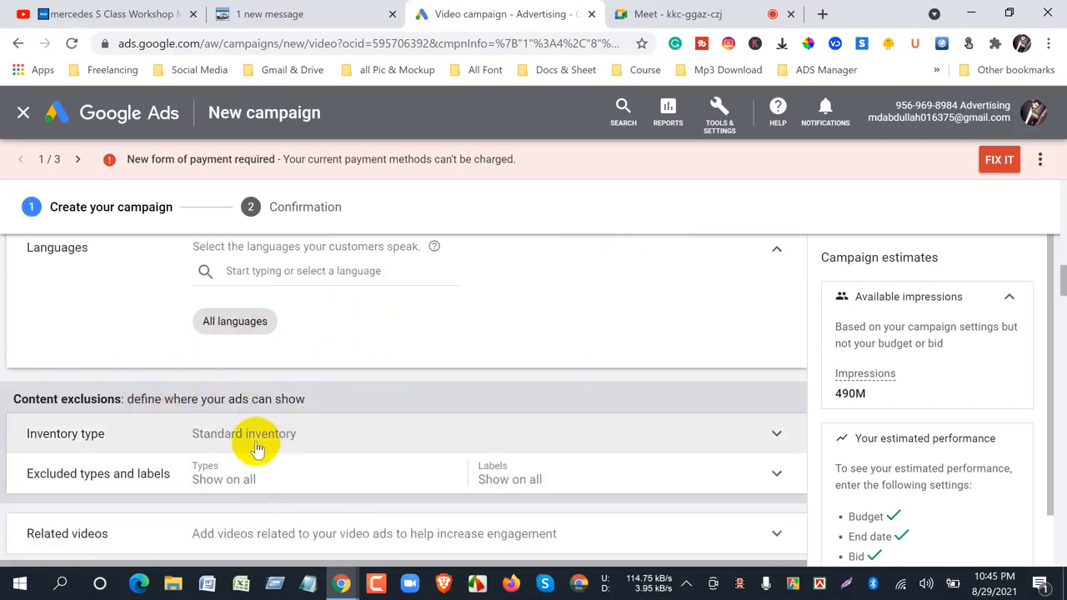
scroll(257, 448, down, 3)
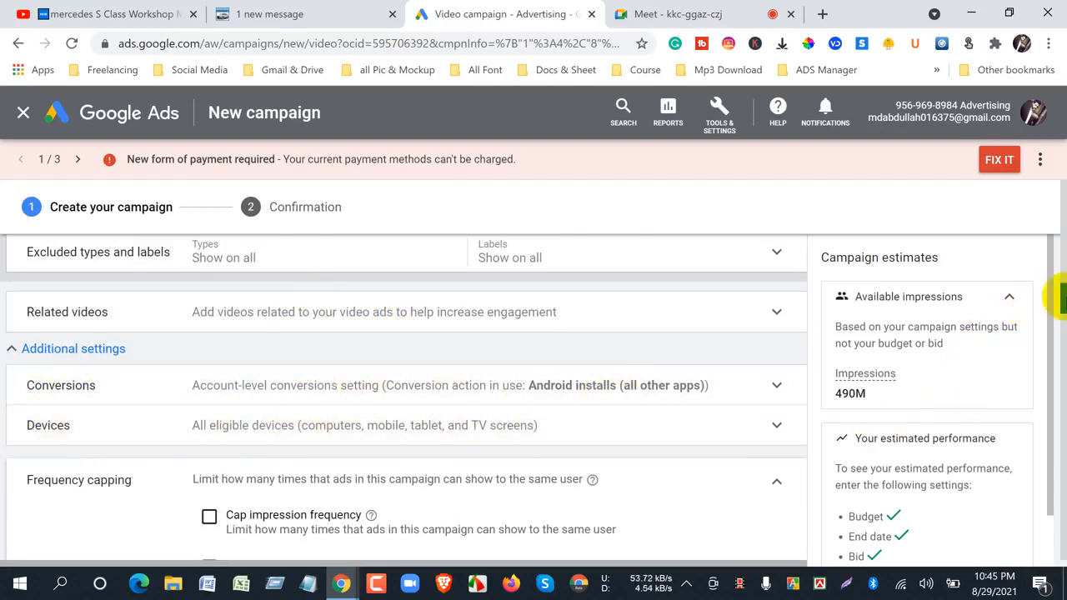
drag(1055, 297, 1055, 317)
scroll(254, 495, up, 3)
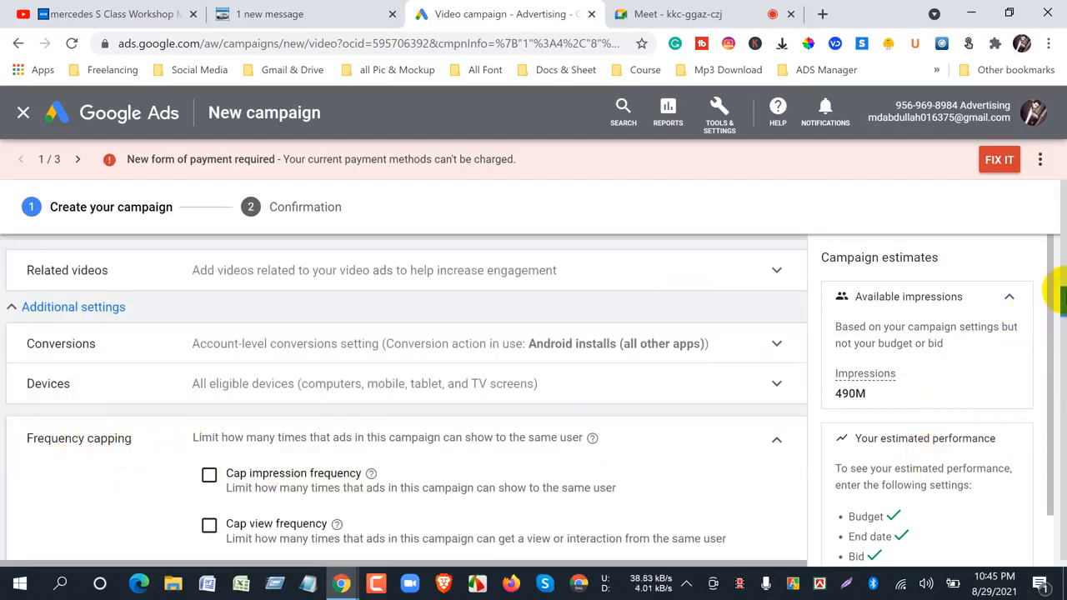
drag(1058, 297, 1052, 317)
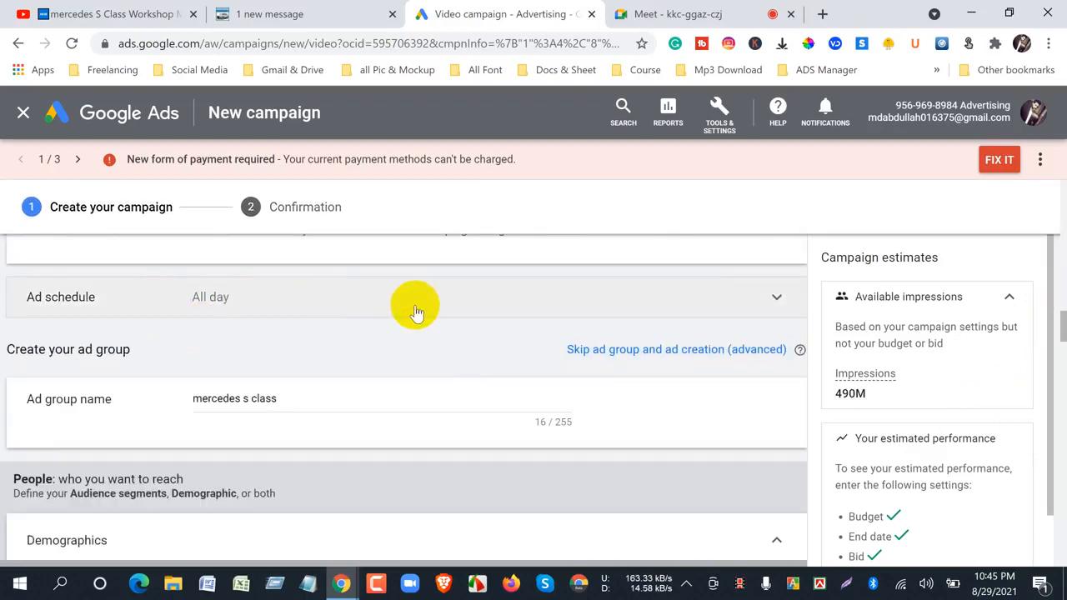
- Review the ad group's demographics, audience segments, audience expansion, keywords, topics, placements and bidding, ending at the video ad section
scroll(269, 448, down, 3)
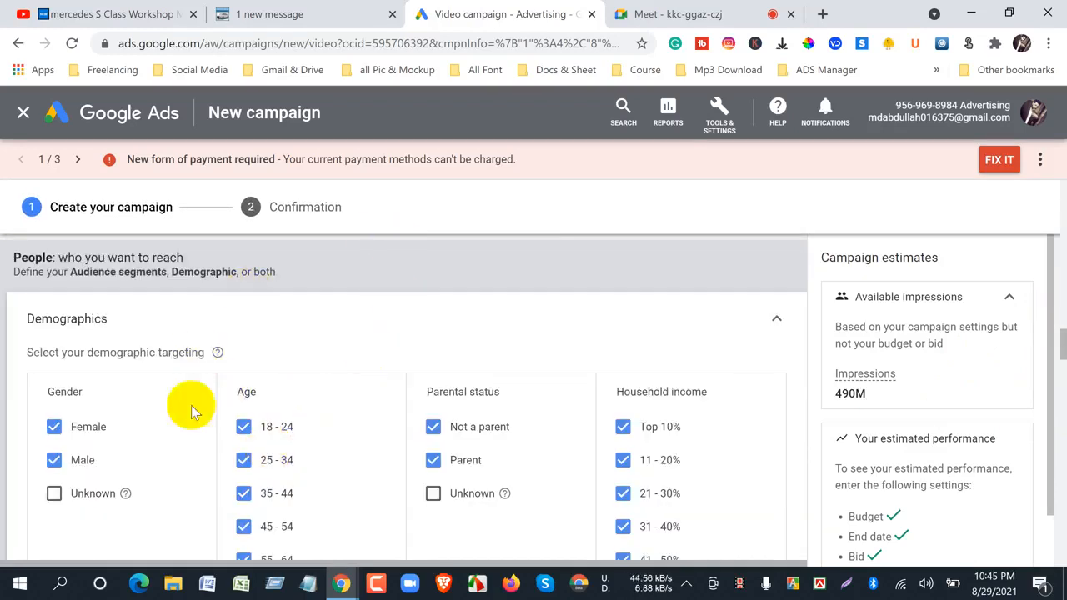
scroll(335, 313, down, 5)
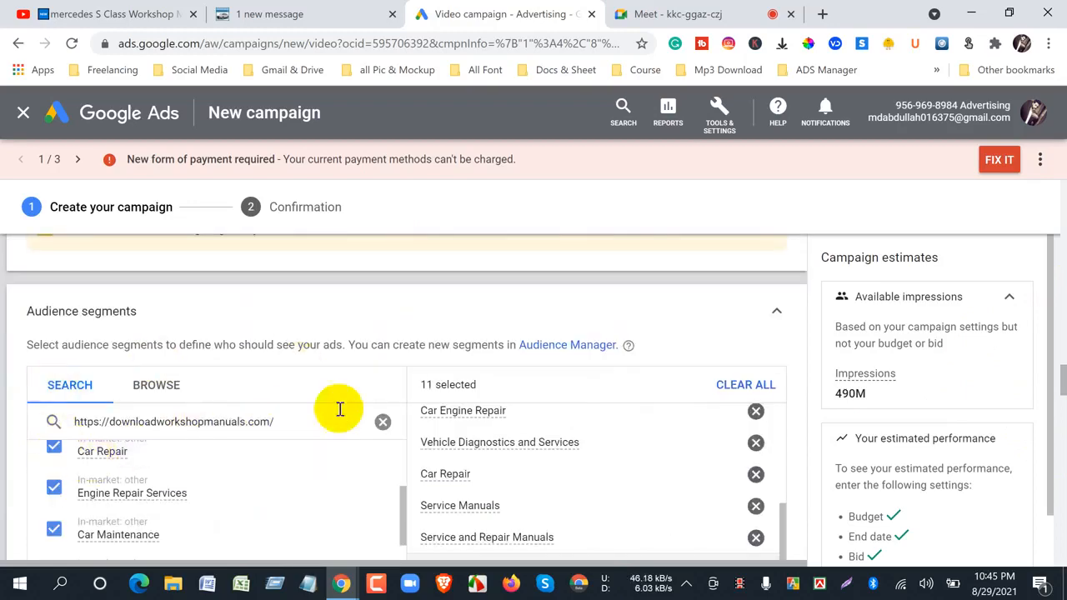
scroll(341, 410, down, 3)
scroll(461, 468, down, 3)
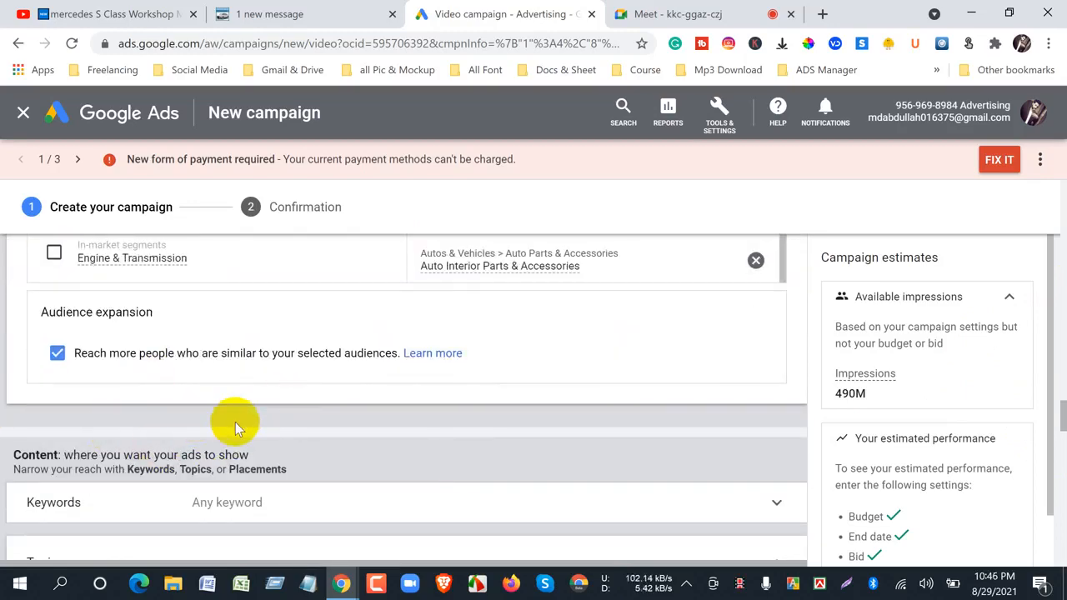
scroll(225, 420, down, 3)
scroll(183, 405, up, 3)
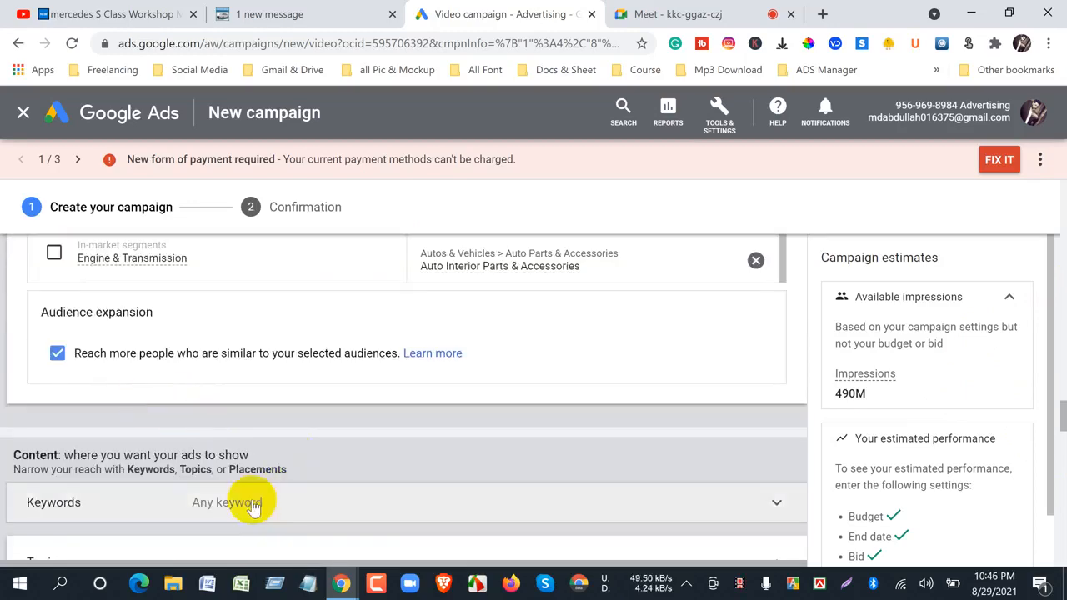
scroll(217, 499, down, 3)
scroll(159, 466, down, 1)
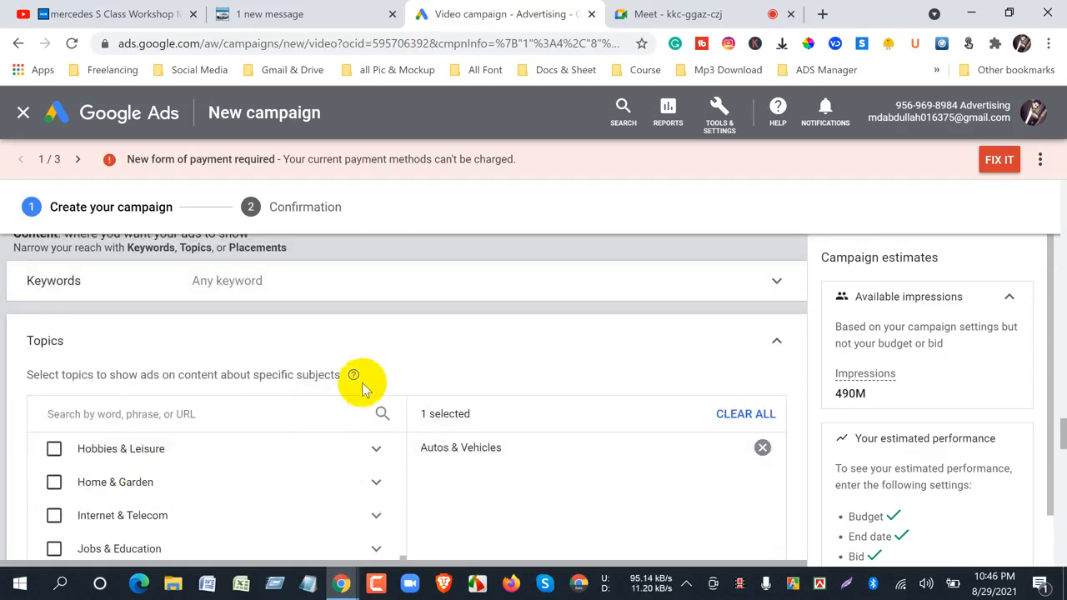
scroll(429, 412, down, 3)
scroll(470, 411, up, 3)
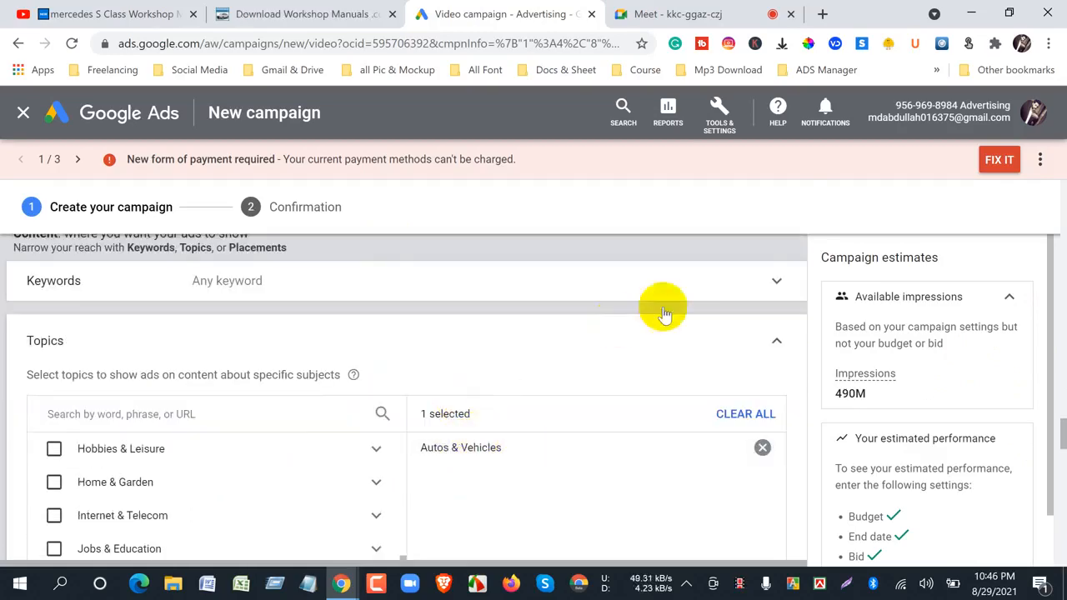
scroll(659, 305, down, 6)
scroll(204, 398, up, 3)
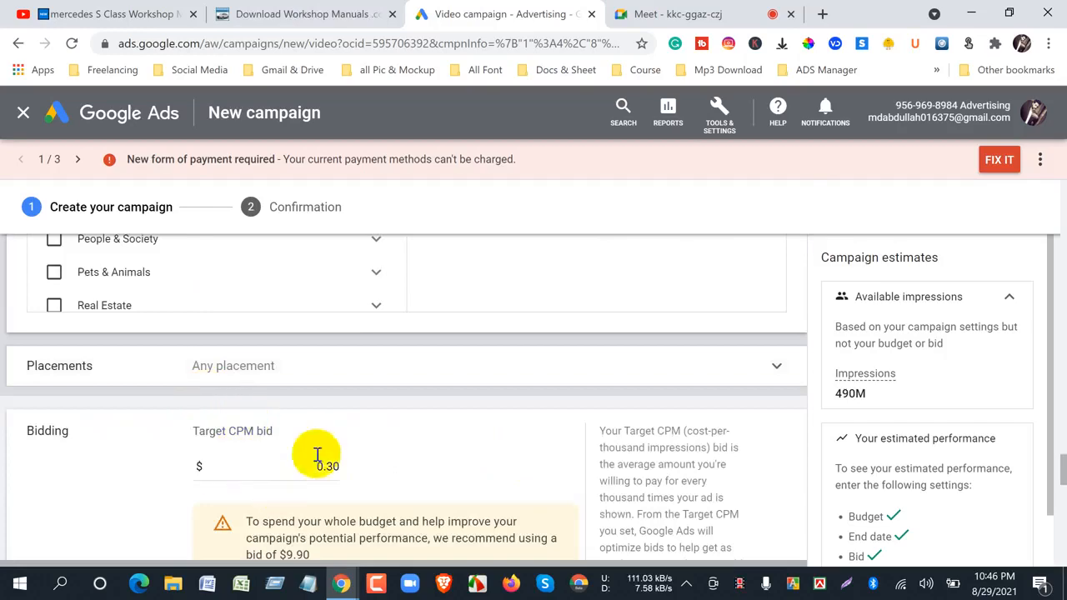
scroll(317, 454, down, 5)
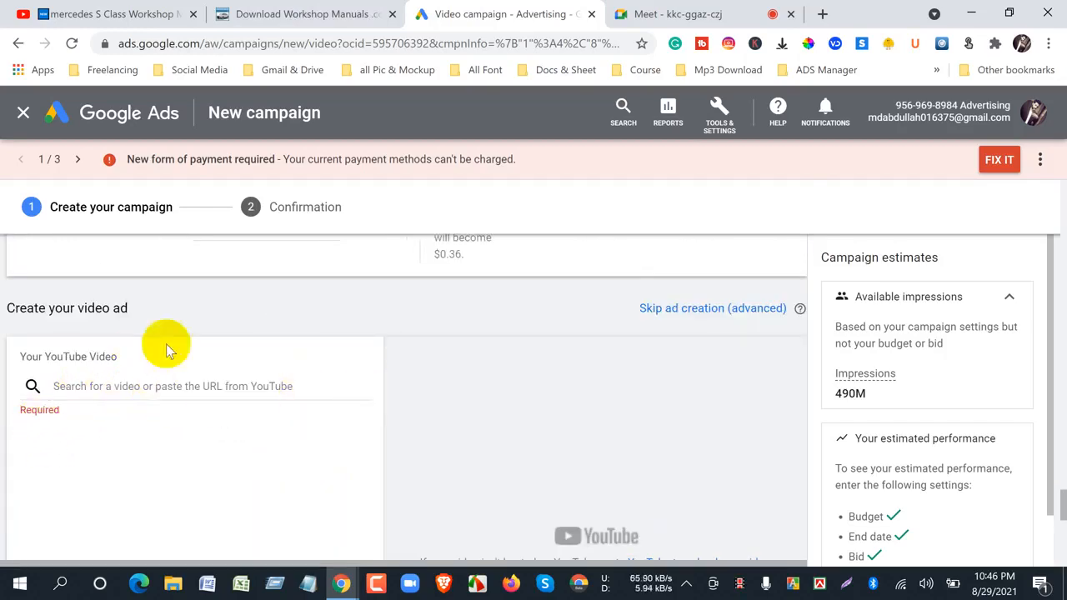
- Switch to YouTube and copy the video URL of the Mercedes S Class Workshop Manual video
click(134, 14)
right_click(238, 273)
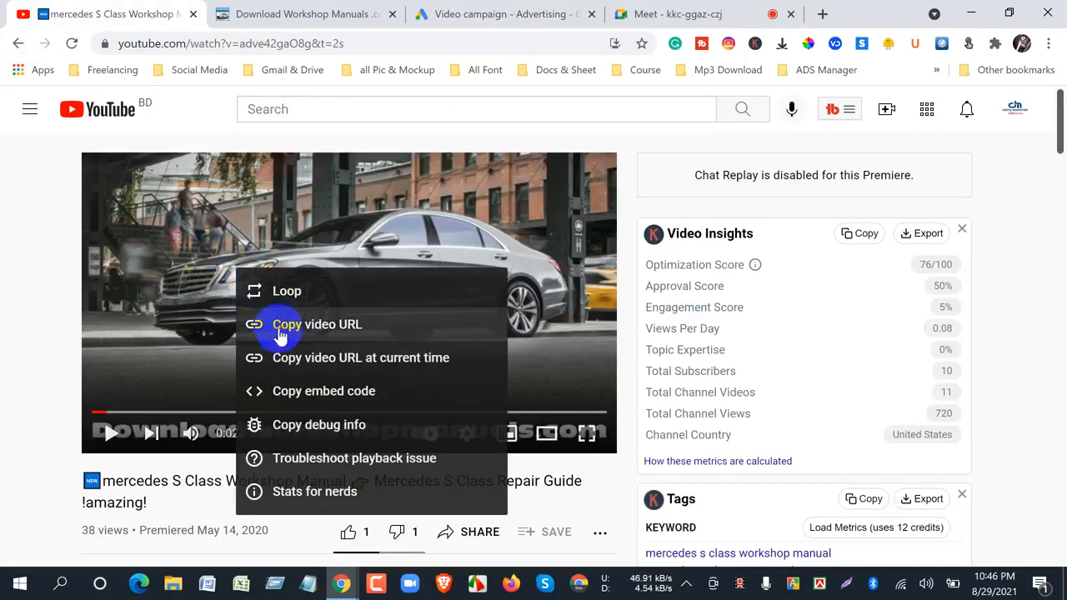
click(280, 332)
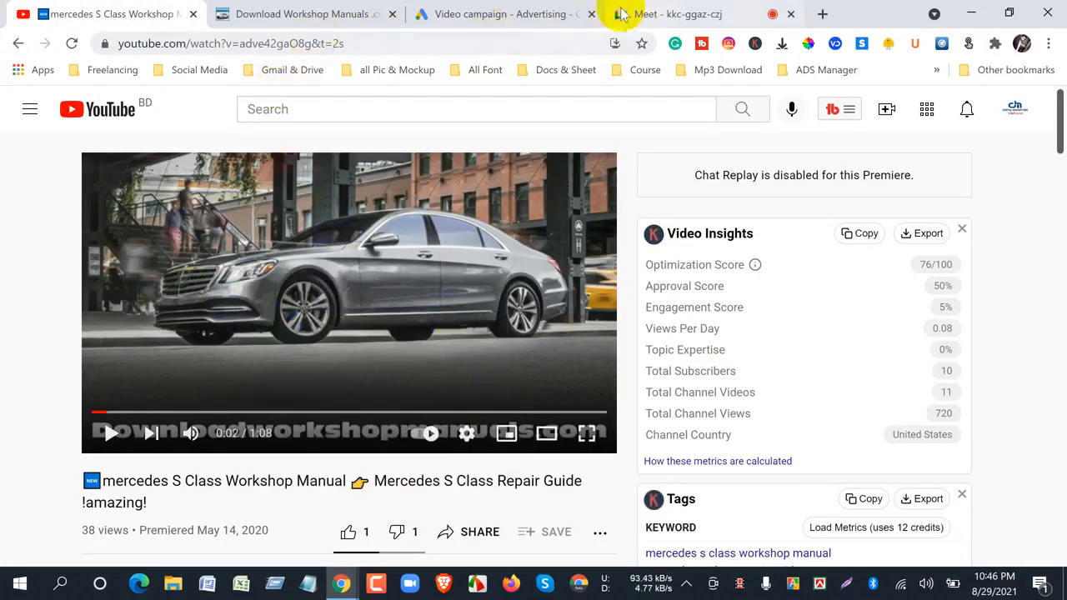
- Return to Google Ads, paste the copied URL as the ad's YouTube video, and check the skippable in-stream ad preview
click(510, 15)
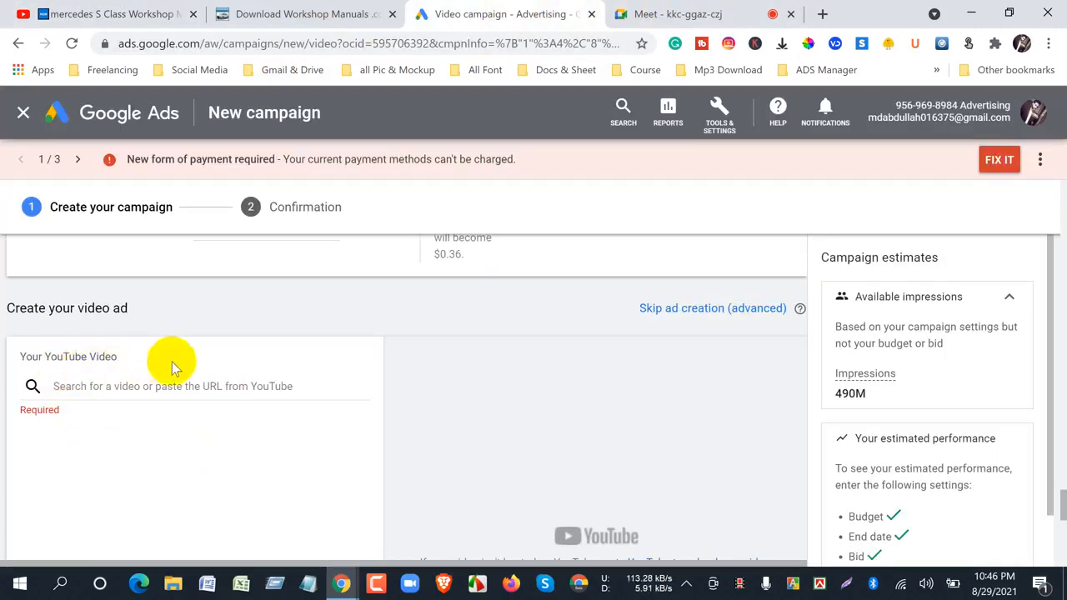
right_click(116, 387)
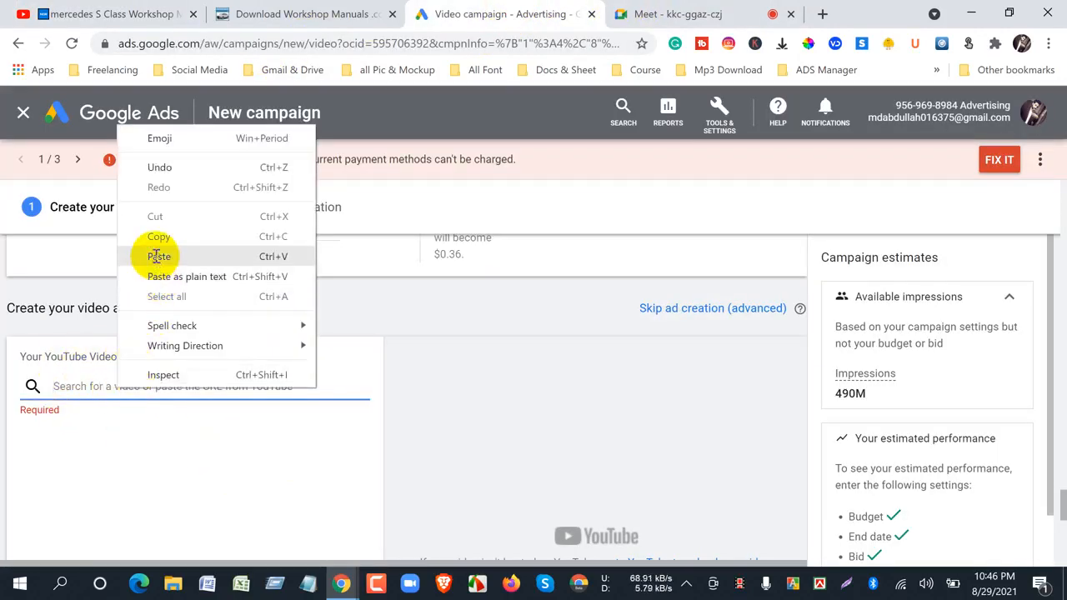
click(150, 253)
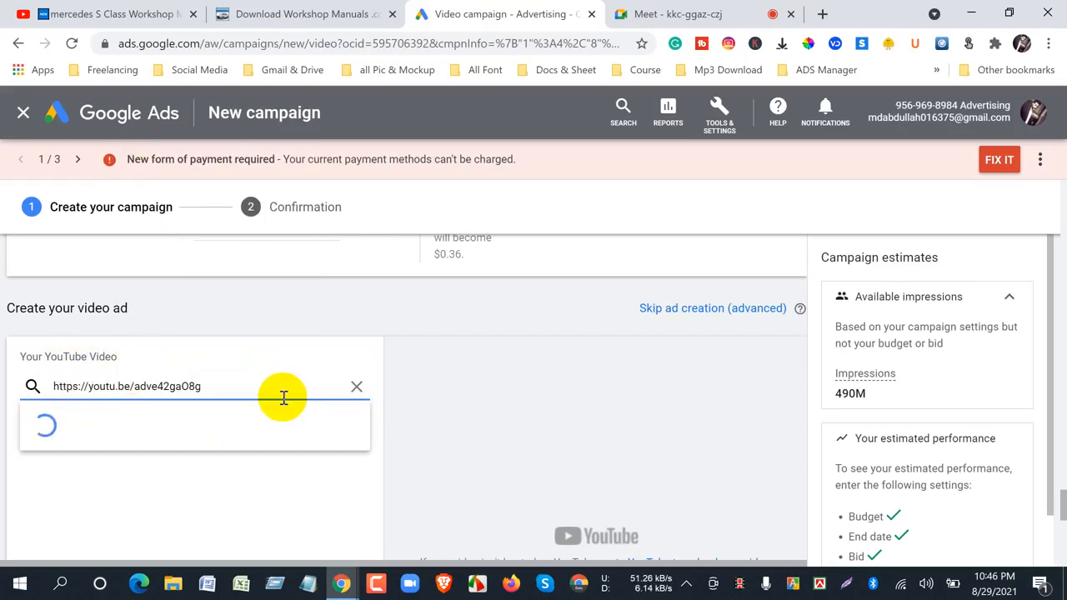
scroll(136, 363, down, 3)
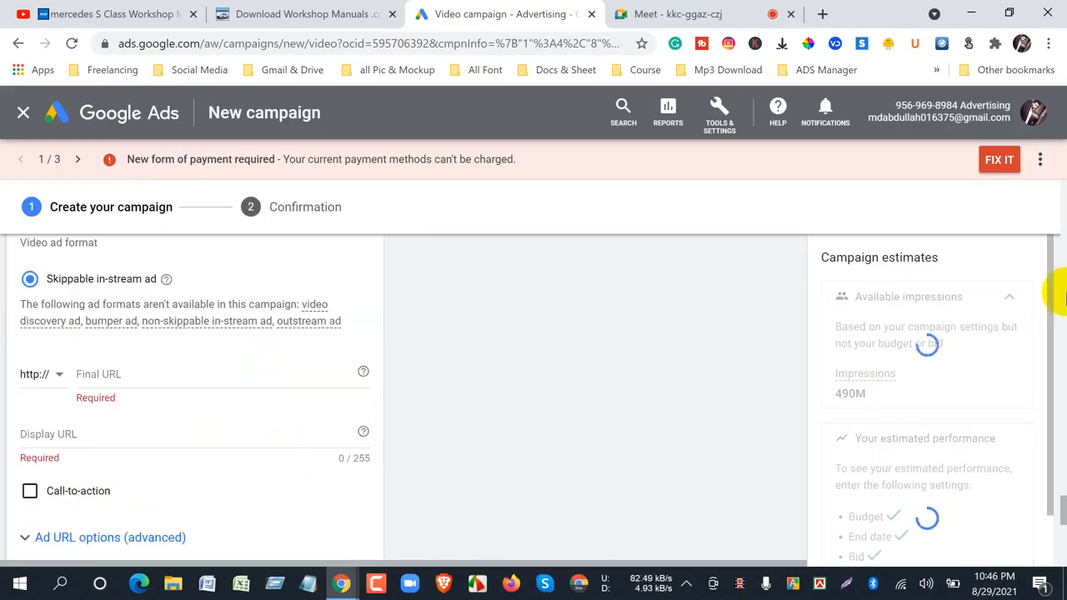
scroll(127, 449, up, 3)
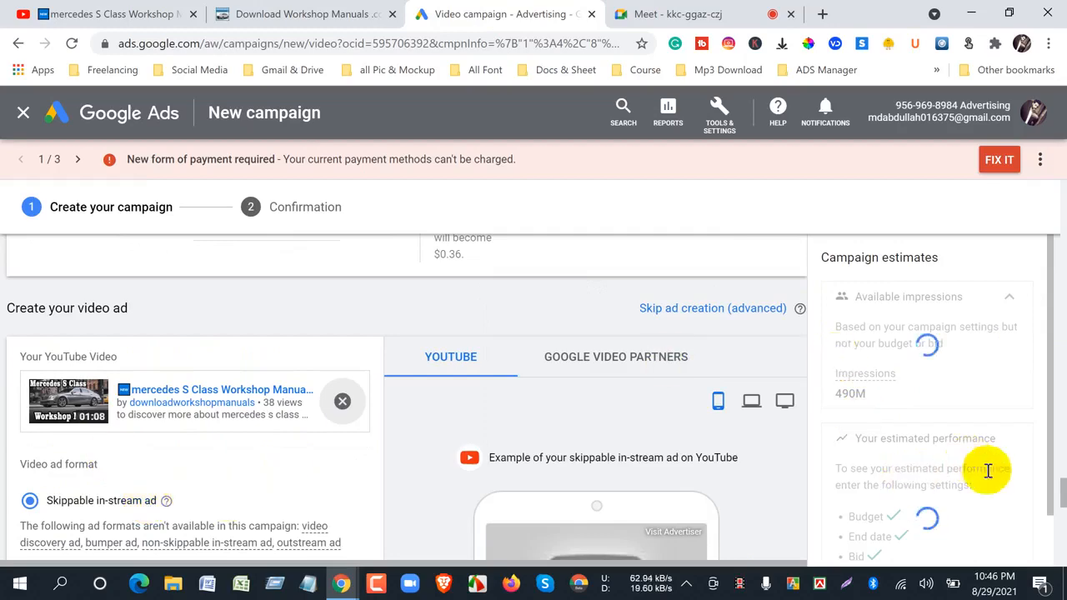
scroll(1058, 492, down, 3)
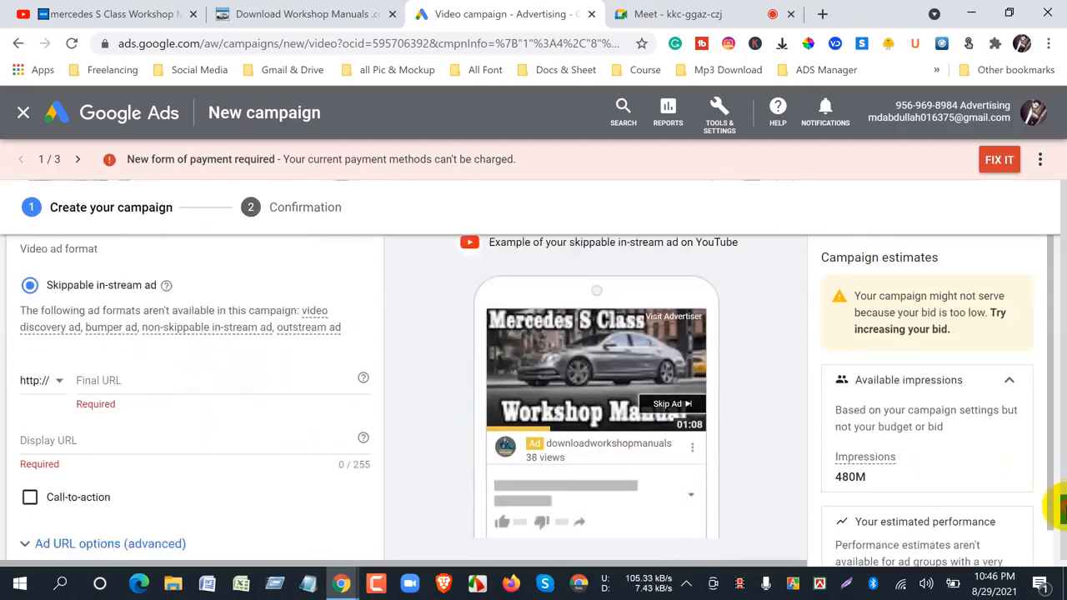
drag(1064, 503, 1062, 502)
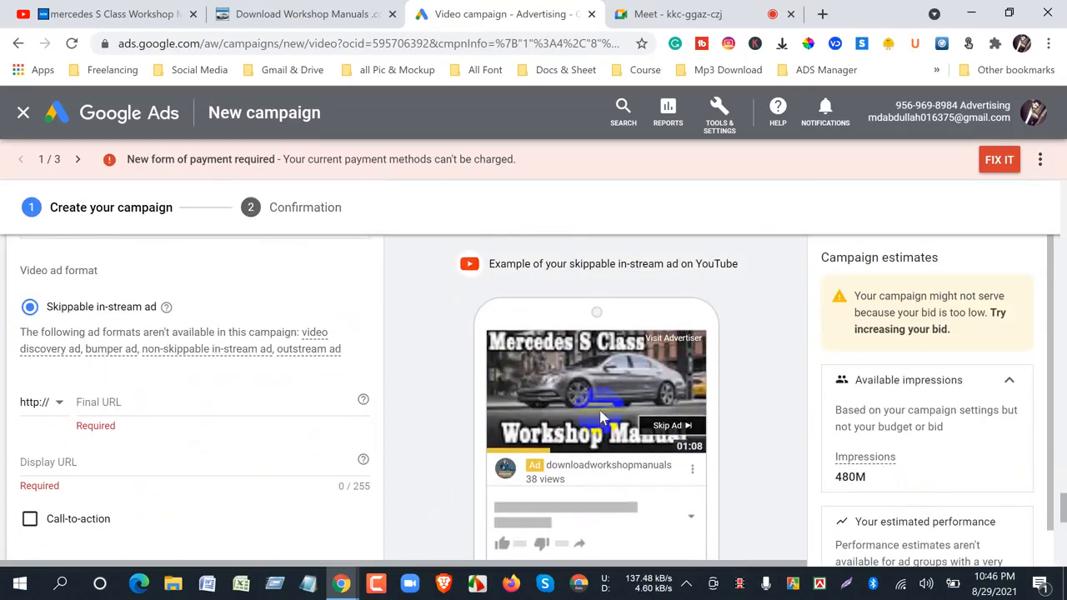
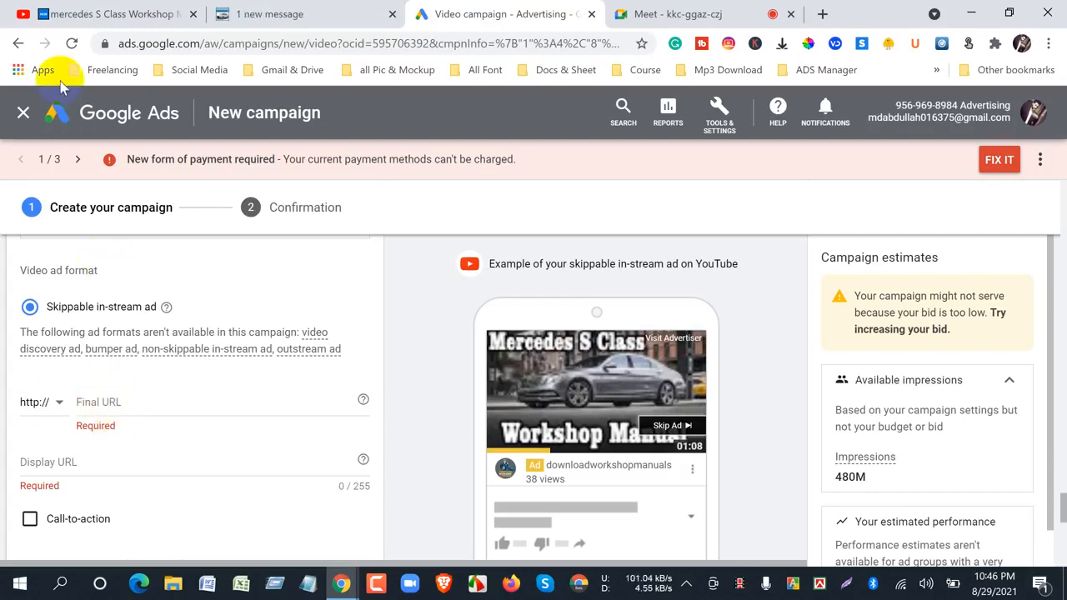
- Switch to YouTube, open the downloadworkshopmanuals channel page and copy its URL
click(61, 13)
click(18, 42)
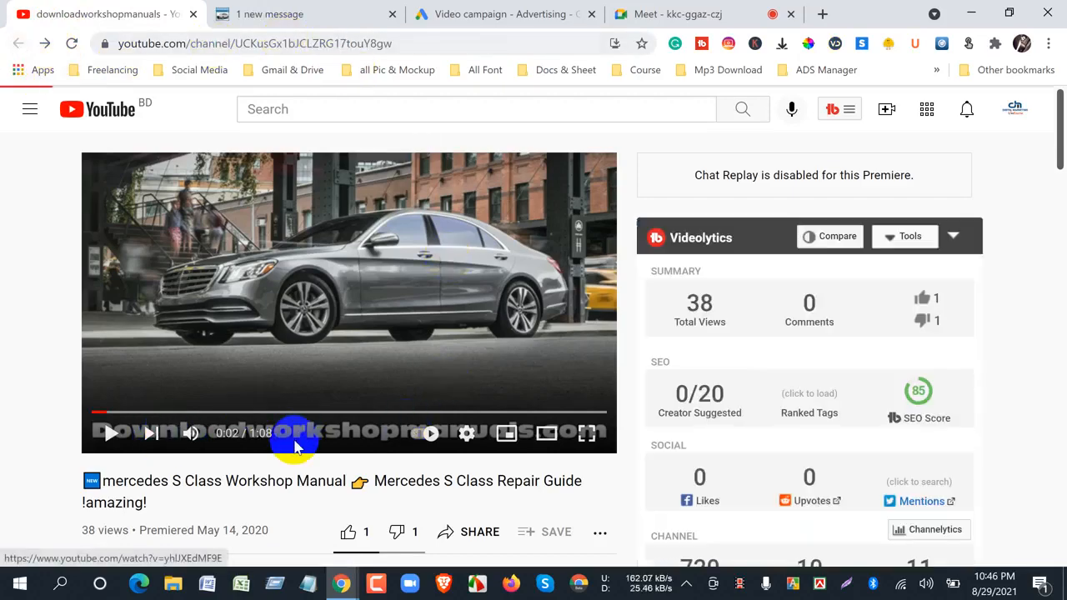
scroll(422, 419, down, 1)
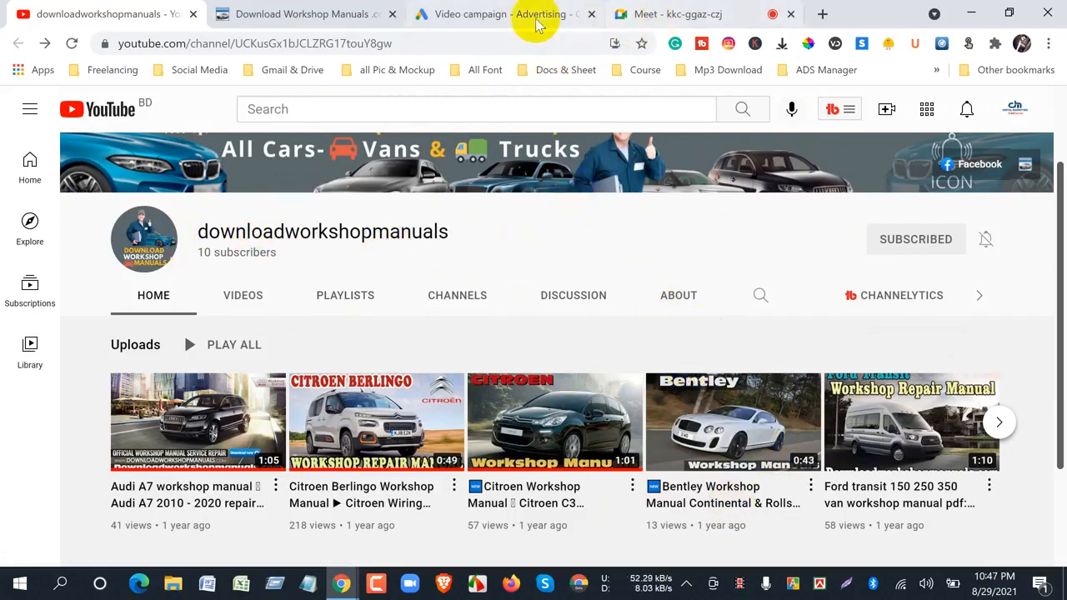
click(500, 14)
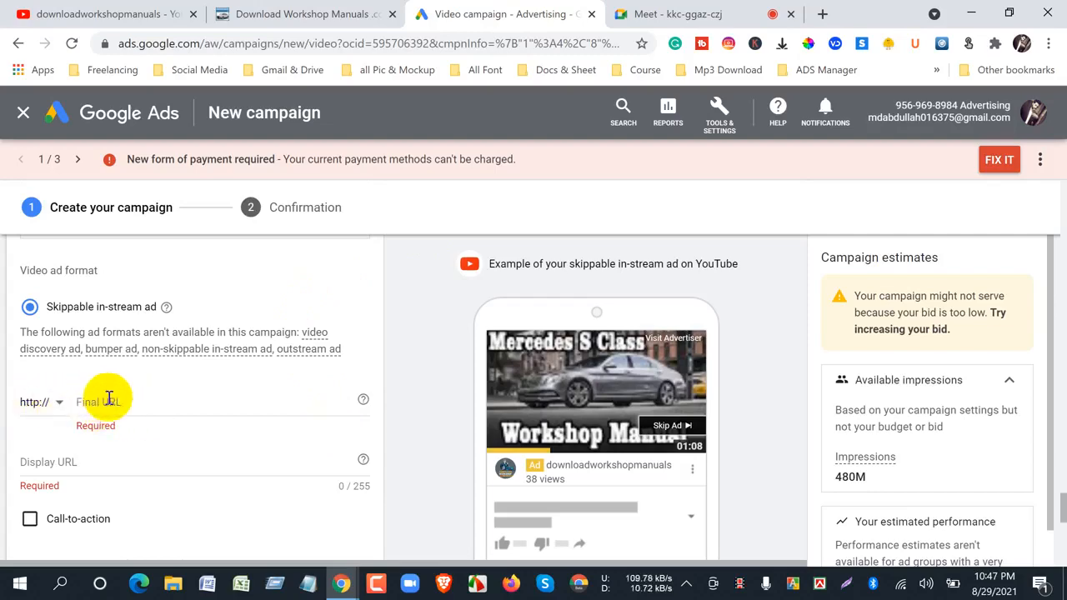
click(92, 14)
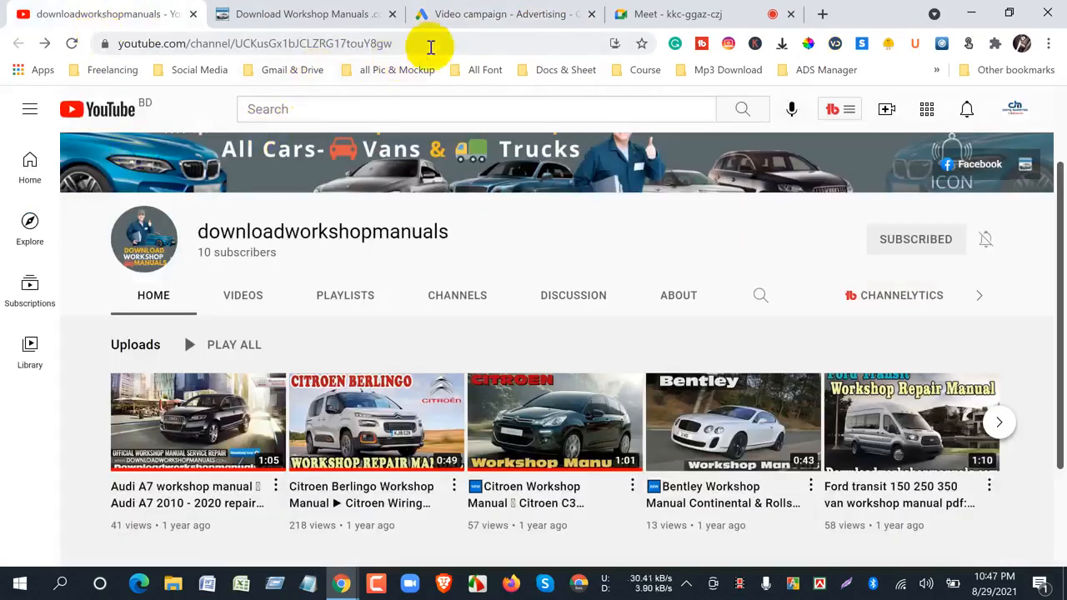
right_click(414, 39)
click(458, 128)
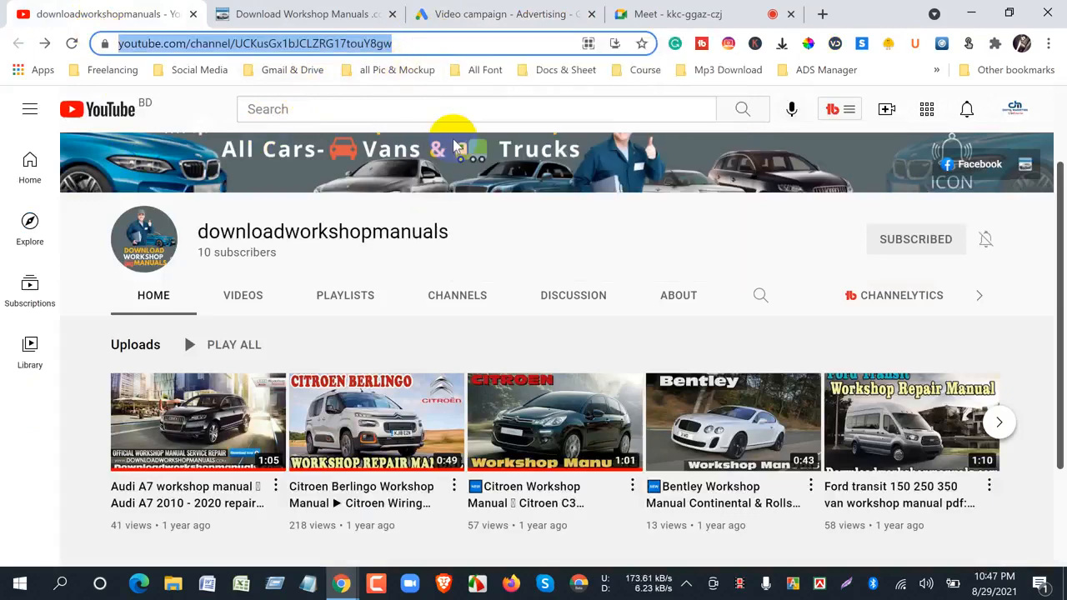
- Return to Google Ads and paste the copied channel URL as the skippable in-stream ad's final URL
click(518, 15)
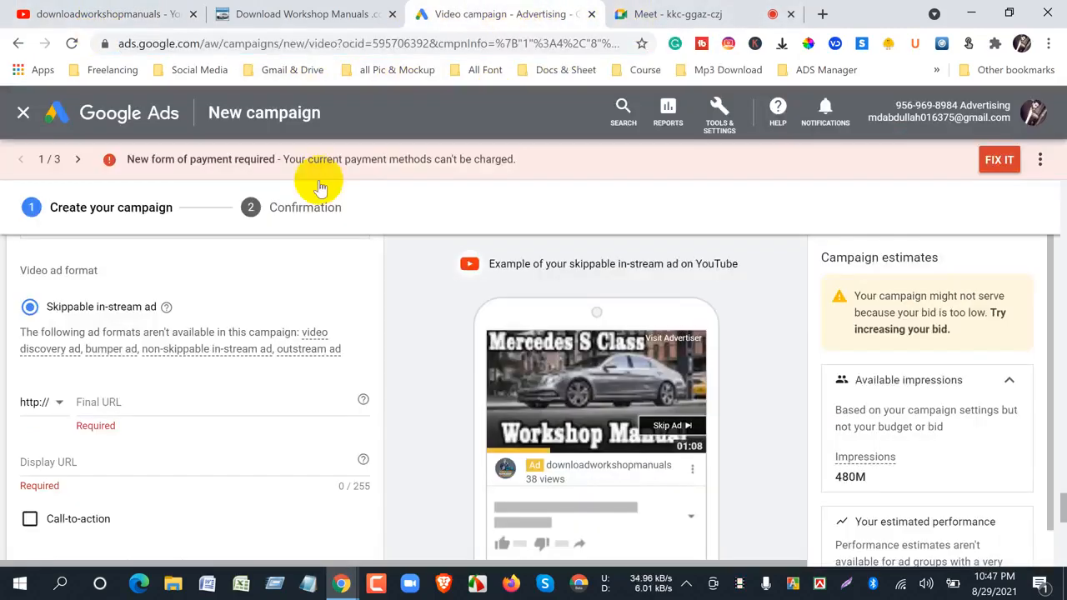
right_click(121, 400)
click(152, 267)
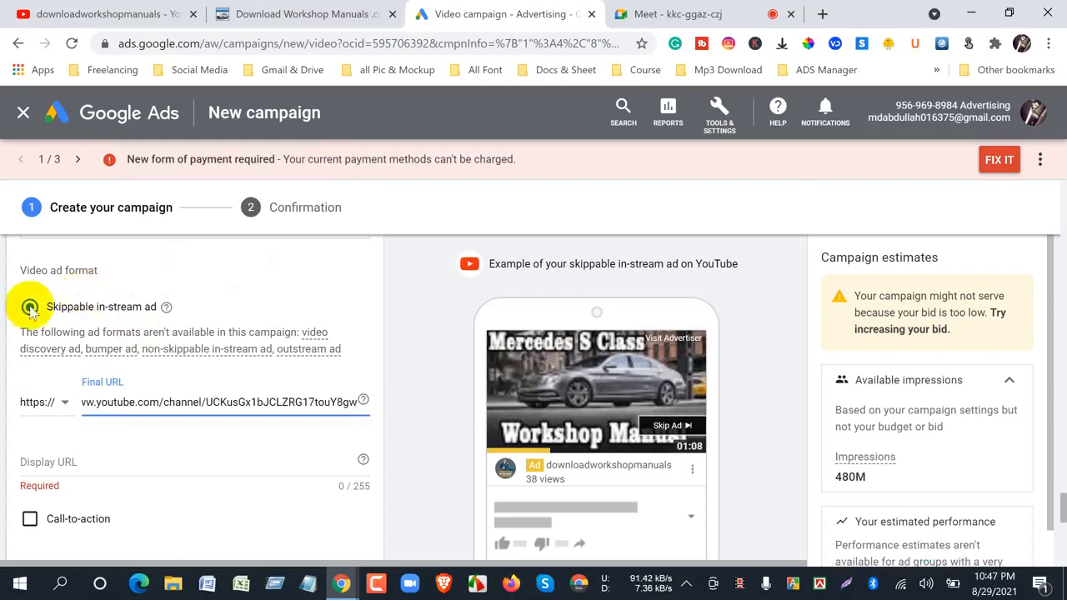
click(415, 461)
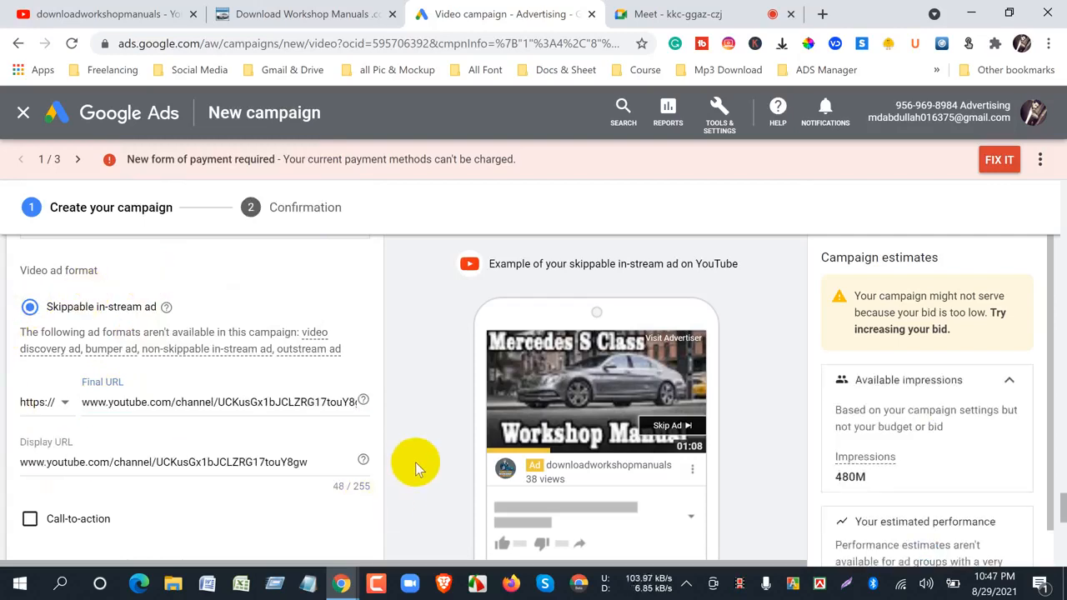
- Enable the ad's call-to-action with the text Subscribe and check it in the ad preview
scroll(221, 401, down, 3)
scroll(221, 383, up, 3)
scroll(221, 423, down, 3)
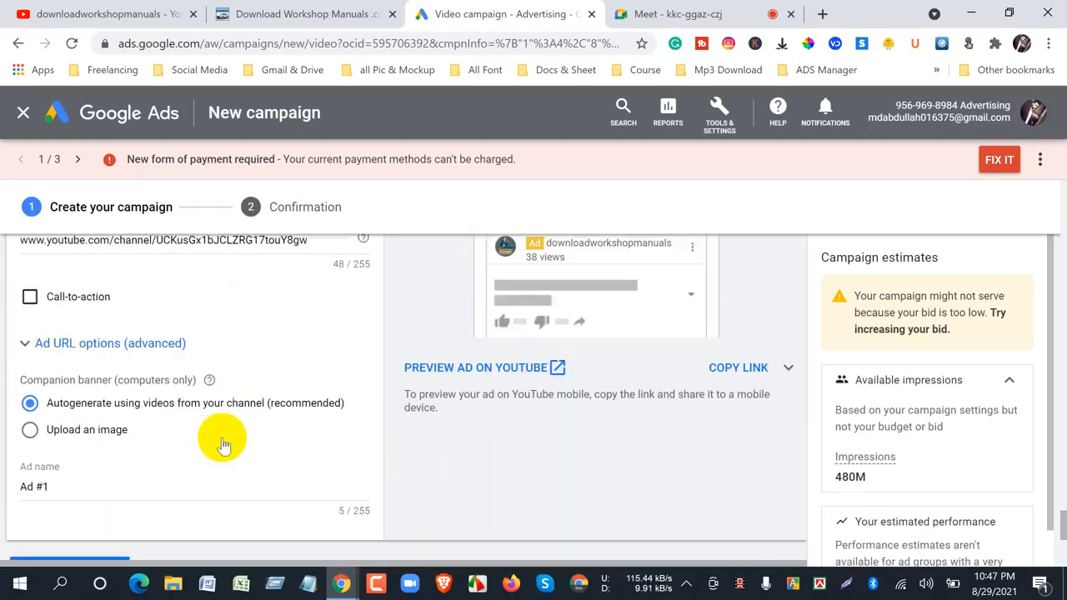
click(32, 300)
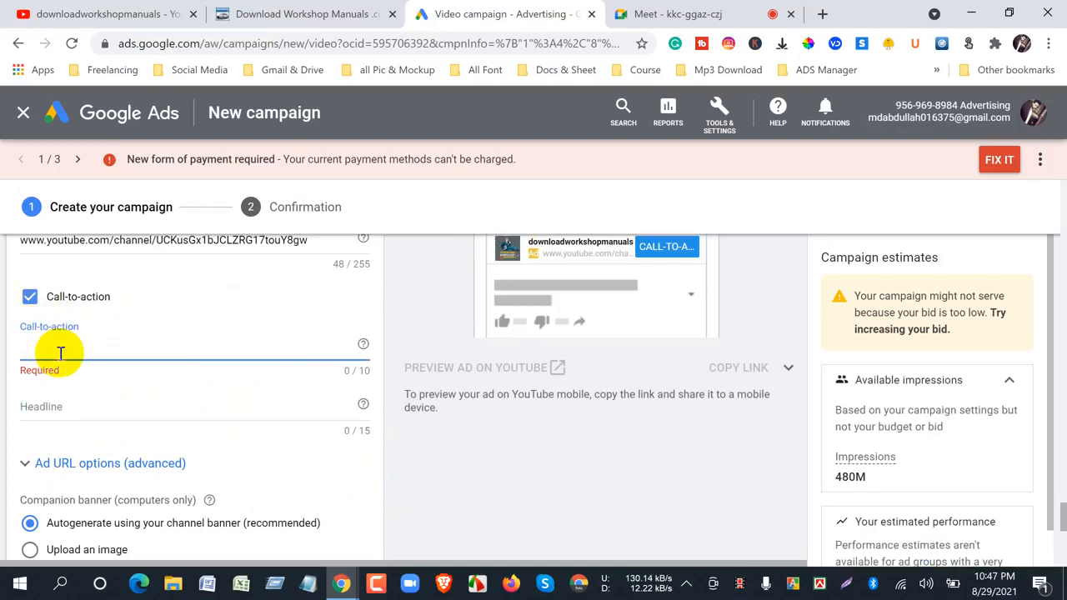
text(Subscribe)
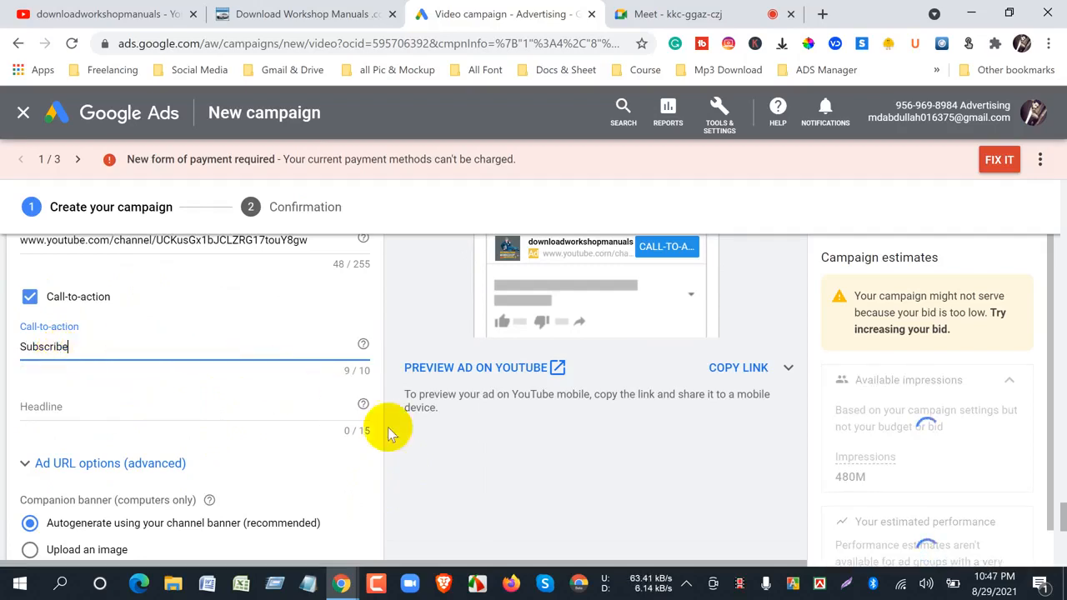
scroll(434, 496, up, 3)
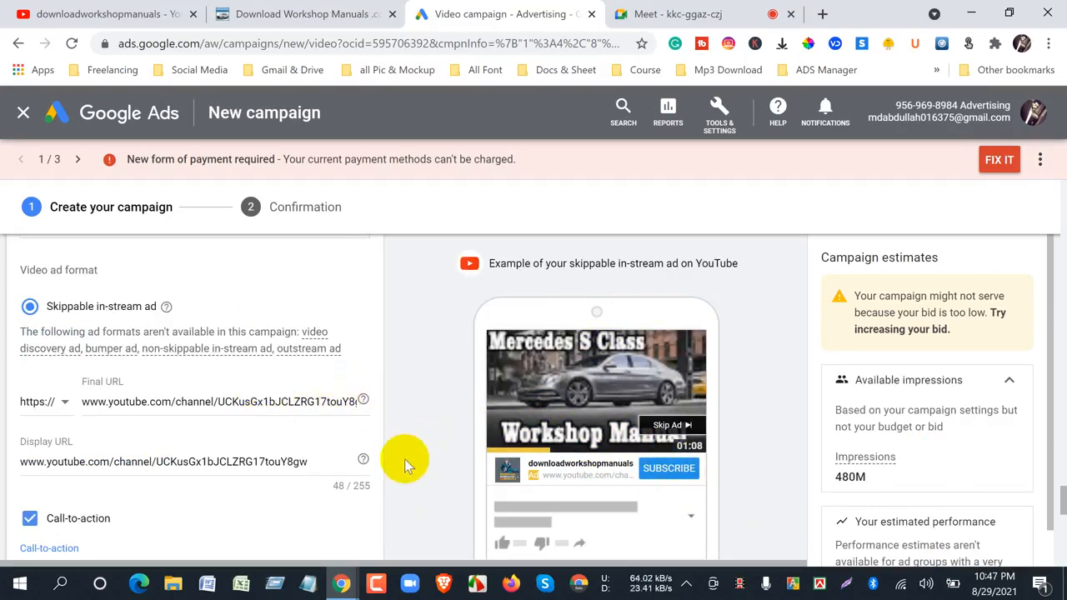
- Compare the preview's Subscribe call-to-action with the subscription control on the YouTube channel page, keep the subscription, and return to Google Ads
click(55, 15)
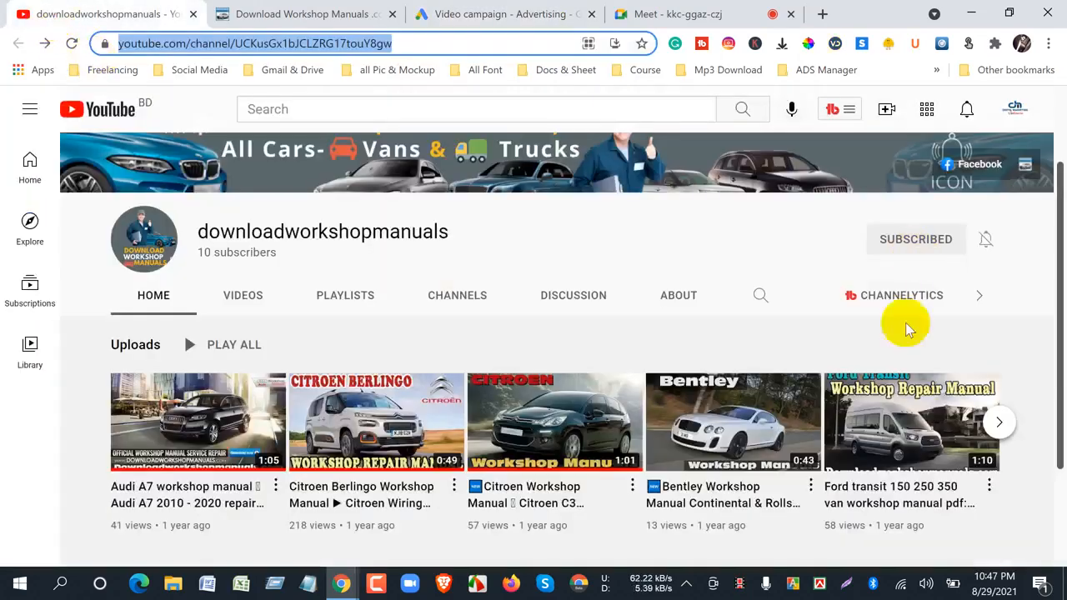
click(639, 17)
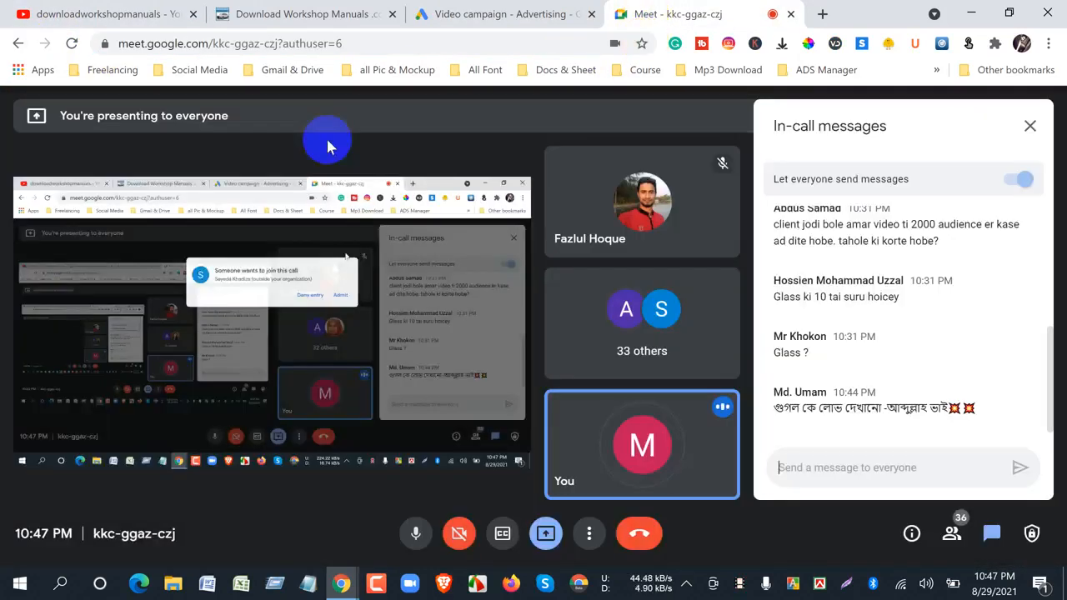
click(51, 13)
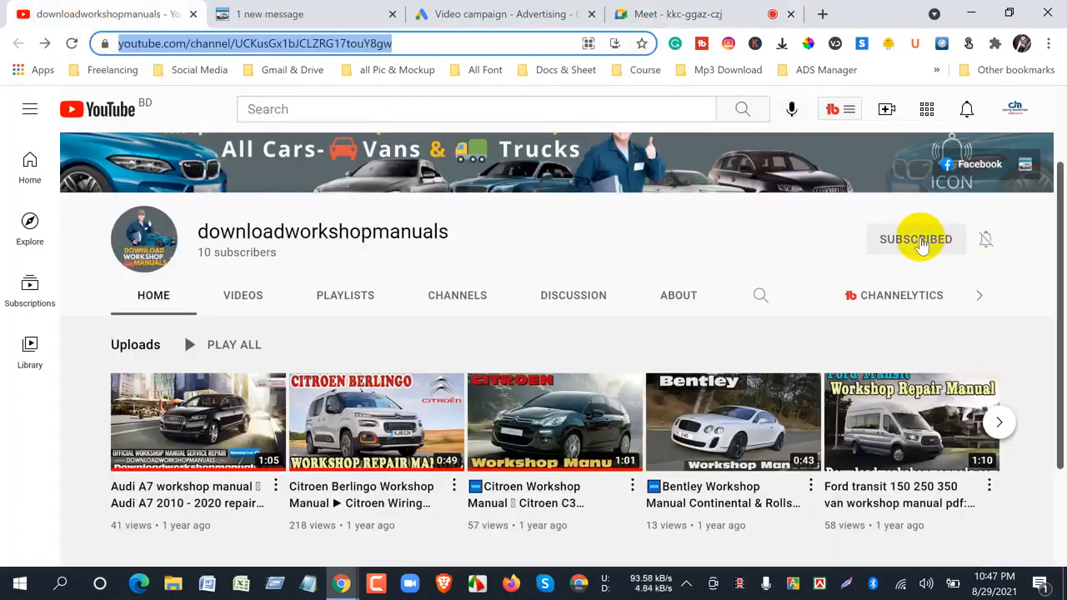
click(492, 14)
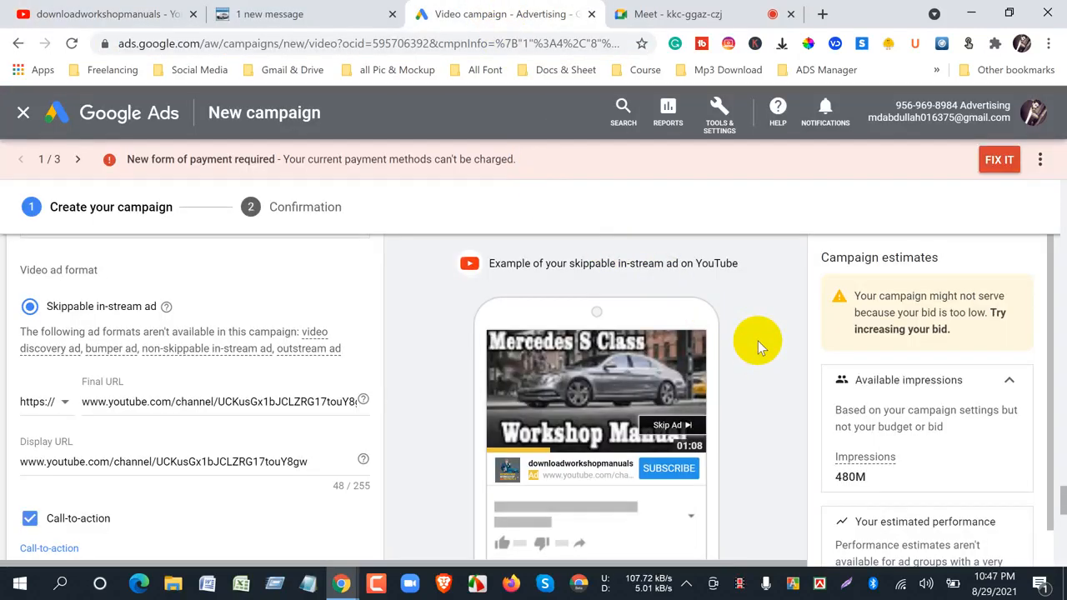
right_click(665, 479)
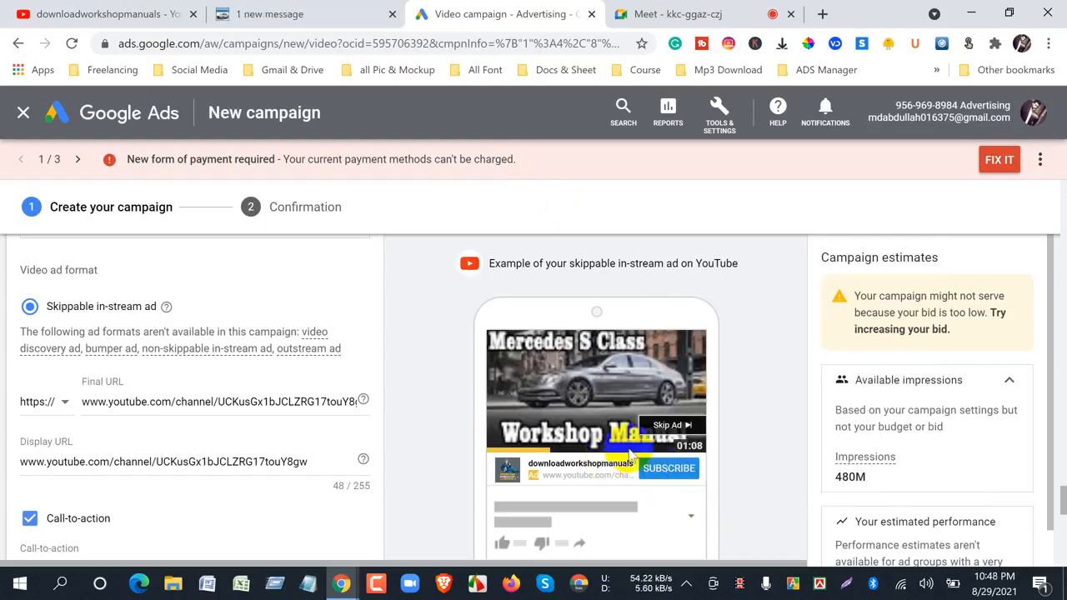
click(117, 16)
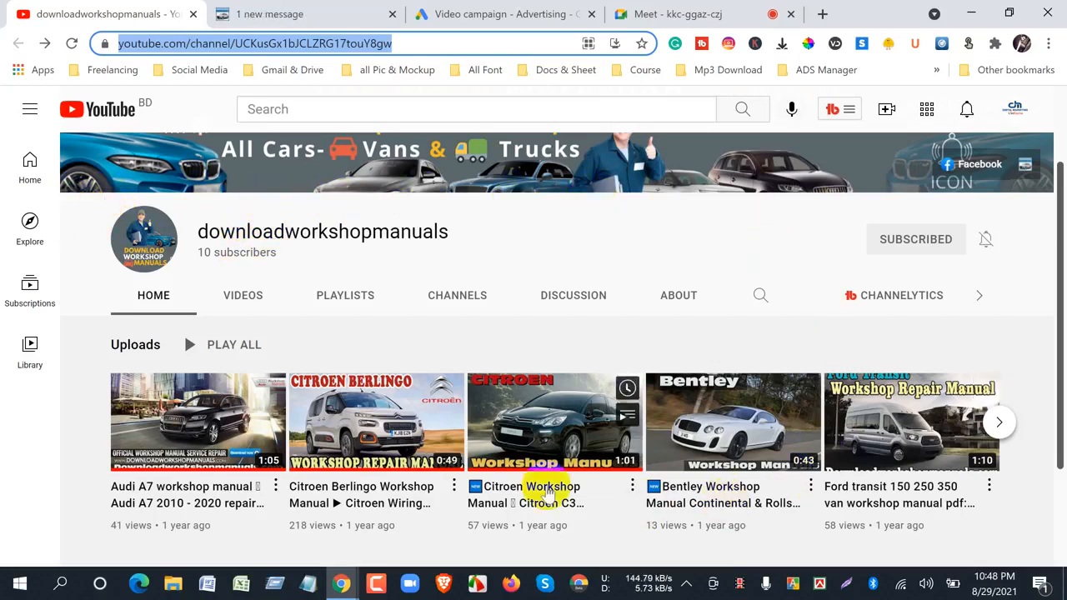
click(910, 242)
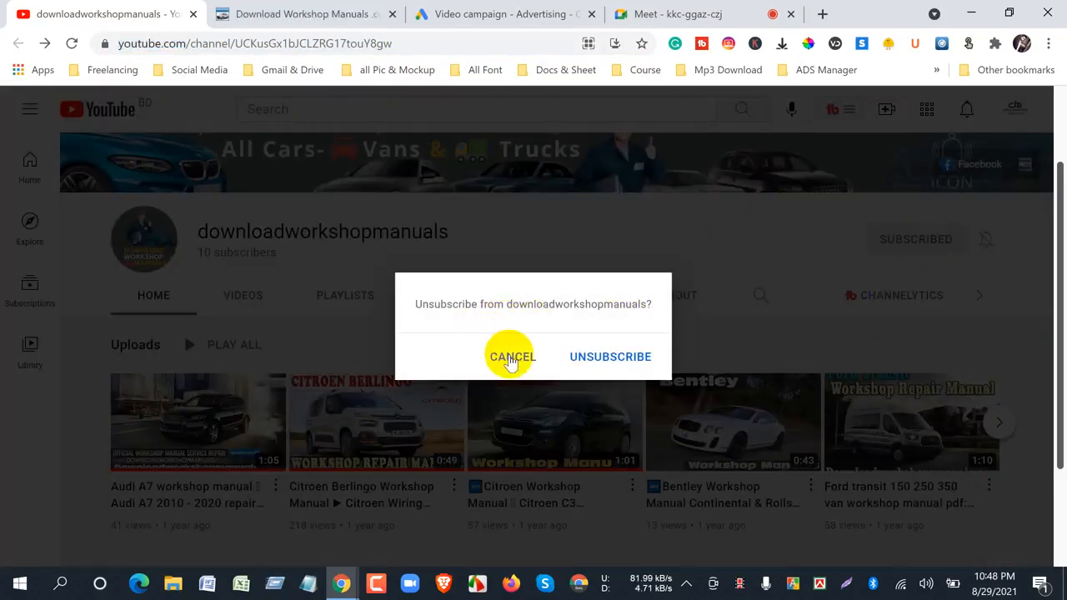
click(510, 356)
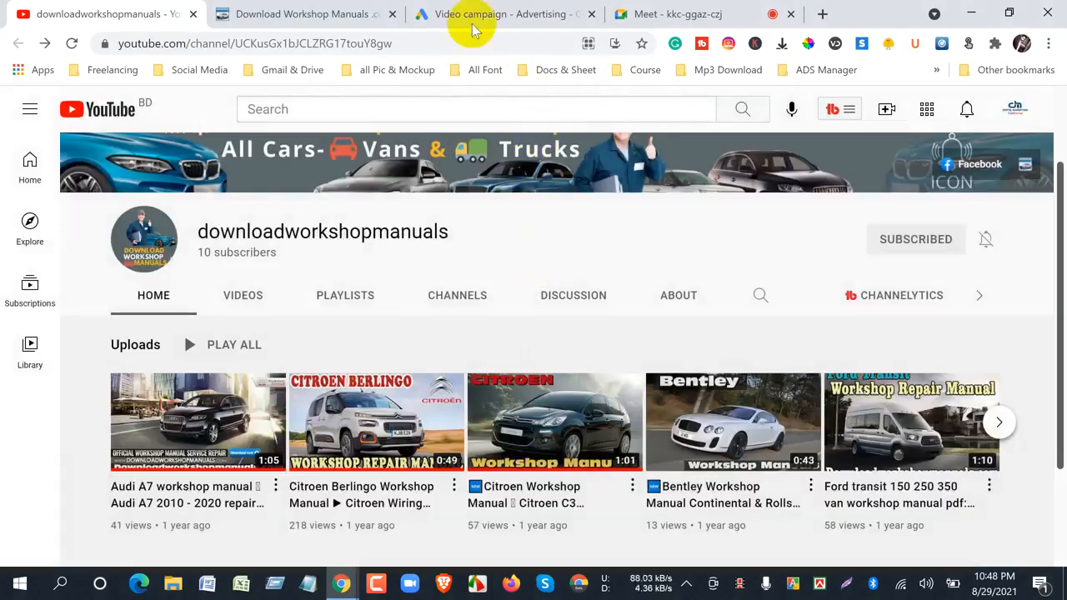
click(453, 15)
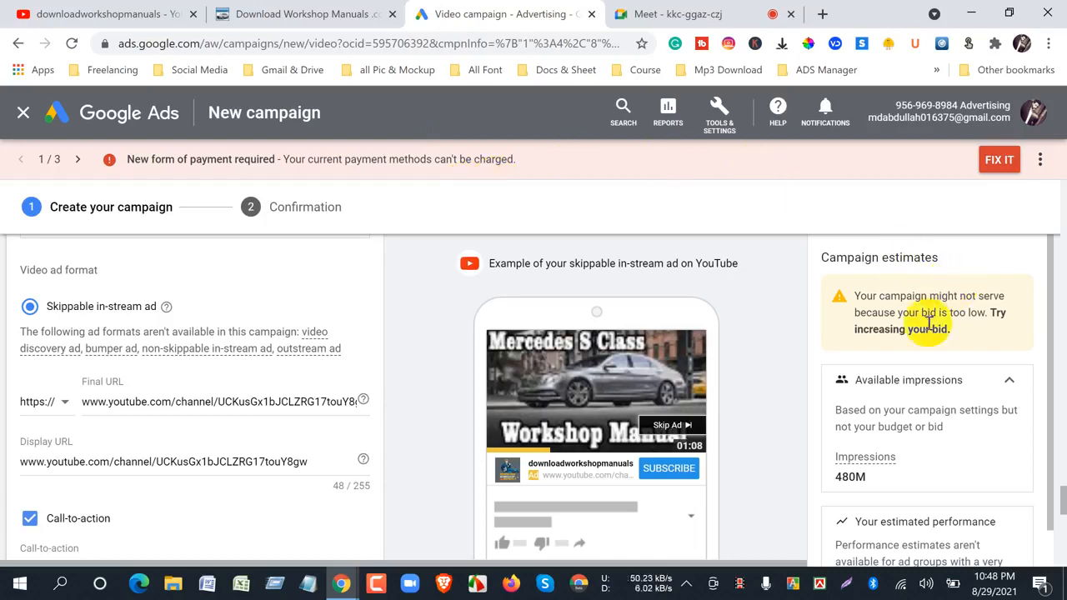
- Examine the bid notice in the campaign estimates alongside the top content bid adjustment, returning to the ad preview
drag(853, 295, 1022, 333)
click(1021, 333)
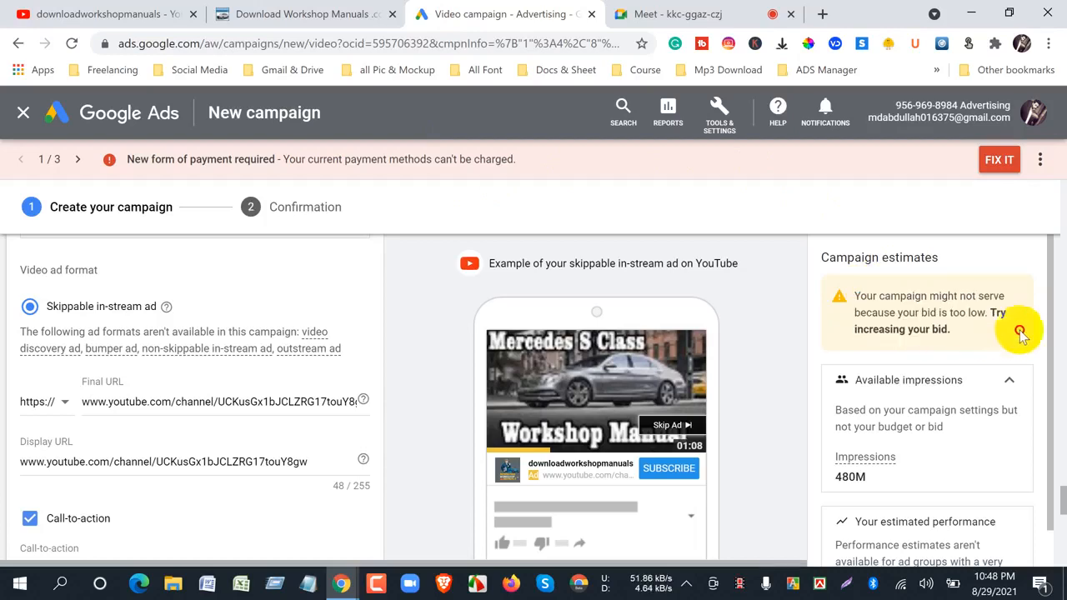
mouse_move(859, 299)
mouse_down()
mouse_move(950, 337)
mouse_move(851, 287)
mouse_up()
click(956, 330)
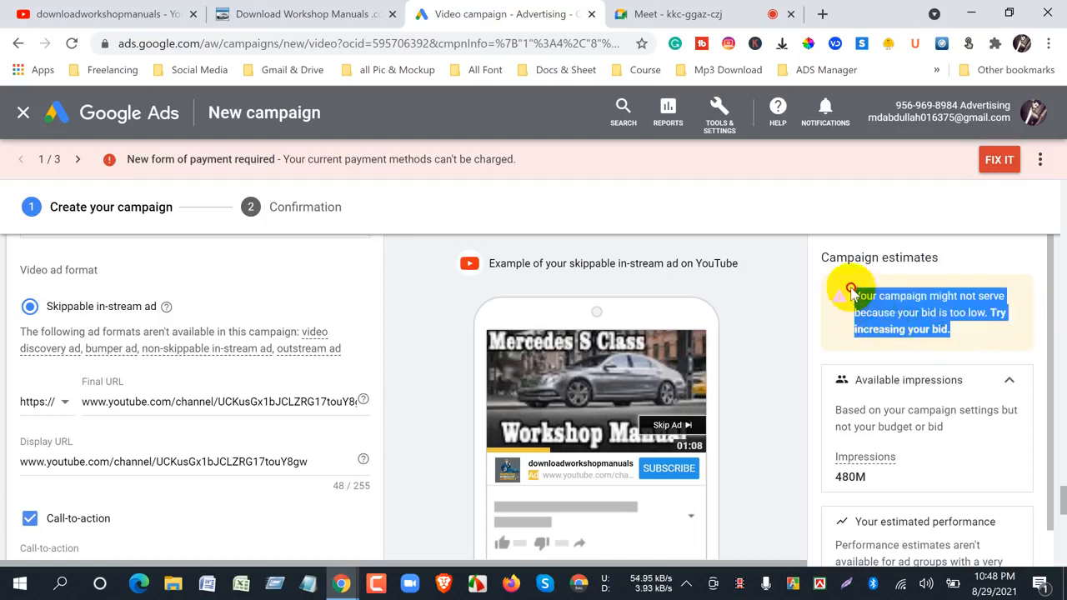
mouse_move(1061, 505)
mouse_down()
mouse_move(1060, 562)
mouse_move(1056, 479)
mouse_move(1063, 492)
mouse_up()
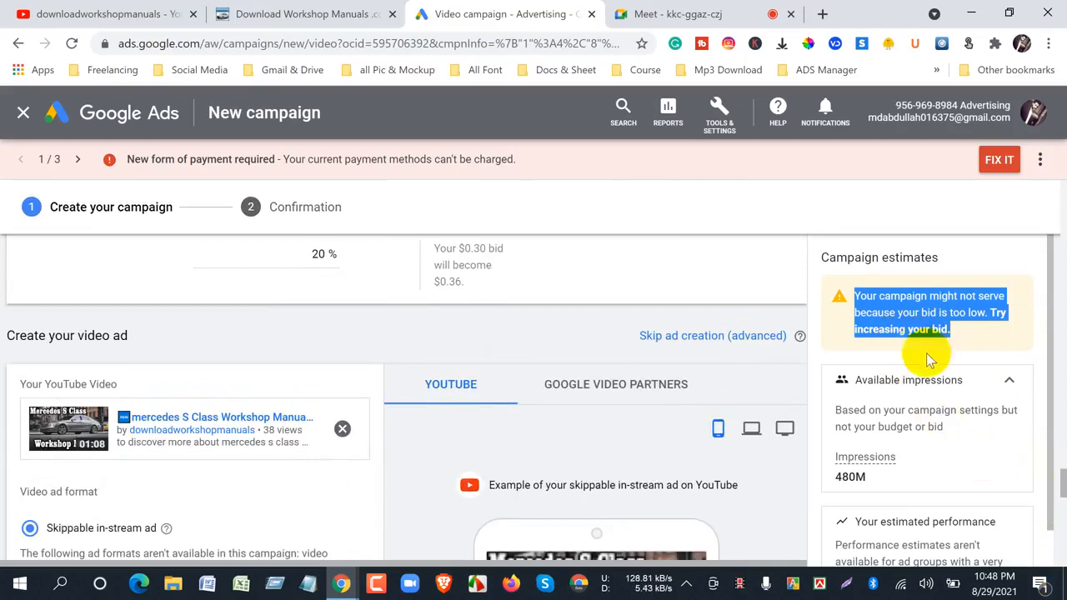
click(865, 357)
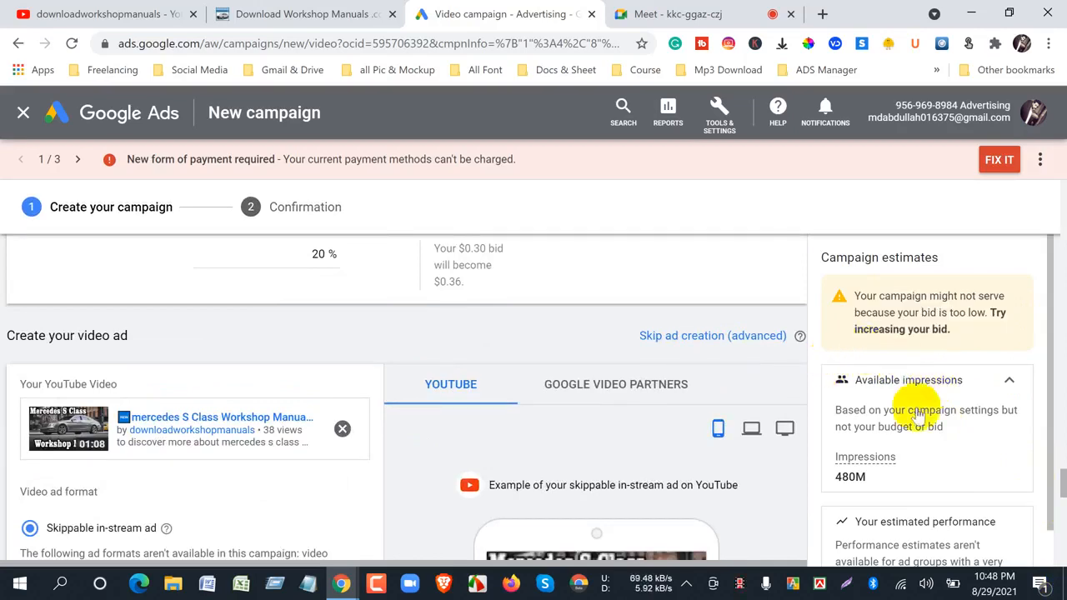
scroll(661, 443, down, 3)
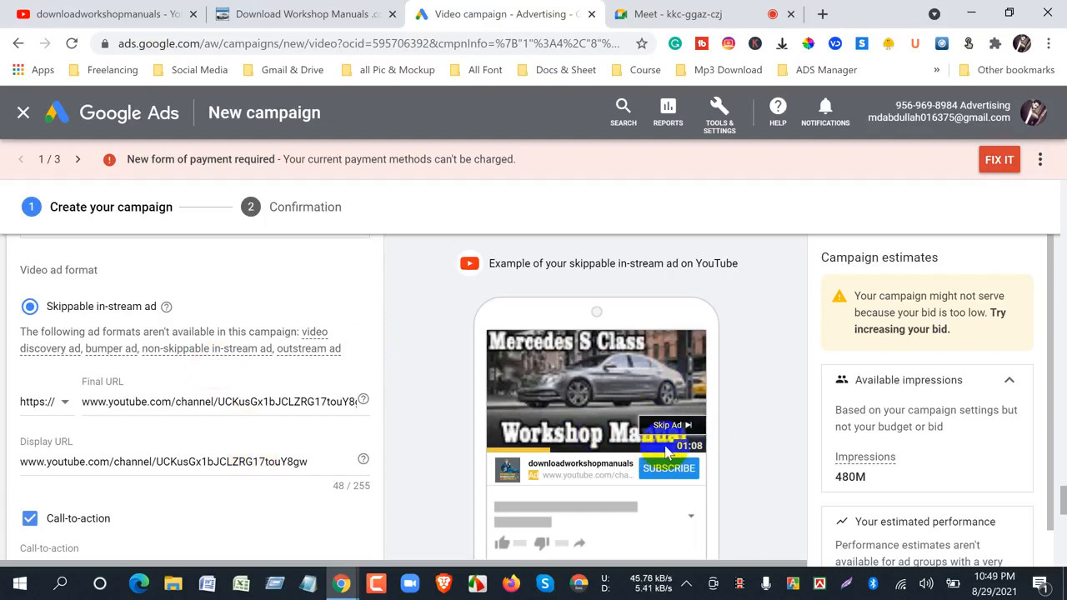
- Look over the YouTube channel and the Download Workshop Manuals website as ad destinations, and return to the Google Ads preview
click(25, 13)
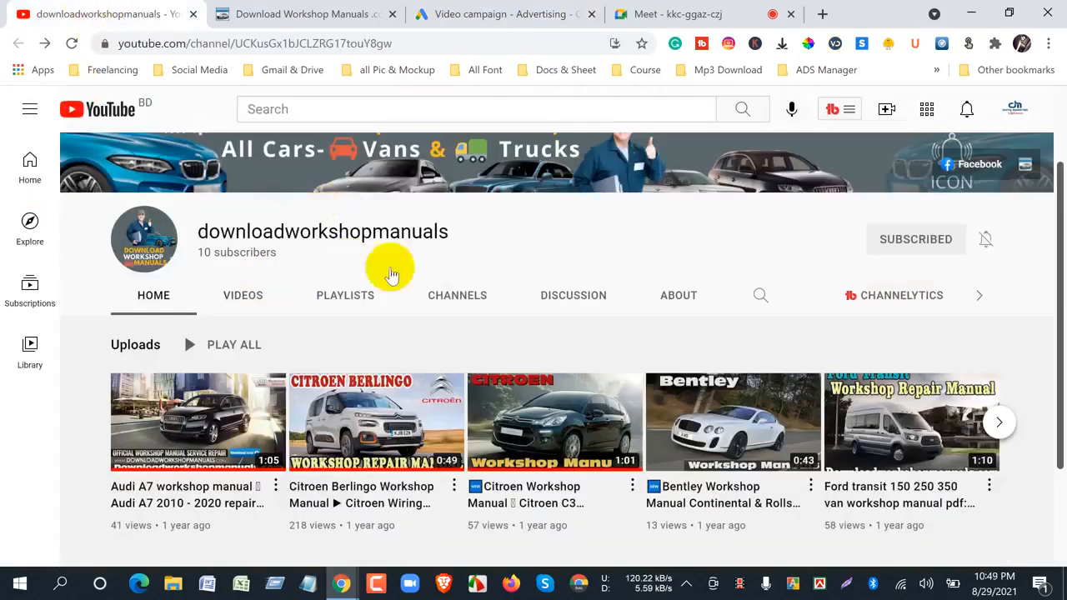
click(268, 13)
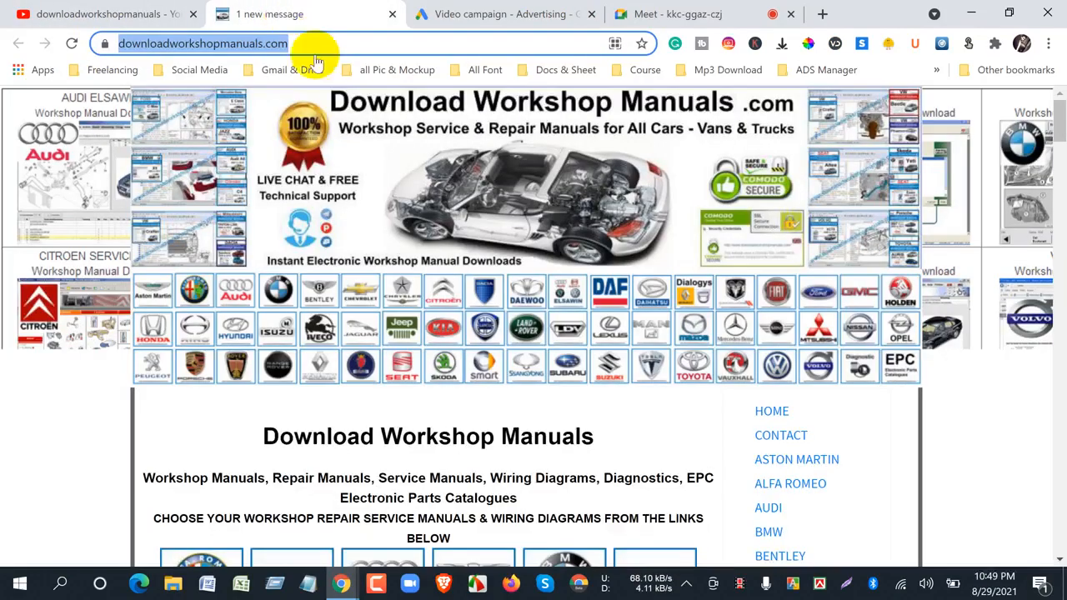
scroll(563, 421, down, 1)
scroll(566, 435, down, 10)
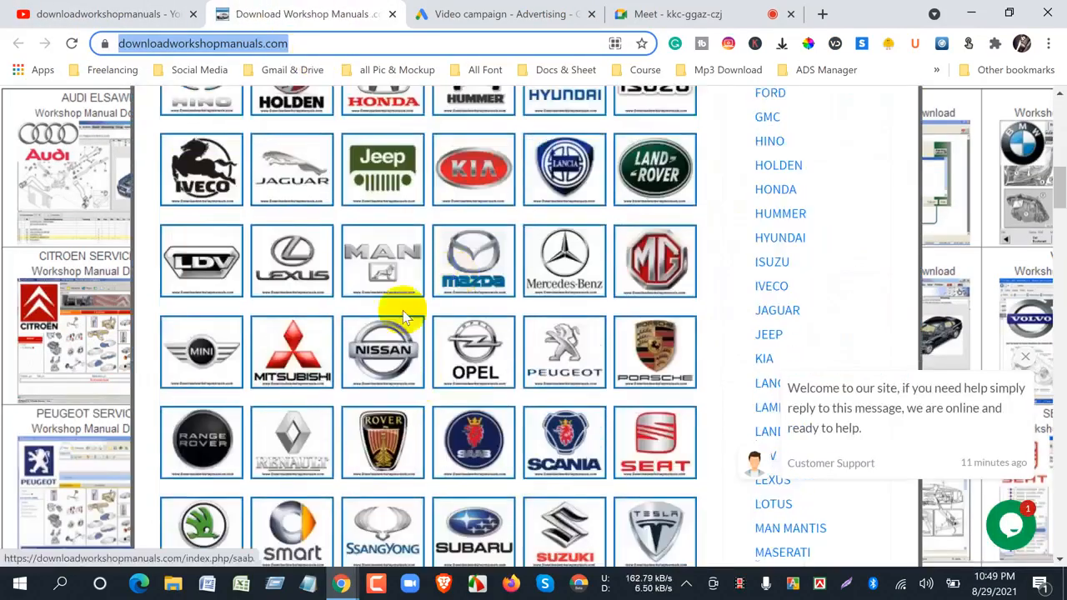
scroll(578, 453, up, 3)
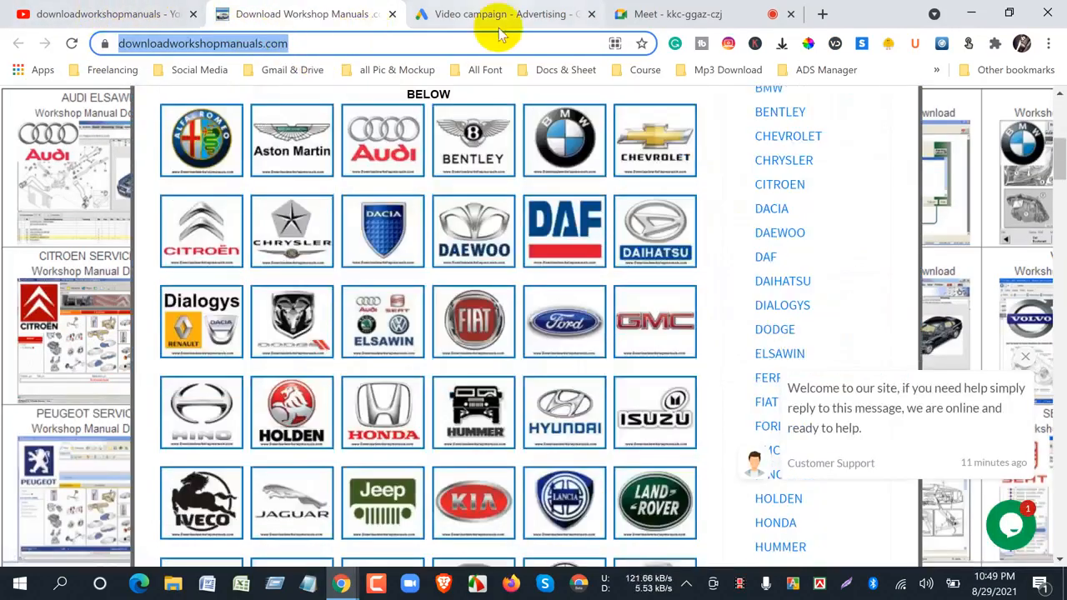
click(488, 14)
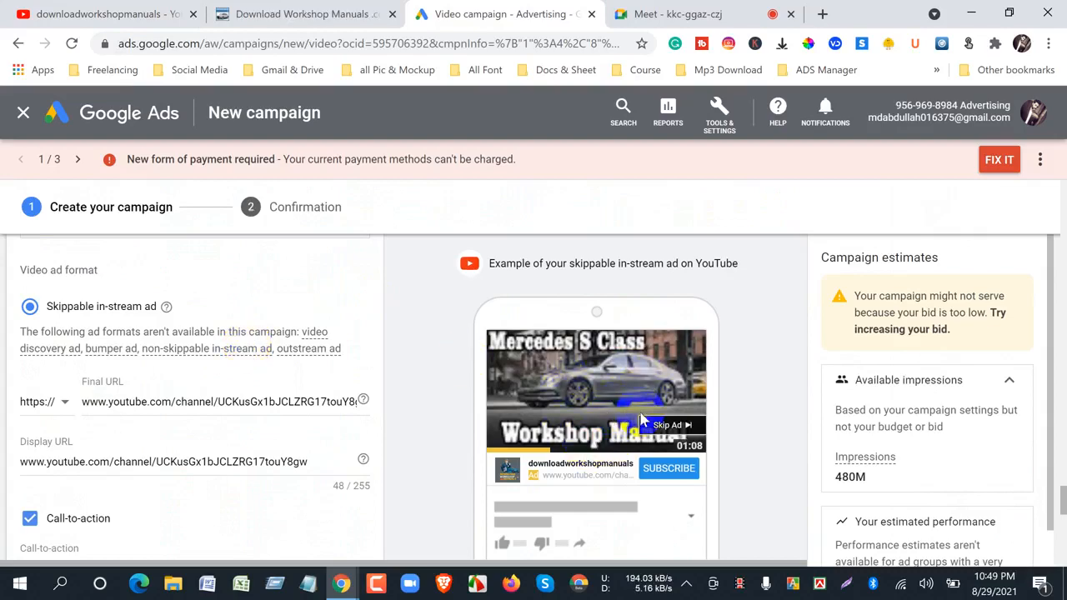
click(275, 17)
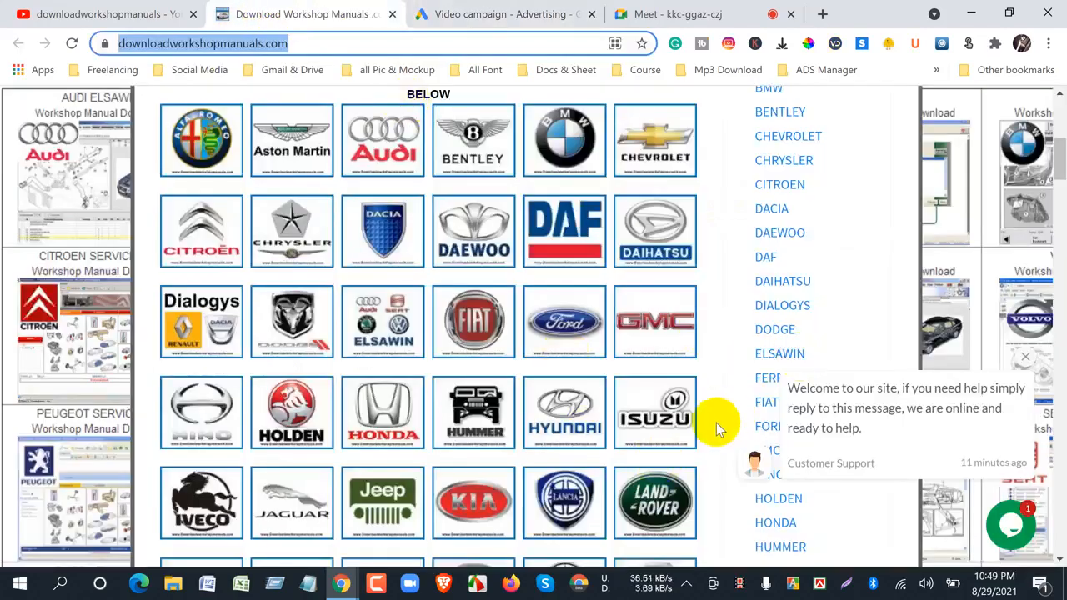
scroll(715, 421, up, 6)
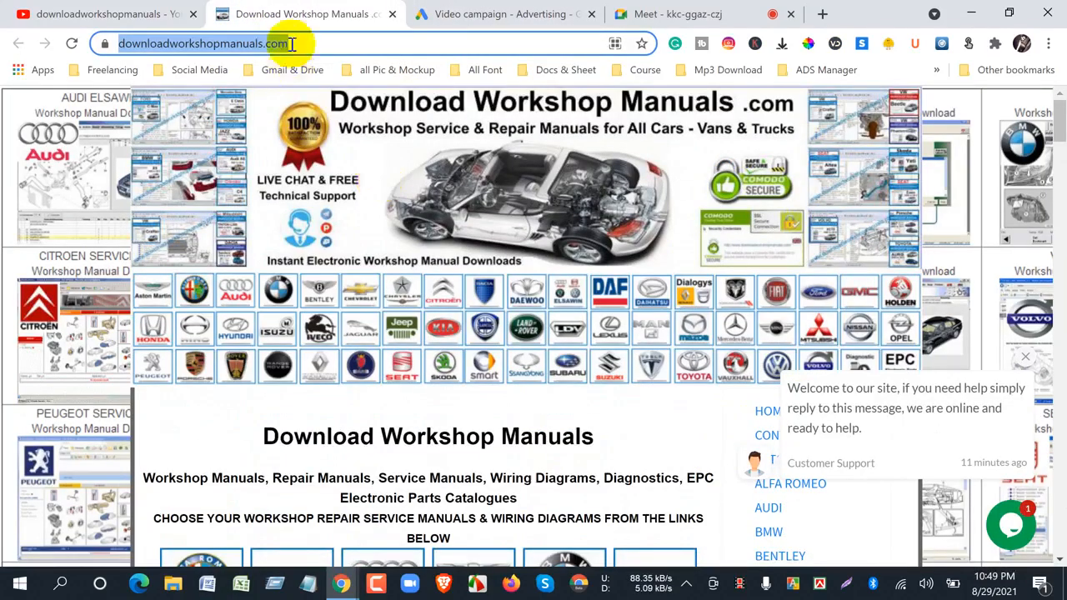
click(321, 43)
drag(345, 41, 108, 42)
right_click(248, 50)
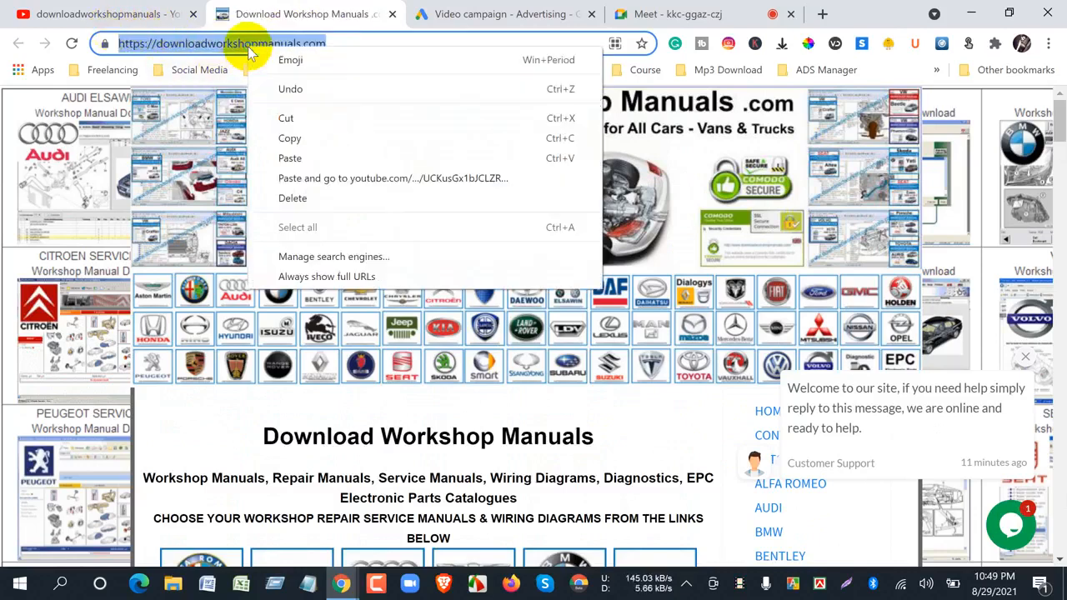
click(286, 139)
click(495, 12)
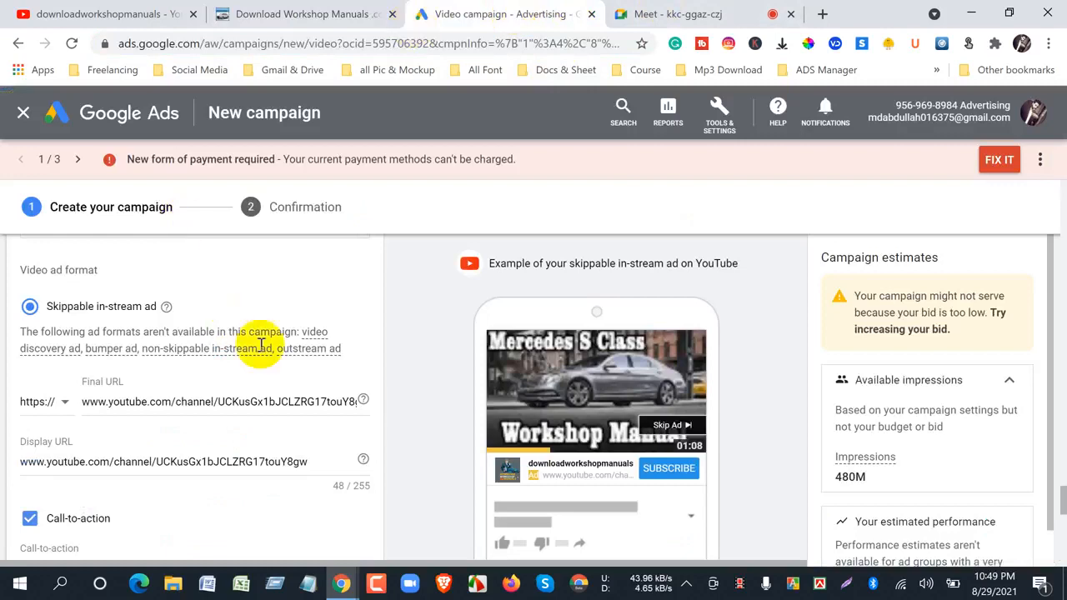
- Replace the ad's final URL with the copied website address, downloadworkshopmanuals.com/
click(247, 401)
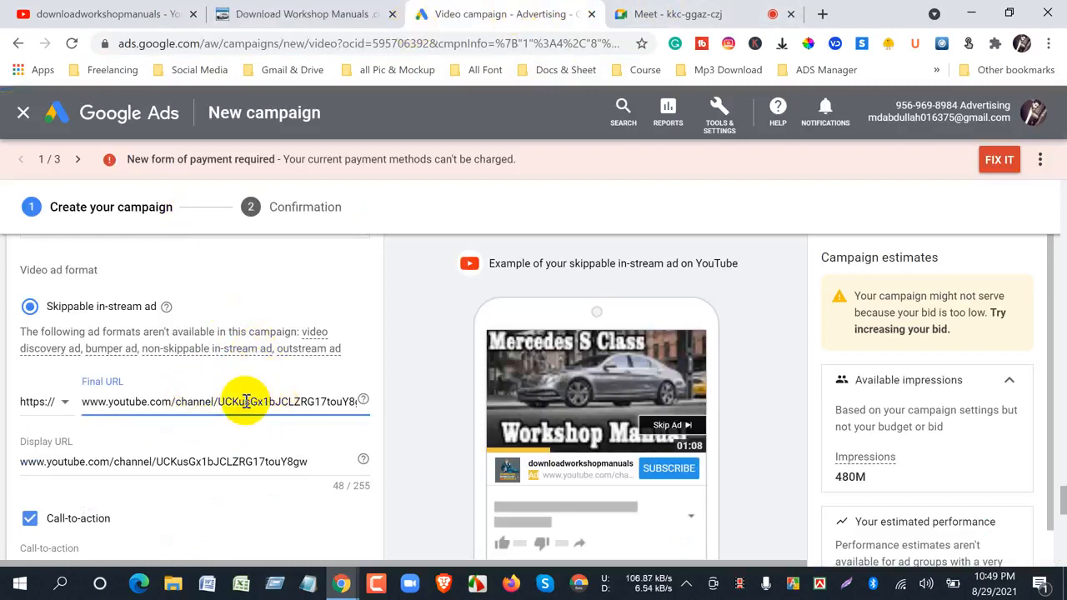
triple_click(243, 402)
right_click(223, 406)
click(264, 205)
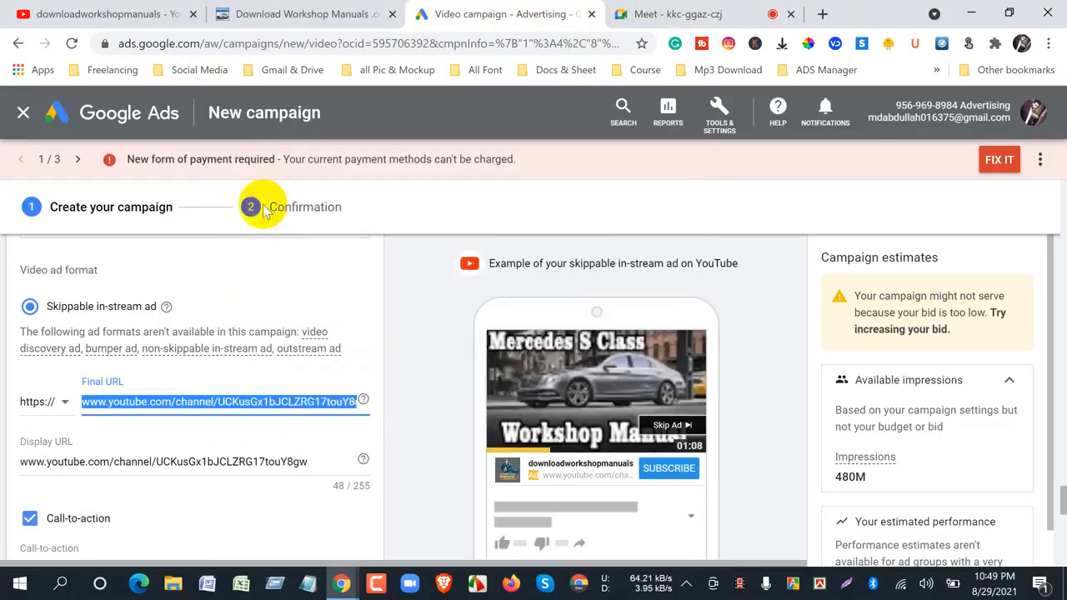
click(421, 446)
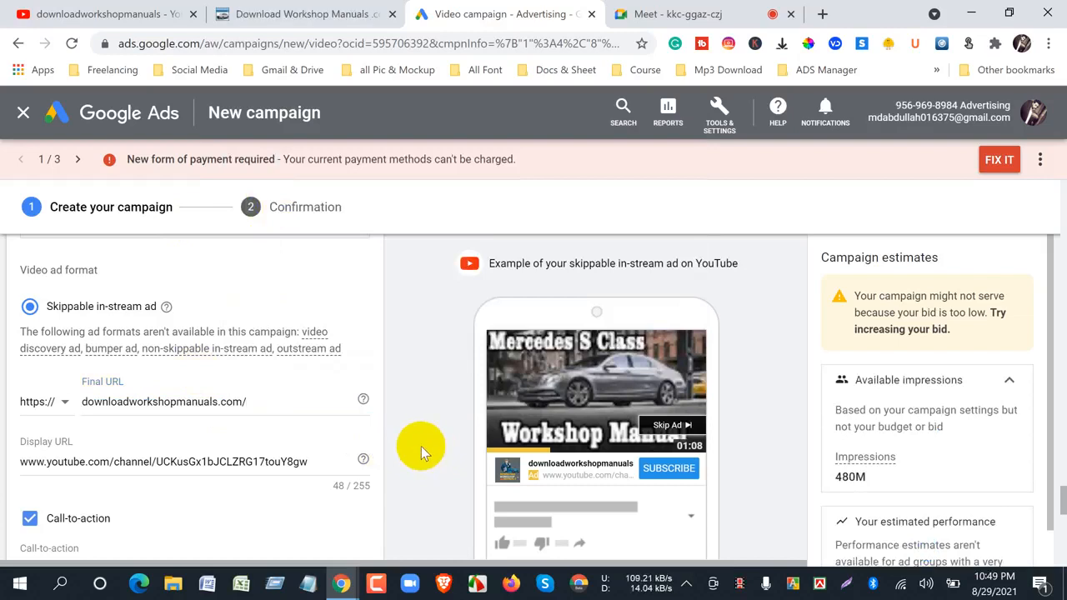
- Change the ad's call-to-action text to "Shop Now" and check the button in the ad preview
scroll(421, 445, down, 4)
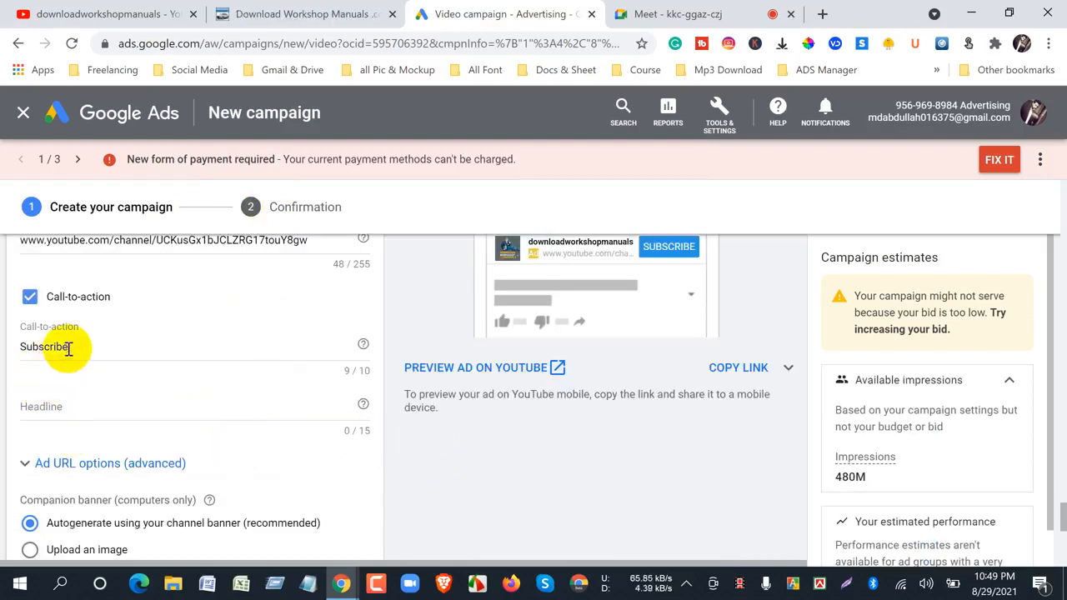
drag(69, 349, 28, 350)
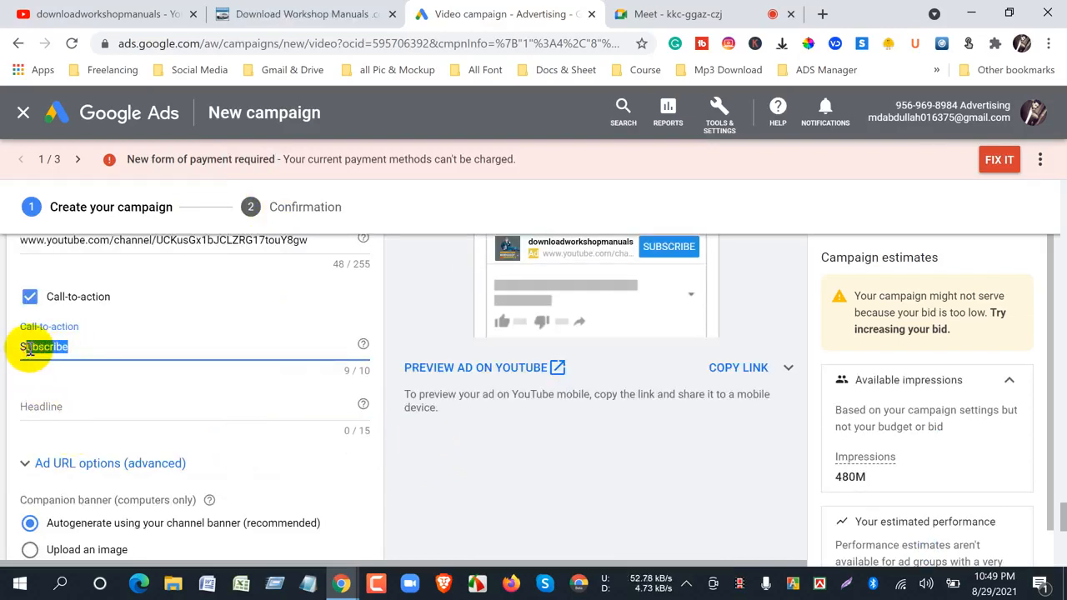
key(BackSpace)
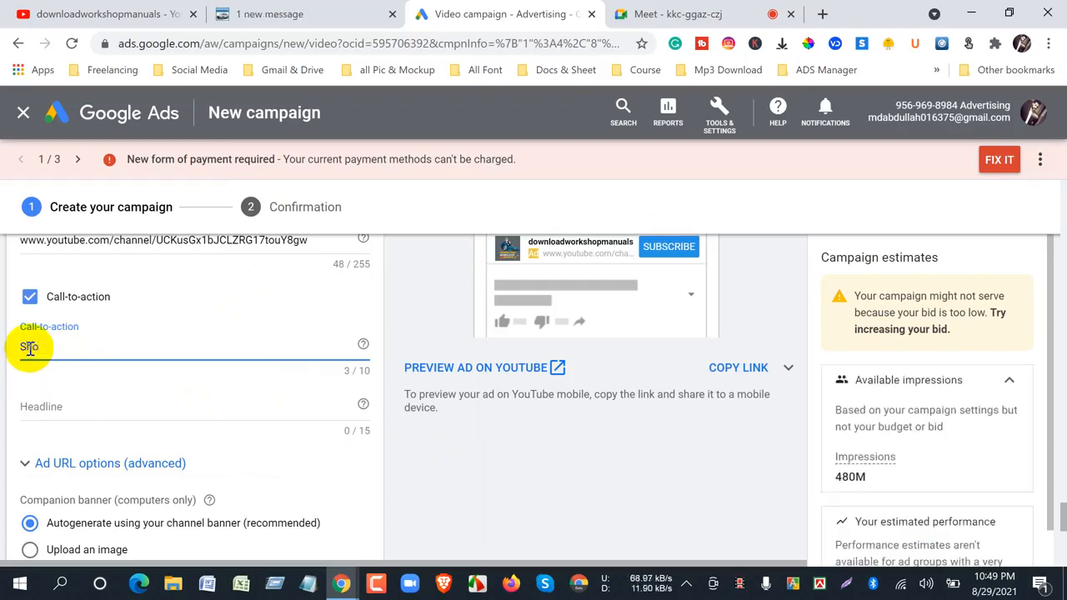
text(h)
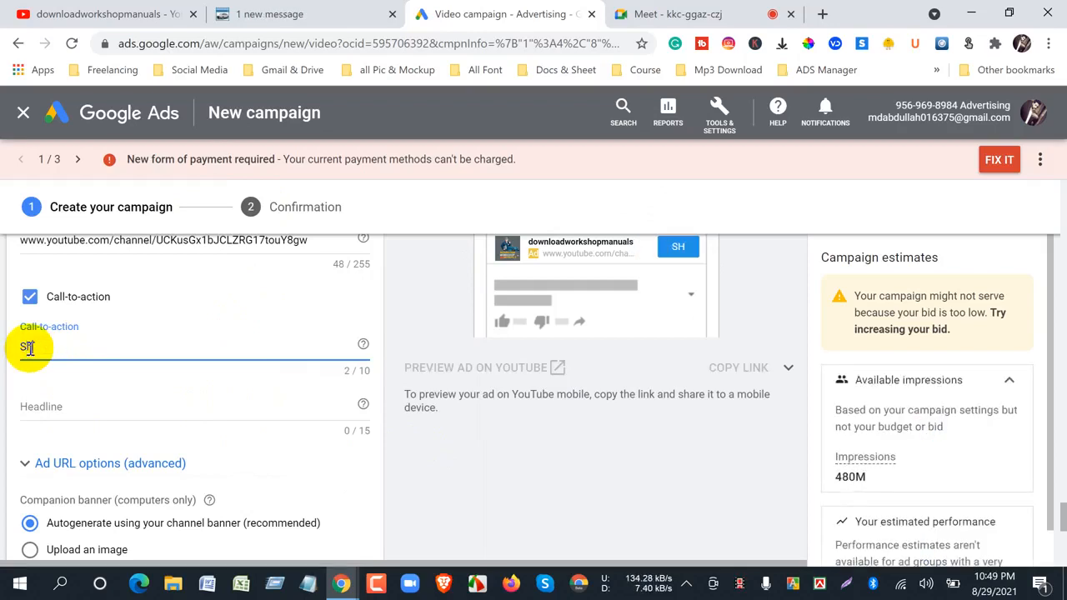
text(op Now)
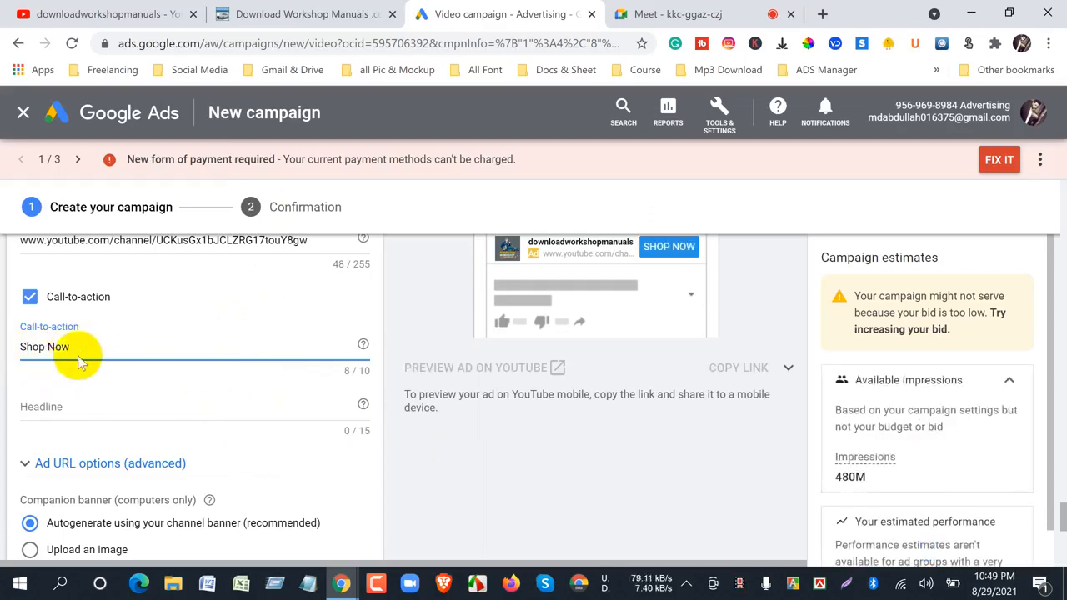
click(475, 465)
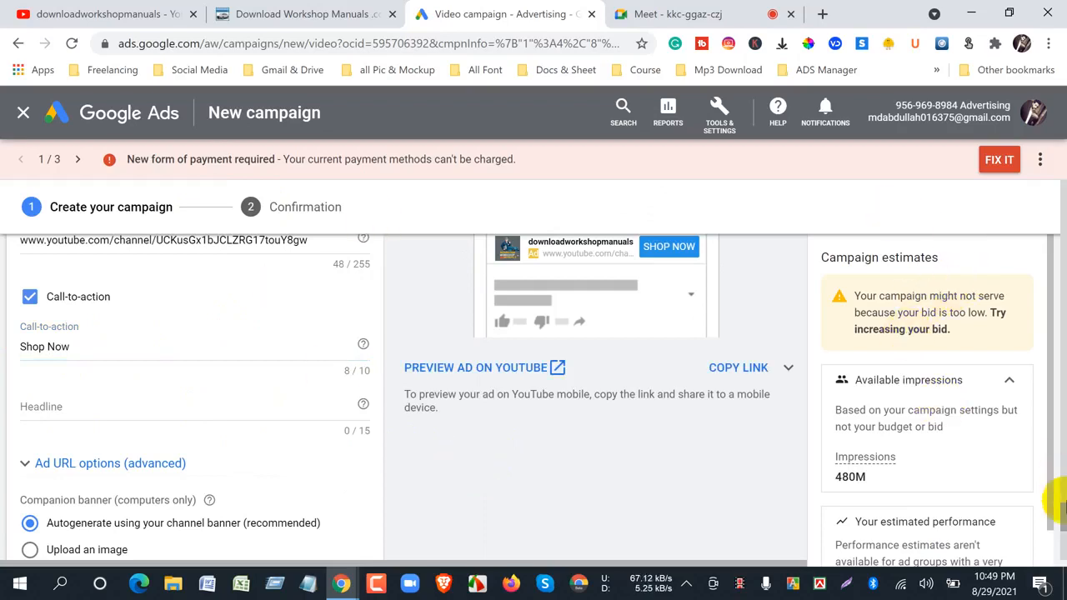
scroll(1062, 504, up, 3)
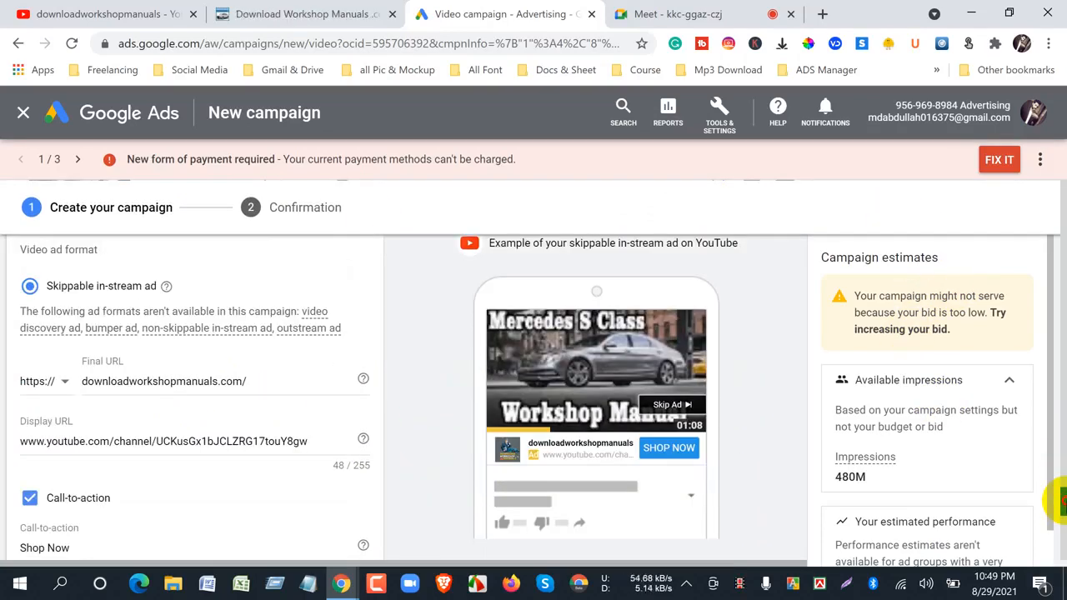
scroll(1060, 500, up, 1)
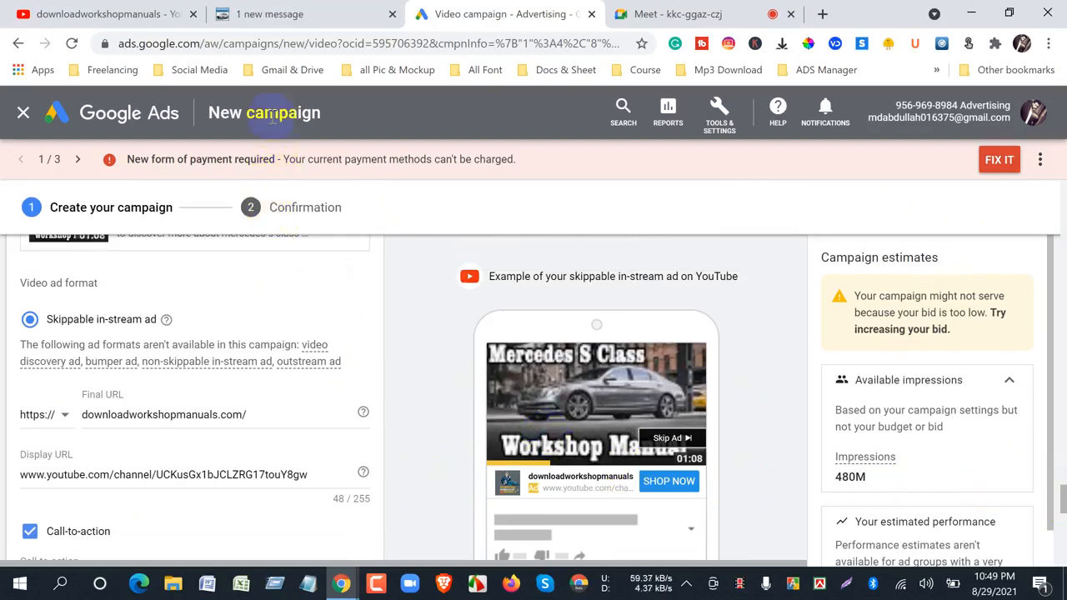
- Switch to the YouTube channel, open the Audi A7 workshop manual video, copy its video URL and return to Google Ads
click(97, 24)
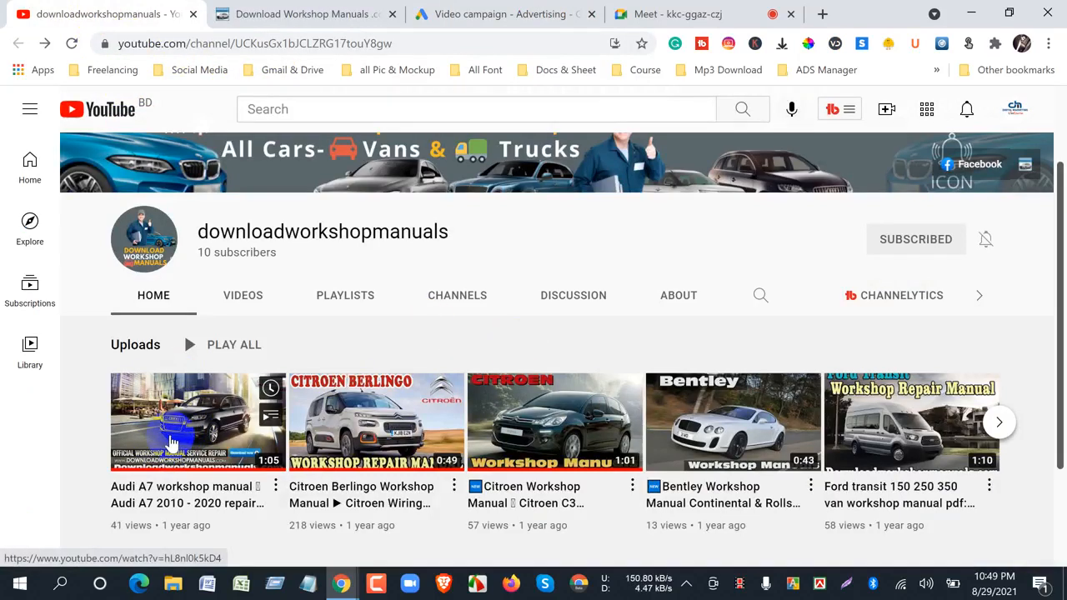
click(170, 438)
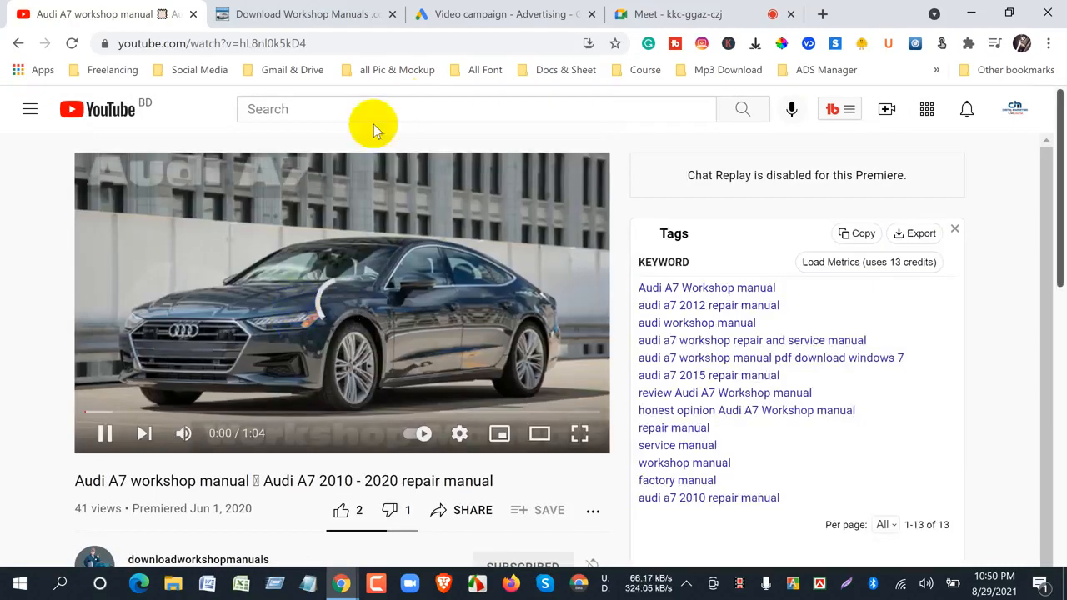
right_click(242, 265)
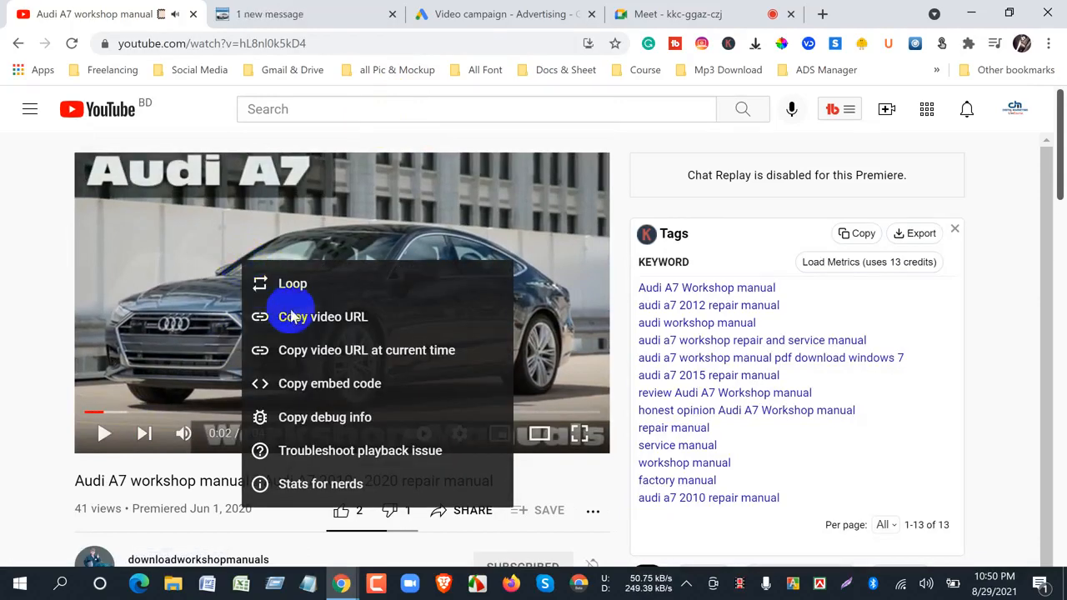
click(299, 325)
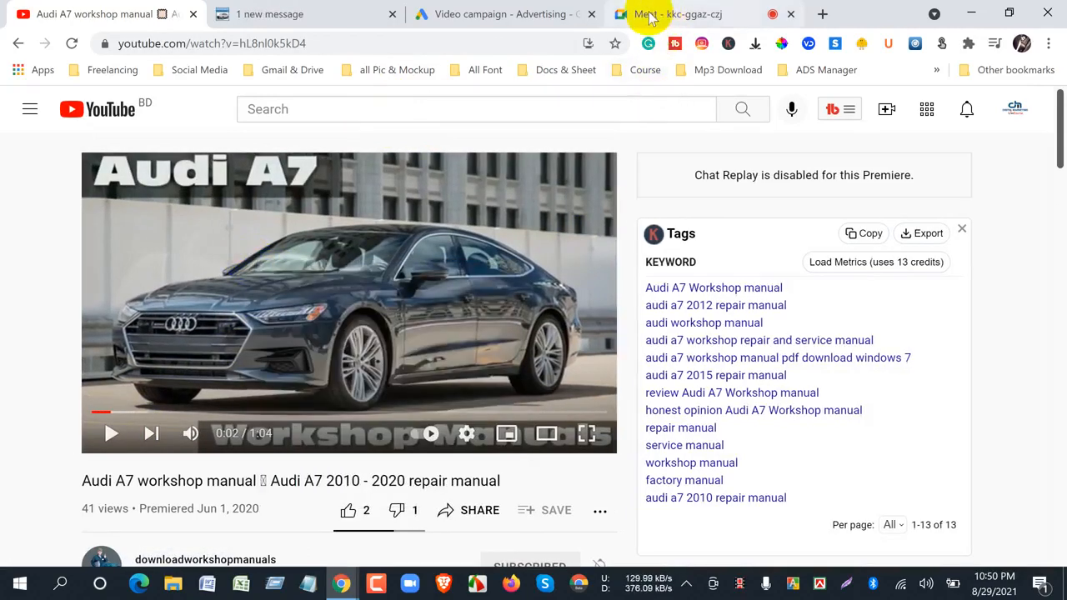
click(542, 14)
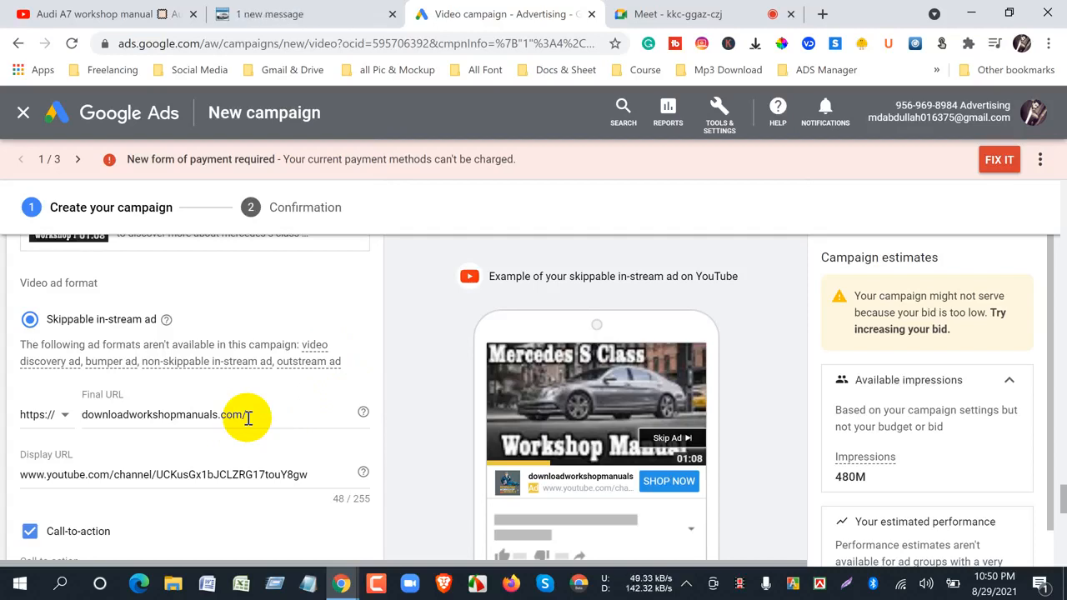
- Look over the Audi A7 video on YouTube and the Download Workshop Manuals website against the ad setup, ending in Google Ads
click(47, 13)
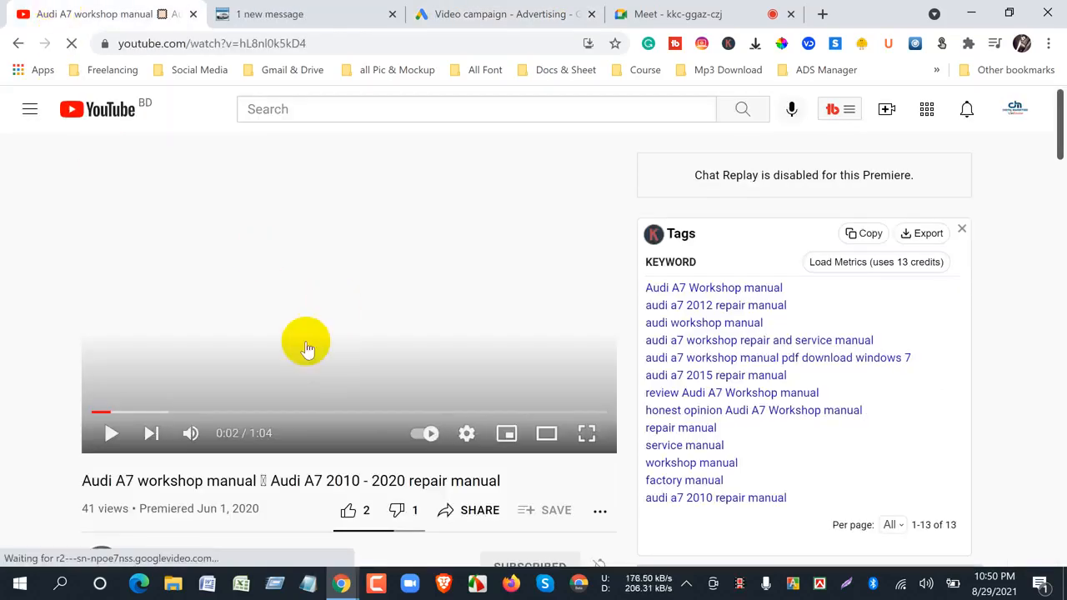
click(336, 261)
click(292, 341)
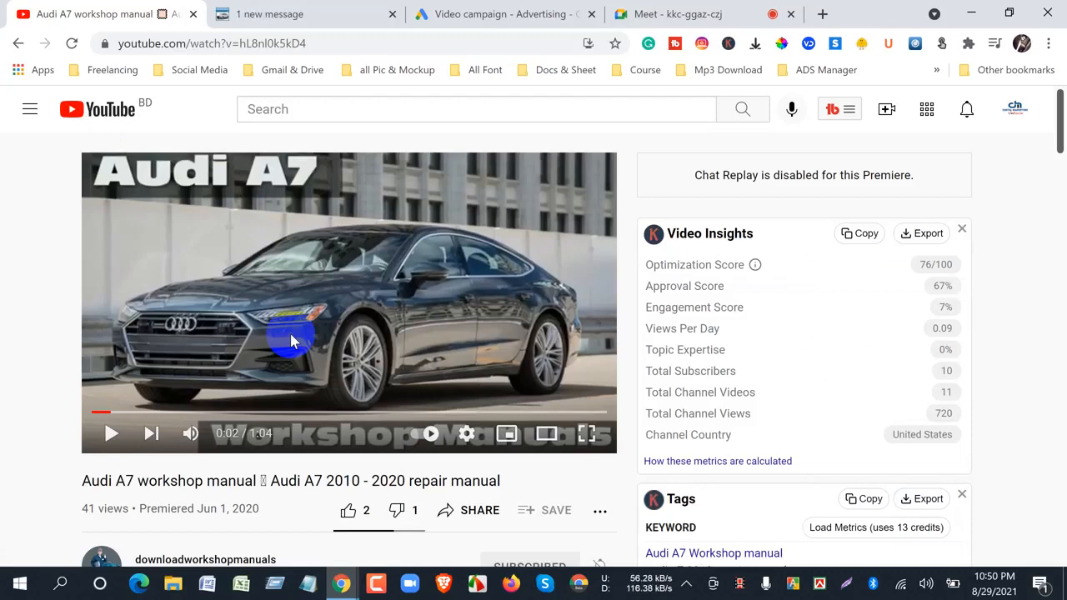
click(504, 13)
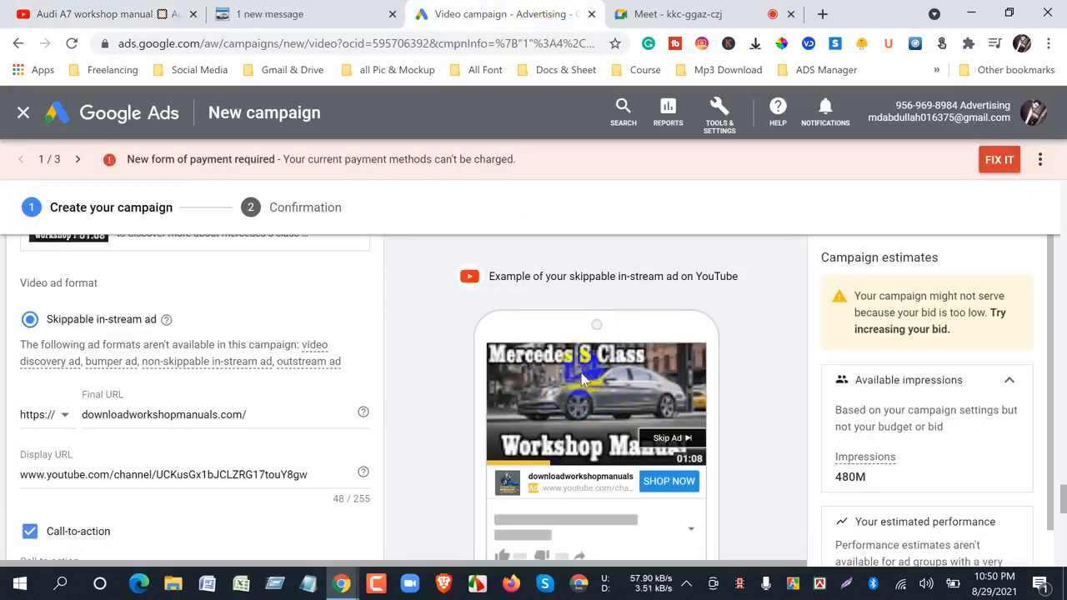
click(267, 16)
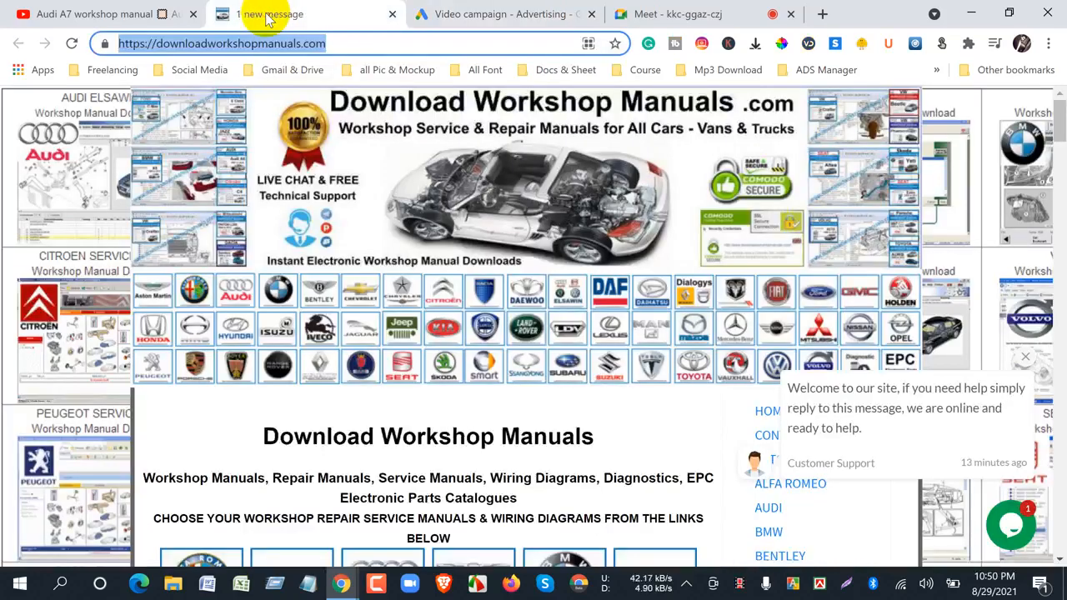
click(442, 13)
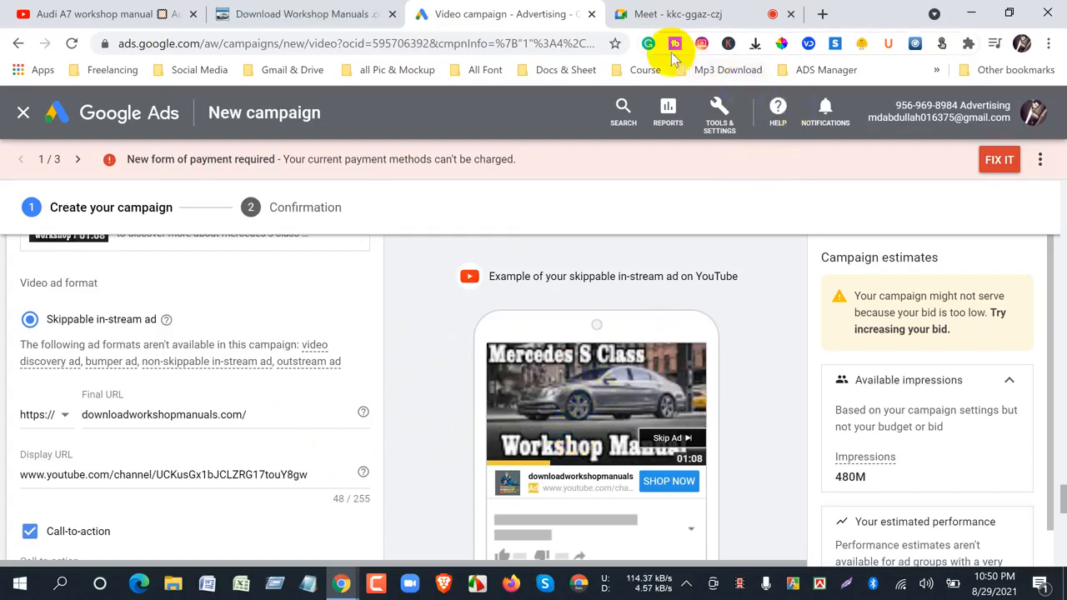
- Switch to the Google Meet call and highlight the chat question comparing skip ads with discovery ads
click(650, 13)
scroll(857, 386, up, 5)
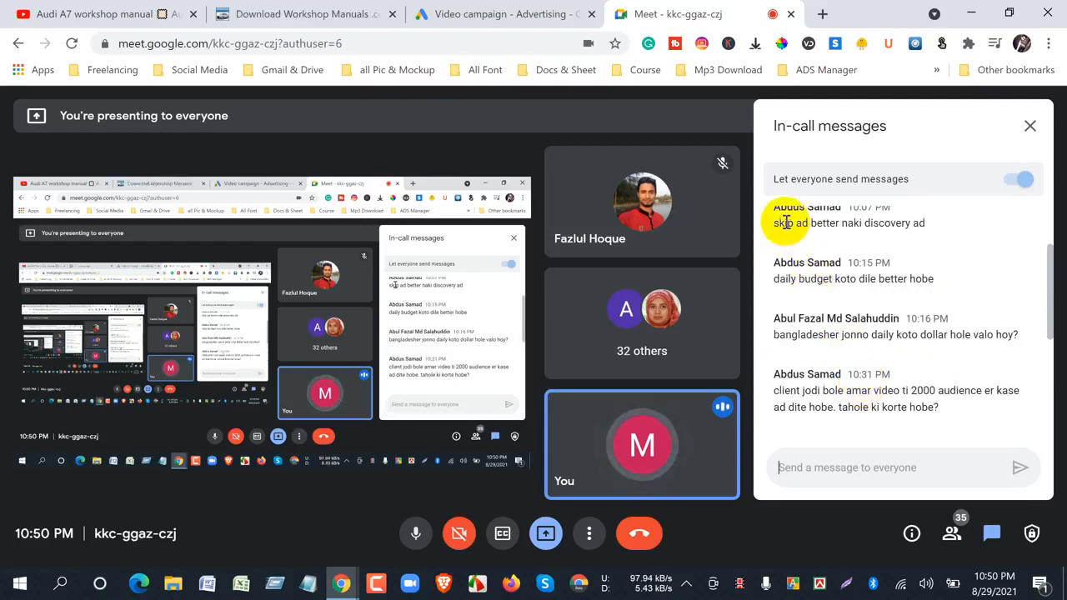
drag(917, 223, 776, 224)
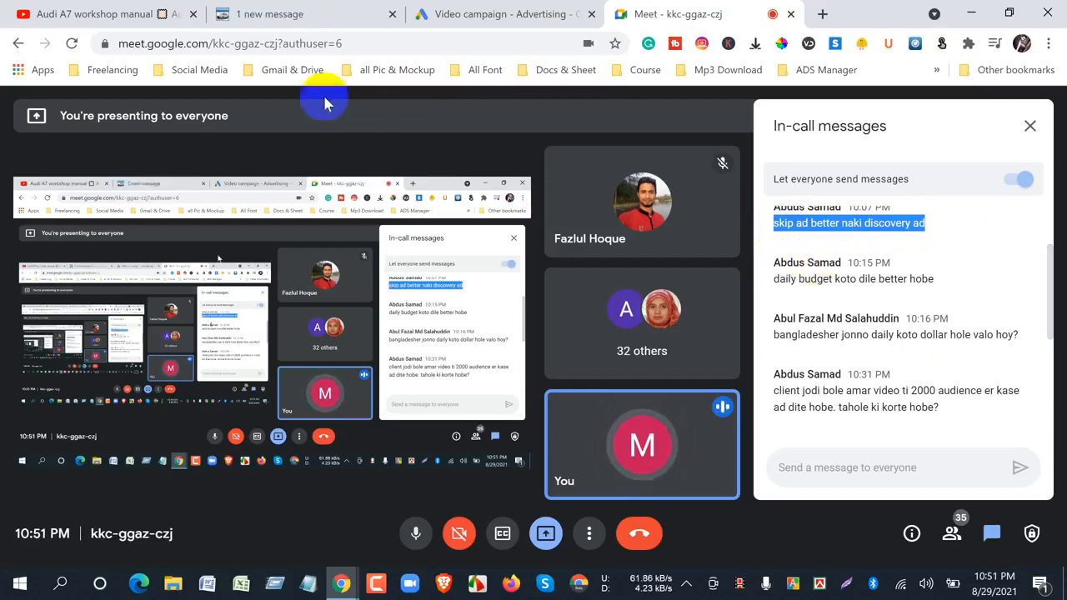
- Compare the Download Workshop Manuals website and the Audi A7 video with the skippable ad preview, check Google Meet, and return to Google Ads
click(250, 16)
drag(501, 437, 515, 448)
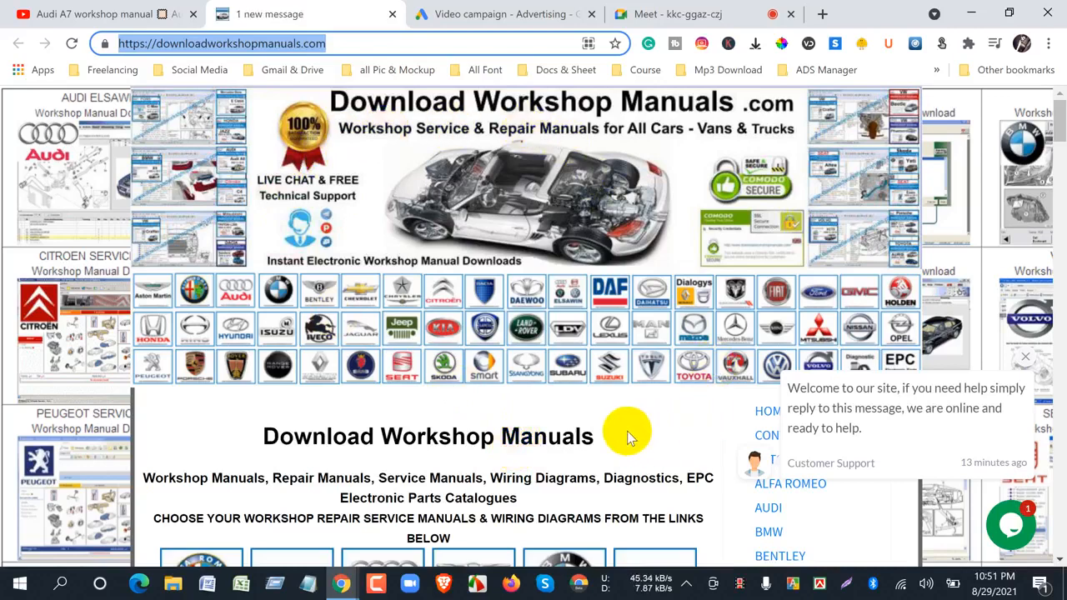
click(96, 18)
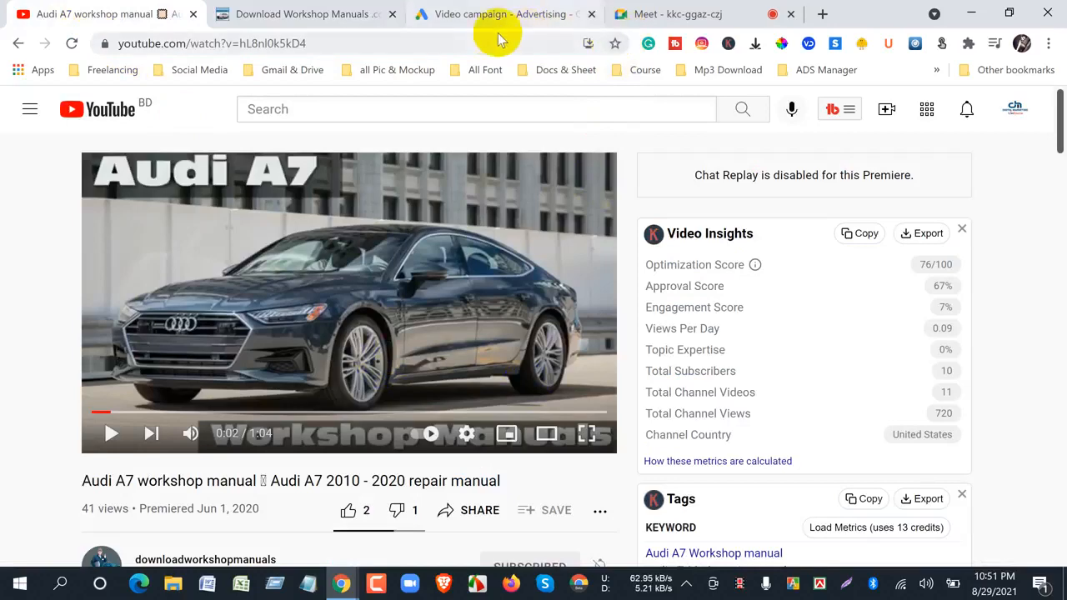
click(472, 17)
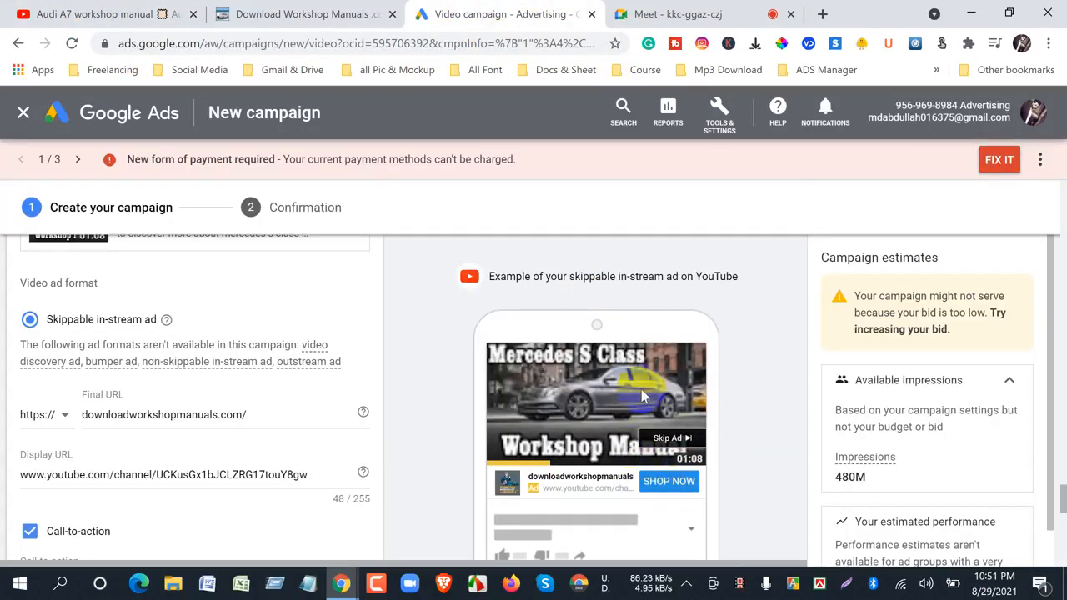
click(283, 13)
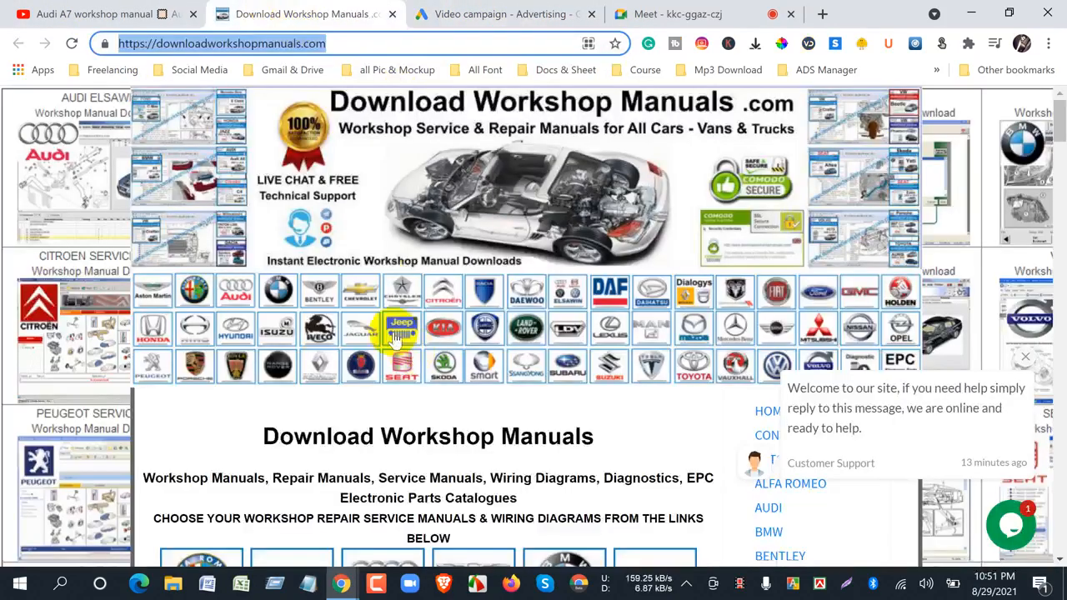
scroll(493, 443, down, 5)
scroll(620, 475, up, 5)
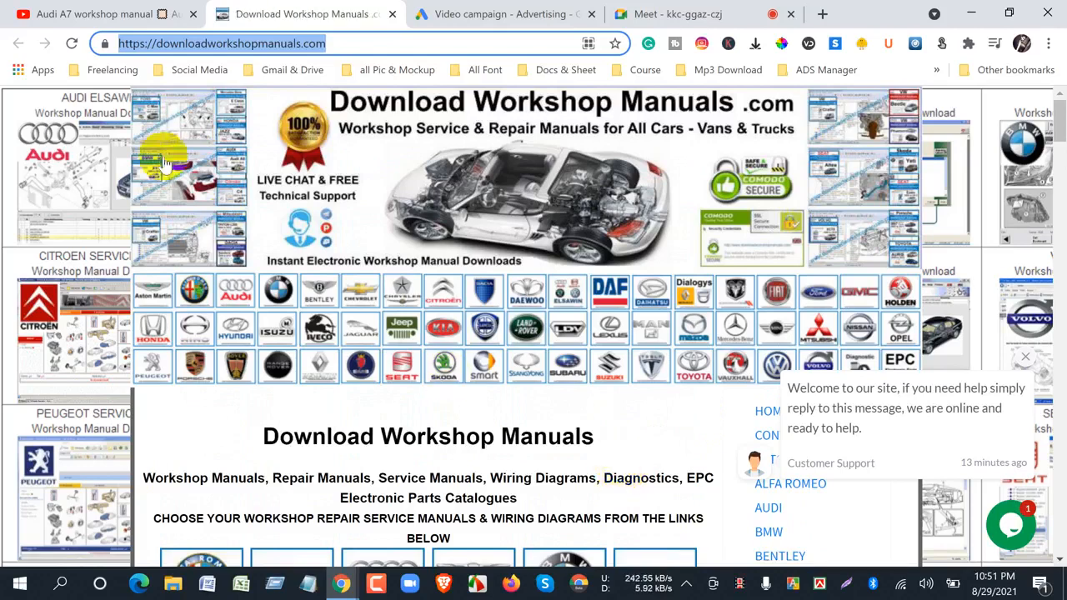
click(157, 16)
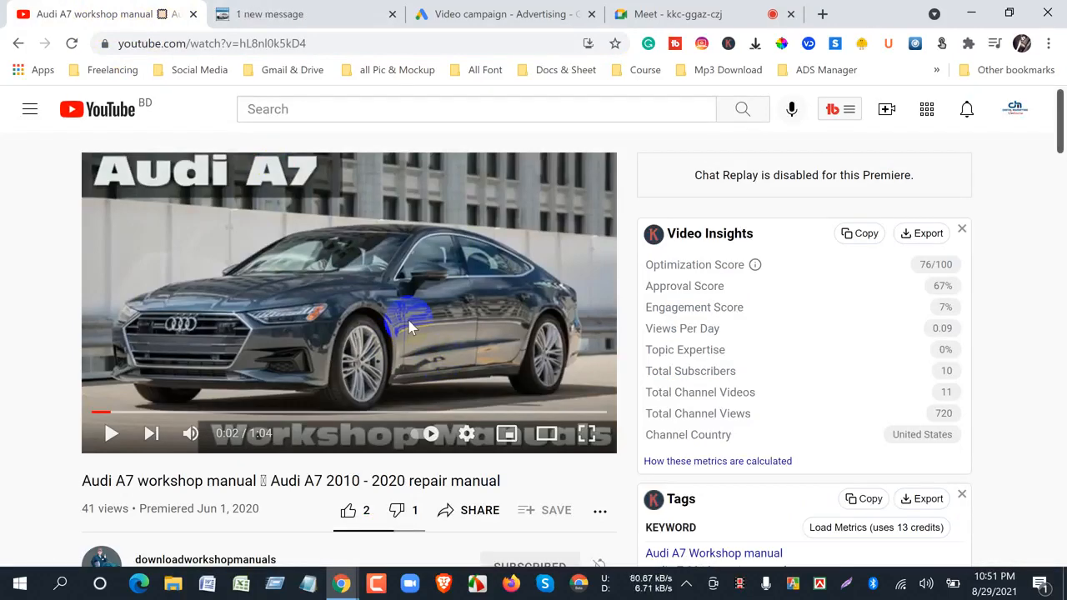
click(538, 14)
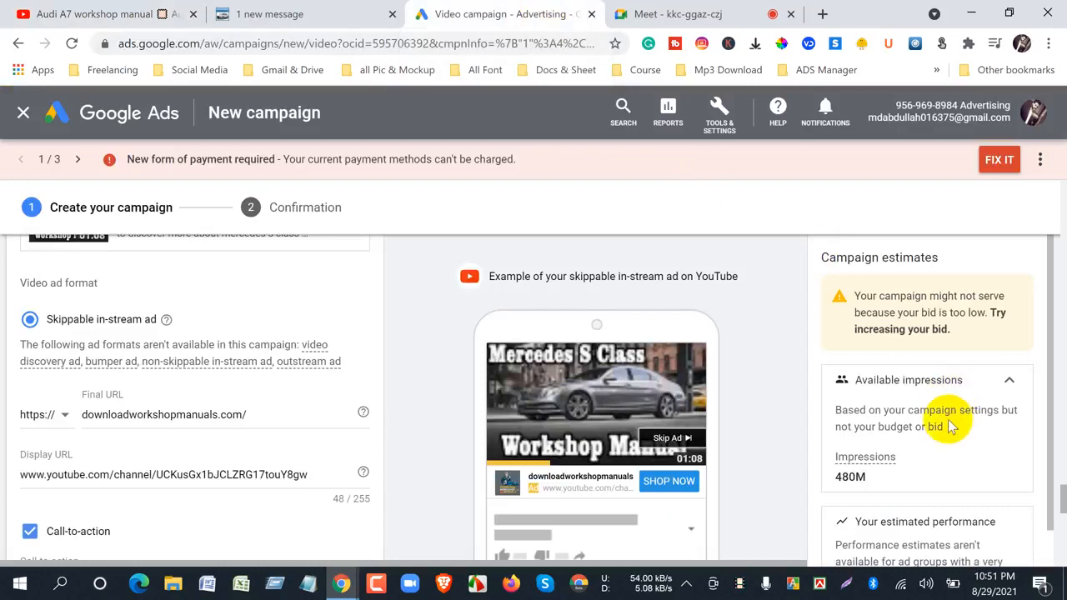
click(629, 14)
click(483, 15)
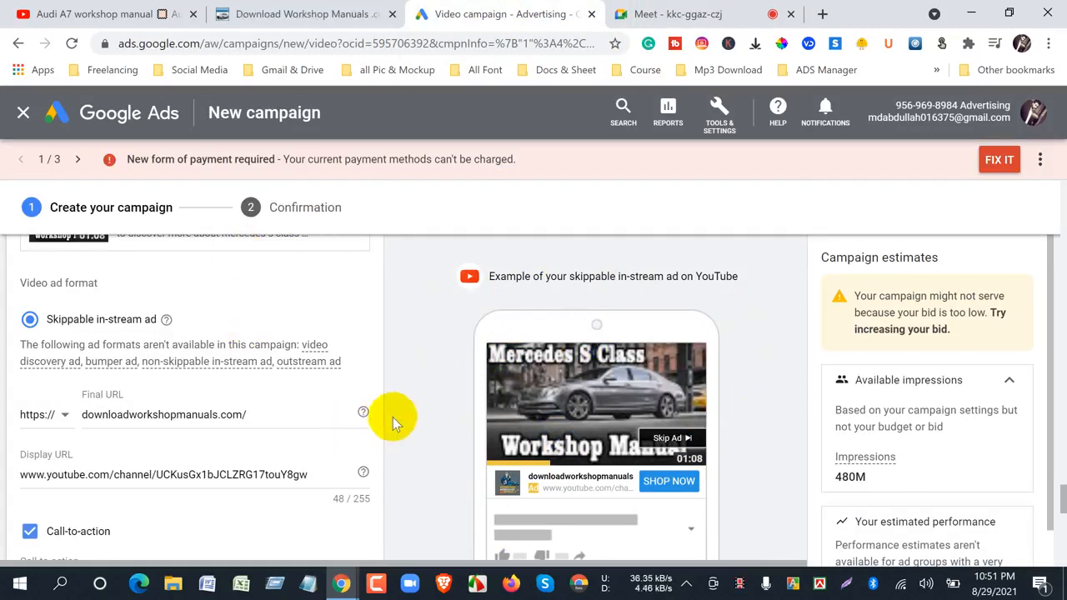
- Copy the final URL downloadworkshopmanuals.com/ and use it to replace the YouTube channel address in the display URL
scroll(397, 416, down, 3)
scroll(397, 412, up, 3)
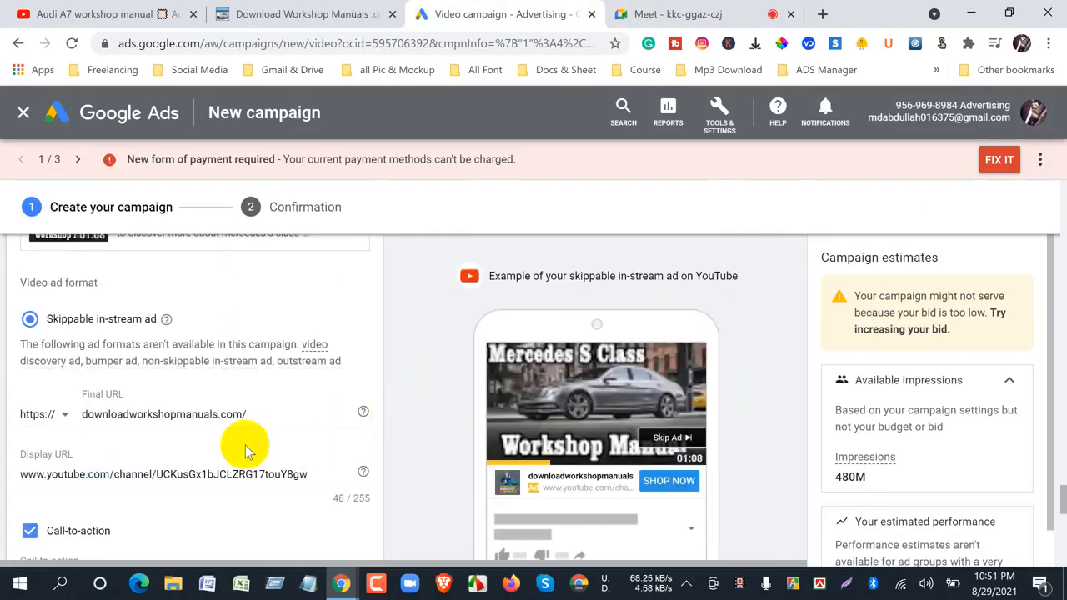
drag(247, 414, 47, 414)
right_click(178, 411)
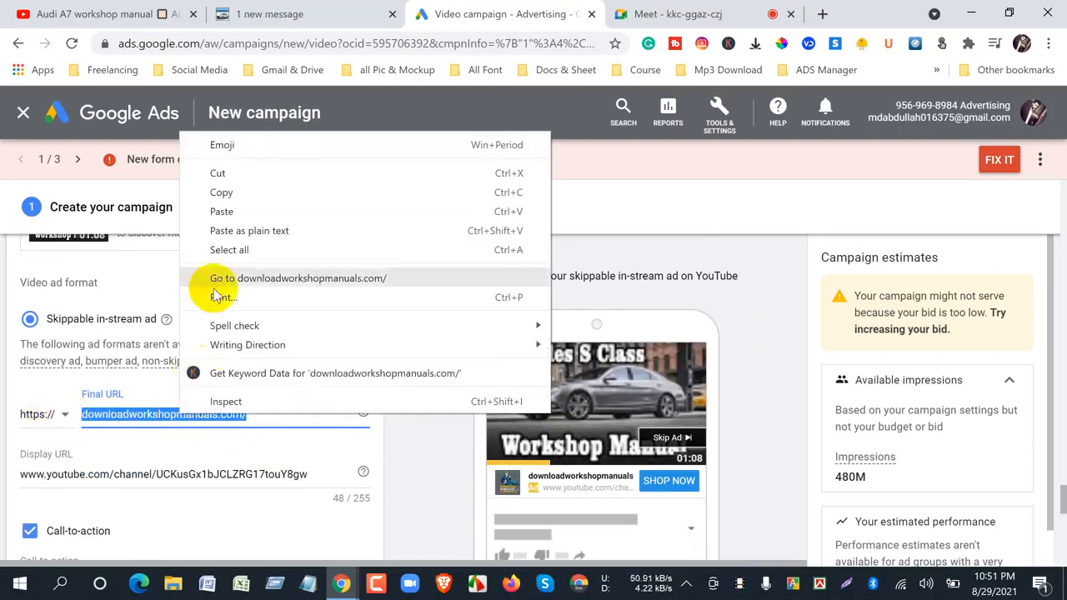
click(236, 200)
drag(307, 475, 7, 474)
right_click(80, 472)
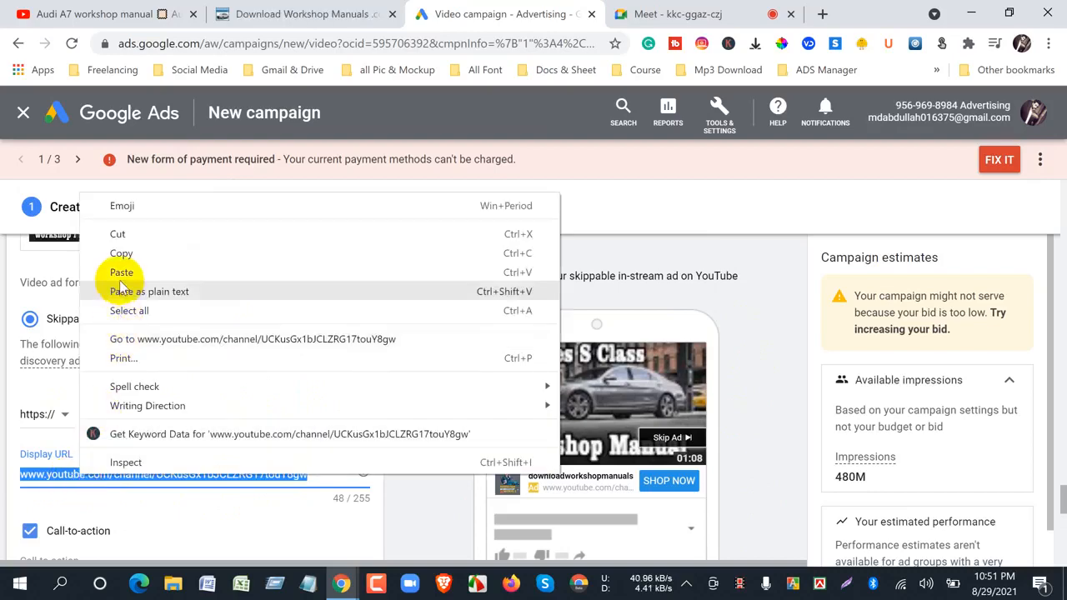
click(120, 285)
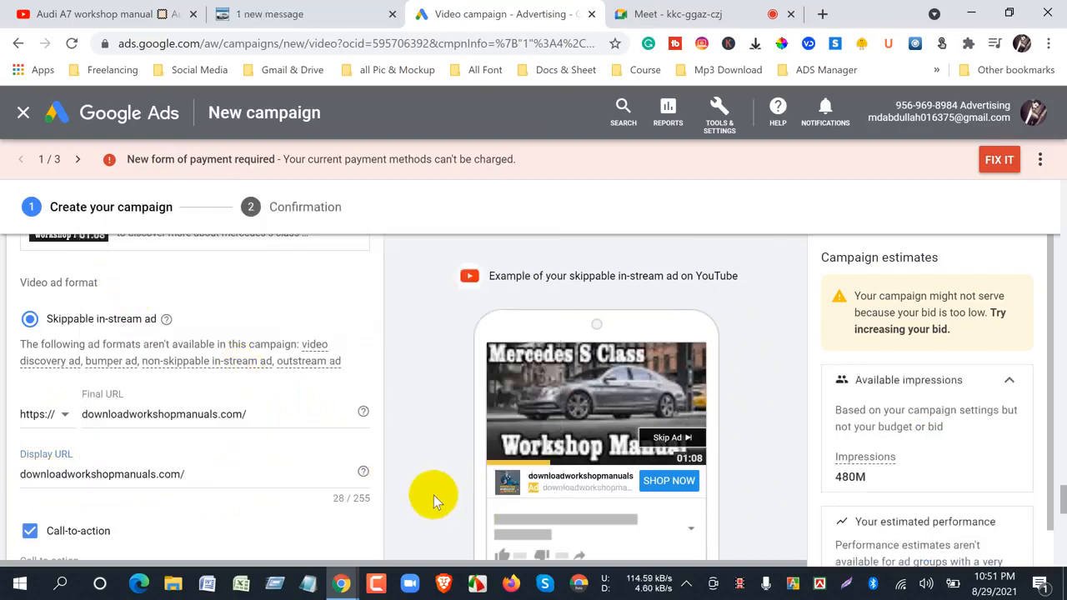
- Enter "Workshop Manual" as the headline below the Shop Now call-to-action
scroll(433, 495, down, 3)
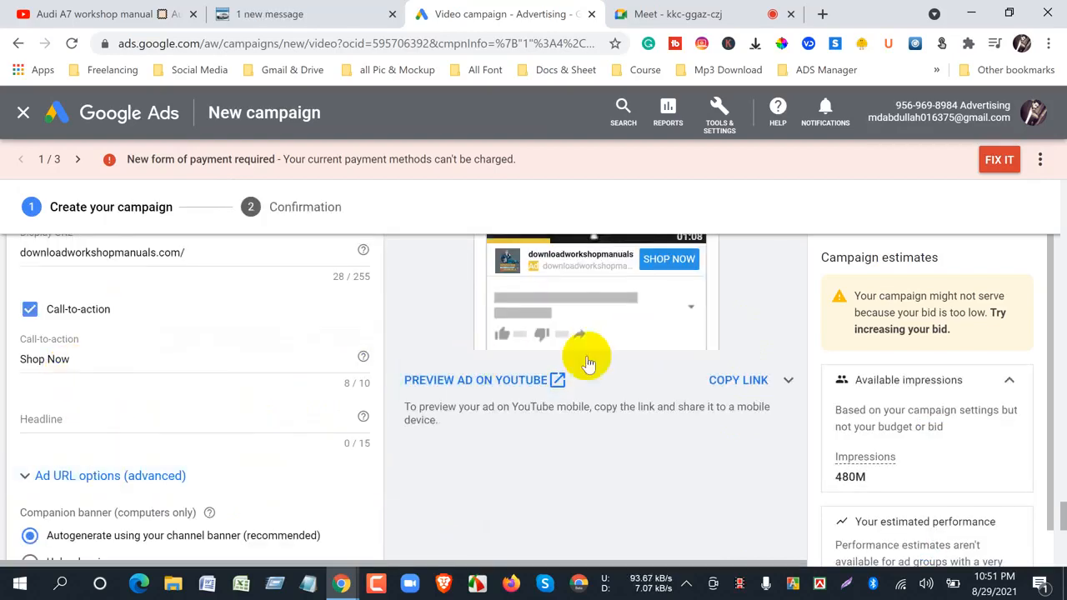
click(50, 421)
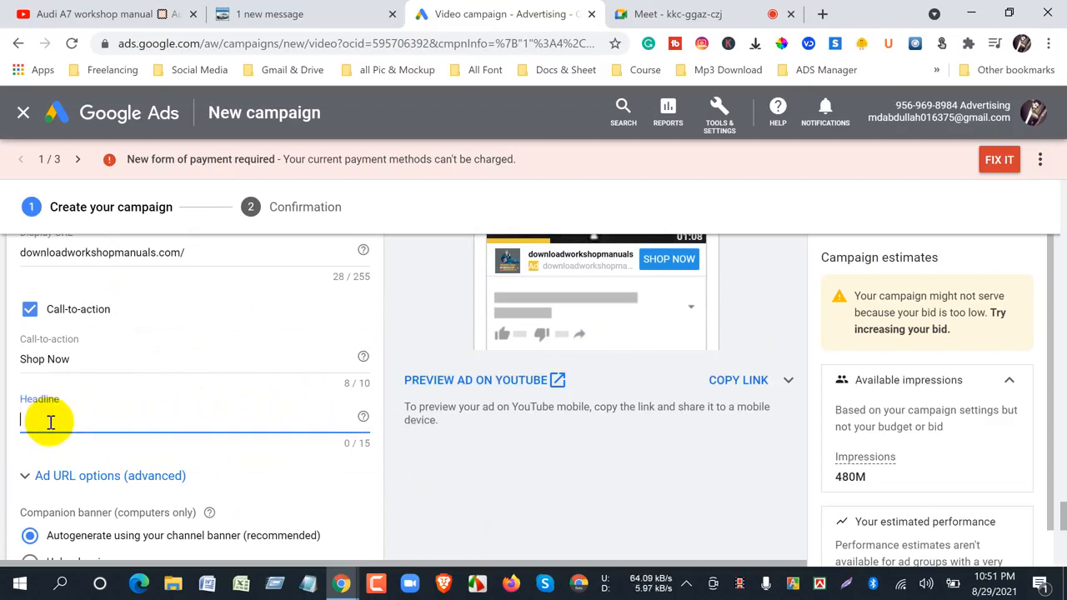
text(Wo)
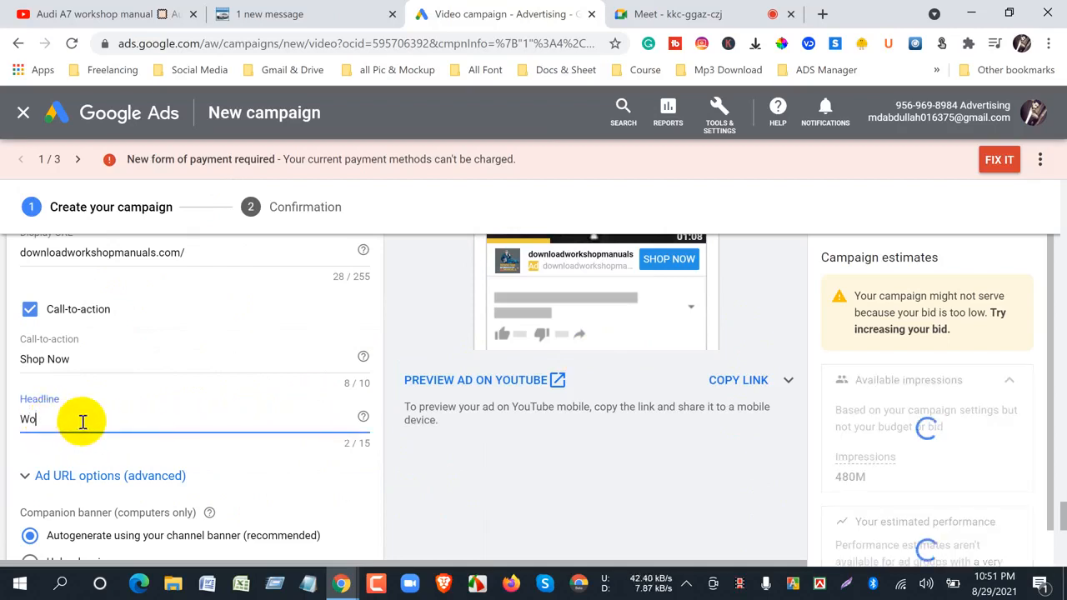
text(rkshop)
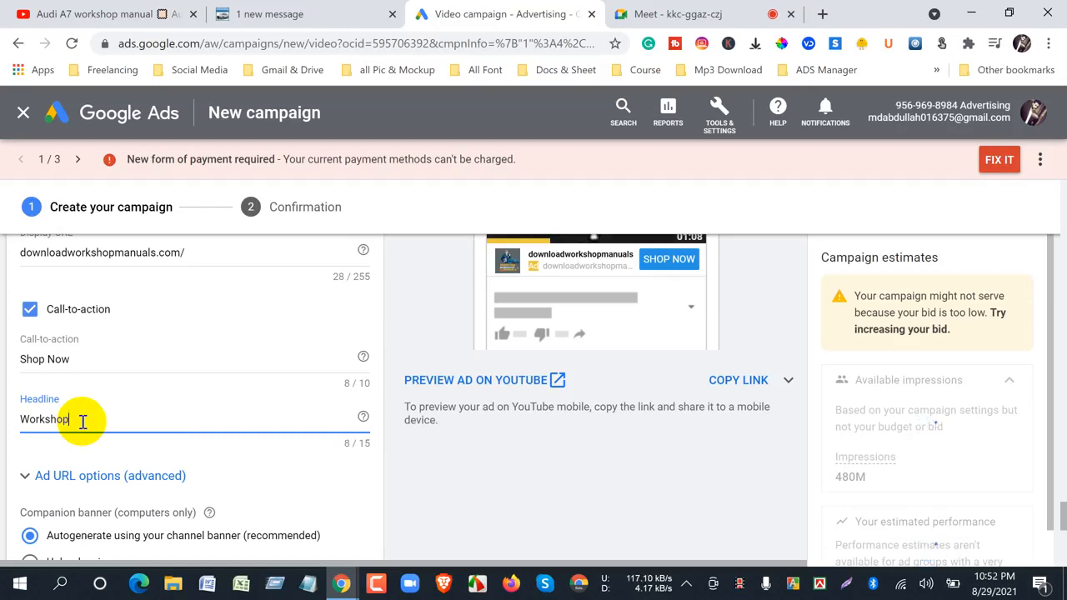
text( Manual)
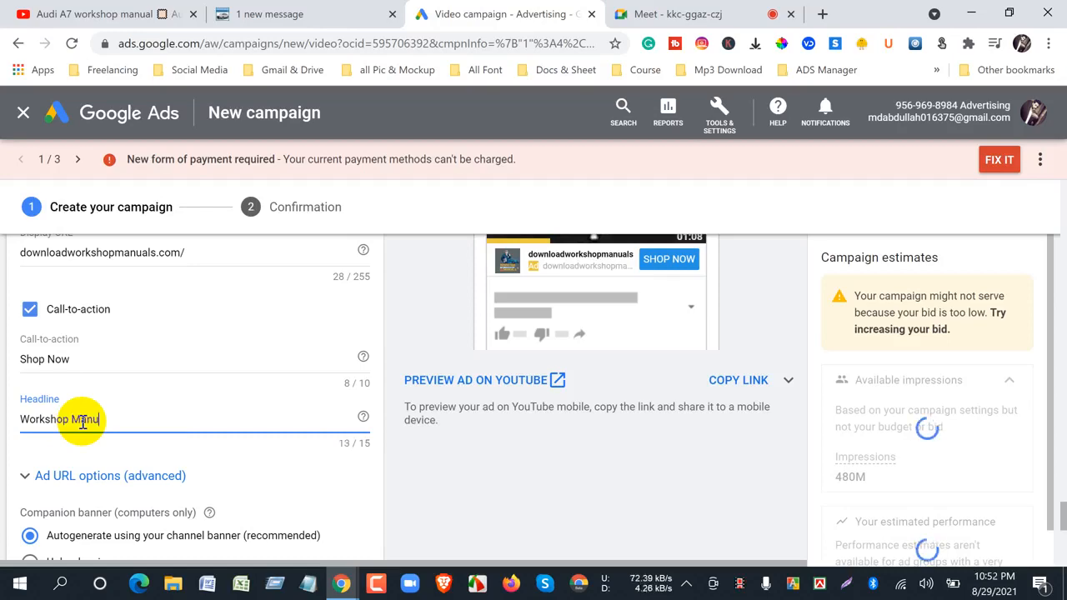
- Switch to YouTube, look over the Audi A7 video page and its channel name, and return to Google Ads
click(131, 23)
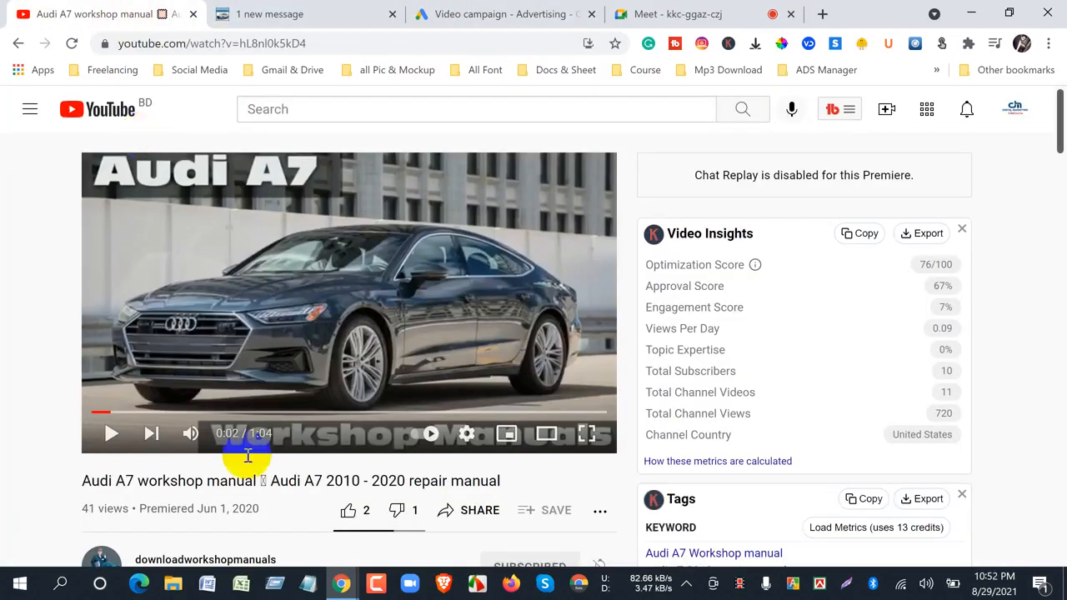
click(19, 43)
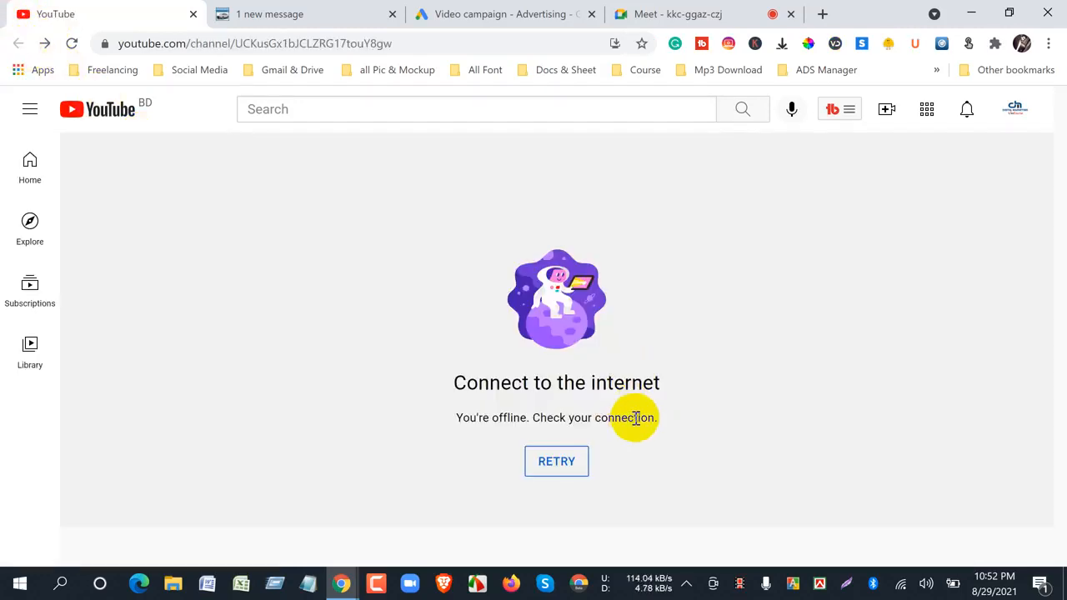
click(44, 43)
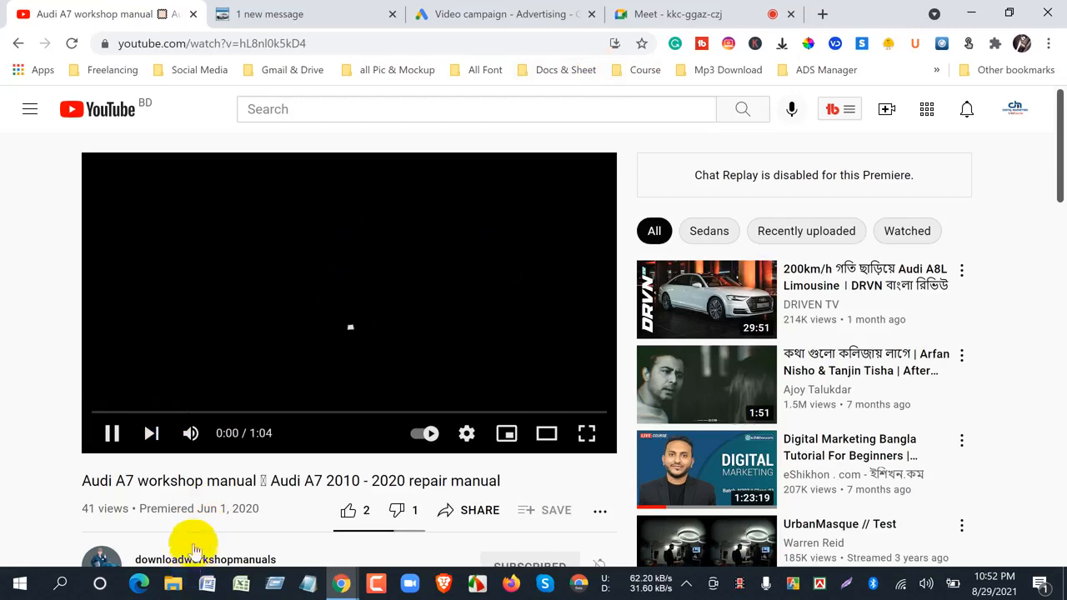
scroll(190, 534, down, 1)
scroll(190, 529, down, 1)
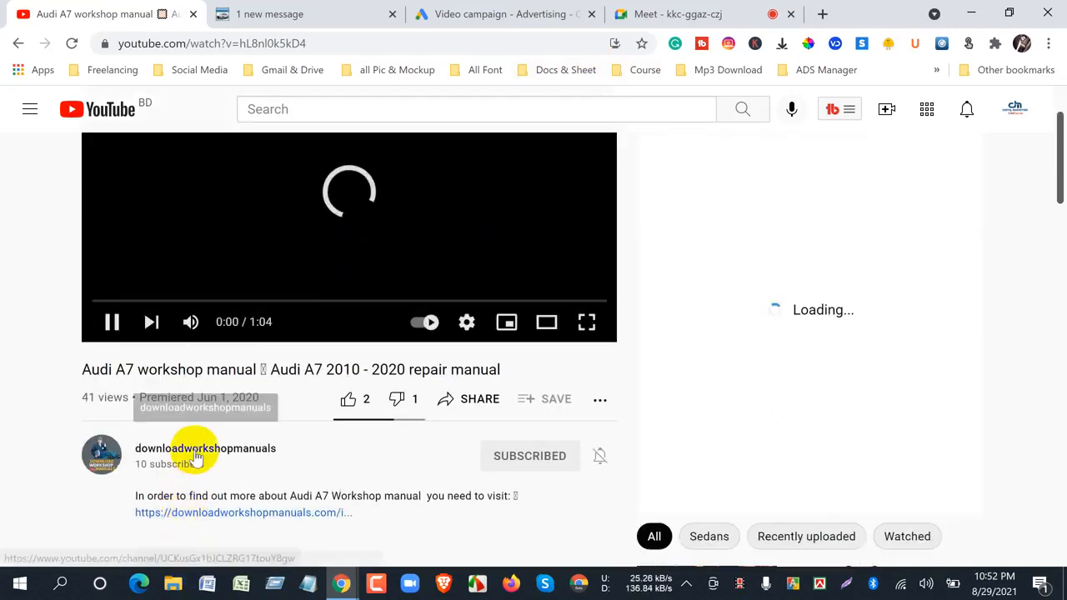
click(519, 14)
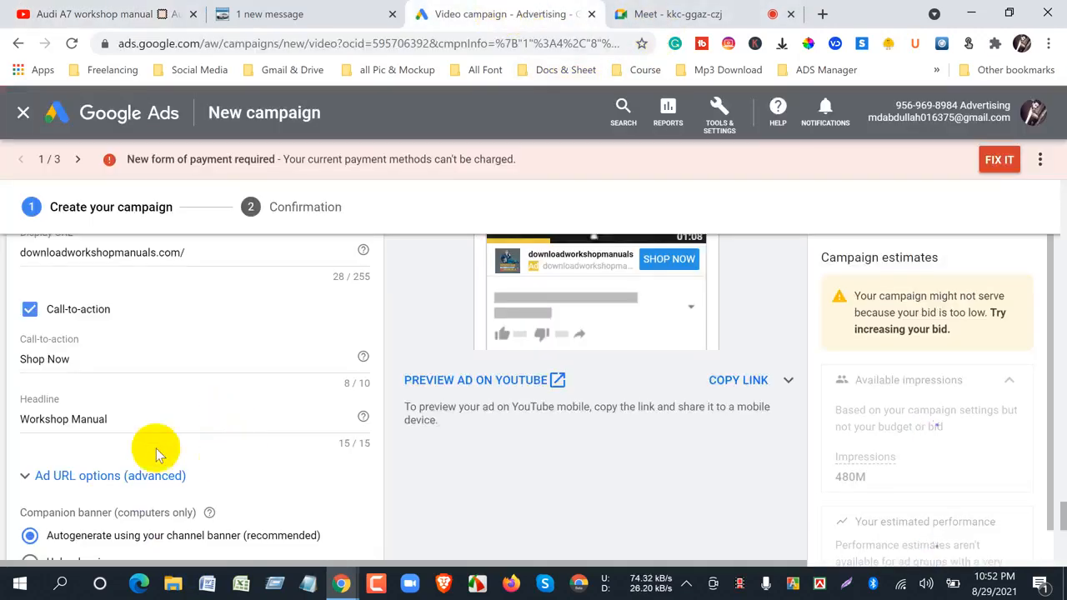
- Clear the headline text below the call-to-action
click(88, 420)
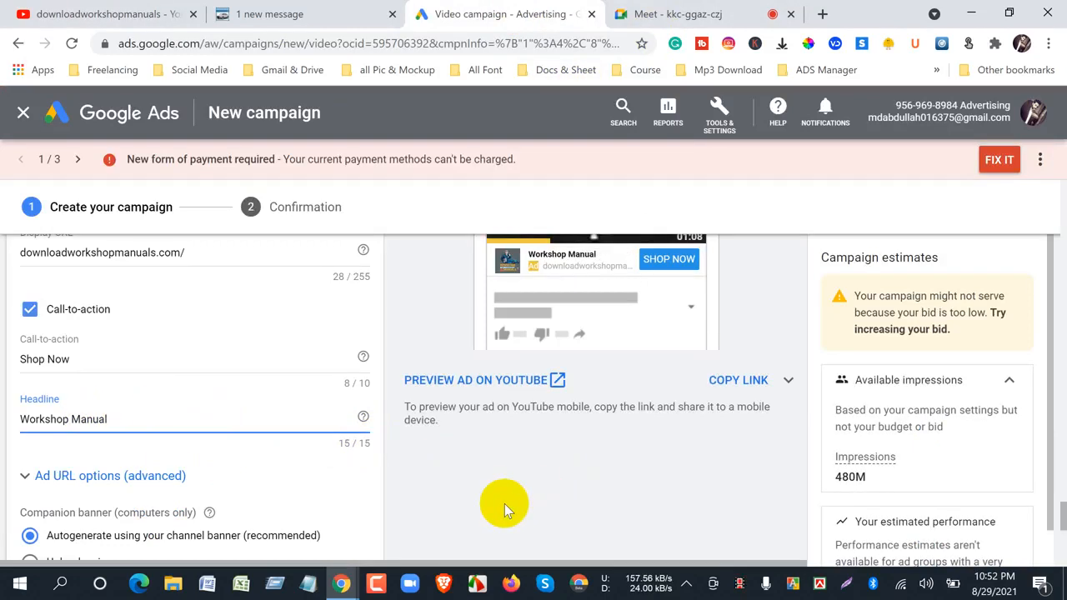
drag(124, 421, 4, 429)
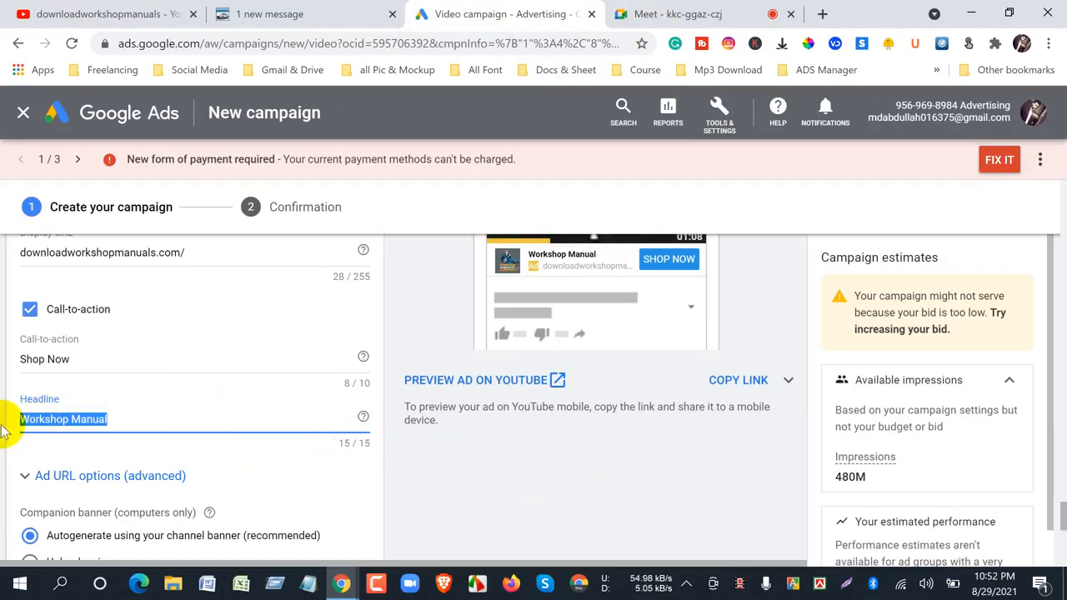
key(BackSpace)
click(440, 499)
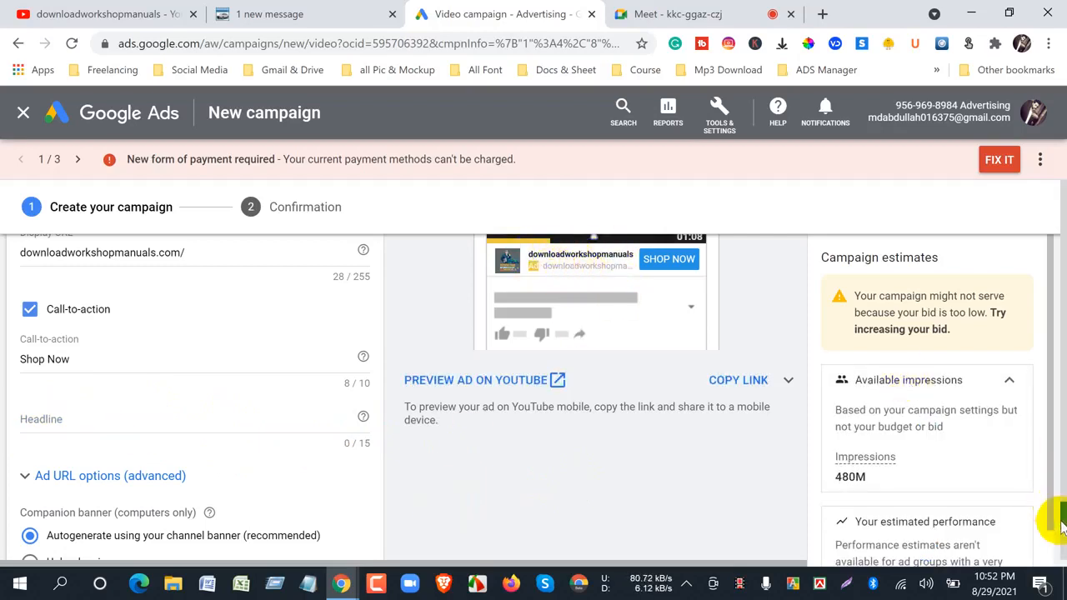
- Try "workshop manul" as the ad headline and clear it again
scroll(1054, 515, up, 1)
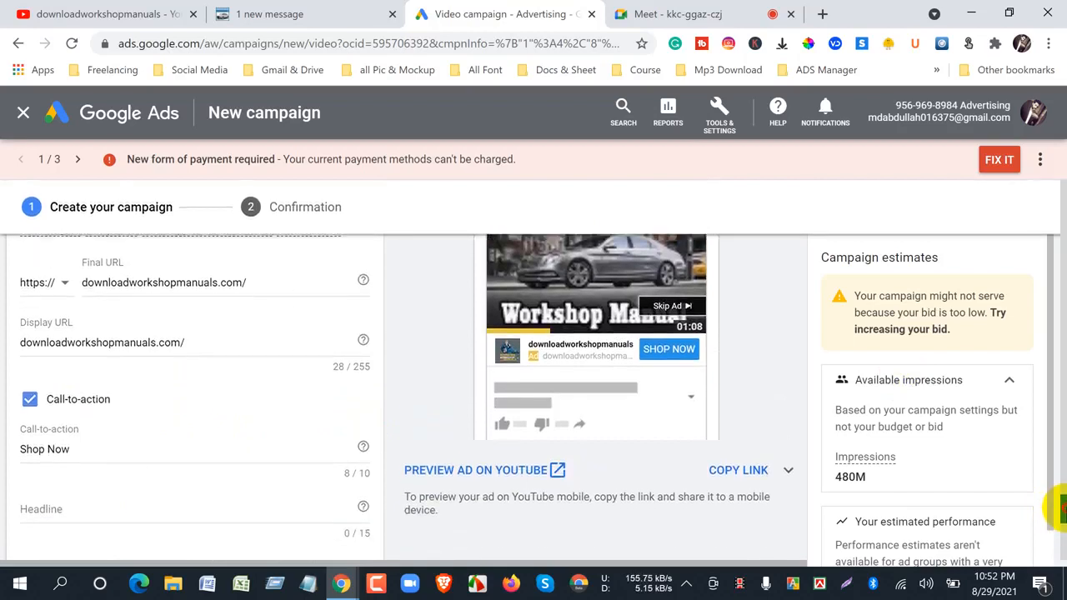
scroll(1057, 510, down, 1)
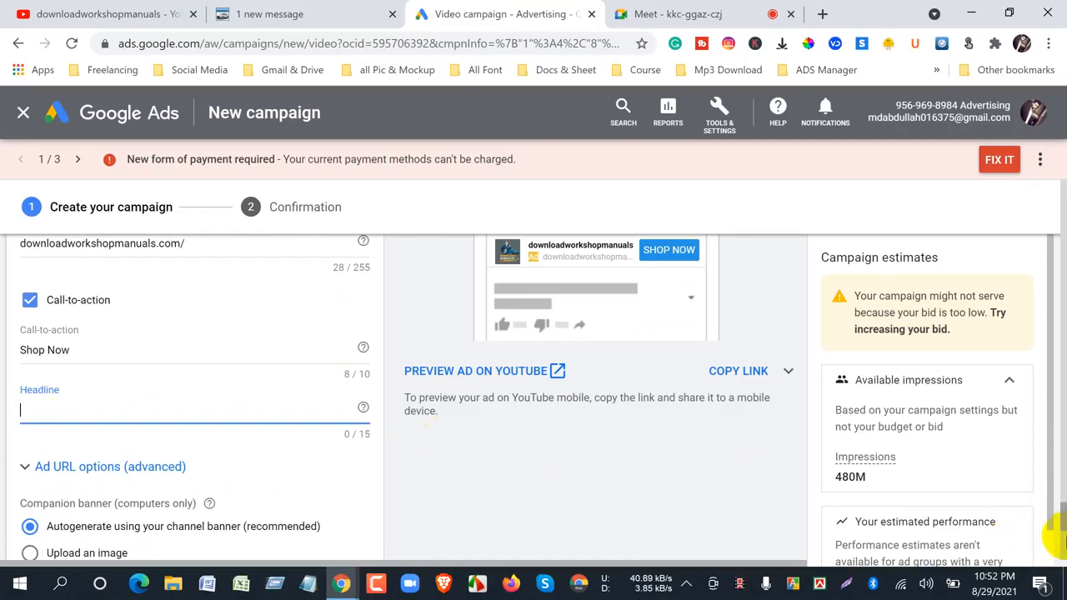
scroll(1055, 512, up, 1)
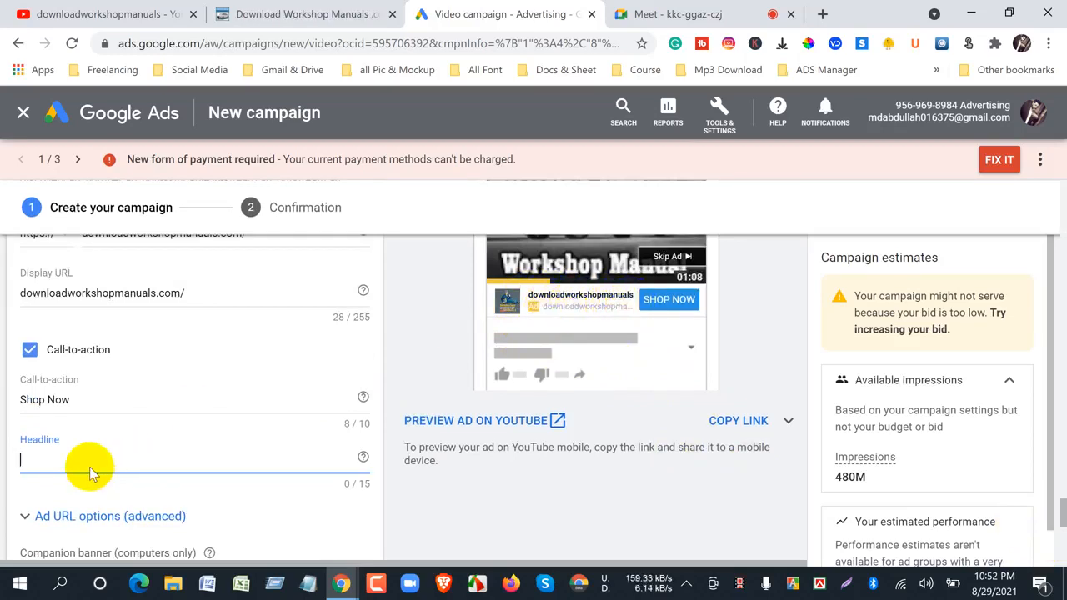
text(work)
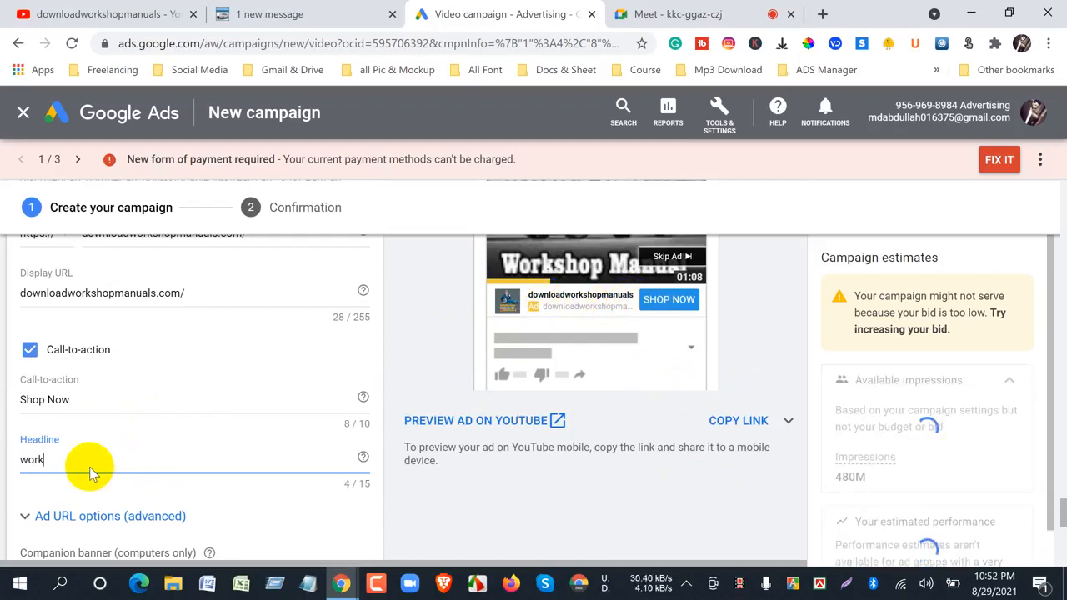
text(shop ma)
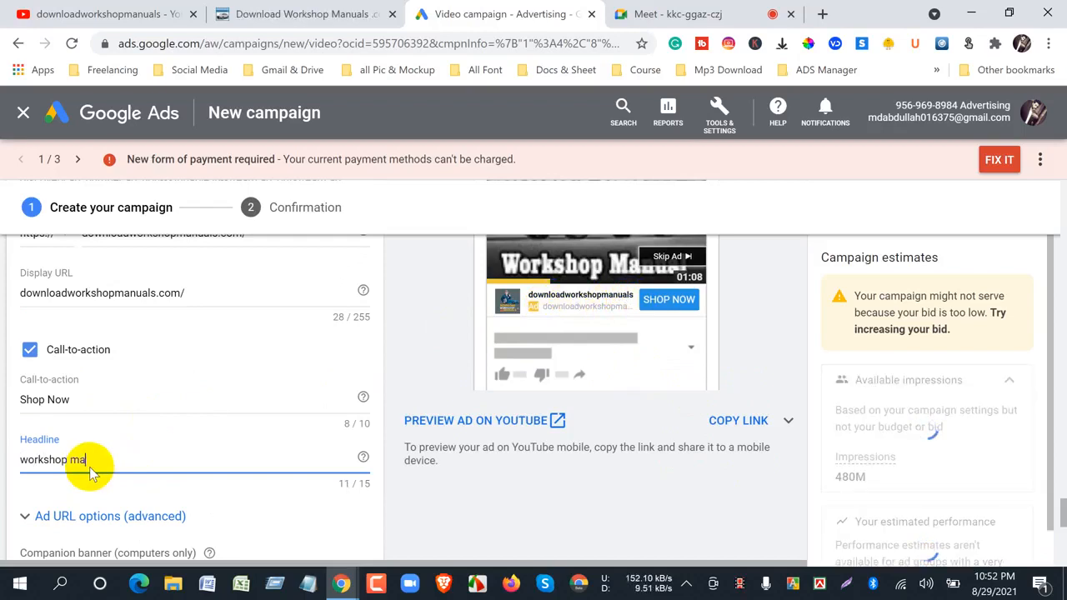
text(nul)
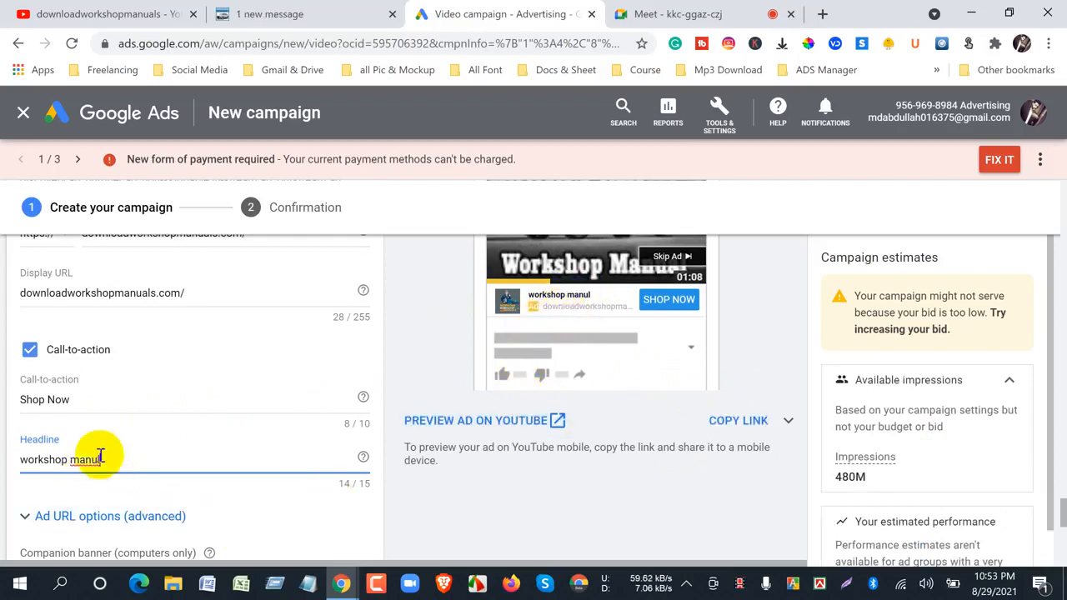
drag(100, 460, 17, 470)
key(BackSpace)
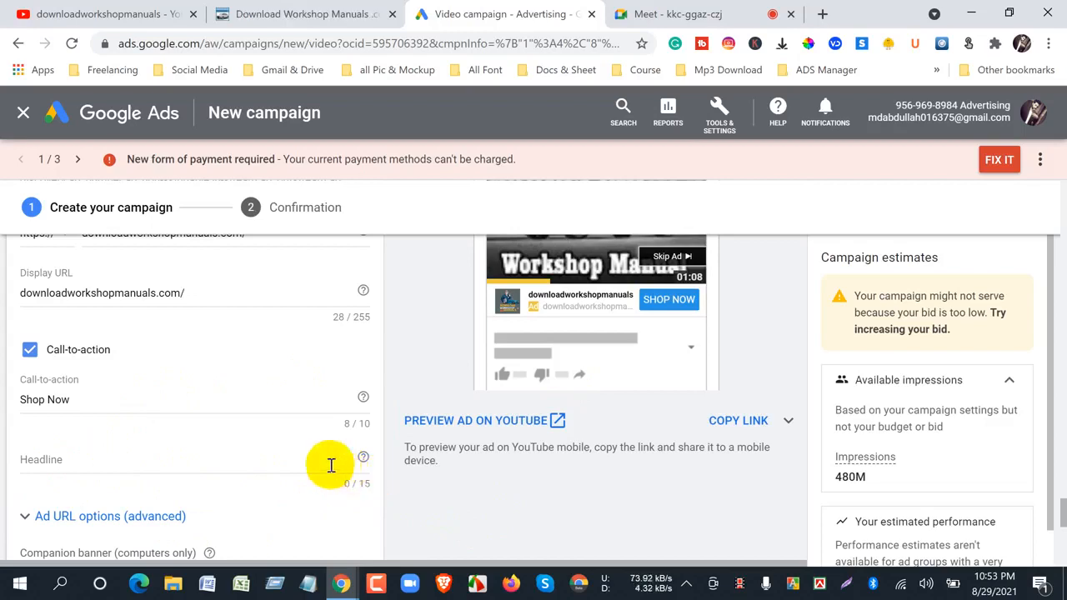
- Preview the ad on YouTube, look over the demo video page, and close the preview
right_click(457, 423)
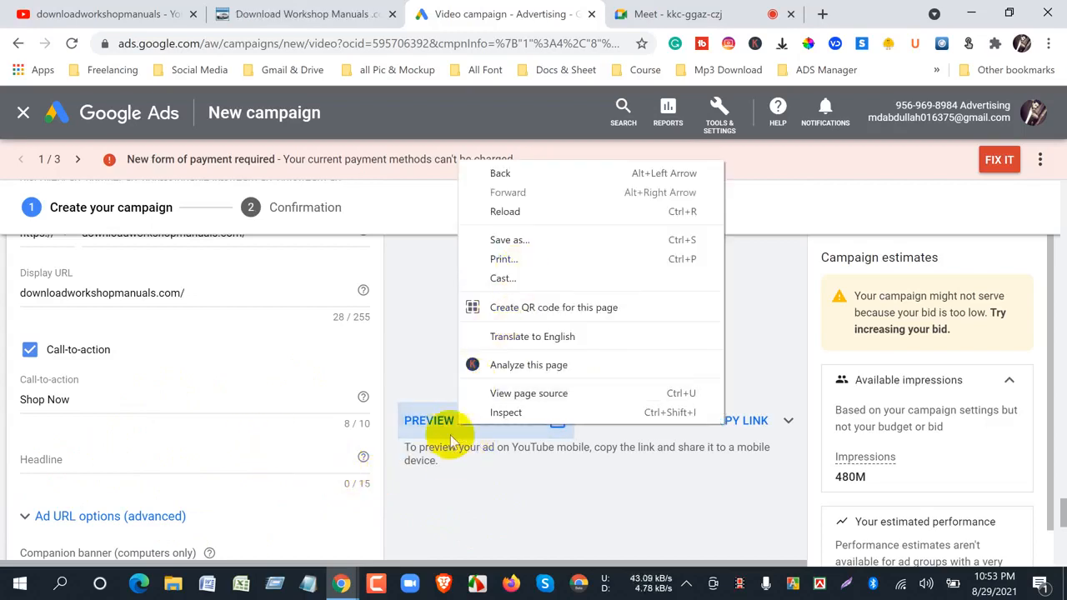
click(468, 511)
click(475, 423)
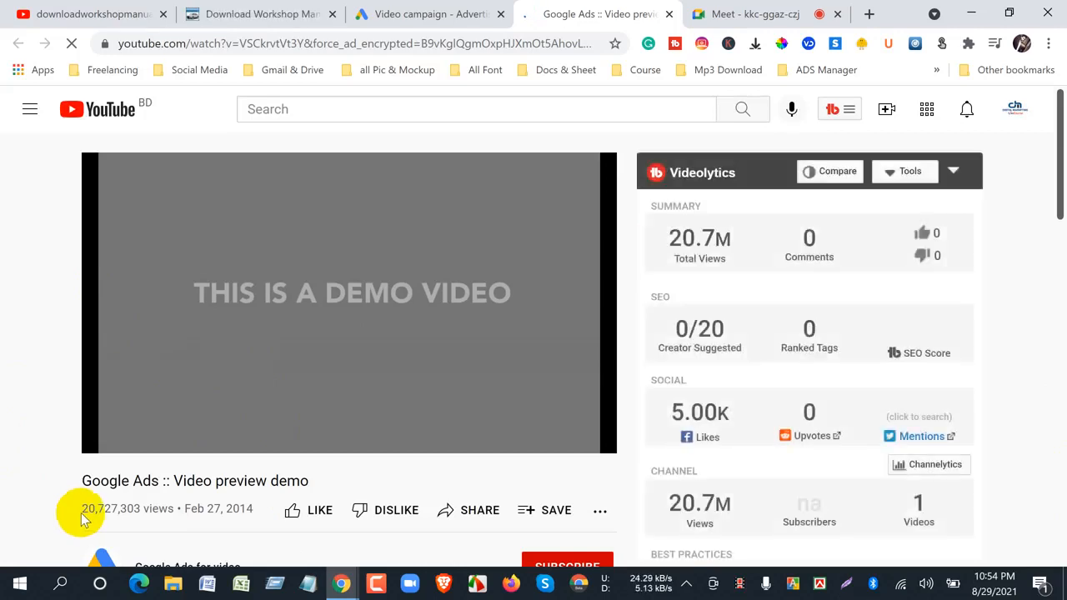
scroll(32, 456, down, 3)
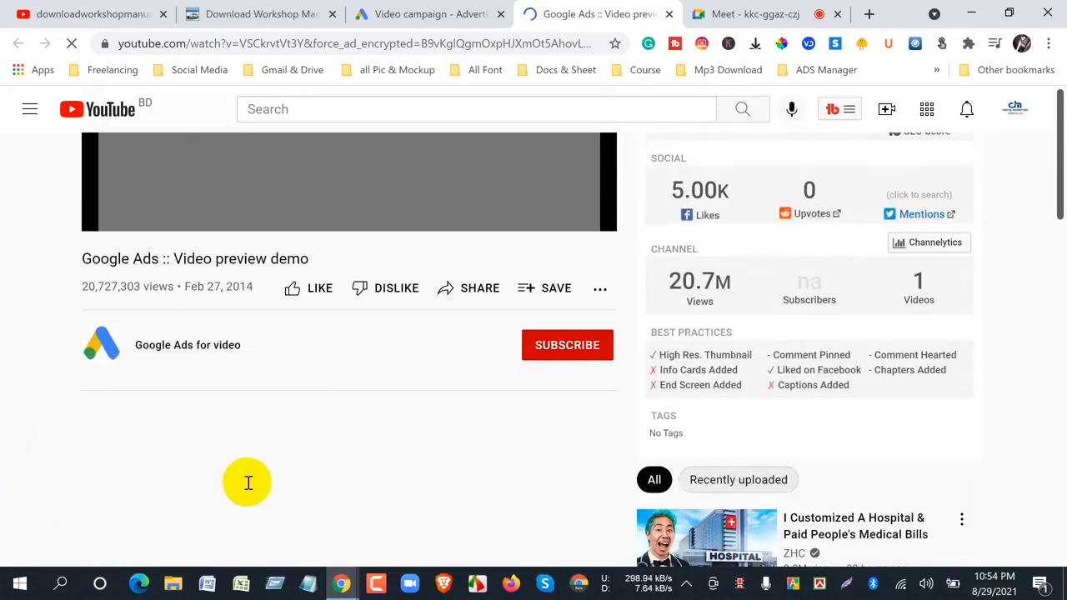
scroll(248, 483, up, 3)
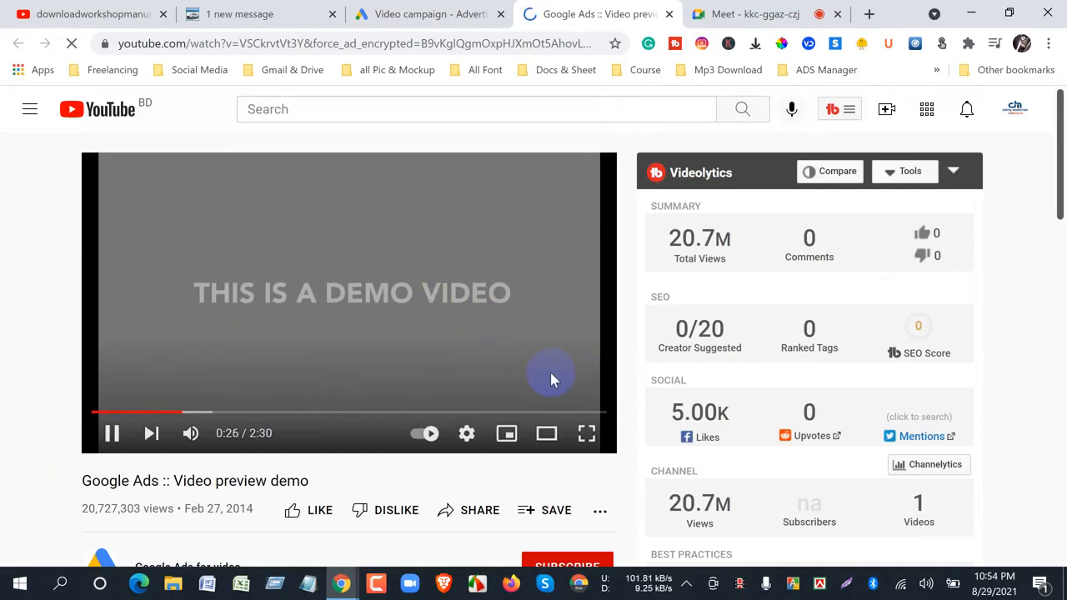
scroll(550, 379, down, 2)
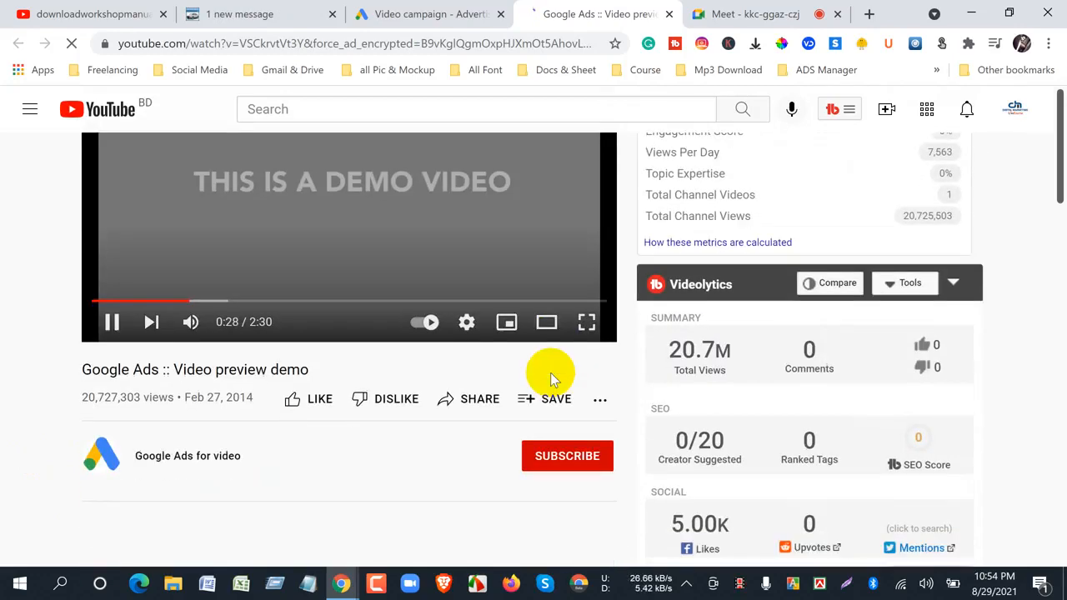
scroll(550, 379, up, 2)
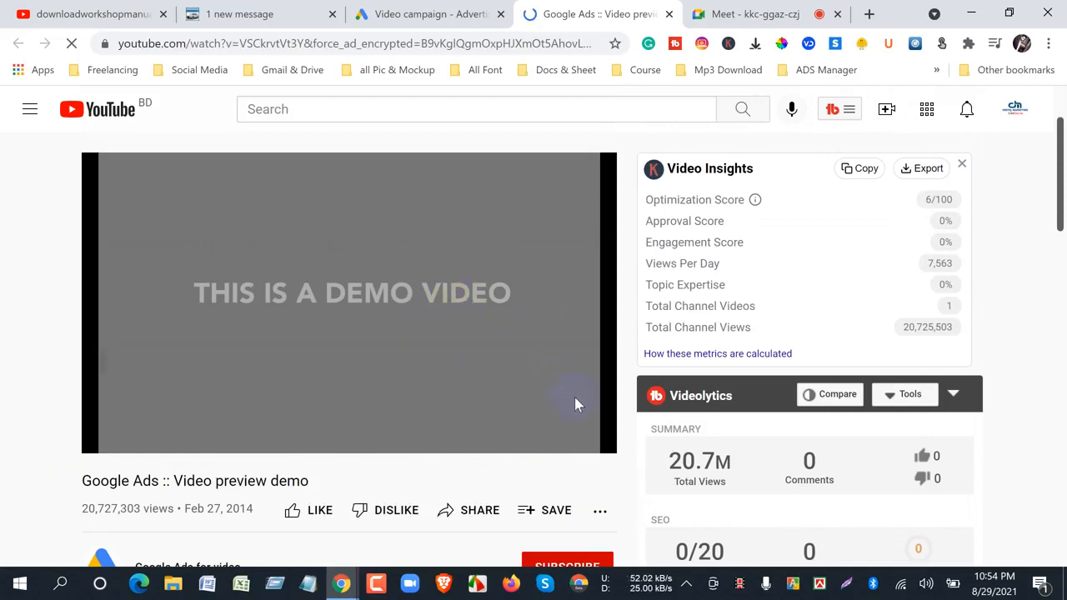
click(668, 15)
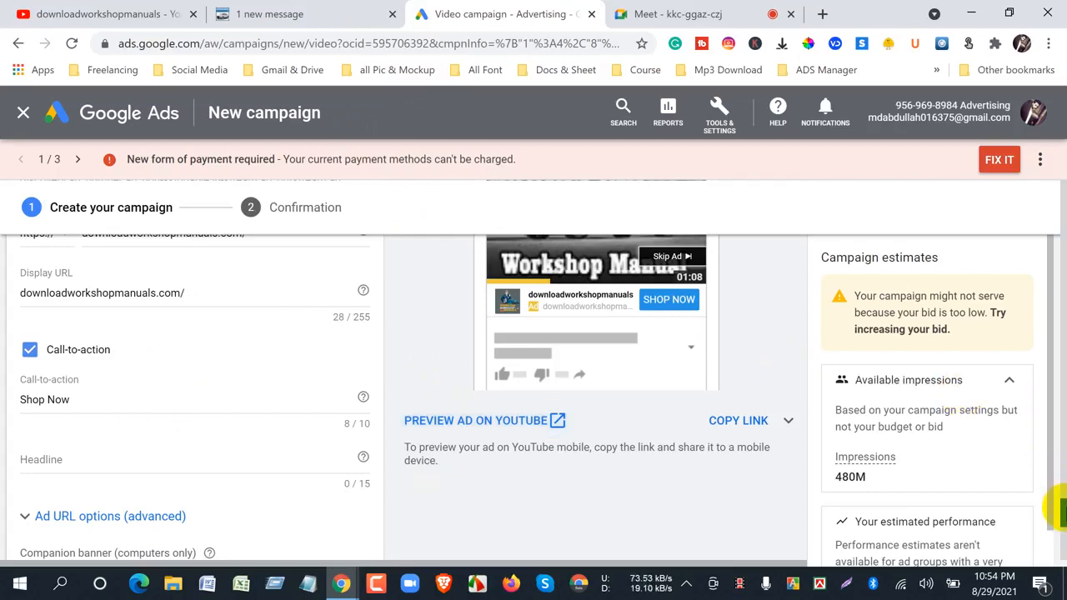
- Compare the skippable ad's URLs and preview with the car brands and sample videos on the Download Workshop Manuals website, returning to Google Ads
drag(1065, 505, 1065, 497)
scroll(1062, 498, up, 2)
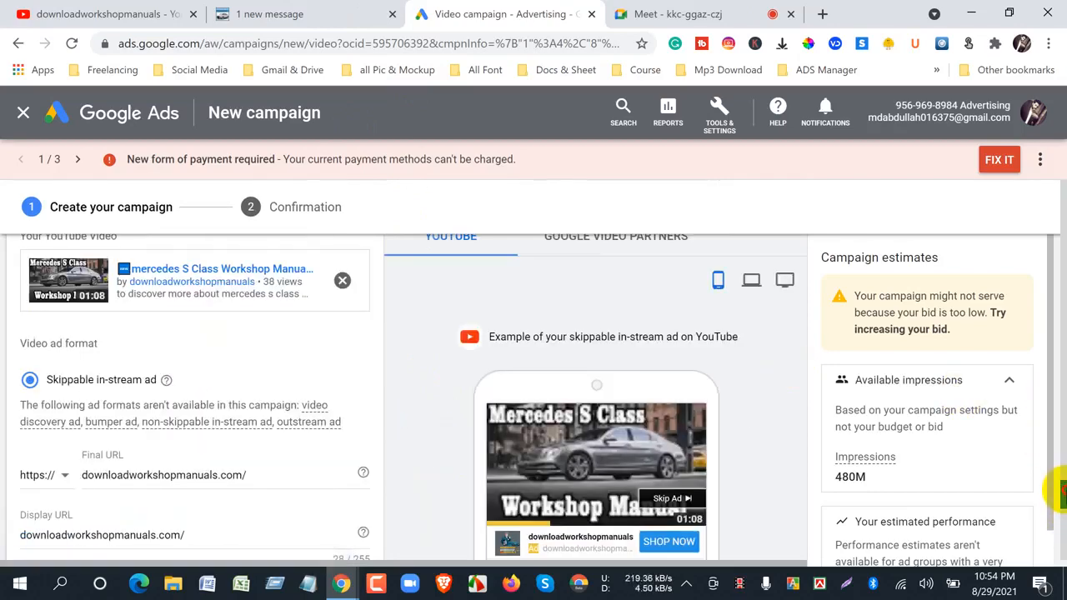
scroll(1058, 504, down, 1)
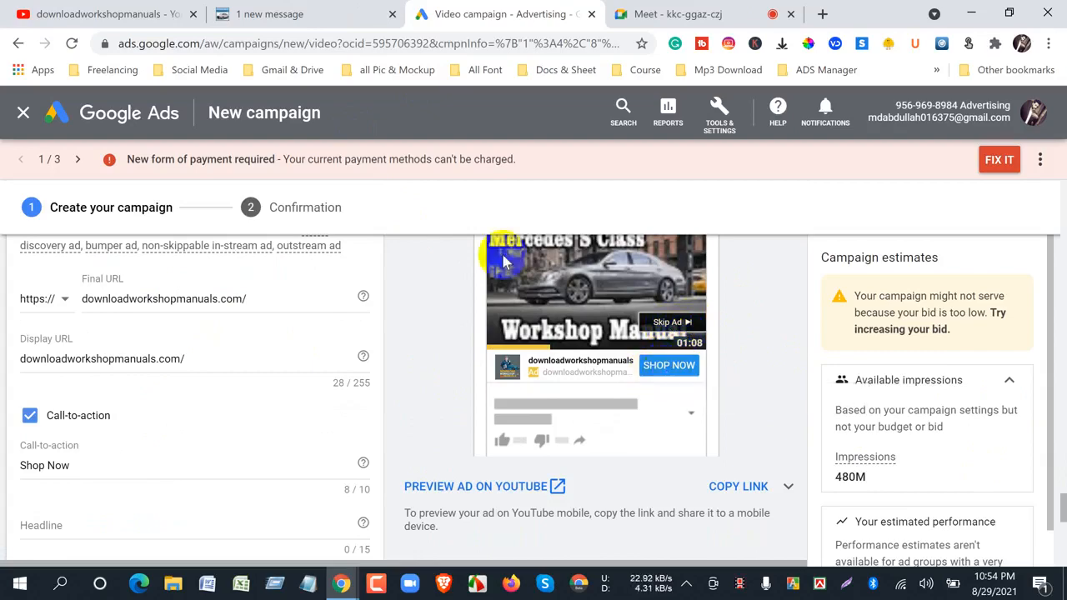
click(281, 16)
scroll(535, 425, down, 5)
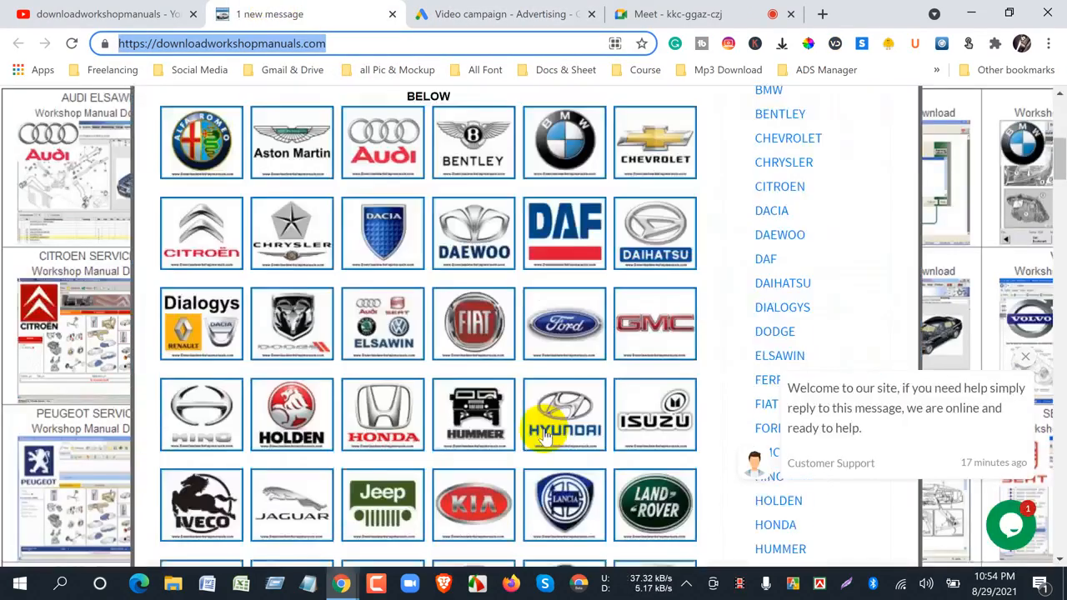
scroll(708, 436, down, 5)
scroll(707, 467, down, 5)
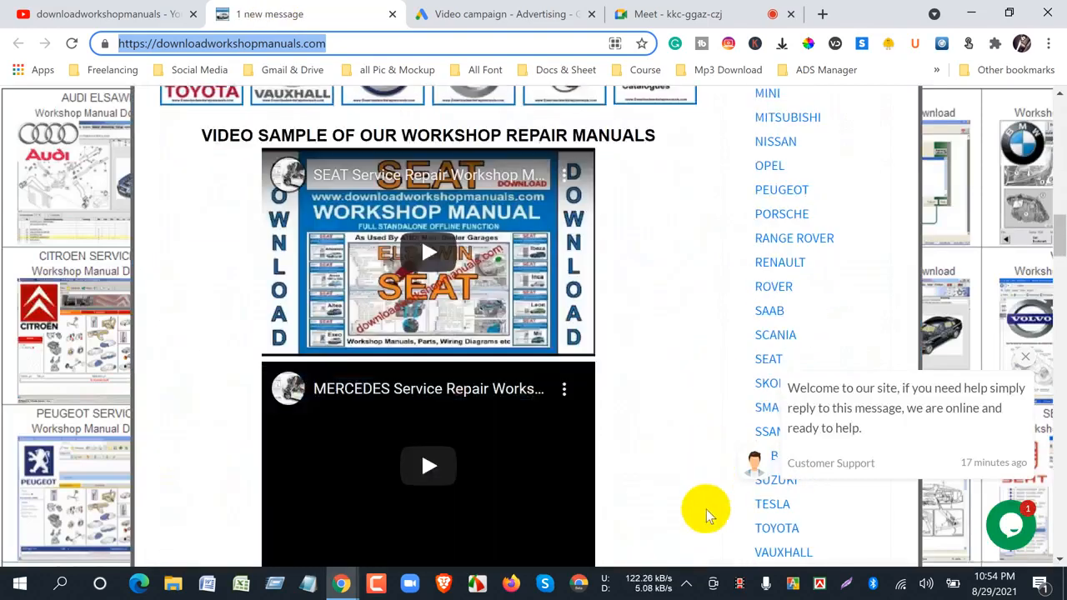
click(673, 503)
scroll(674, 500, up, 8)
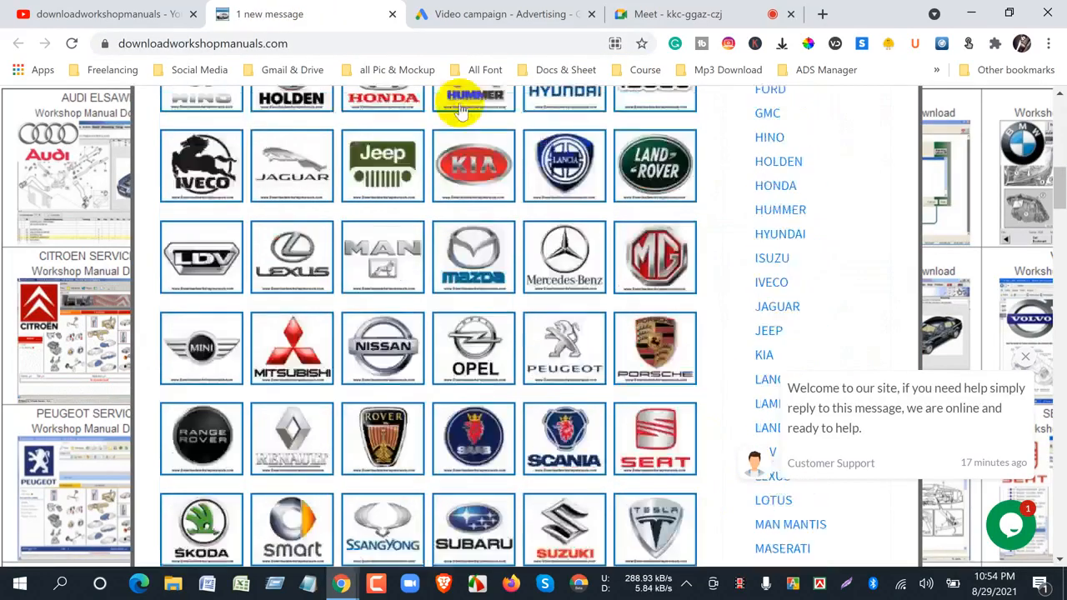
click(446, 15)
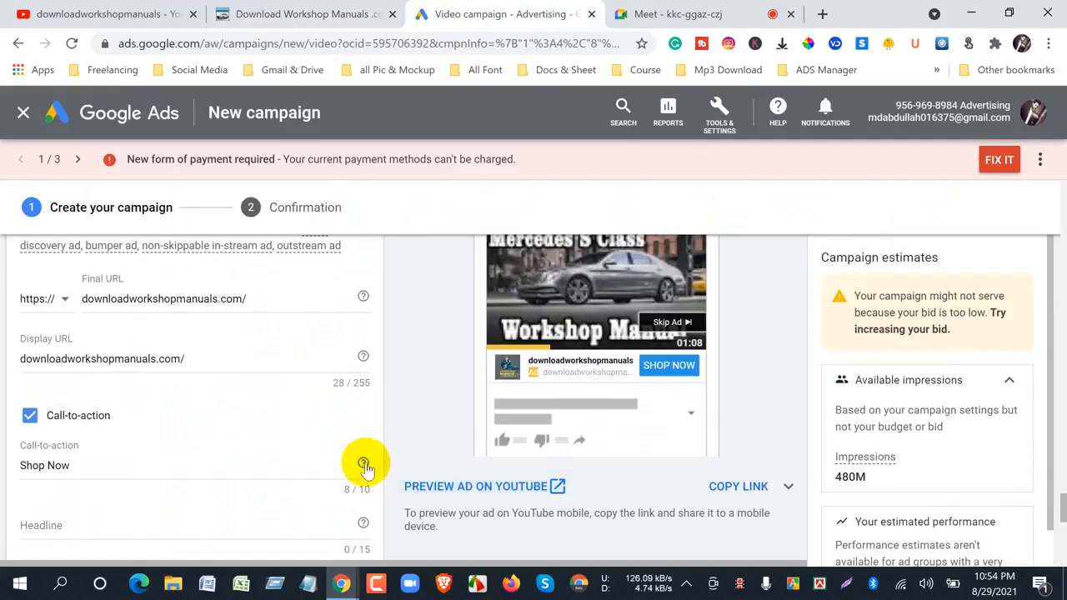
- Examine the remaining ad settings, including the companion banner options and ad name, down to the end of the campaign form
scroll(369, 460, down, 6)
scroll(371, 459, up, 3)
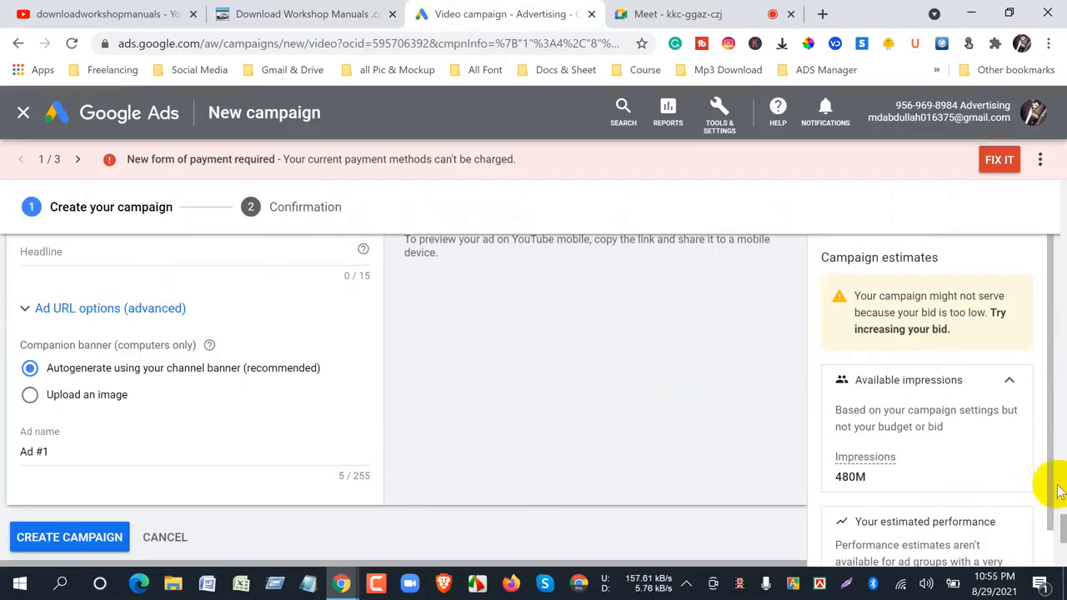
scroll(1056, 526, down, 1)
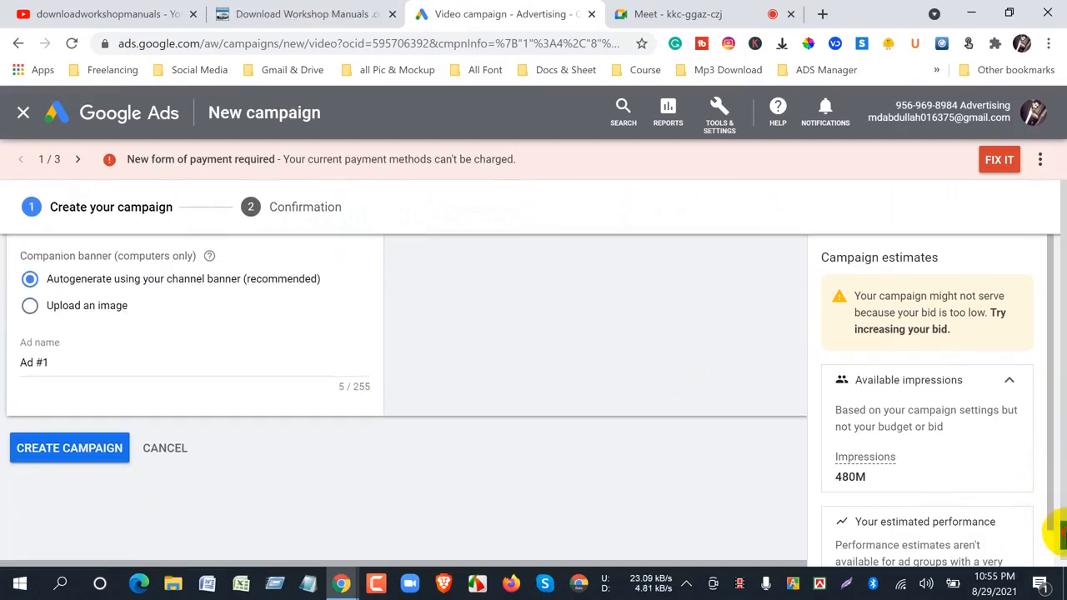
- Switch to YouTube and open the newest upload on the Digital Marketing Live Course channel
scroll(1056, 527, up, 2)
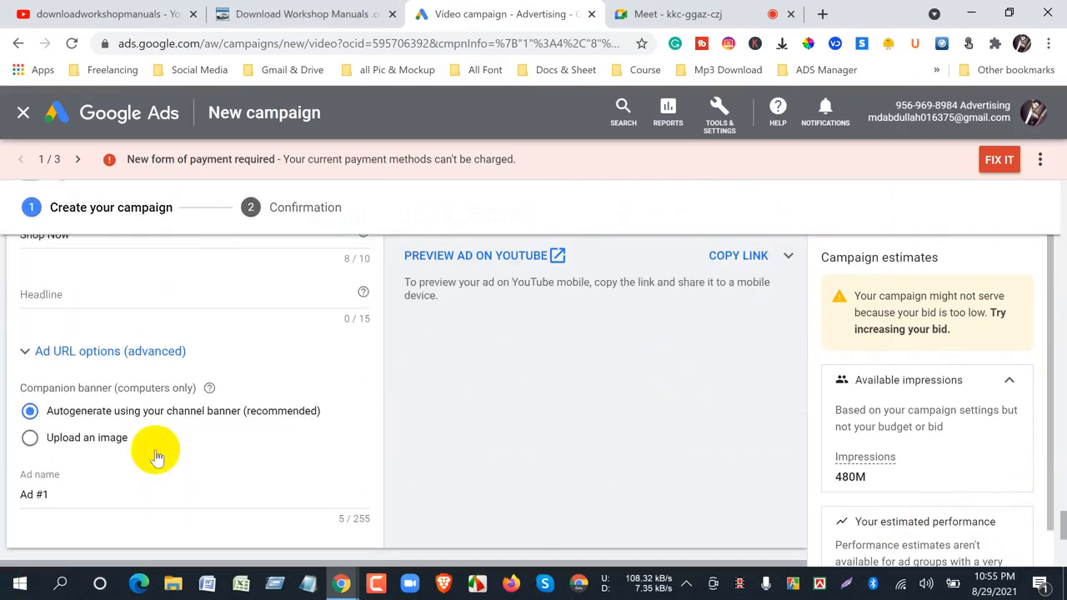
scroll(554, 525, up, 3)
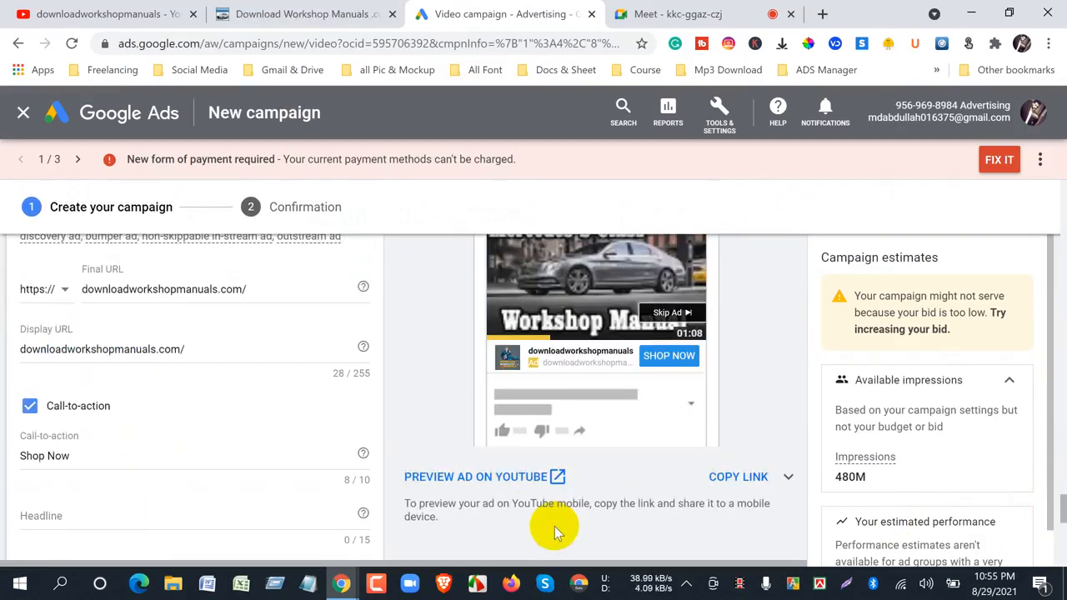
click(107, 17)
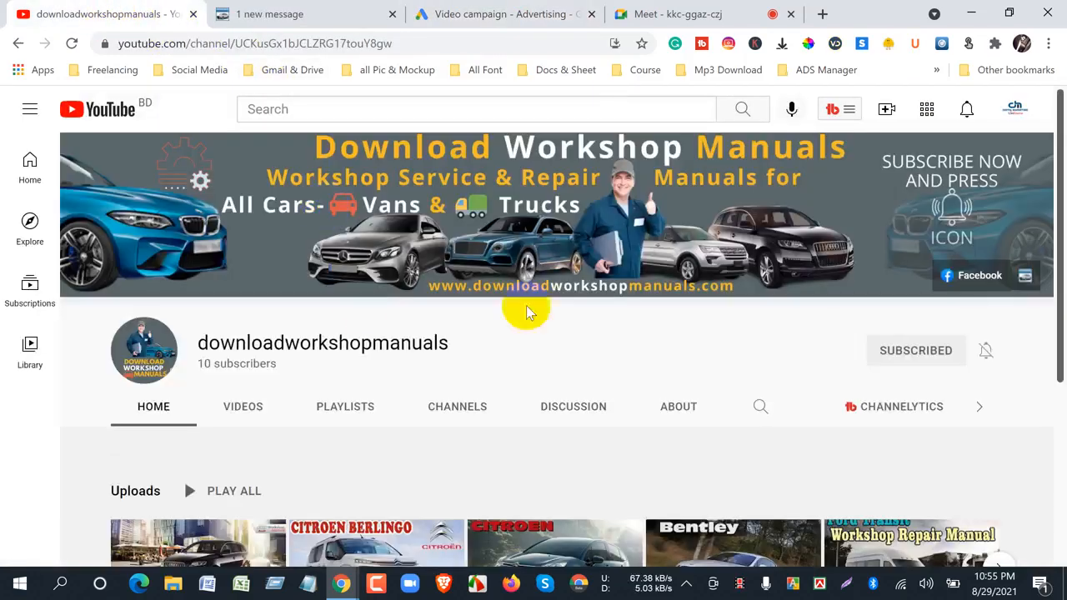
click(1016, 117)
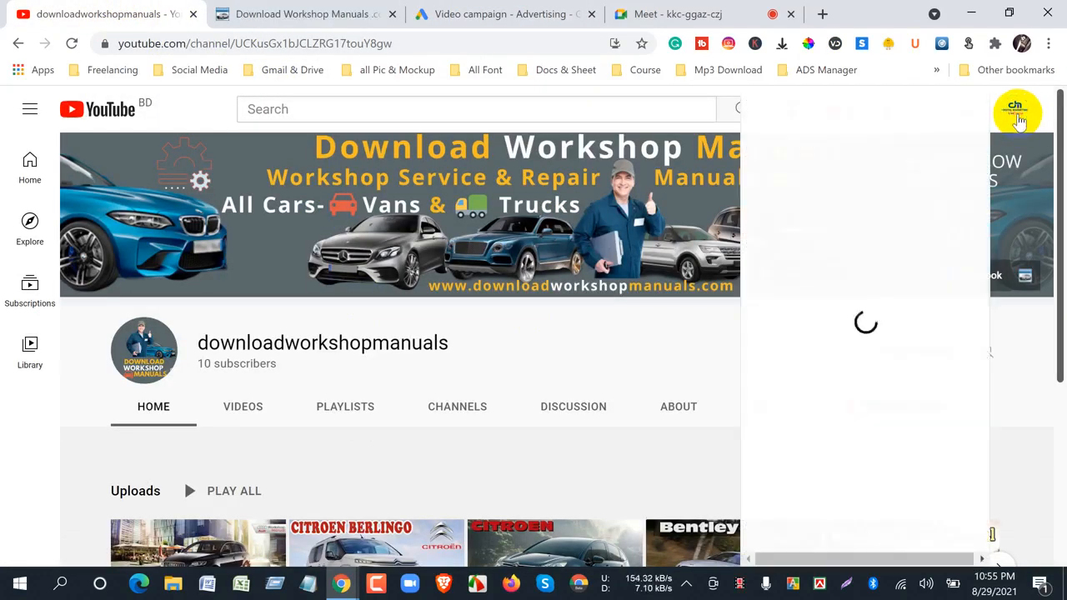
click(859, 181)
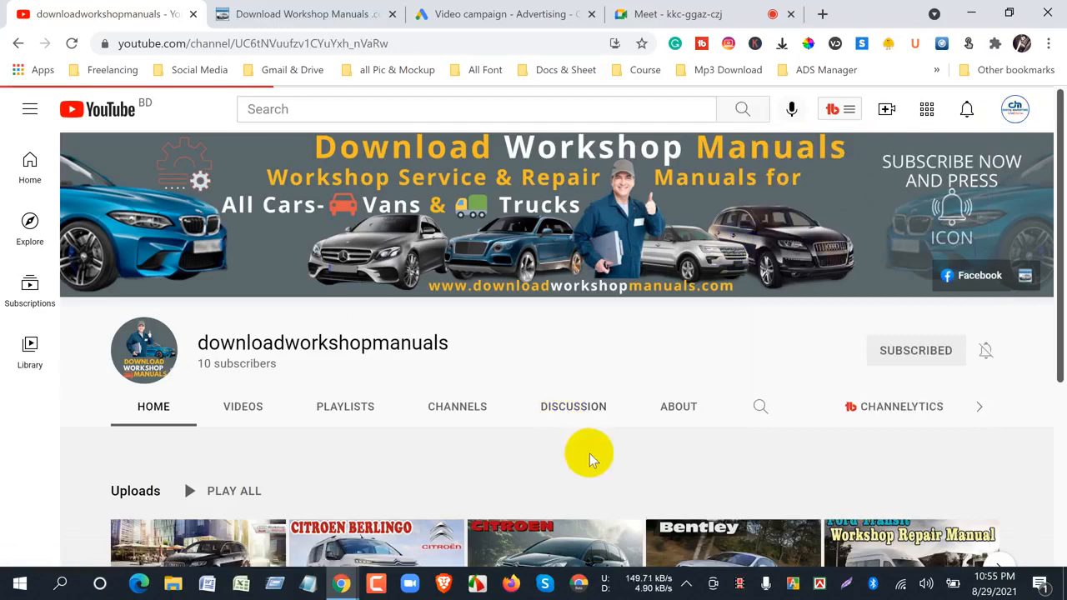
scroll(589, 455, down, 3)
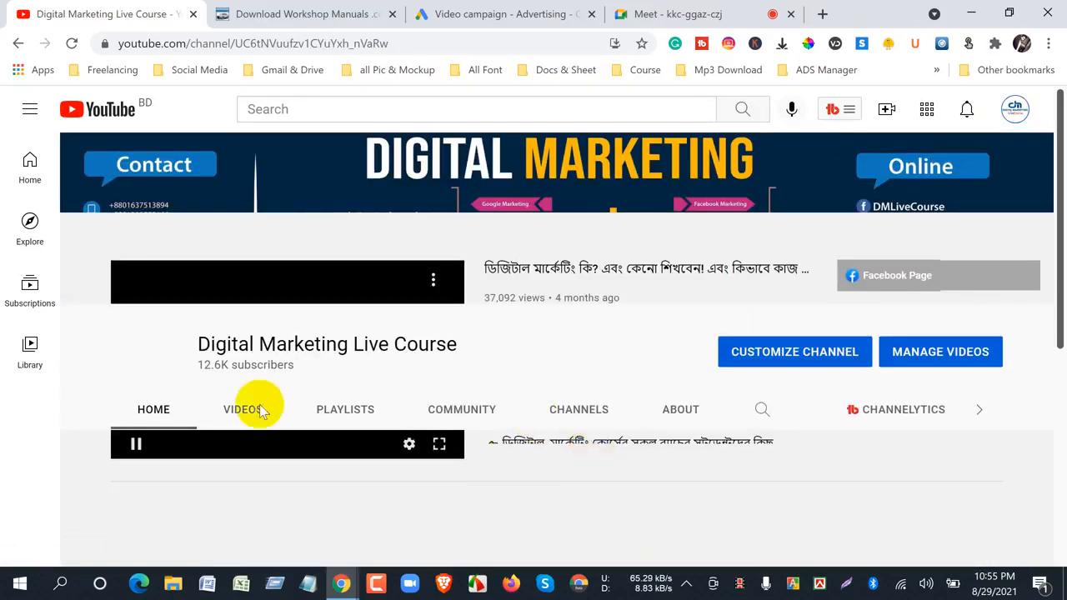
scroll(110, 471, down, 3)
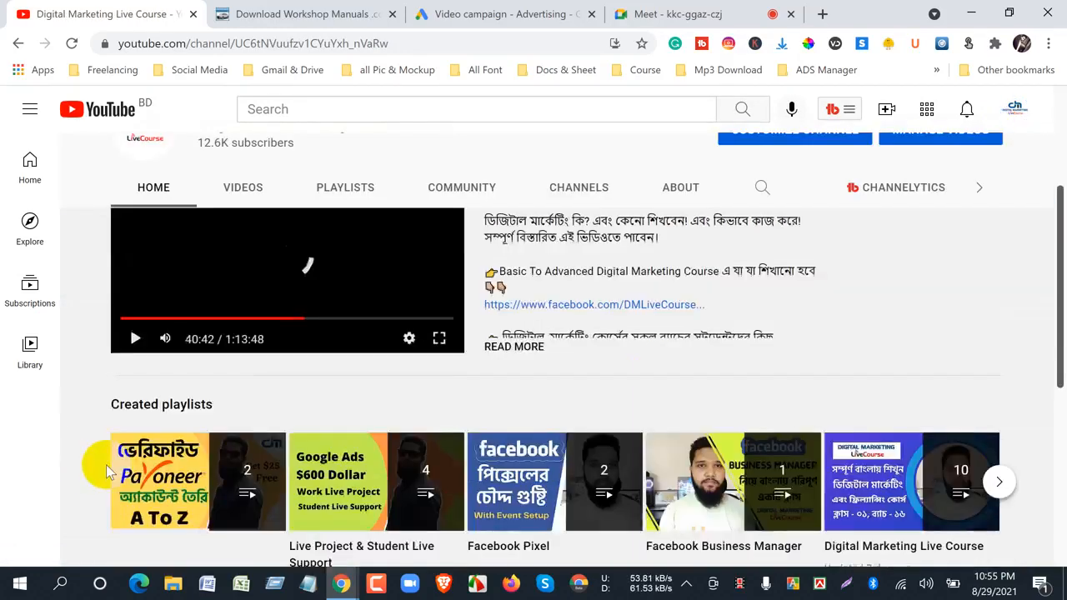
scroll(106, 471, down, 3)
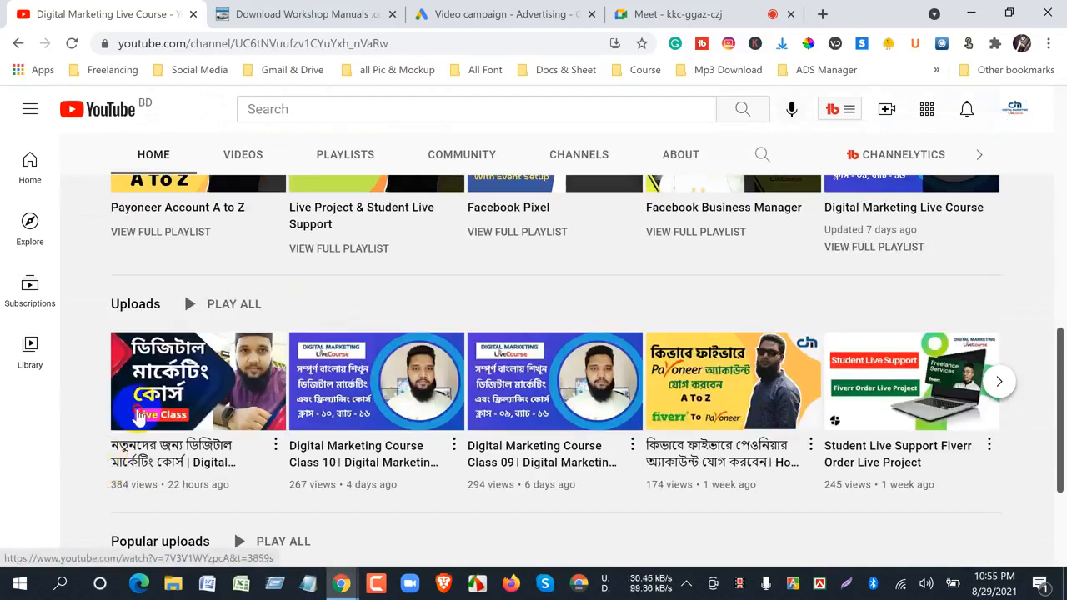
click(140, 416)
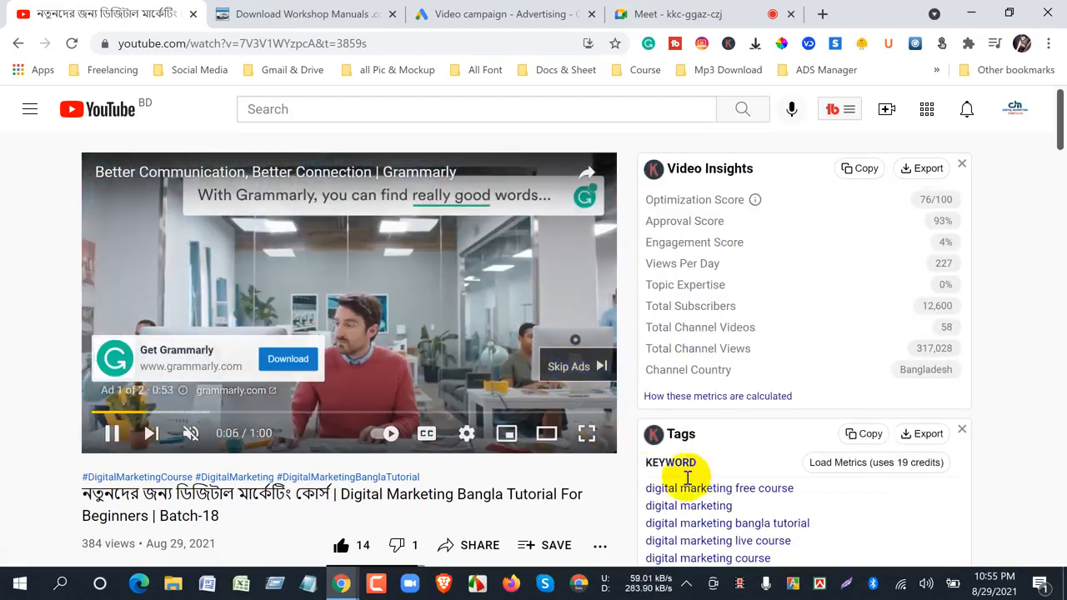
- Examine the skippable Grammarly ad playing on the video page and its companion banner above the suggested videos
scroll(623, 482, down, 2)
scroll(621, 485, down, 10)
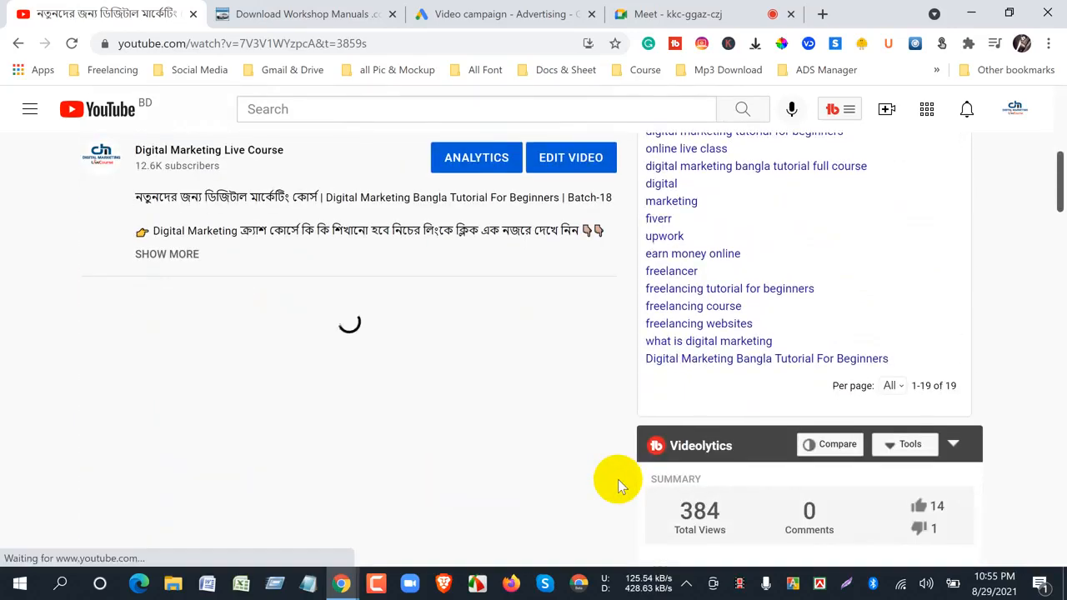
scroll(618, 479, up, 10)
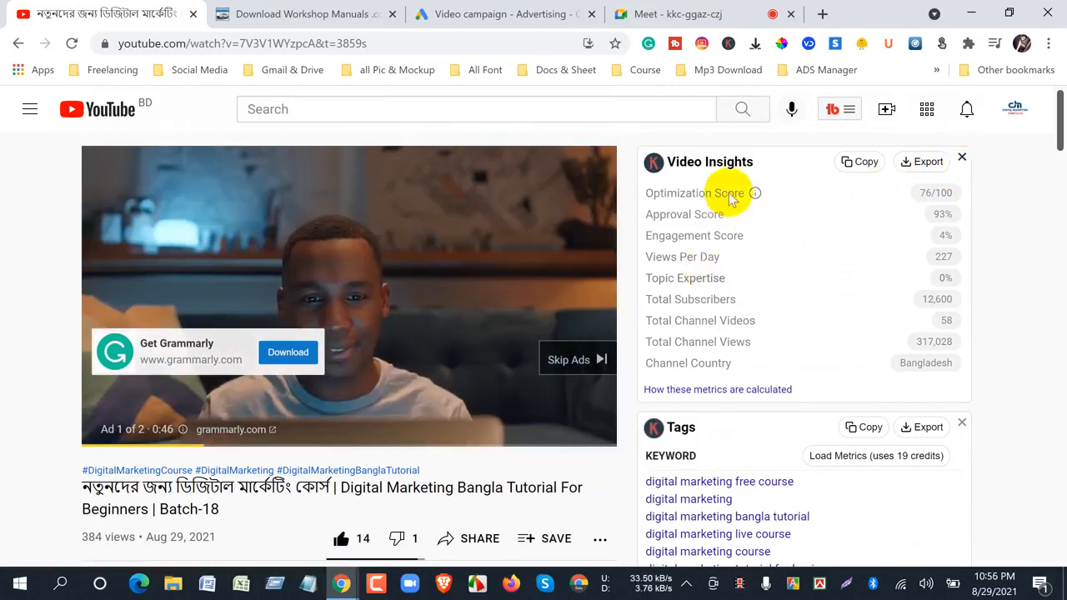
scroll(886, 447, down, 15)
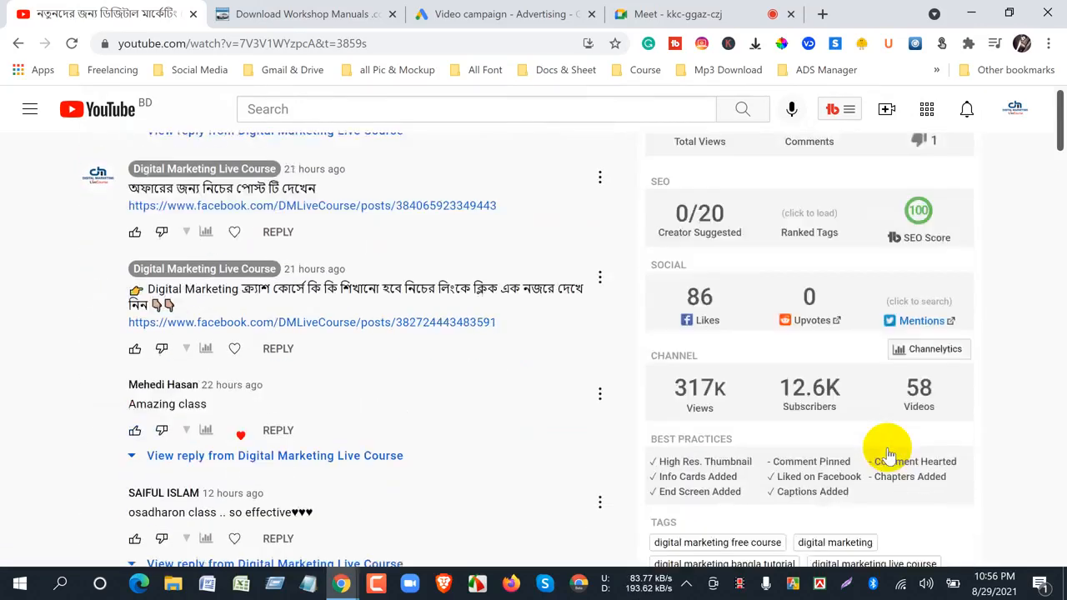
scroll(886, 453, down, 5)
scroll(886, 450, up, 1)
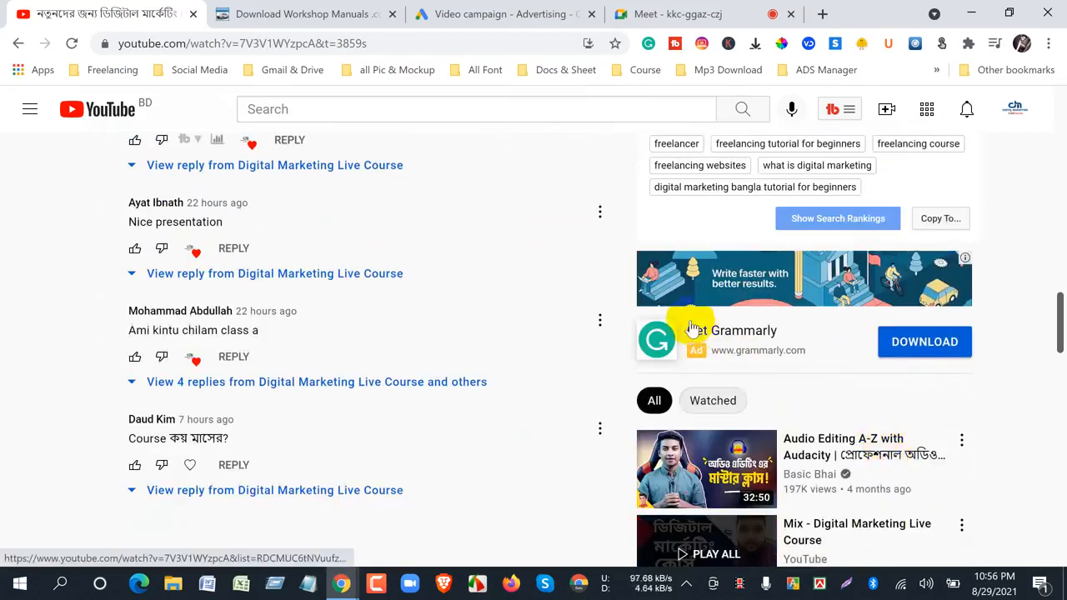
scroll(750, 358, up, 10)
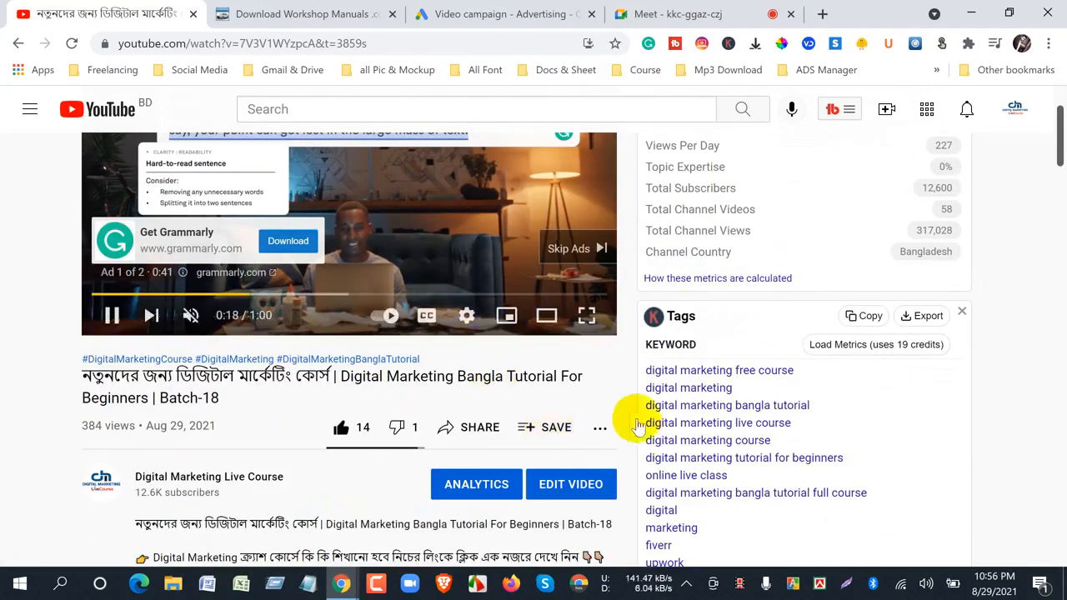
scroll(642, 433, down, 5)
scroll(644, 435, down, 9)
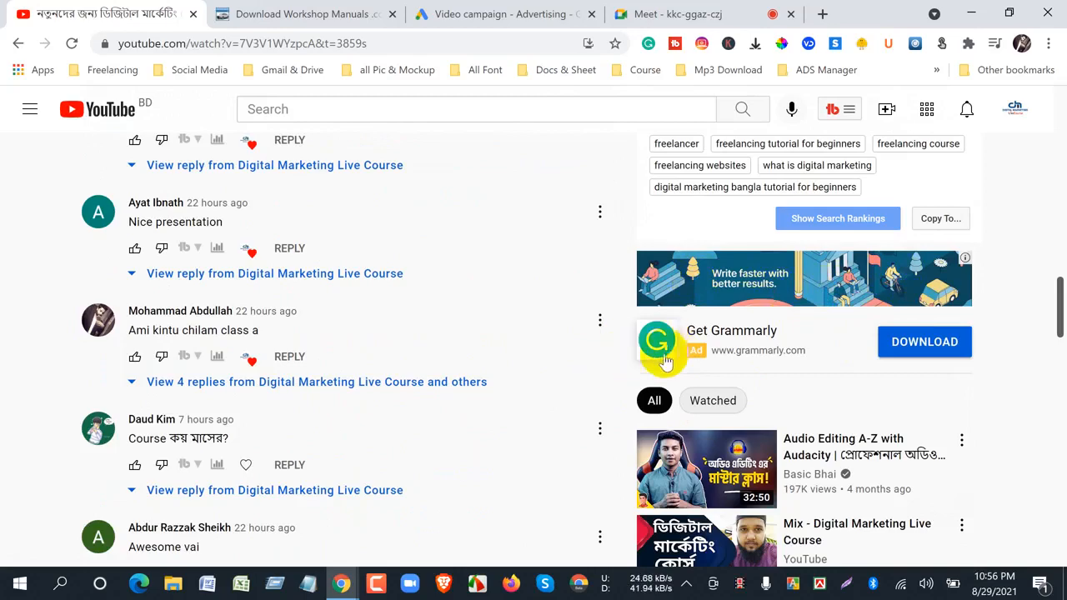
- Return to the Google Ads campaign form and set the companion banner to Upload an image
click(488, 15)
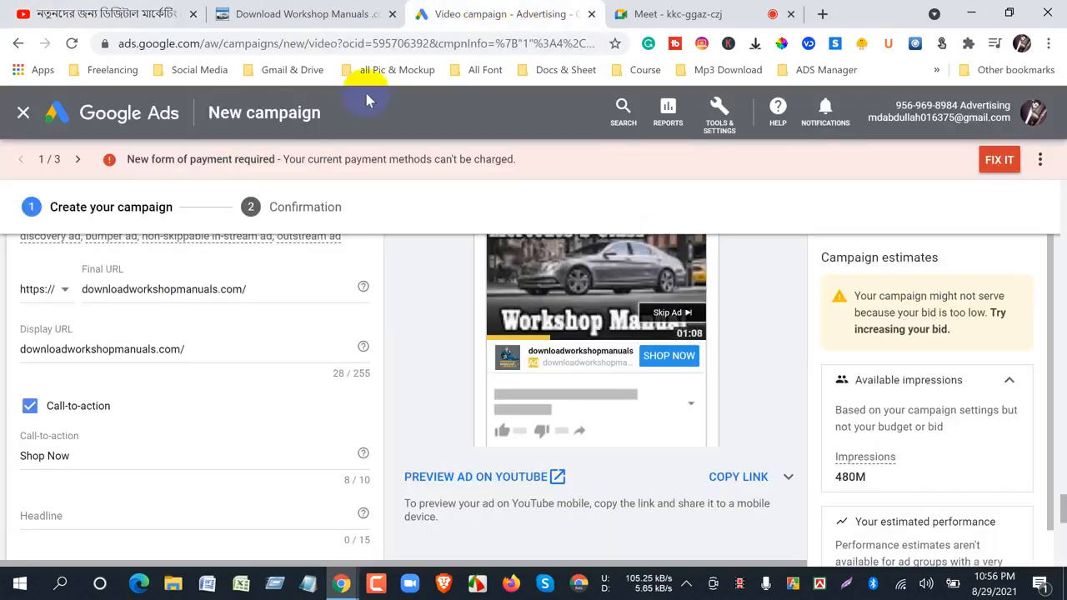
scroll(82, 446, down, 3)
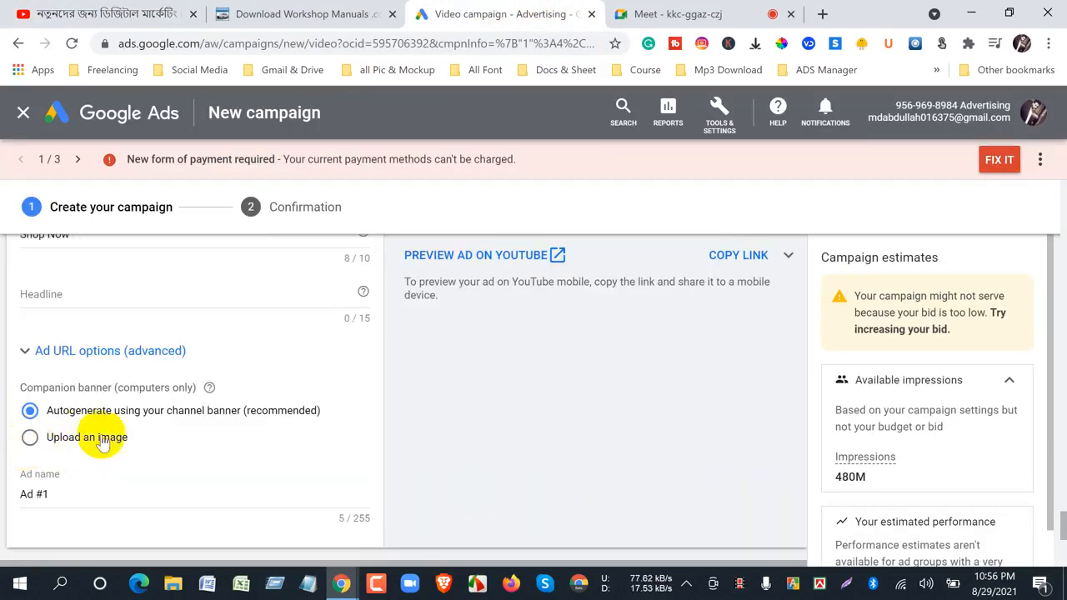
click(50, 442)
scroll(72, 369, down, 3)
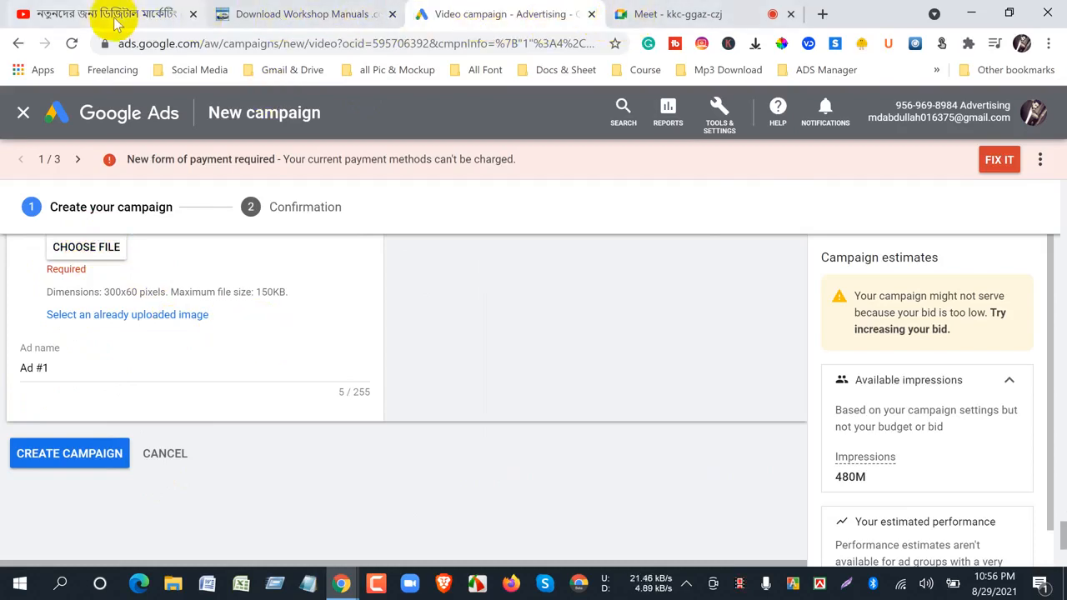
- Compare the Grammarly ad on YouTube with the ad preview and the banner upload requirements in Google Ads
click(83, 16)
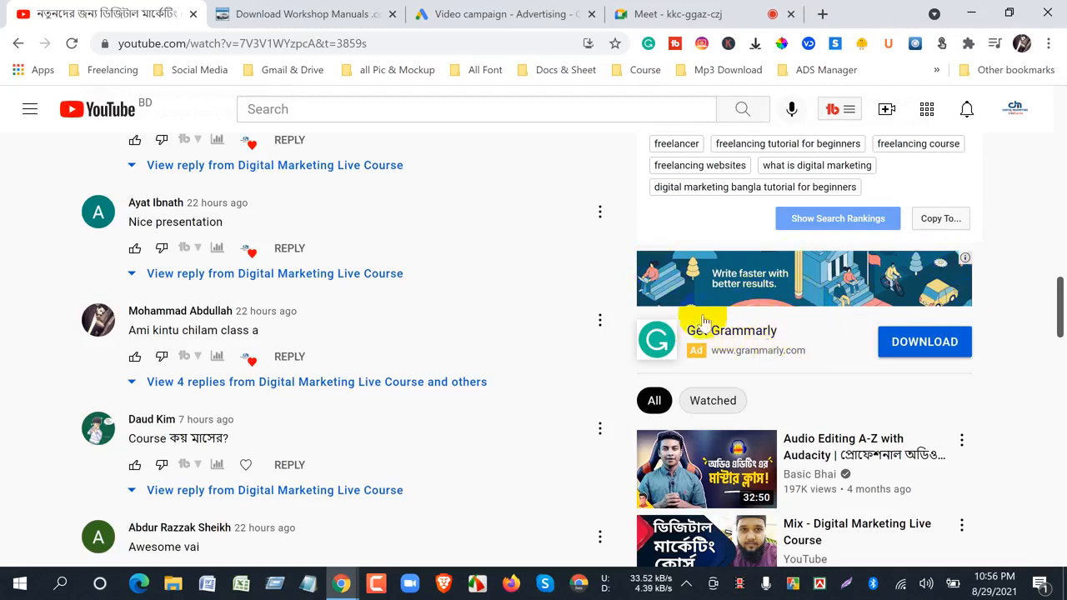
scroll(508, 465, up, 15)
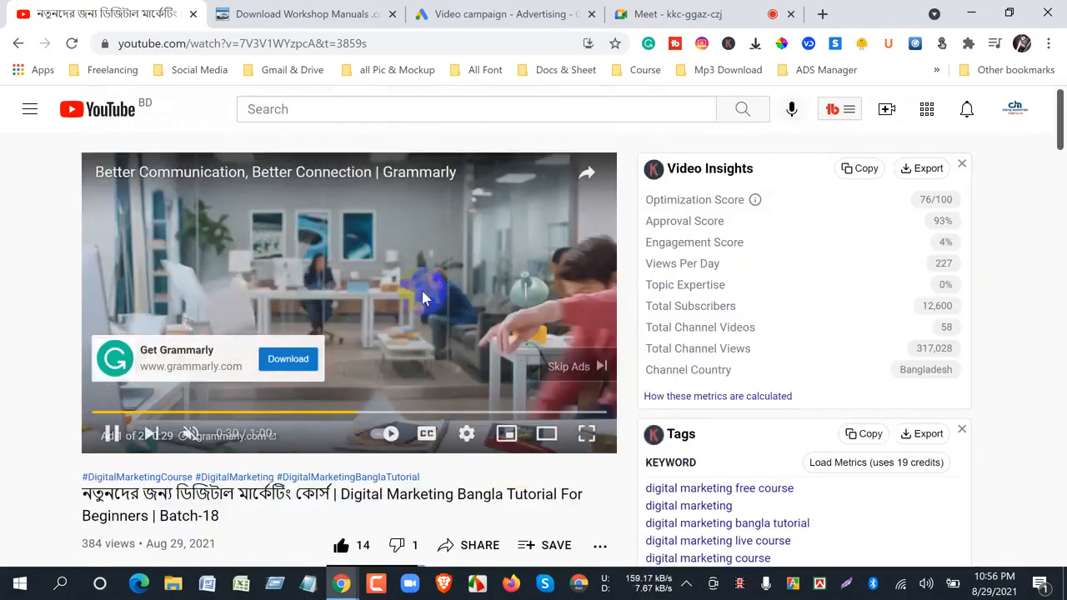
click(489, 25)
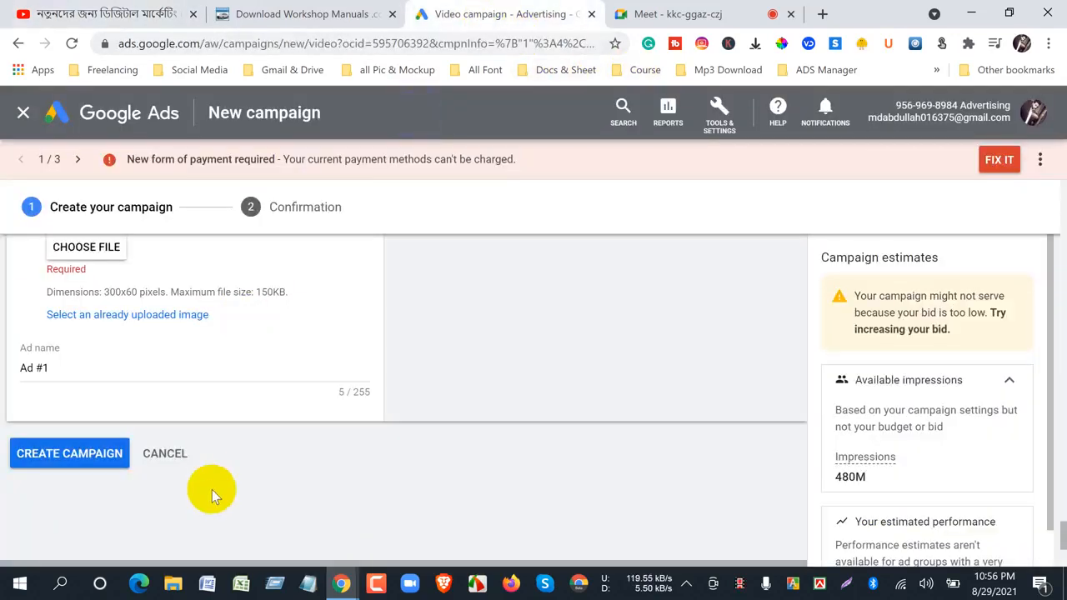
scroll(212, 489, up, 10)
scroll(439, 490, down, 3)
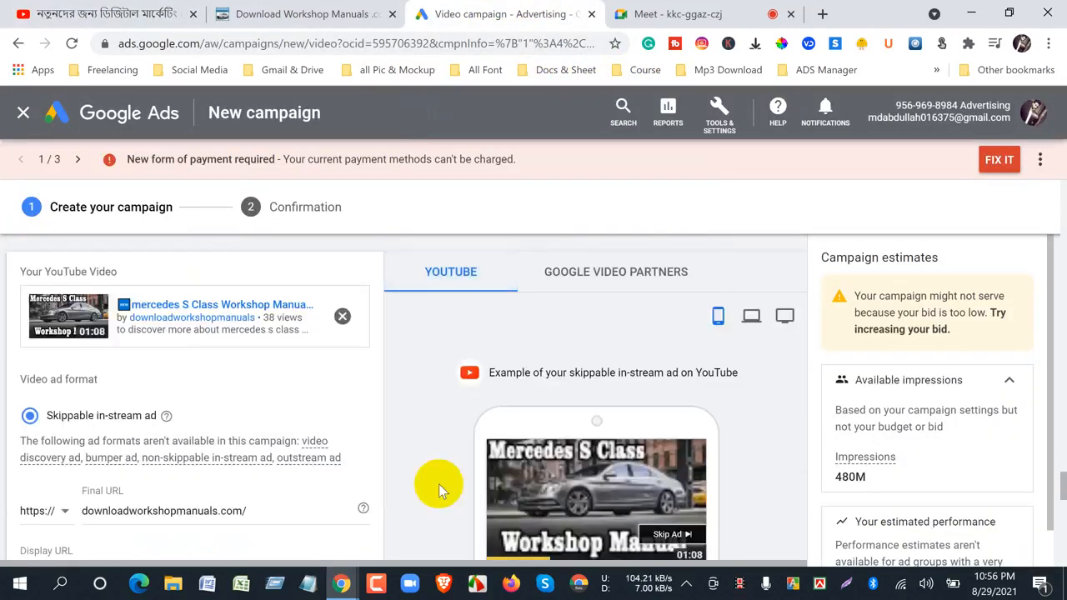
scroll(447, 453, down, 6)
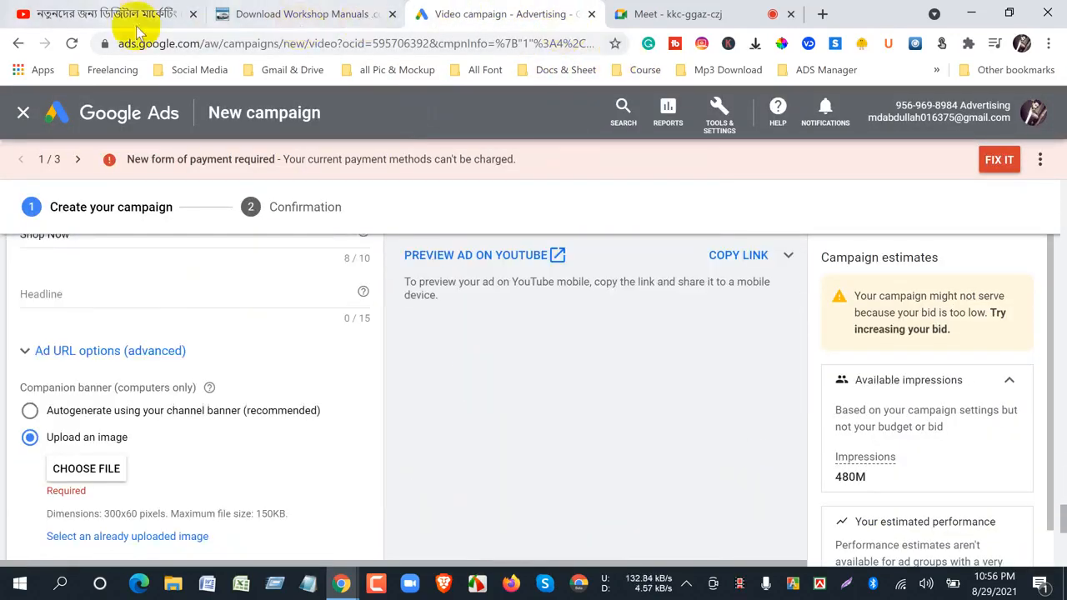
- Go back to the YouTube video page and locate the Grammarly companion banner beside the comments
click(66, 14)
scroll(796, 481, down, 3)
scroll(796, 481, down, 4)
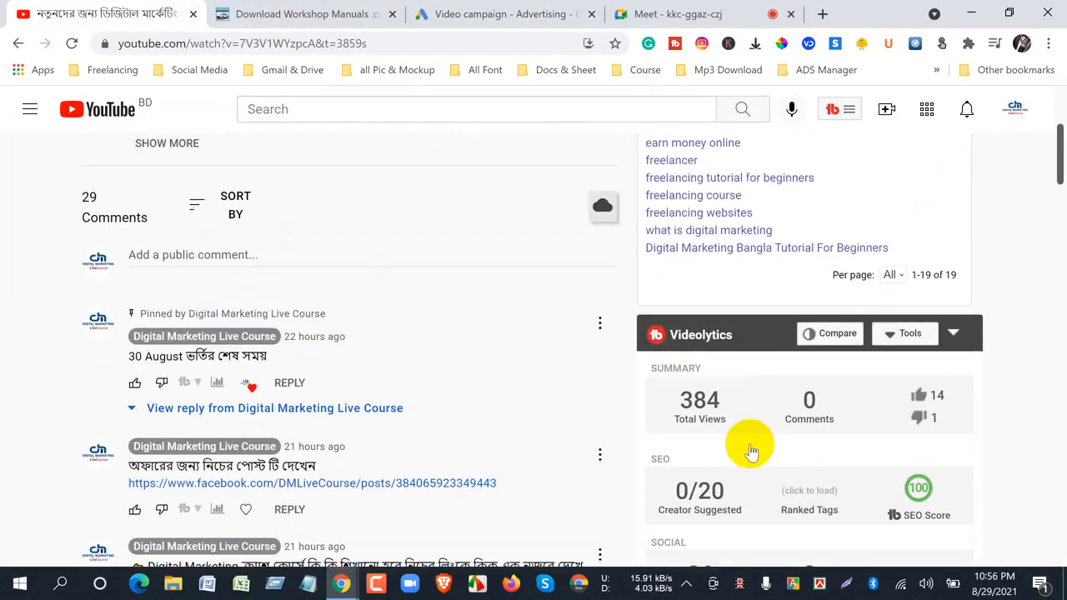
scroll(793, 458, down, 5)
scroll(799, 469, down, 4)
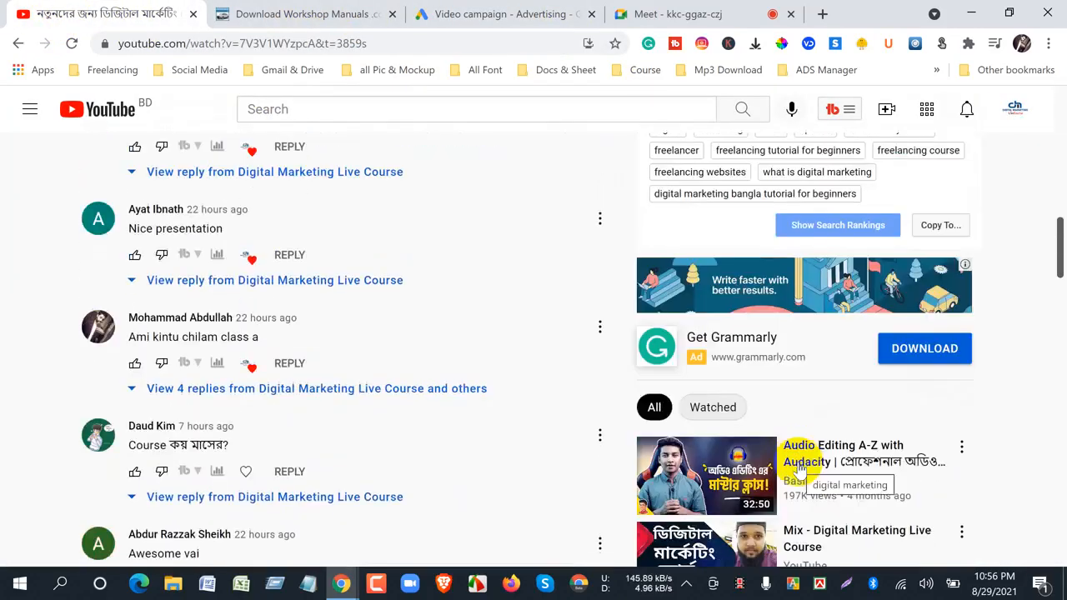
- Return to Google Ads and set the companion banner to autogenerate using the channel banner
click(477, 18)
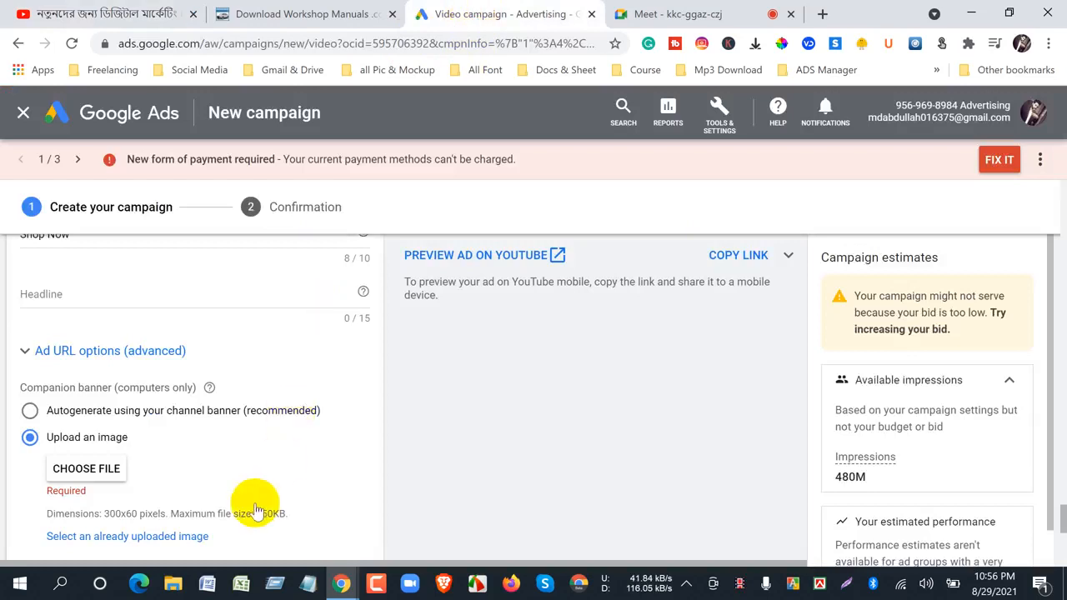
scroll(167, 483, down, 3)
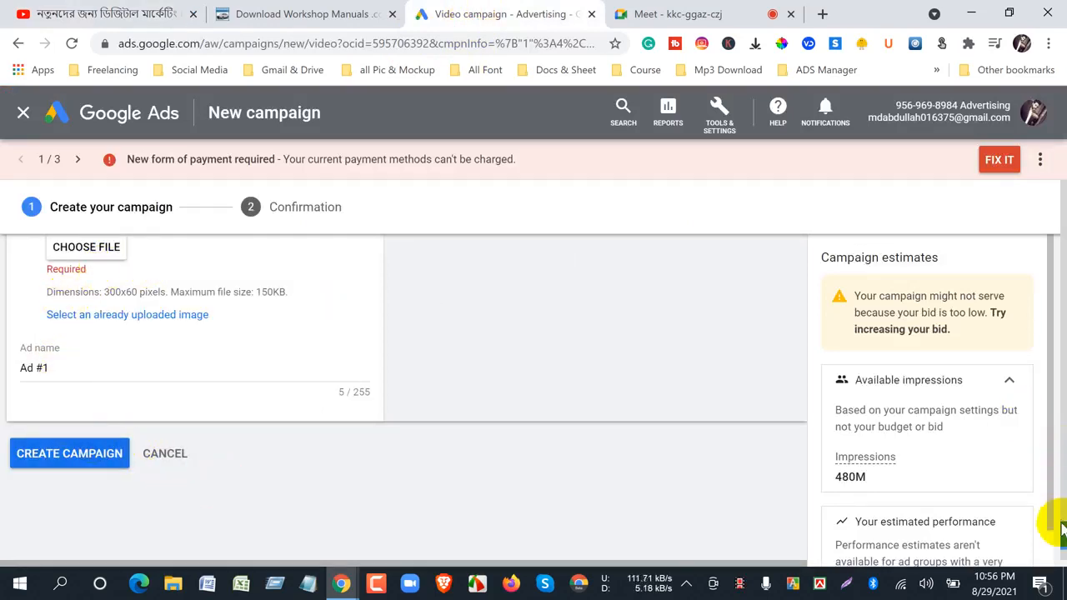
scroll(1058, 526, up, 2)
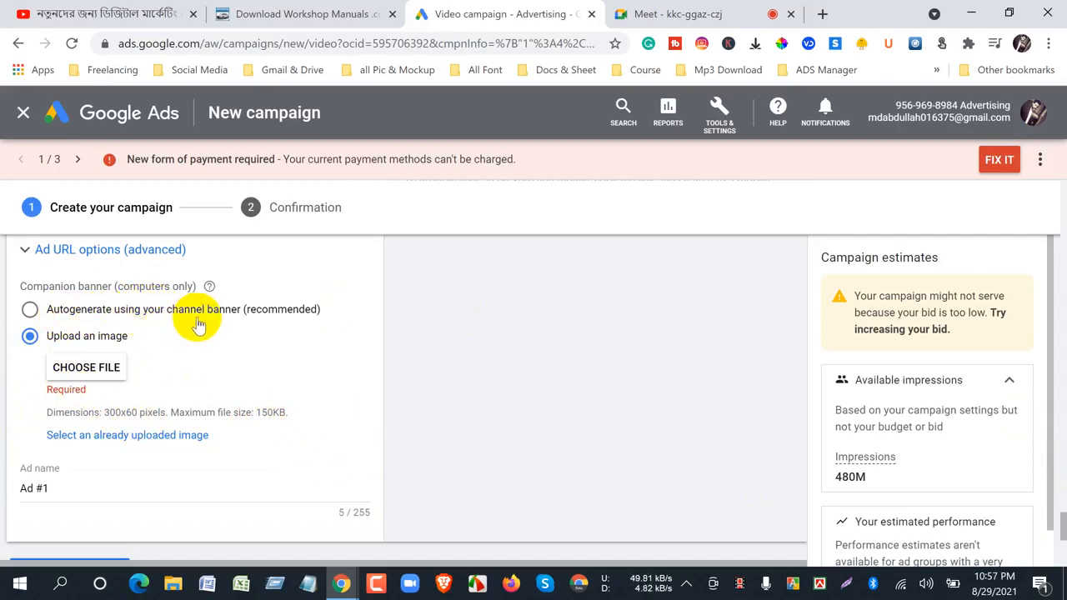
click(30, 310)
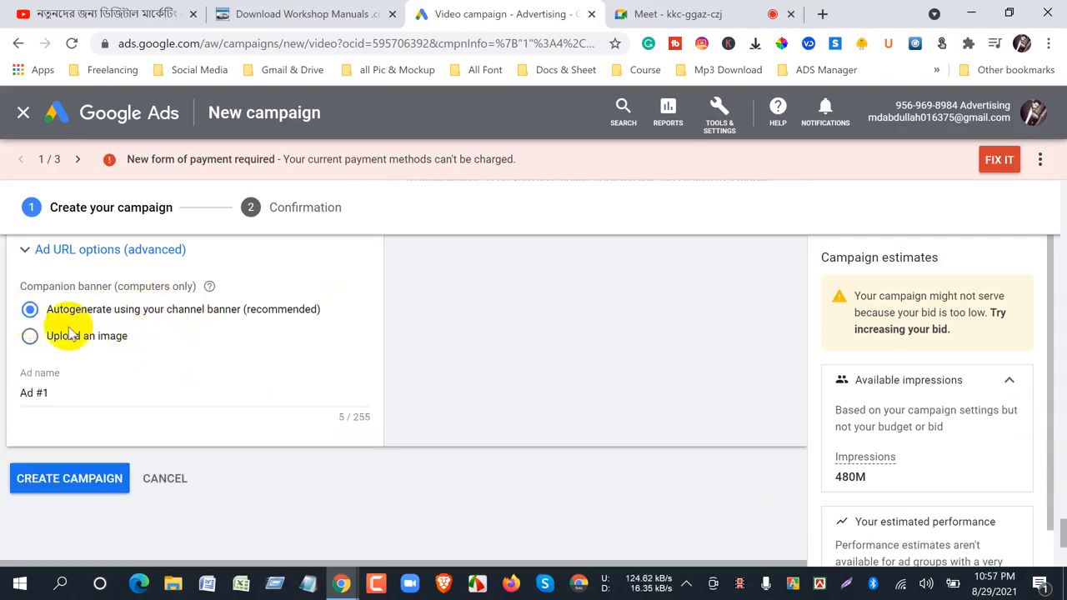
- Switch the YouTube ad preview to the computer view and examine how the skippable in-stream ad is laid out
scroll(393, 509, up, 7)
scroll(393, 509, down, 3)
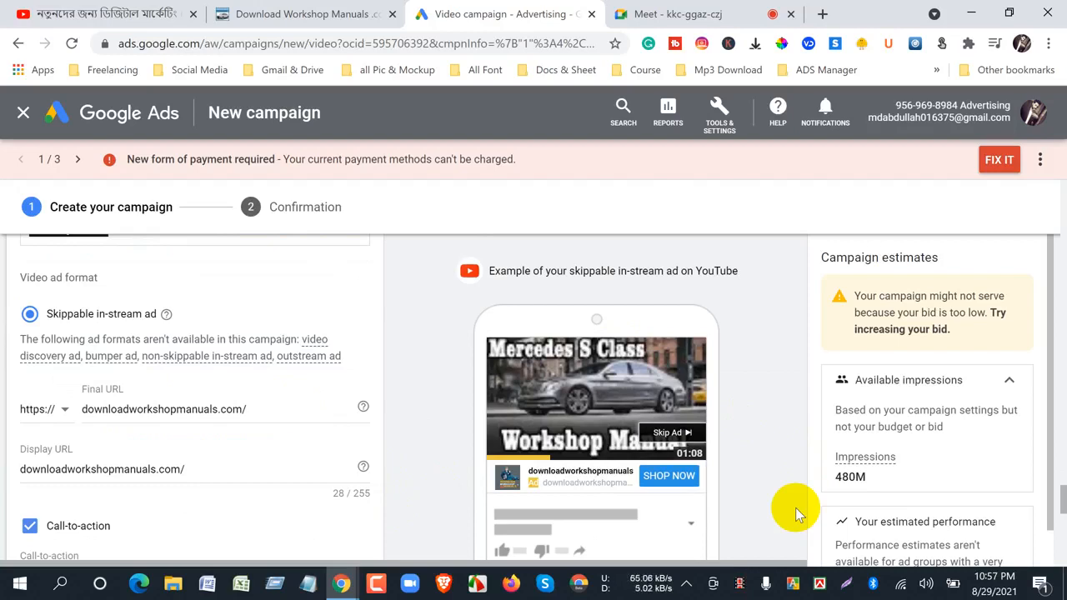
scroll(750, 525, down, 10)
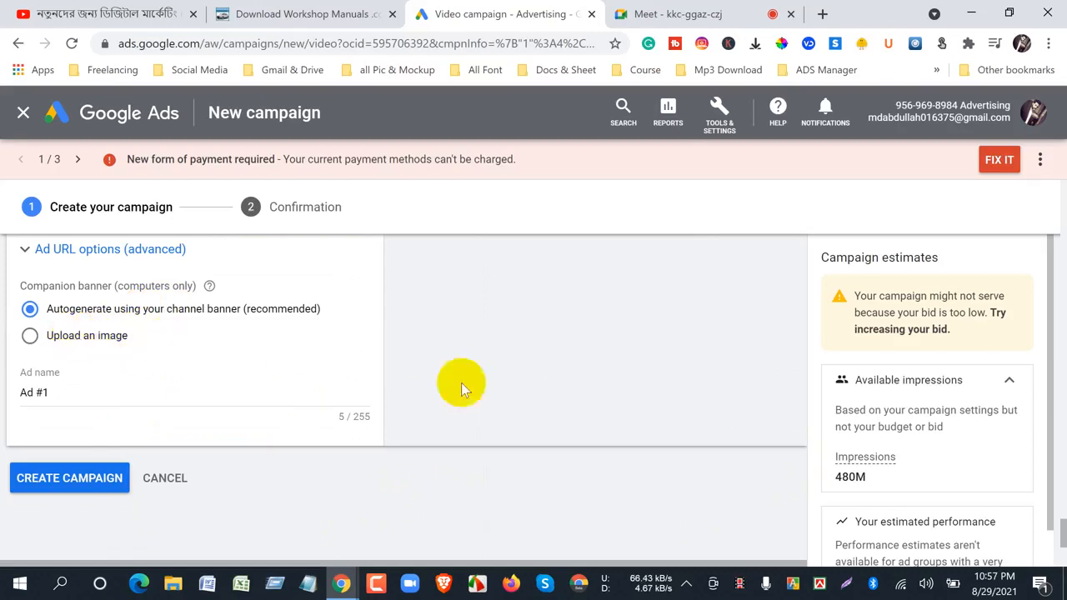
mouse_move(635, 575)
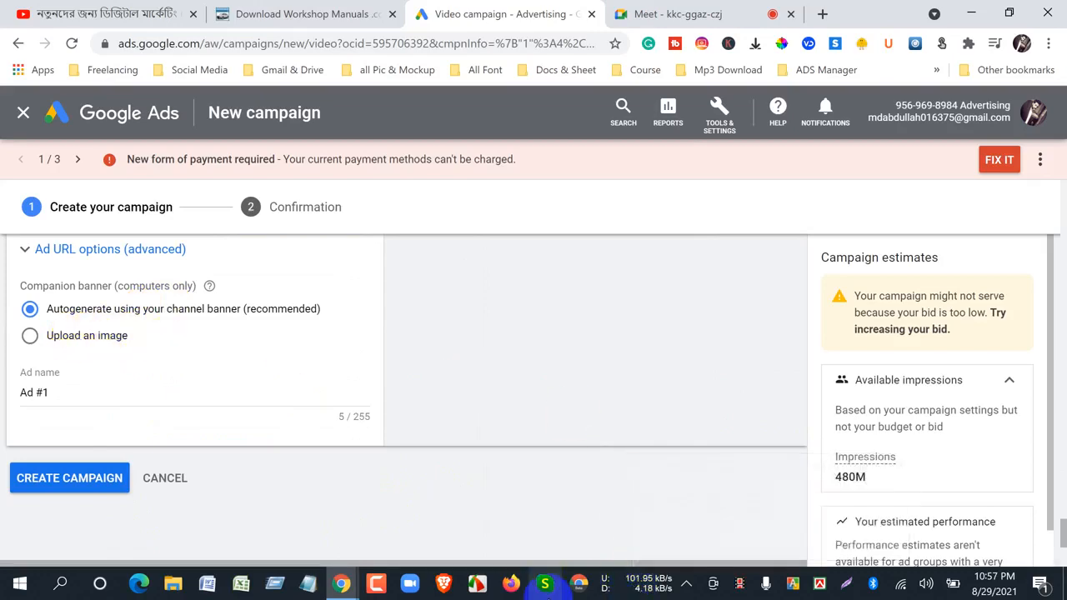
scroll(559, 425, up, 10)
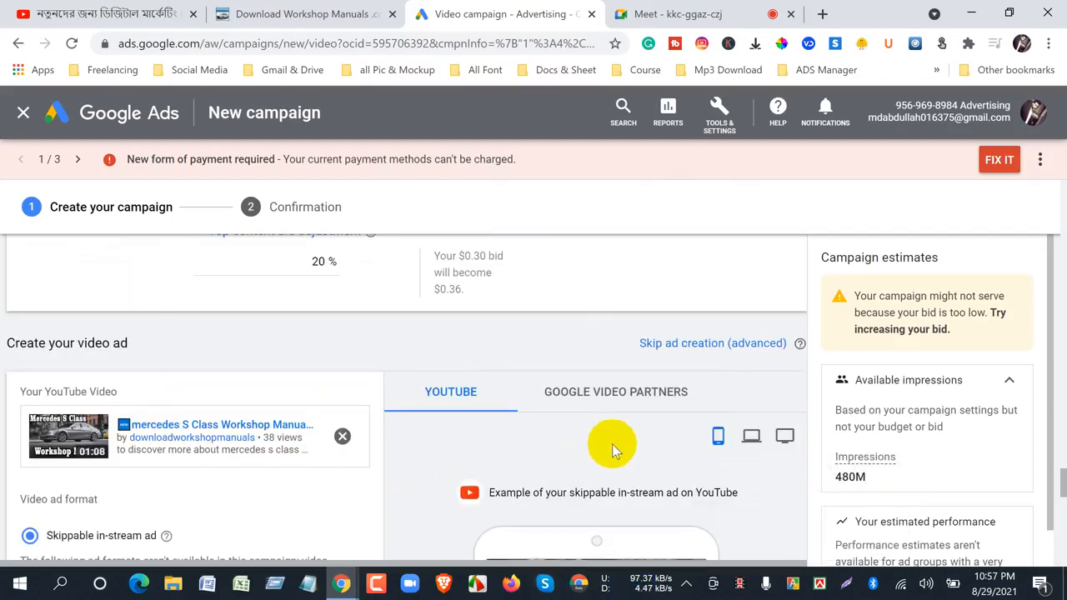
scroll(611, 444, down, 3)
scroll(698, 439, up, 3)
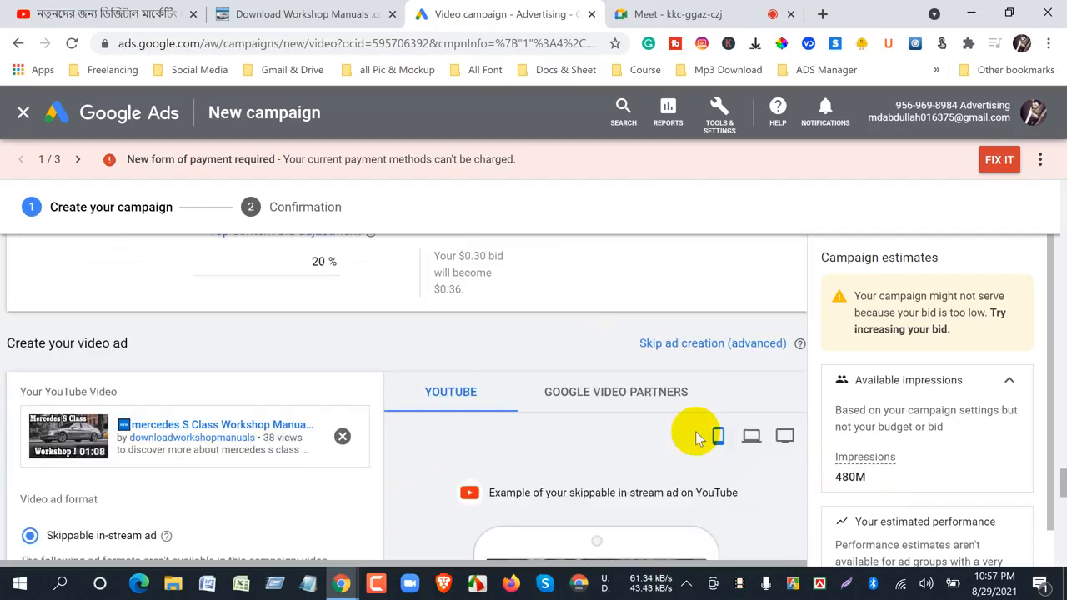
click(750, 437)
scroll(672, 431, down, 5)
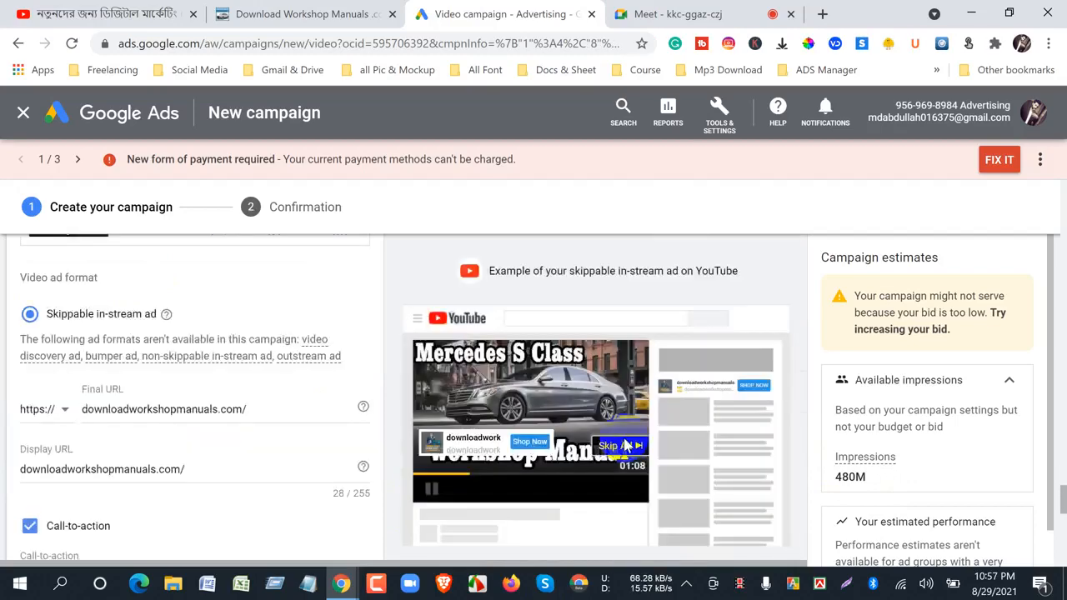
- Switch to the YouTube video page and look through its comments and sidebar for a companion banner
scroll(691, 431, up, 3)
click(104, 13)
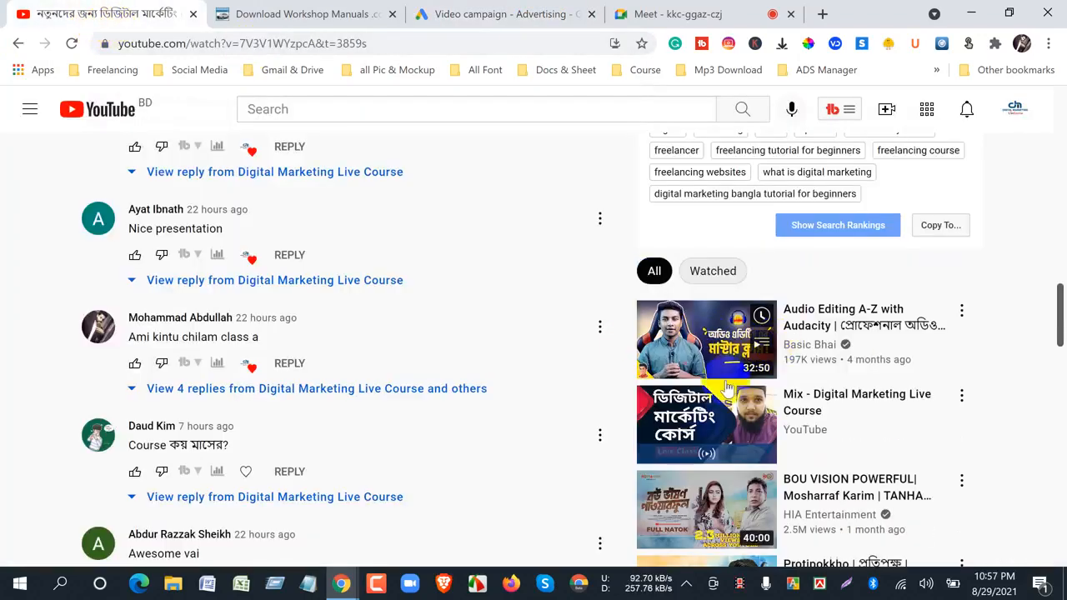
scroll(728, 405, up, 4)
scroll(728, 440, down, 5)
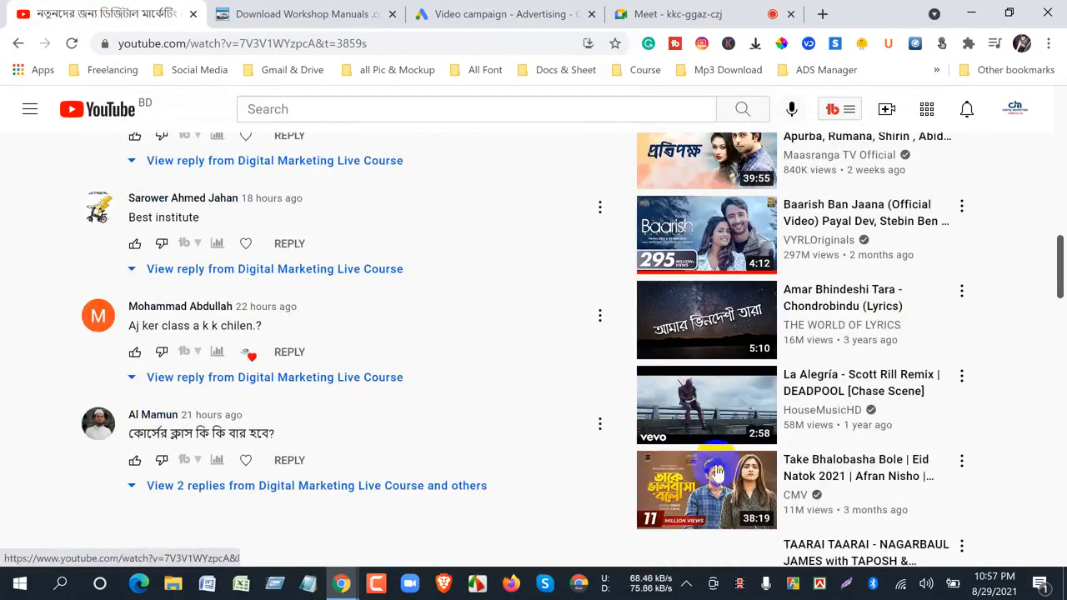
scroll(722, 476, up, 10)
scroll(691, 464, up, 4)
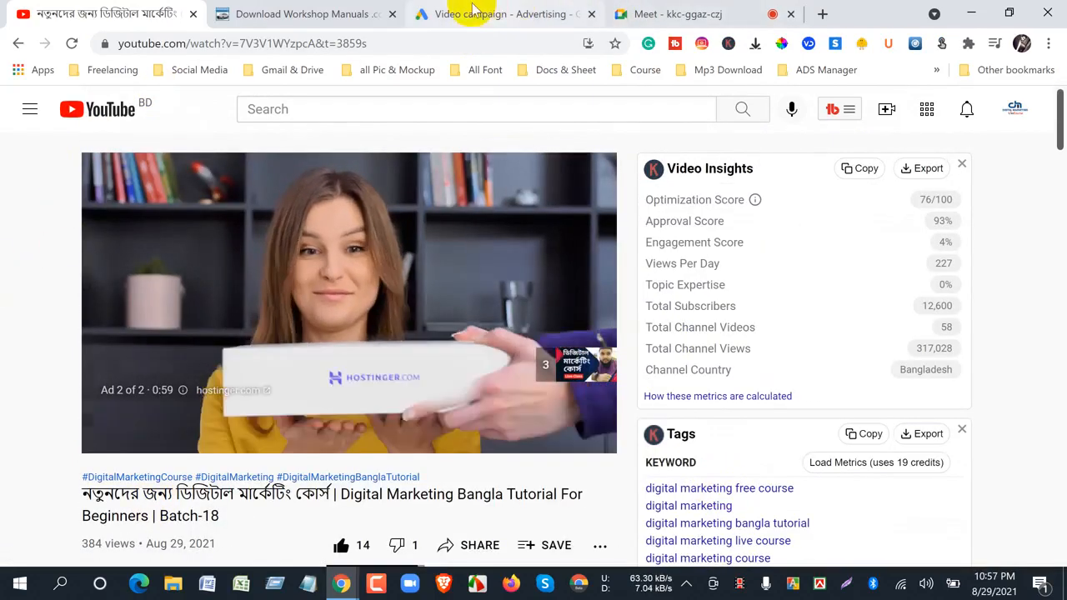
- Return to Google Ads and recheck the ad's Shop Now call-to-action, companion banner setting and preview
click(471, 14)
scroll(154, 463, down, 3)
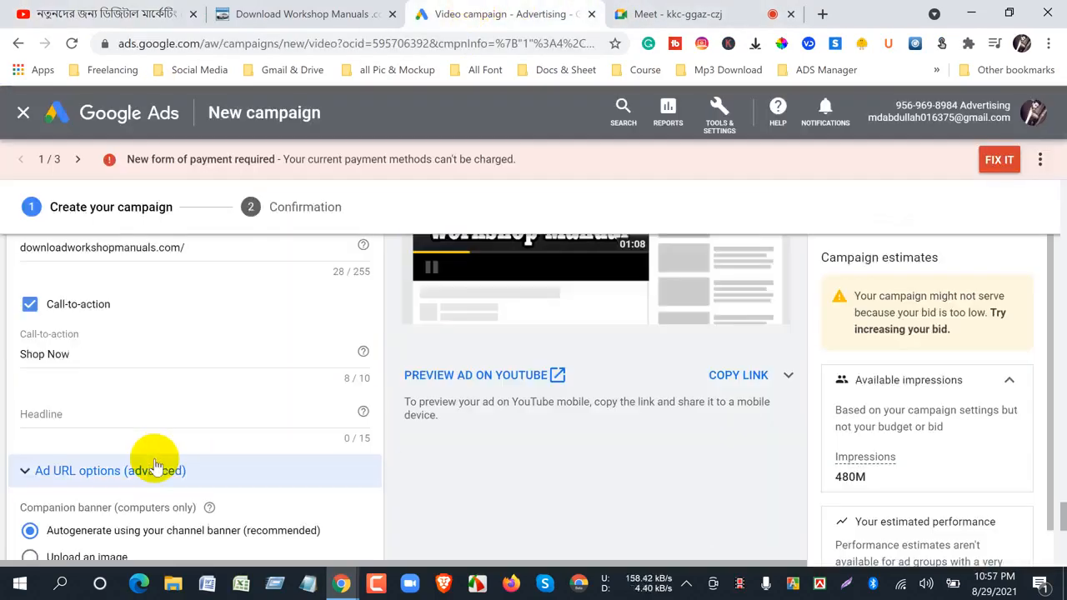
scroll(154, 467, up, 3)
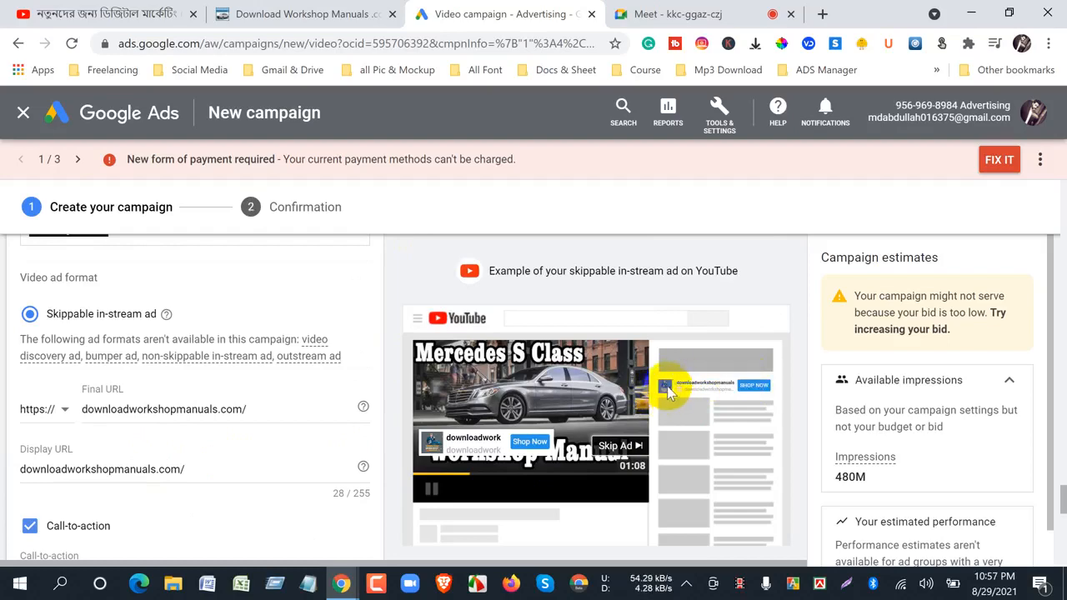
scroll(592, 492, down, 5)
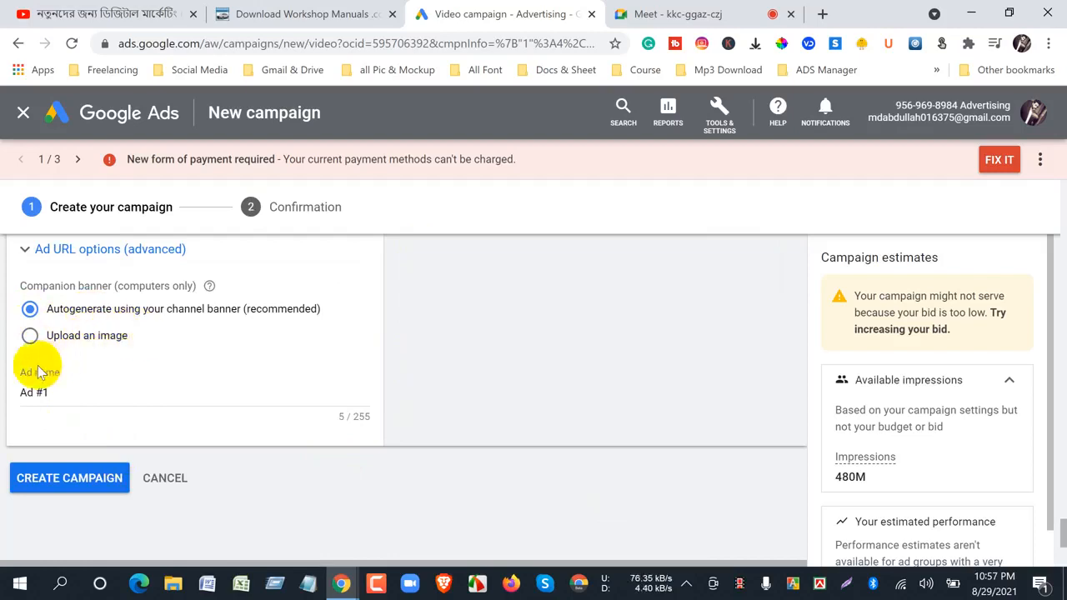
- Create the campaign, continue to it and open the mercedes s class ad group's ads
click(69, 478)
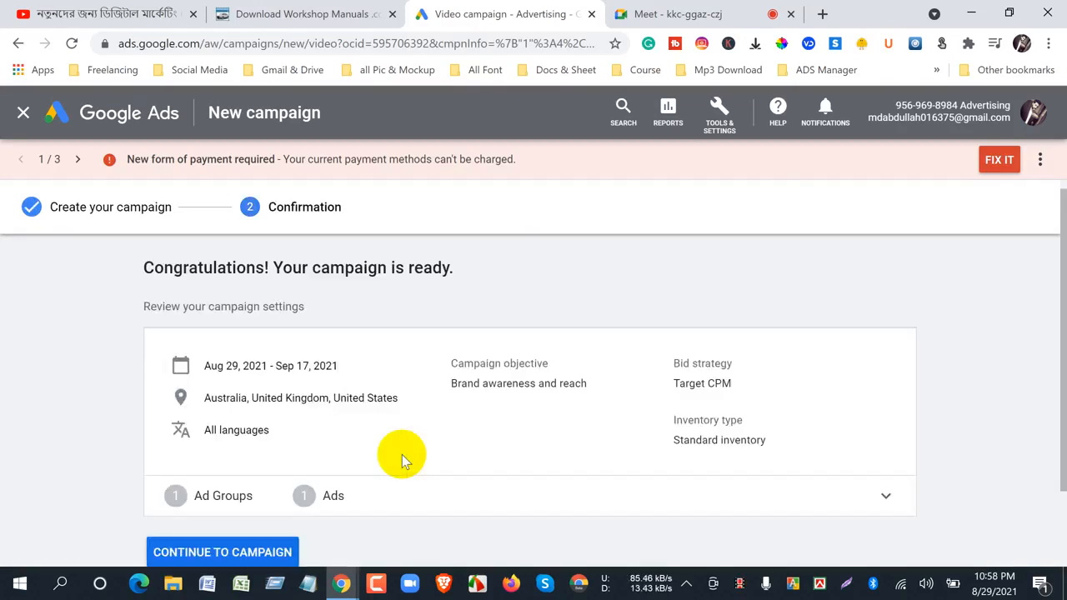
click(211, 554)
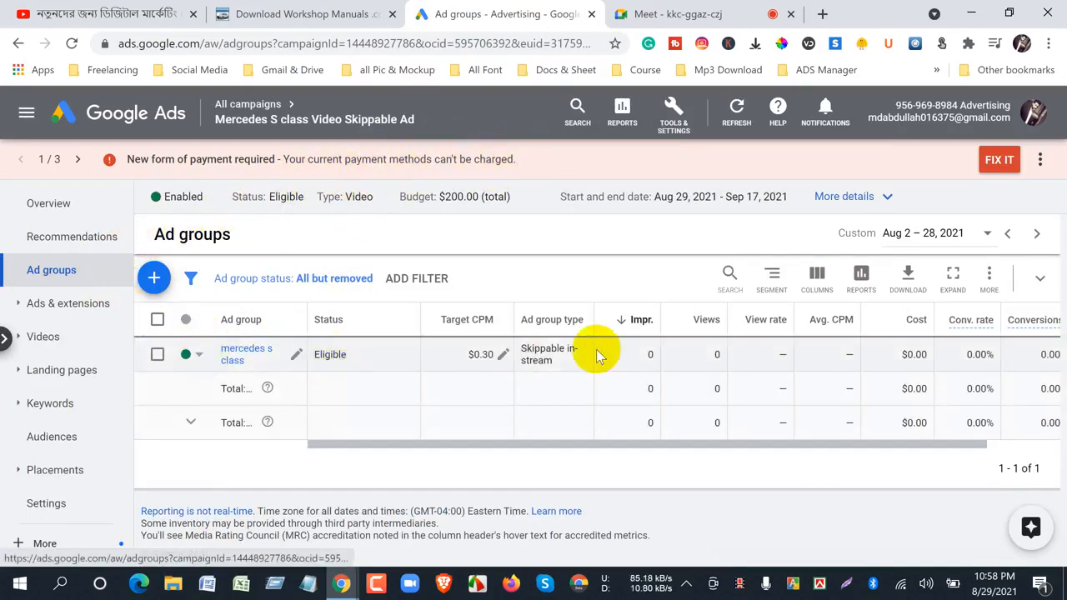
click(236, 354)
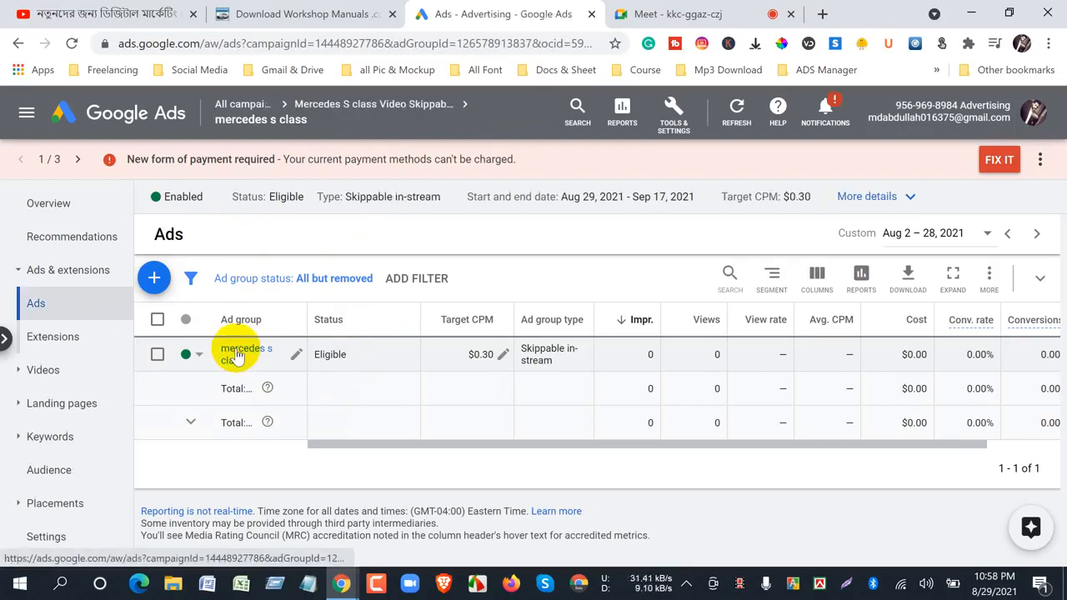
click(236, 356)
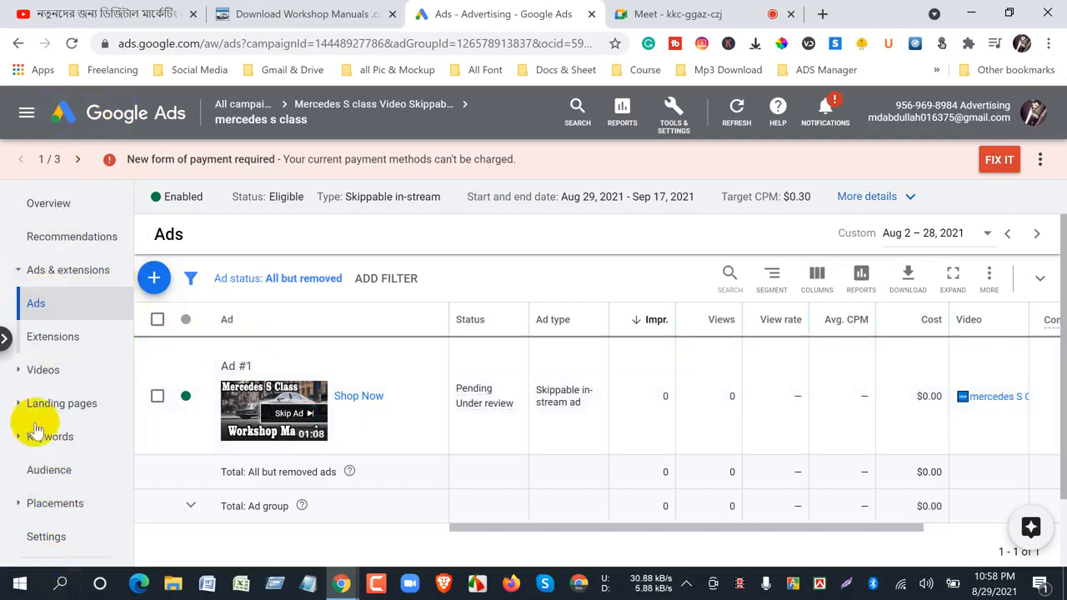
- Go to the all-campaigns overview and examine the notice about the form of payment
click(104, 117)
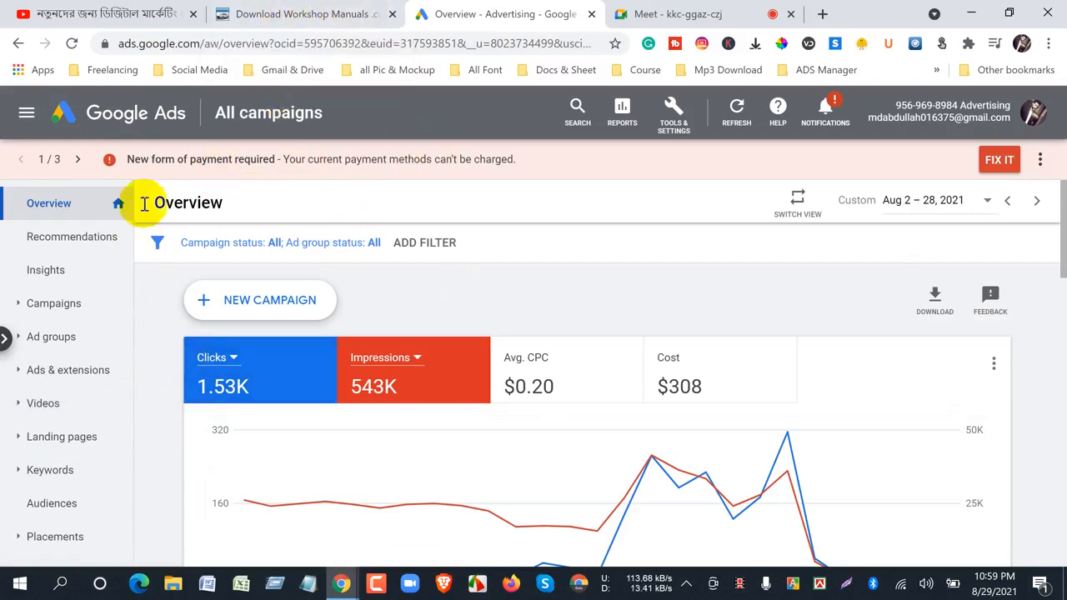
drag(127, 165, 500, 165)
click(505, 302)
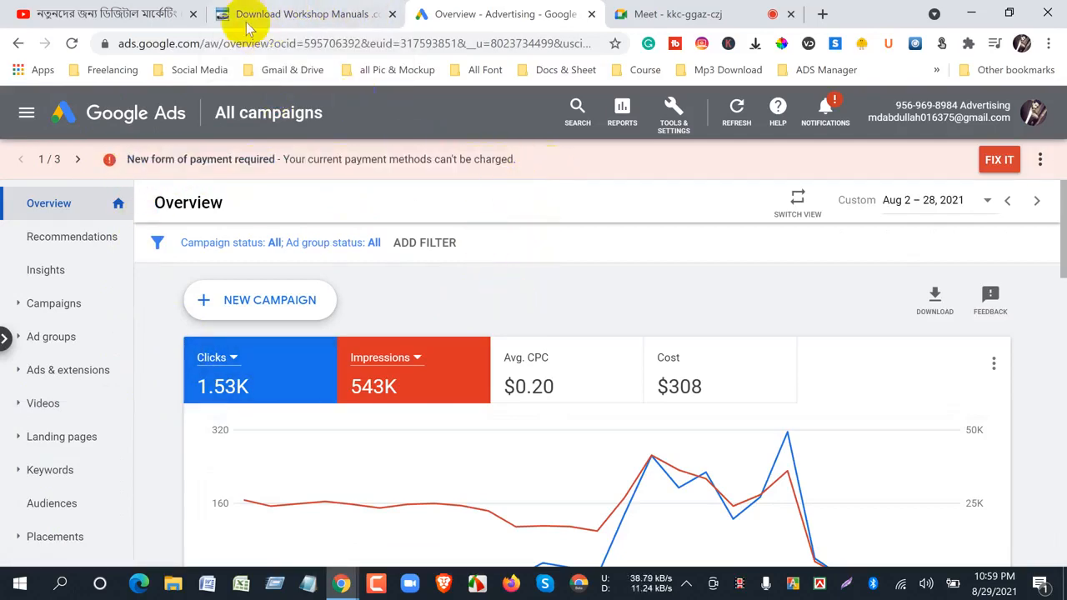
- Switch to the Google Meet call, admit the two people asking to join and bring up the earliest chat messages
click(677, 14)
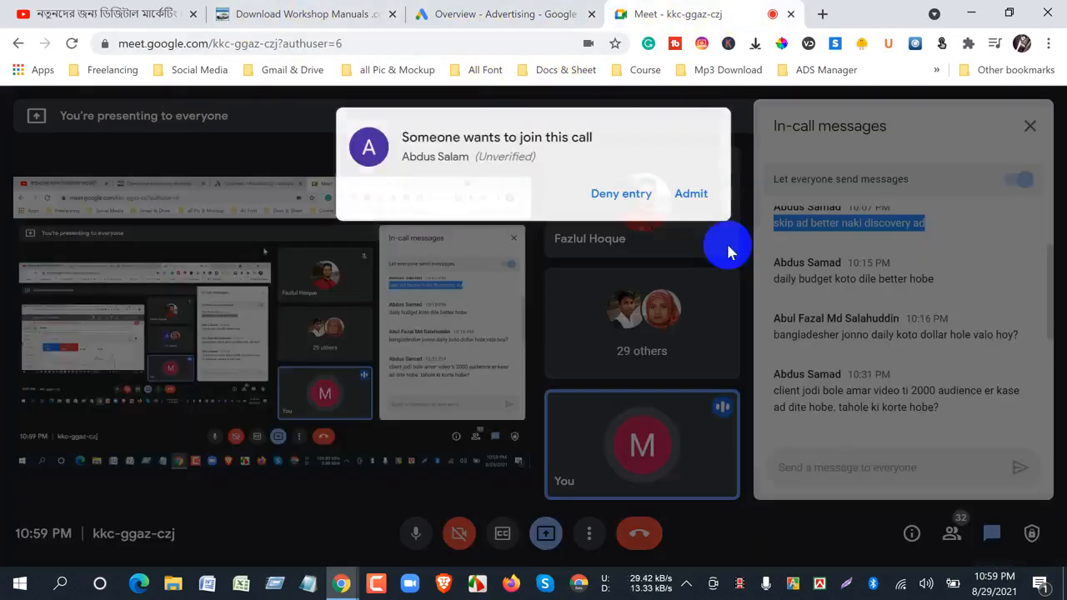
key(Return)
scroll(858, 389, up, 1)
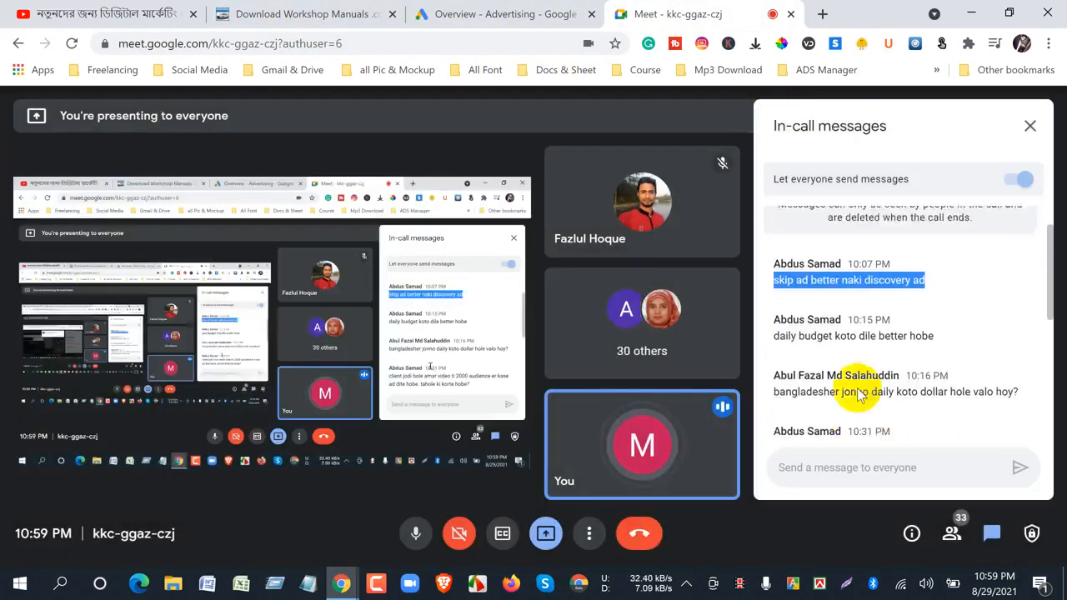
scroll(859, 400, down, 3)
scroll(845, 361, up, 5)
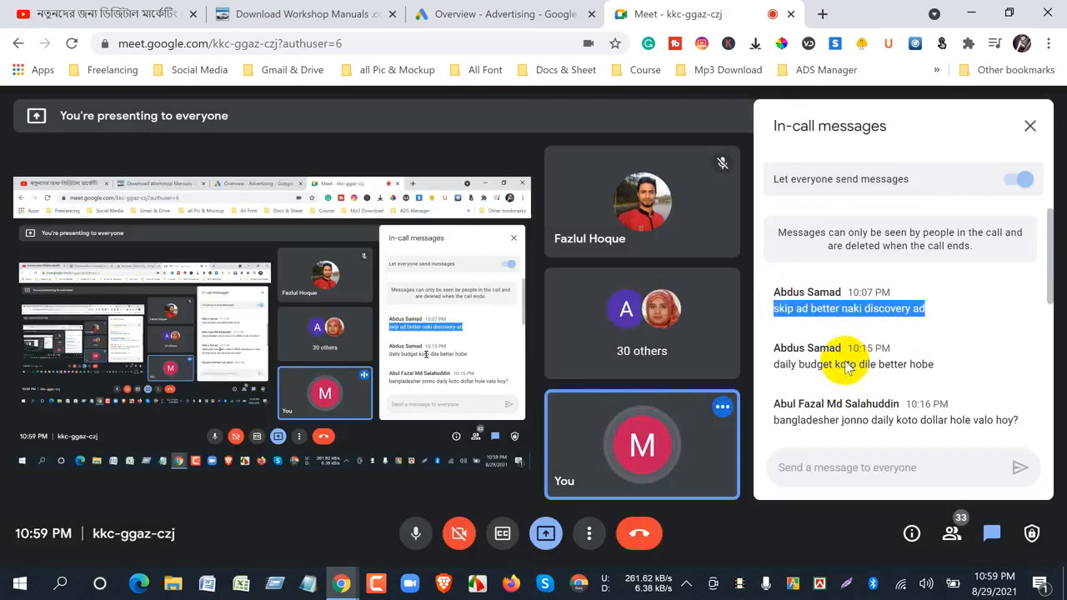
click(931, 304)
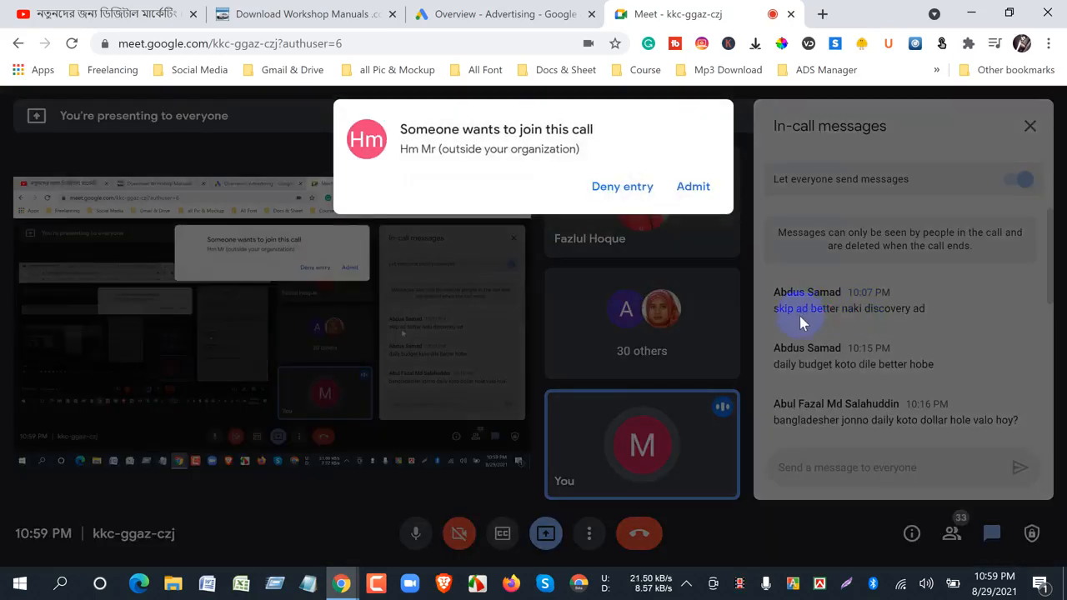
key(Return)
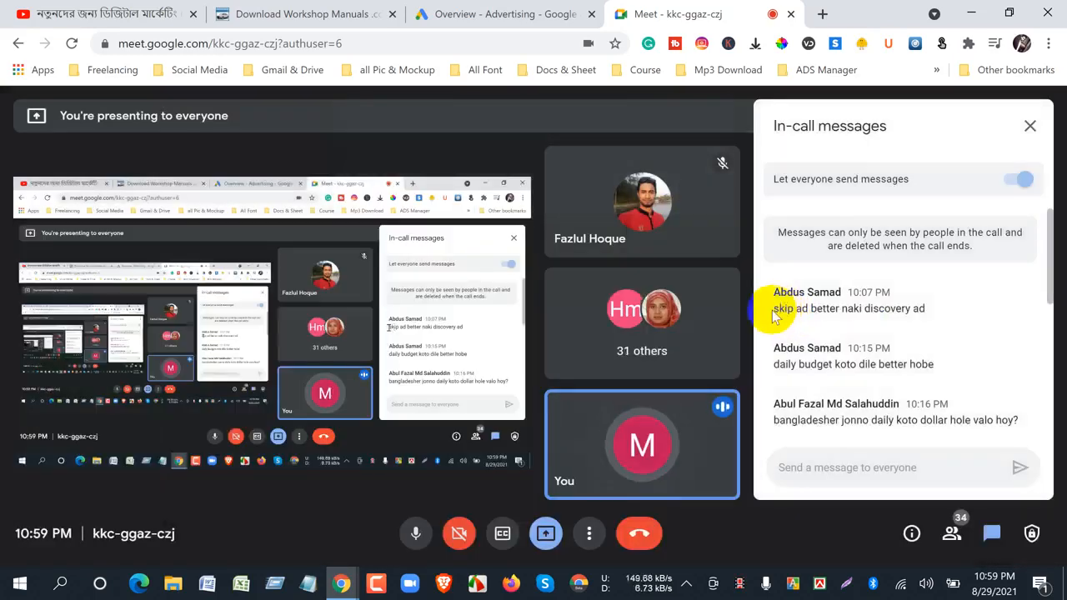
- Highlight the chat questions about skip versus discovery ads and the daily budget, and read the messages that follow
drag(773, 312, 923, 325)
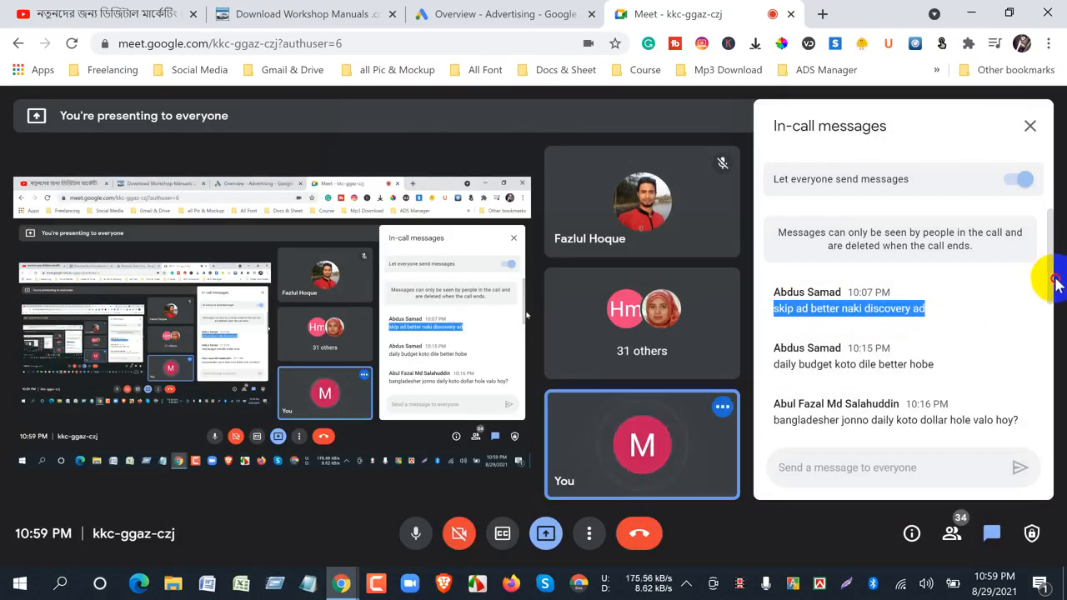
click(933, 364)
triple_click(774, 365)
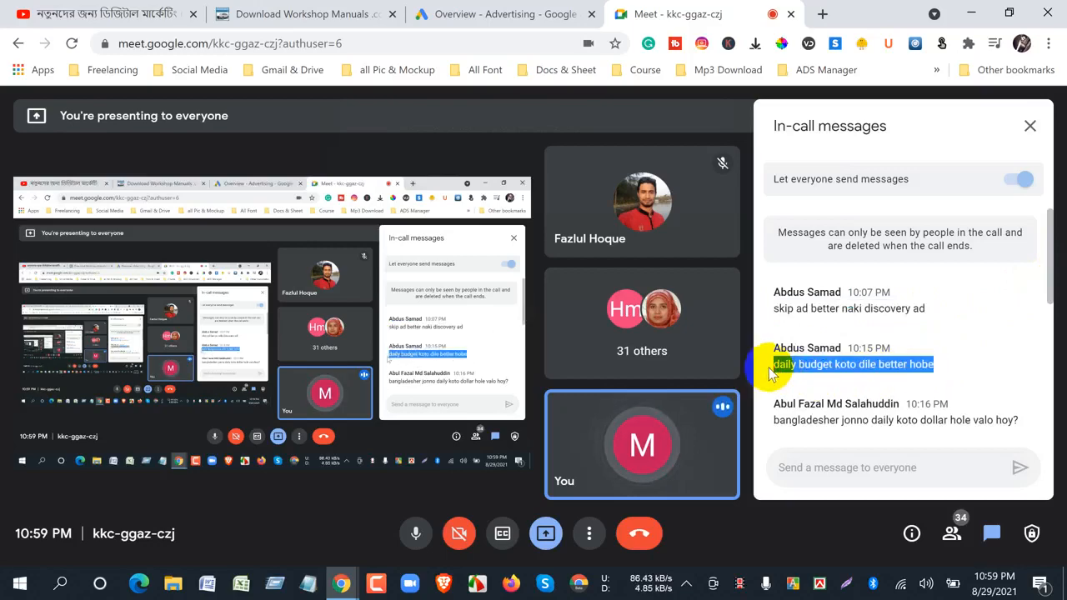
drag(1050, 289, 1041, 354)
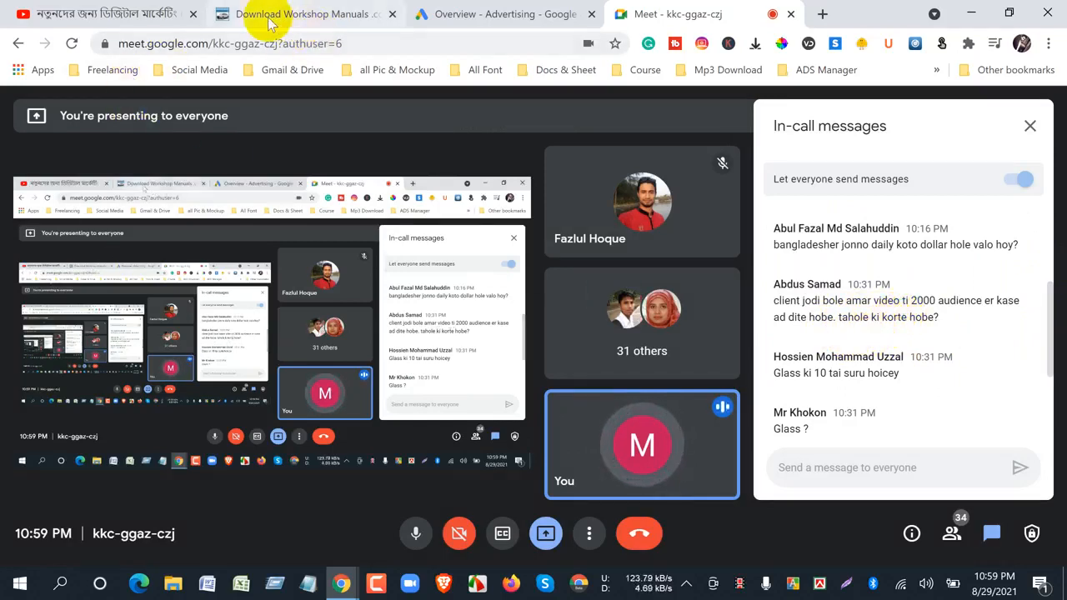
- Look at the Google Ads campaigns overview and the downloadworkshopmanuals.com website
click(467, 17)
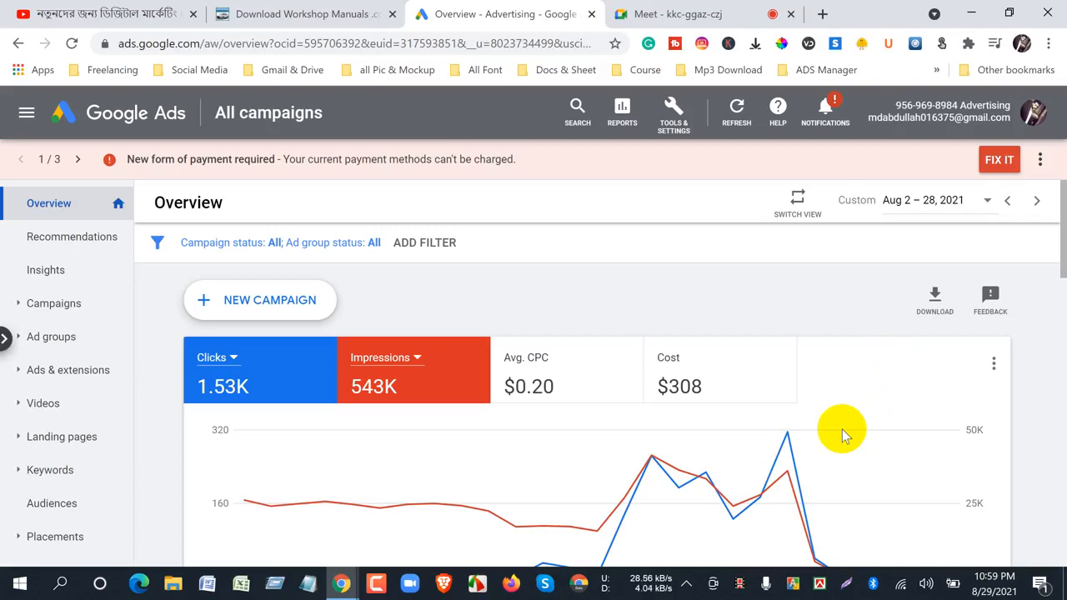
click(250, 15)
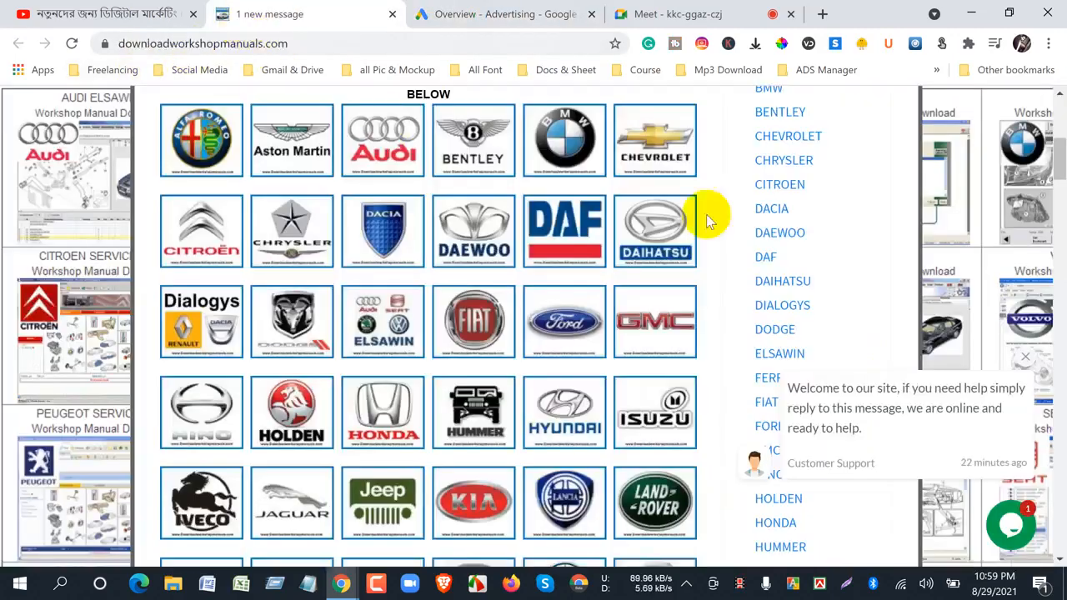
click(508, 17)
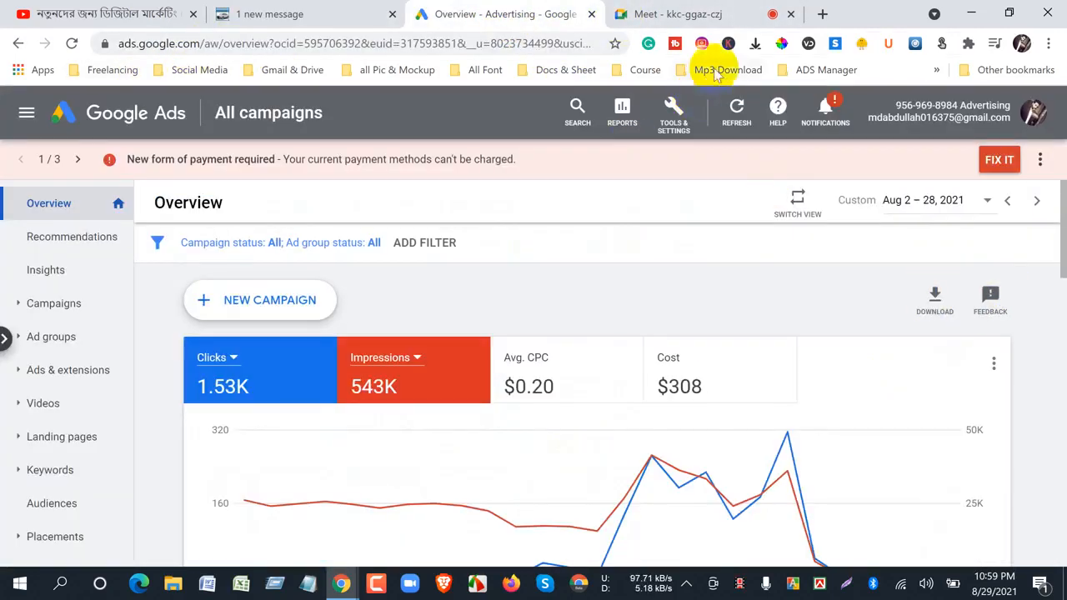
- Return to the Meet chat, highlight "2000 audience" in the client question and read down to the newest messages
click(625, 14)
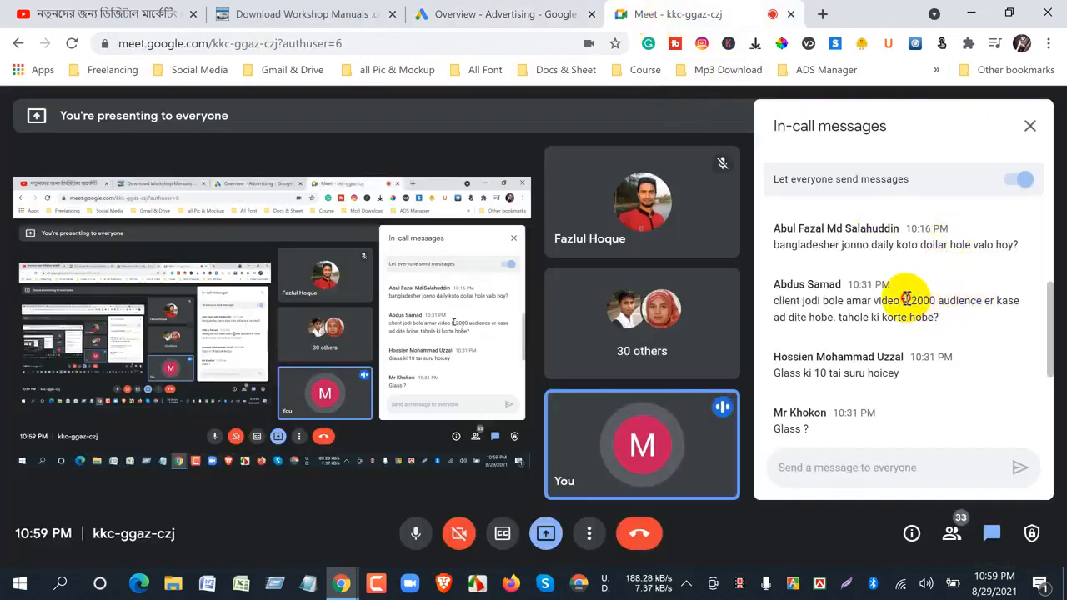
drag(906, 299, 976, 305)
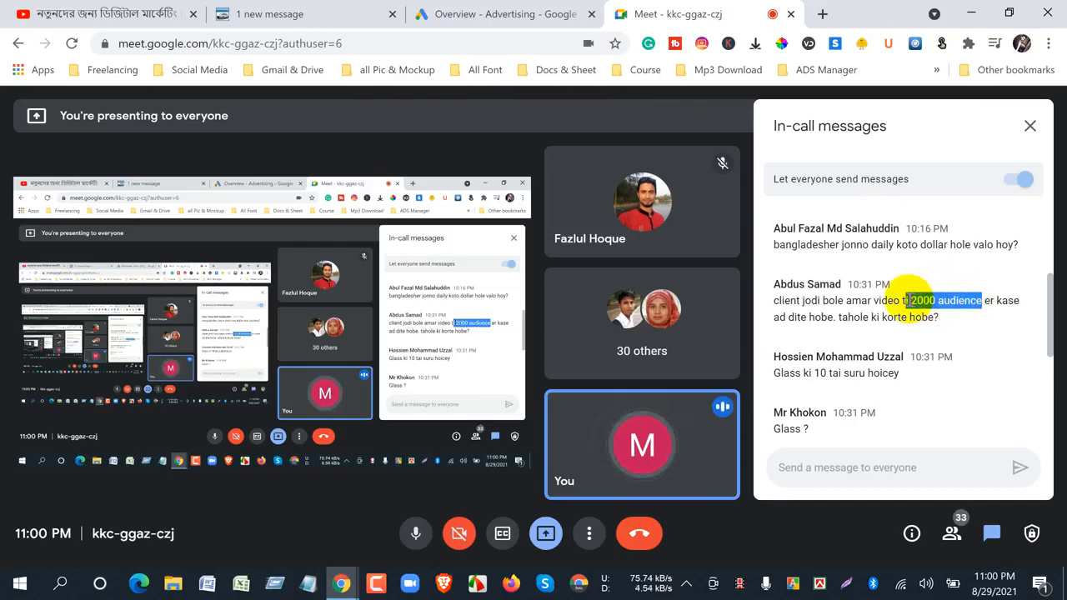
click(924, 305)
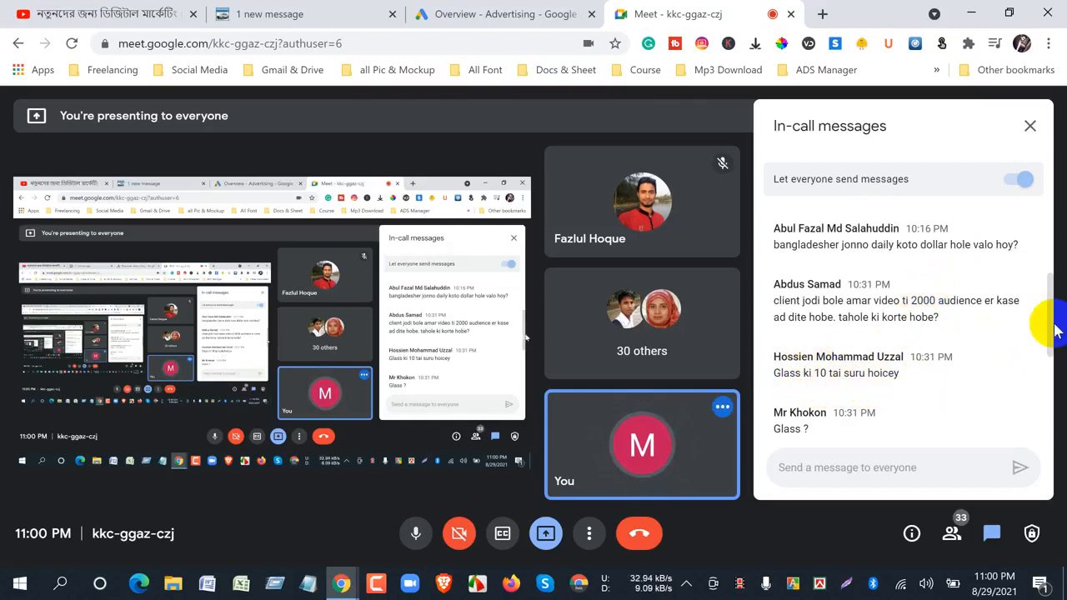
scroll(879, 405, down, 2)
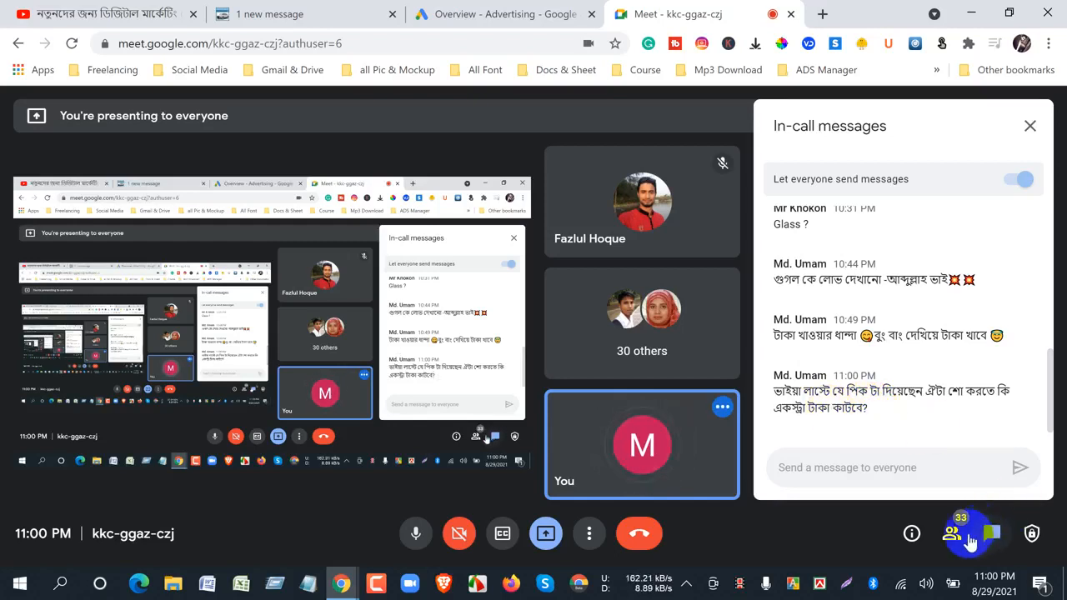
- View the call's participant list, return to the chat and highlight the newest question about extra charges for showing the picture
click(960, 543)
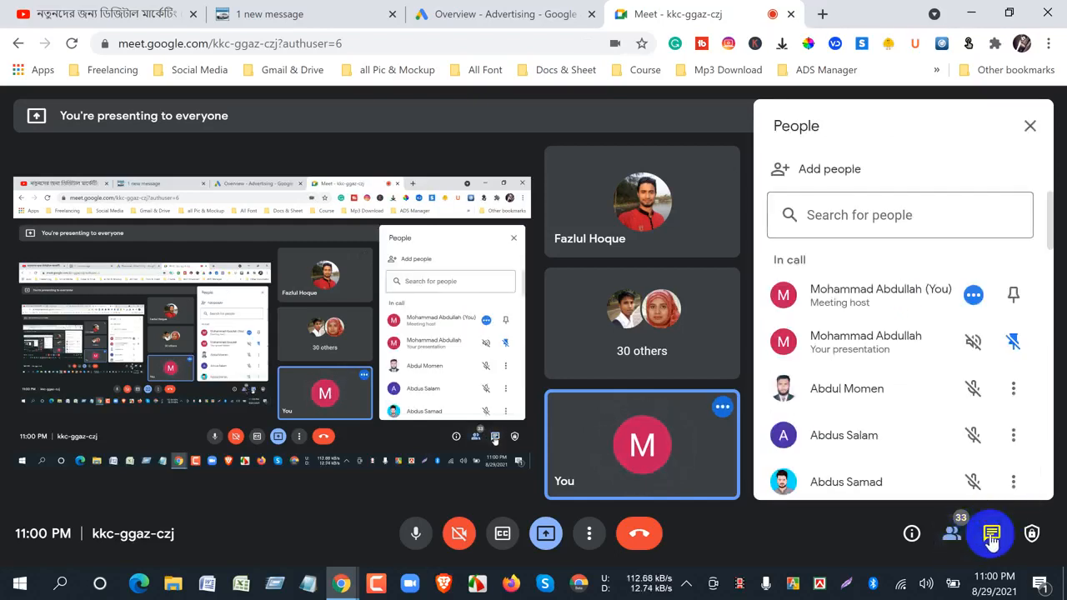
click(990, 537)
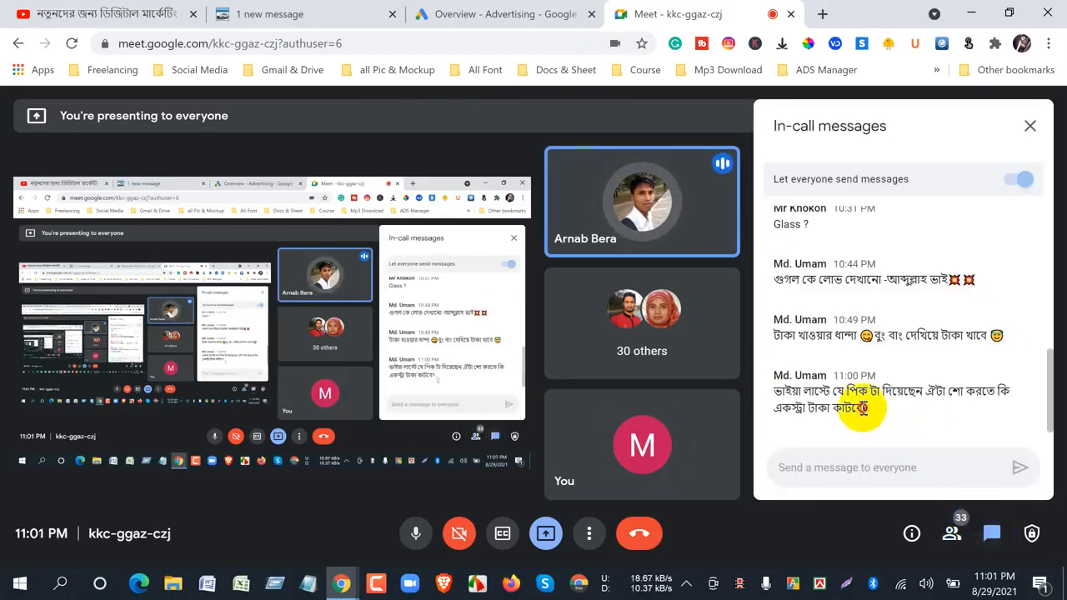
drag(871, 410, 777, 404)
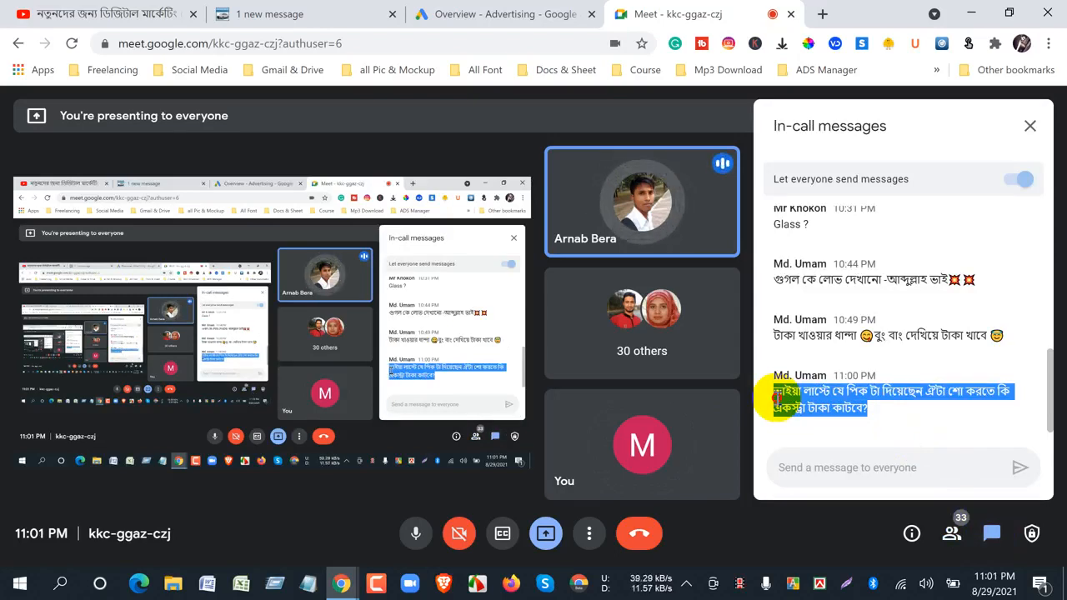
click(800, 467)
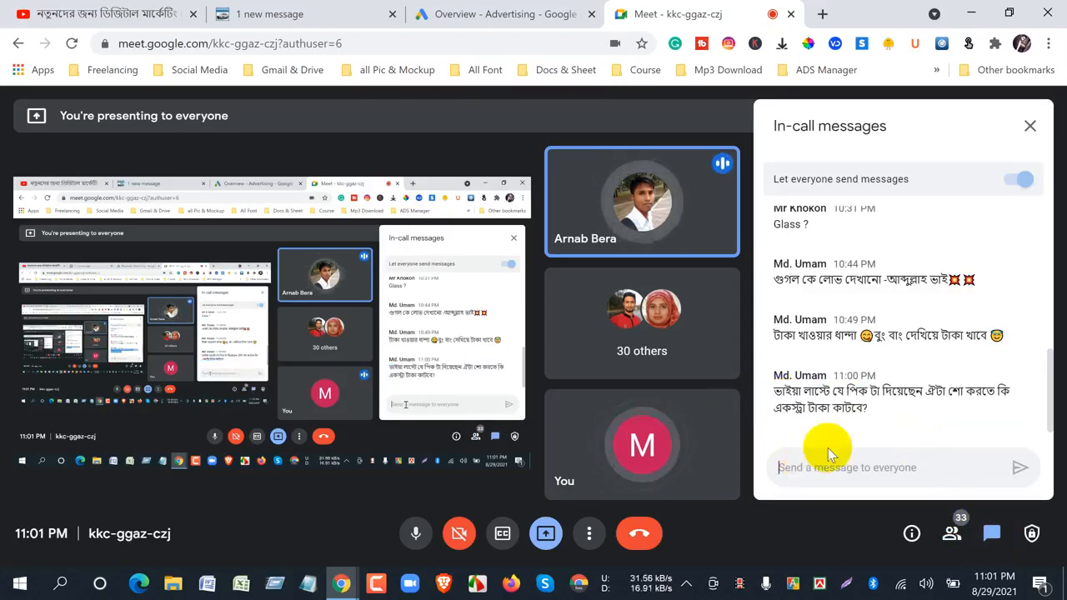
drag(876, 417, 775, 399)
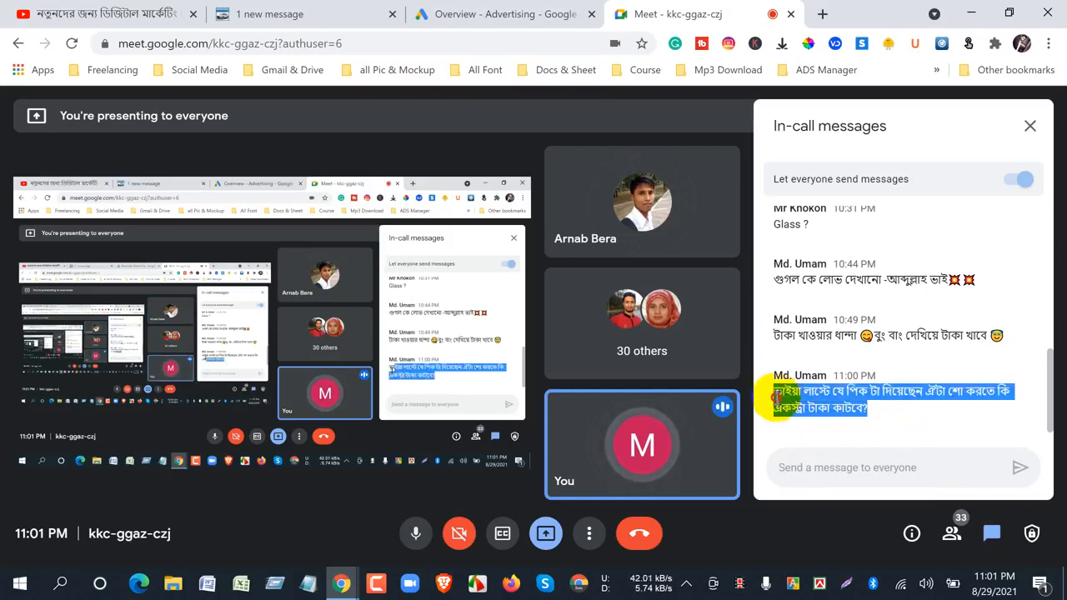
click(797, 469)
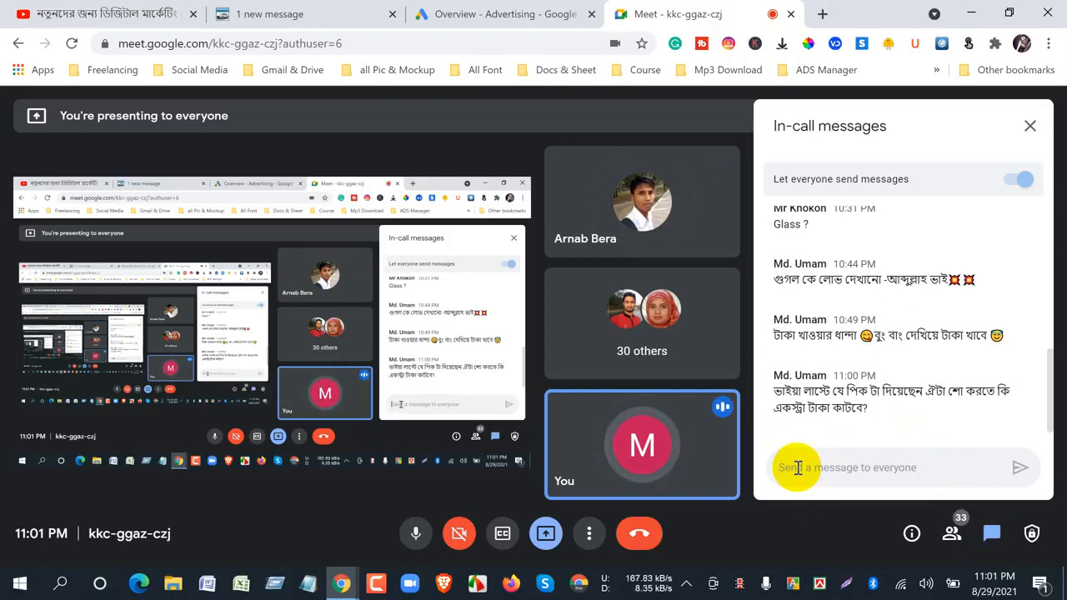
click(797, 467)
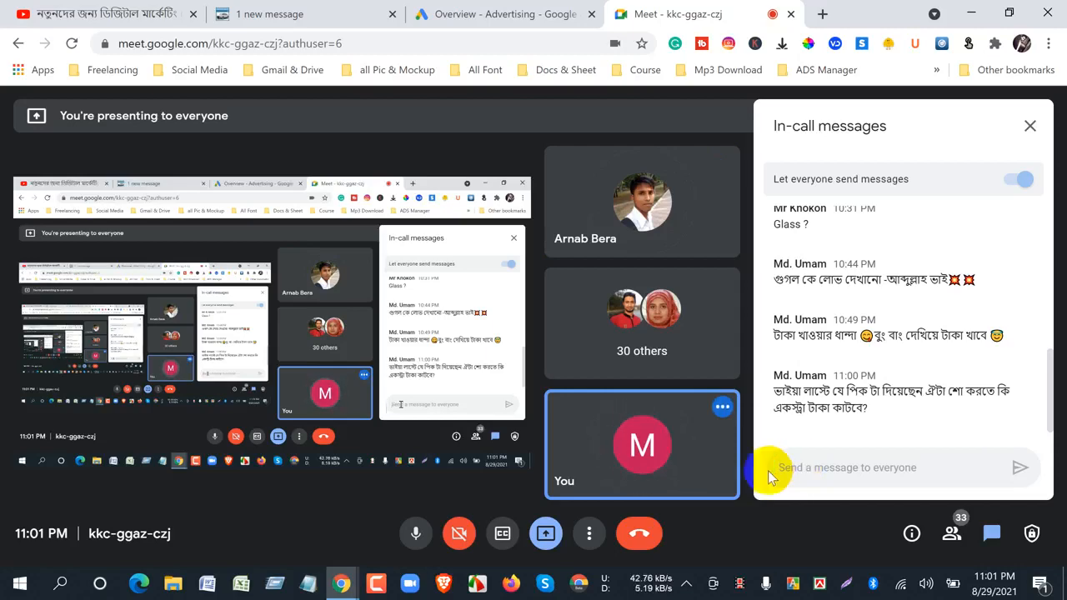
- Switch to YouTube, look at the ad on the class video, and browse the home feed with its sponsored Google Cloud Platform entry
click(96, 15)
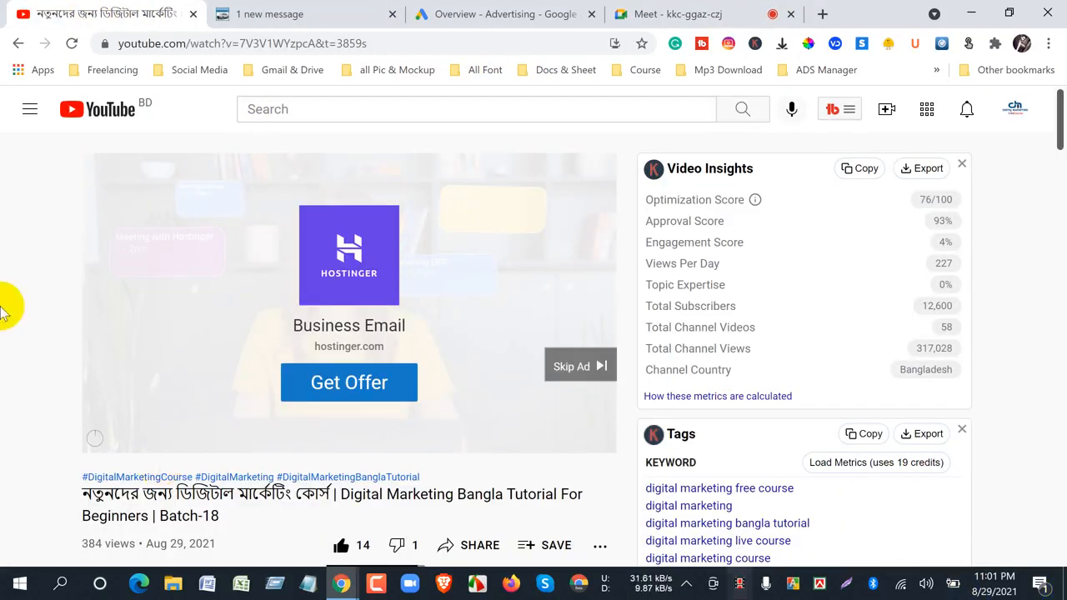
click(109, 114)
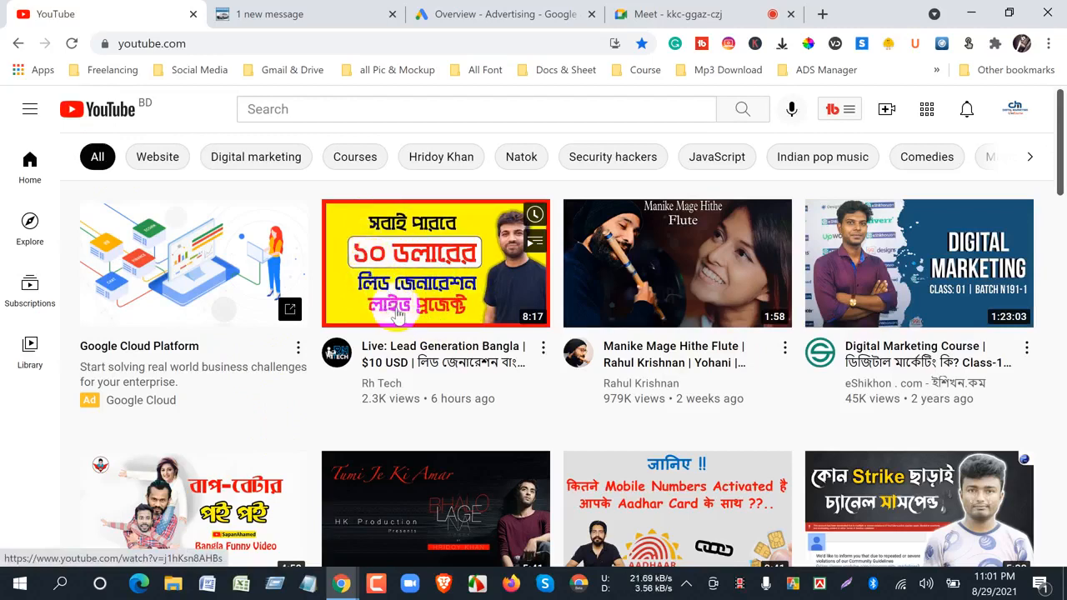
scroll(392, 310, down, 2)
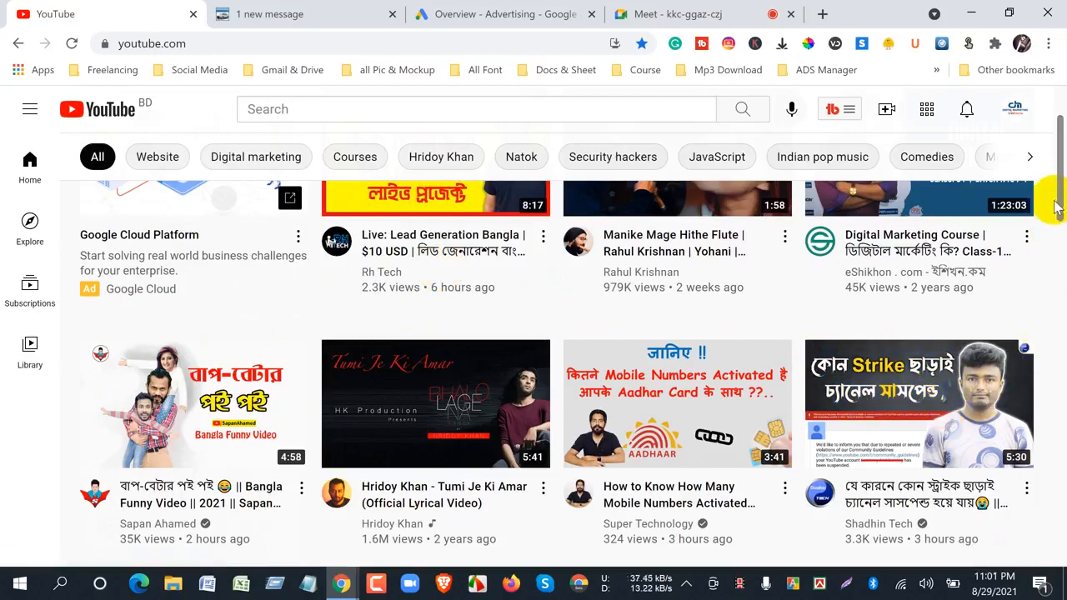
drag(1056, 203, 1058, 227)
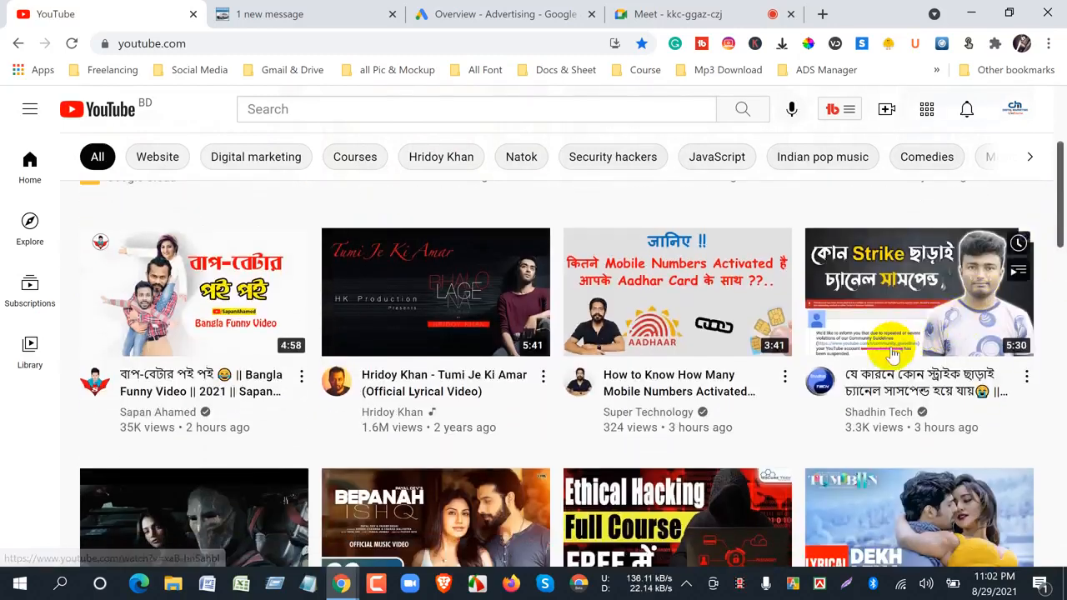
scroll(846, 404, up, 1)
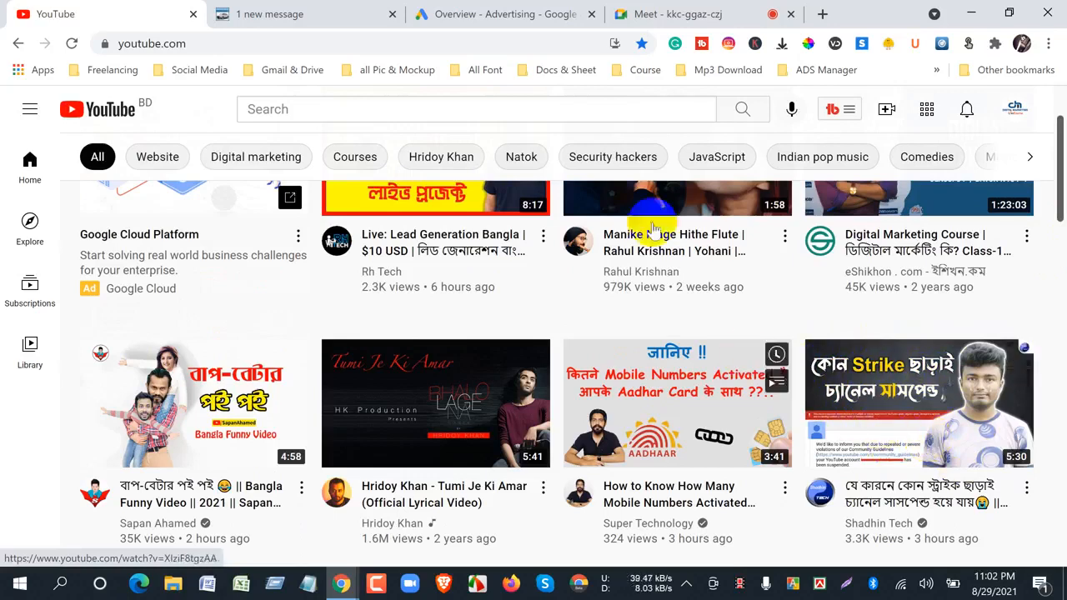
- View the Google Ads campaigns overview, then return to the Meet chat and leave the call
click(455, 14)
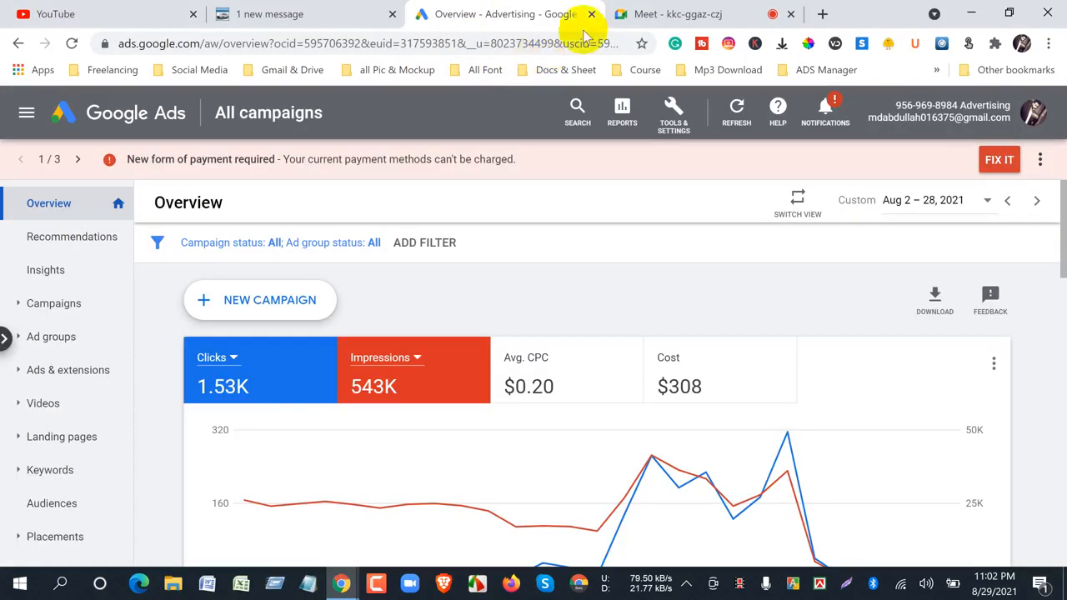
click(627, 14)
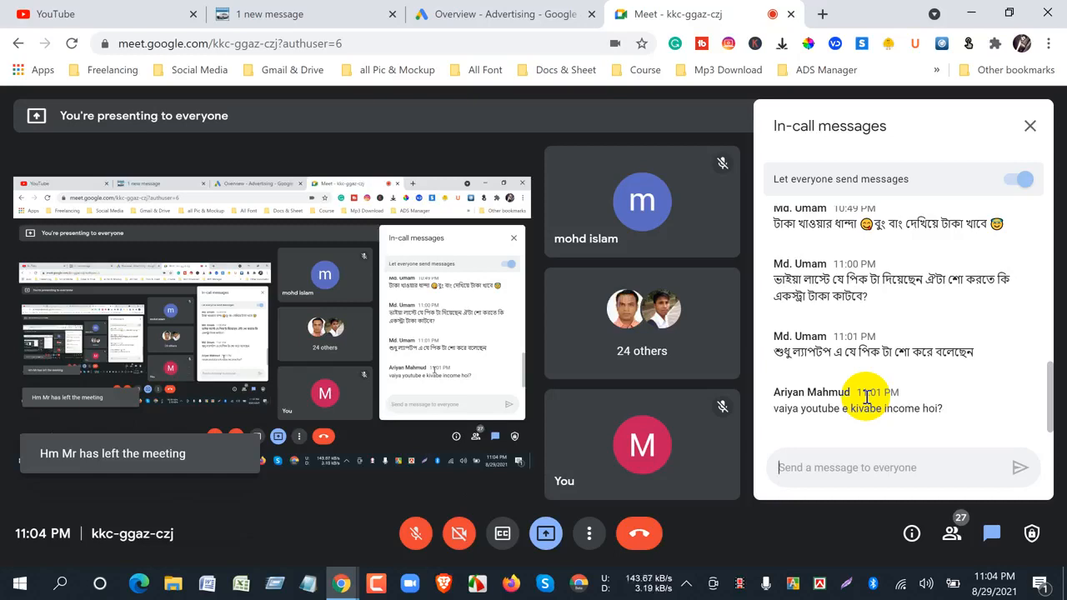
click(650, 536)
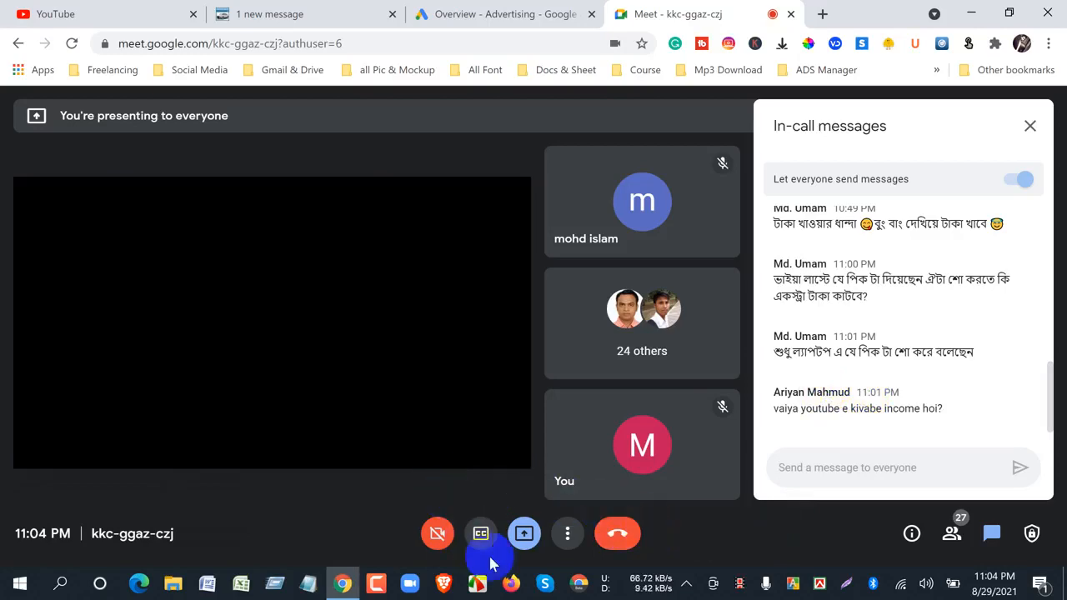